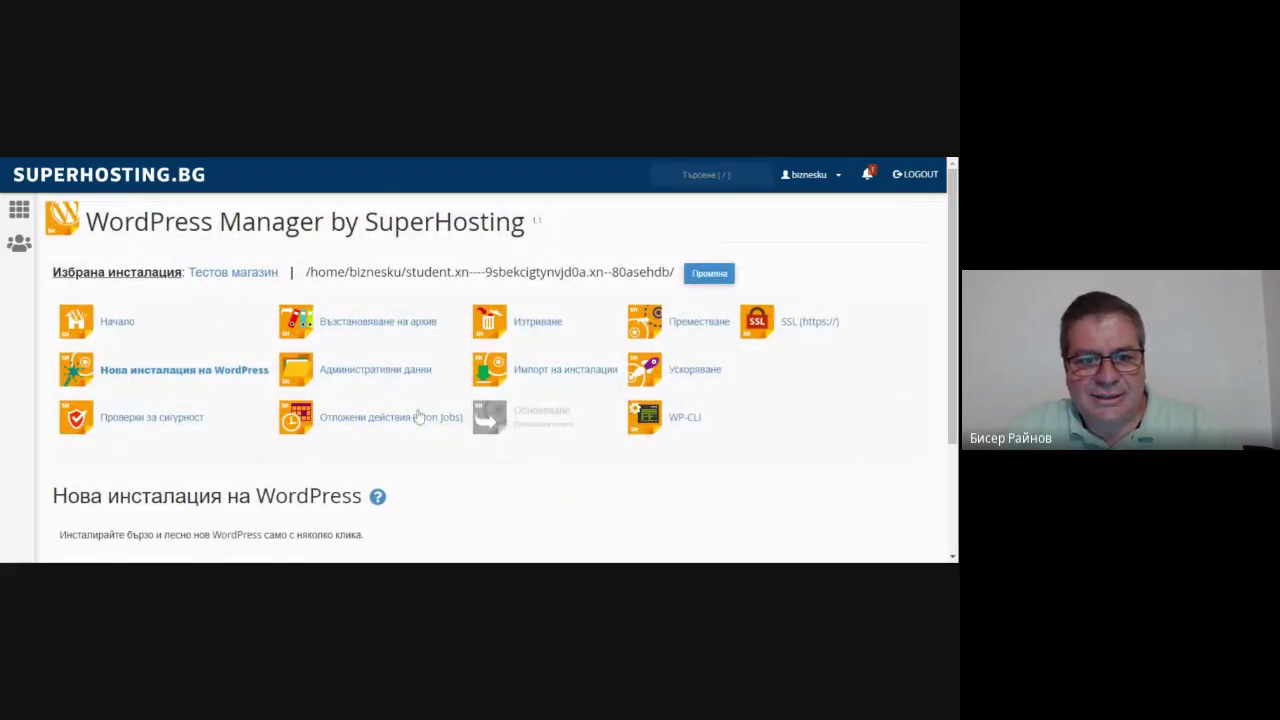
# Highlight the green WordPress installation success message, then clear the selection.
pyautogui.scroll(-3, 414, 414)
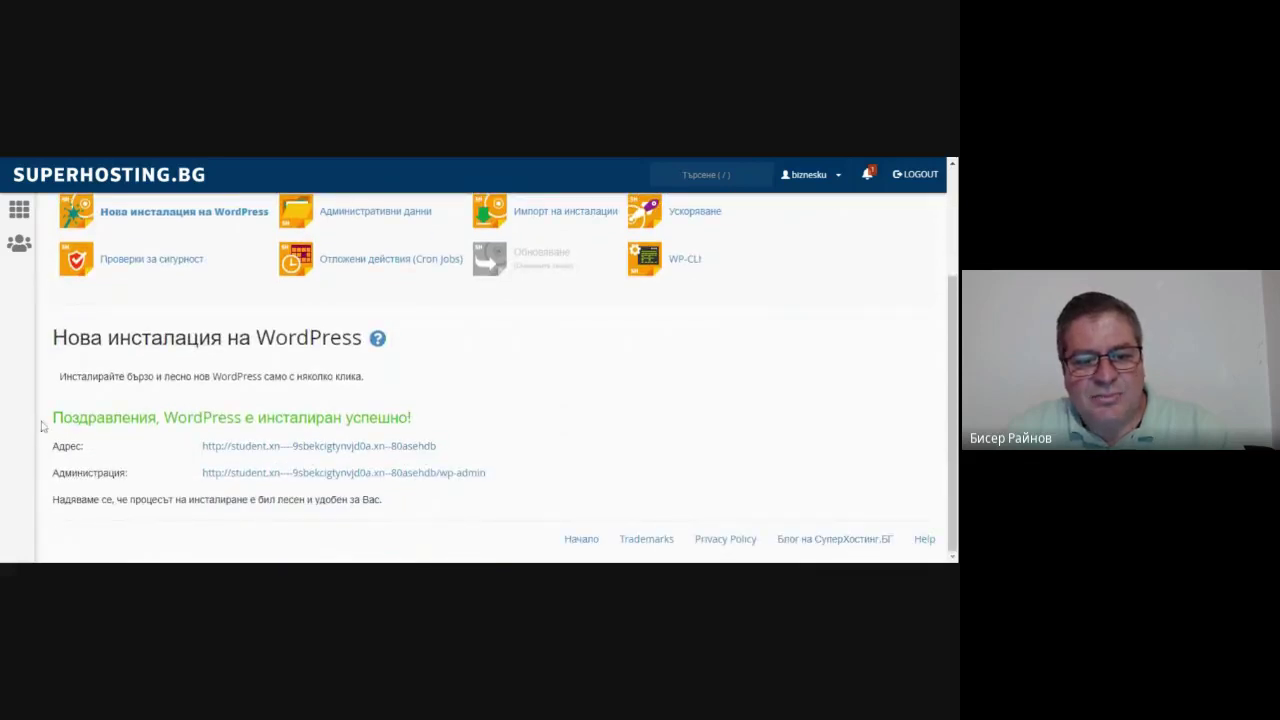
pyautogui.moveTo(52, 421); pyautogui.dragTo(414, 443)
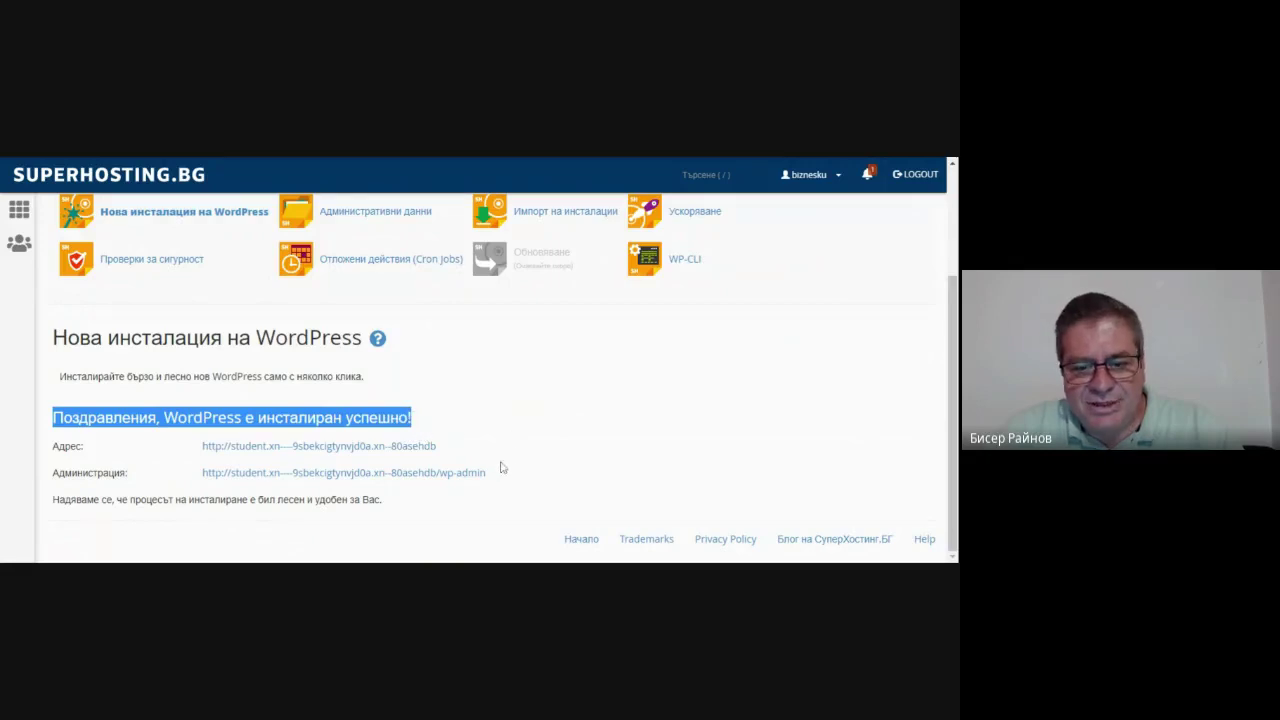
pyautogui.click(478, 511)
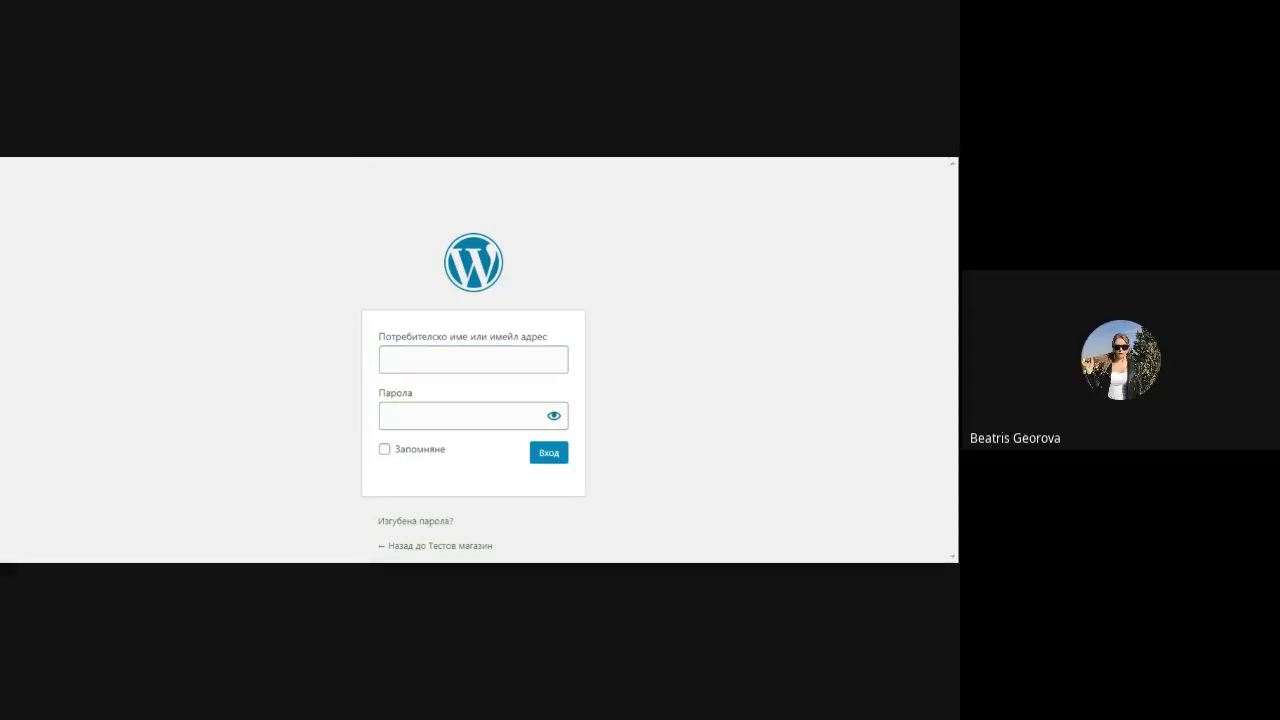
# Log in to the Тестов магазин admin area with the admin username and pasted password.
pyautogui.hotkey('alt', 'Tab')
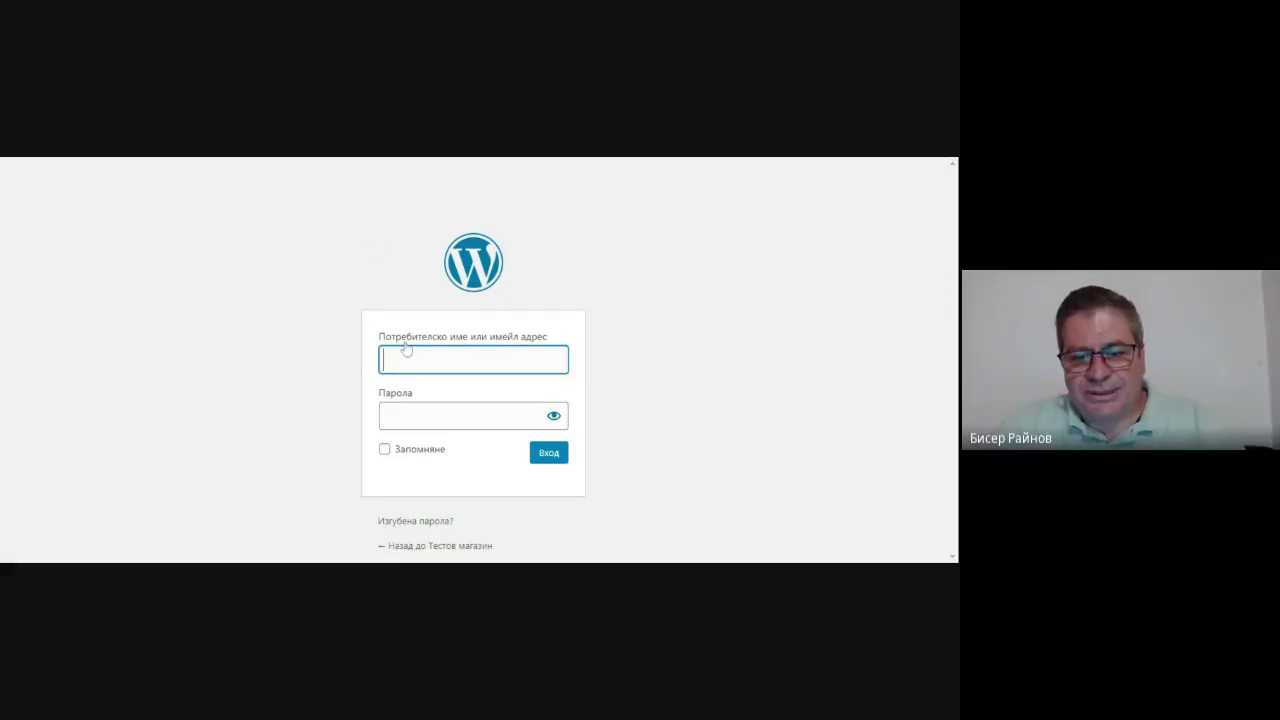
pyautogui.write('b')
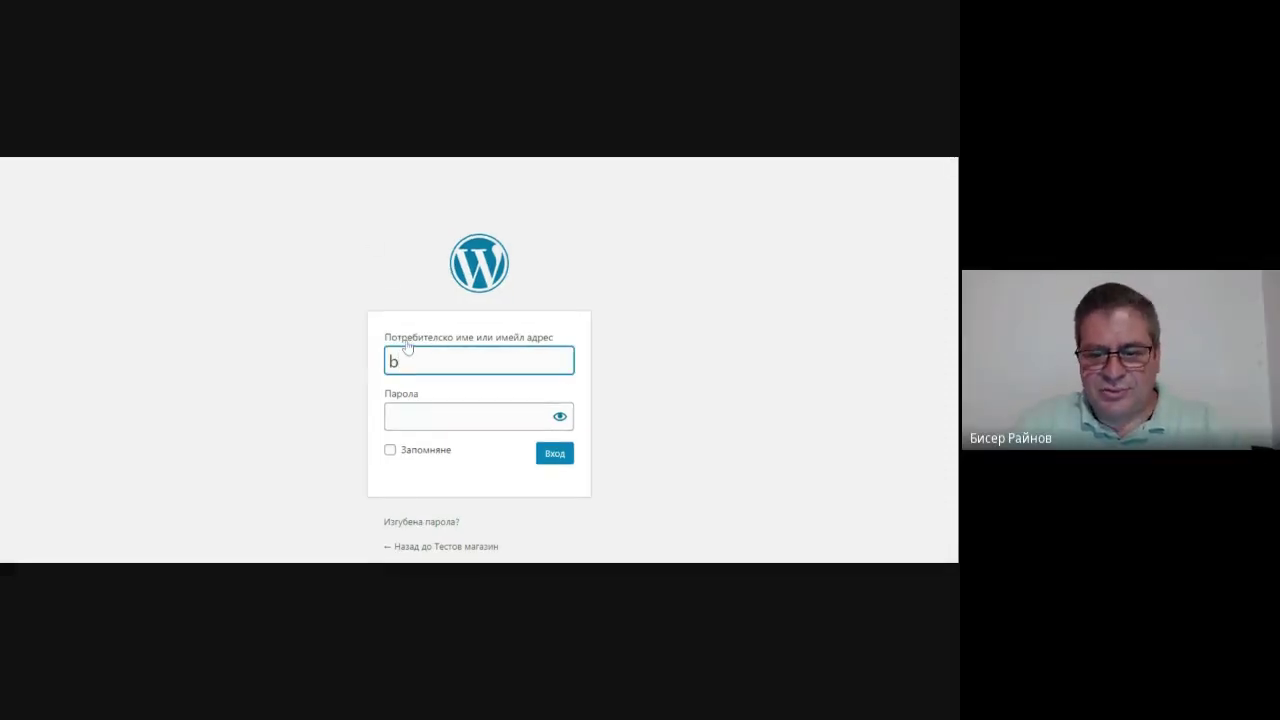
pyautogui.write('iser')
pyautogui.click(470, 416)
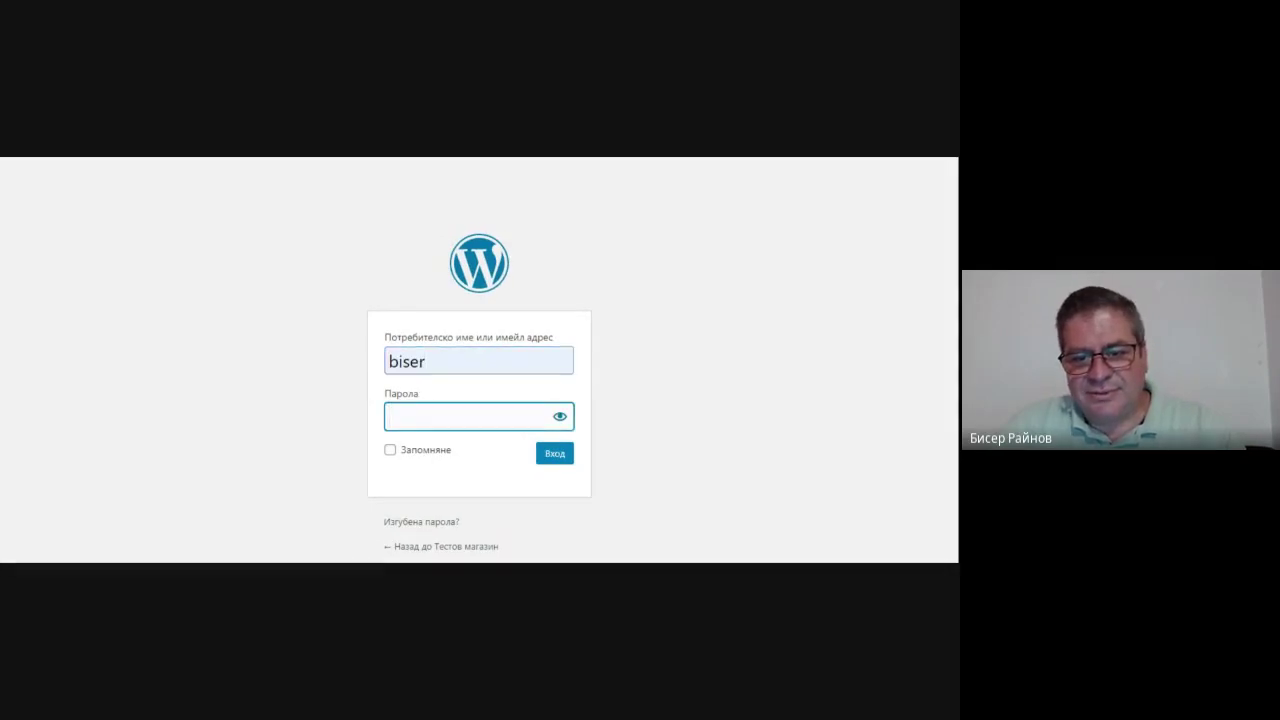
pyautogui.hotkey('ctrl', 'v')
pyautogui.click(549, 461)
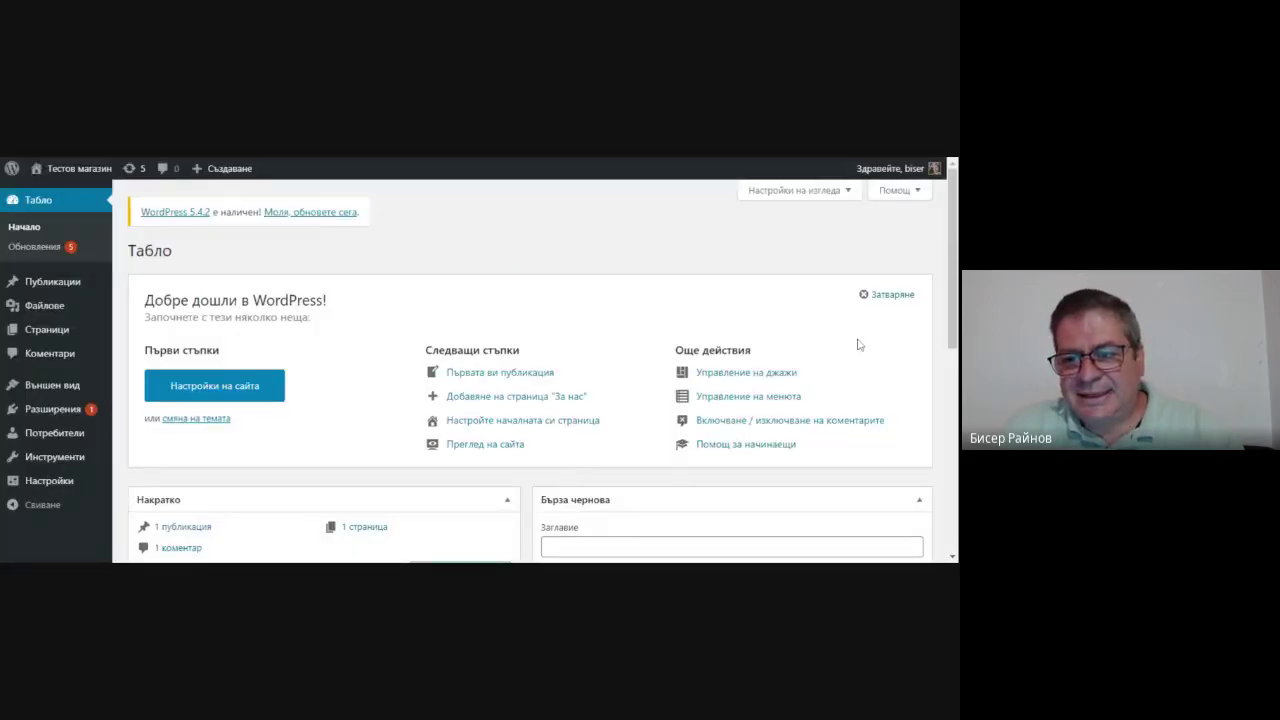
pyautogui.scroll(-5, 429, 271)
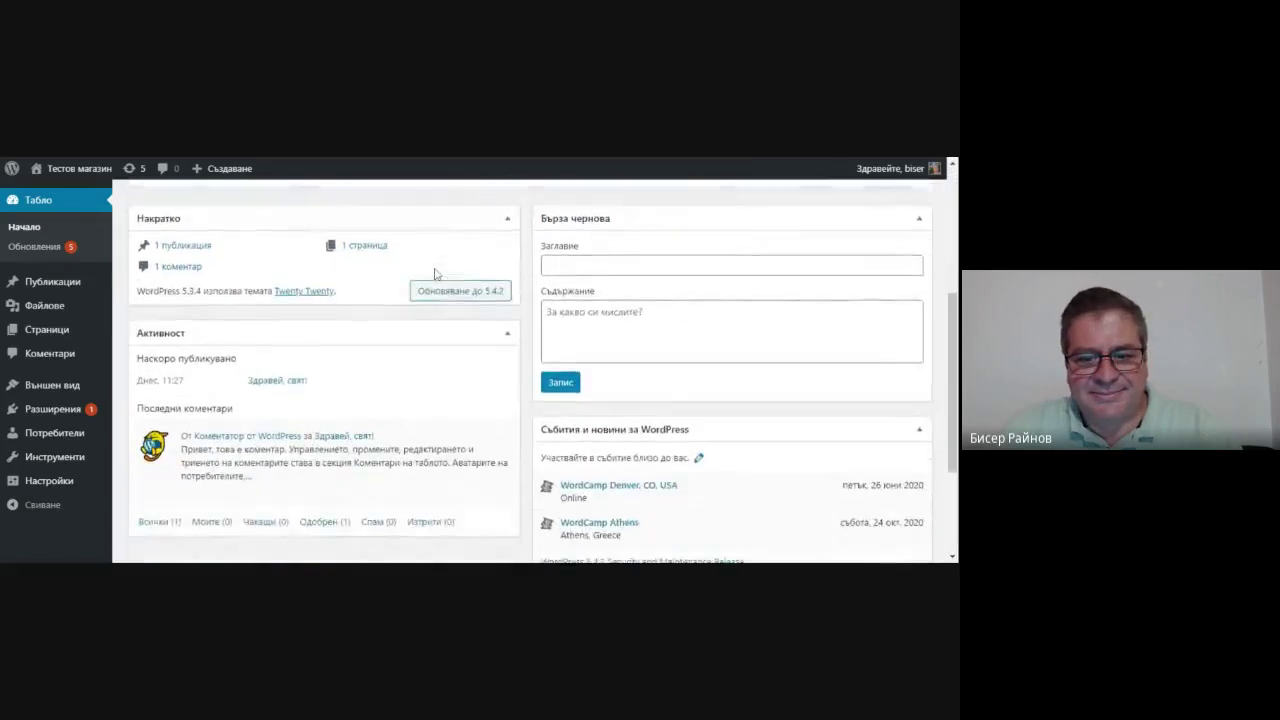
pyautogui.scroll(5, 429, 271)
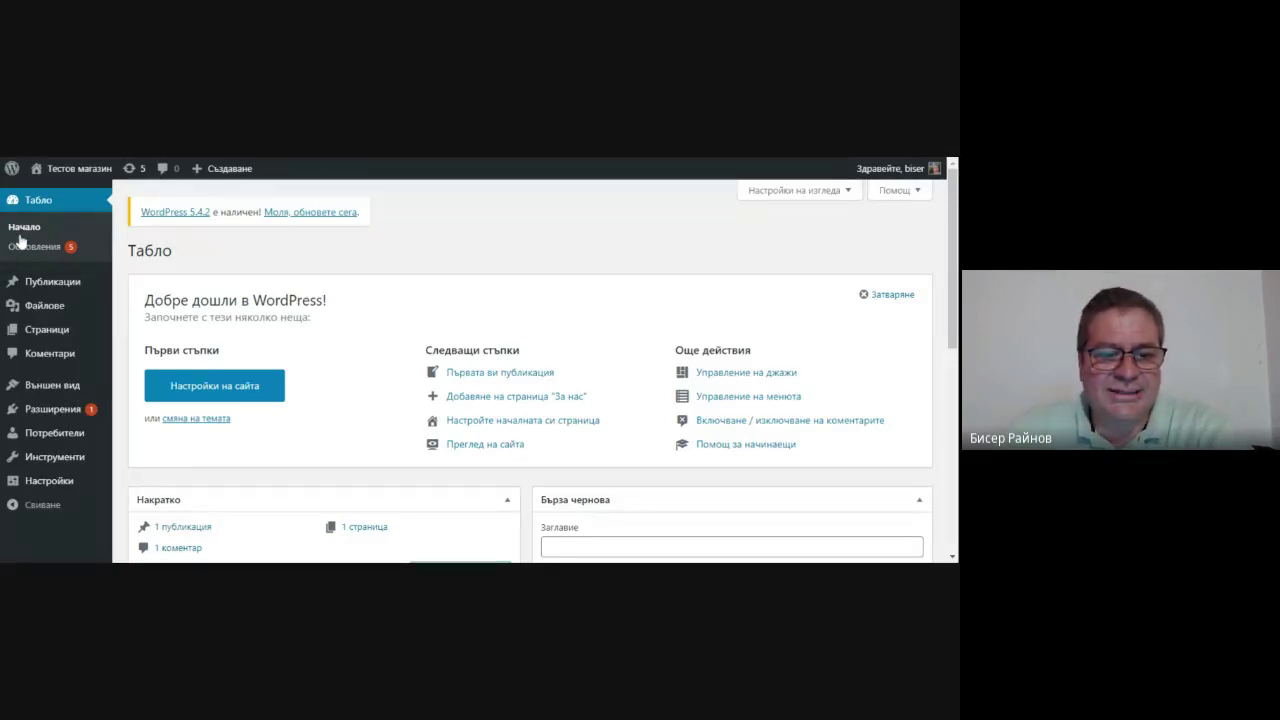
pyautogui.moveTo(28, 284)
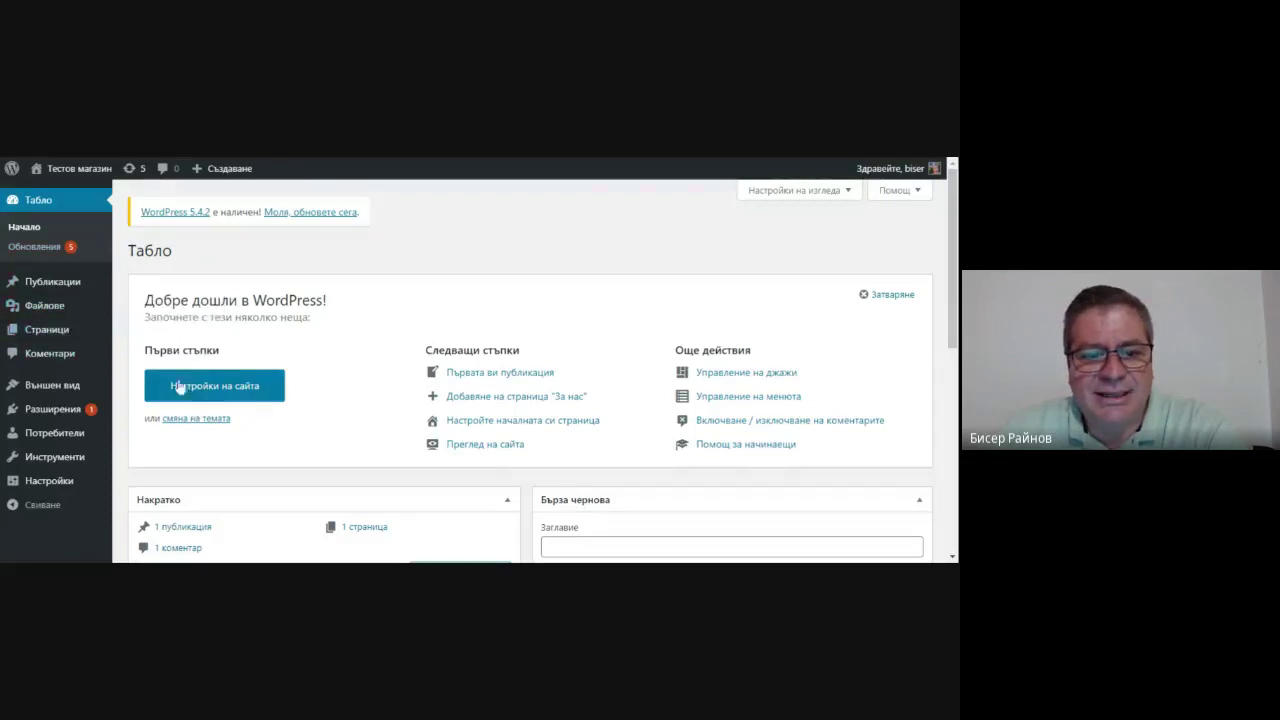
pyautogui.moveTo(68, 488)
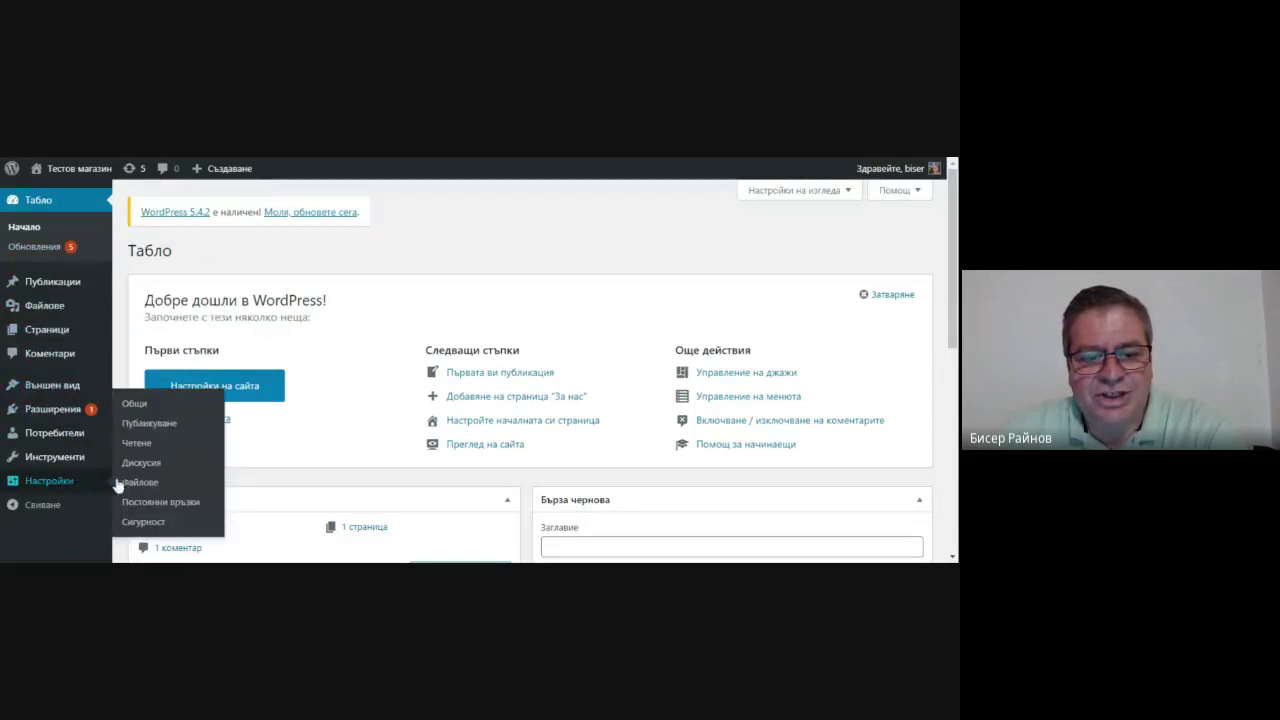
# Save the General settings with date format d.m.Y and time format G:i, then return to the Dashboard.
pyautogui.click(139, 410)
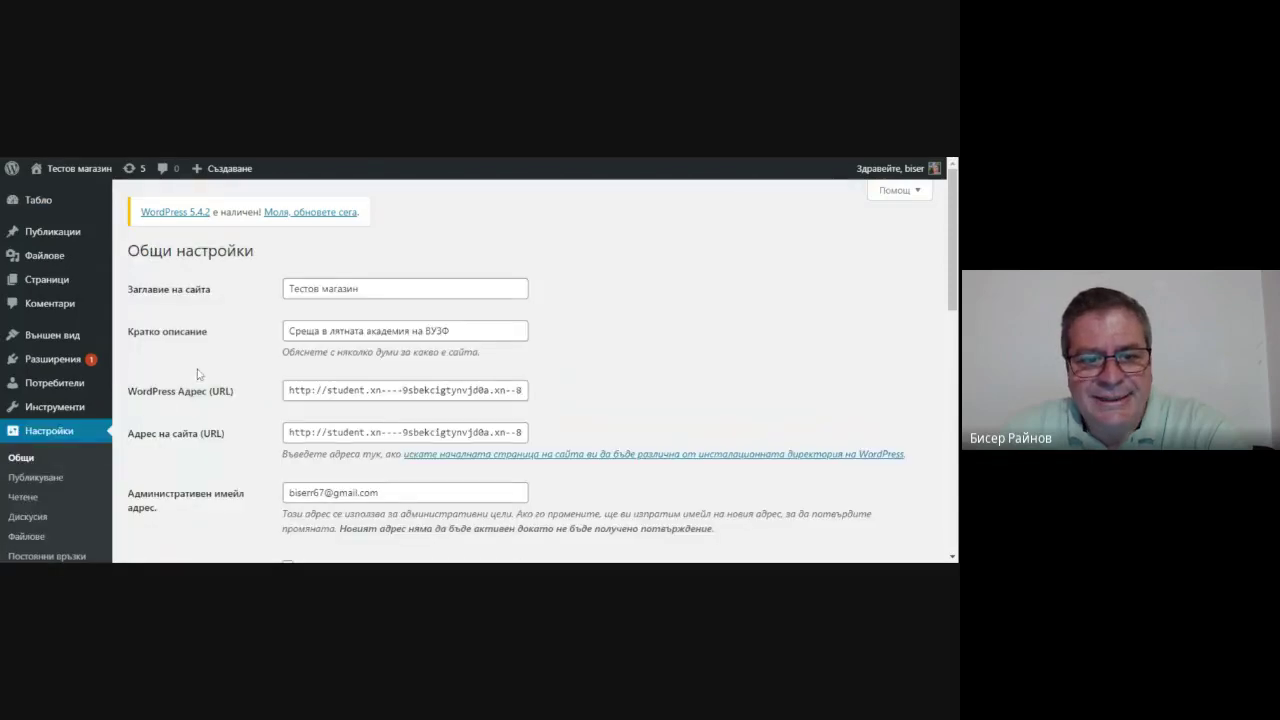
pyautogui.scroll(-1, 227, 343)
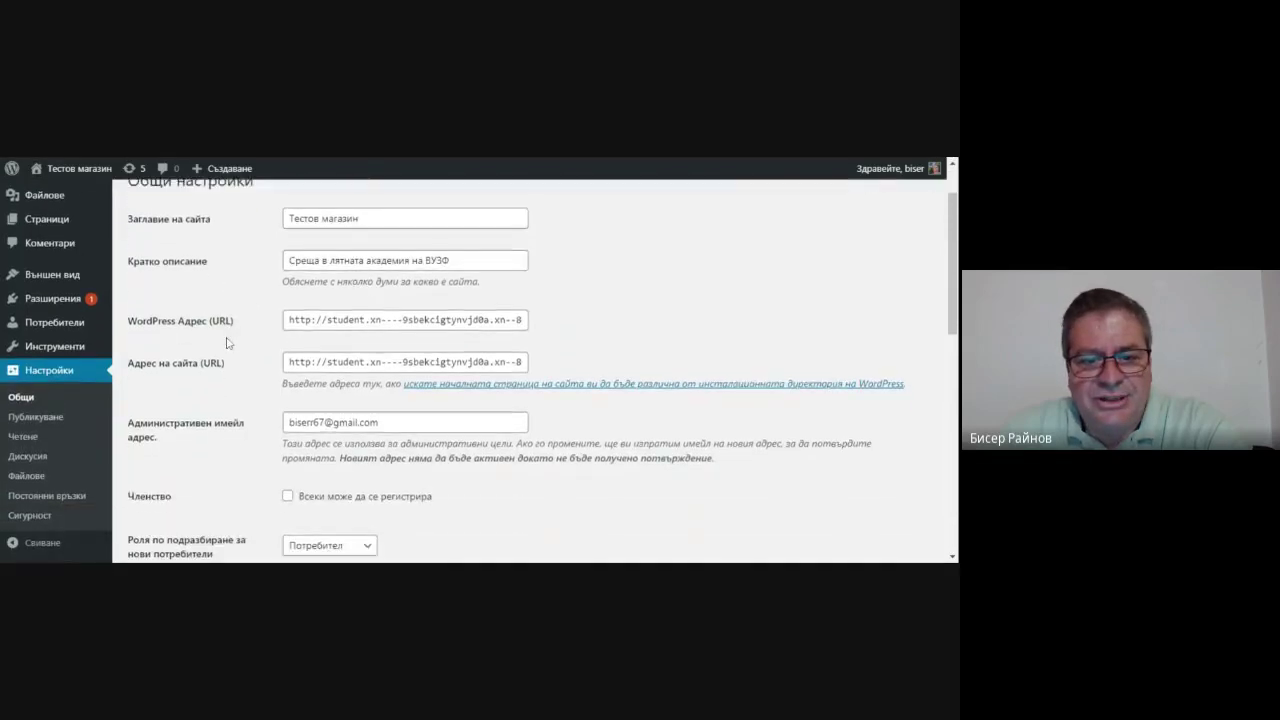
pyautogui.scroll(-5, 227, 343)
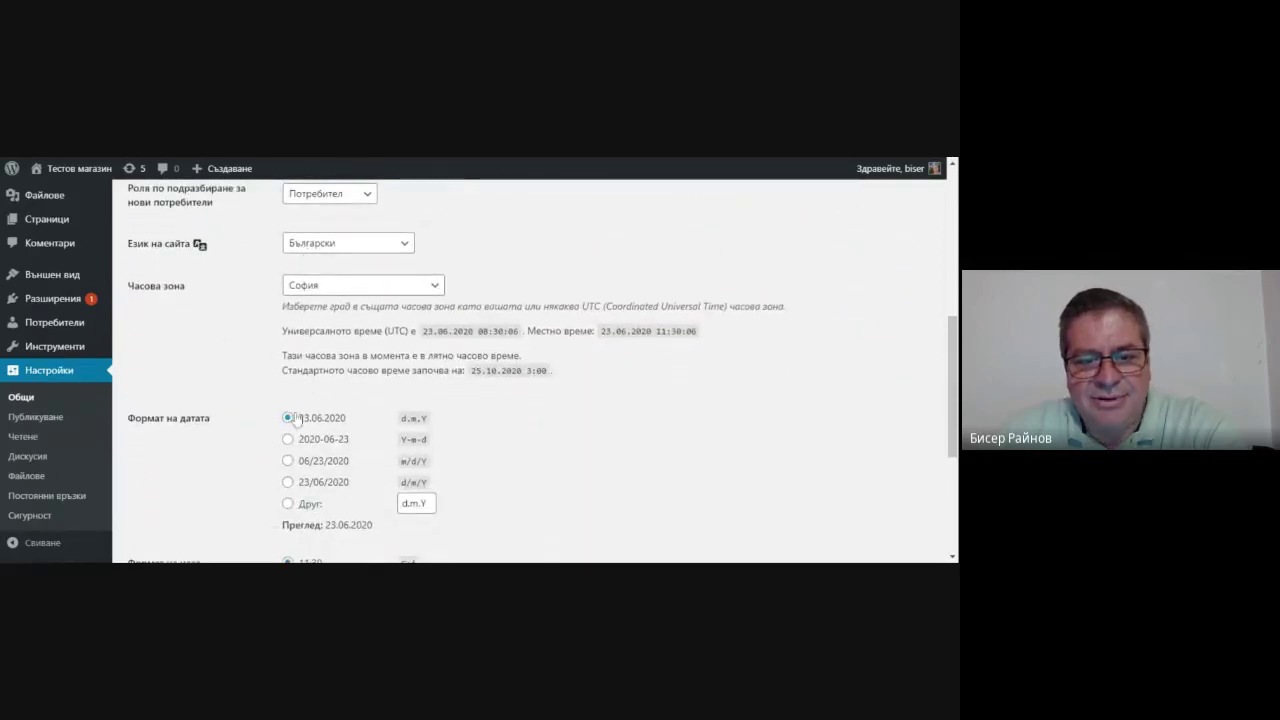
pyautogui.scroll(-2, 275, 428)
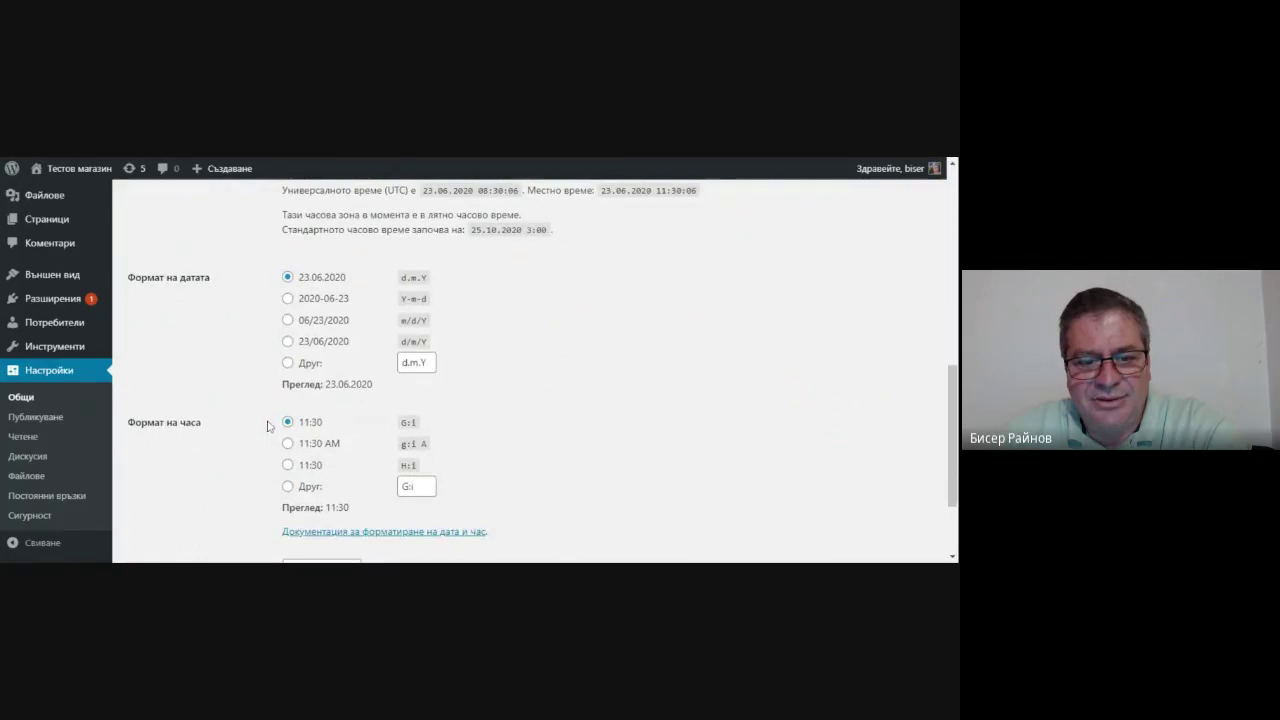
pyautogui.scroll(-1, 267, 427)
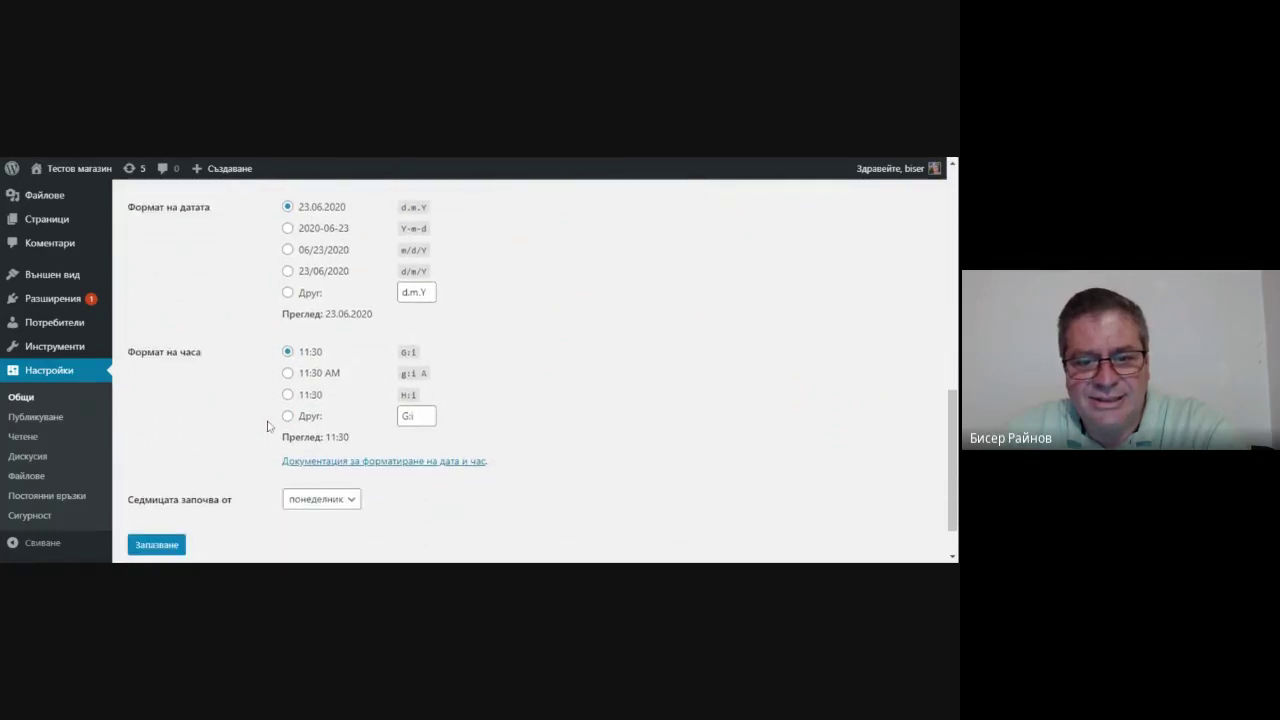
pyautogui.scroll(-1, 267, 422)
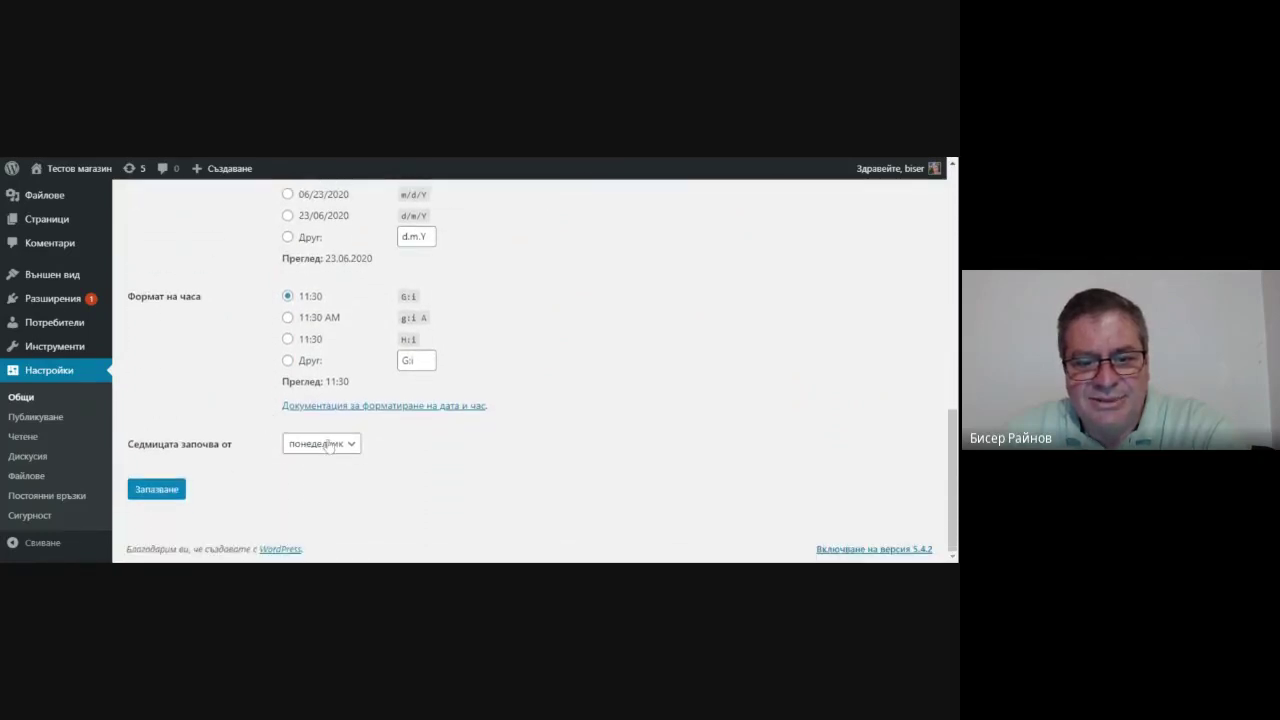
pyautogui.click(172, 481)
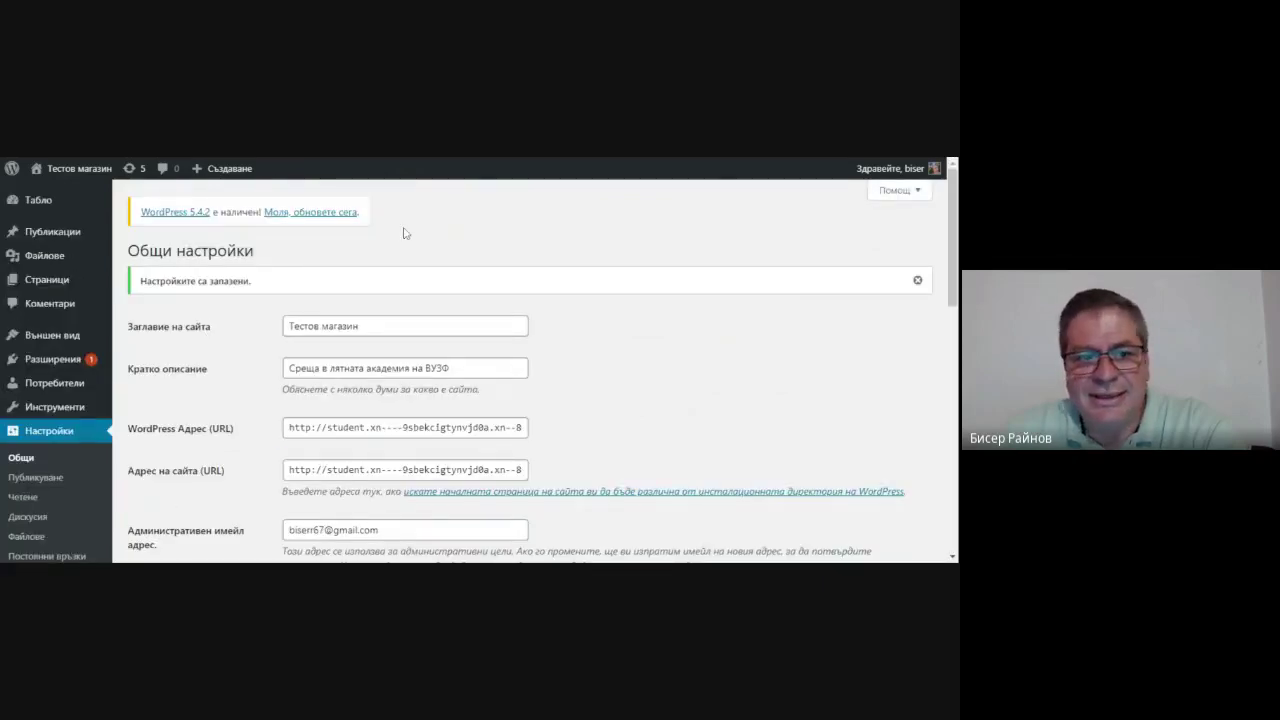
pyautogui.click(51, 203)
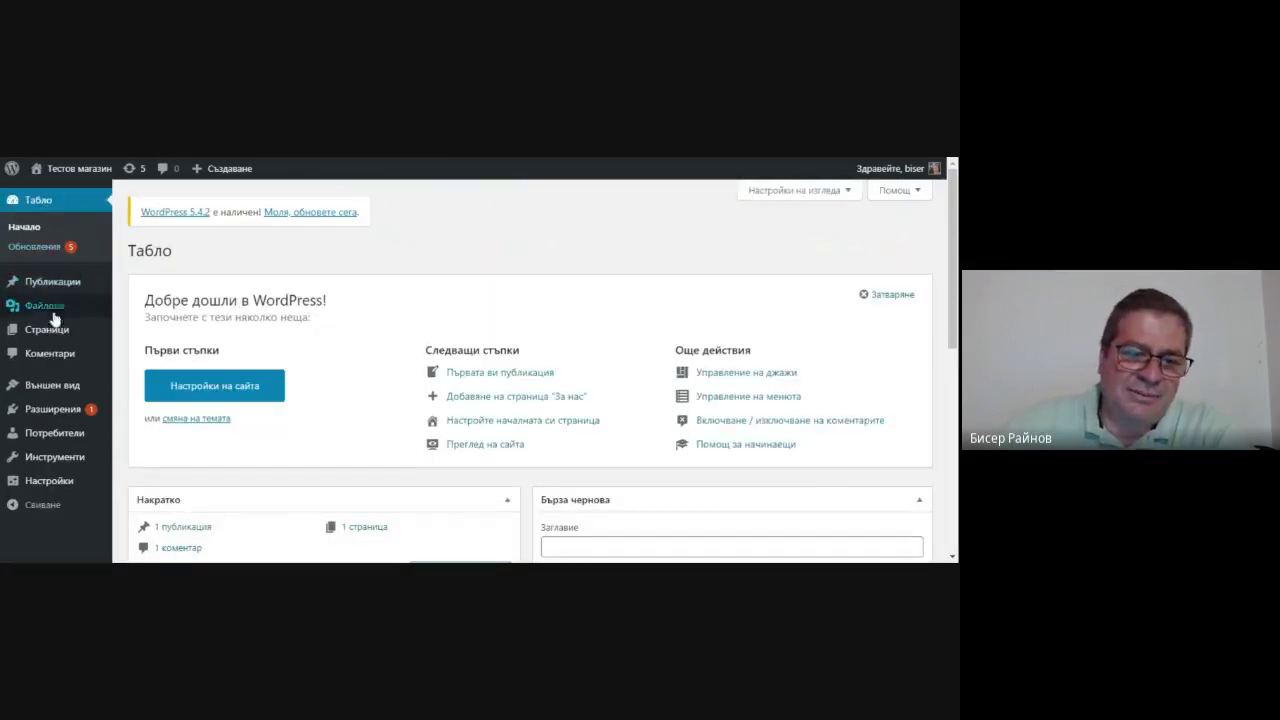
pyautogui.moveTo(77, 175)
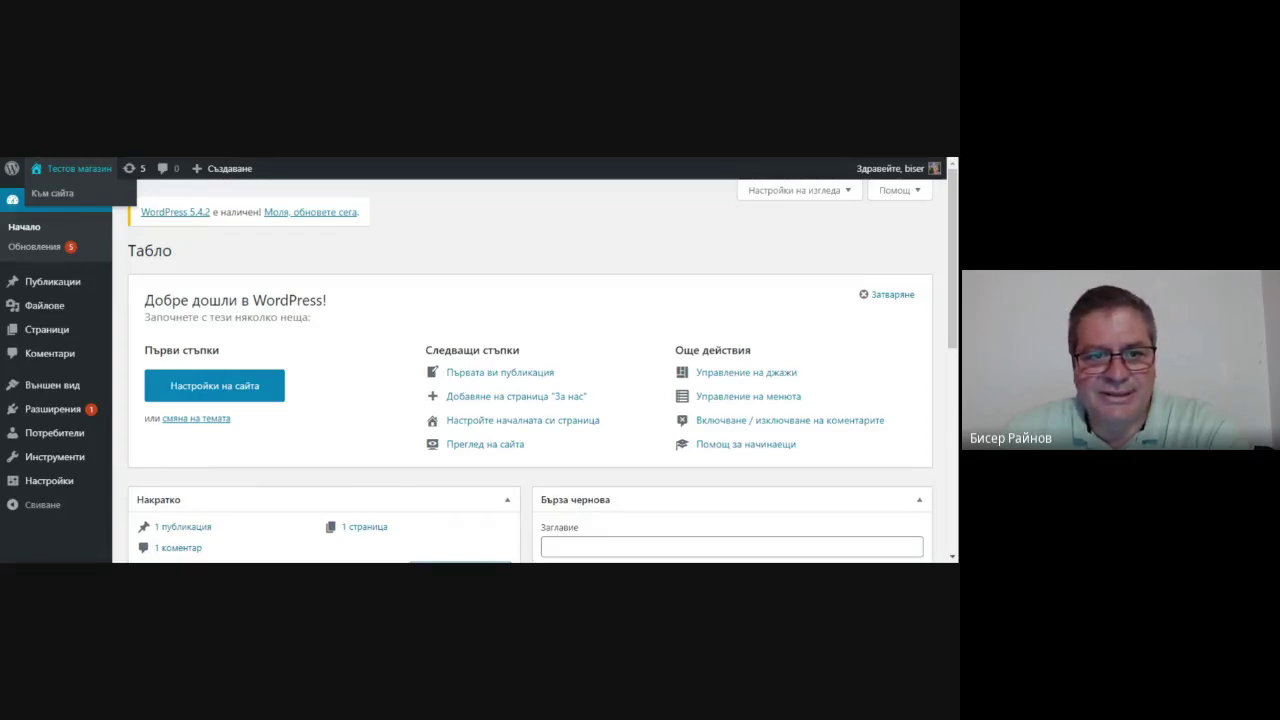
pyautogui.click(53, 195)
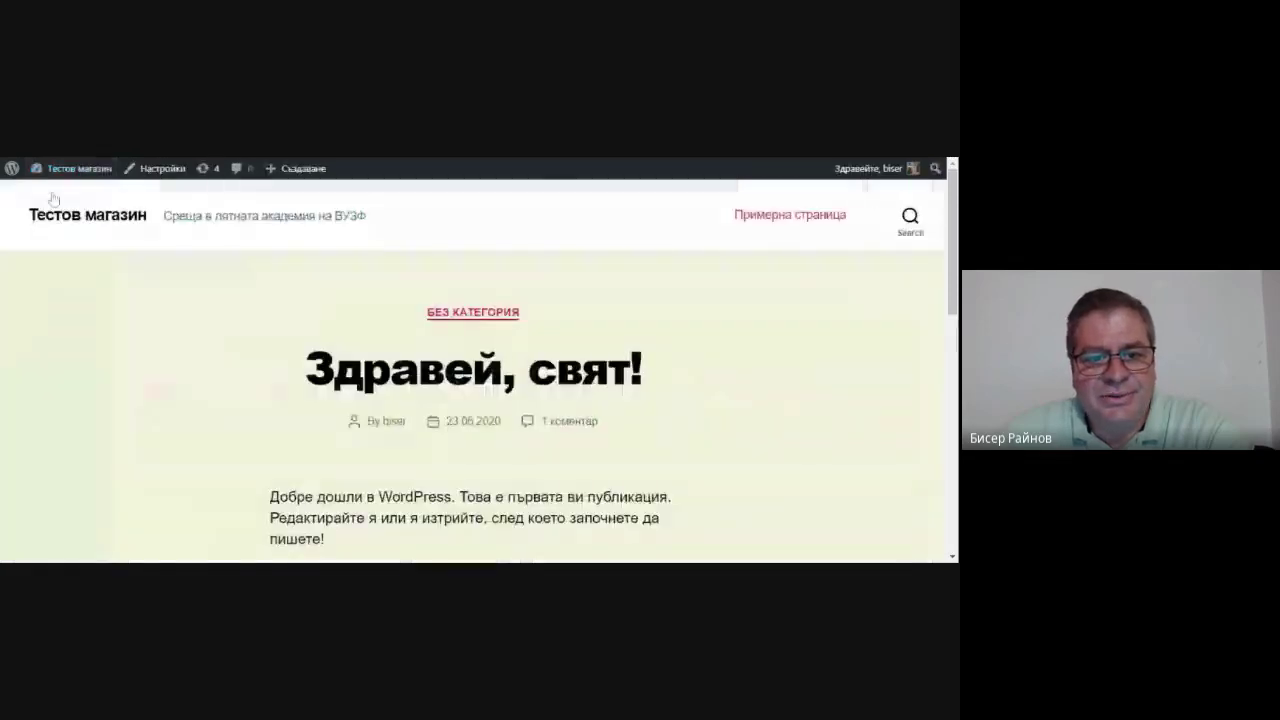
pyautogui.scroll(-5, 210, 320)
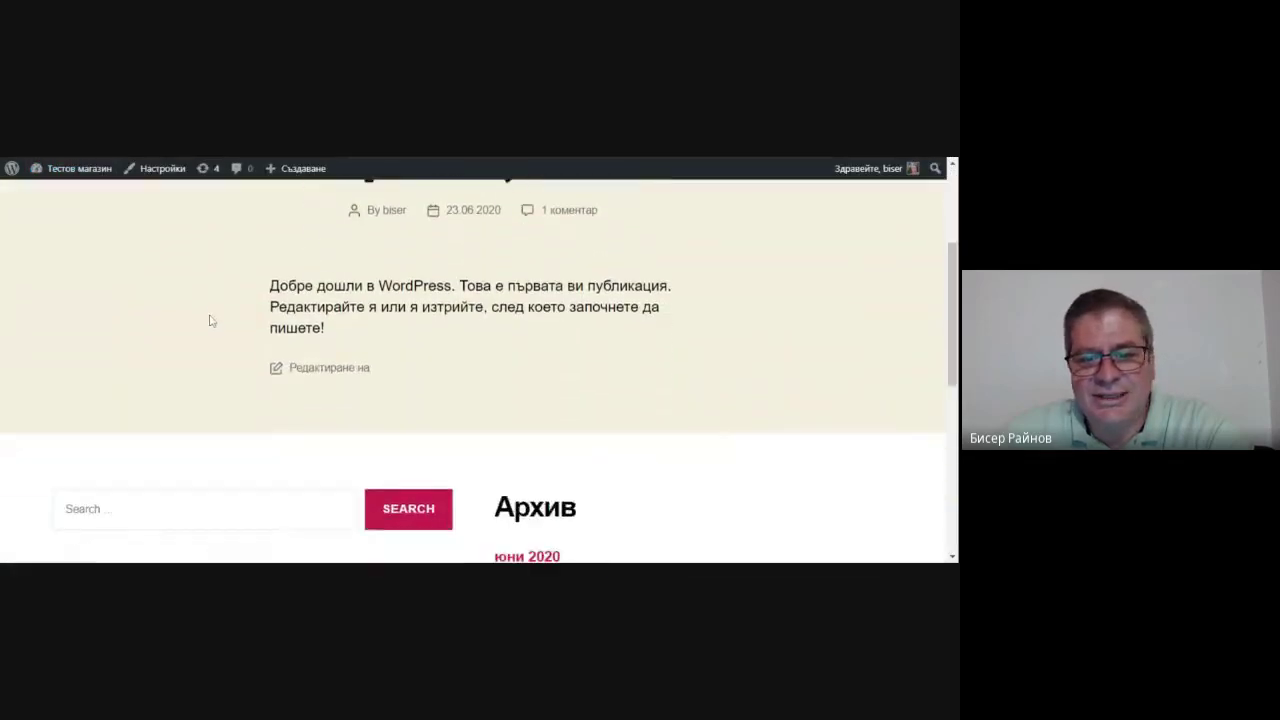
pyautogui.scroll(-2, 170, 311)
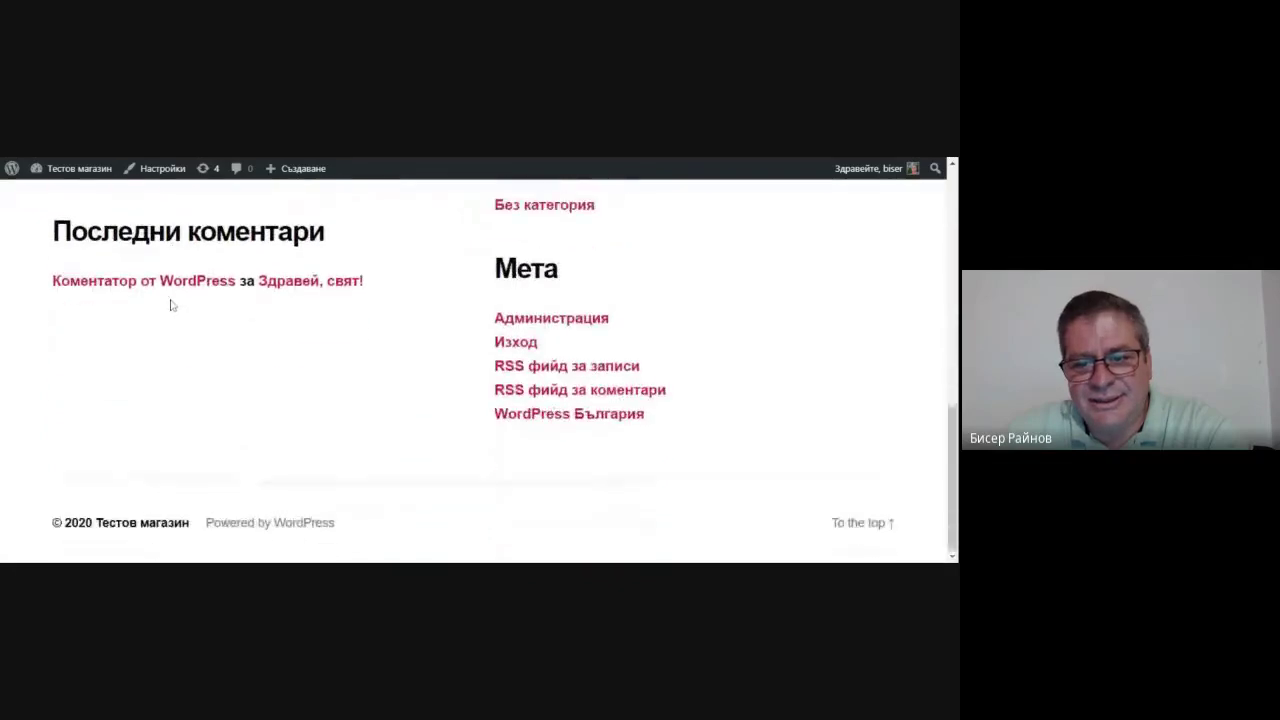
pyautogui.scroll(10, 170, 305)
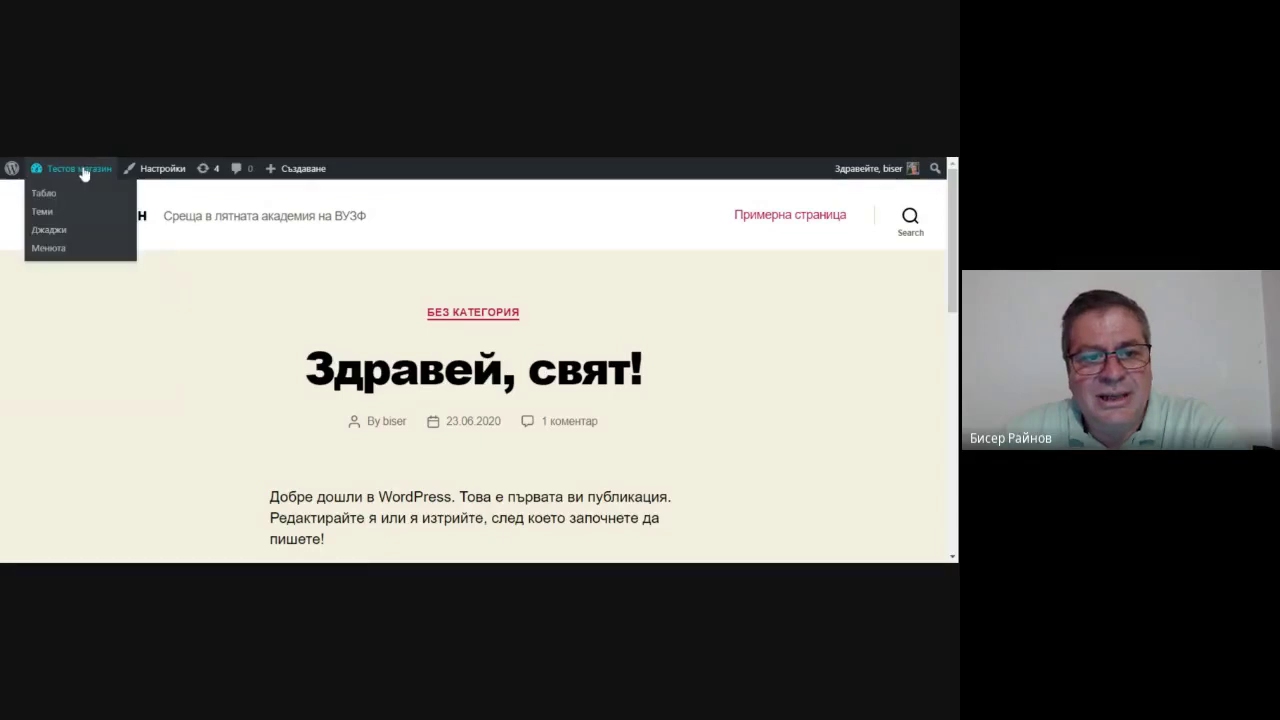
pyautogui.click(44, 193)
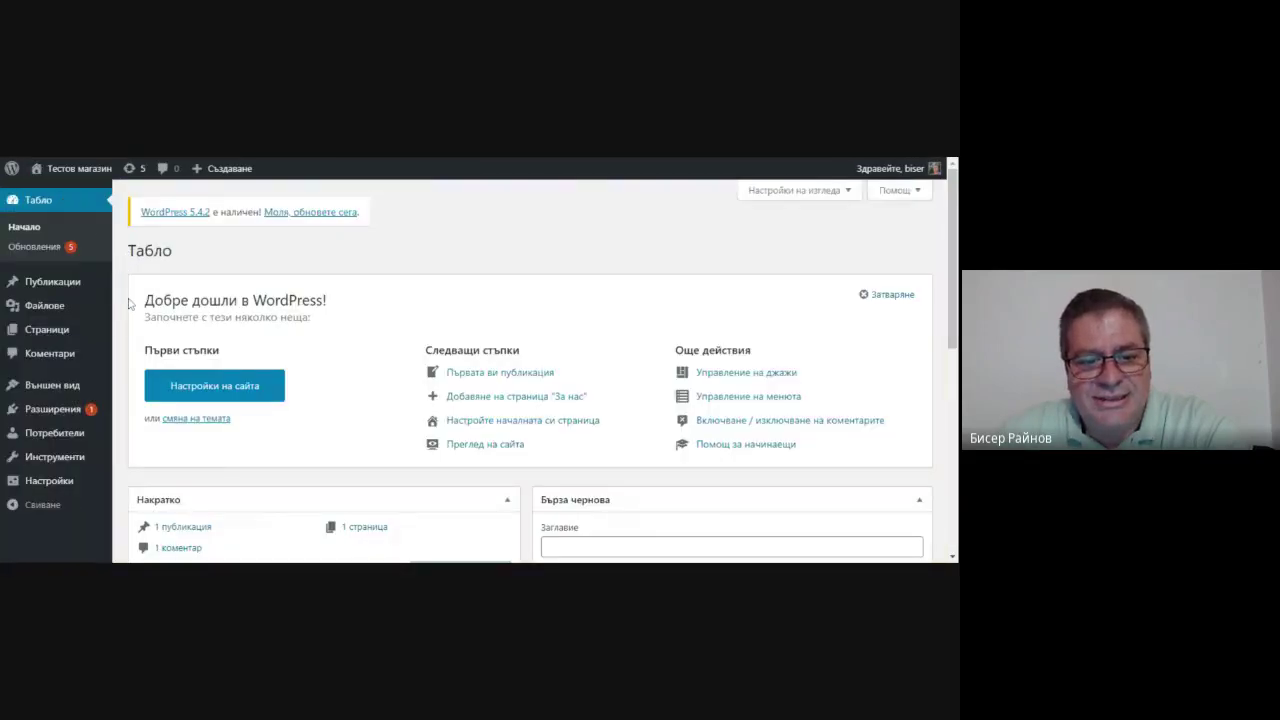
# Activate the Twenty Seventeen theme in place of Twenty Twenty.
pyautogui.moveTo(82, 396)
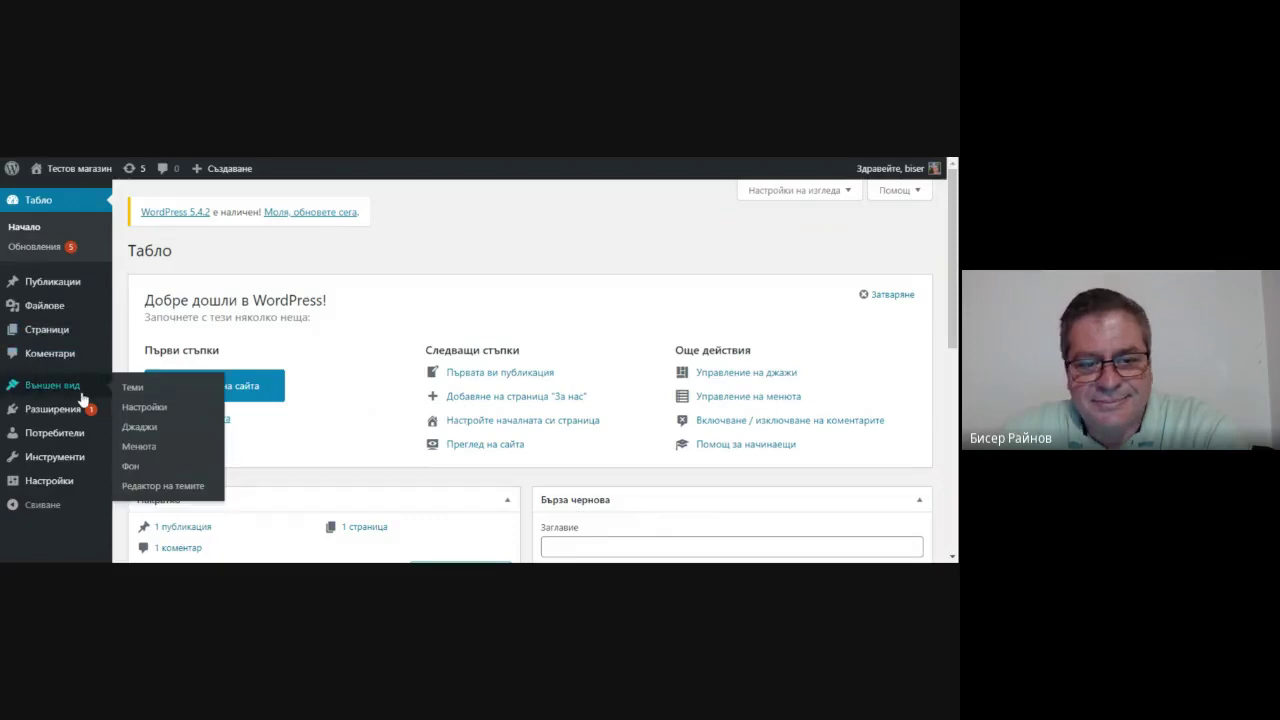
pyautogui.click(133, 388)
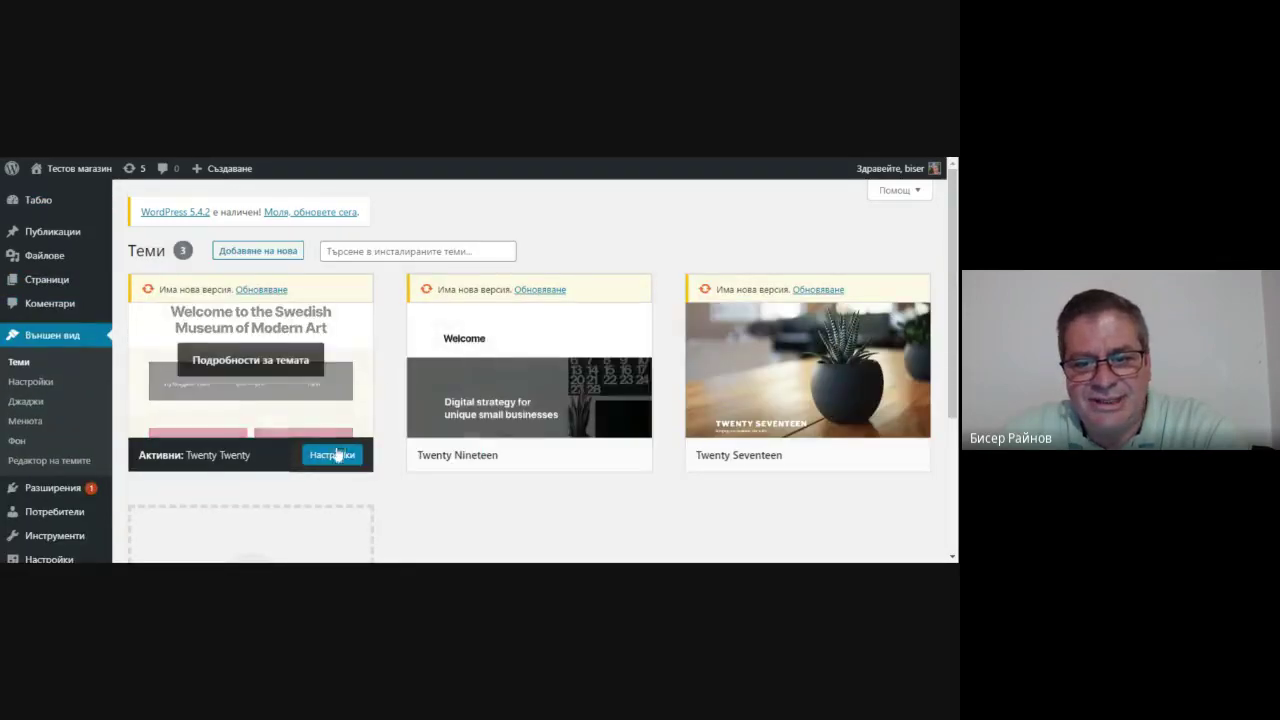
pyautogui.scroll(-3, 457, 471)
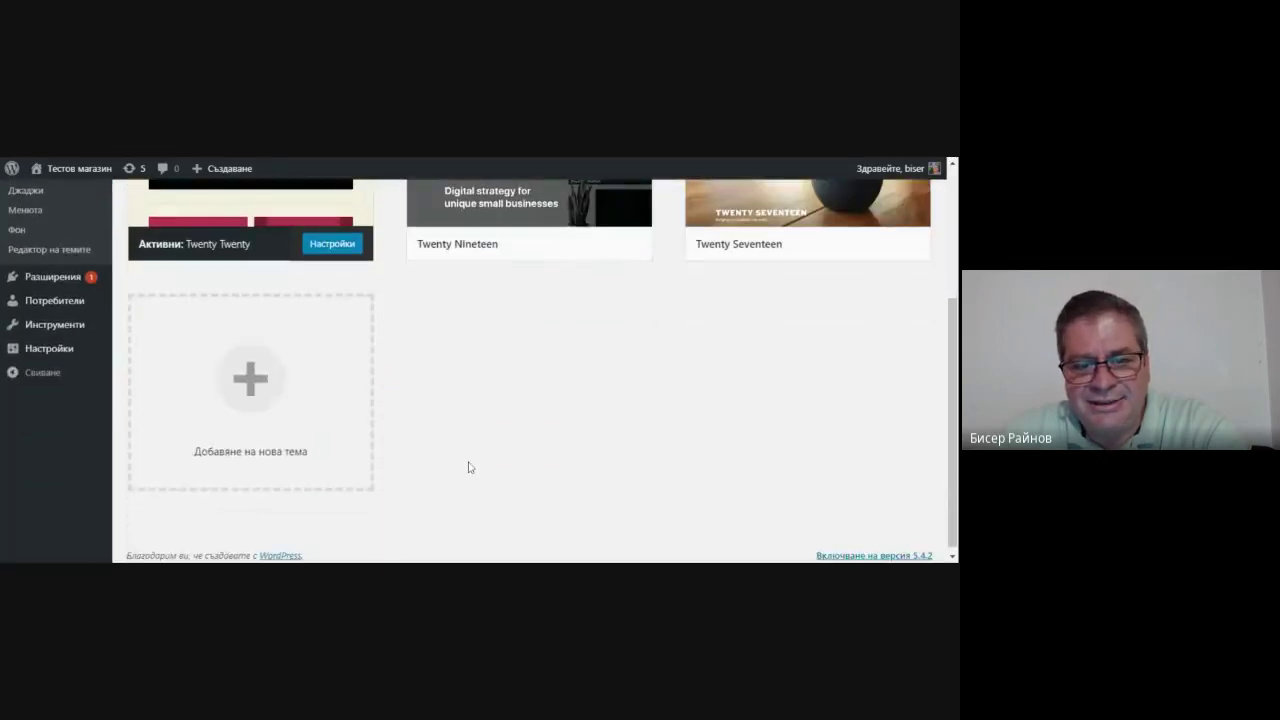
pyautogui.scroll(2, 468, 464)
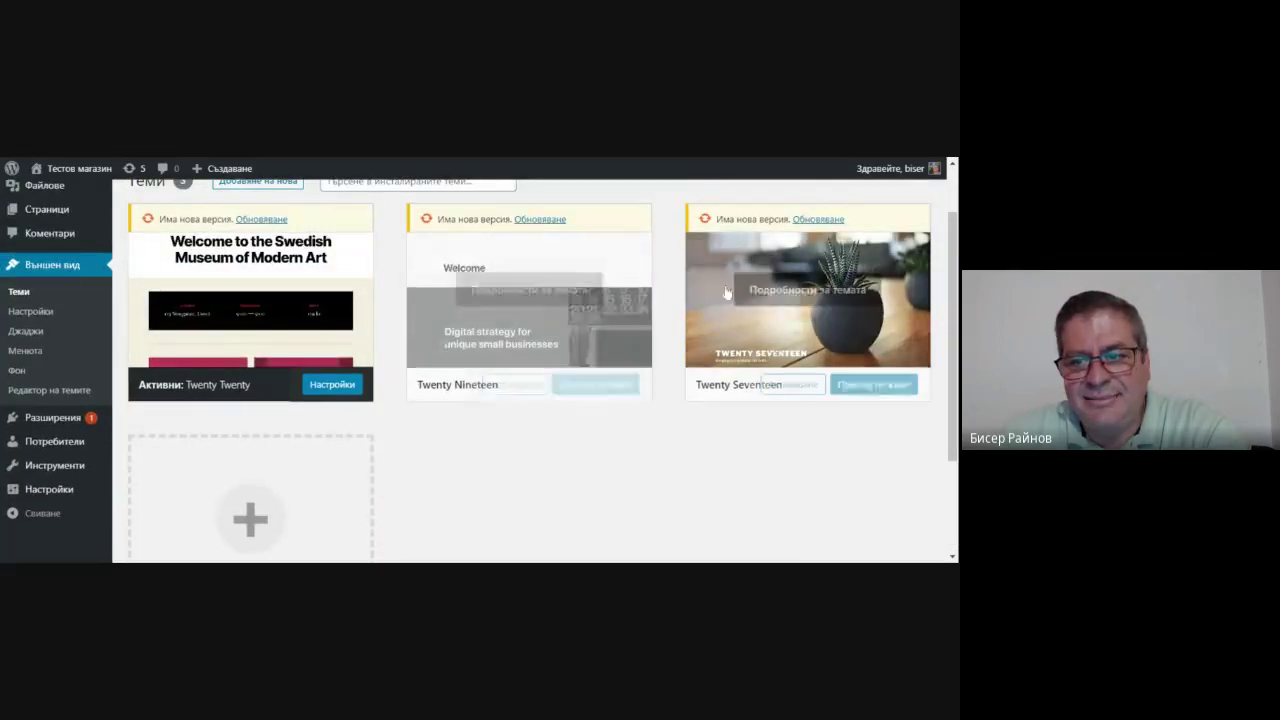
pyautogui.scroll(1, 737, 293)
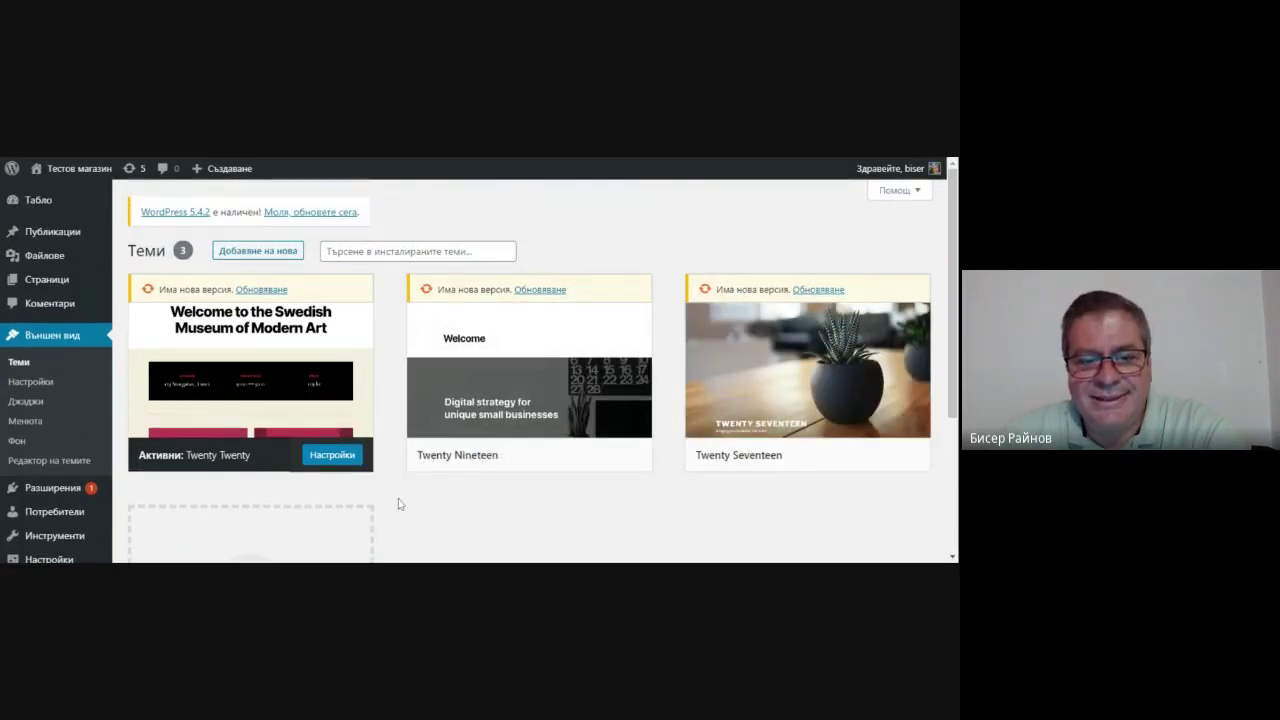
pyautogui.moveTo(236, 433)
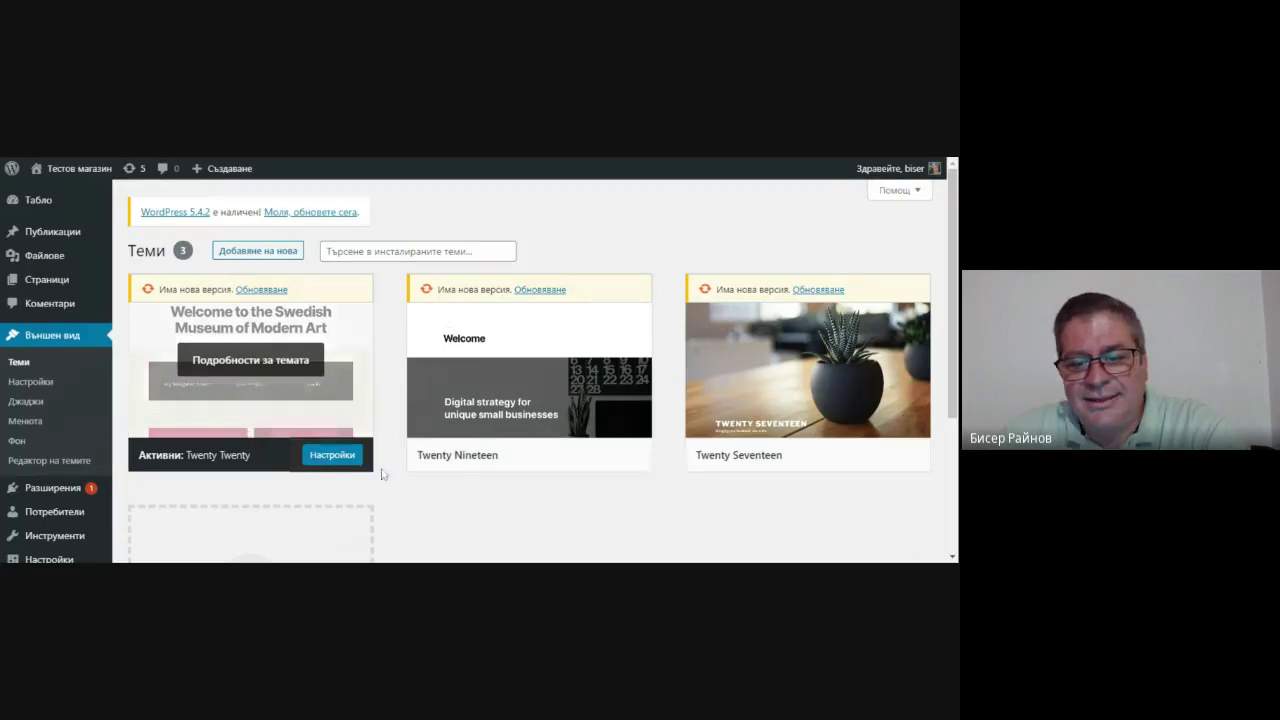
pyautogui.moveTo(752, 372)
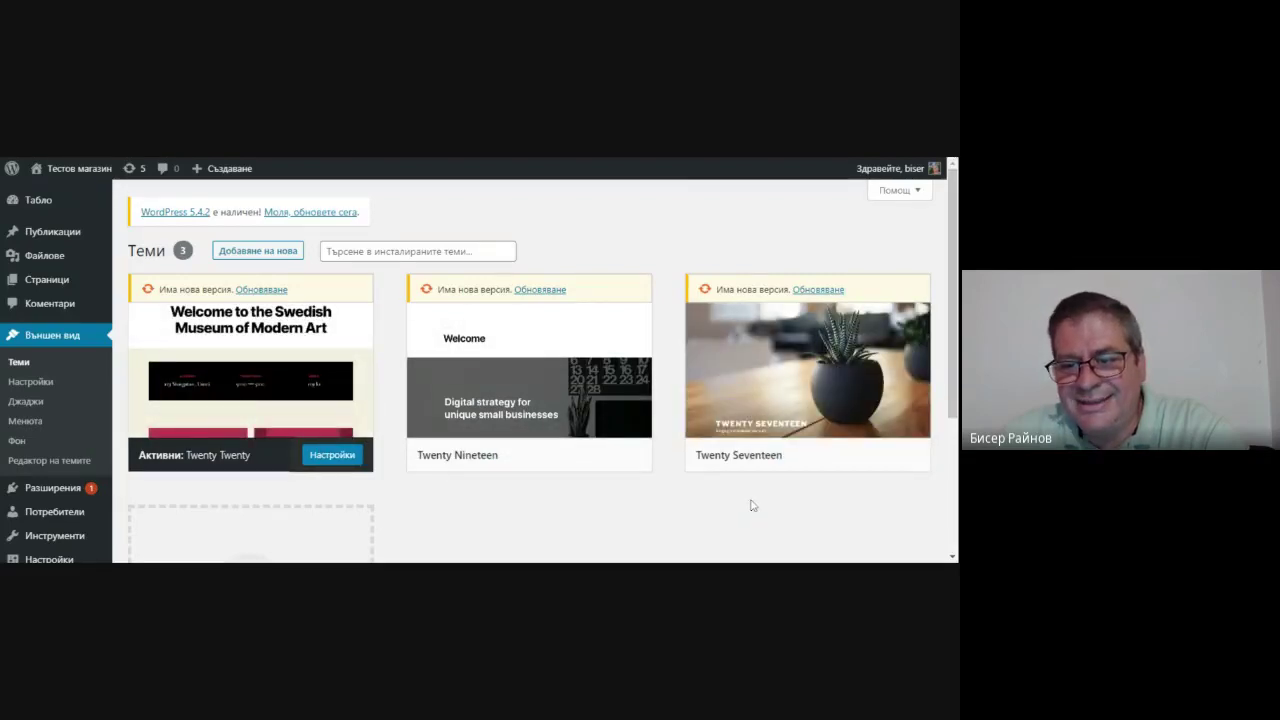
pyautogui.moveTo(790, 458)
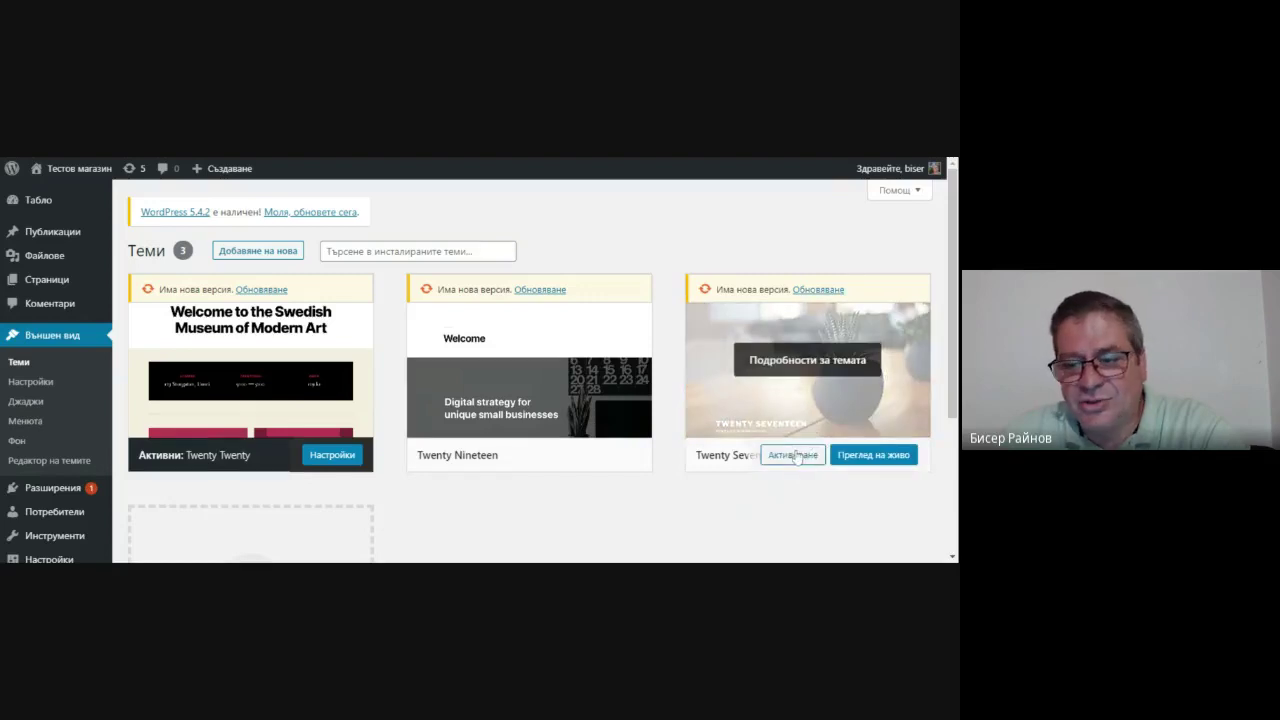
pyautogui.click(794, 456)
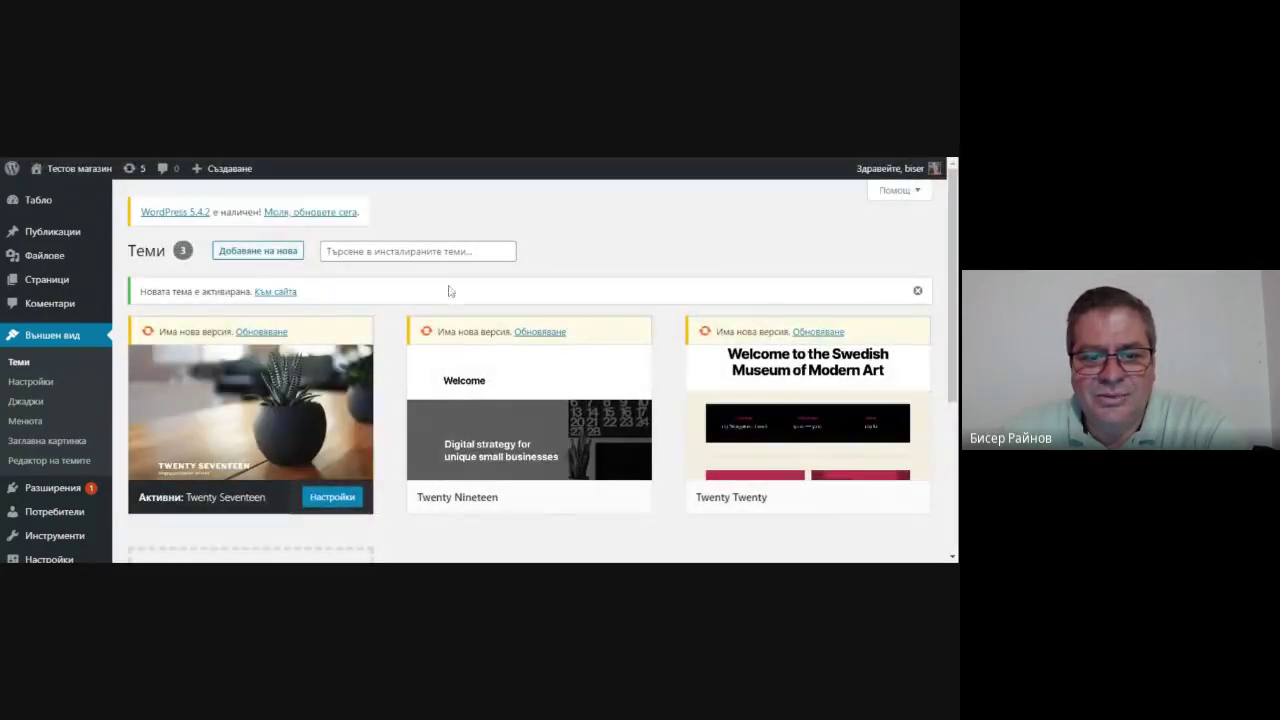
# Browse the public front page in its Twenty Seventeen design, then go back to the Dashboard.
pyautogui.moveTo(78, 170)
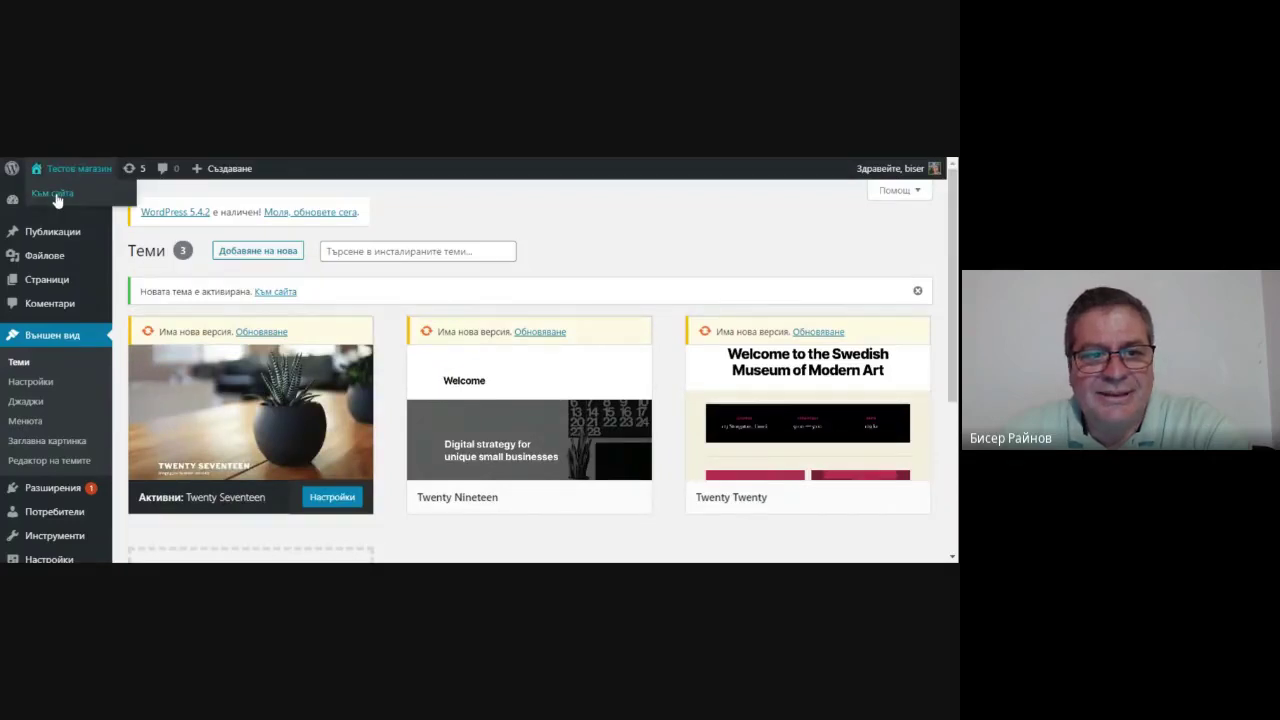
pyautogui.click(55, 195)
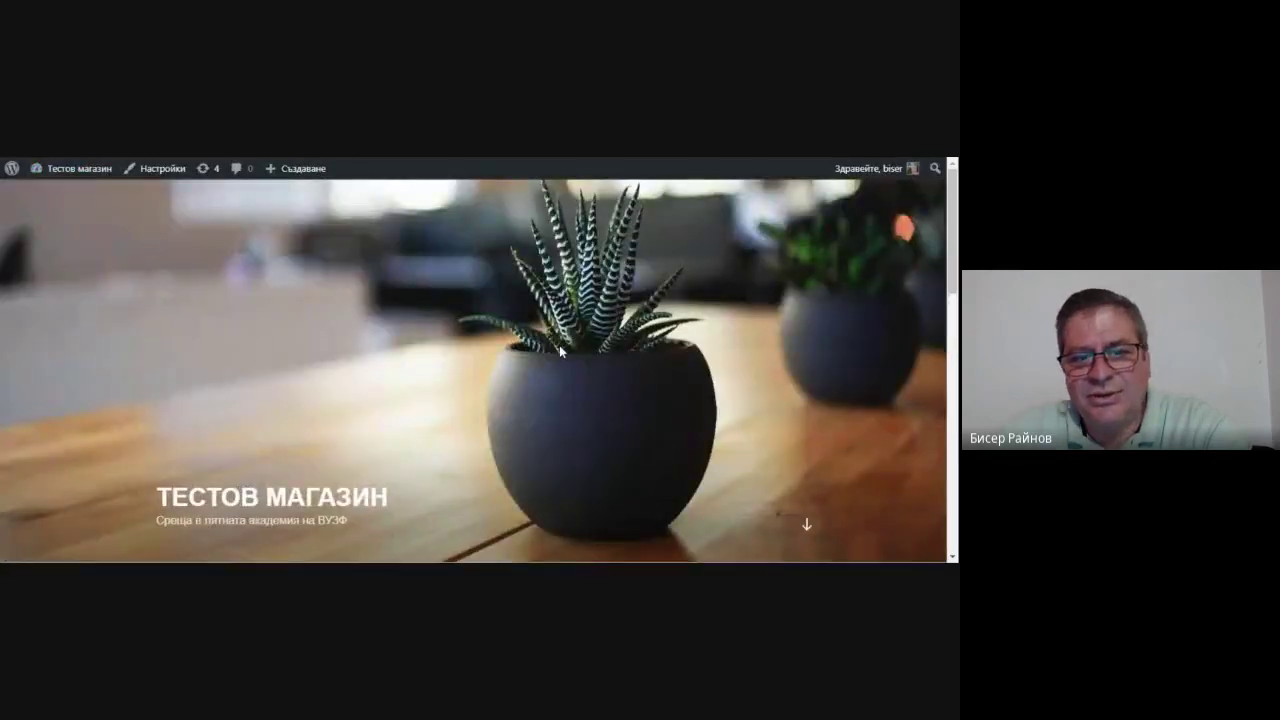
pyautogui.scroll(-3, 559, 348)
pyautogui.scroll(-5, 550, 350)
pyautogui.scroll(4, 543, 354)
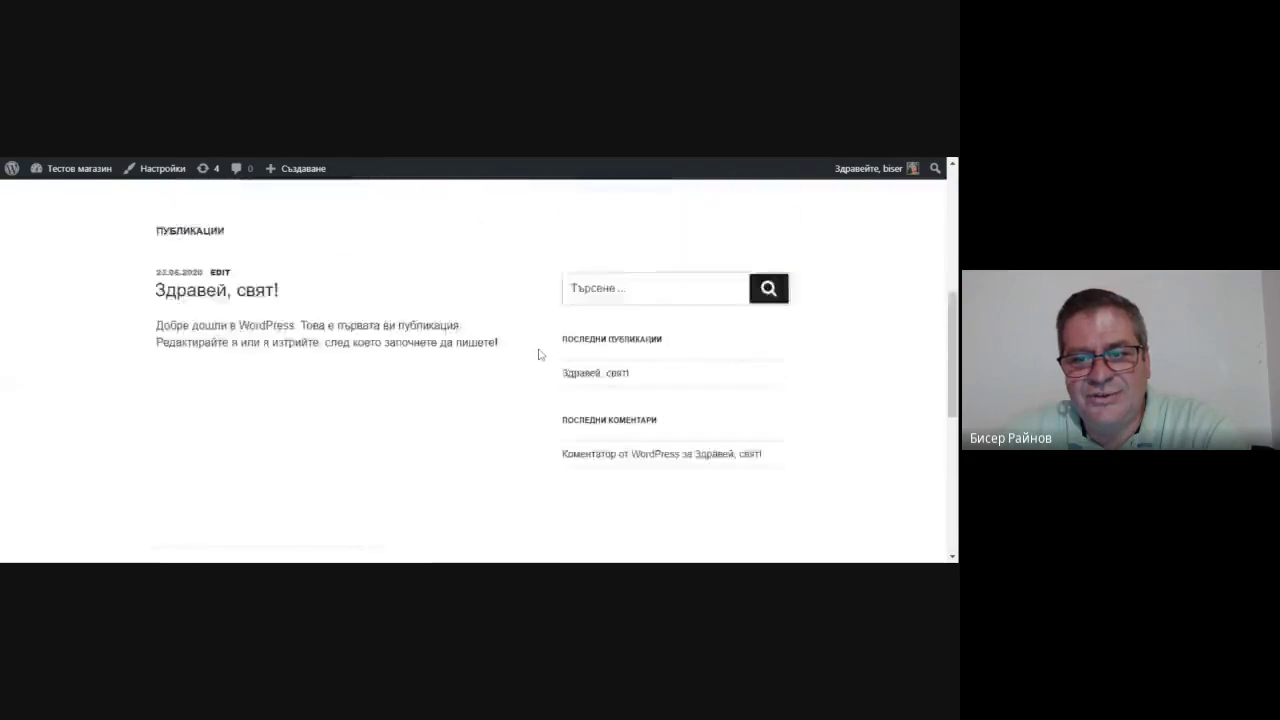
pyautogui.scroll(3, 539, 350)
pyautogui.scroll(-6, 523, 357)
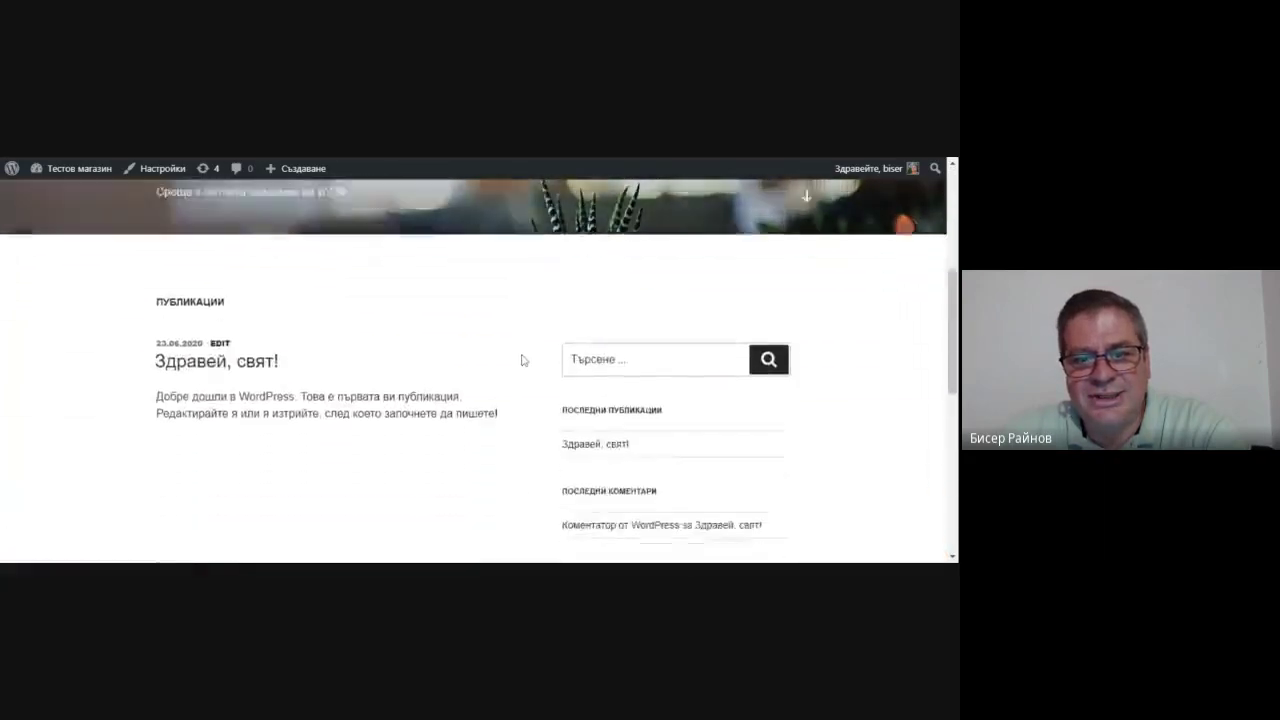
pyautogui.scroll(-3, 518, 362)
pyautogui.scroll(10, 518, 364)
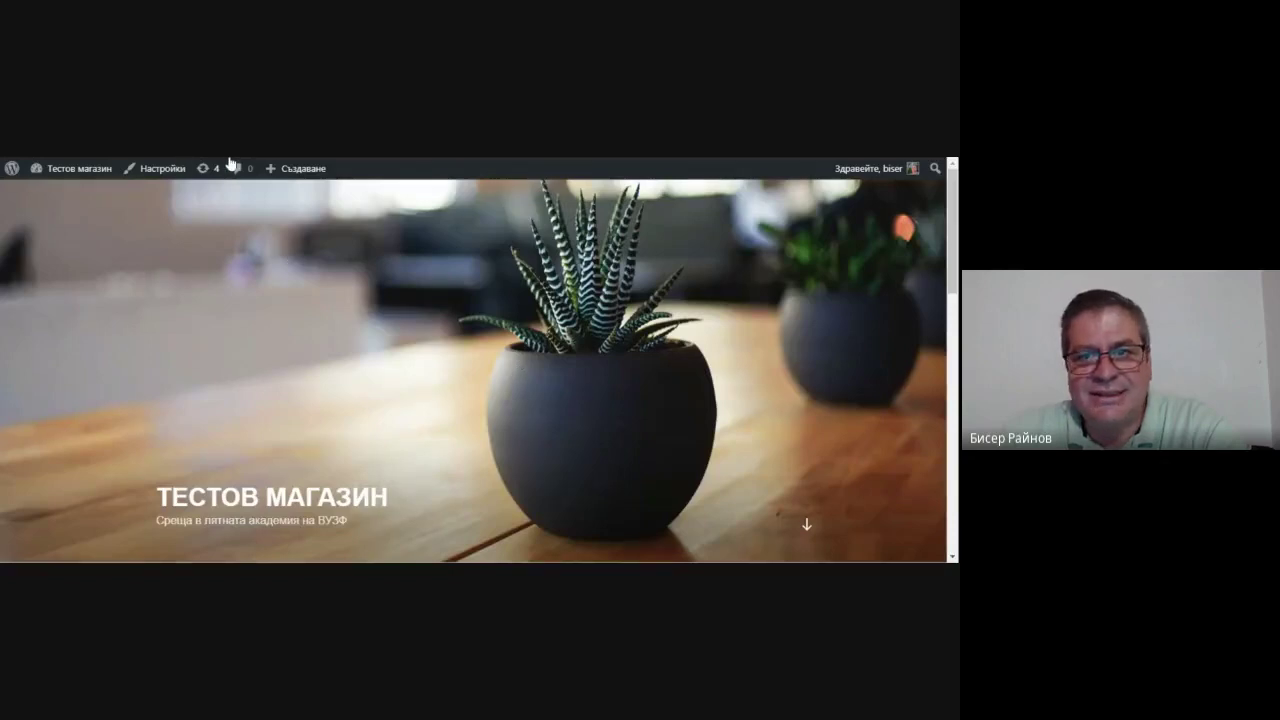
pyautogui.moveTo(40, 168)
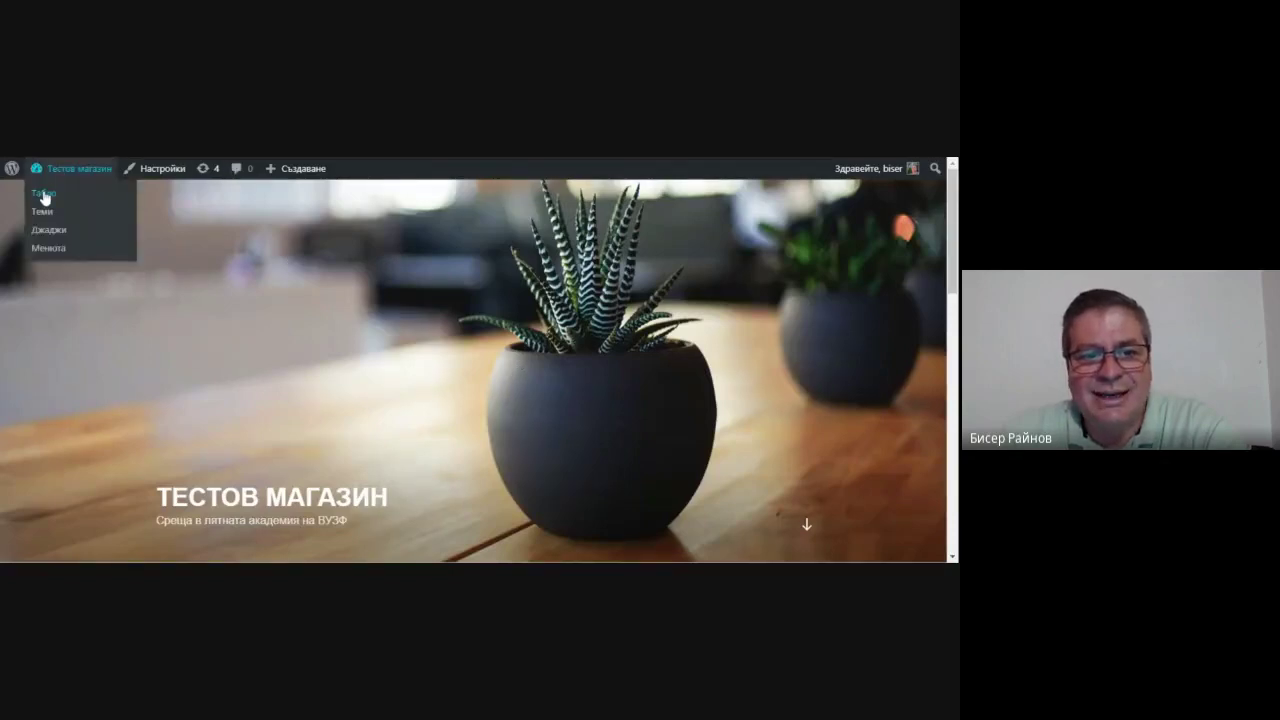
pyautogui.click(44, 194)
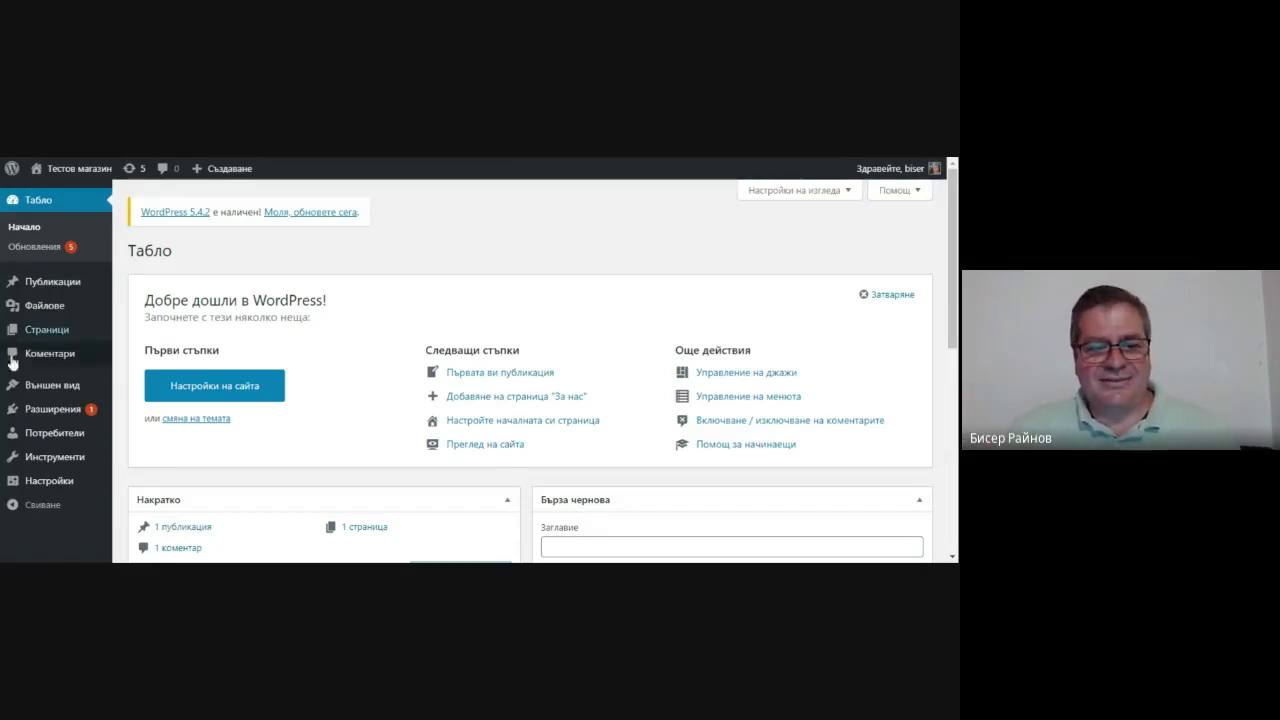
# Search the plugin directory for WooCommerce, install it and activate it.
pyautogui.moveTo(30, 410)
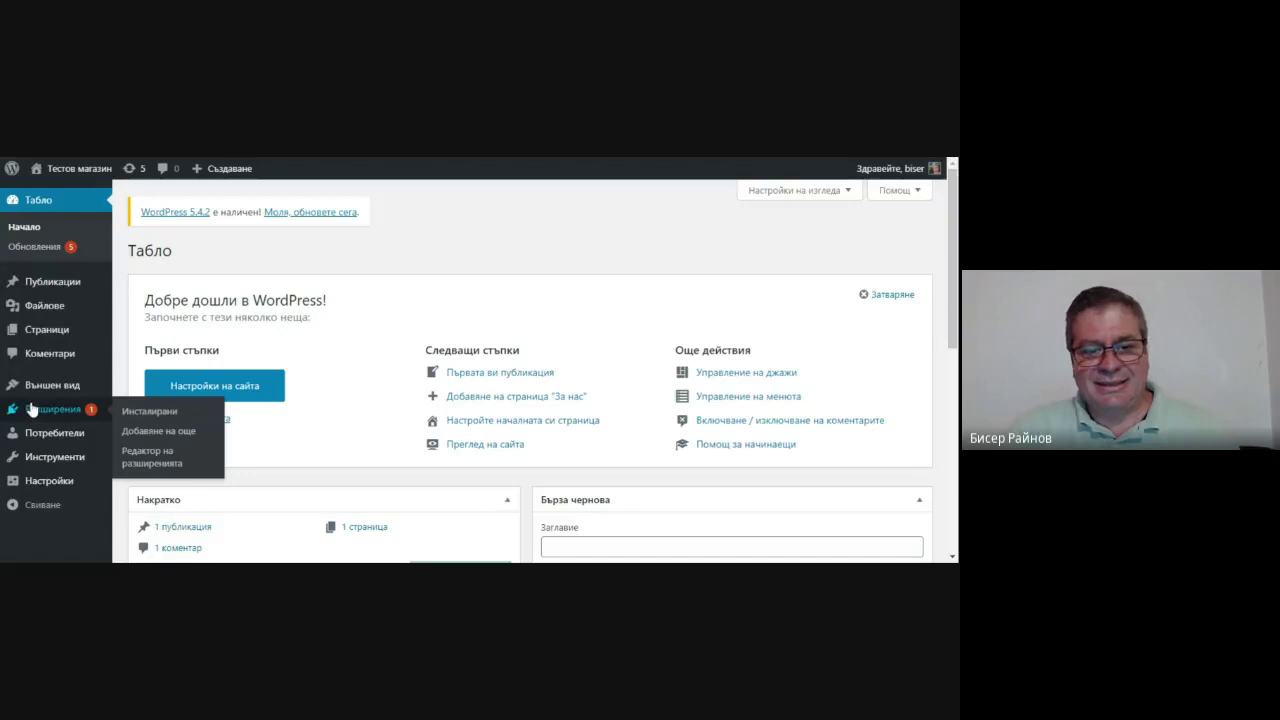
pyautogui.click(142, 412)
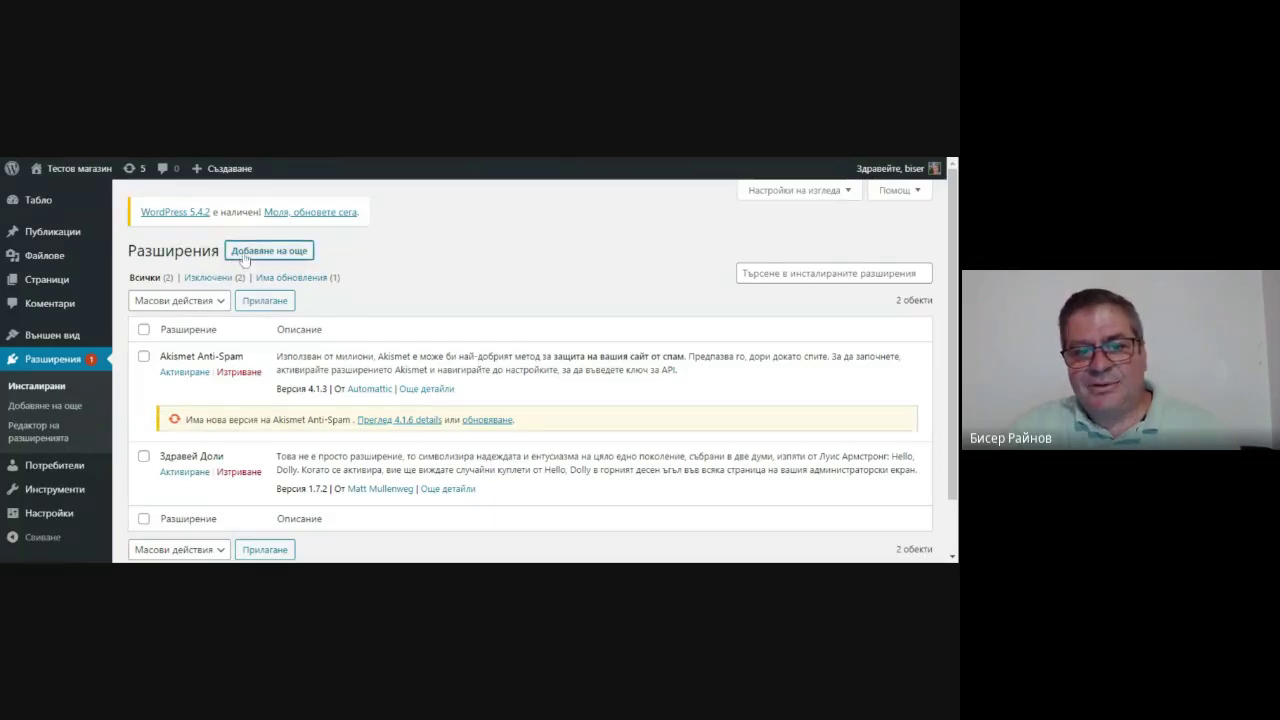
pyautogui.click(245, 253)
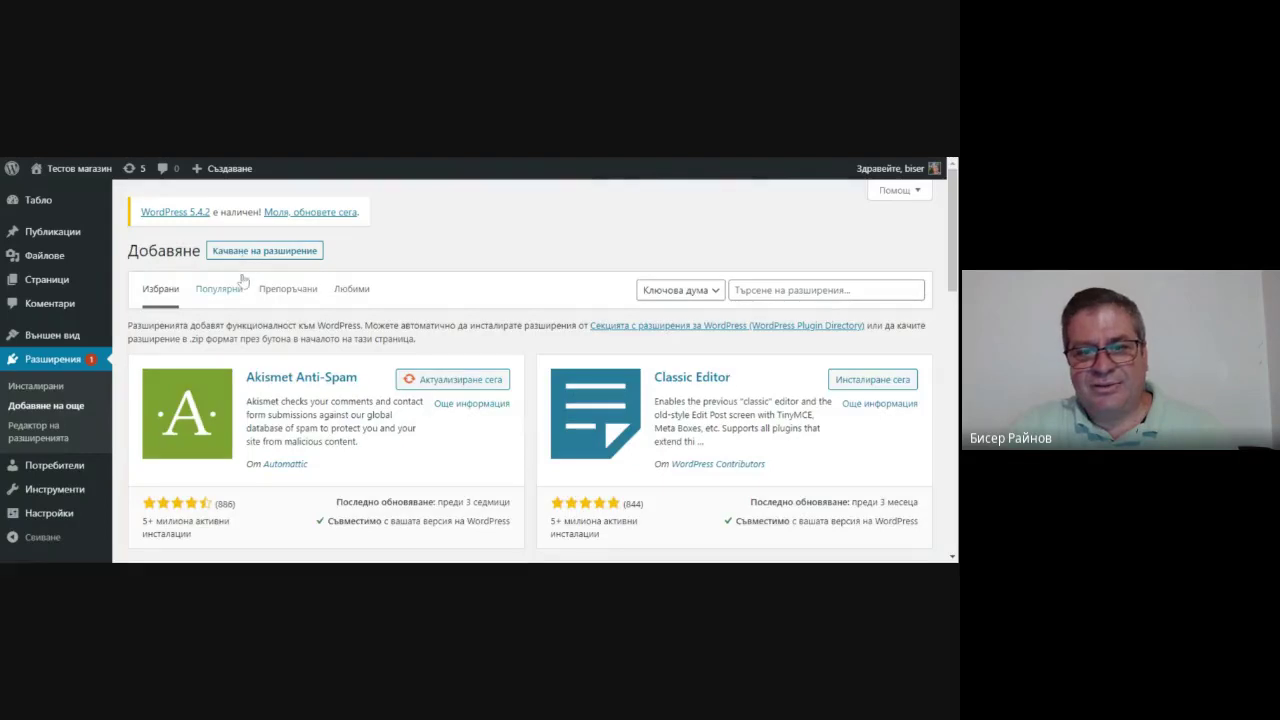
pyautogui.click(737, 290)
pyautogui.write('woocommerce')
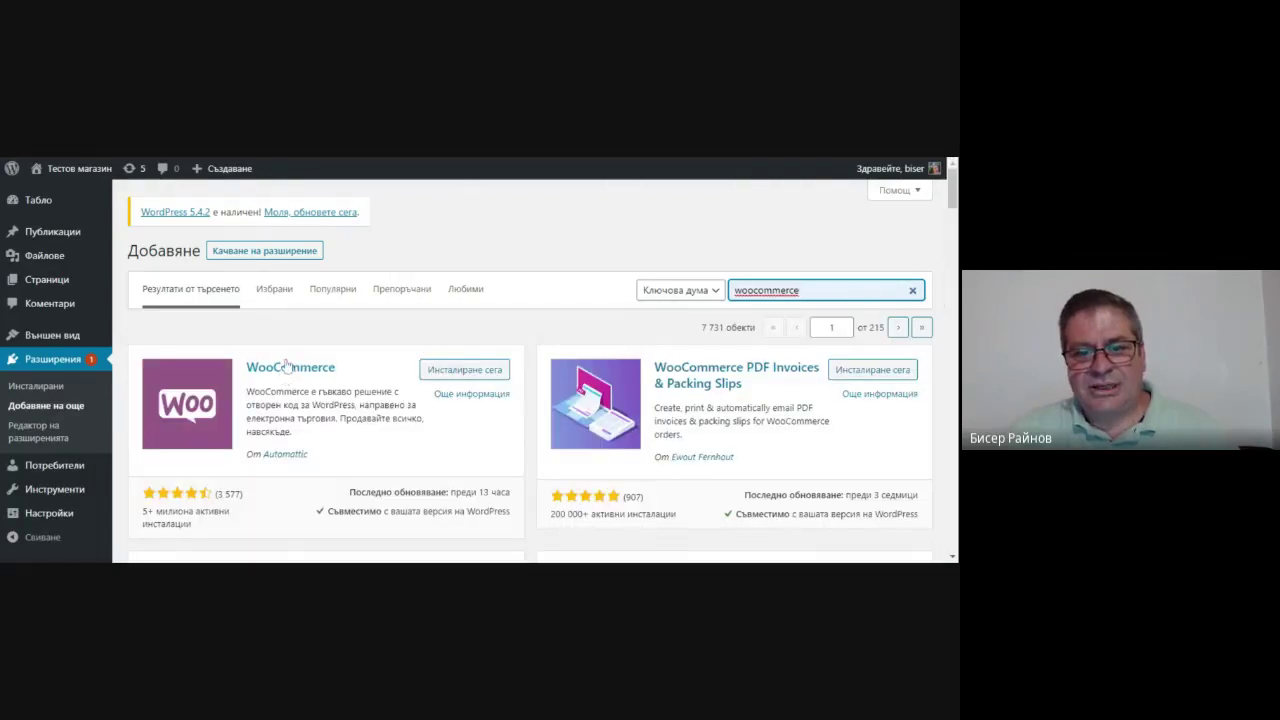
pyautogui.click(448, 374)
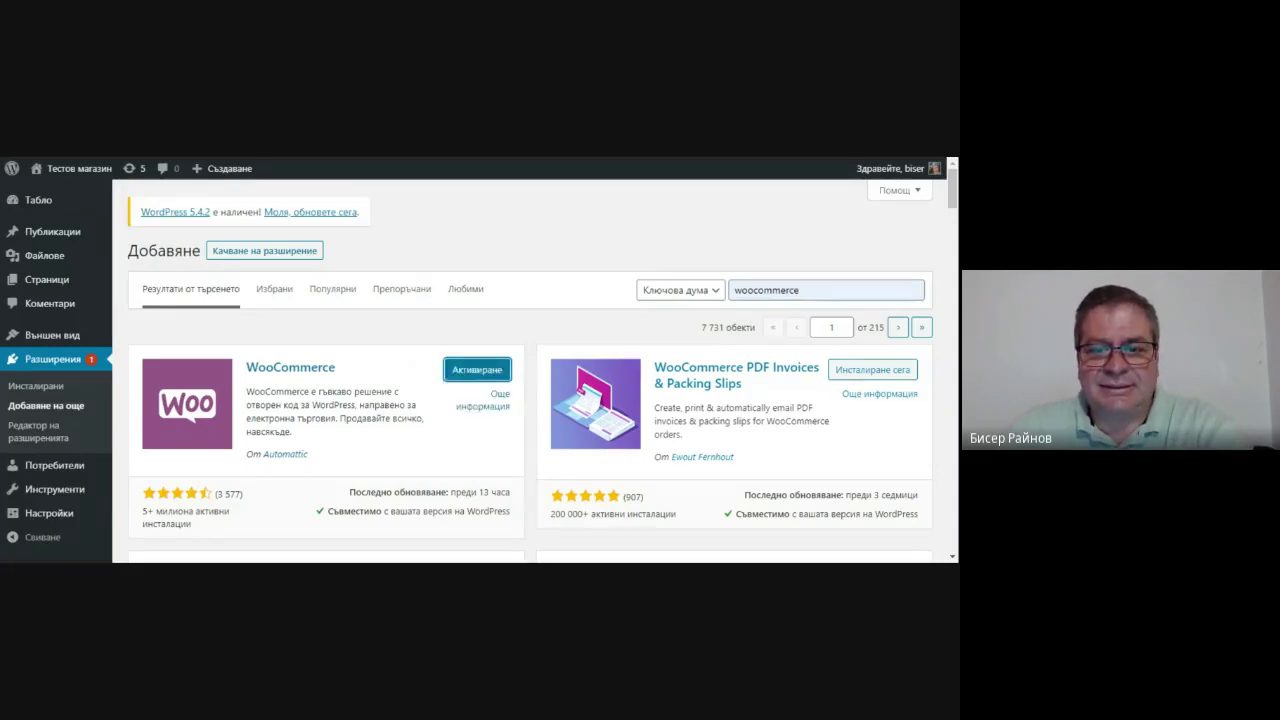
pyautogui.click(476, 370)
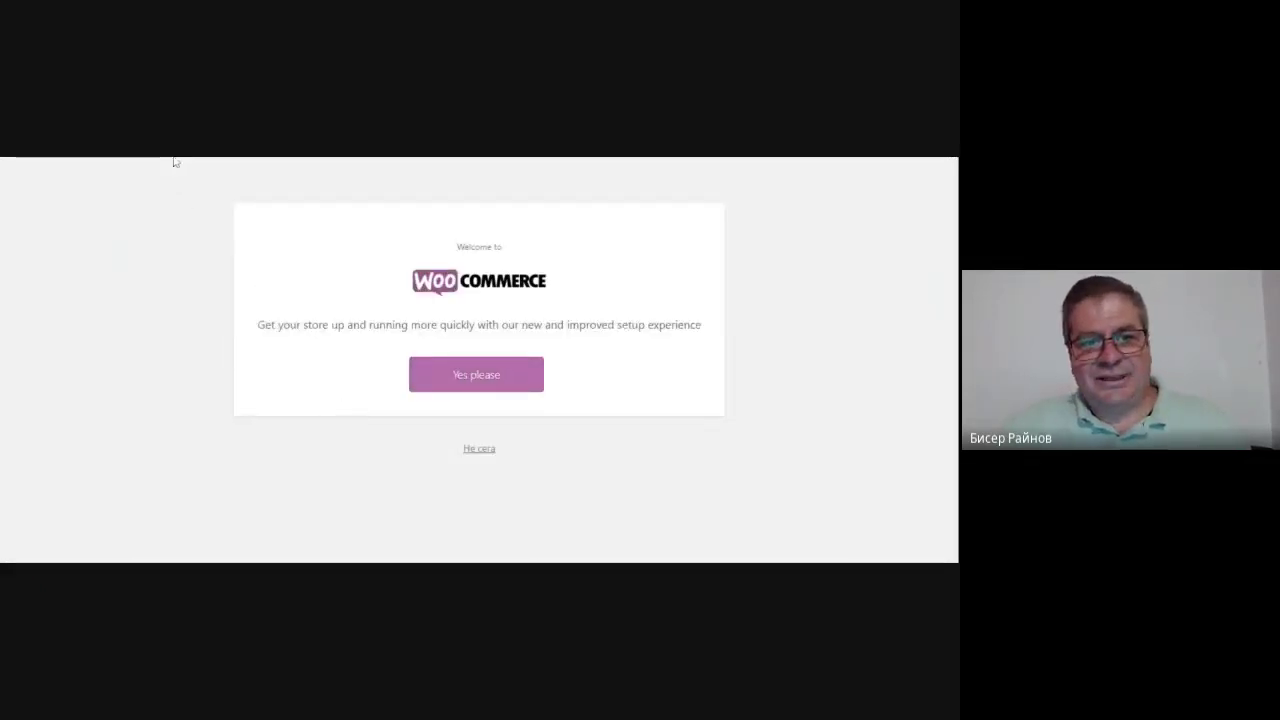
# Skip the new WooCommerce setup experience with 'Не сега' and return to the Dashboard.
pyautogui.click(477, 452)
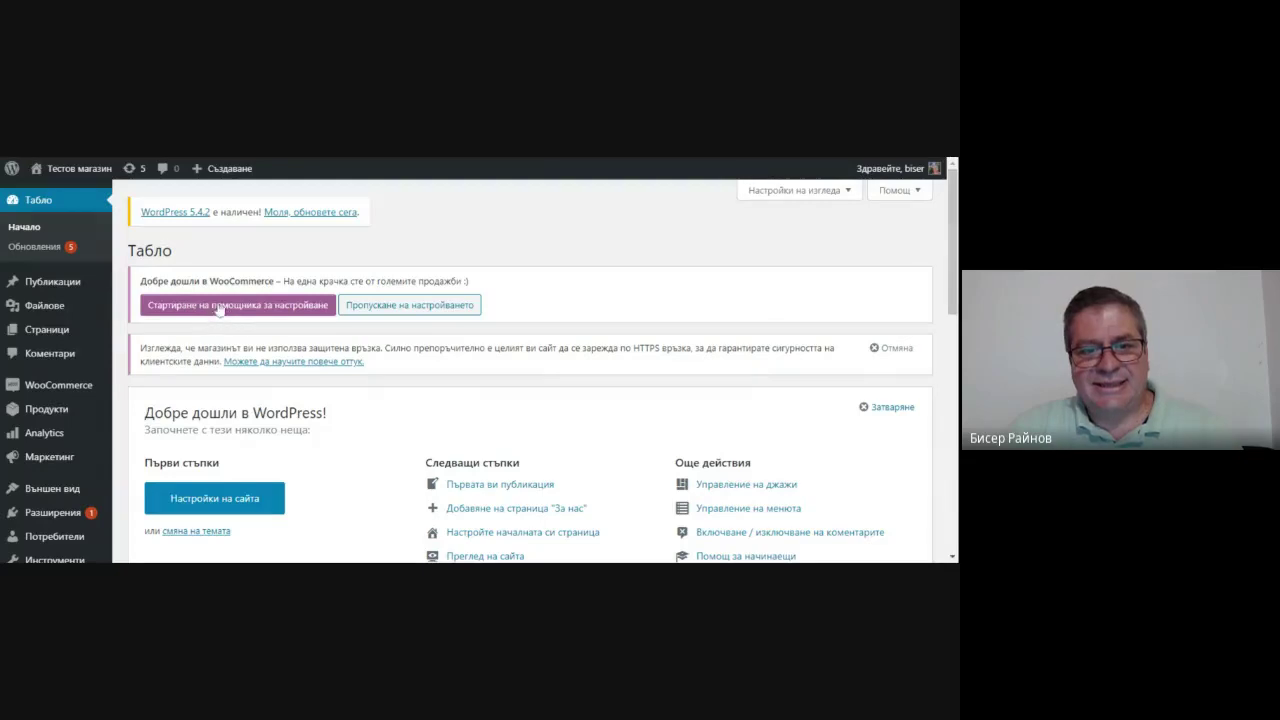
pyautogui.moveTo(52, 388)
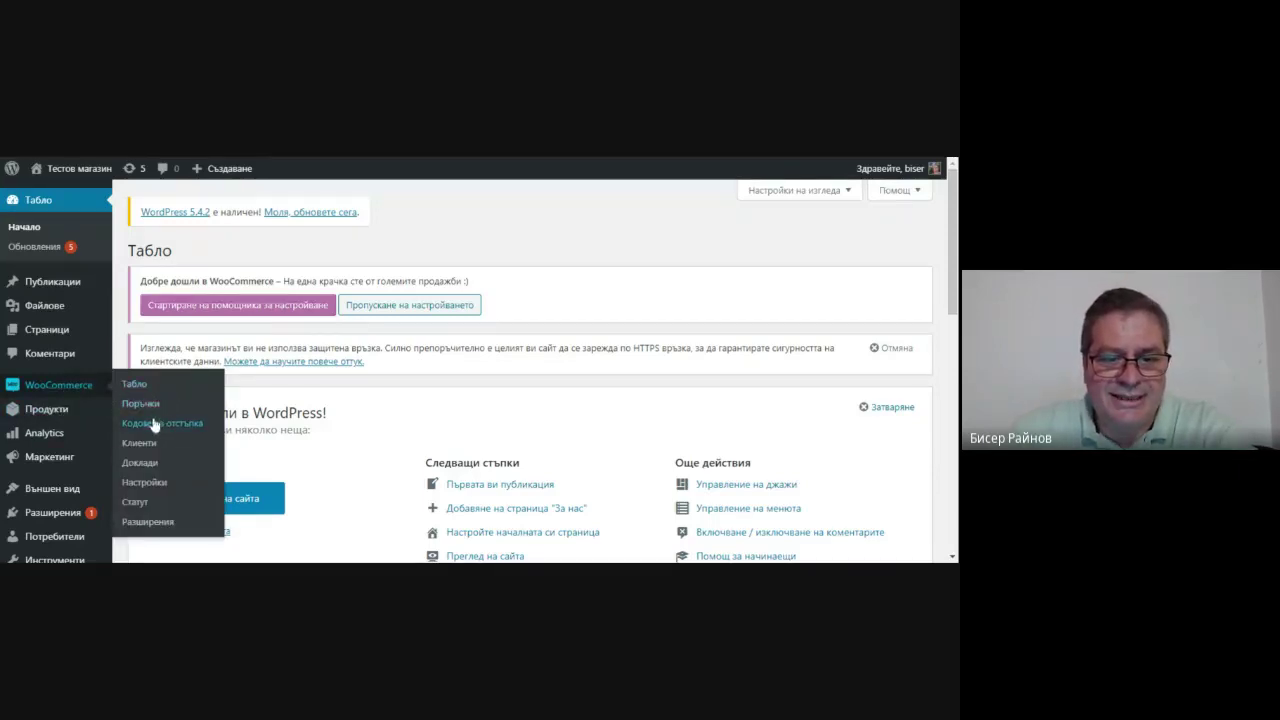
pyautogui.click(134, 502)
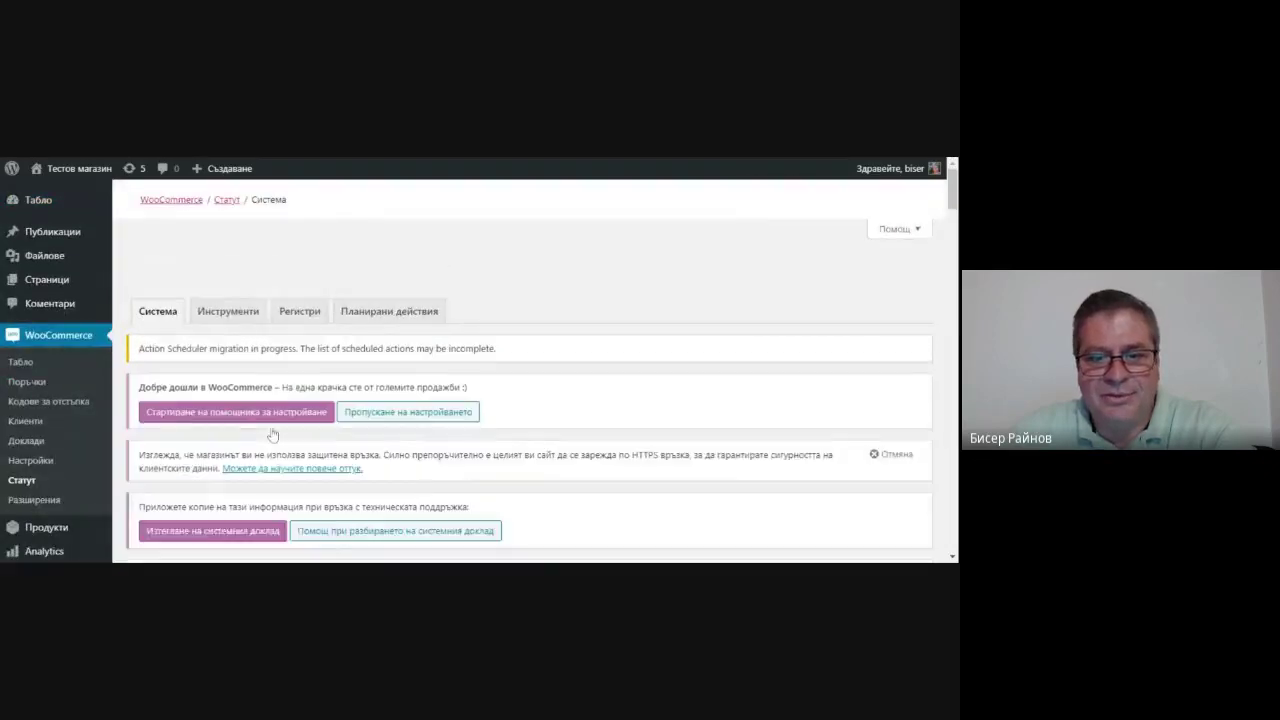
pyautogui.scroll(-5, 335, 407)
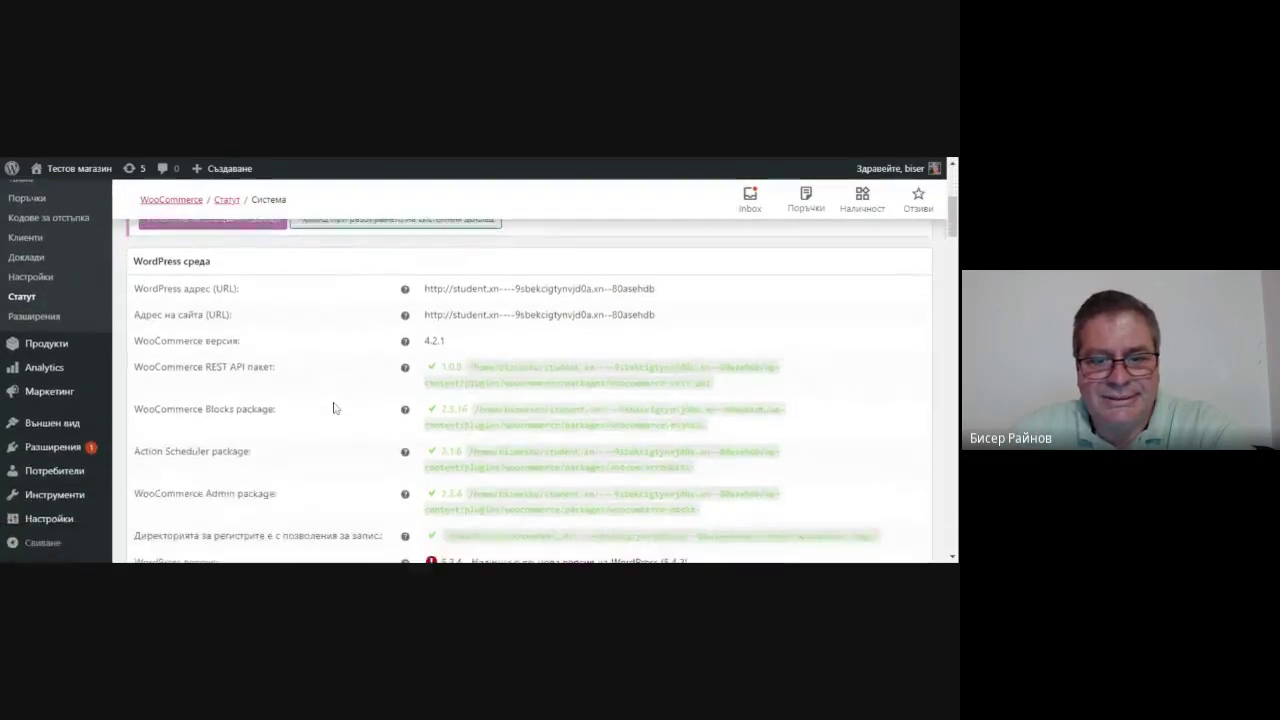
pyautogui.scroll(-5, 333, 407)
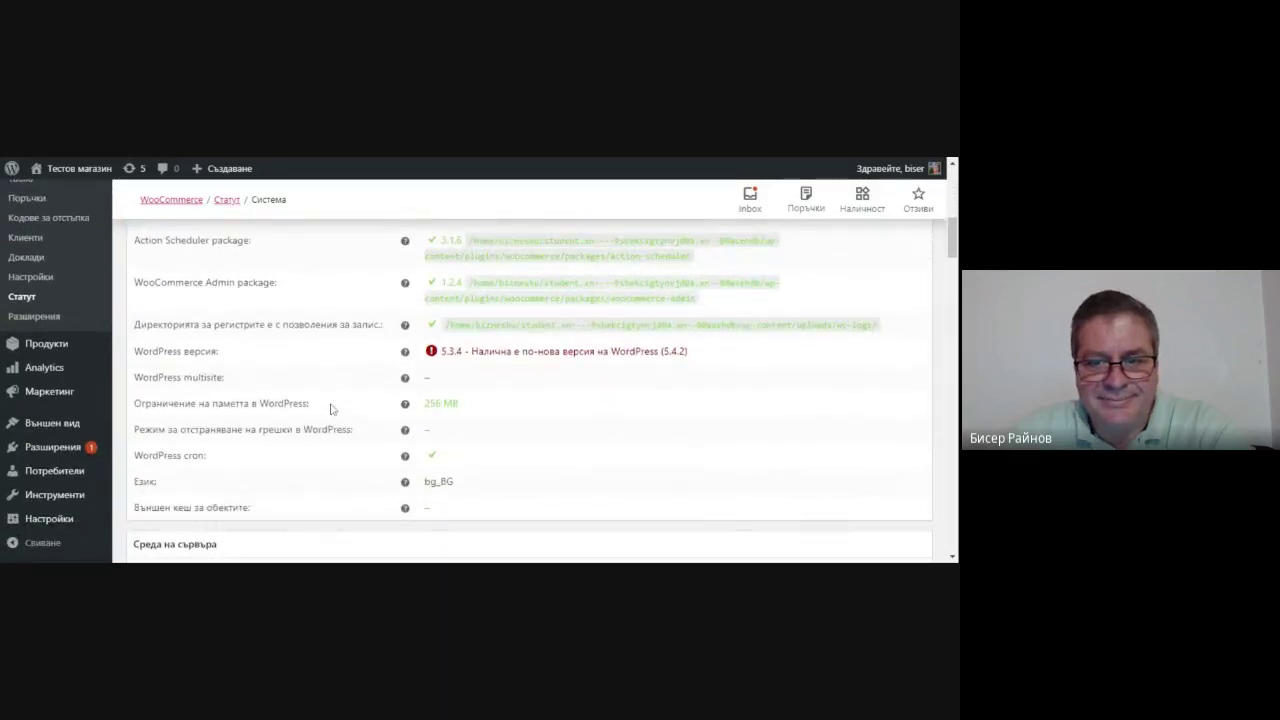
pyautogui.scroll(-8, 327, 410)
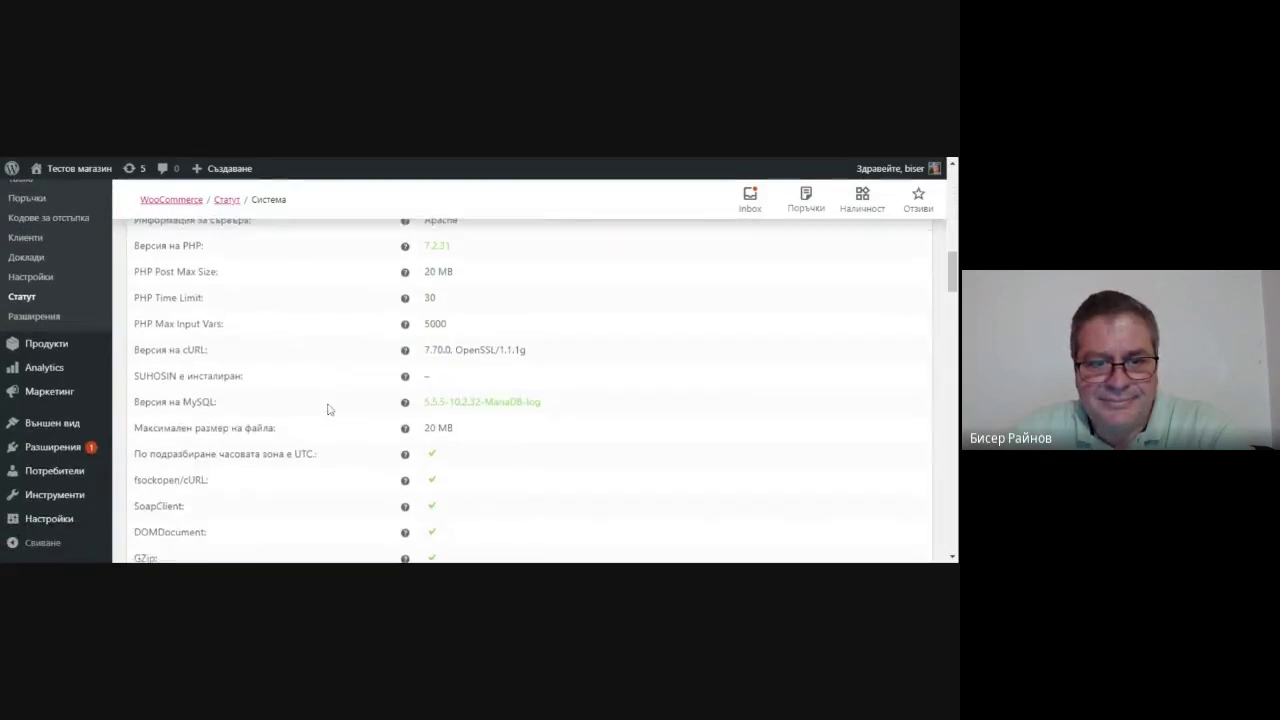
pyautogui.scroll(-10, 327, 409)
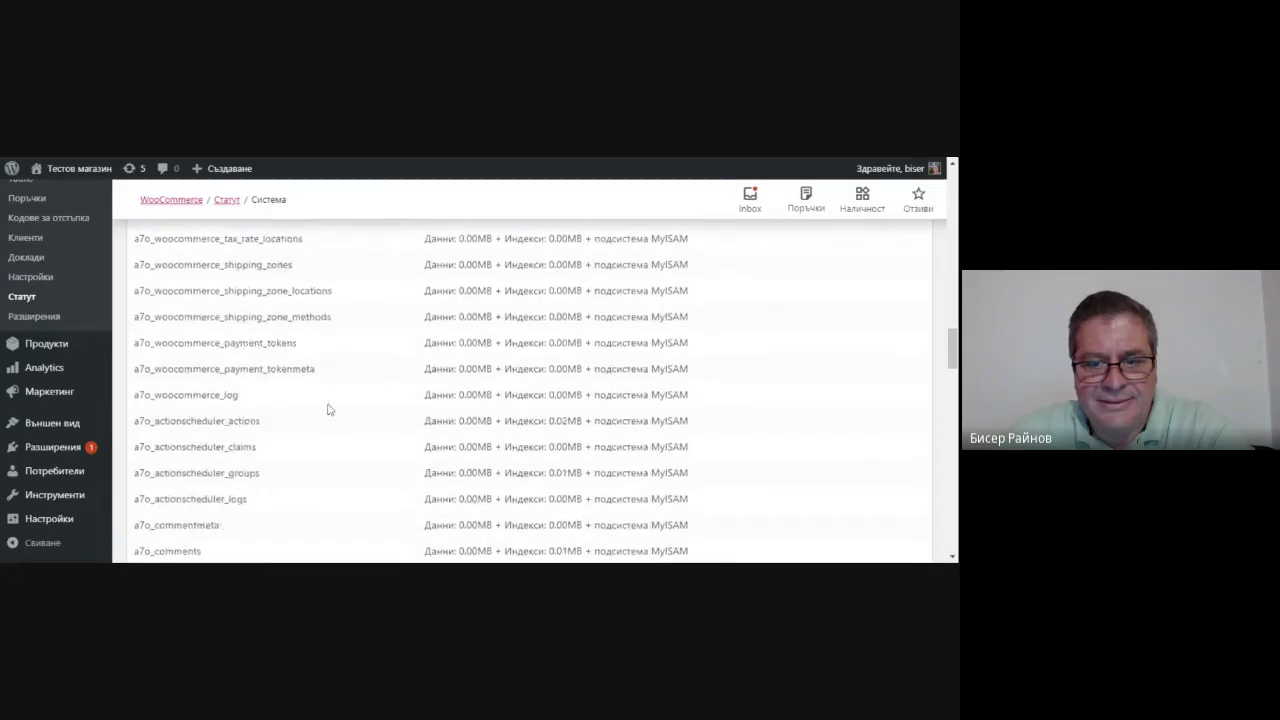
pyautogui.scroll(-10, 327, 408)
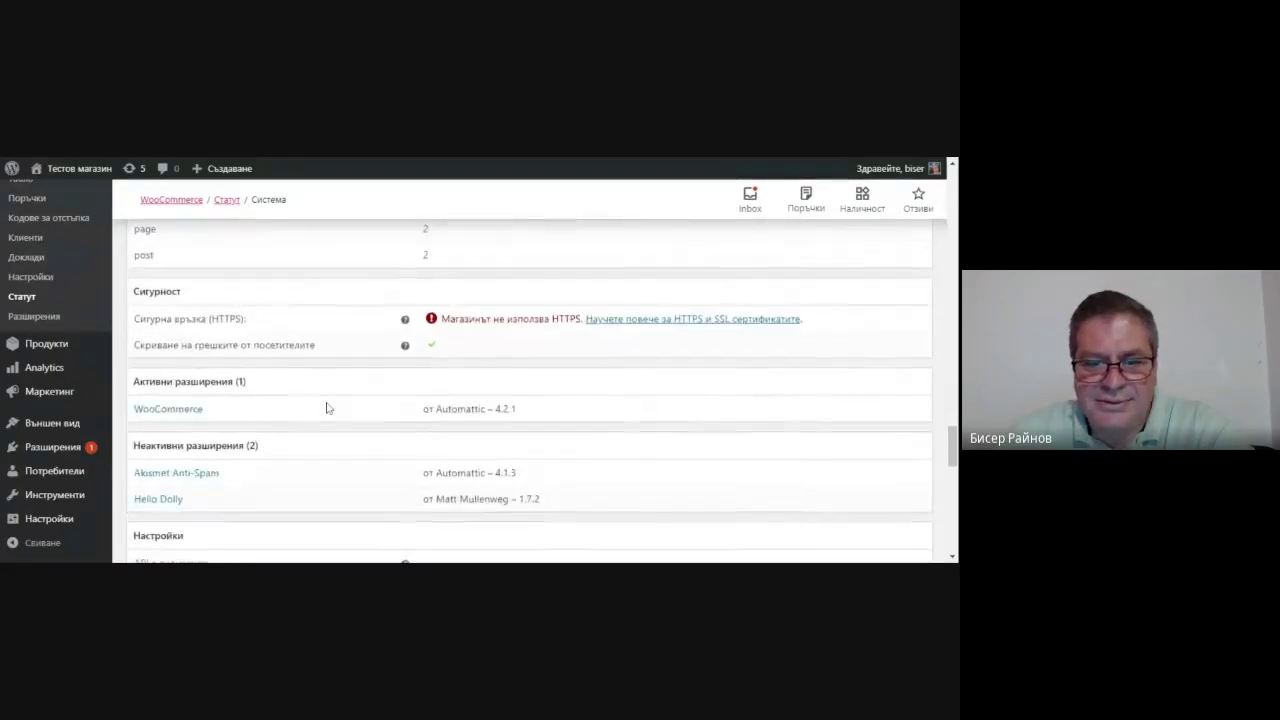
pyautogui.scroll(-5, 327, 408)
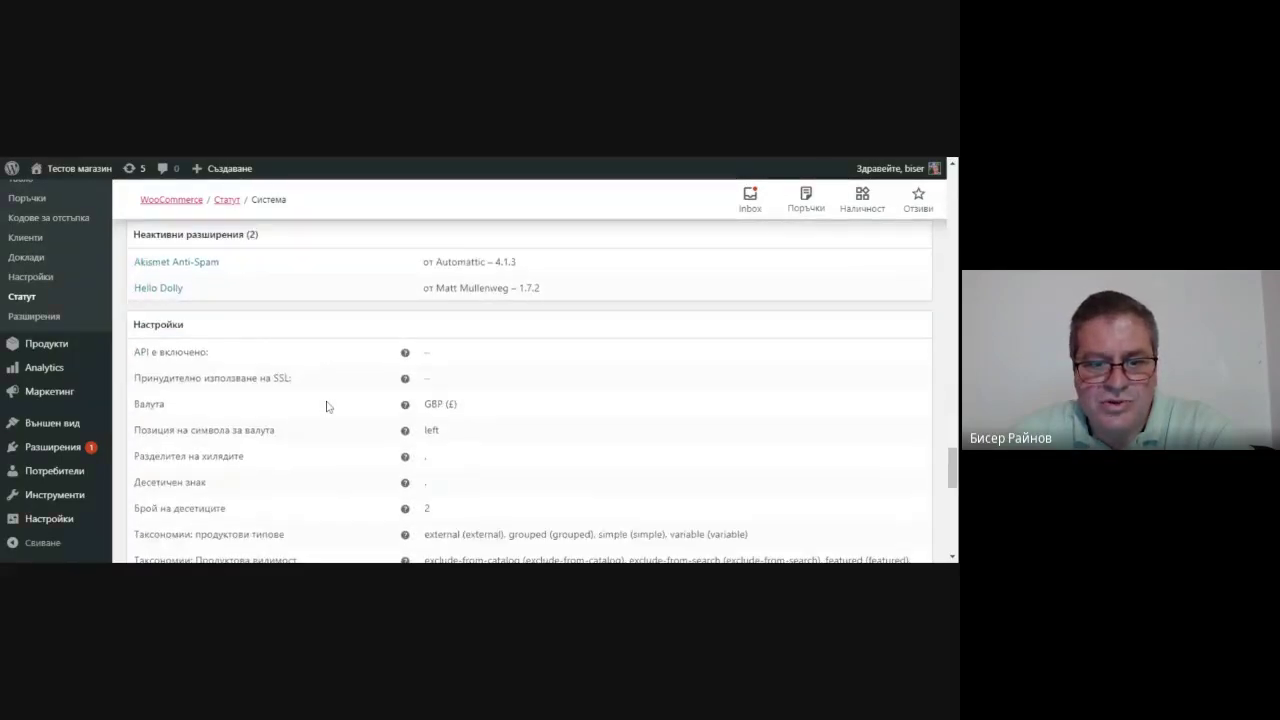
pyautogui.scroll(-3, 327, 407)
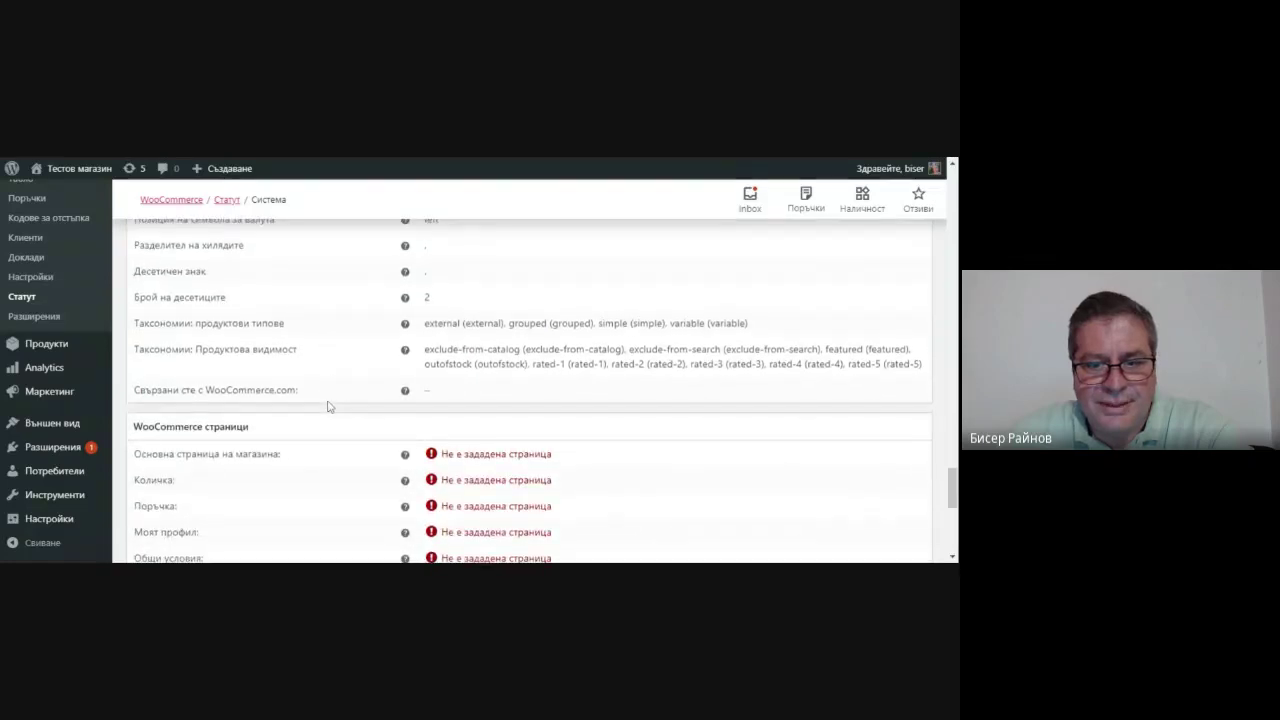
pyautogui.scroll(-2, 327, 407)
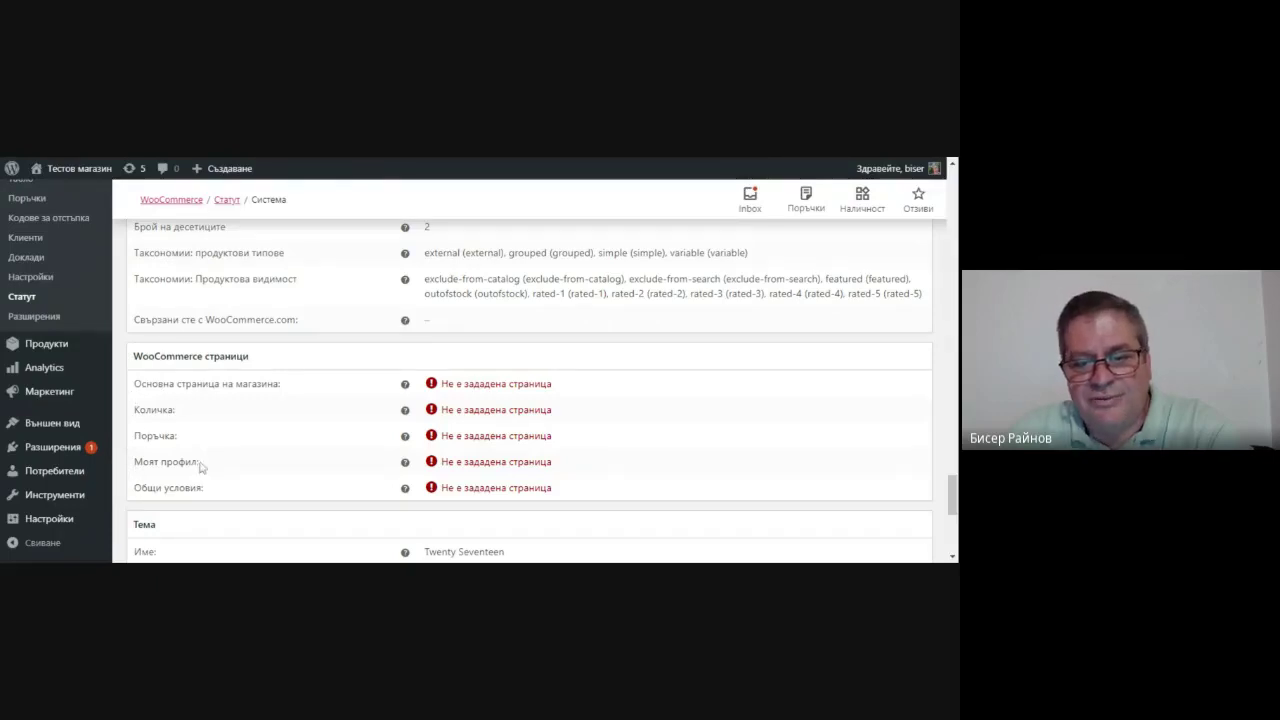
pyautogui.scroll(-2, 225, 465)
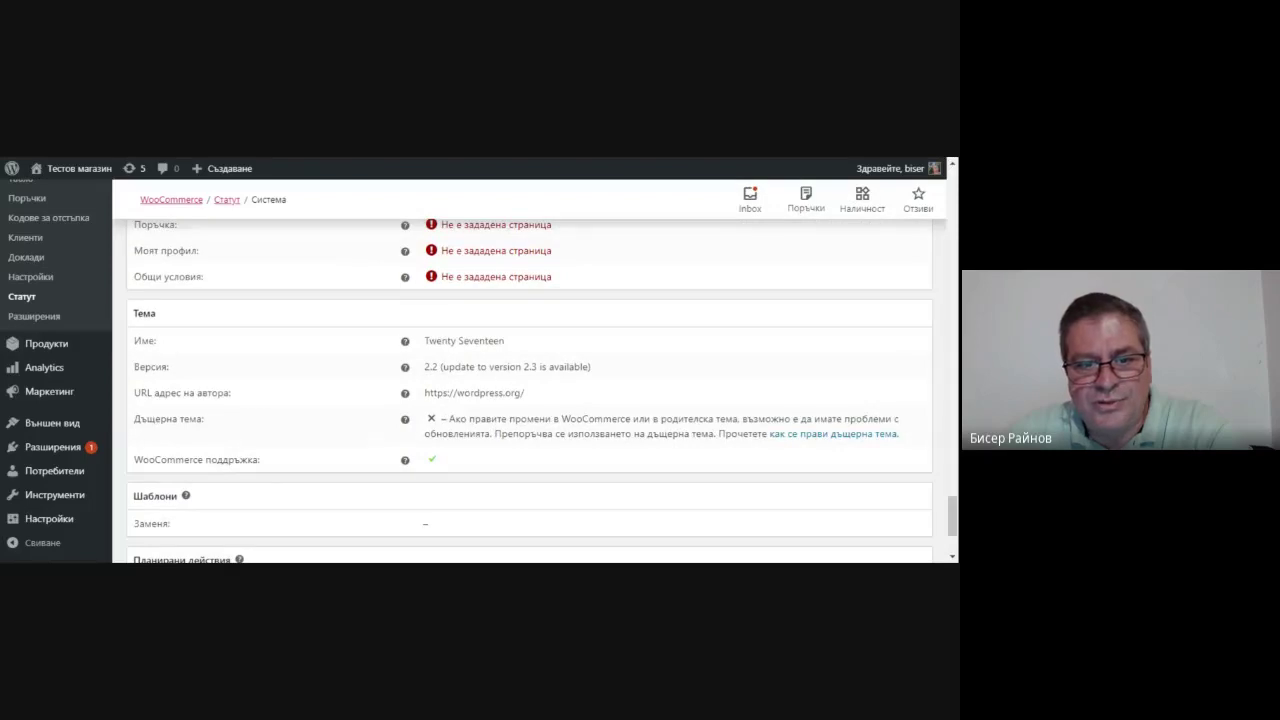
pyautogui.scroll(-2, 228, 466)
pyautogui.scroll(3, 220, 470)
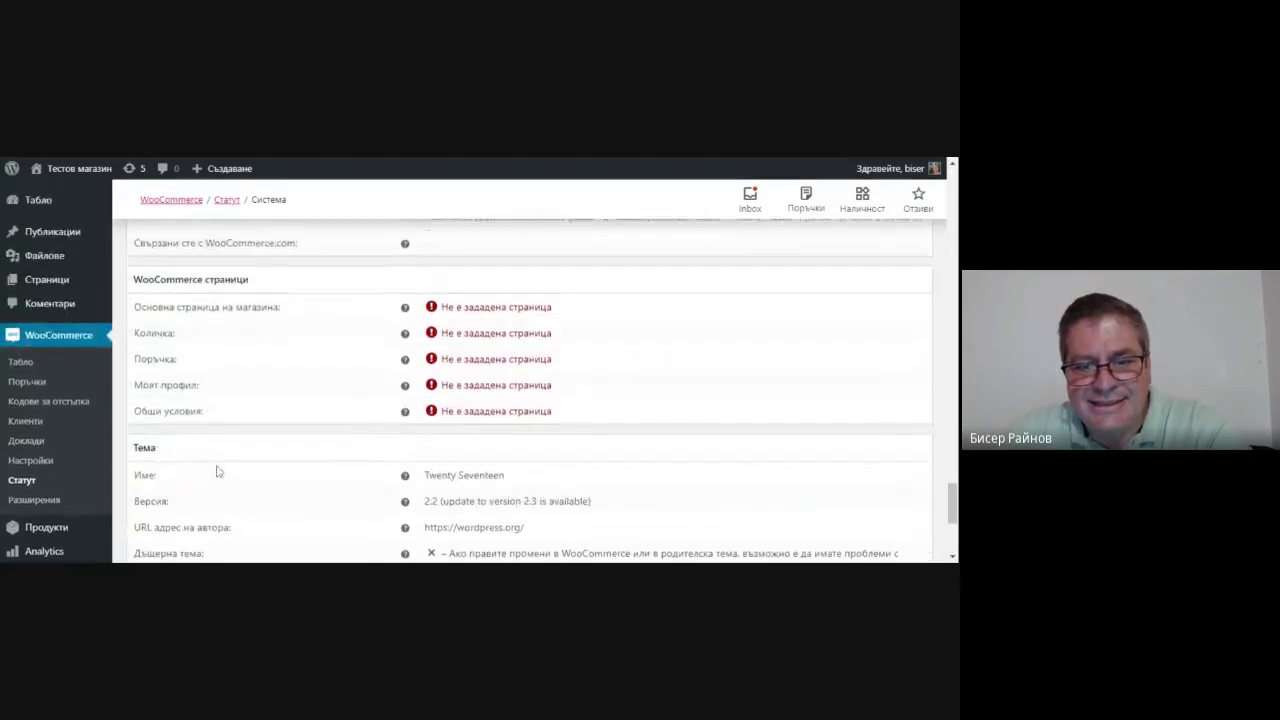
pyautogui.moveTo(406, 312)
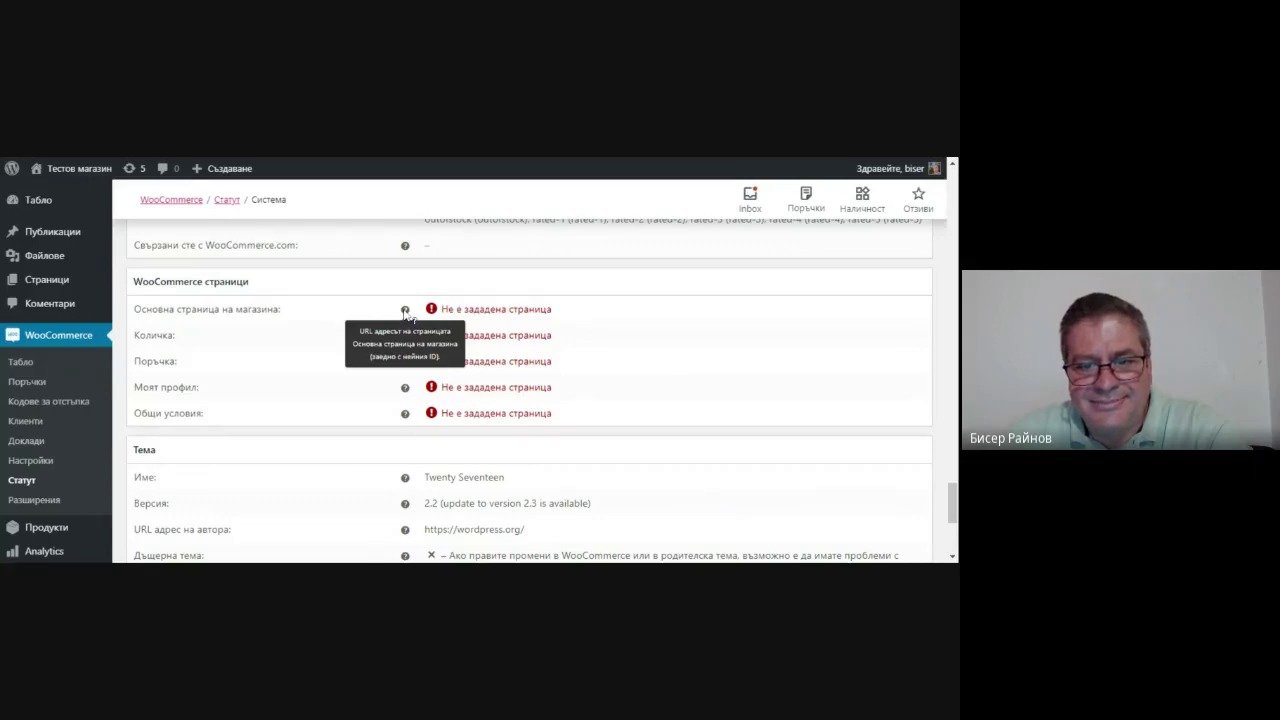
pyautogui.scroll(2, 405, 316)
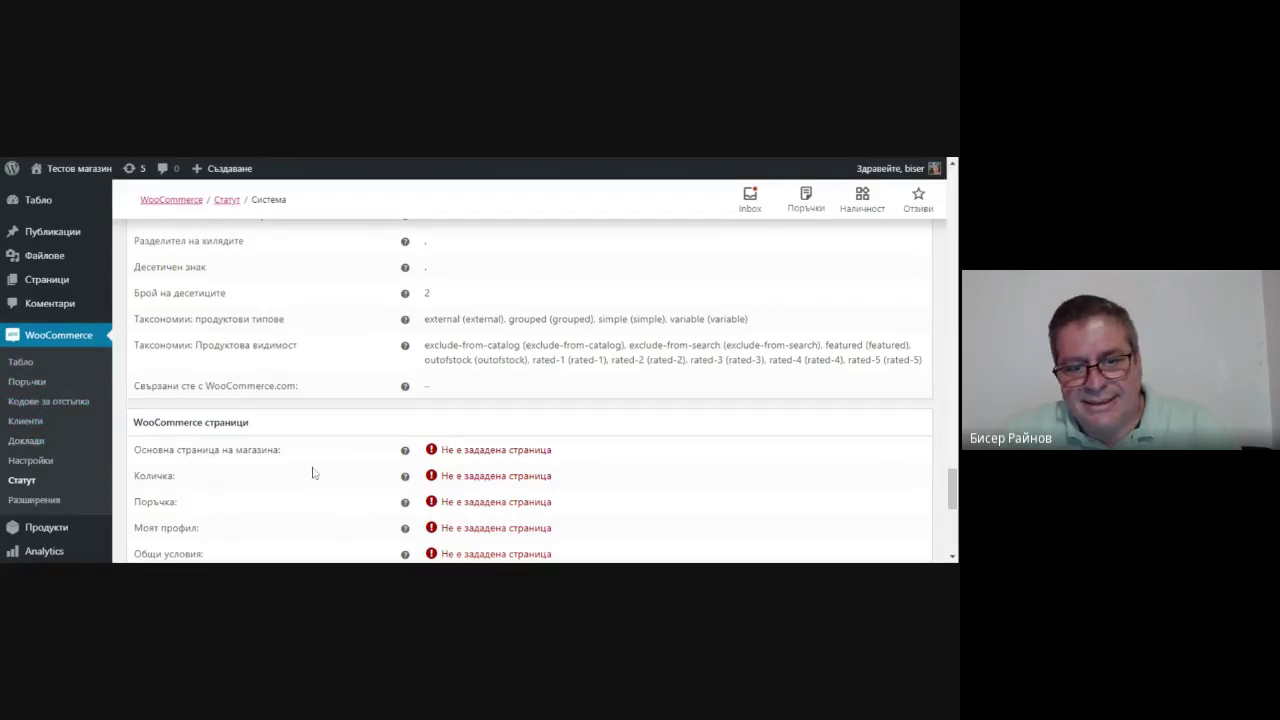
pyautogui.scroll(-2, 316, 474)
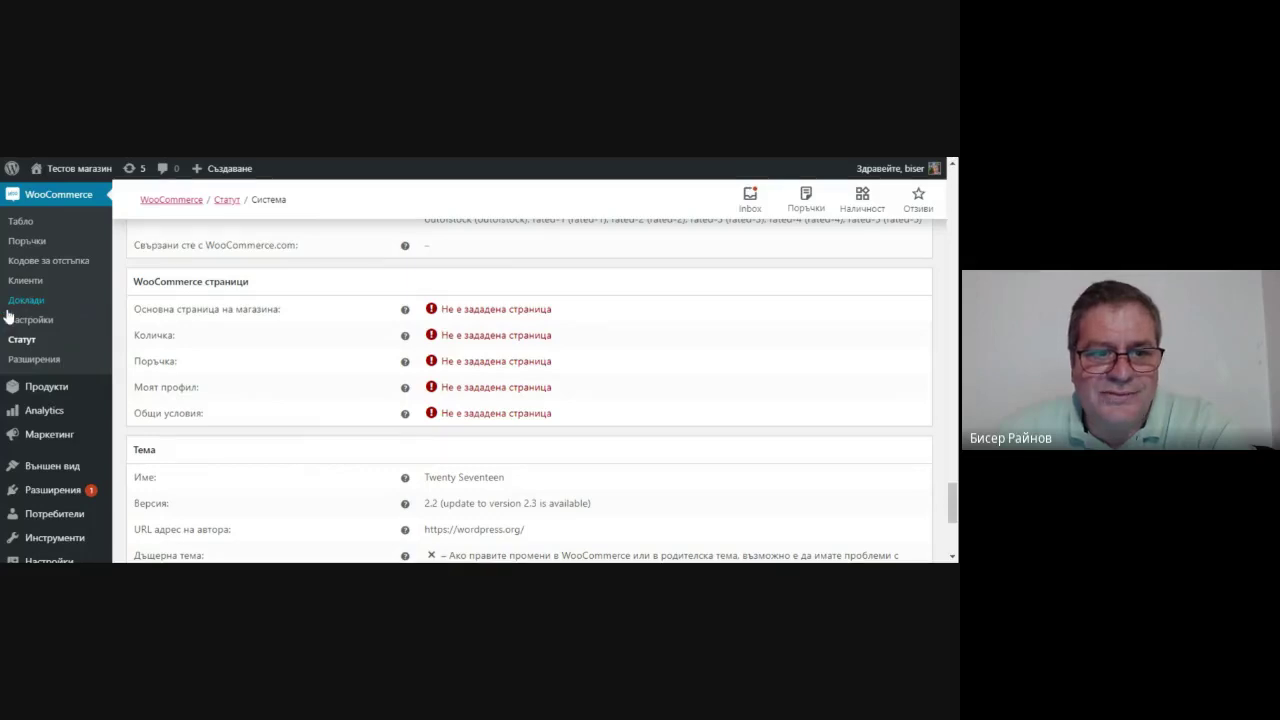
pyautogui.scroll(1, 8, 317)
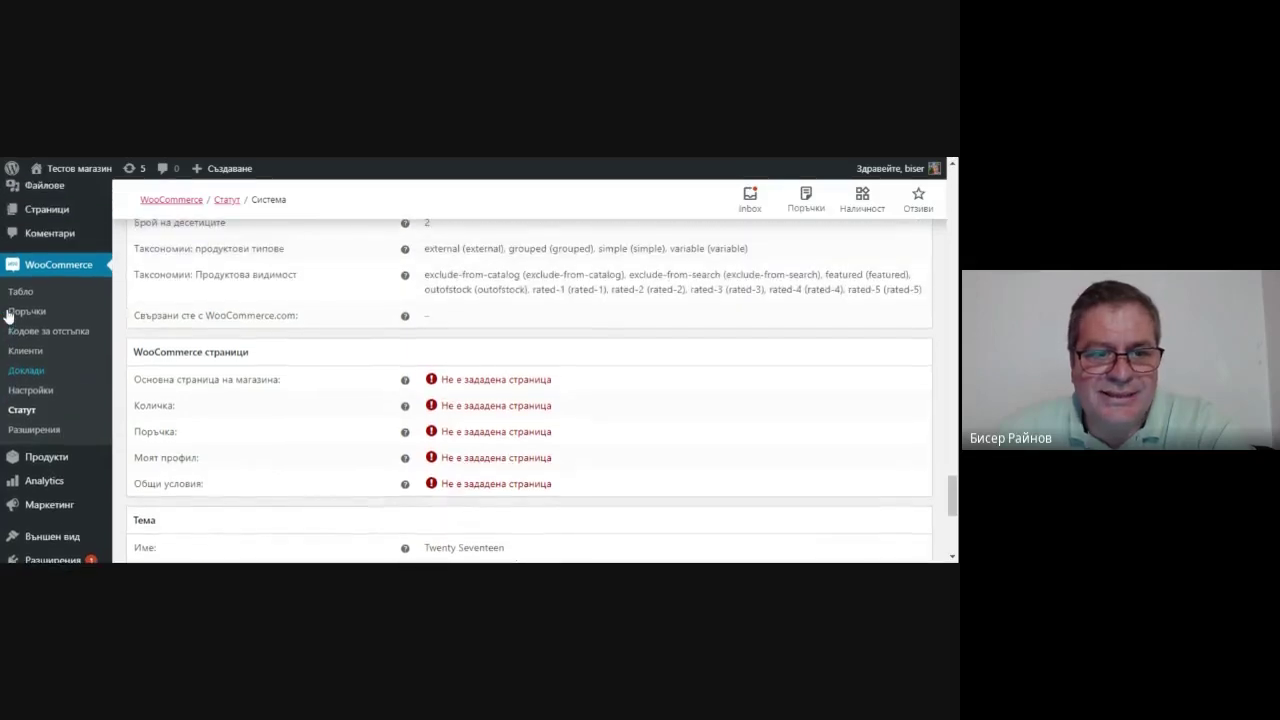
pyautogui.click(38, 392)
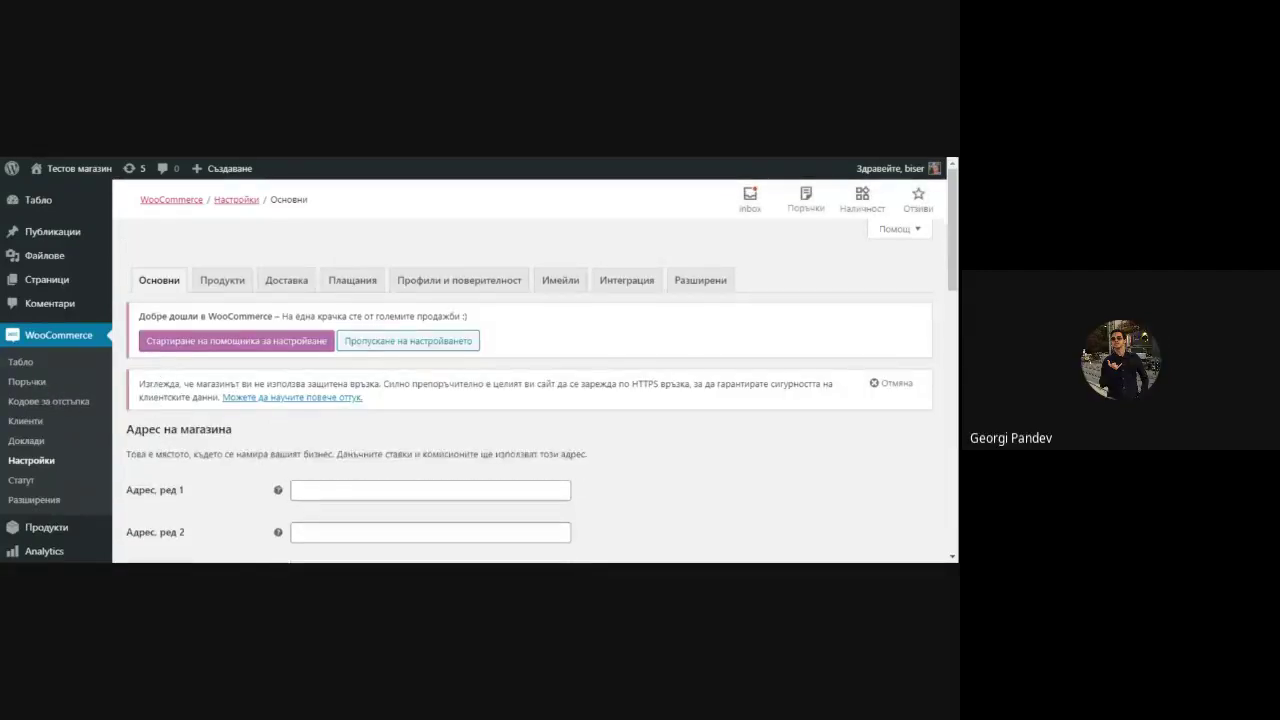
# Review the WooCommerce General tab: store address, country Великобритания, coupon and currency options.
pyautogui.scroll(-10, 173, 400)
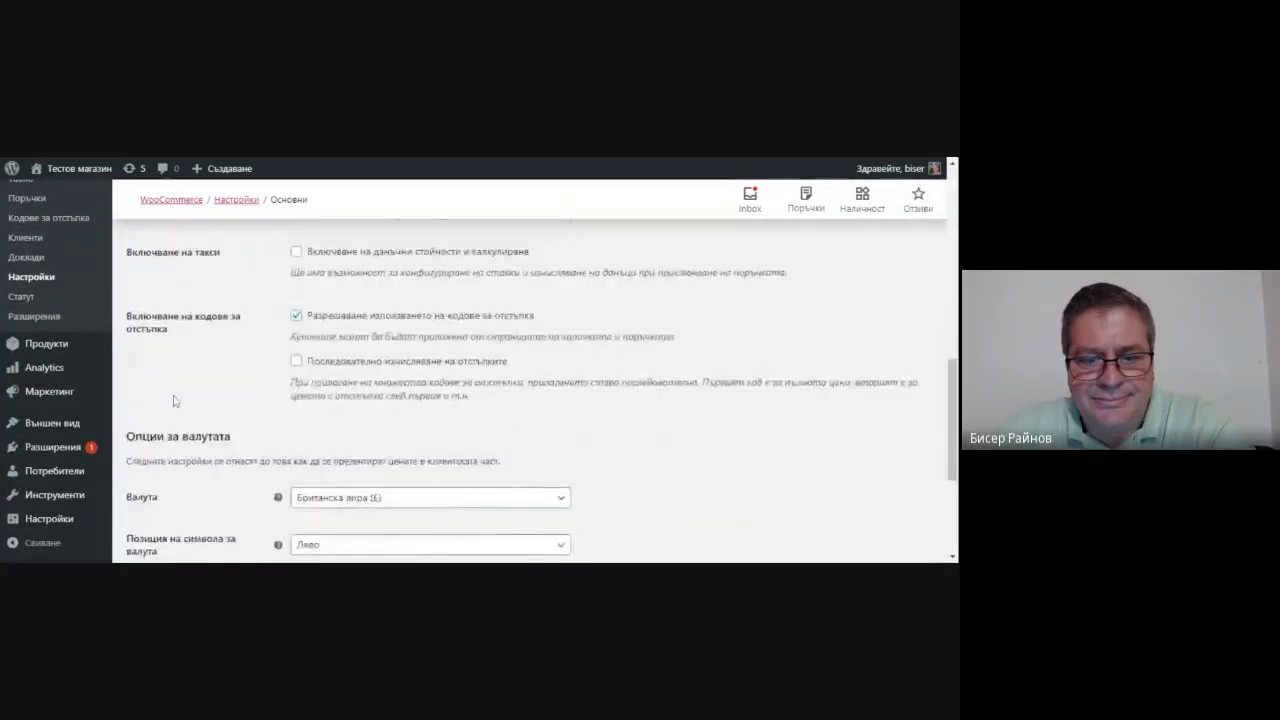
pyautogui.scroll(-3, 173, 400)
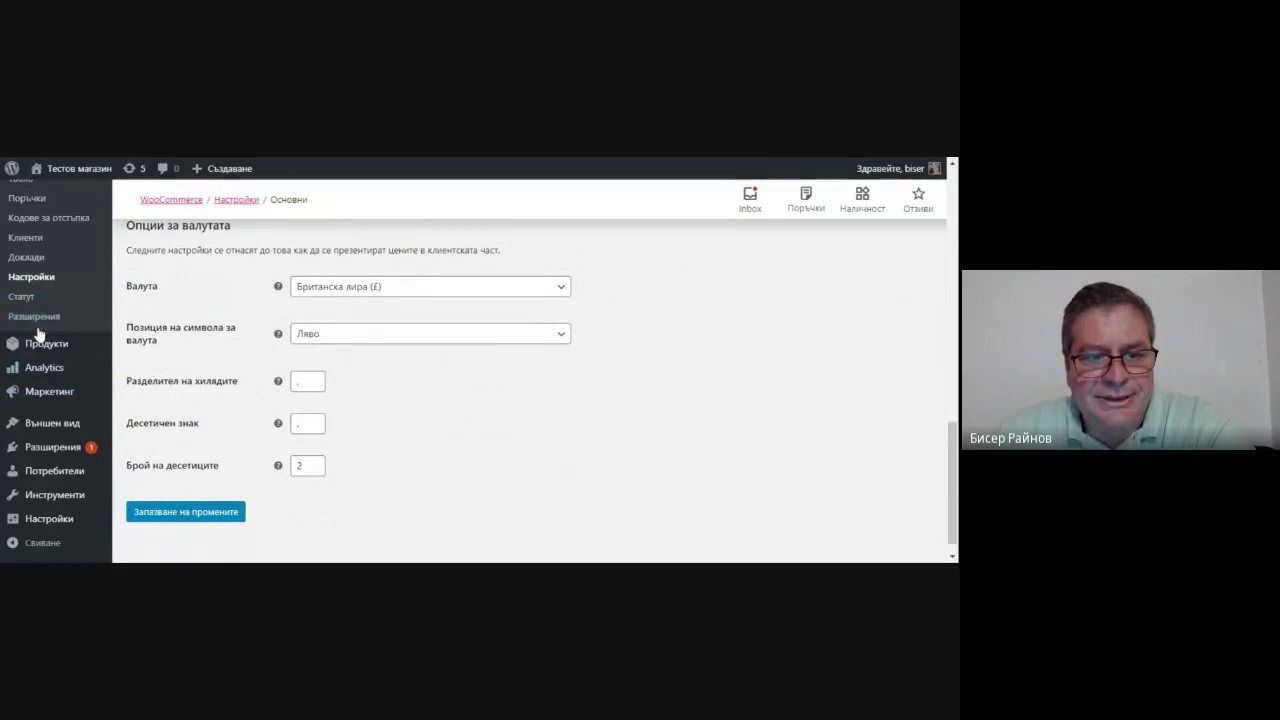
pyautogui.moveTo(38, 344)
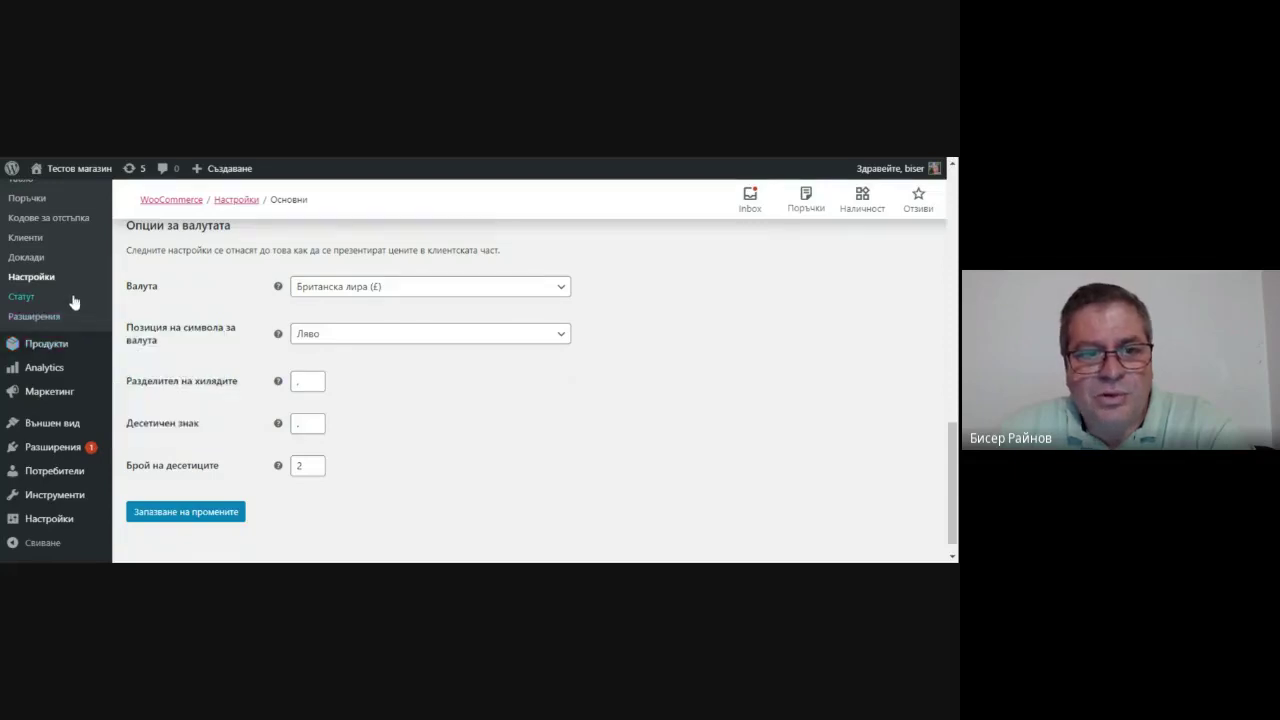
pyautogui.scroll(3, 74, 303)
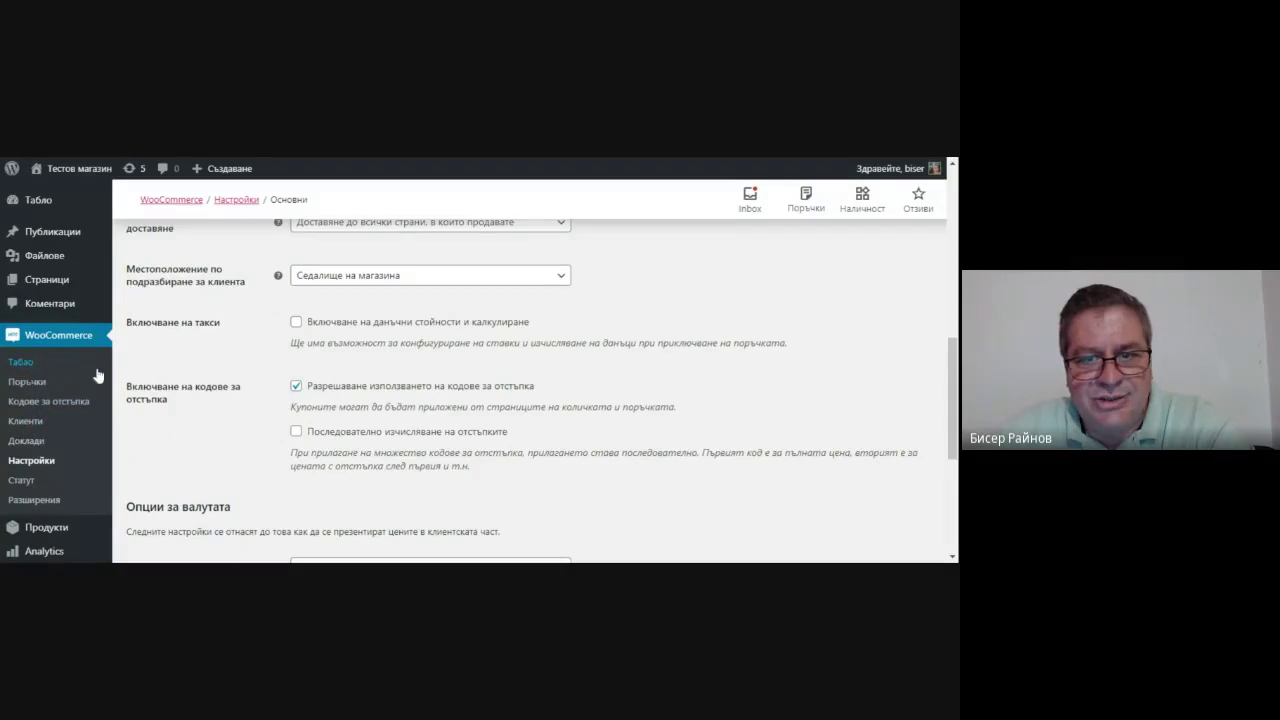
pyautogui.scroll(5, 94, 371)
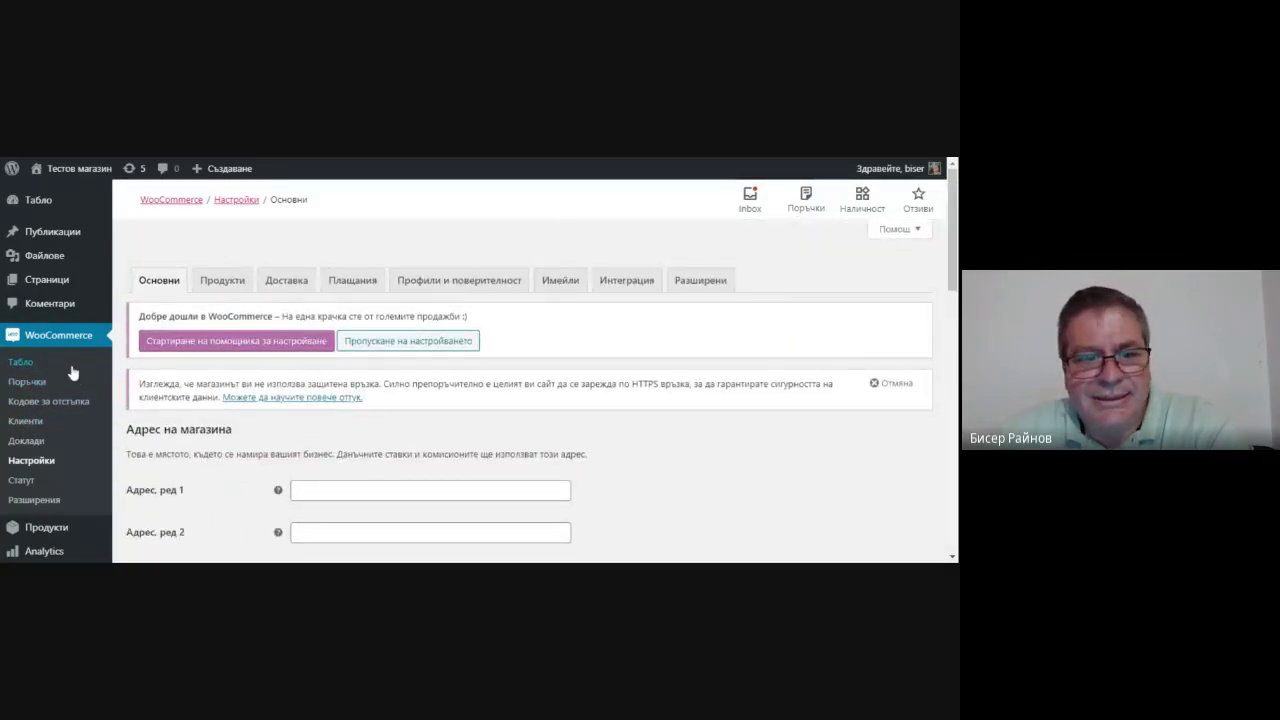
pyautogui.scroll(-3, 73, 375)
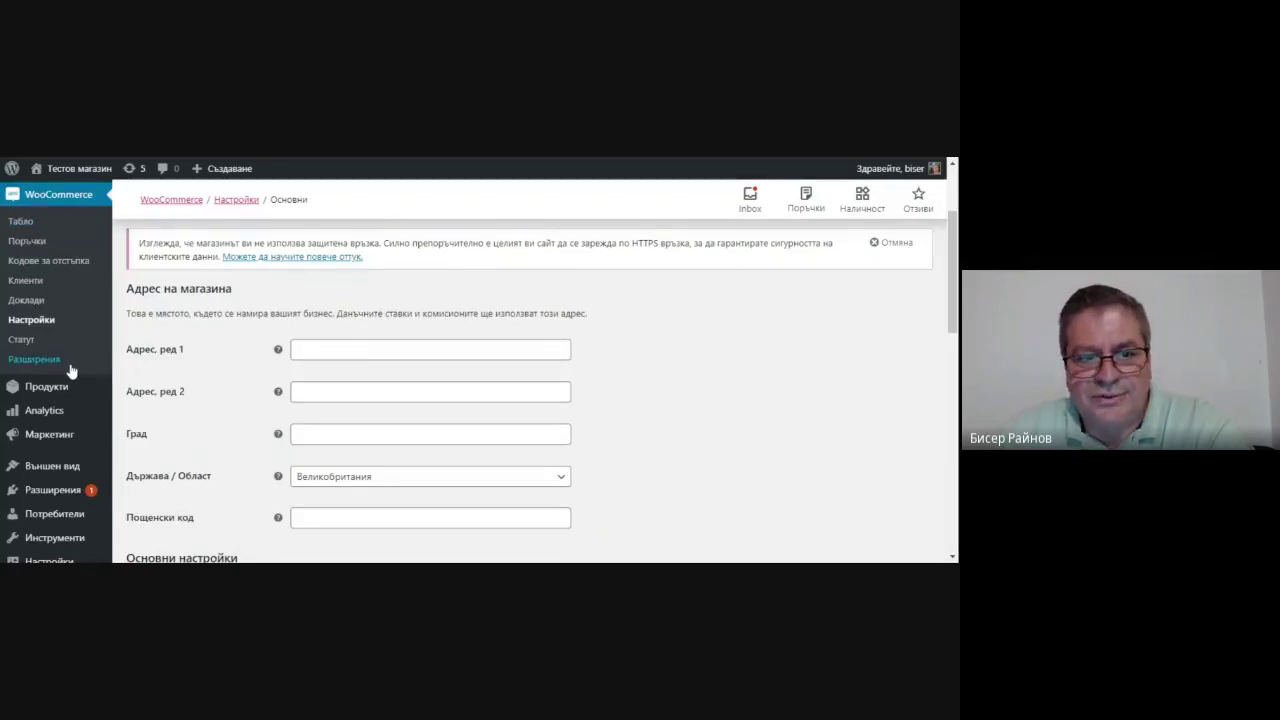
pyautogui.moveTo(48, 389)
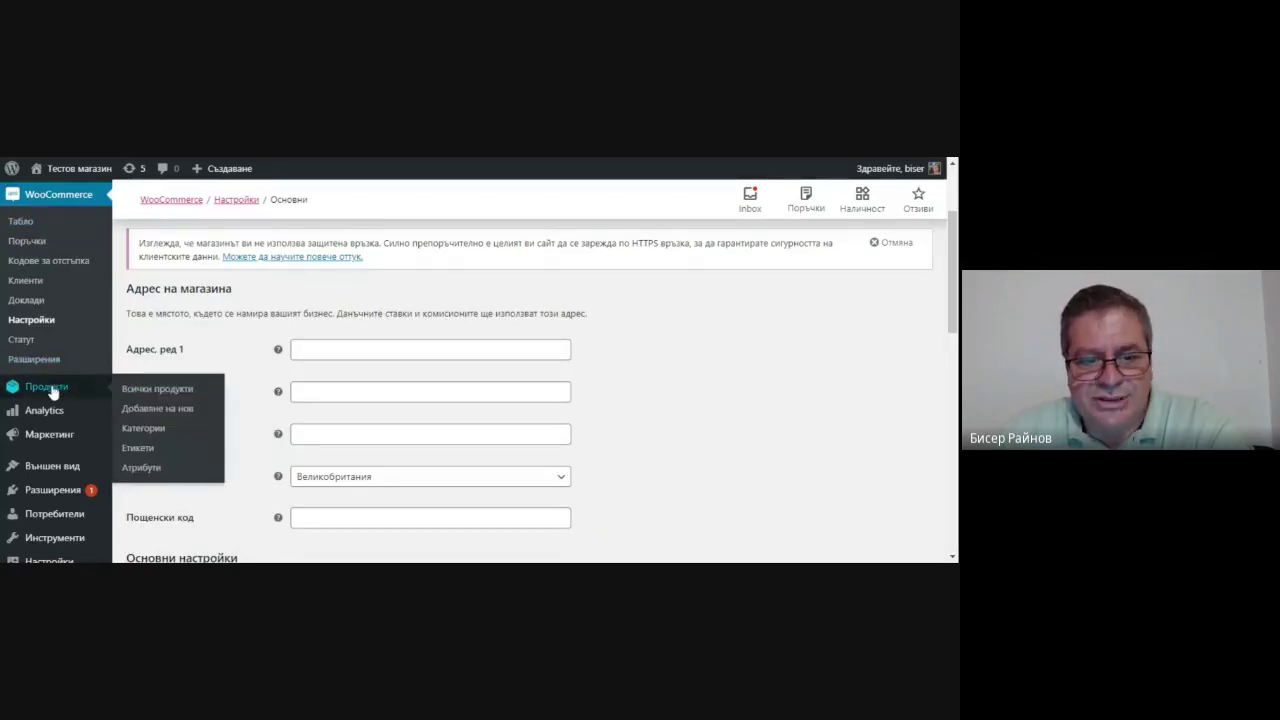
# Start a new product named 'Доли' and bring up the add-media dialog.
pyautogui.click(146, 410)
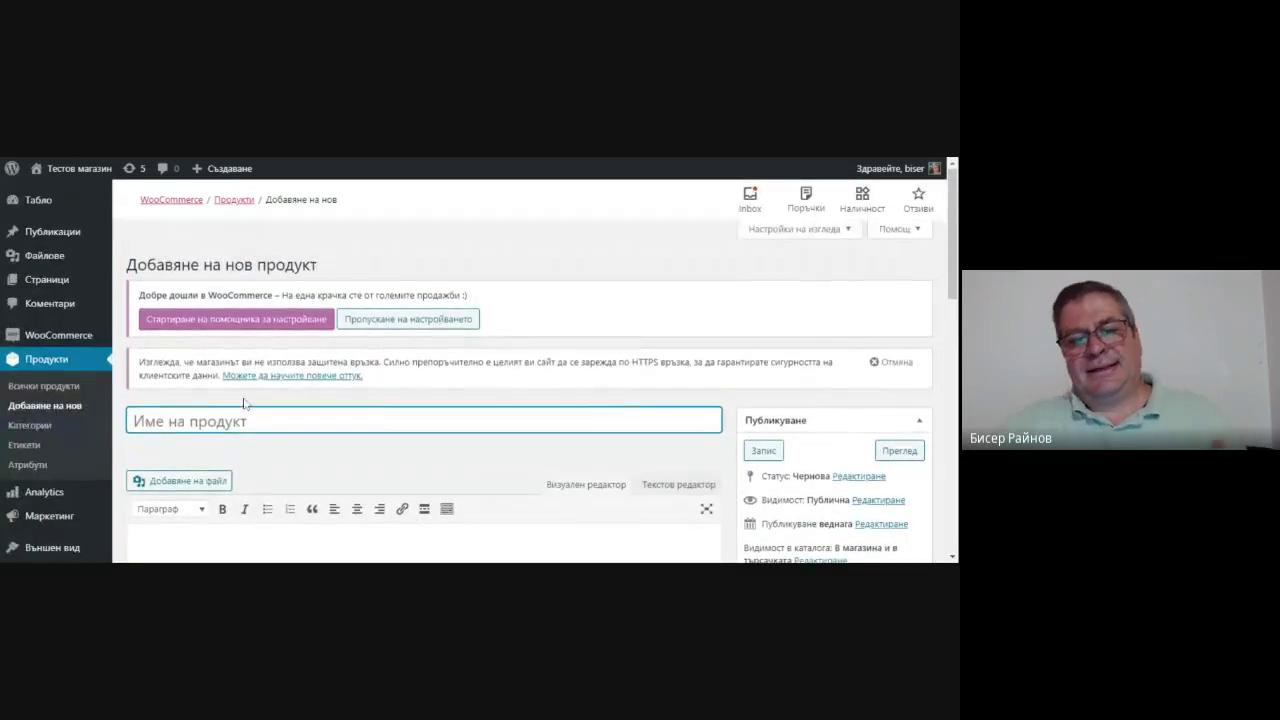
pyautogui.scroll(-1, 242, 396)
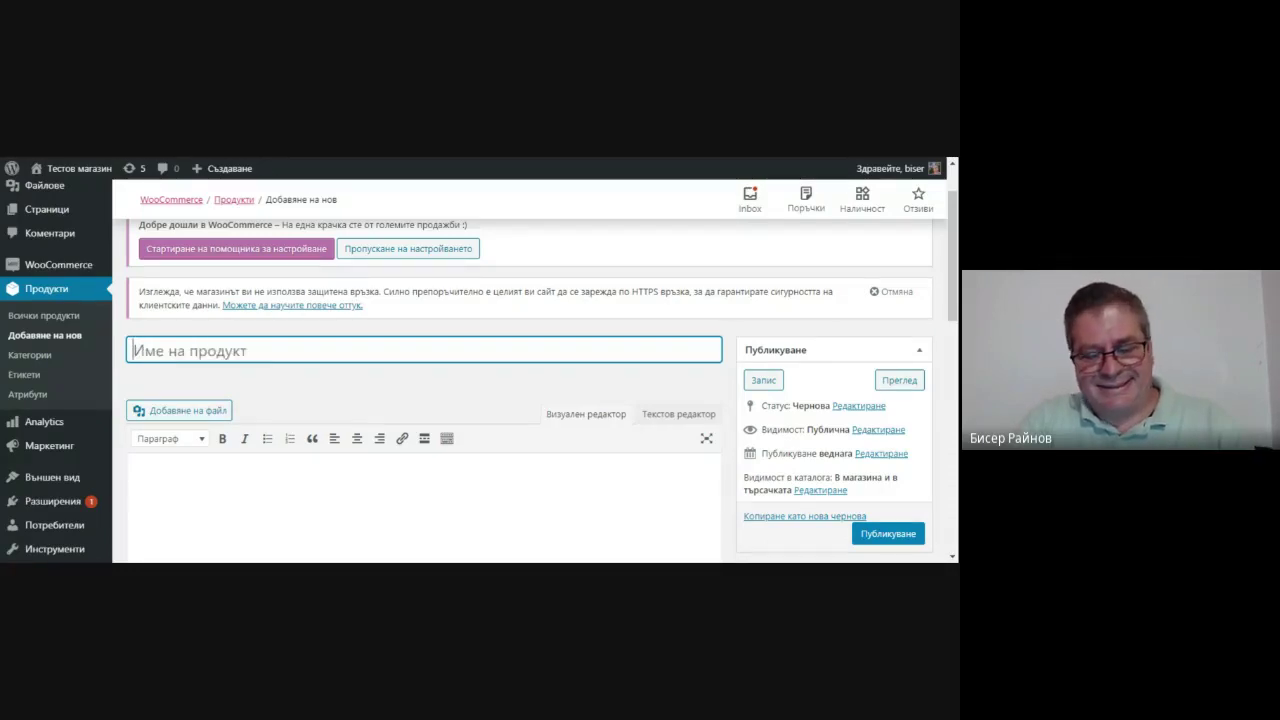
pyautogui.write('Доли')
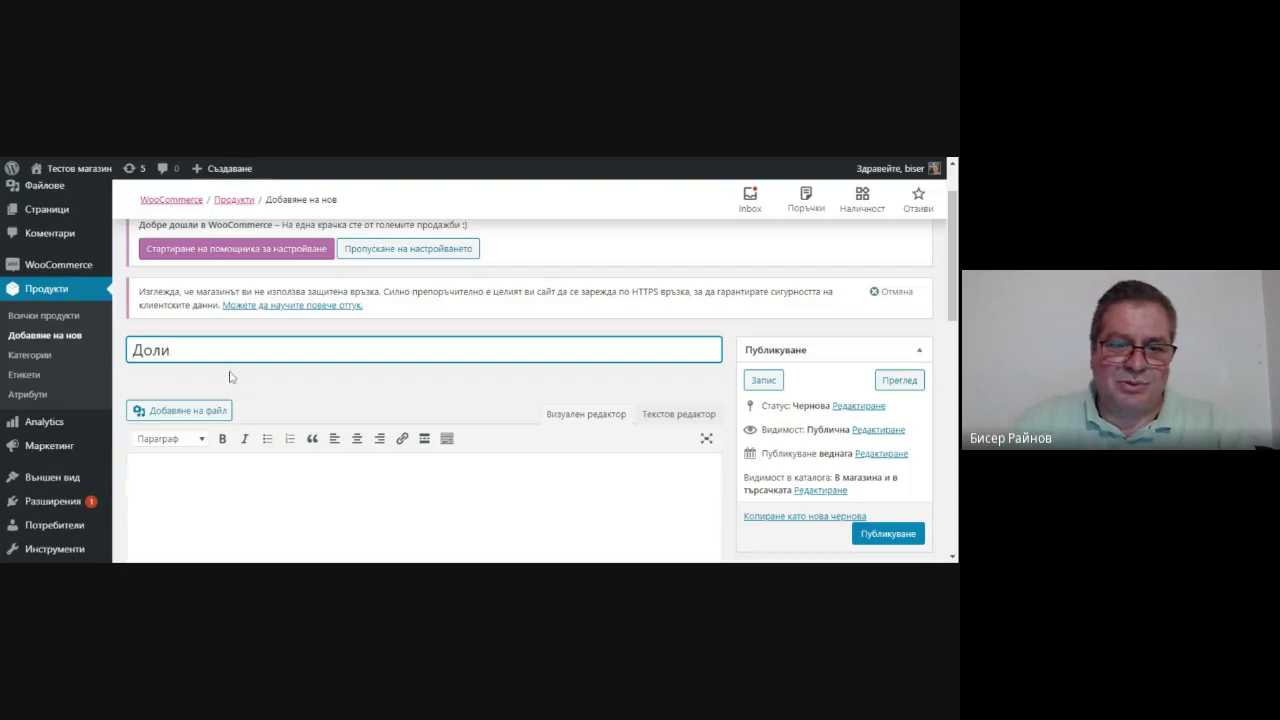
pyautogui.scroll(-1, 122, 449)
pyautogui.scroll(-1, 122, 449)
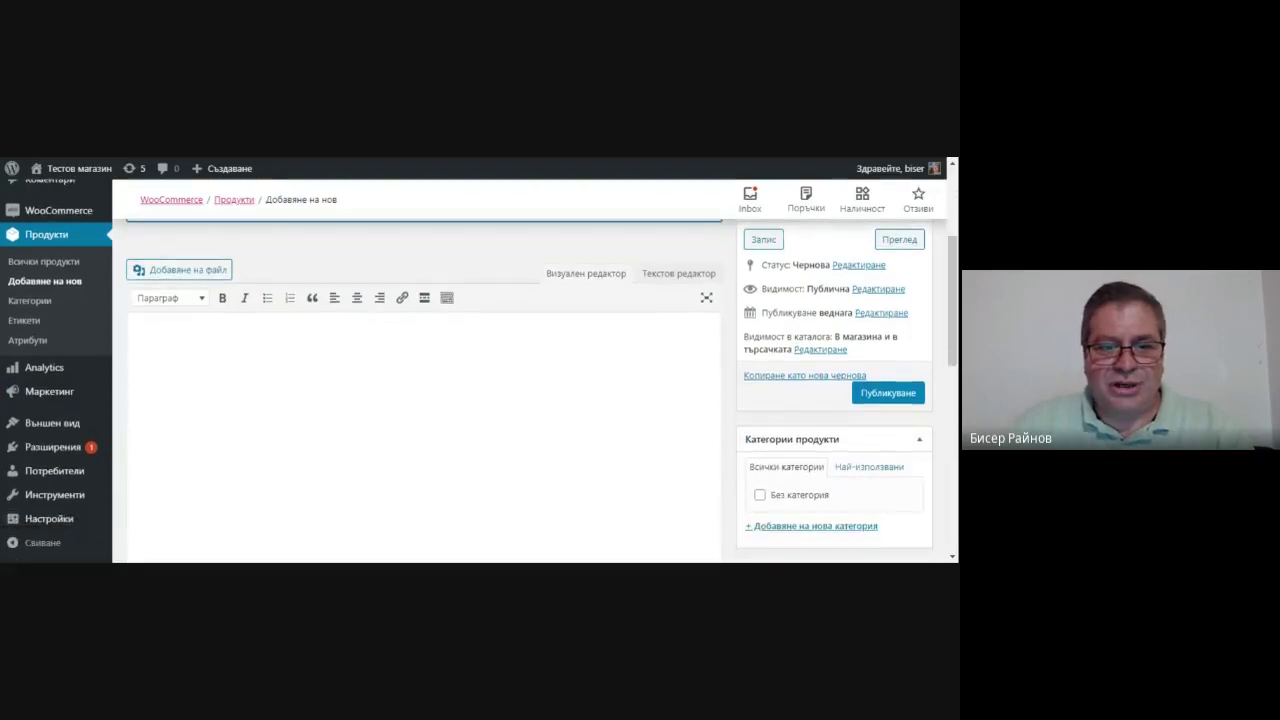
pyautogui.click(190, 272)
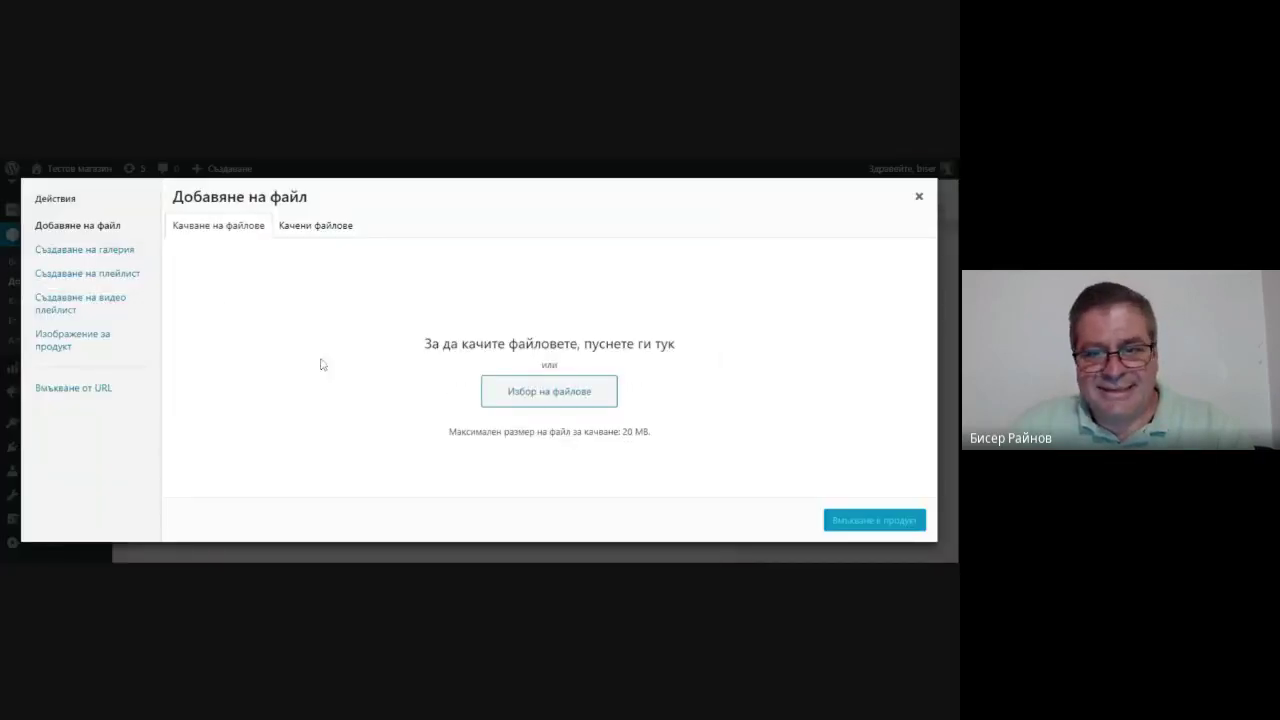
# Insert cover_photo.jpg into the Доли description, then remove it, leaving the description empty.
pyautogui.click(530, 398)
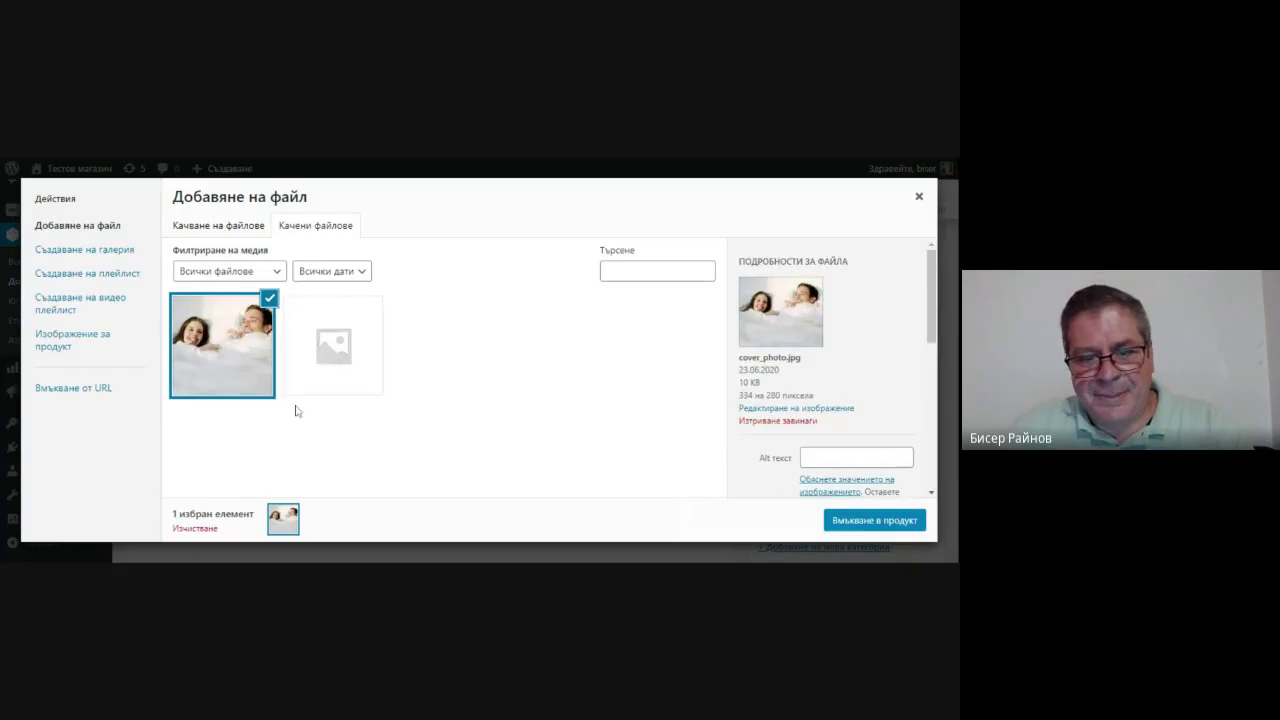
pyautogui.click(857, 529)
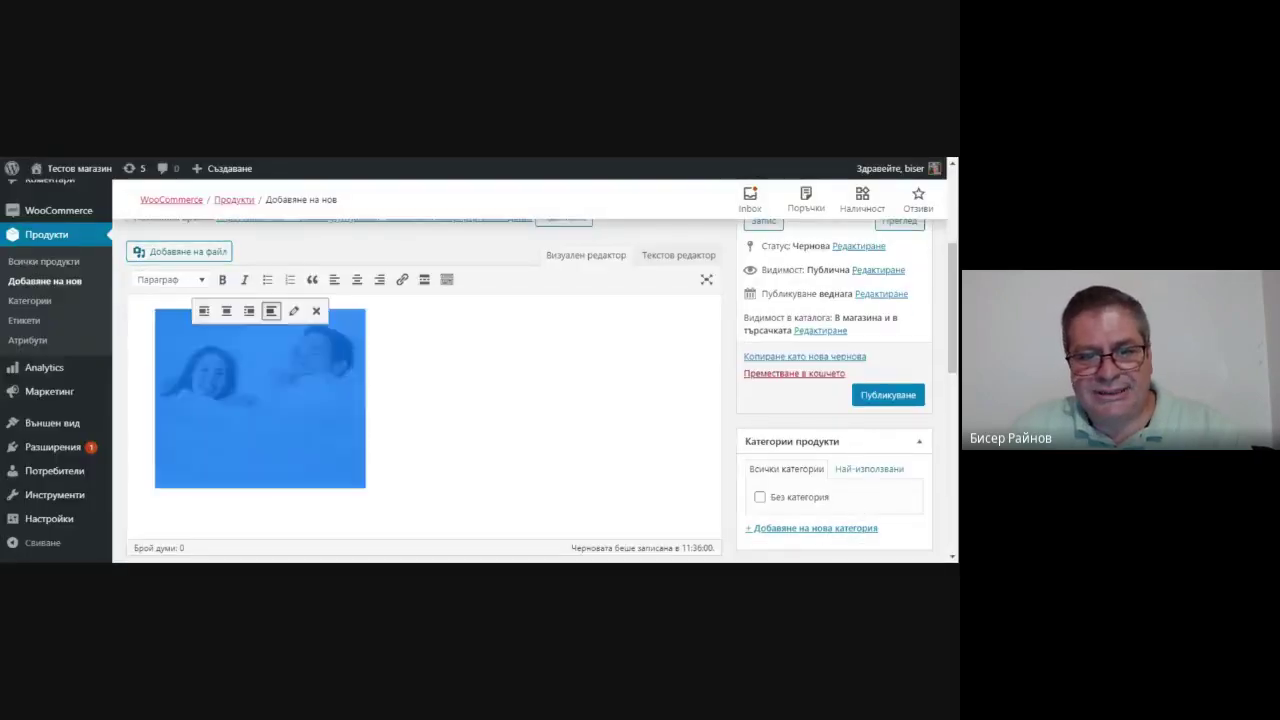
pyautogui.click(316, 311)
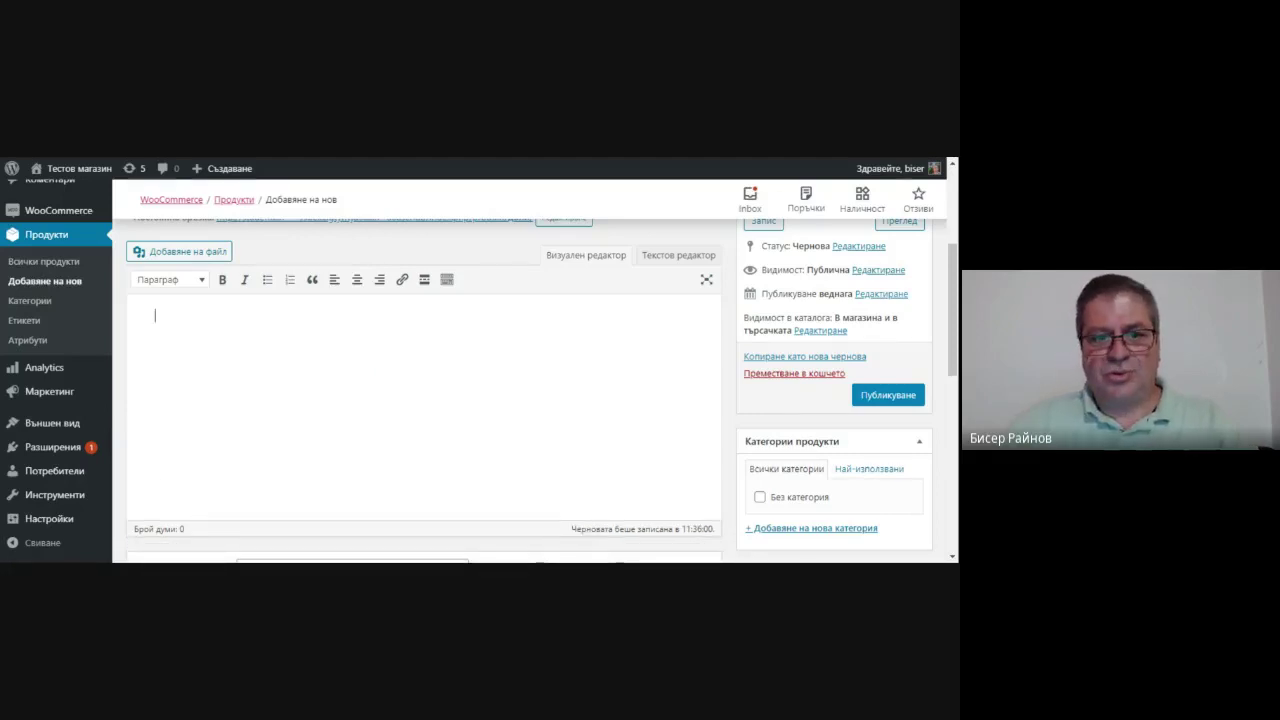
pyautogui.scroll(3, 420, 400)
pyautogui.scroll(-1, 357, 414)
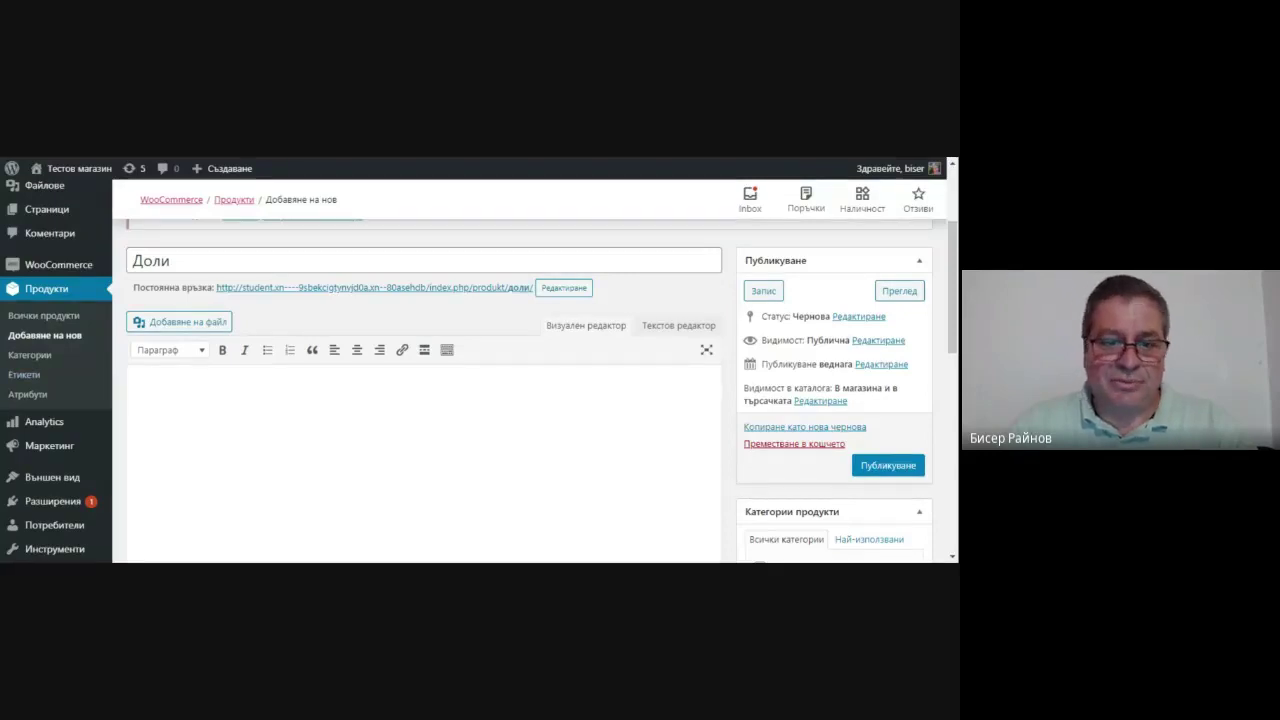
pyautogui.scroll(-1, 420, 400)
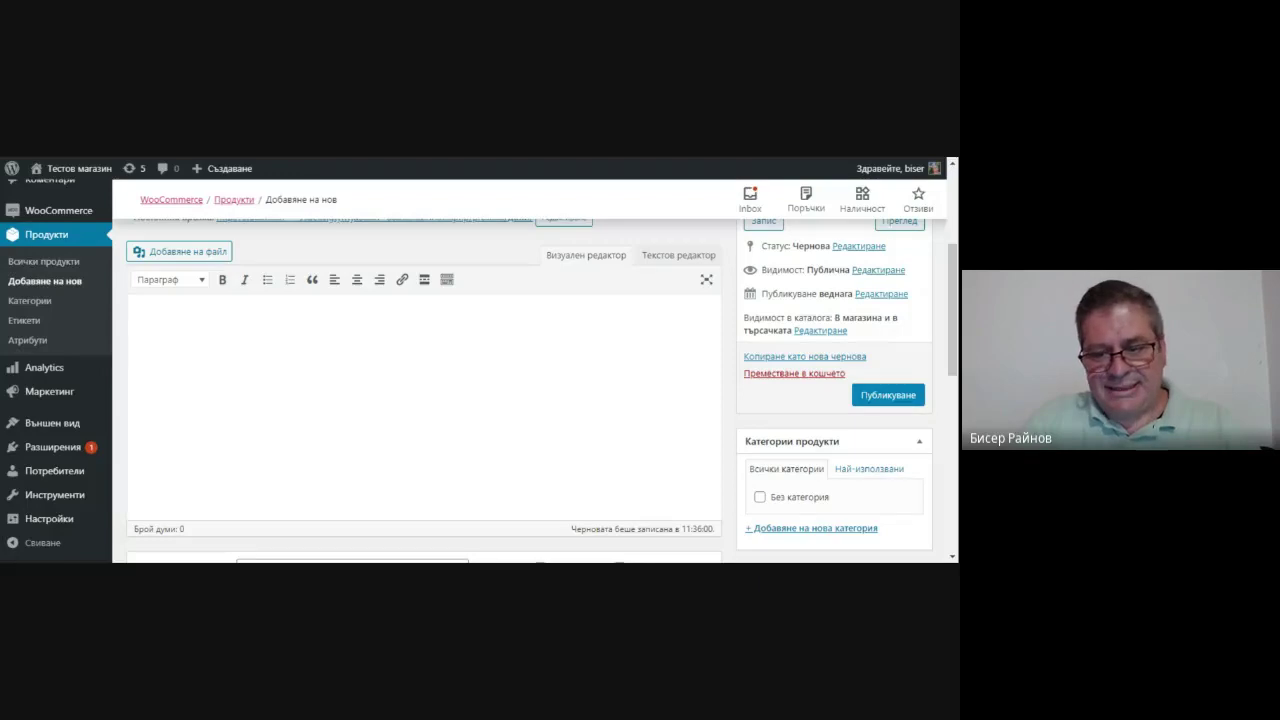
# Enter 'Демо продукт' as the Доли product's description.
pyautogui.write('Де')
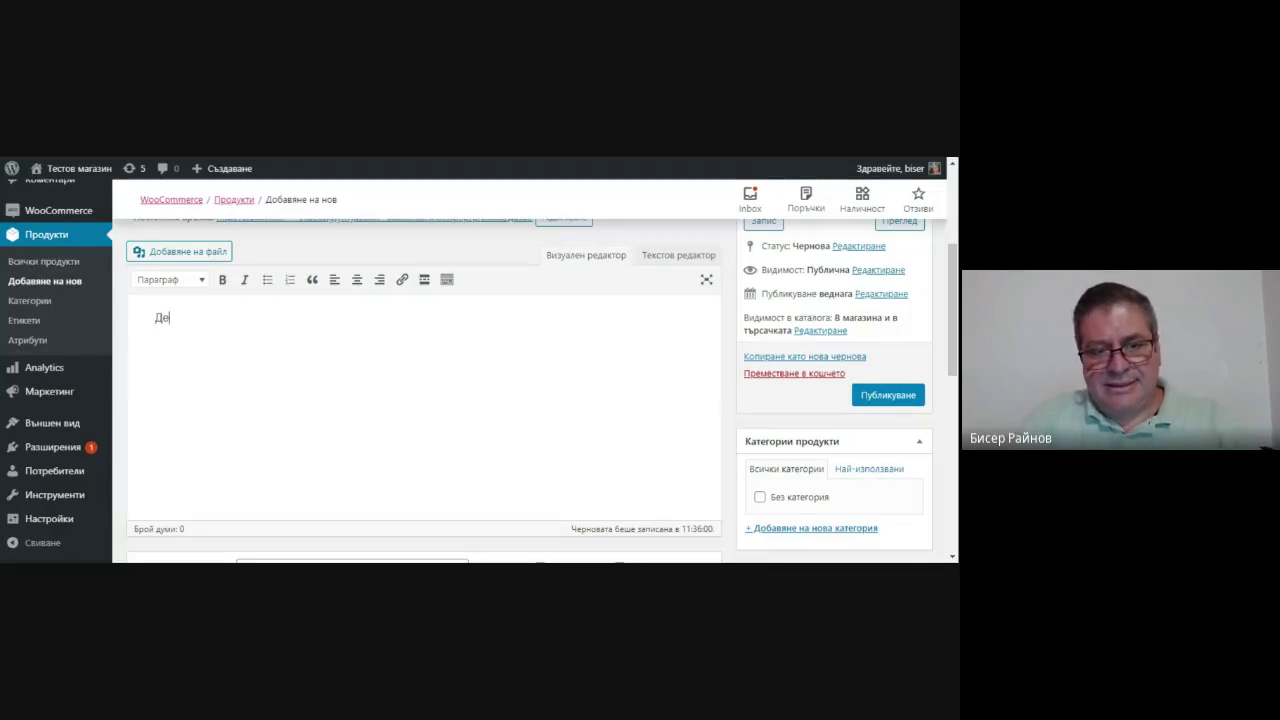
pyautogui.write('мо про')
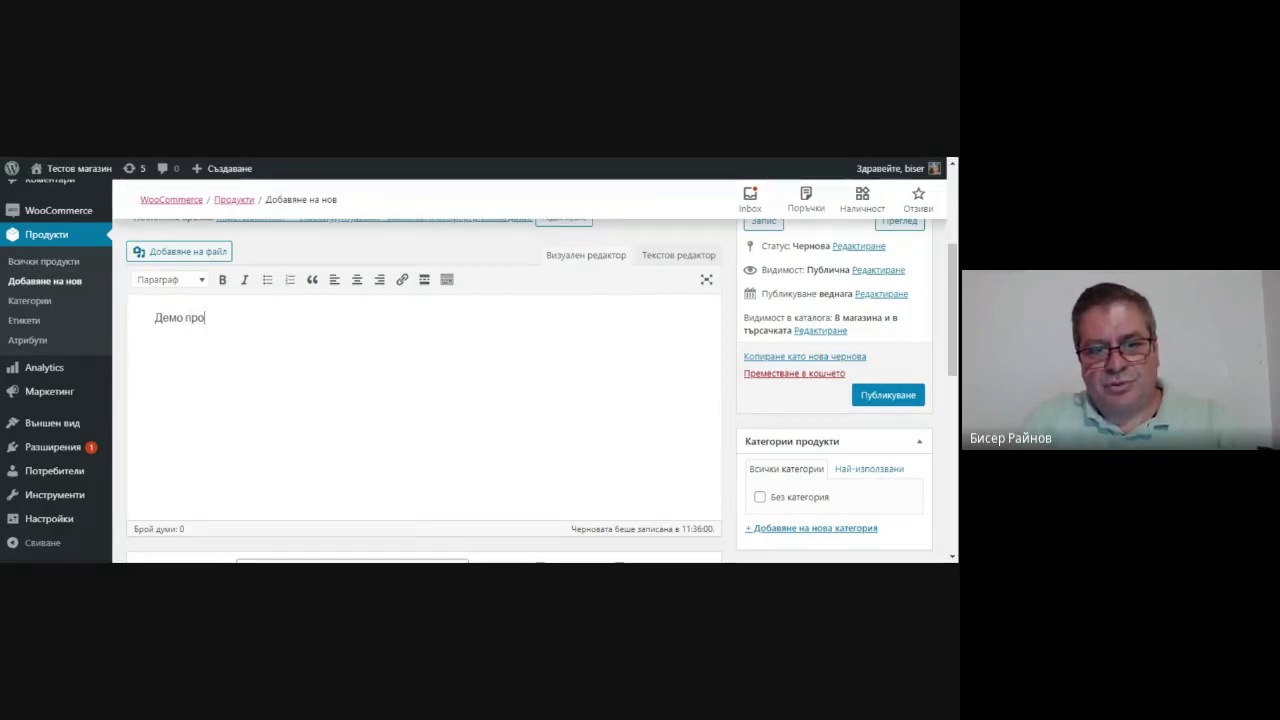
pyautogui.write('дукт')
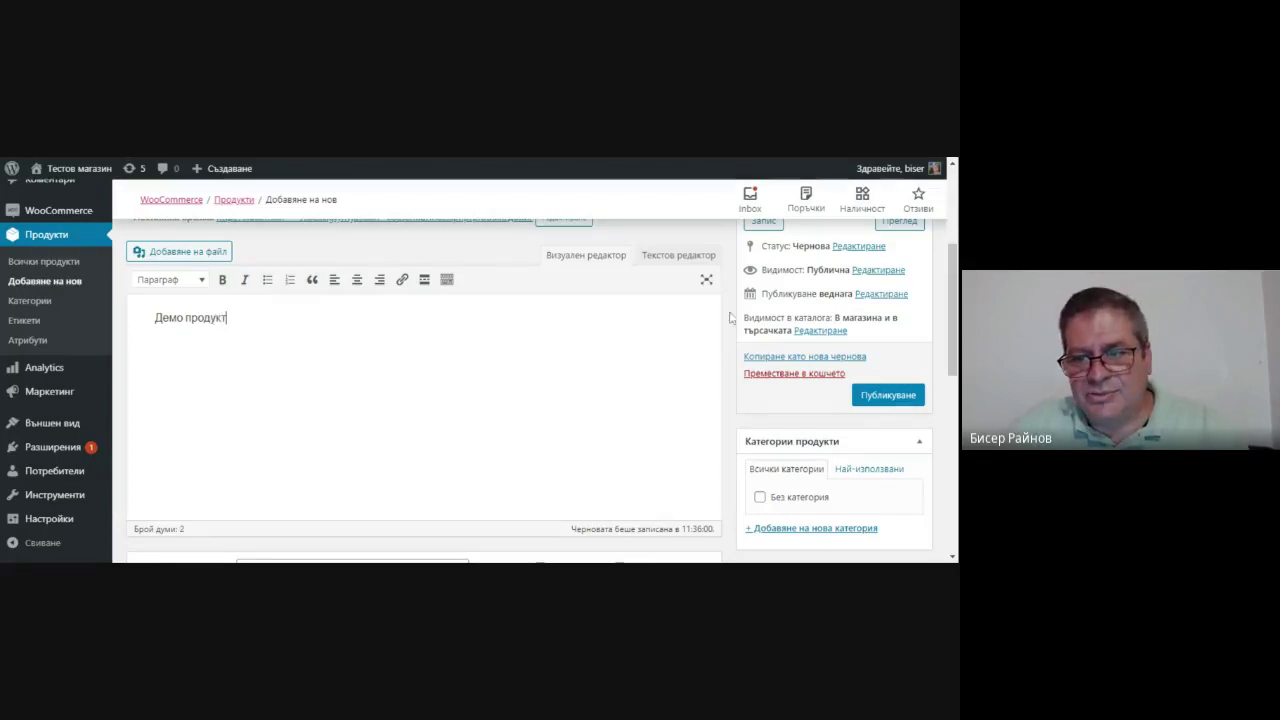
pyautogui.scroll(-2, 788, 345)
pyautogui.scroll(-1, 783, 362)
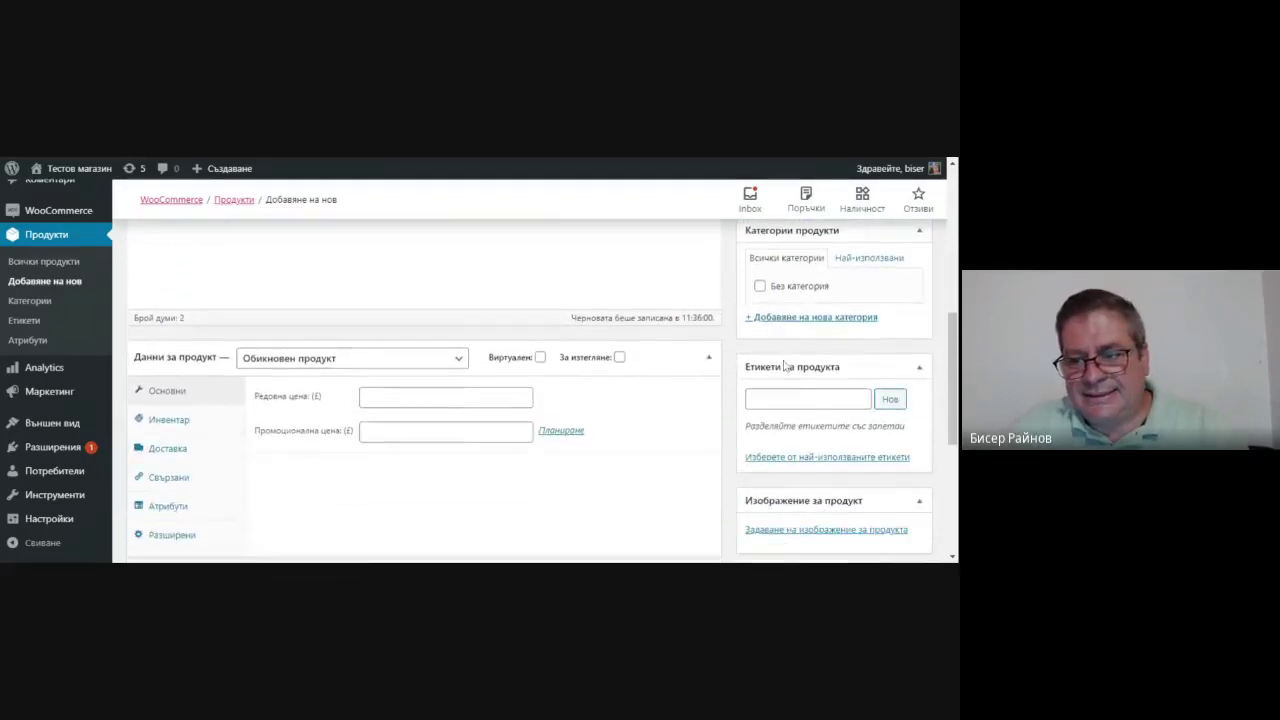
pyautogui.scroll(-2, 784, 394)
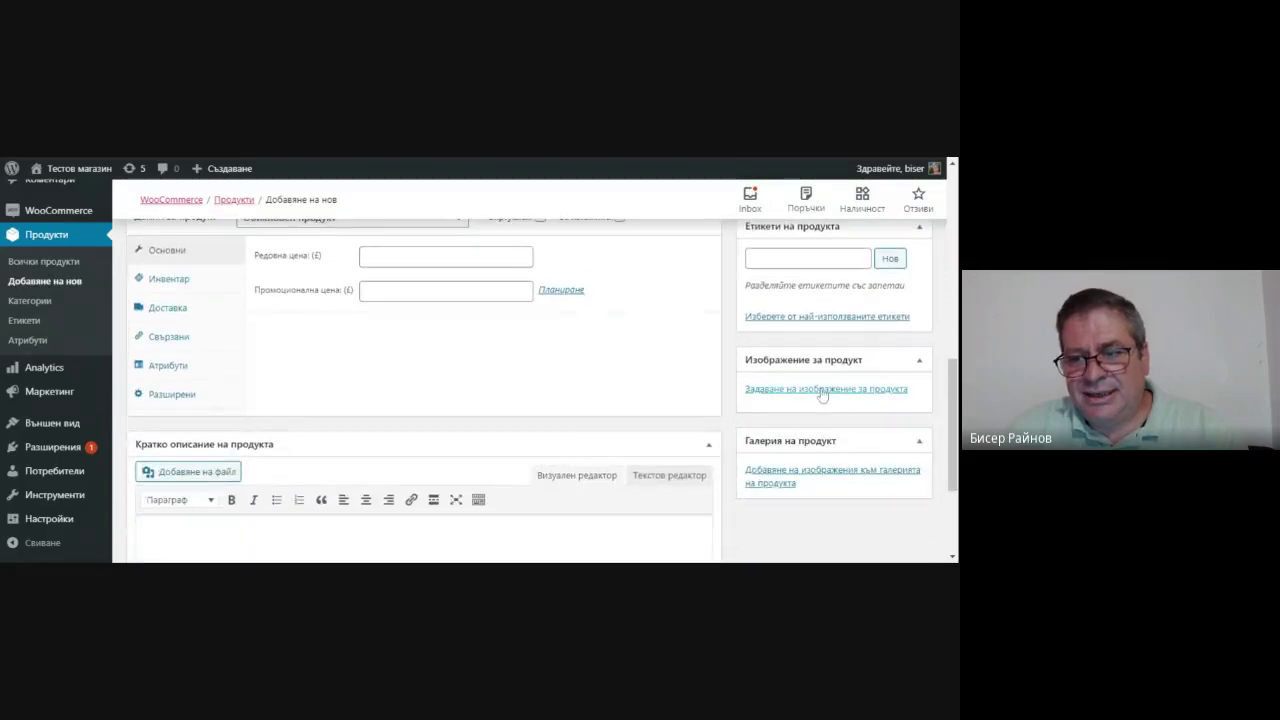
# Set cover_photo.jpg as the product image.
pyautogui.click(822, 392)
pyautogui.click(106, 360)
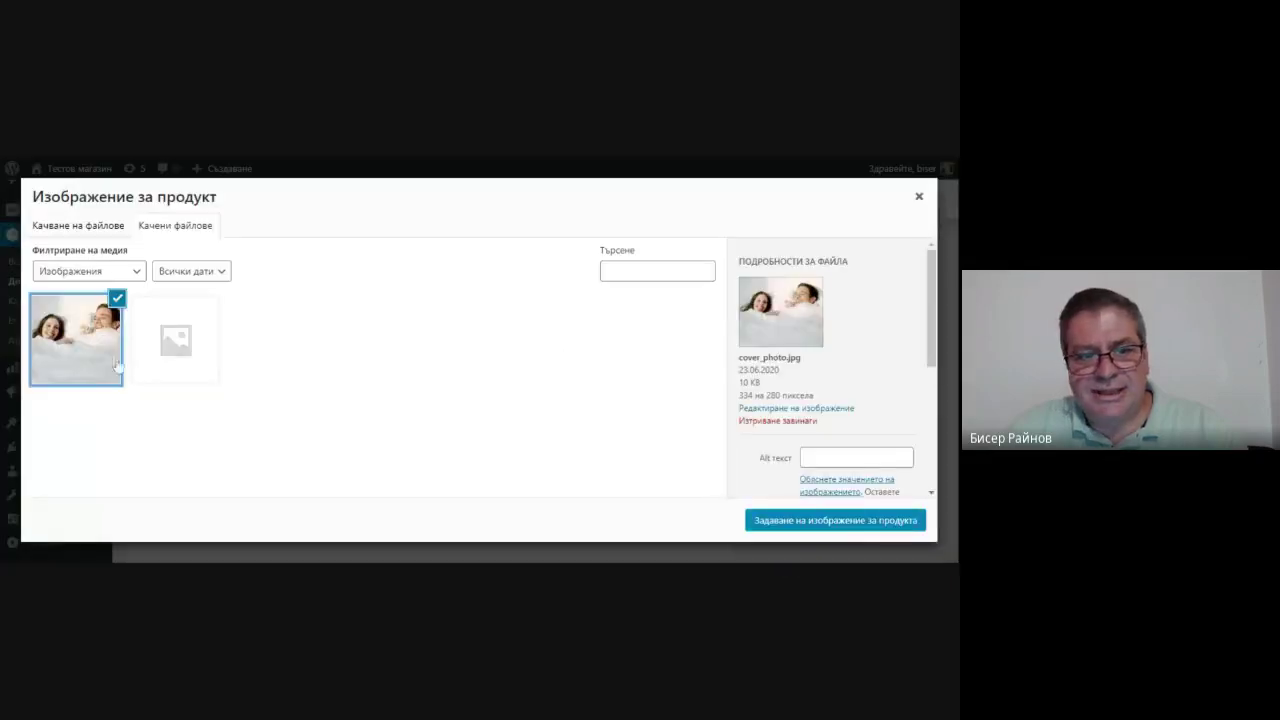
pyautogui.click(776, 521)
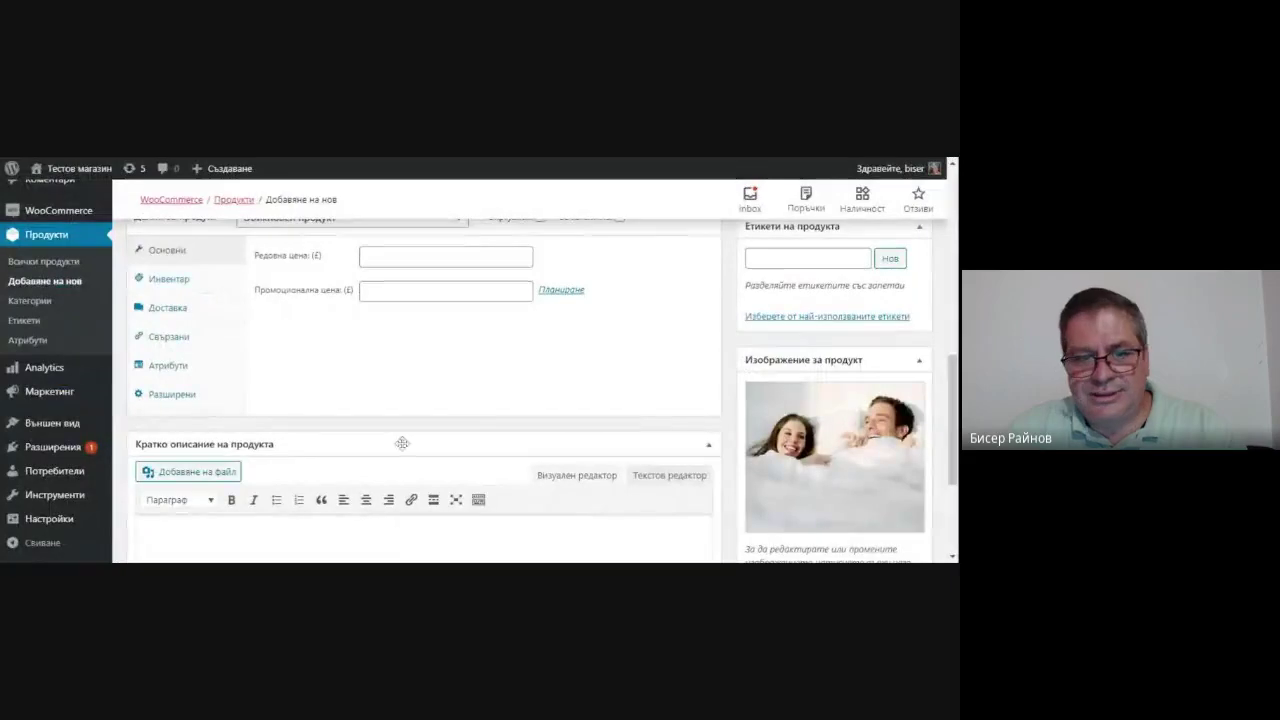
pyautogui.scroll(2, 336, 359)
# Write 'Продук демо' in the Кратко описание на продукта editor.
pyautogui.scroll(2, 336, 359)
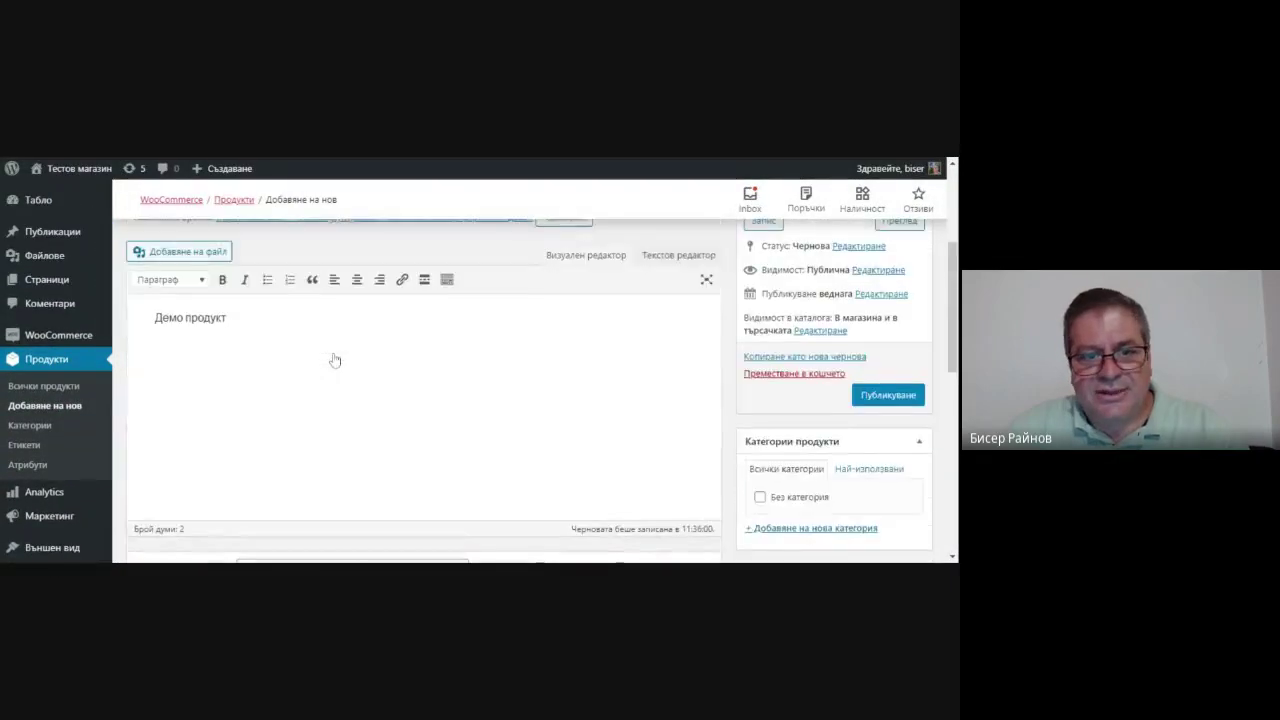
pyautogui.scroll(-5, 334, 357)
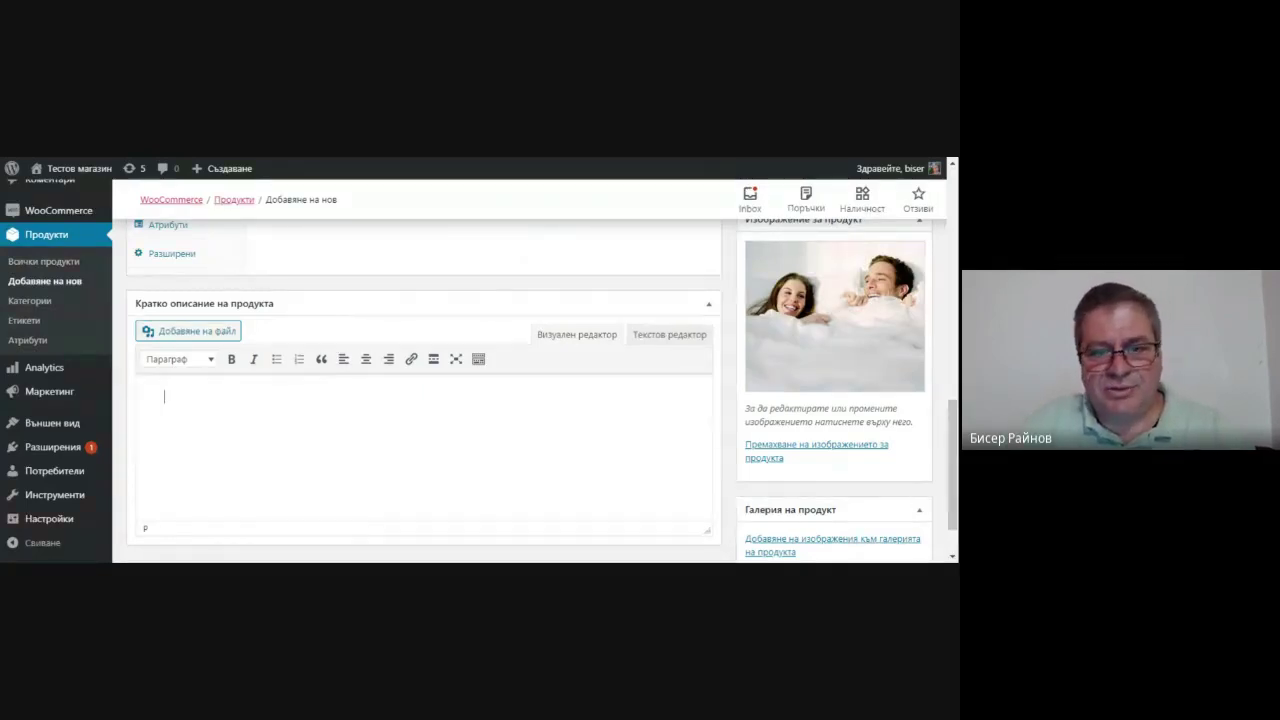
pyautogui.click(164, 396)
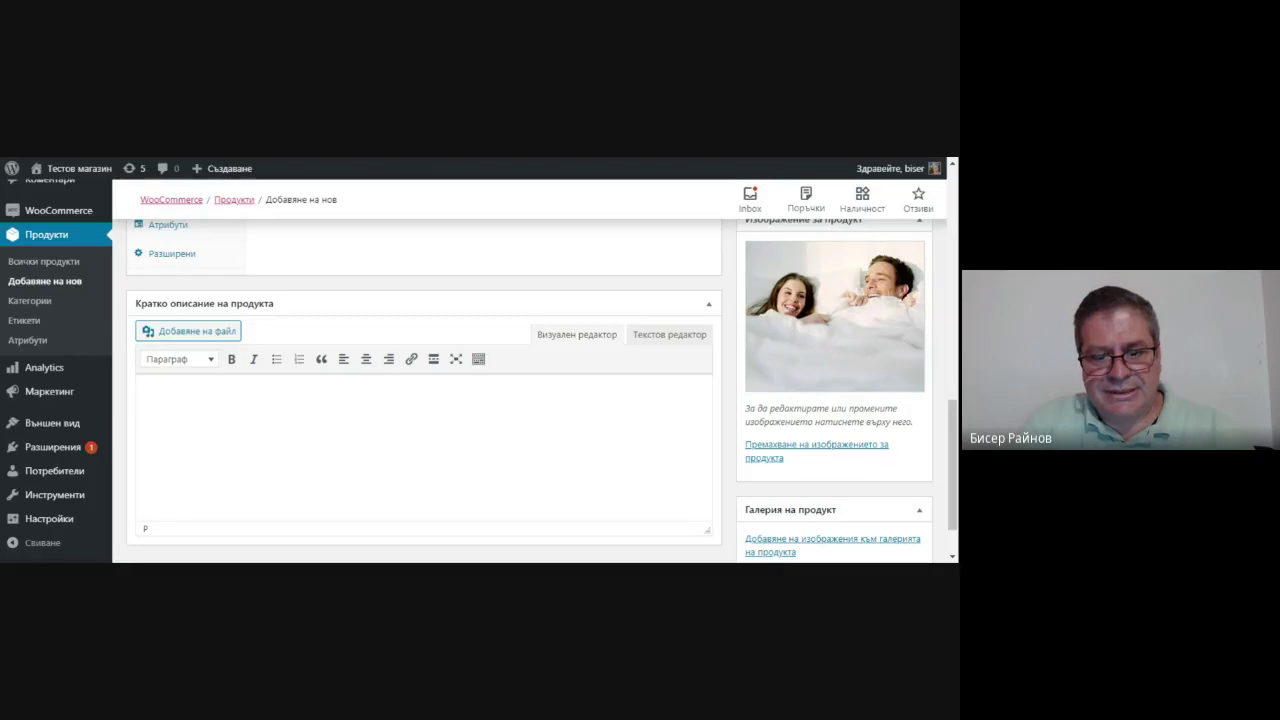
pyautogui.write('Продук демо')
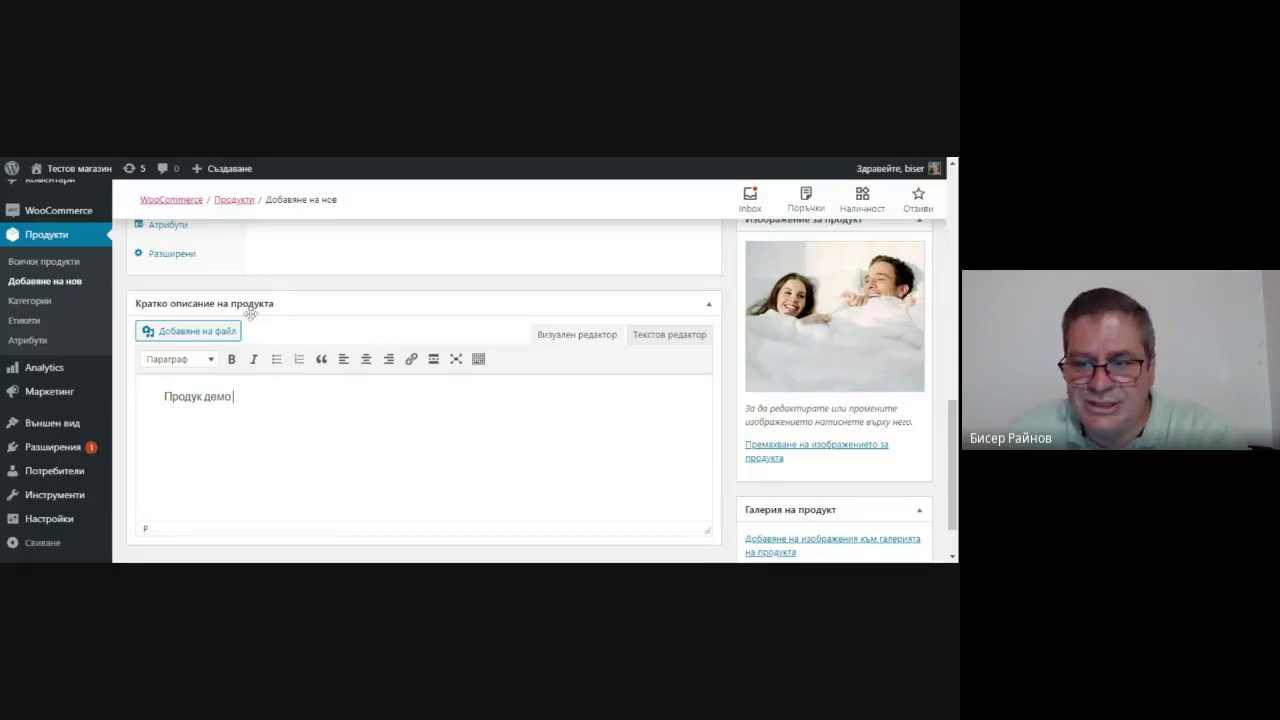
pyautogui.scroll(-1, 257, 323)
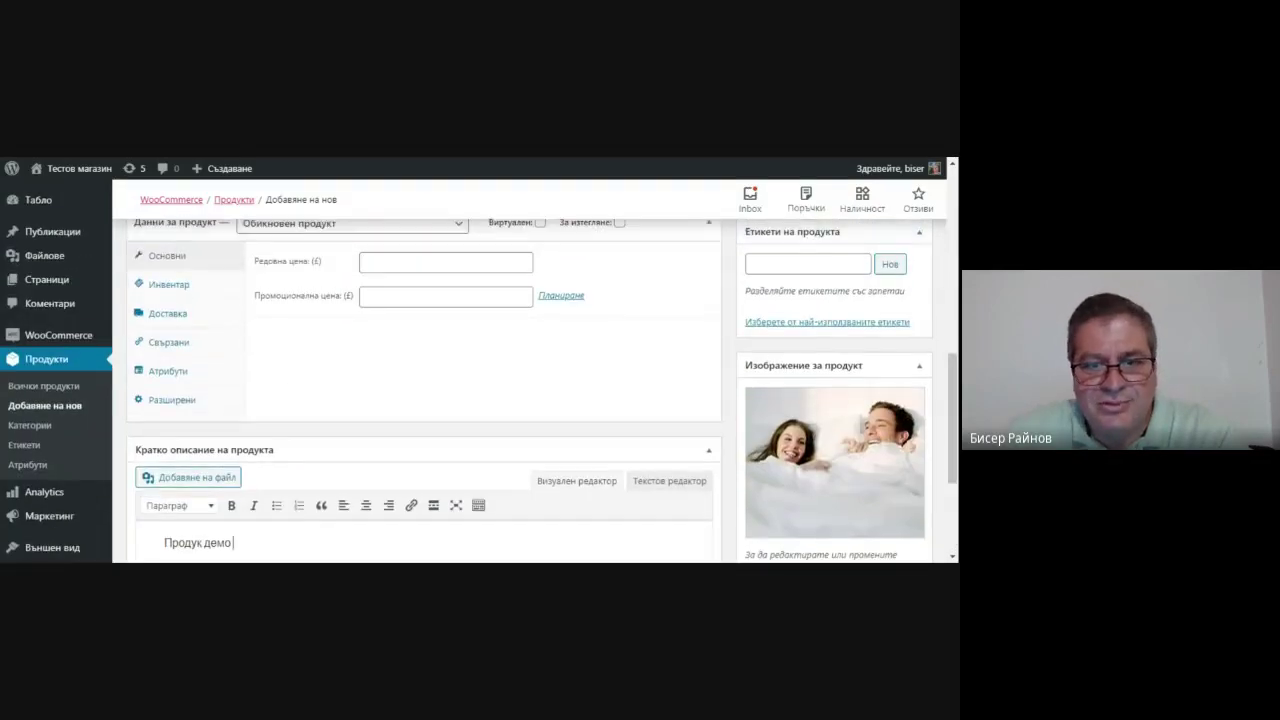
pyautogui.scroll(3, 291, 422)
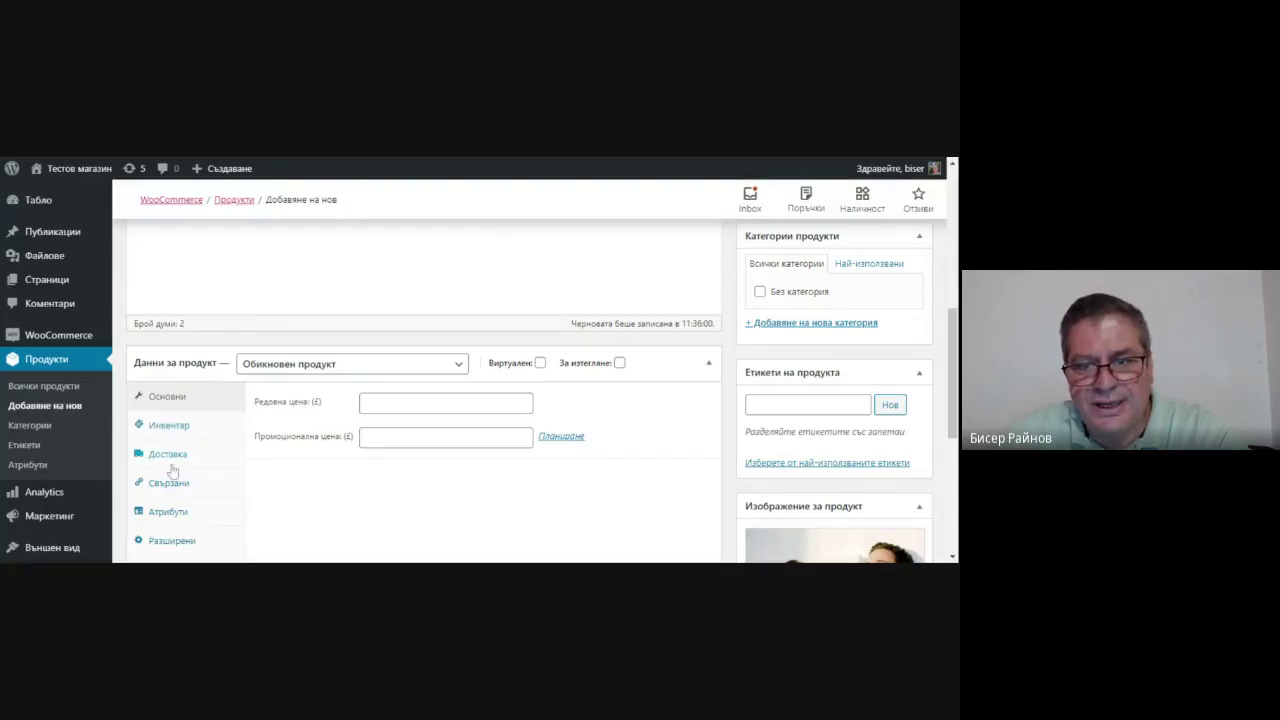
pyautogui.moveTo(530, 369)
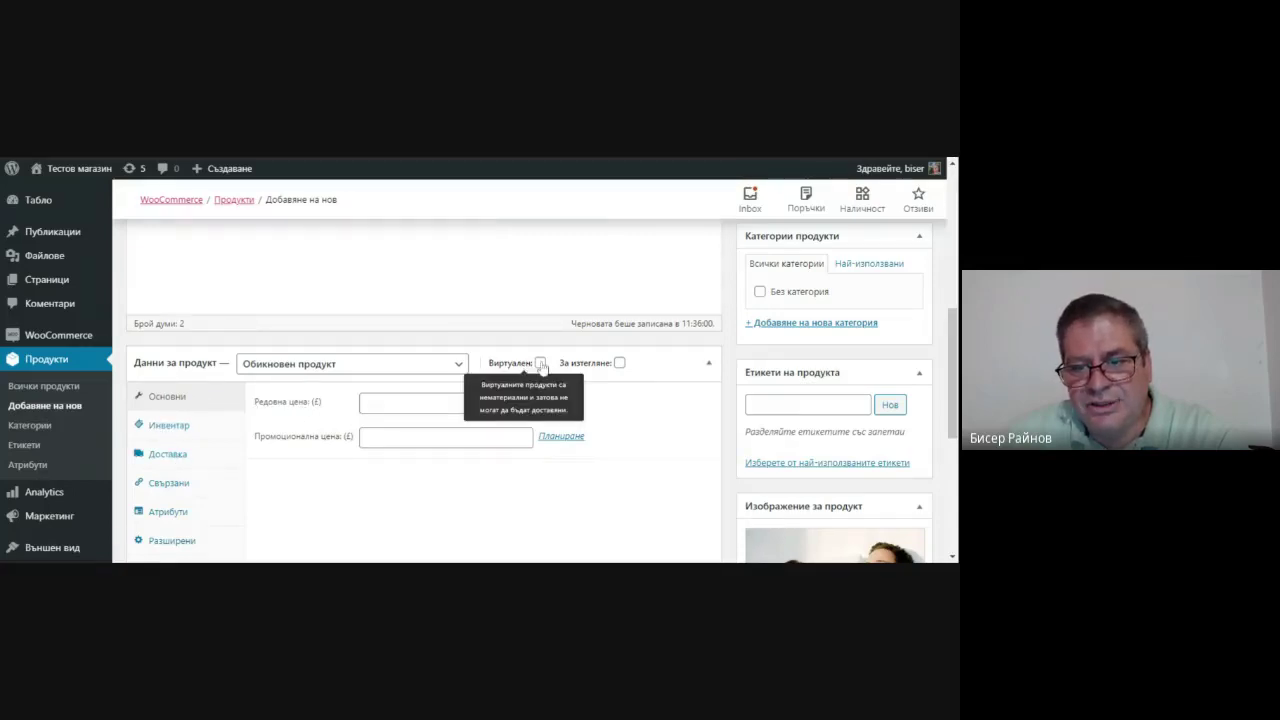
pyautogui.click(458, 370)
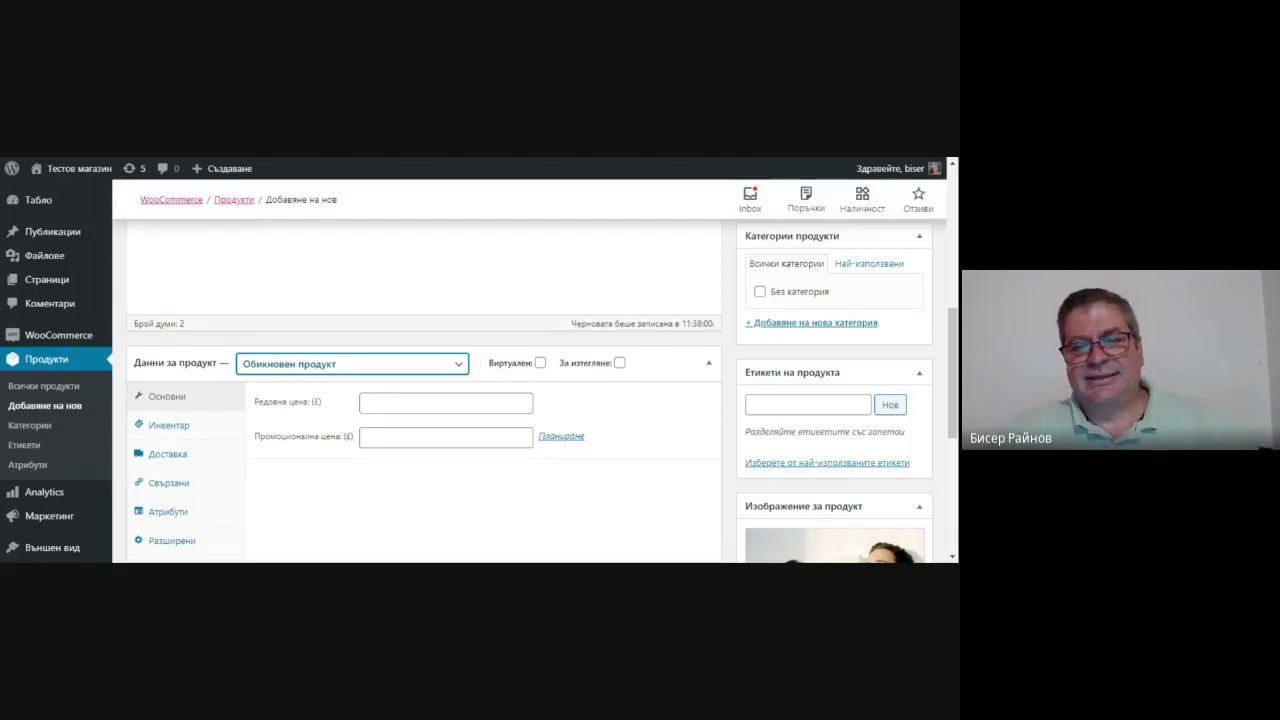
pyautogui.click(339, 509)
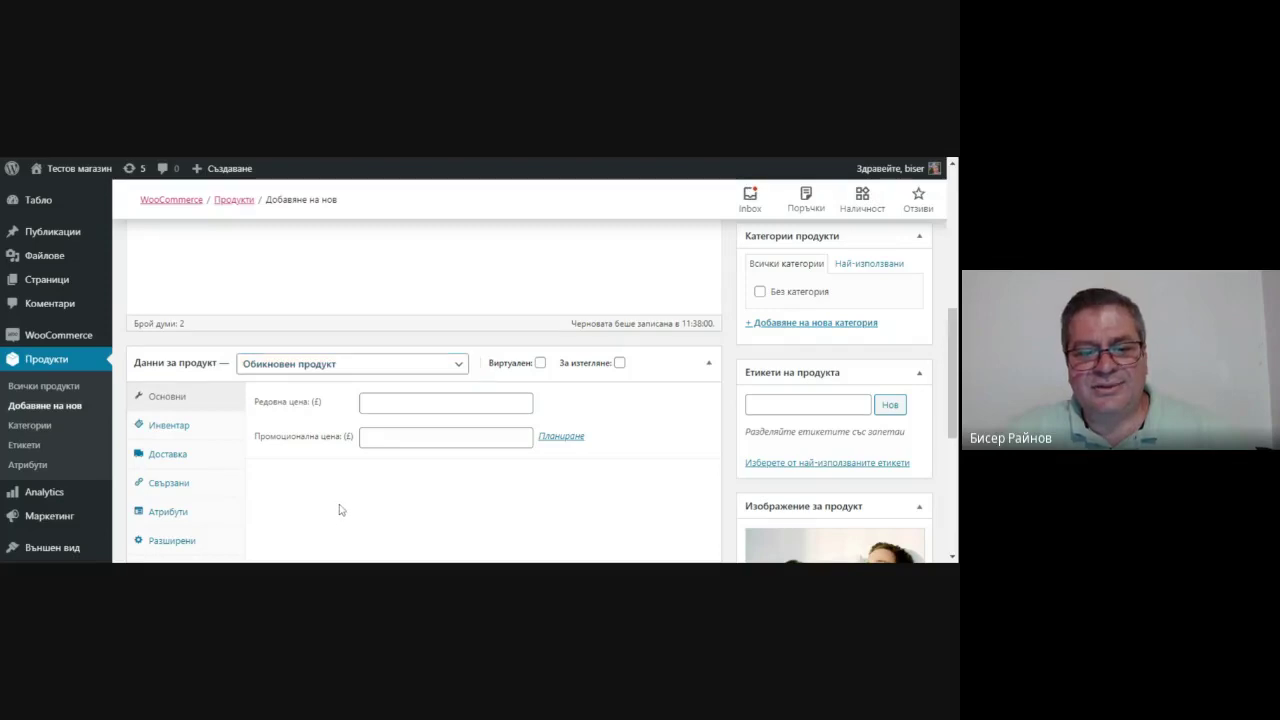
pyautogui.scroll(-3, 339, 509)
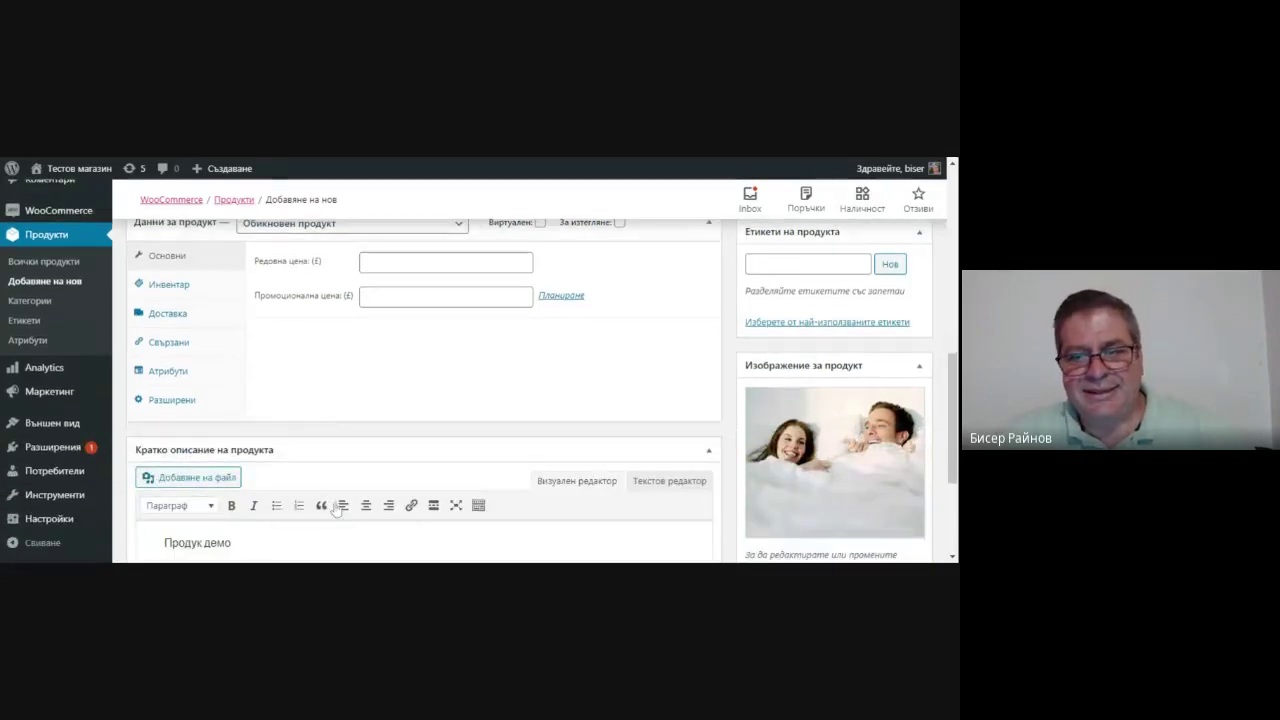
pyautogui.scroll(-4, 326, 507)
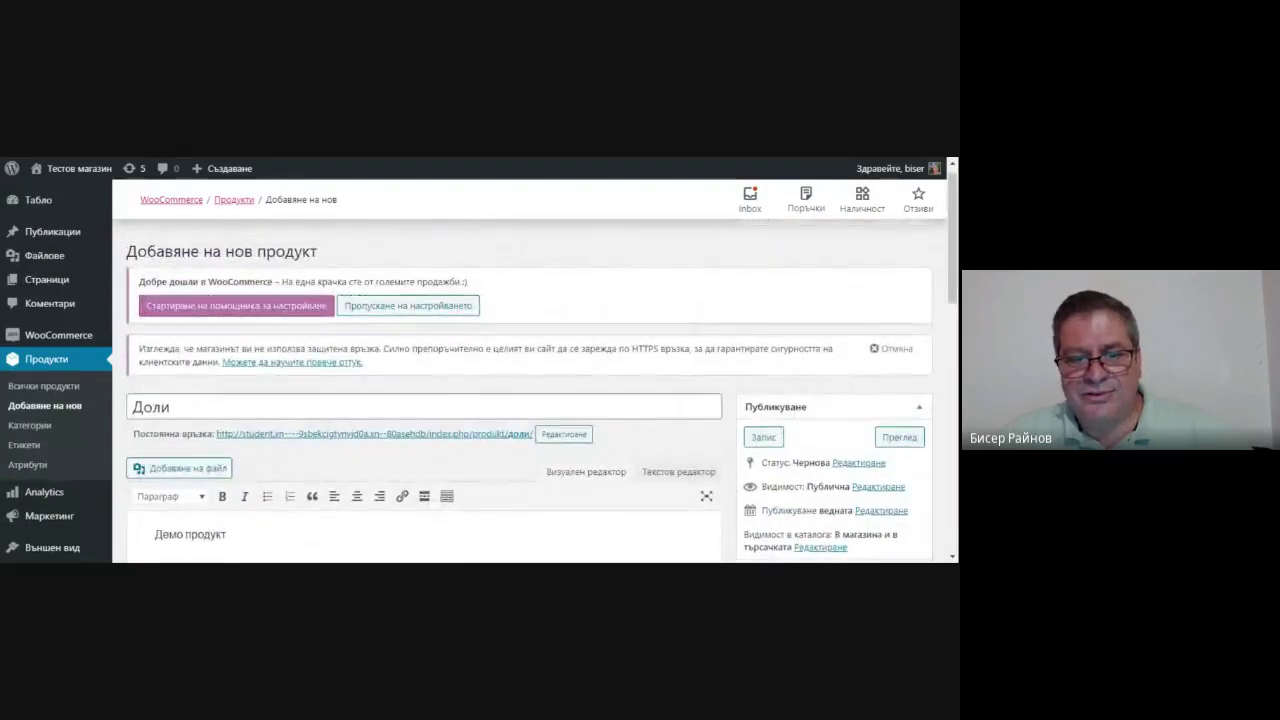
pyautogui.scroll(-1, 309, 509)
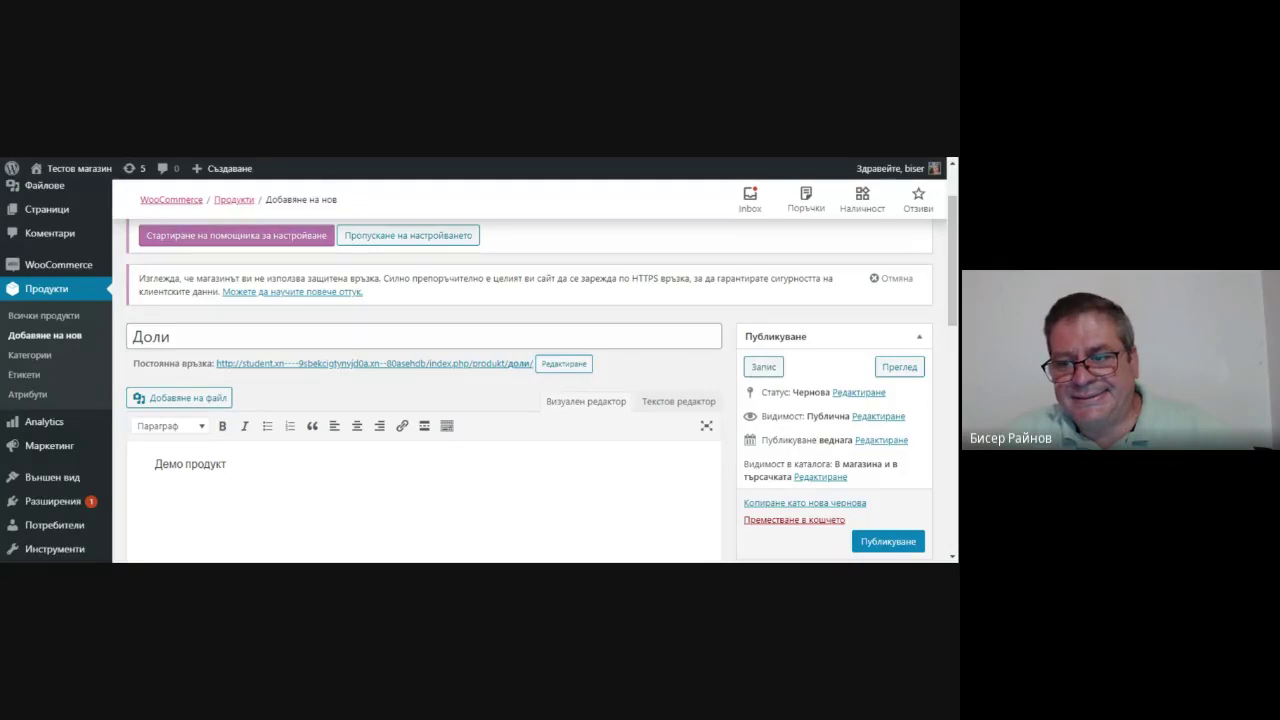
# Publish the Доли product and preview its public page, then return to the editor.
pyautogui.click(871, 543)
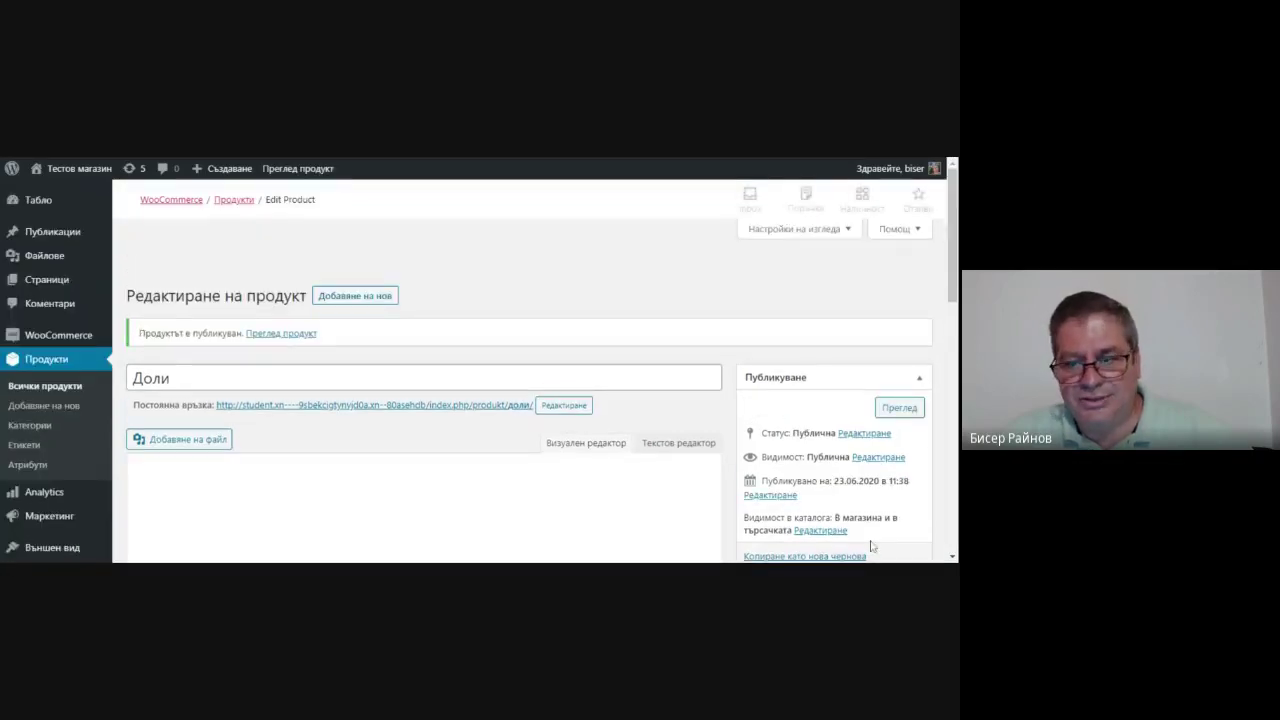
pyautogui.scroll(-2, 889, 507)
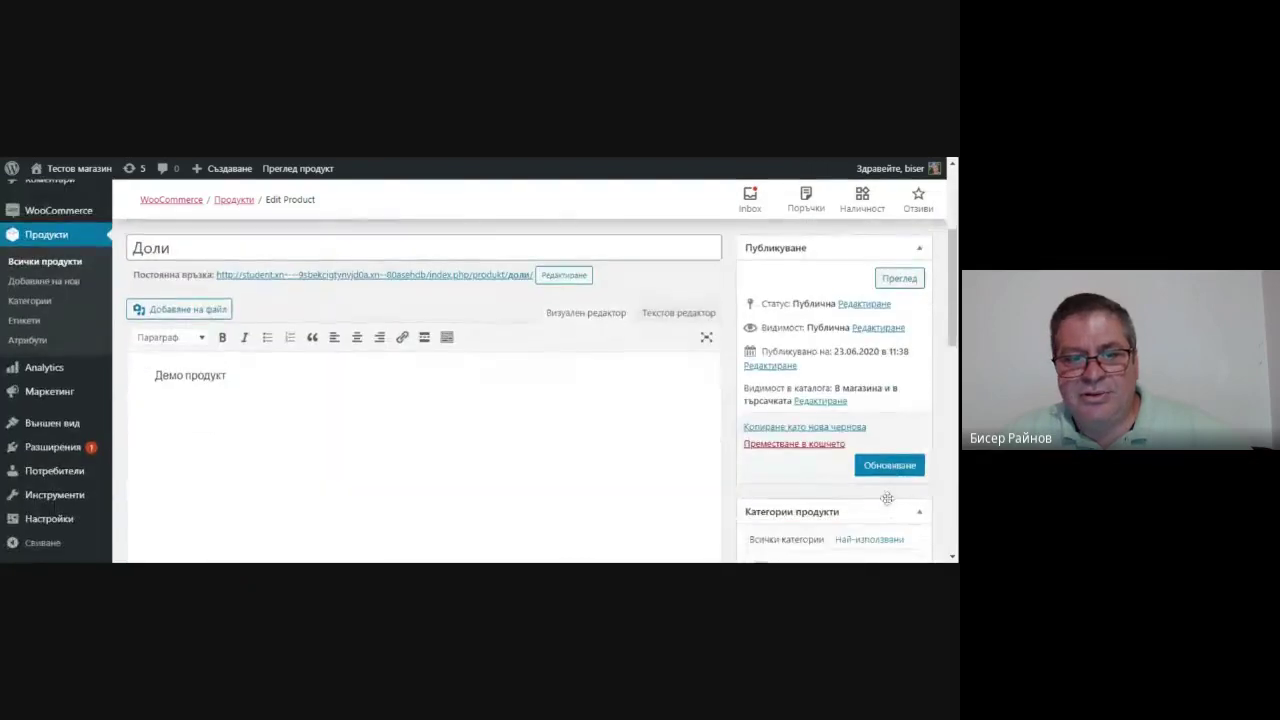
pyautogui.scroll(1, 889, 507)
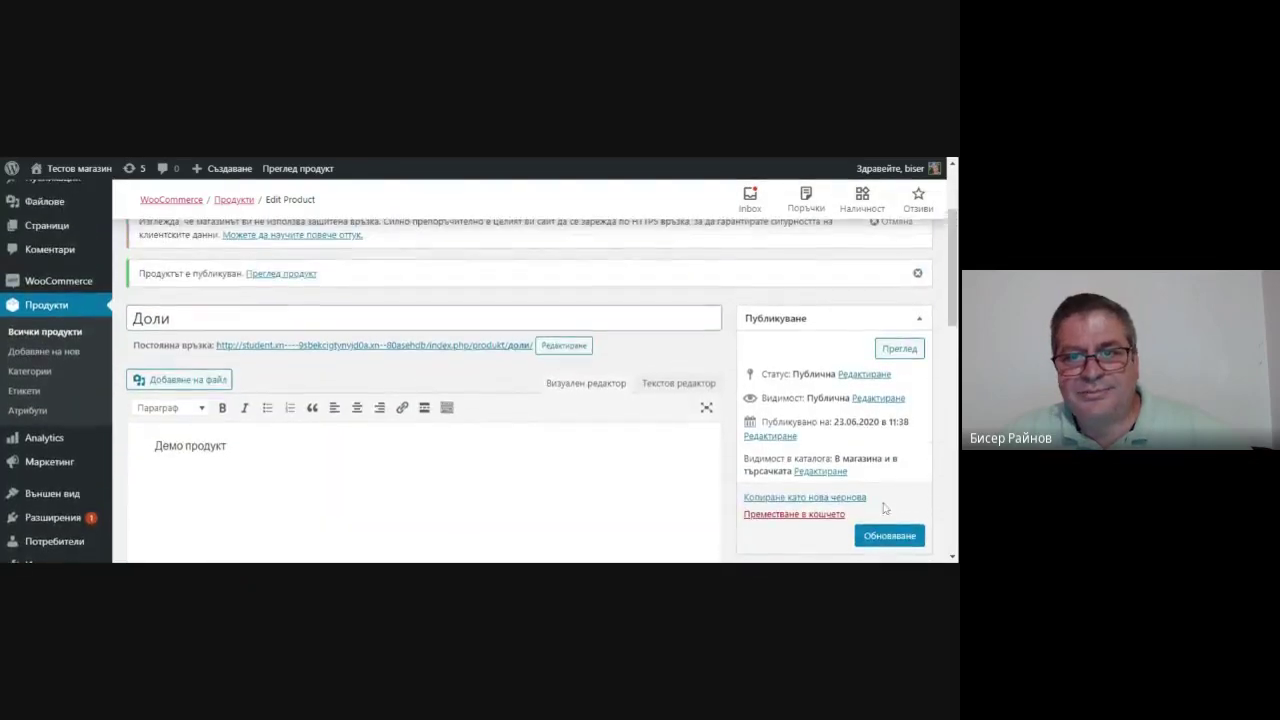
pyautogui.click(372, 346)
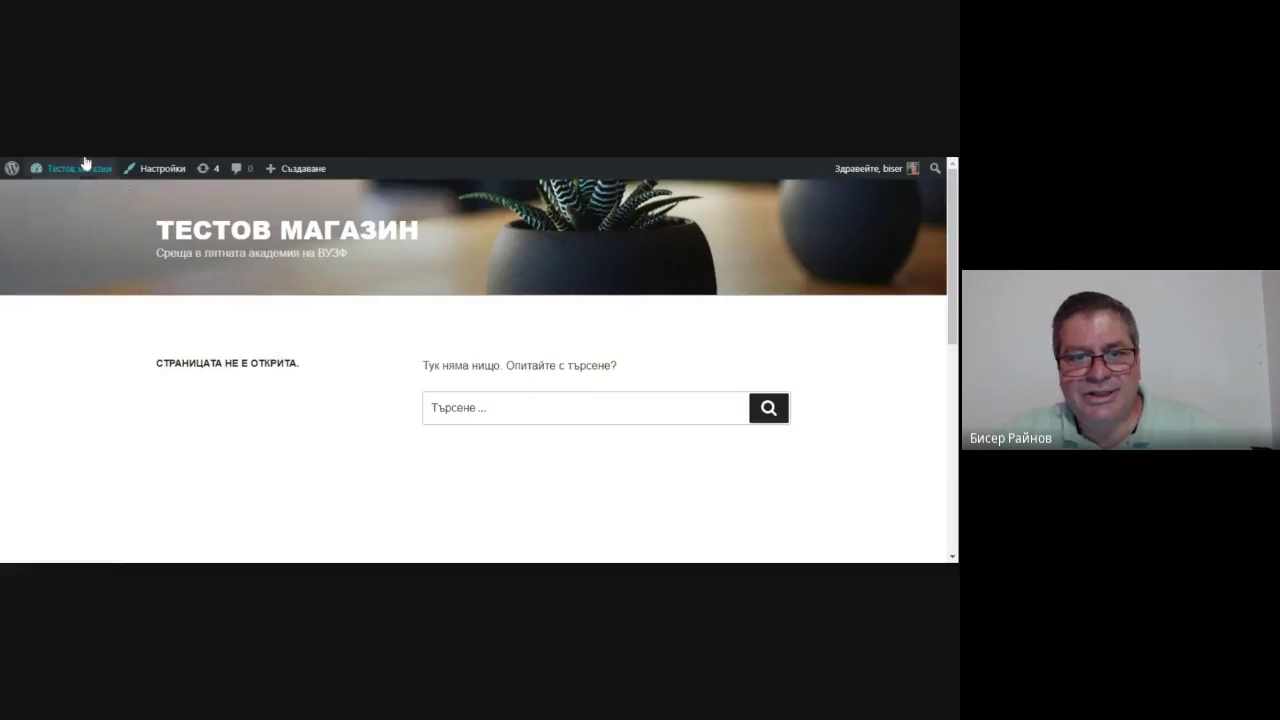
pyautogui.hotkey('alt', 'Left')
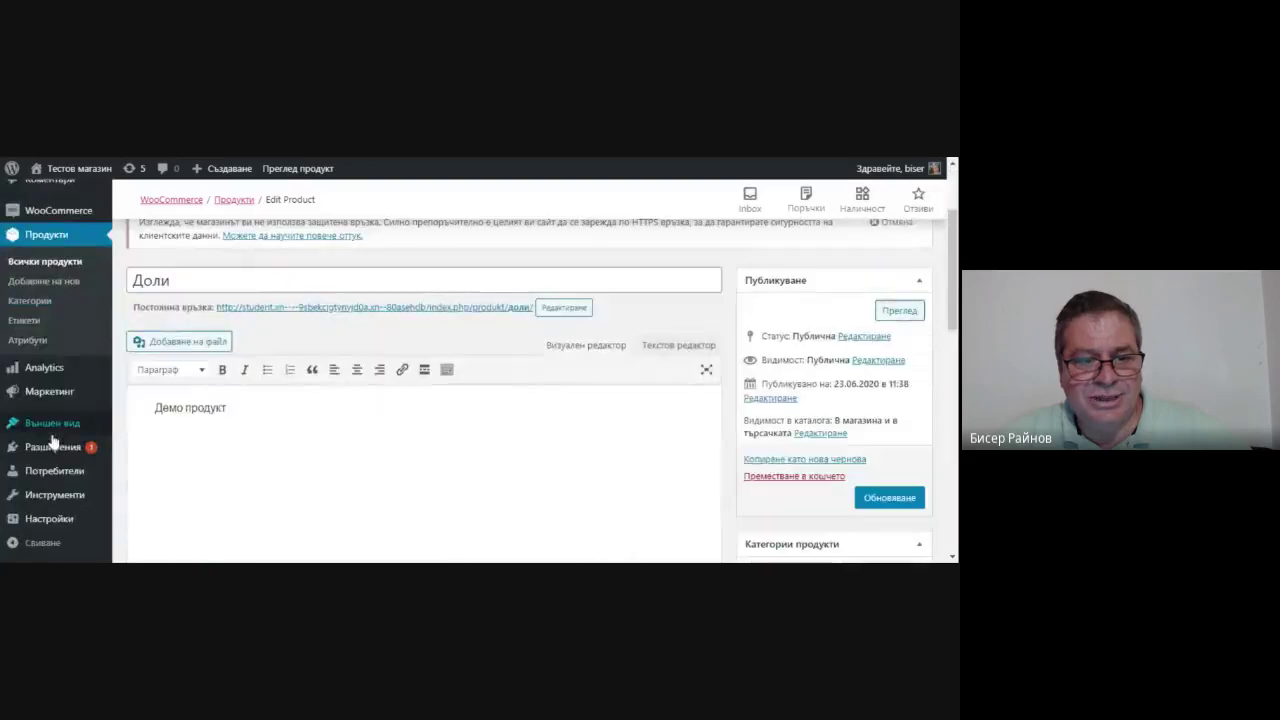
# Go to Продукти > Атрибути, which lists no attributes yet.
pyautogui.moveTo(80, 428)
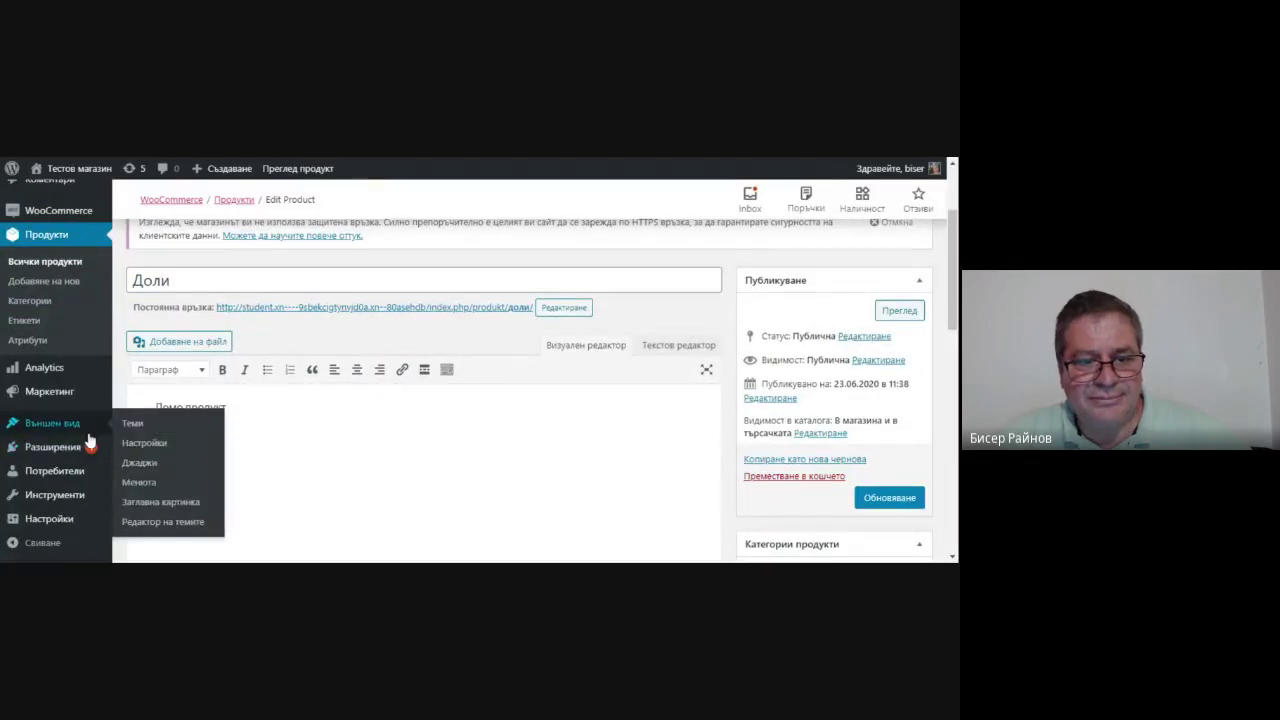
pyautogui.scroll(-5, 63, 408)
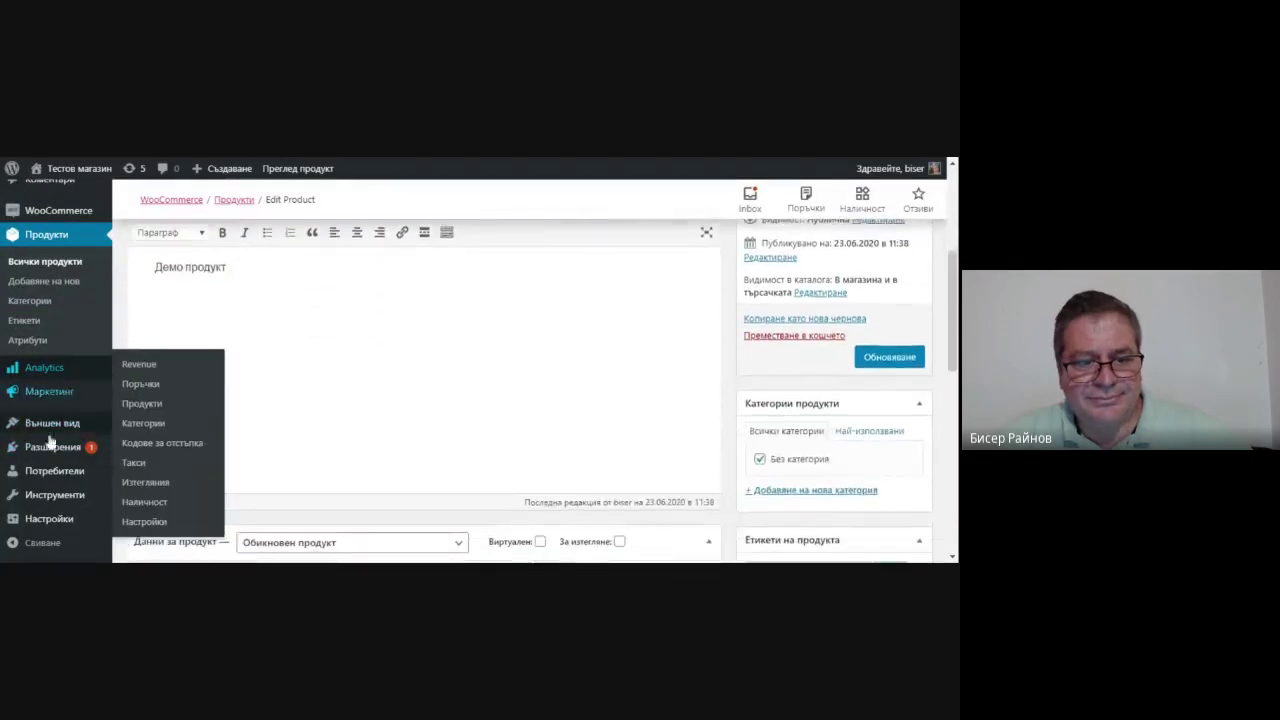
pyautogui.click(57, 340)
pyautogui.scroll(-1, 57, 340)
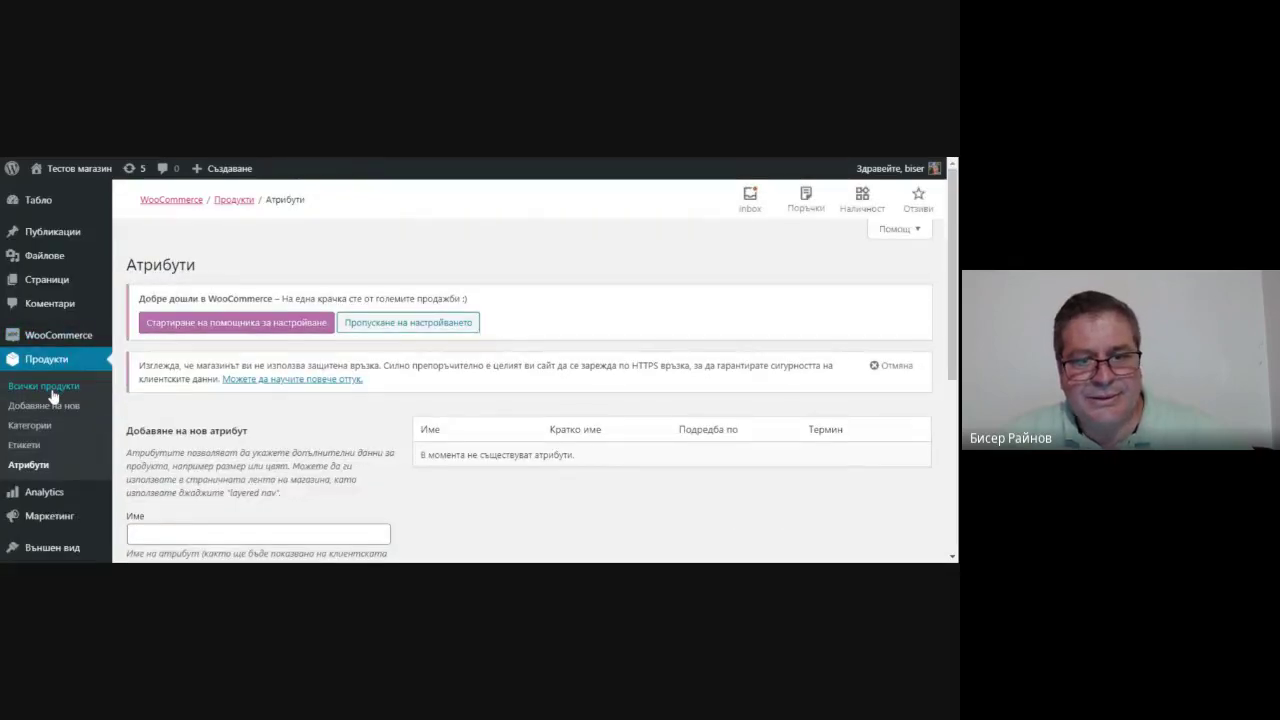
# Open Всички продукти, view Доли on the storefront via Преглед, and return to the list.
pyautogui.click(52, 390)
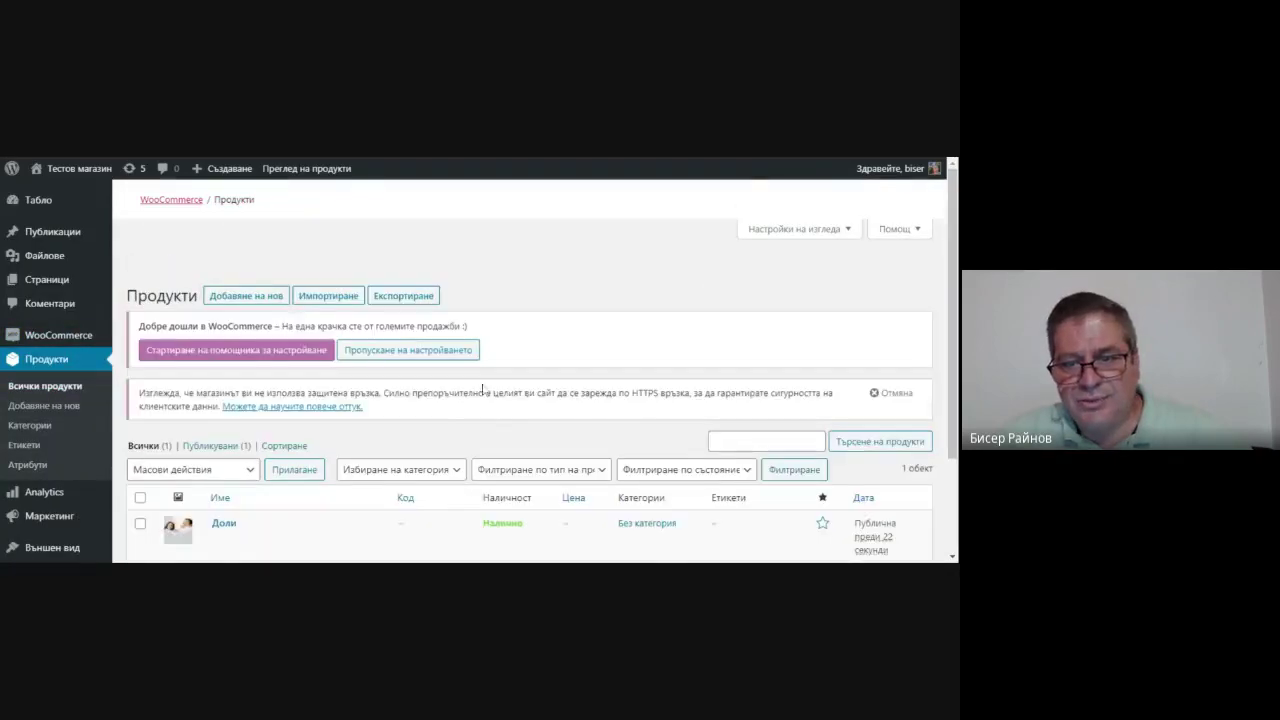
pyautogui.scroll(-1, 511, 440)
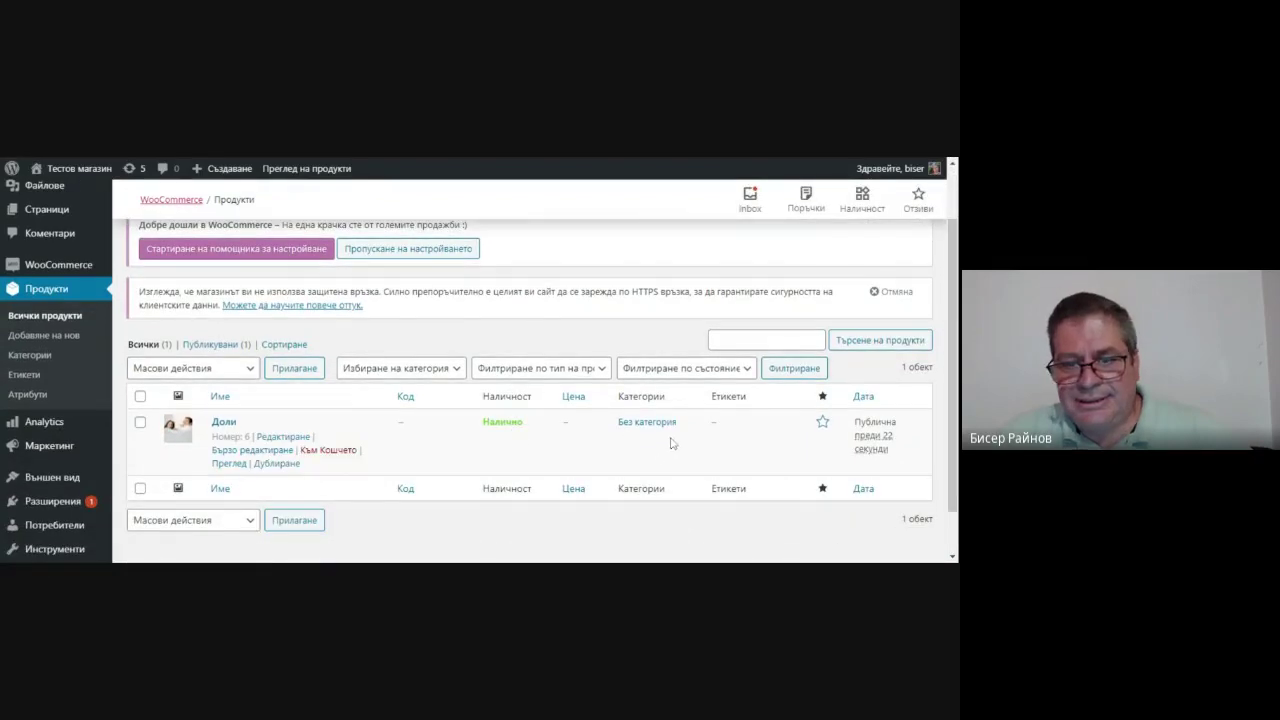
pyautogui.click(230, 464)
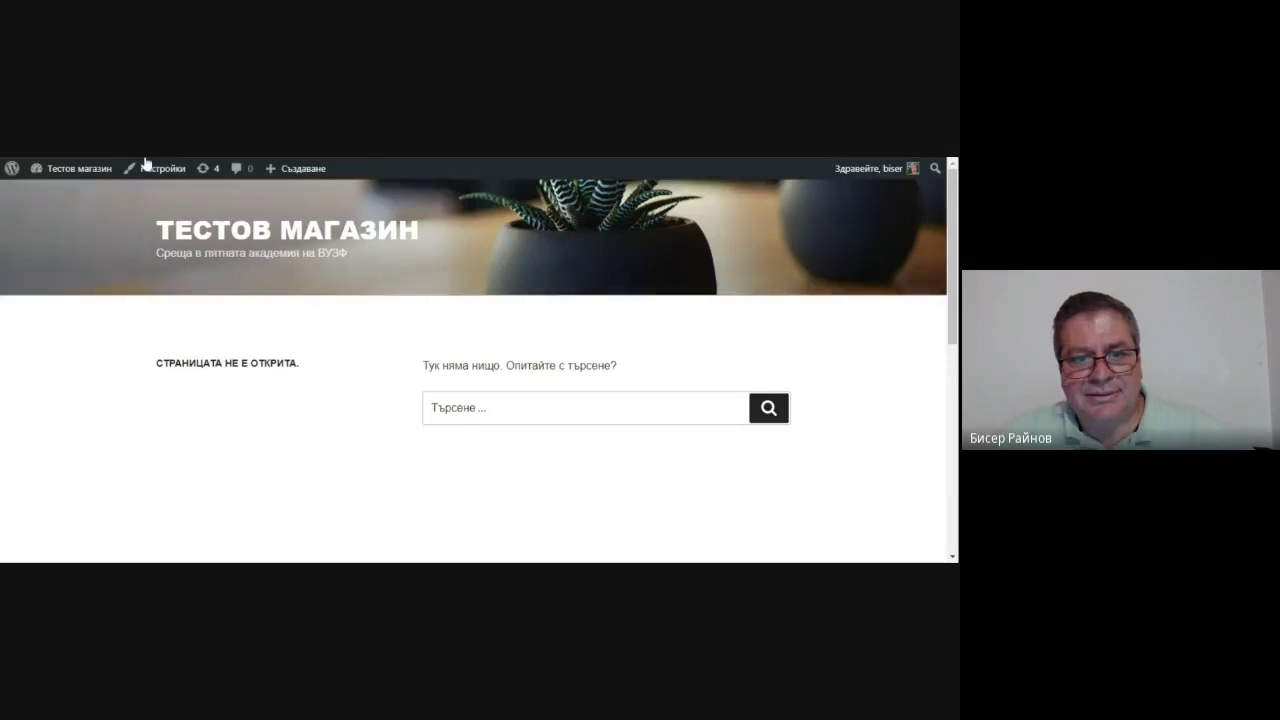
pyautogui.hotkey('alt', 'Left')
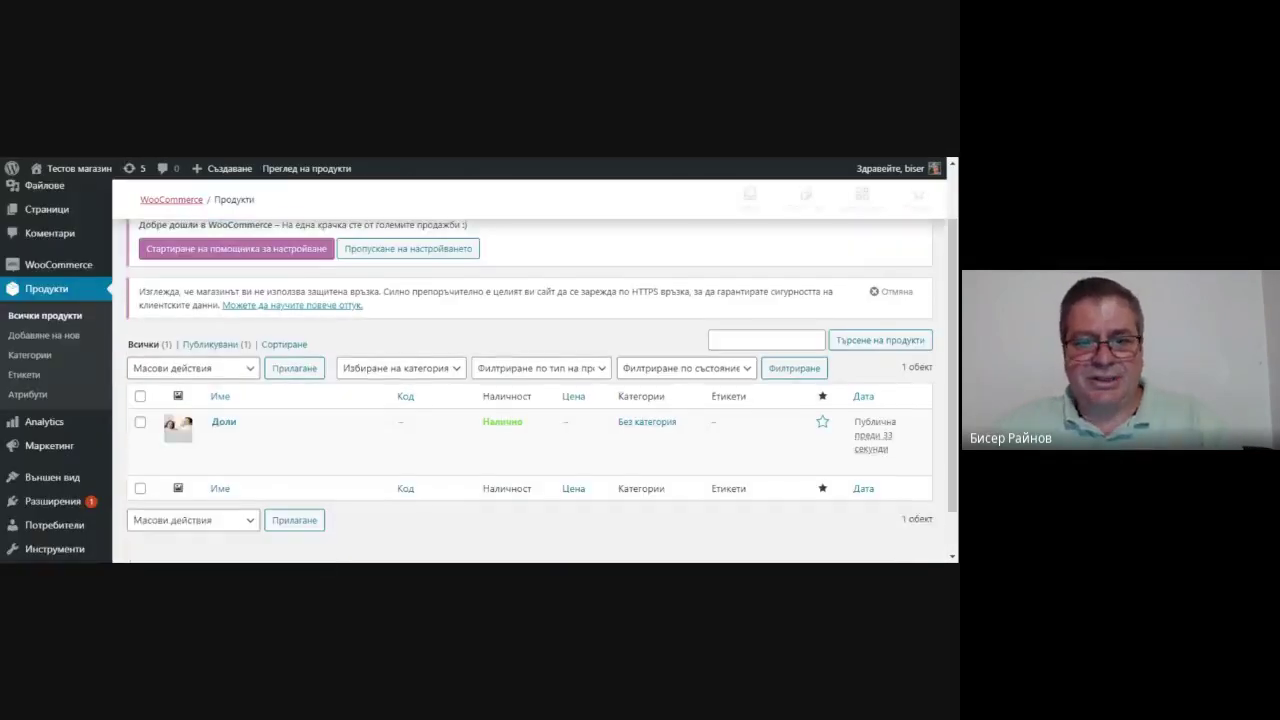
pyautogui.scroll(-1, 158, 275)
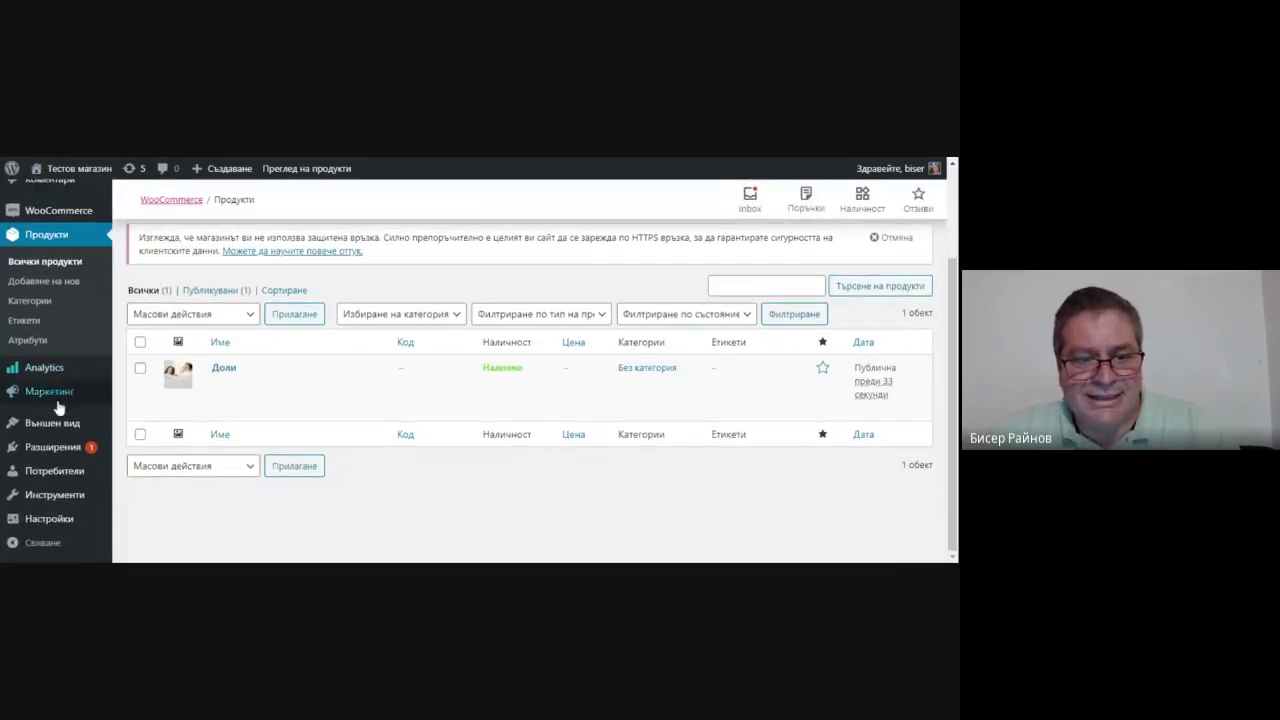
pyautogui.moveTo(62, 432)
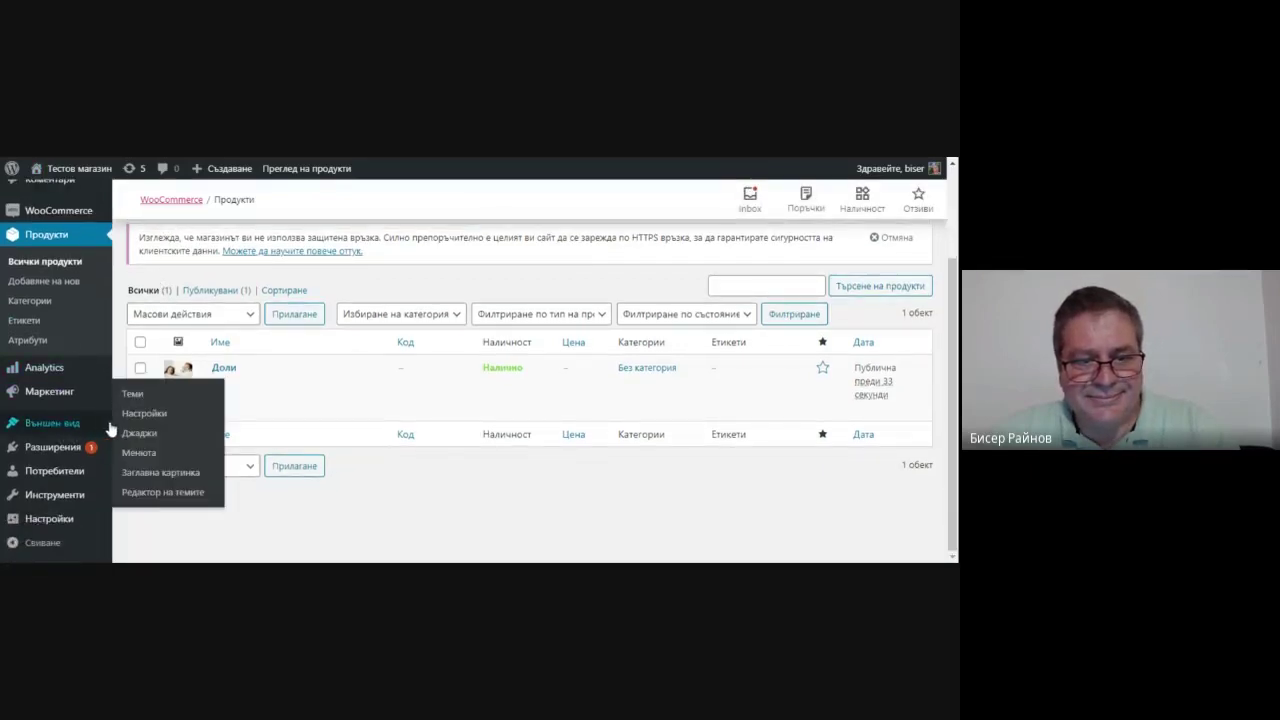
pyautogui.moveTo(52, 528)
pyautogui.scroll(2, 43, 406)
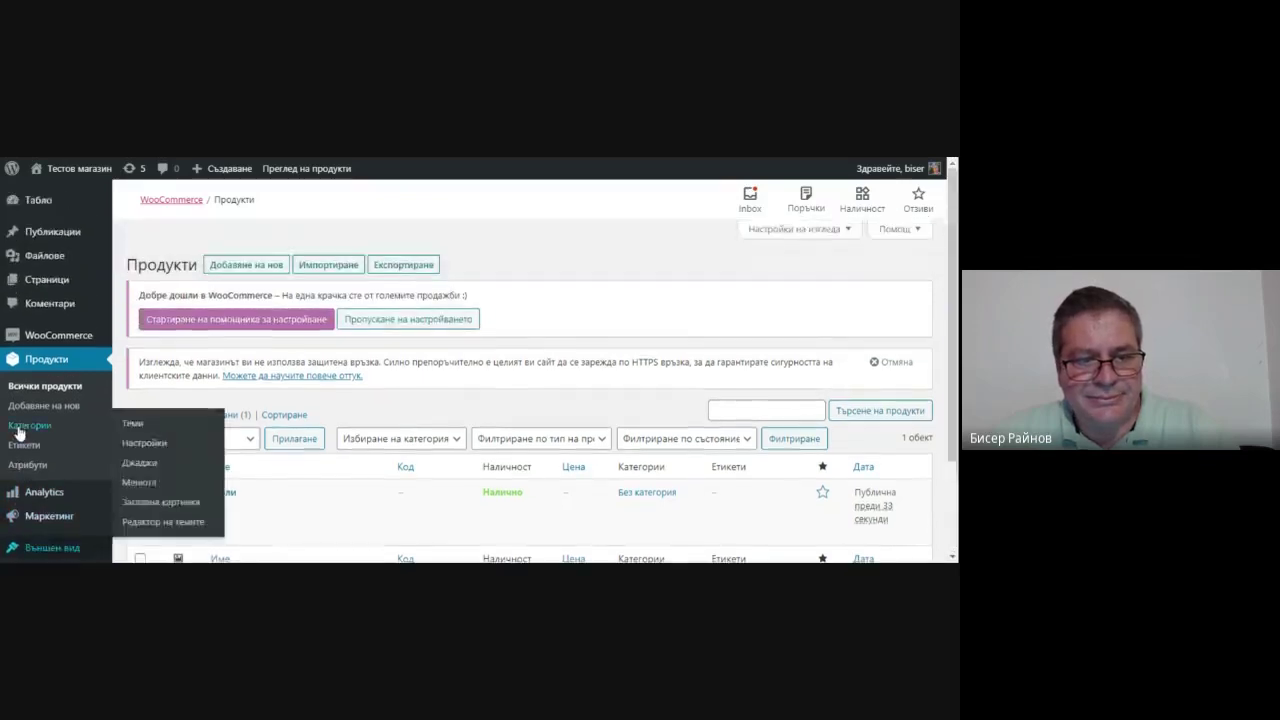
pyautogui.moveTo(100, 336)
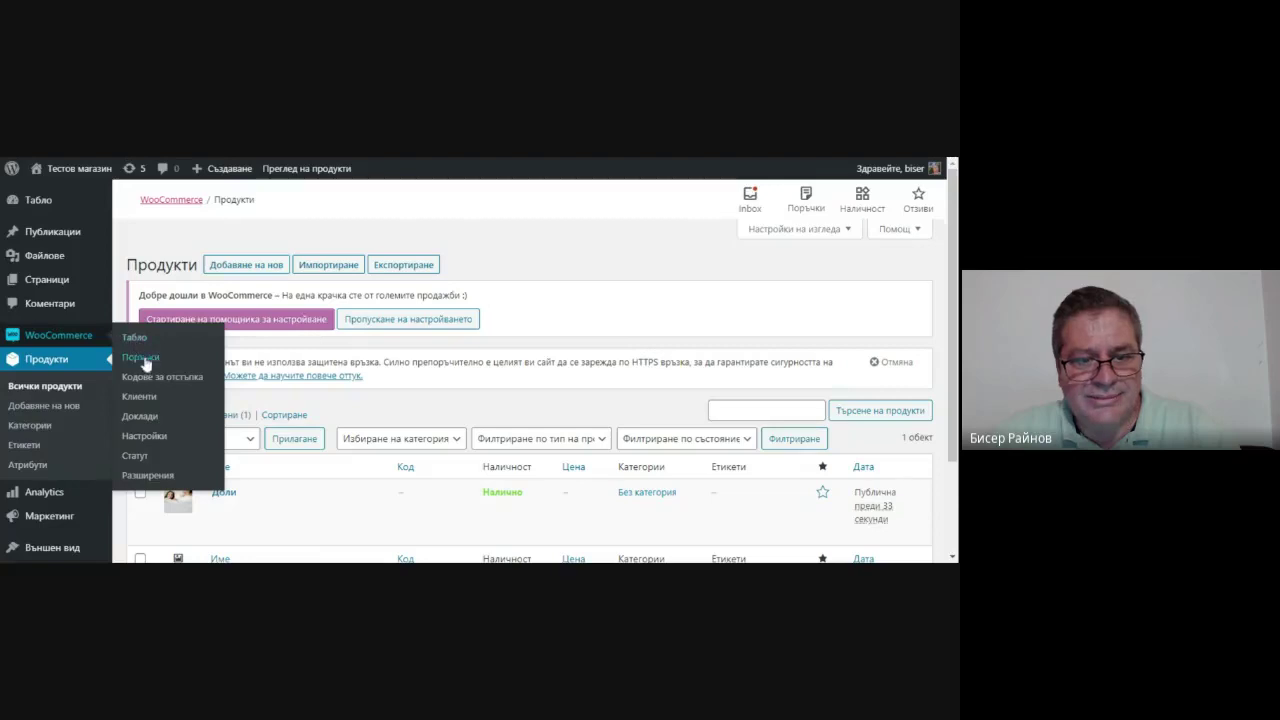
# Open the WooCommerce System Status report and scroll through it.
pyautogui.click(144, 458)
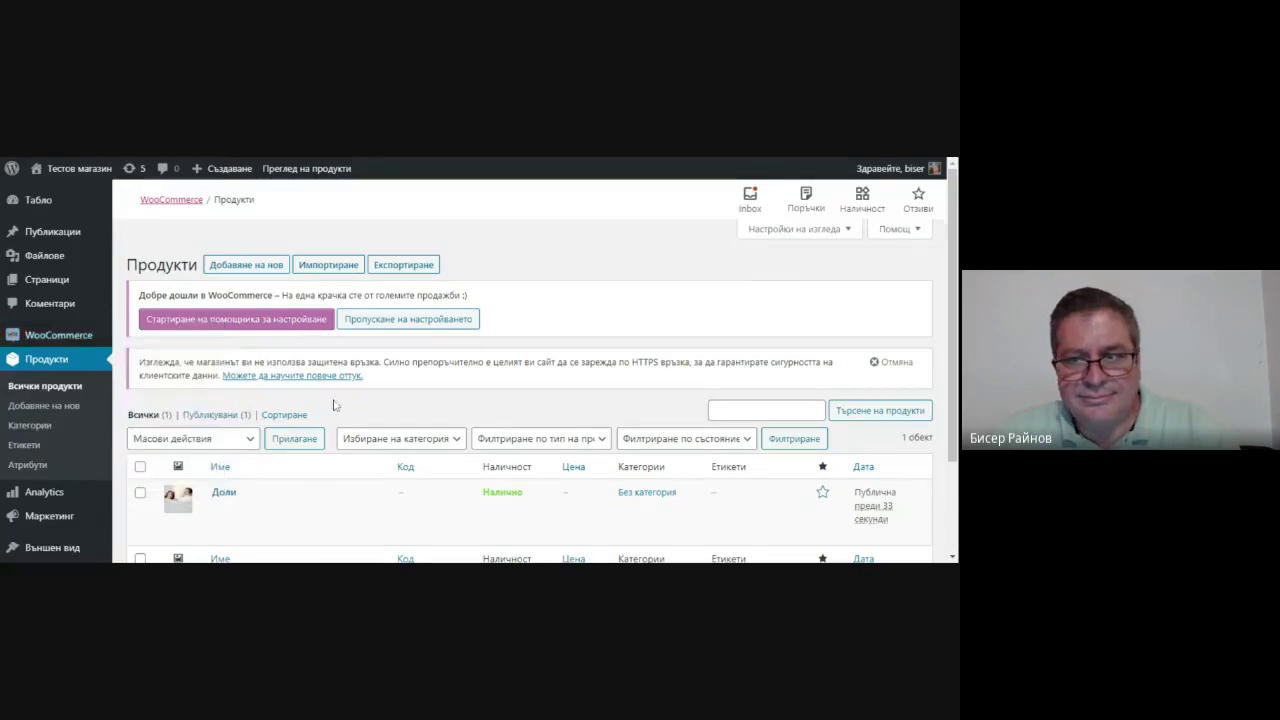
pyautogui.scroll(-4, 376, 399)
pyautogui.scroll(-20, 376, 399)
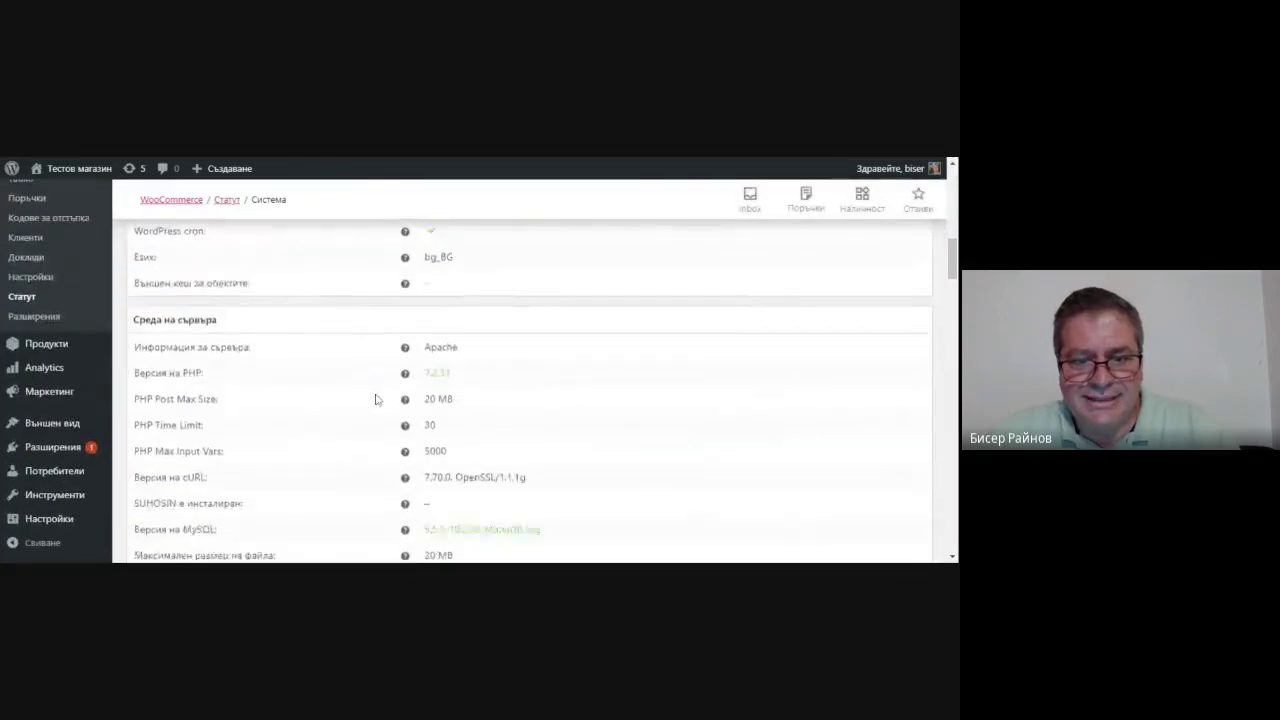
pyautogui.scroll(-15, 376, 399)
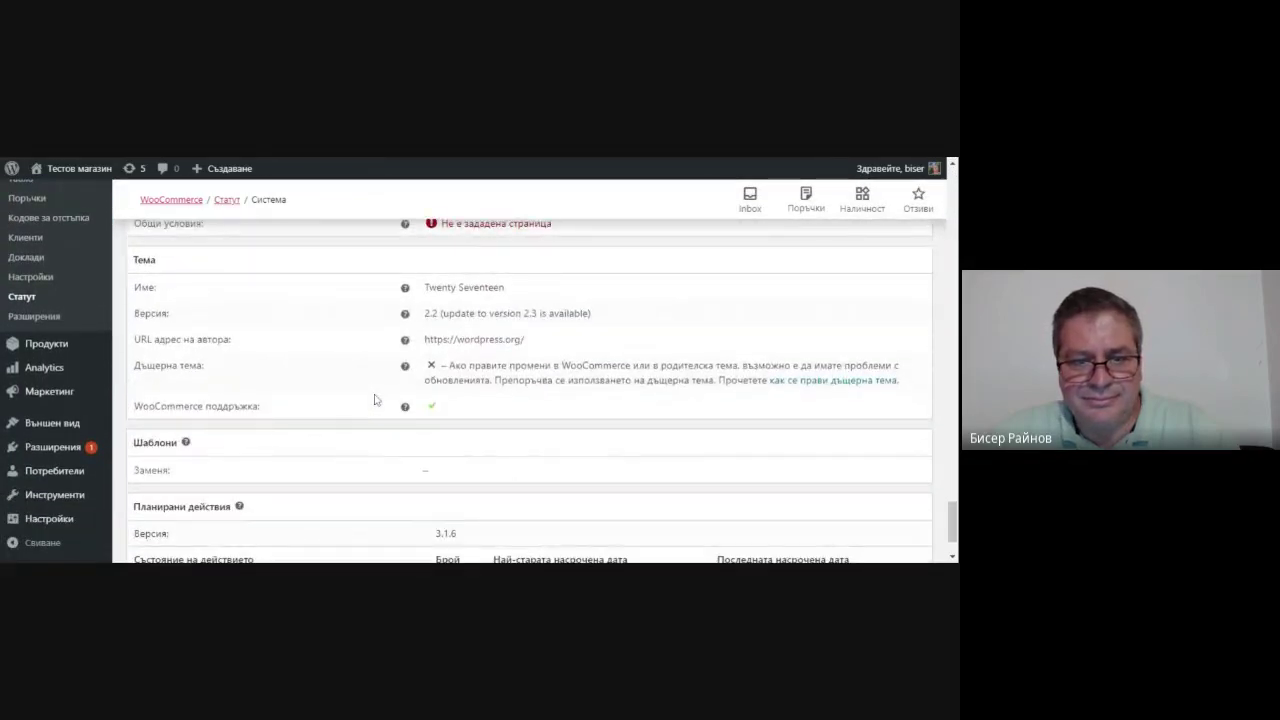
pyautogui.scroll(-2, 376, 399)
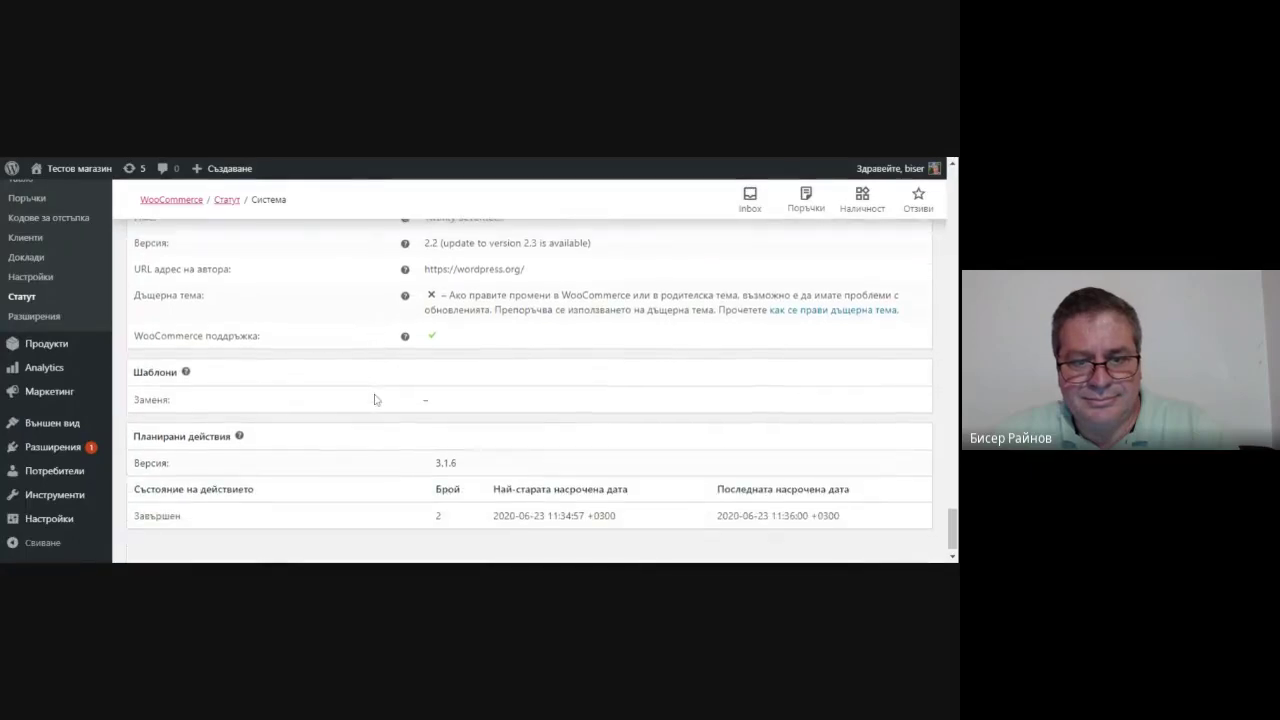
pyautogui.scroll(2, 376, 399)
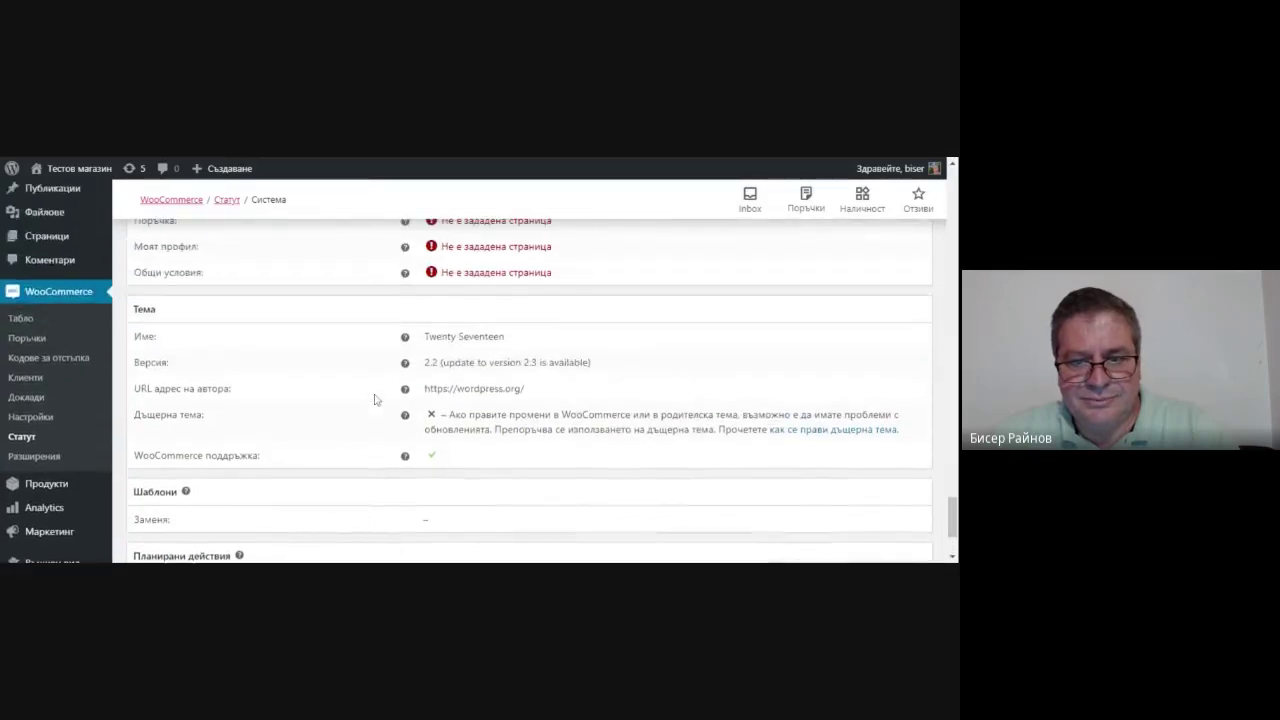
pyautogui.scroll(1, 376, 399)
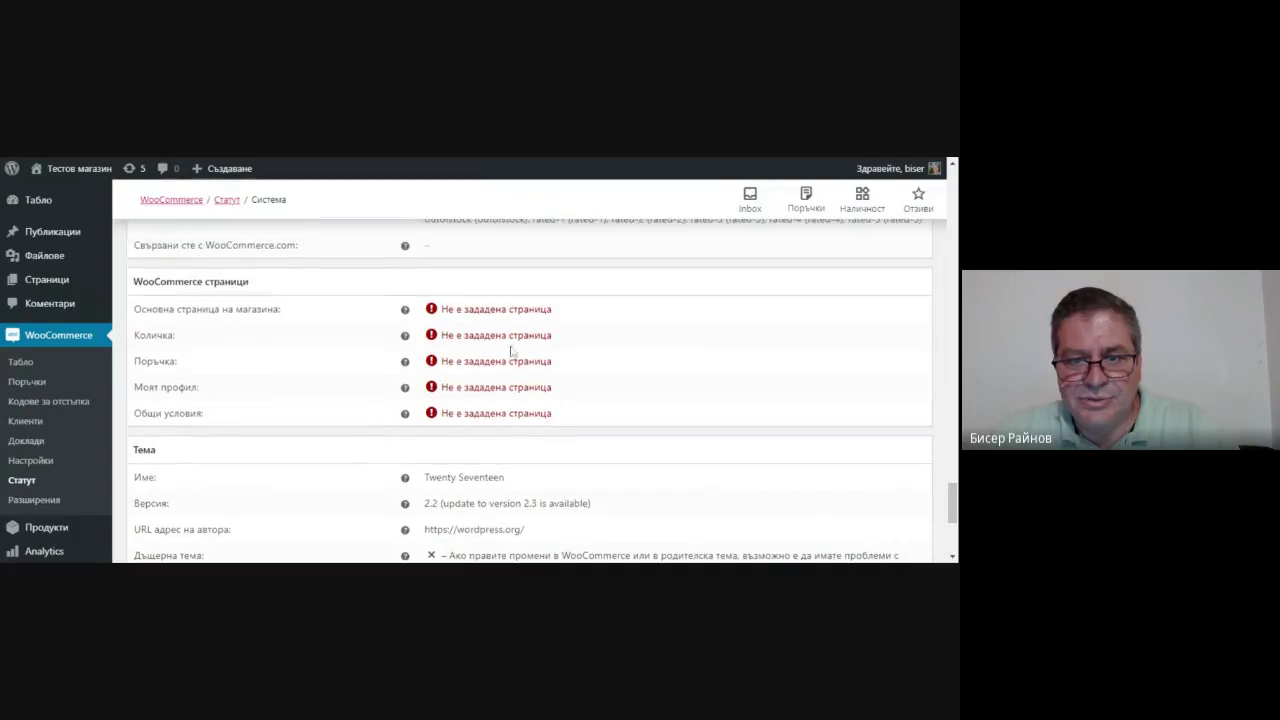
pyautogui.moveTo(407, 338)
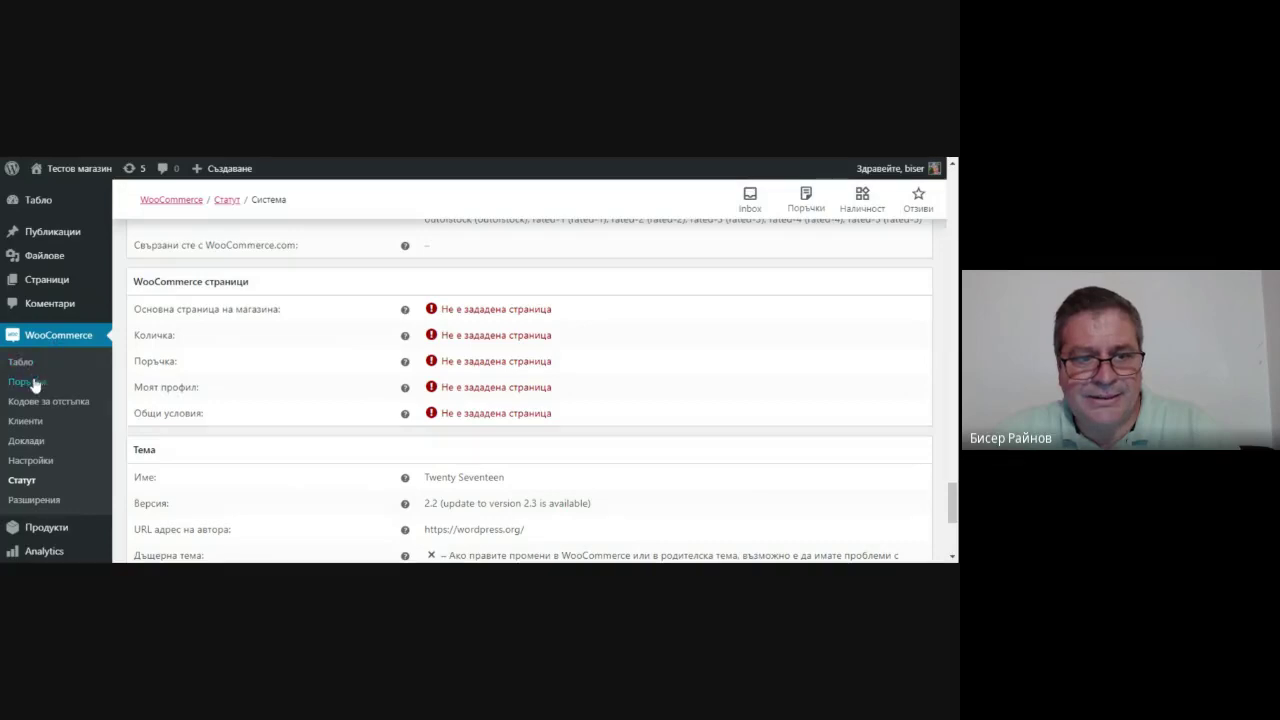
# Scroll back to the top and launch the WooCommerce store setup wizard.
pyautogui.scroll(6, 146, 340)
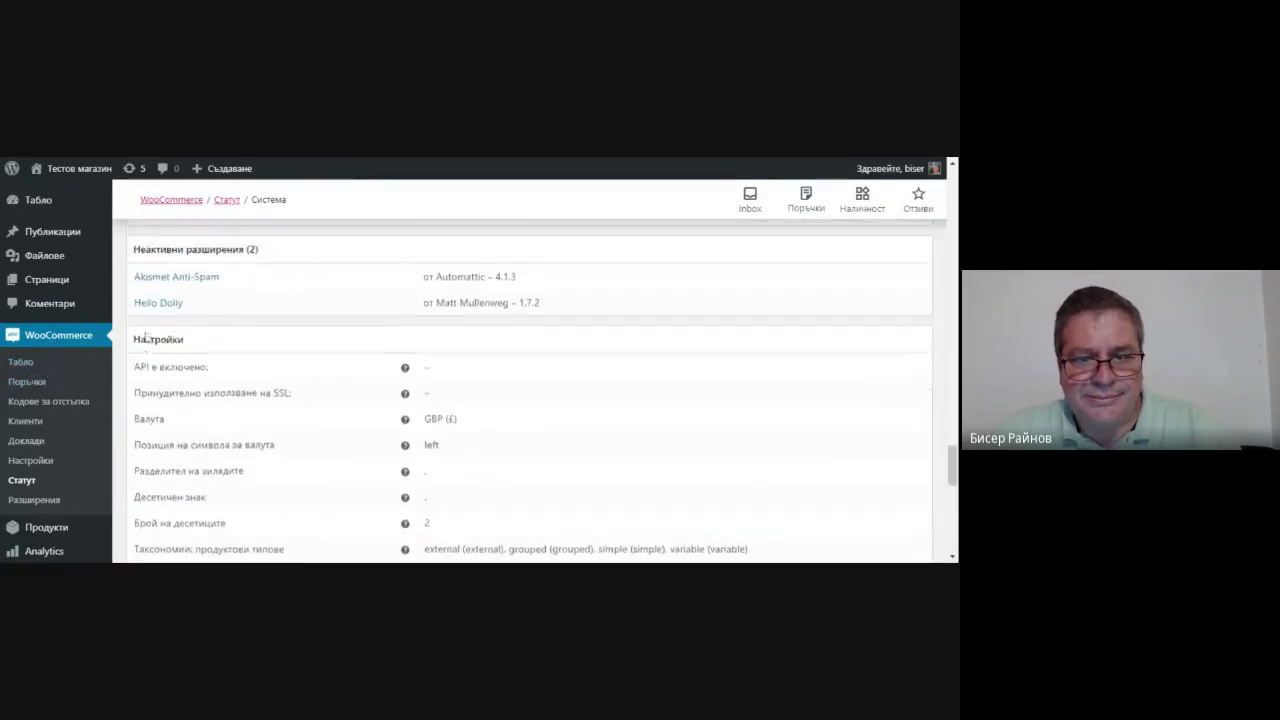
pyautogui.scroll(5, 146, 340)
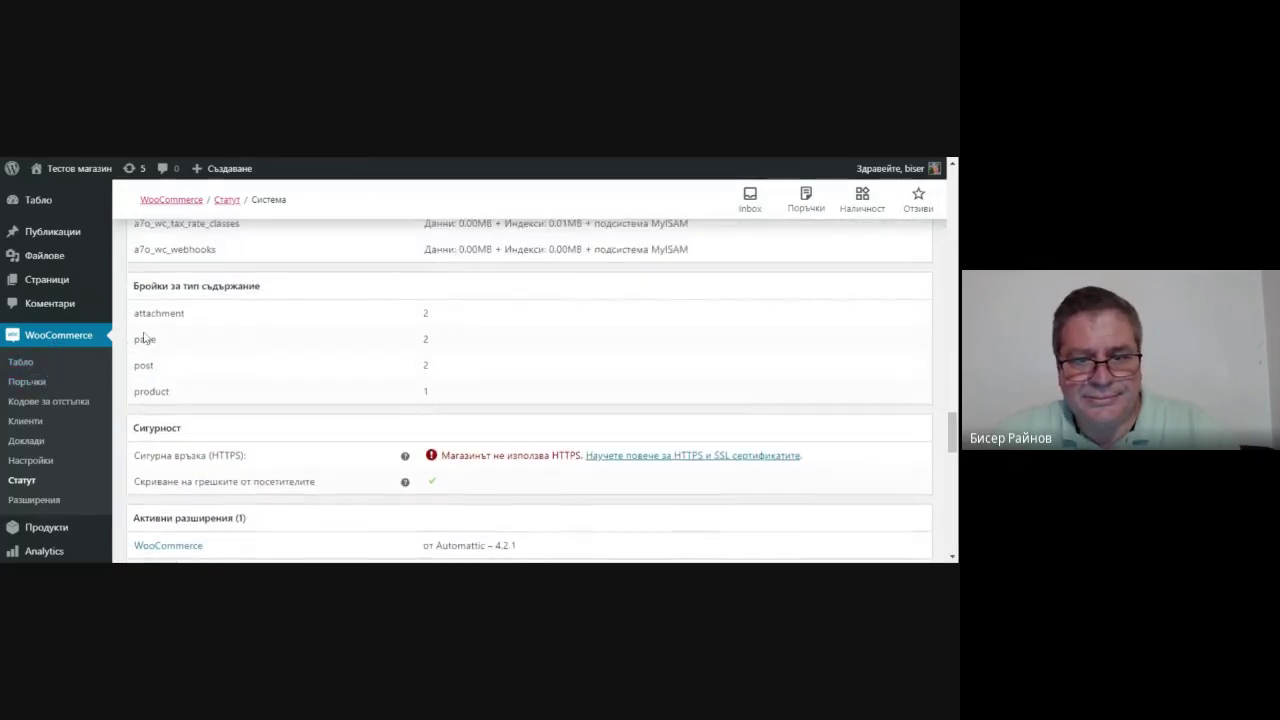
pyautogui.scroll(6, 146, 340)
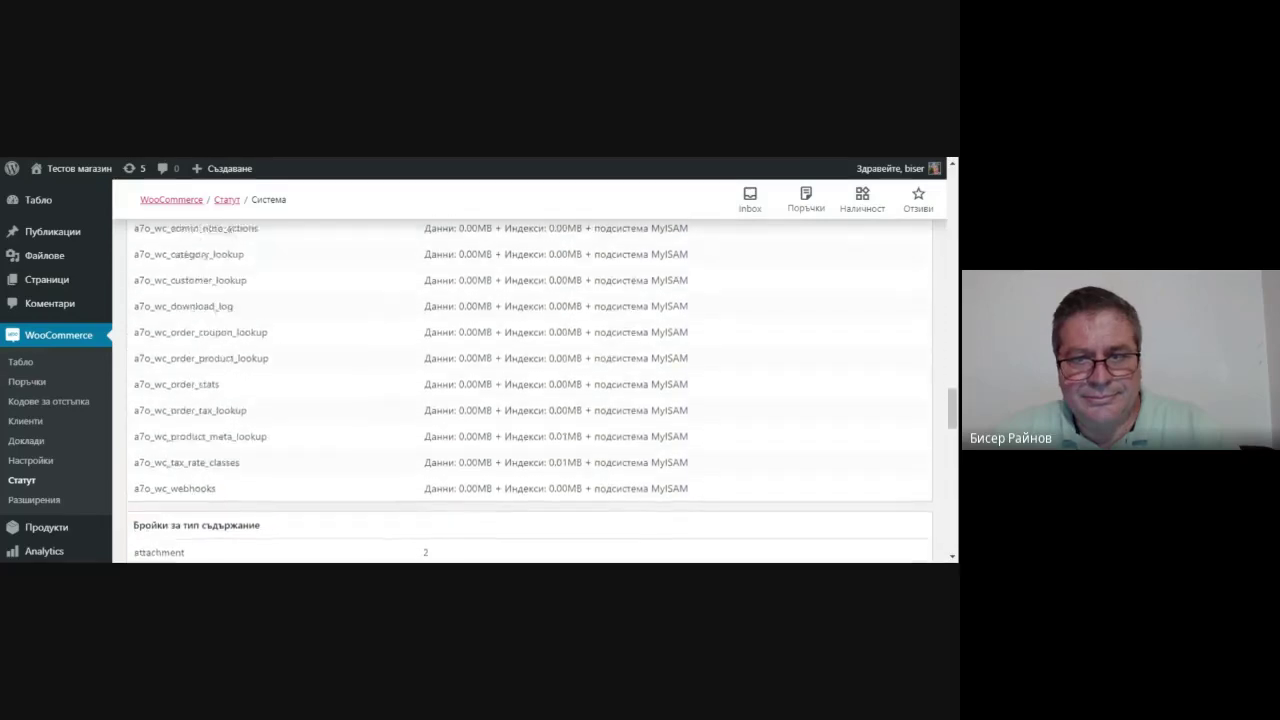
pyautogui.scroll(8, 522, 390)
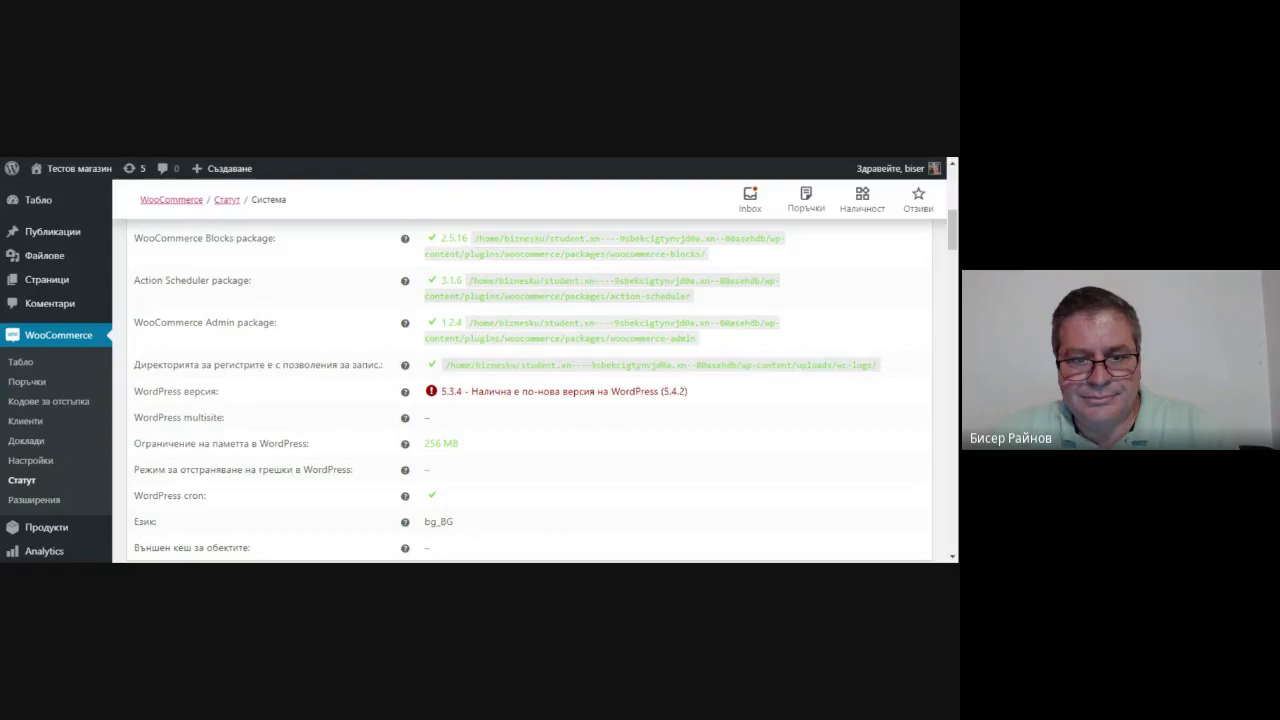
pyautogui.scroll(4, 145, 338)
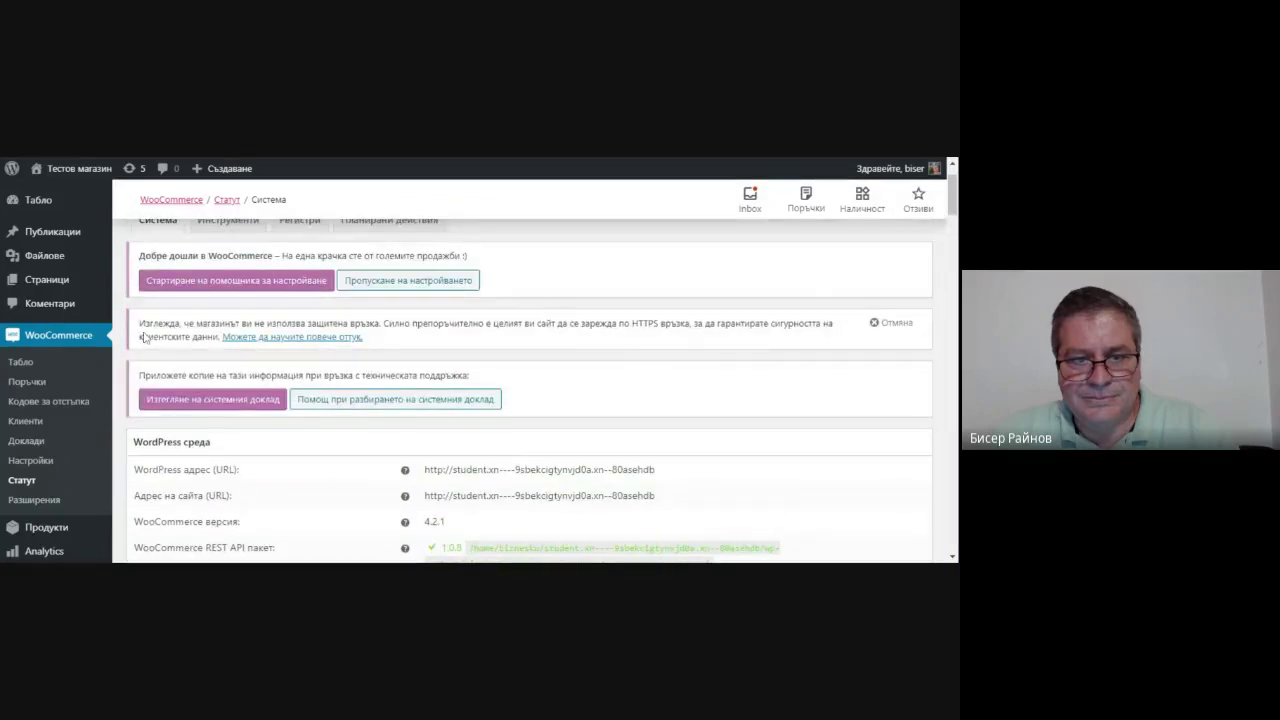
pyautogui.scroll(-1, 145, 338)
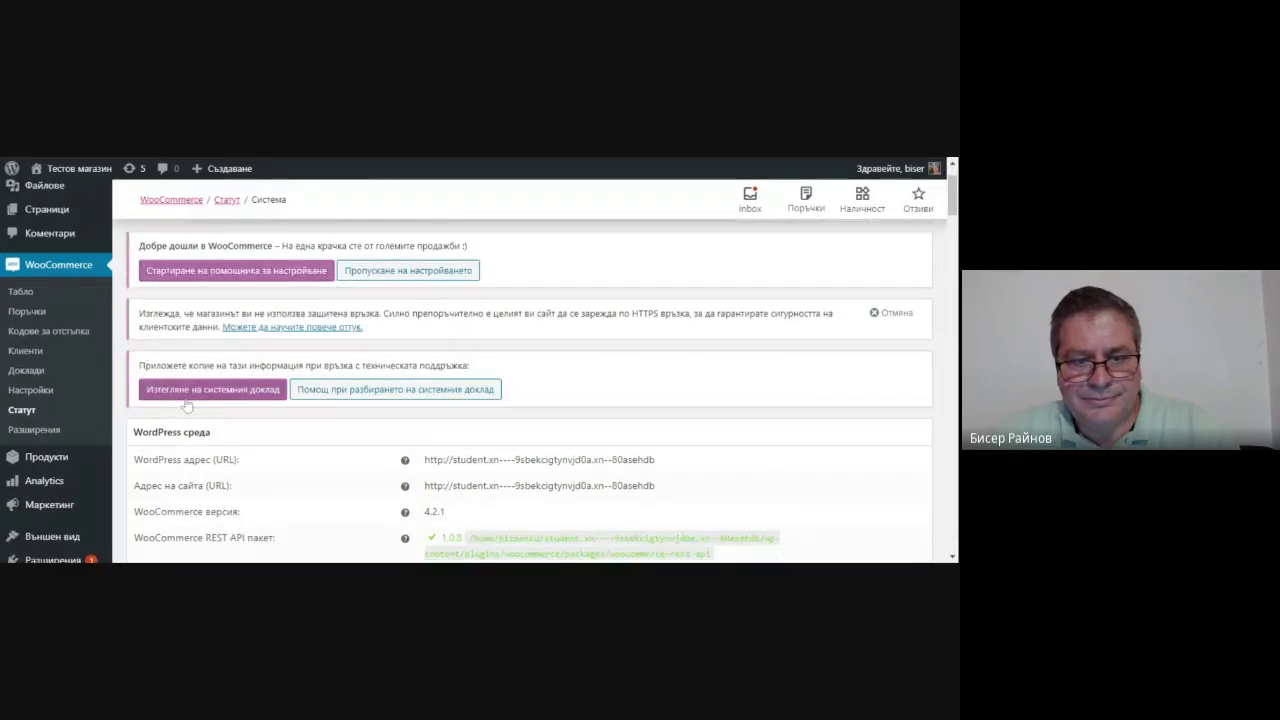
pyautogui.click(248, 272)
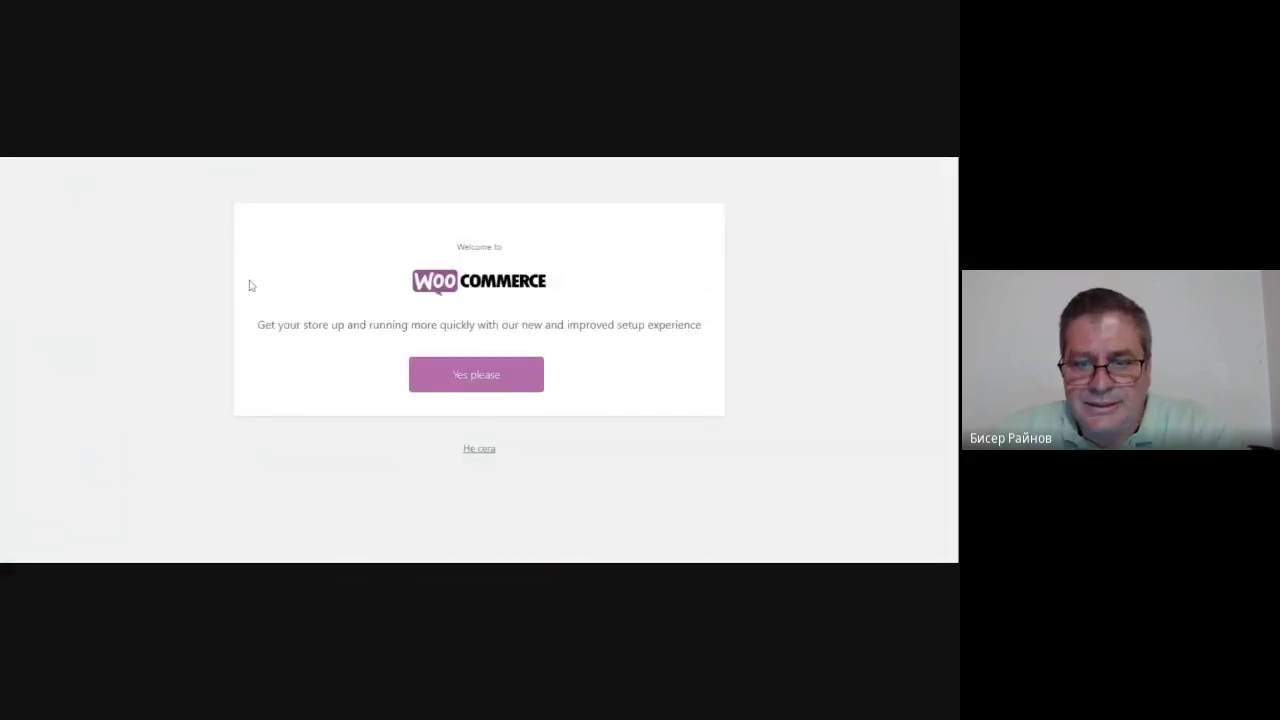
# Accept the new store setup, then leave the empty address step for WooCommerce > Статут.
pyautogui.click(485, 371)
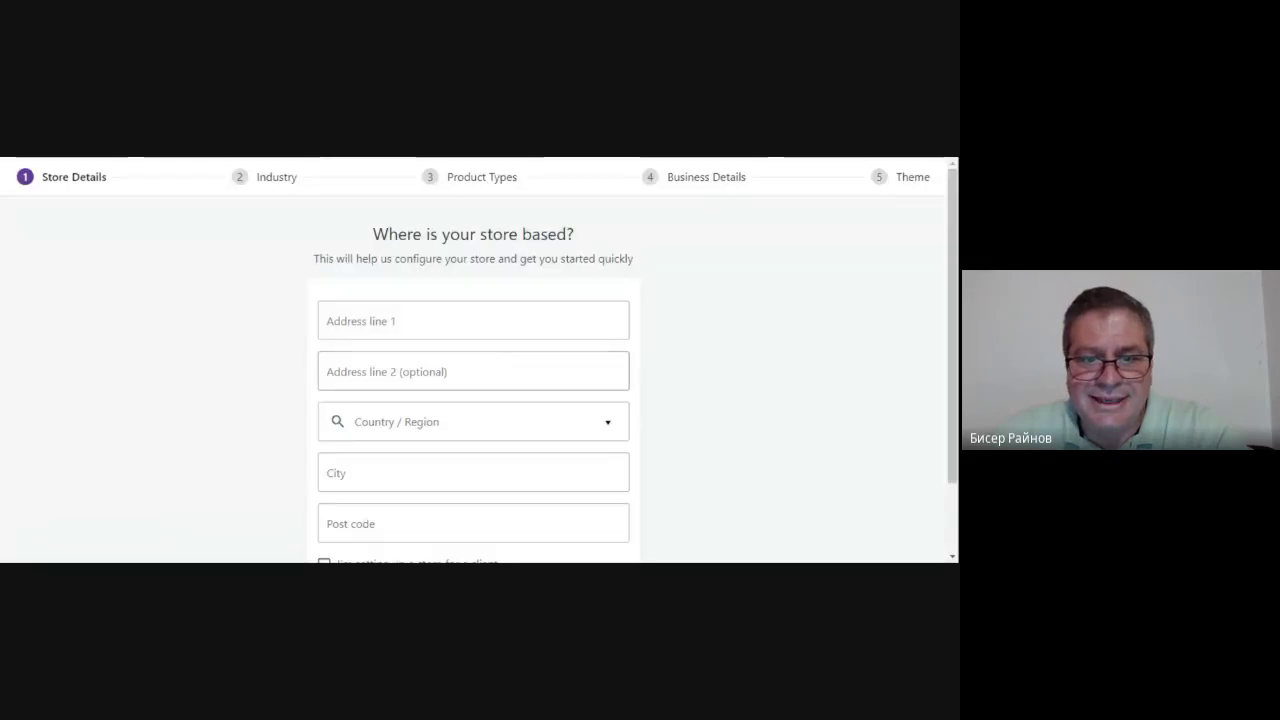
pyautogui.scroll(-1, 323, 363)
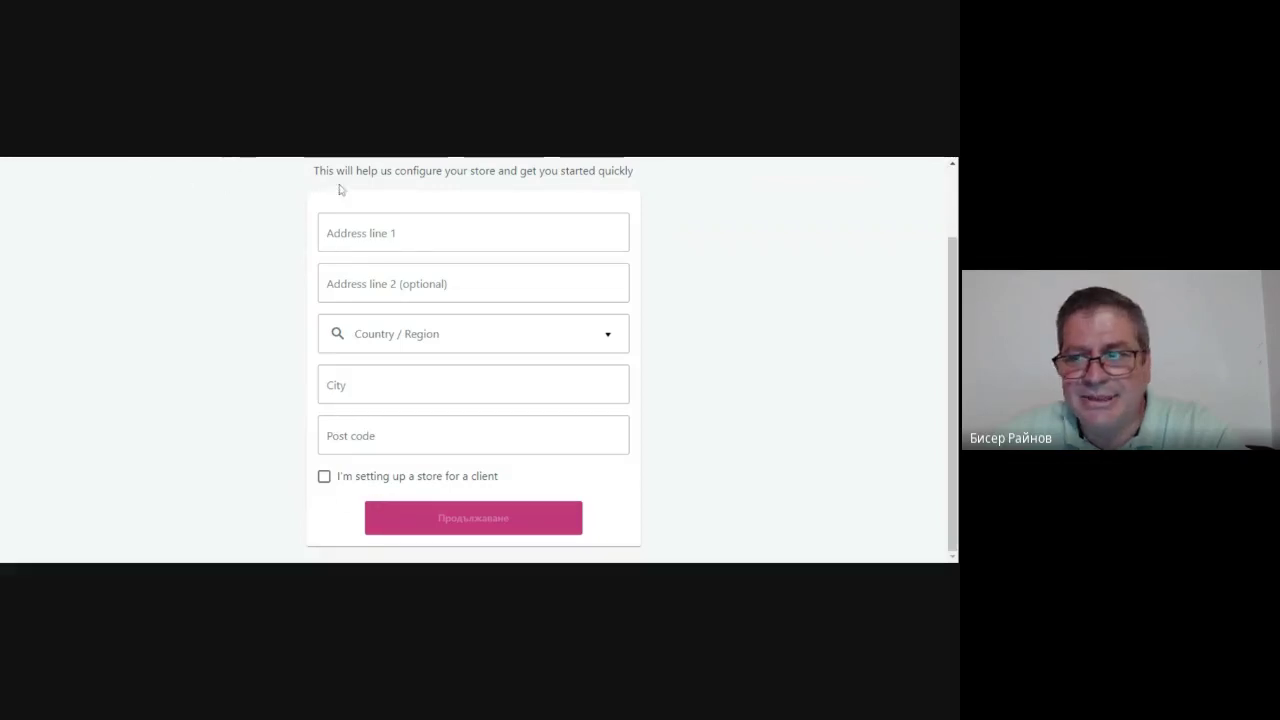
pyautogui.scroll(1, 337, 189)
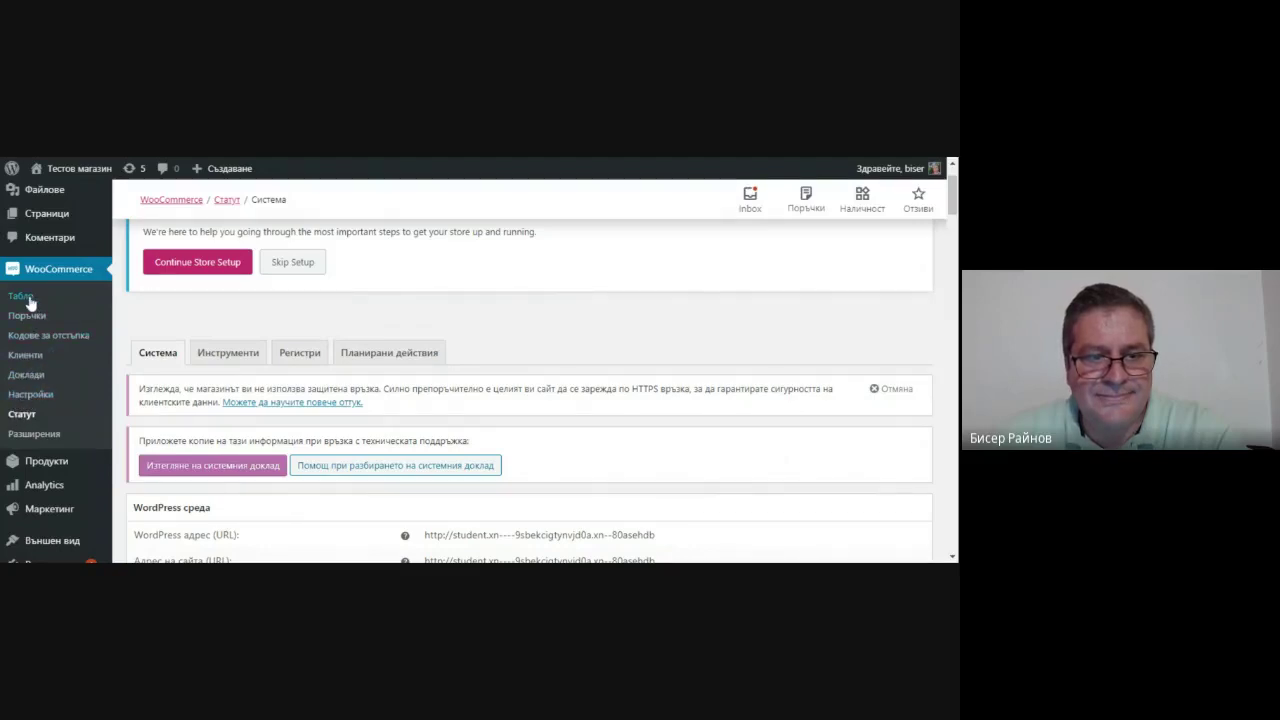
pyautogui.click(28, 413)
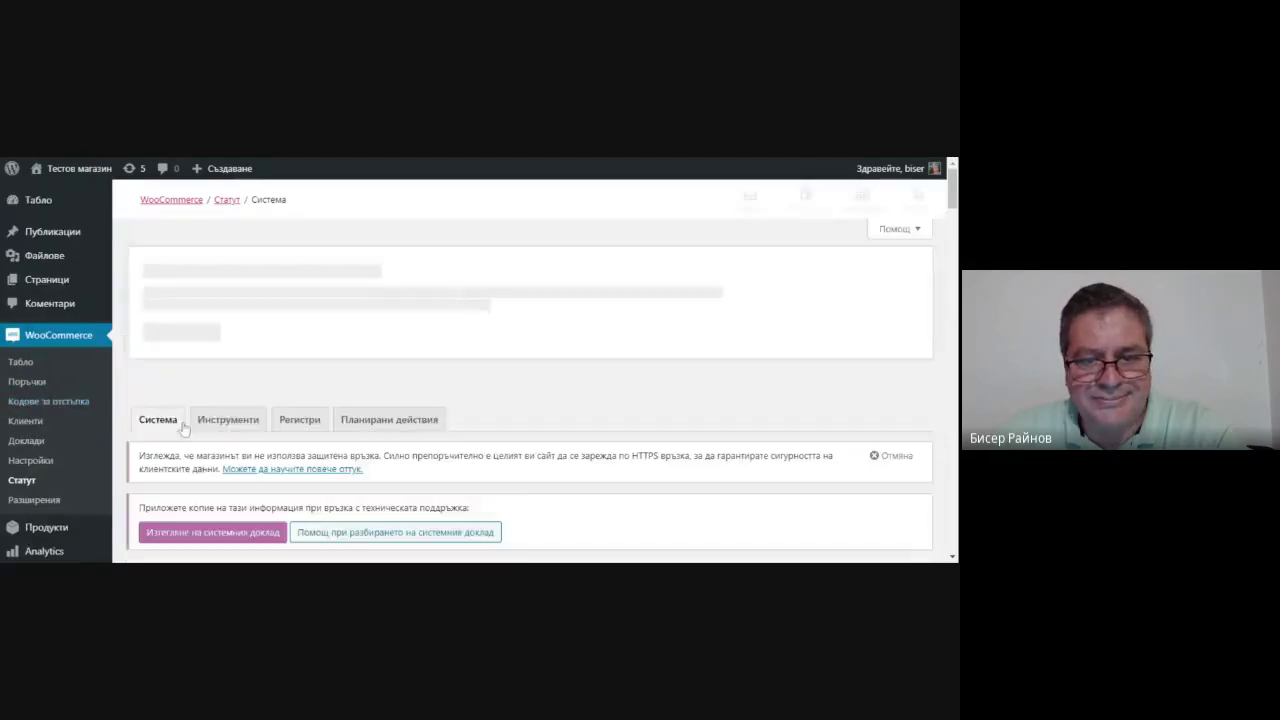
# Switch to the Инструменти tab and browse the maintenance tools.
pyautogui.scroll(-3, 334, 420)
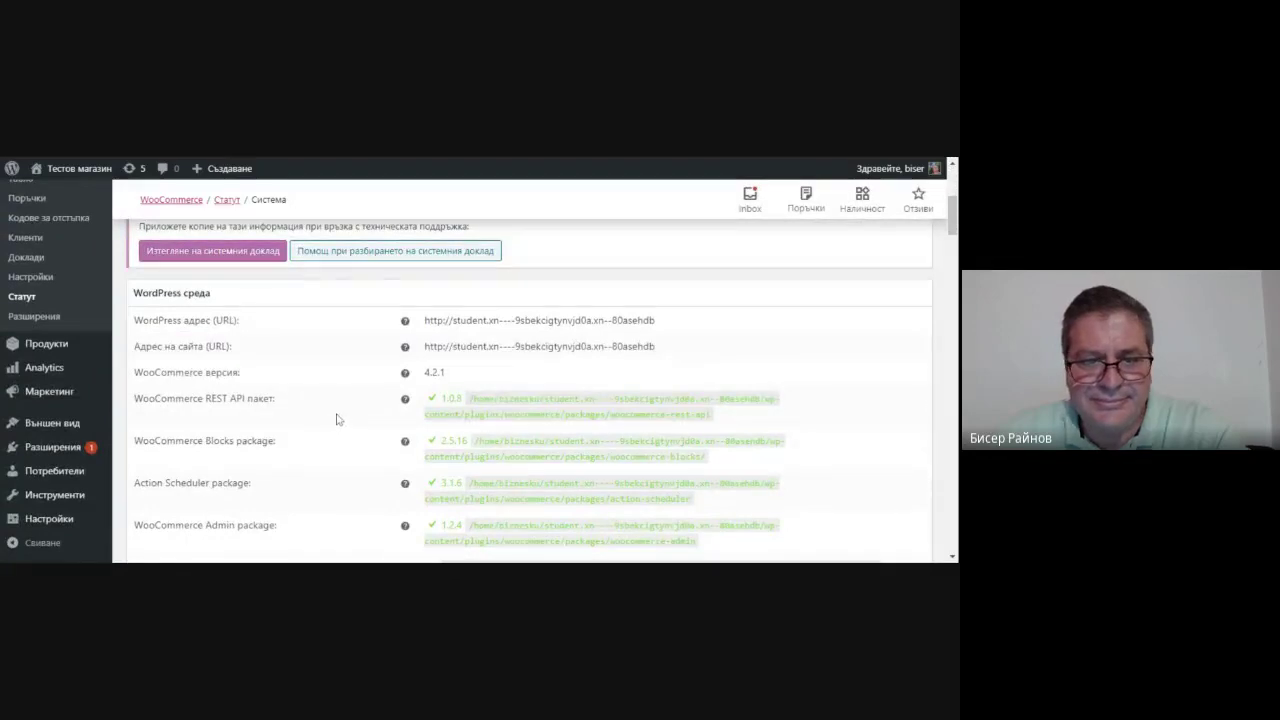
pyautogui.scroll(-2, 336, 418)
pyautogui.scroll(5, 335, 420)
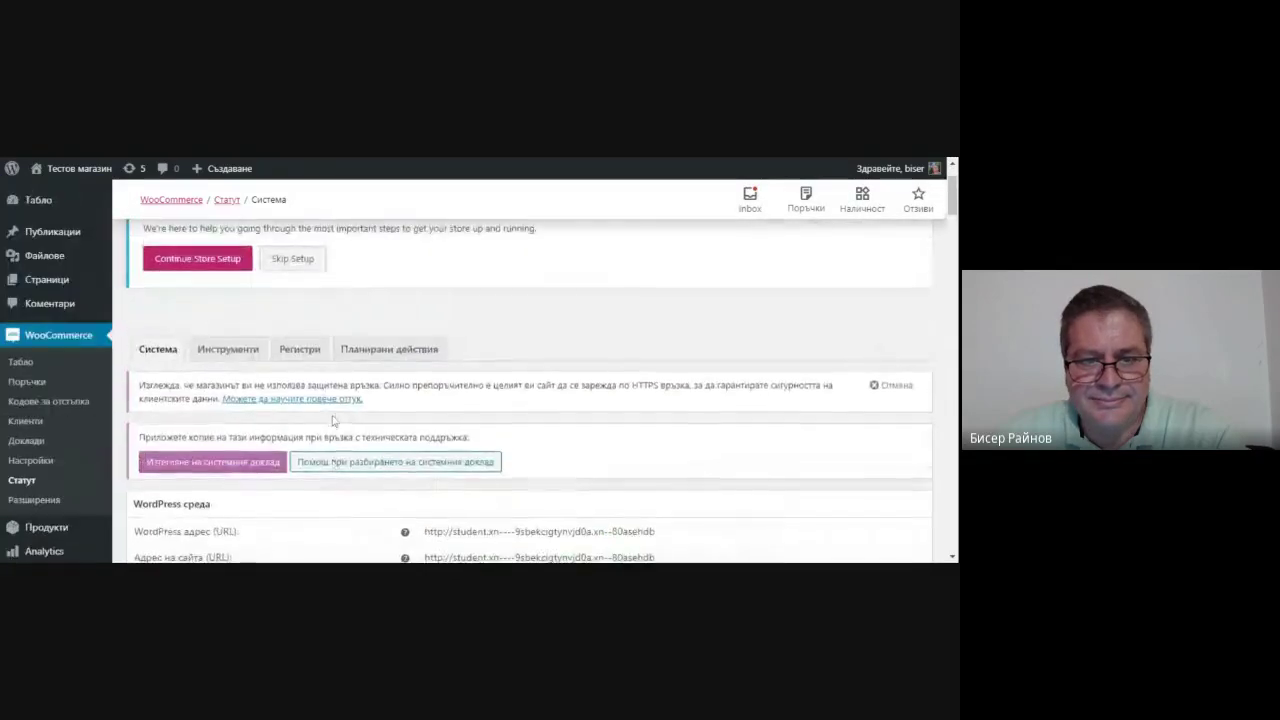
pyautogui.click(238, 352)
pyautogui.scroll(-2, 340, 386)
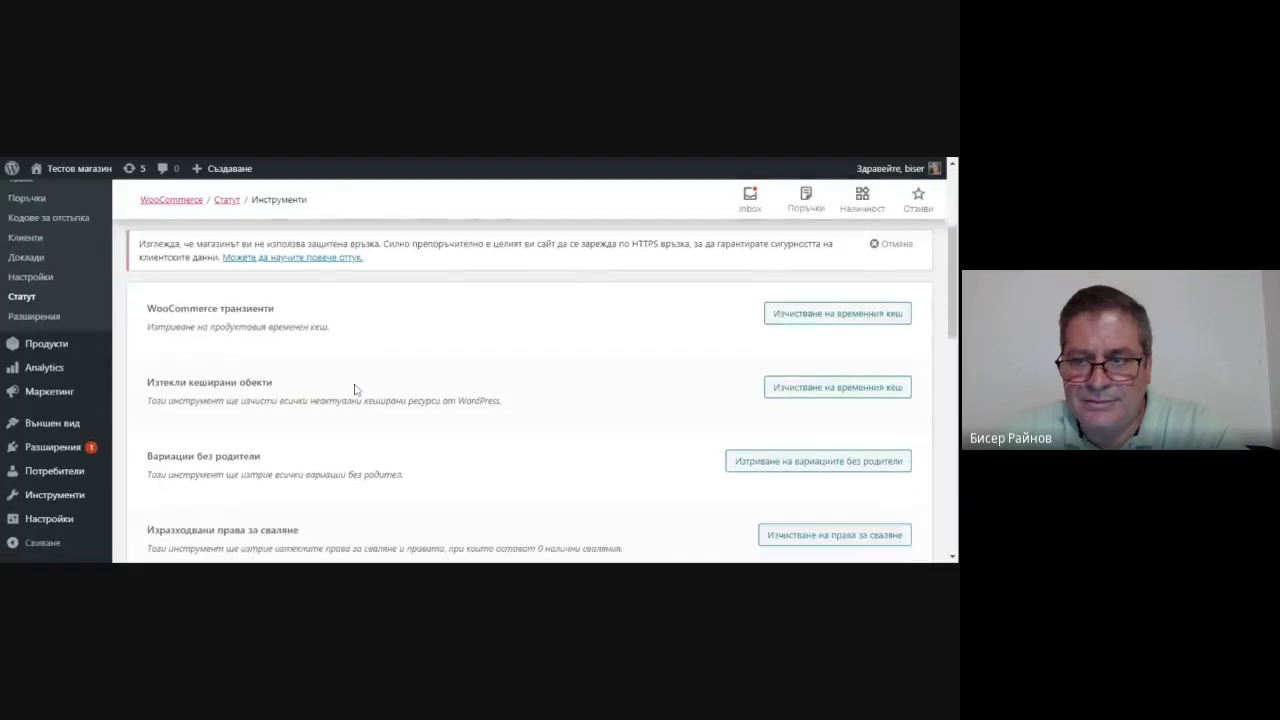
pyautogui.scroll(-1, 355, 389)
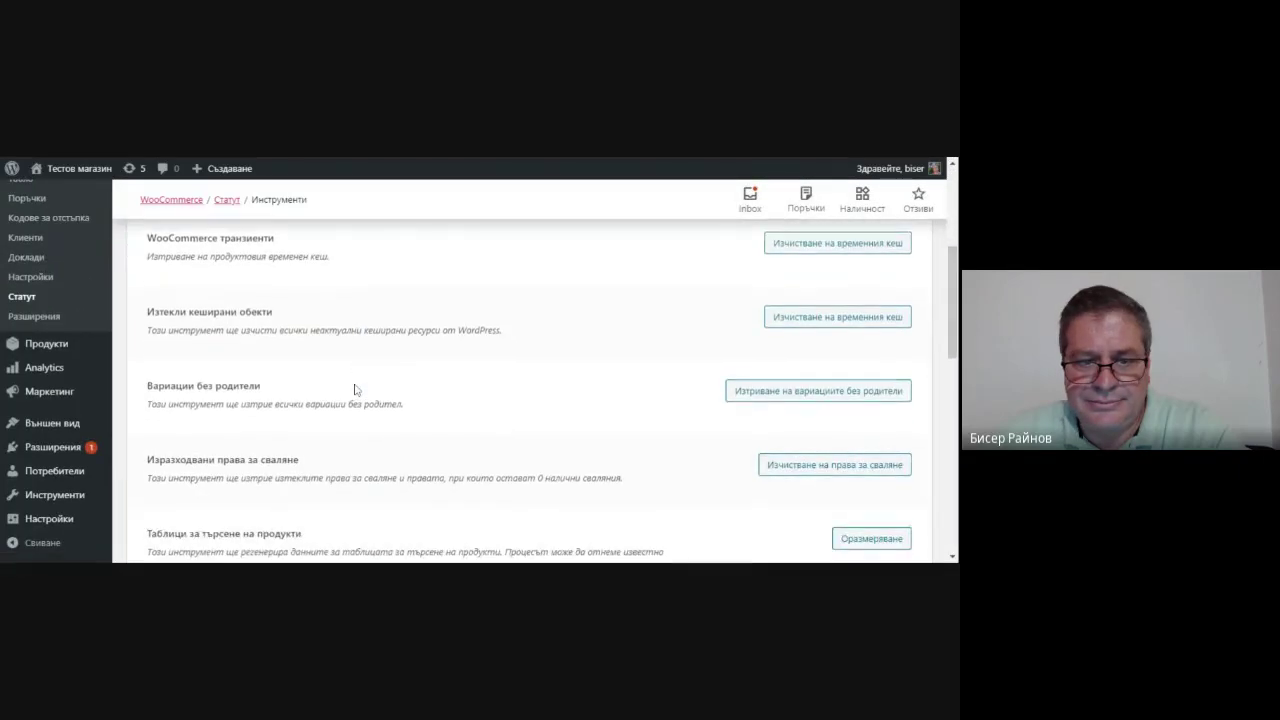
pyautogui.scroll(-1, 355, 389)
# Scroll through the rest of the tools, then open the Регистри tab showing empty test-log.log.
pyautogui.scroll(-4, 355, 390)
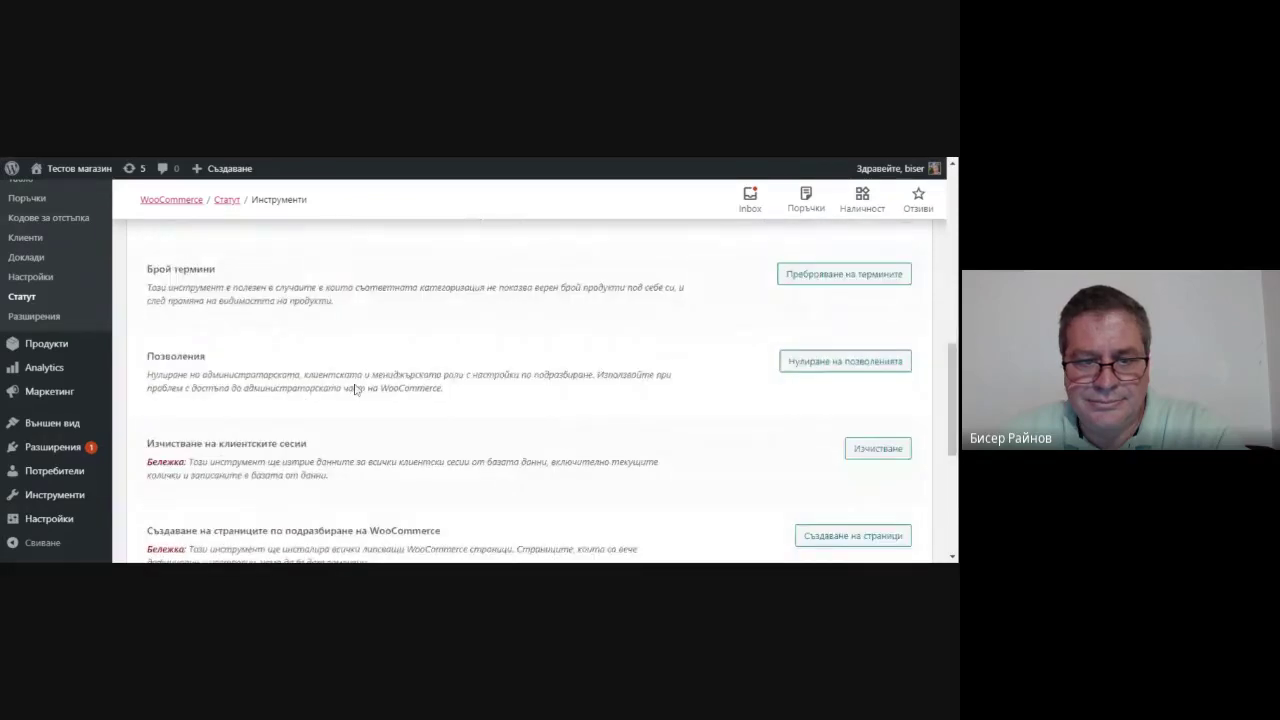
pyautogui.scroll(-1, 355, 390)
pyautogui.scroll(-2, 540, 390)
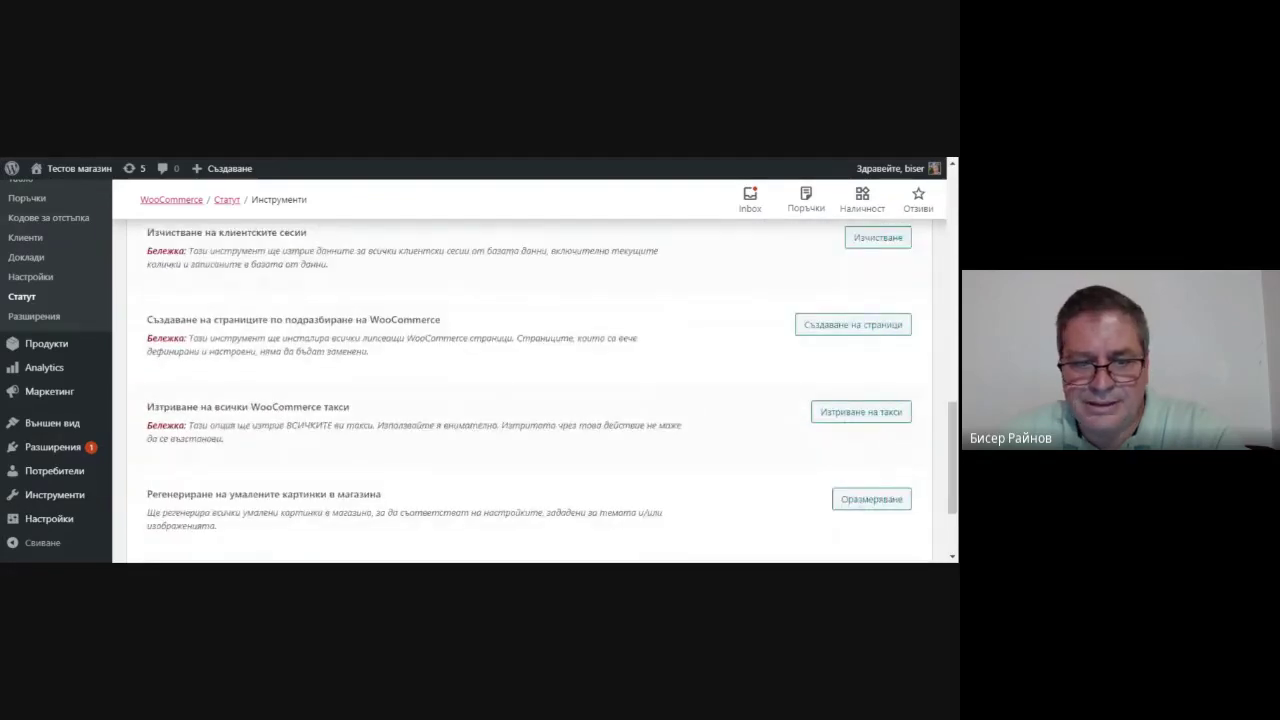
pyautogui.scroll(-2, 351, 394)
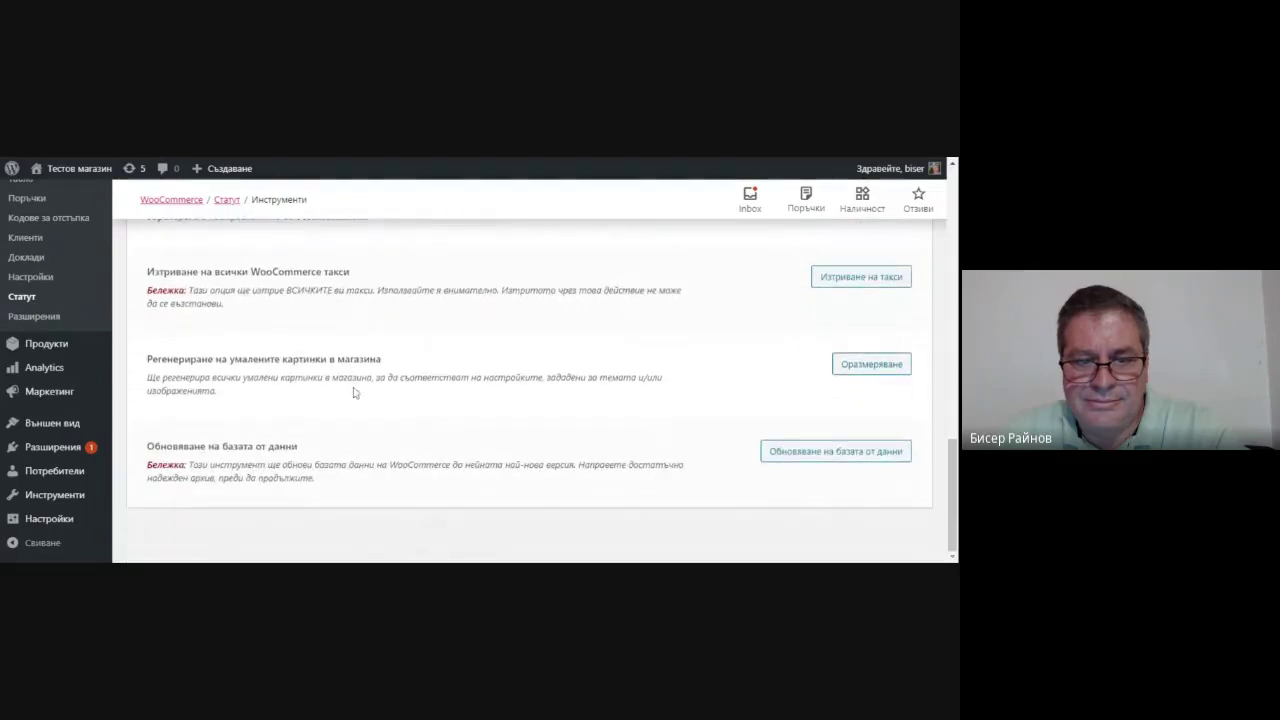
pyautogui.scroll(10, 353, 393)
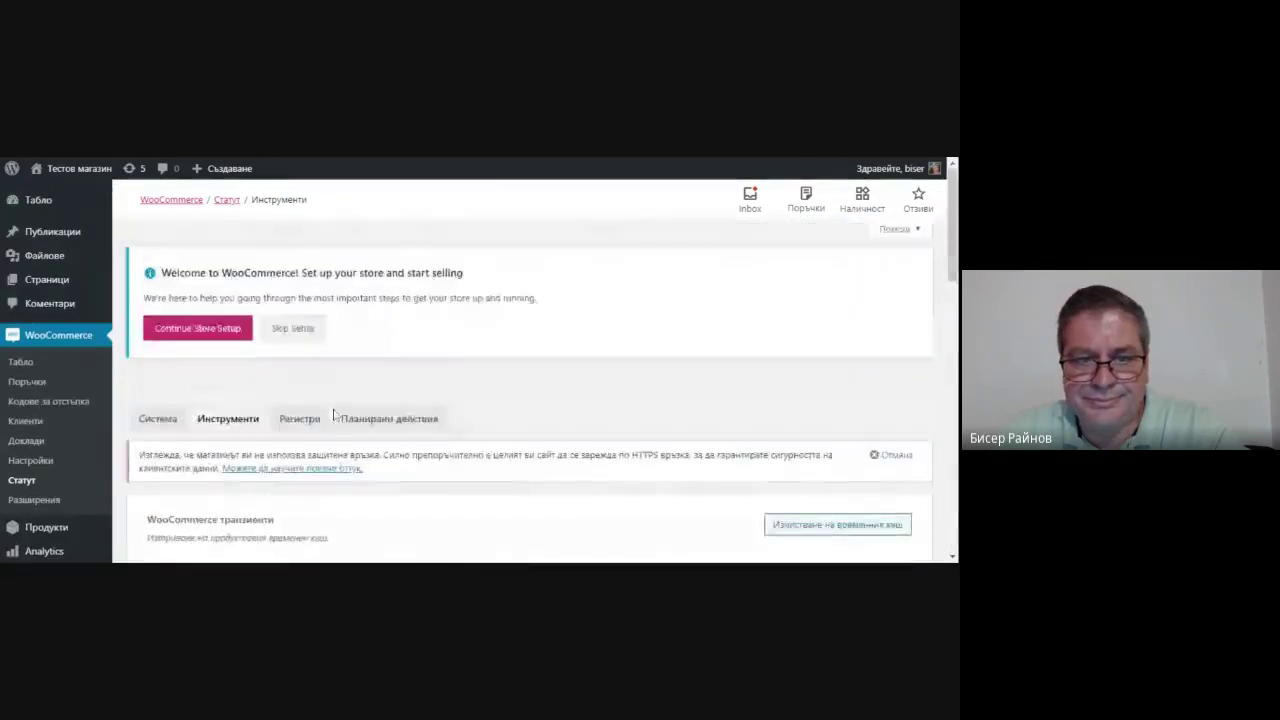
pyautogui.click(303, 424)
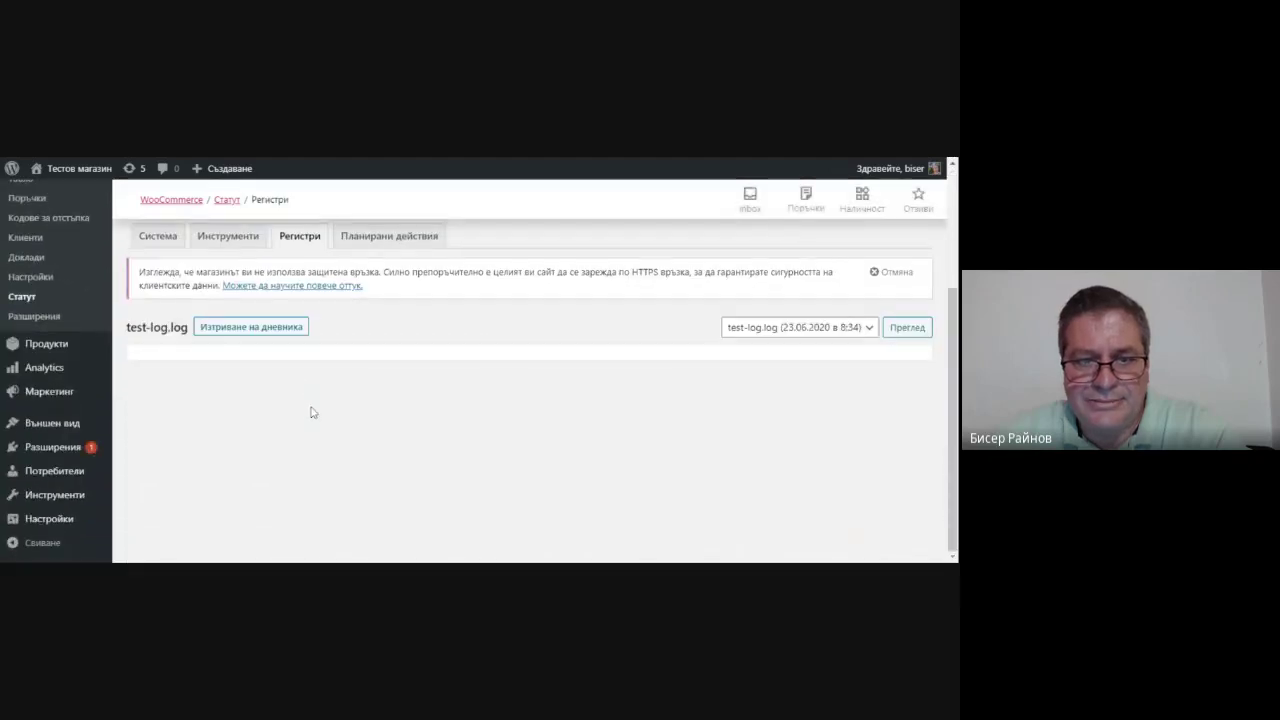
# Return to the Инструменти tab and review its transient-clearing and orphaned-variation cleanup tools.
pyautogui.scroll(3, 311, 412)
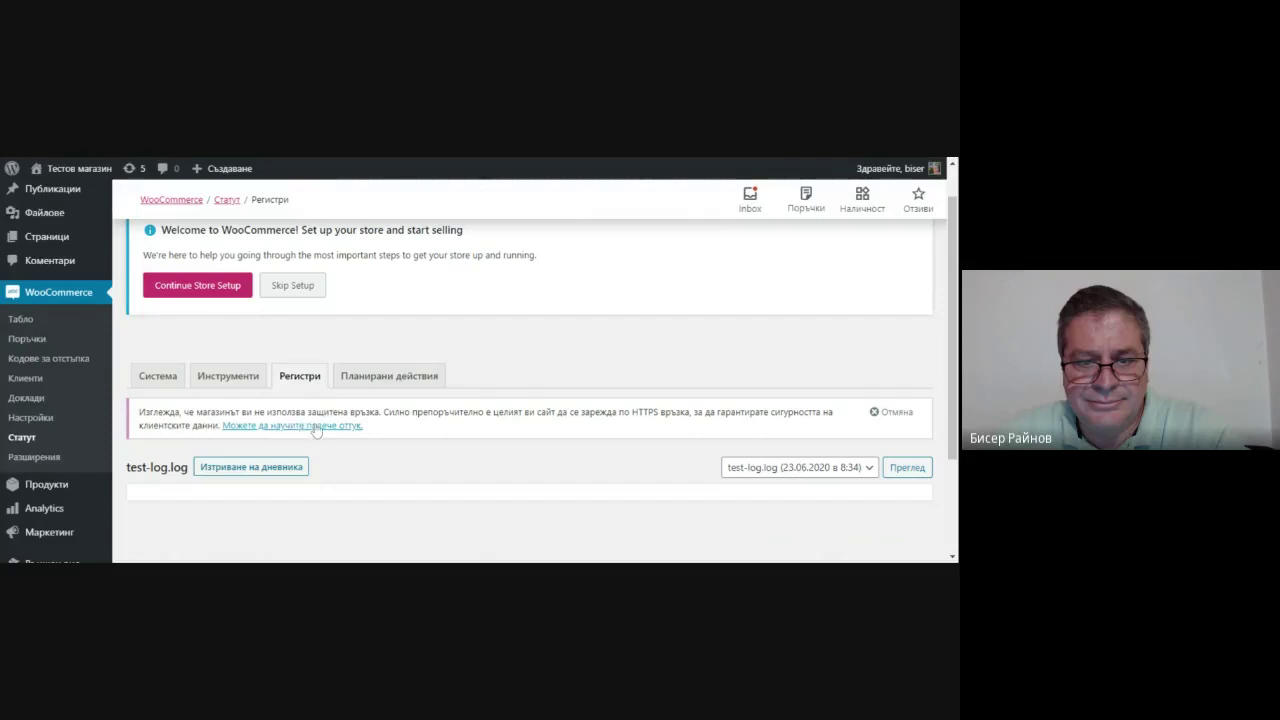
pyautogui.click(232, 378)
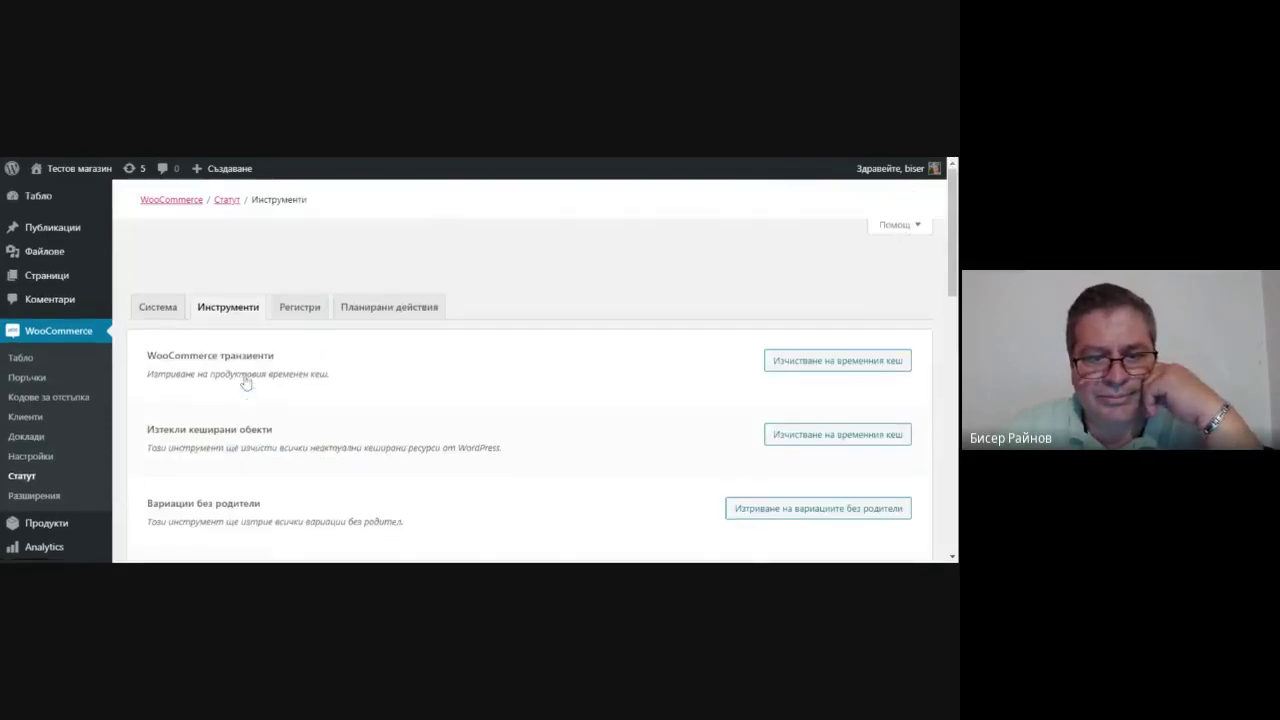
pyautogui.scroll(-1, 245, 387)
pyautogui.scroll(-2, 245, 387)
pyautogui.scroll(-4, 253, 382)
pyautogui.scroll(-10, 253, 382)
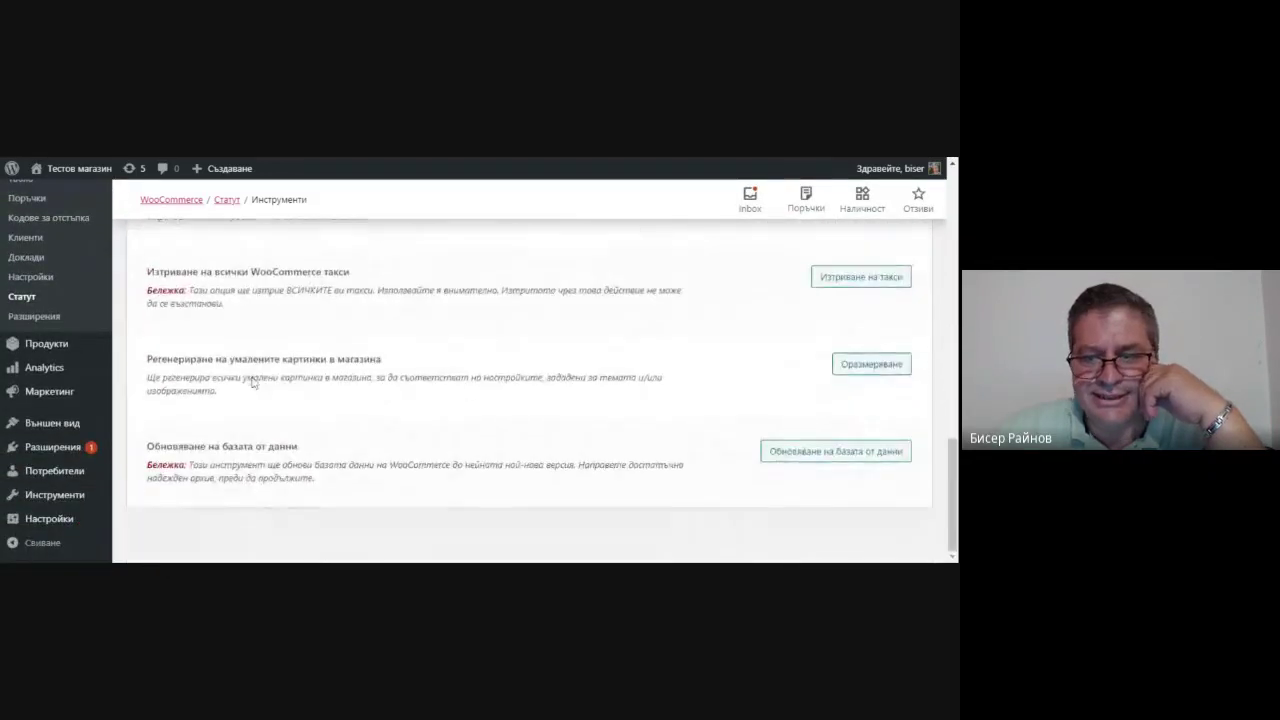
pyautogui.scroll(5, 253, 382)
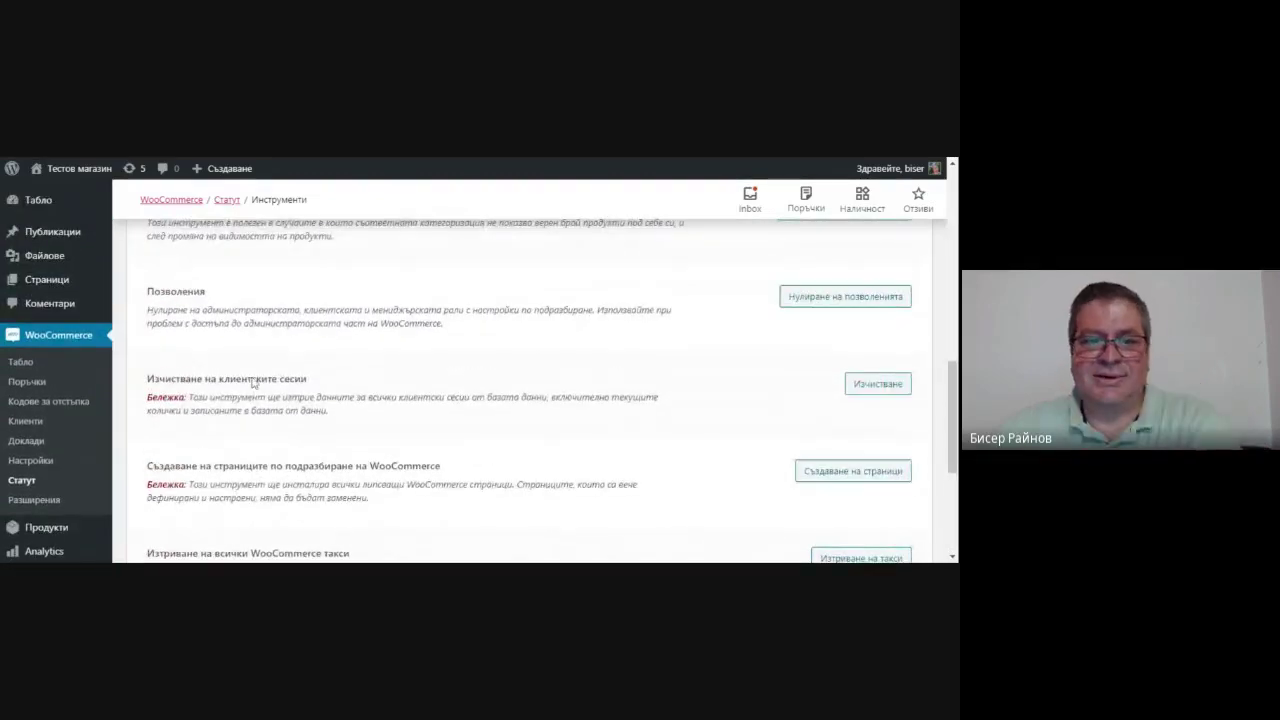
pyautogui.scroll(3, 253, 382)
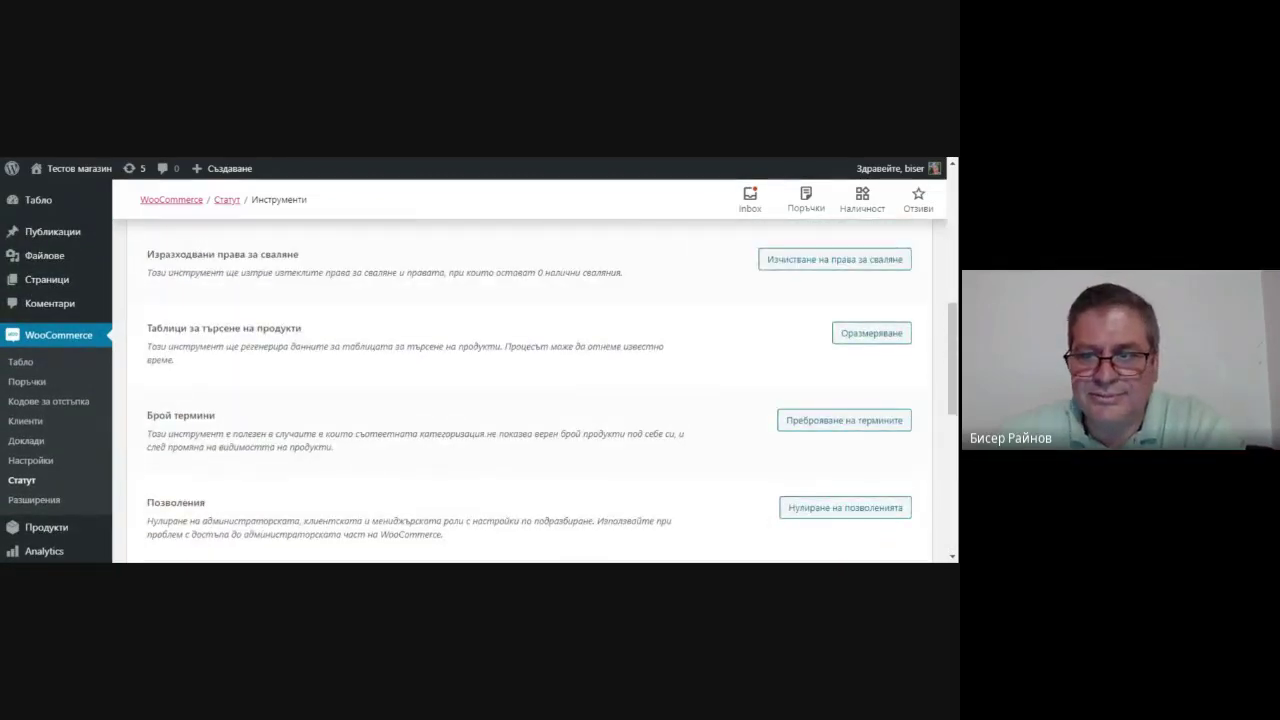
pyautogui.scroll(4, 244, 387)
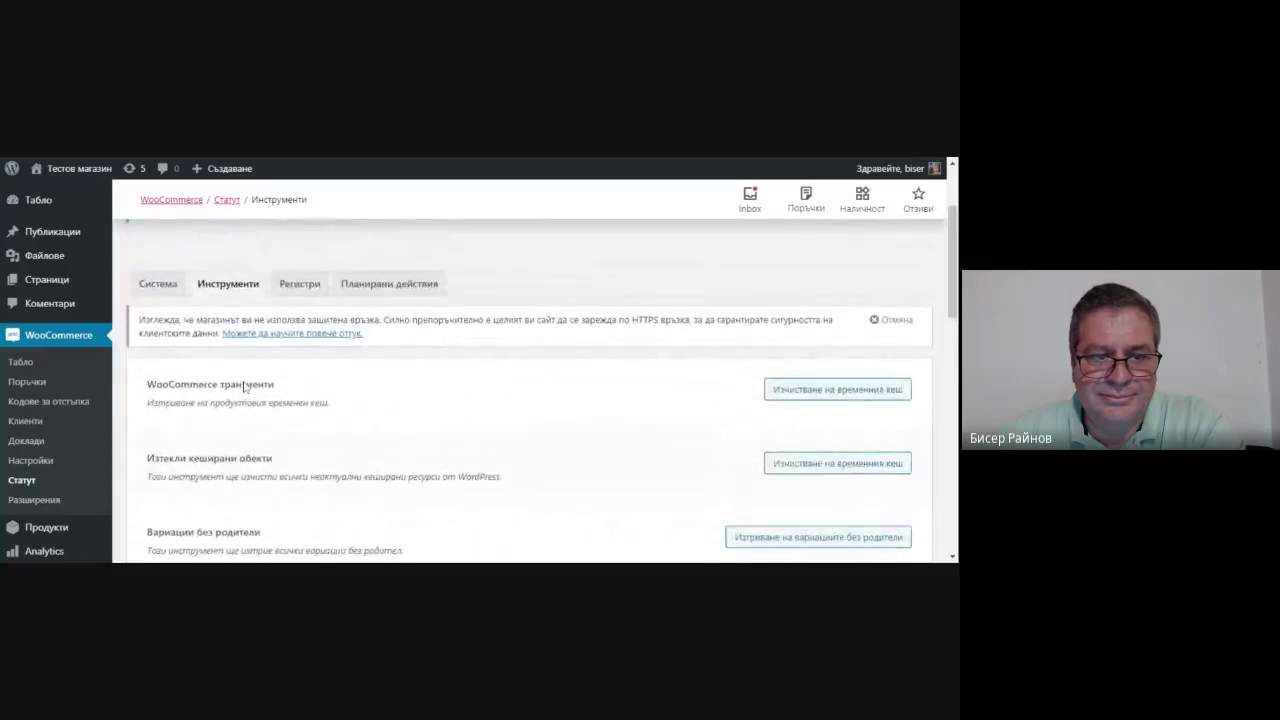
pyautogui.click(158, 287)
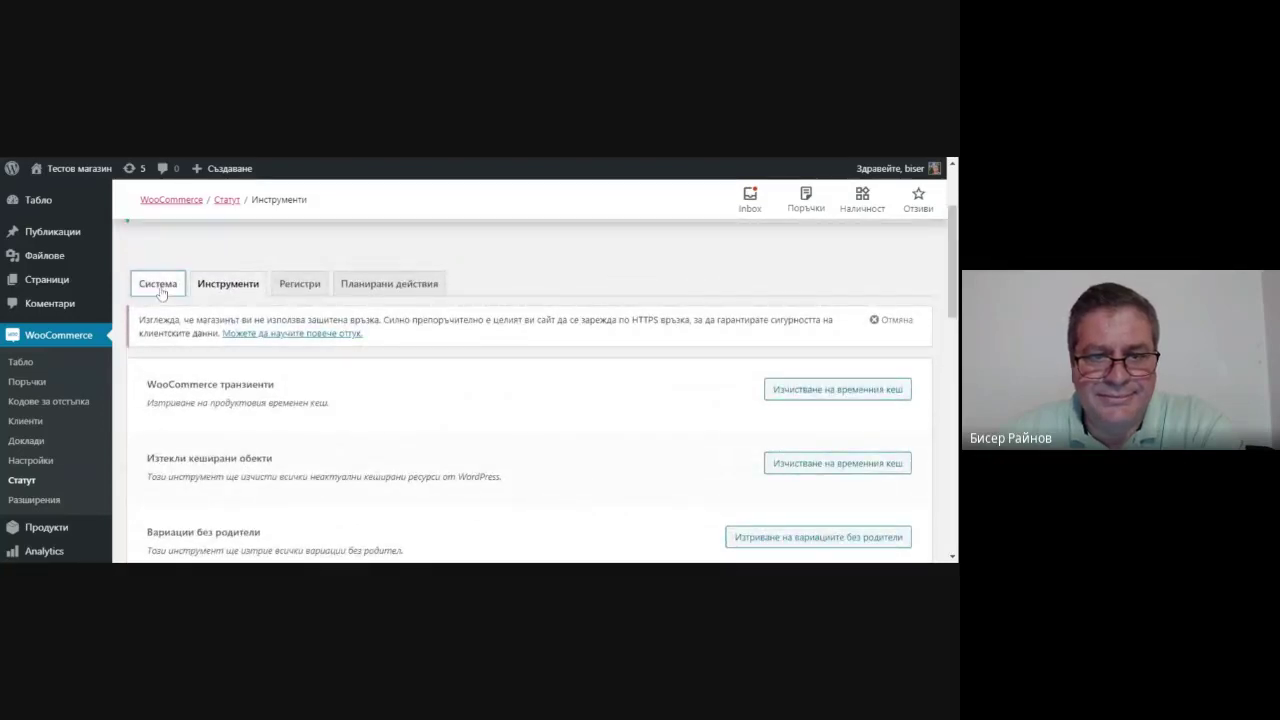
# Scroll through the Система report's WordPress environment, plugins and settings details.
pyautogui.scroll(-2, 172, 294)
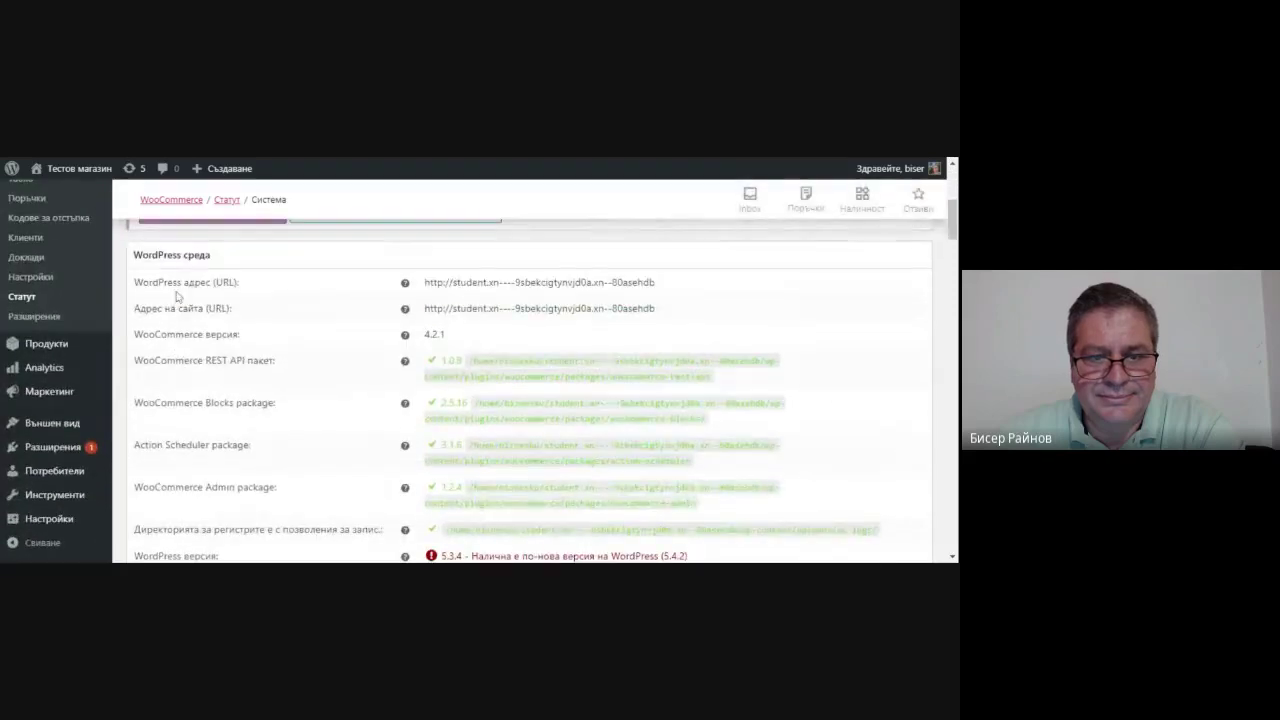
pyautogui.scroll(-3, 176, 295)
pyautogui.scroll(-5, 176, 296)
pyautogui.scroll(-7, 176, 297)
pyautogui.scroll(-7, 176, 298)
pyautogui.scroll(-2, 176, 299)
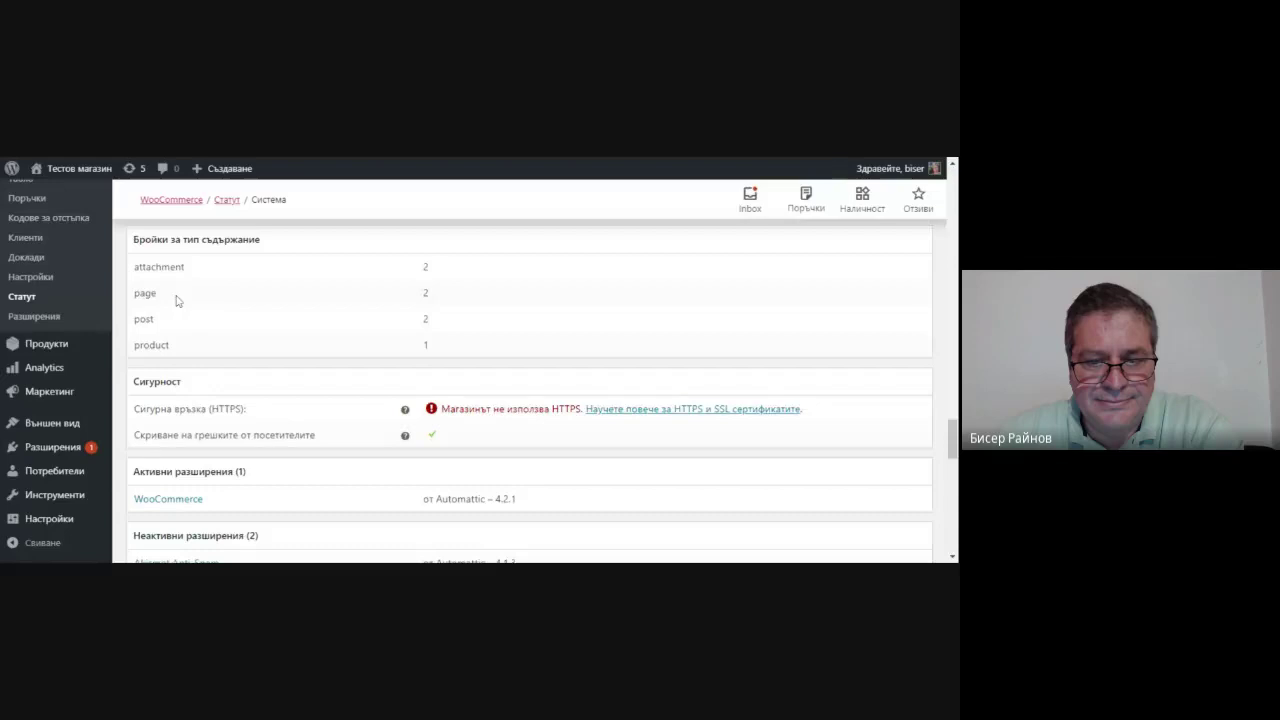
pyautogui.scroll(-1, 176, 300)
pyautogui.scroll(-2, 176, 300)
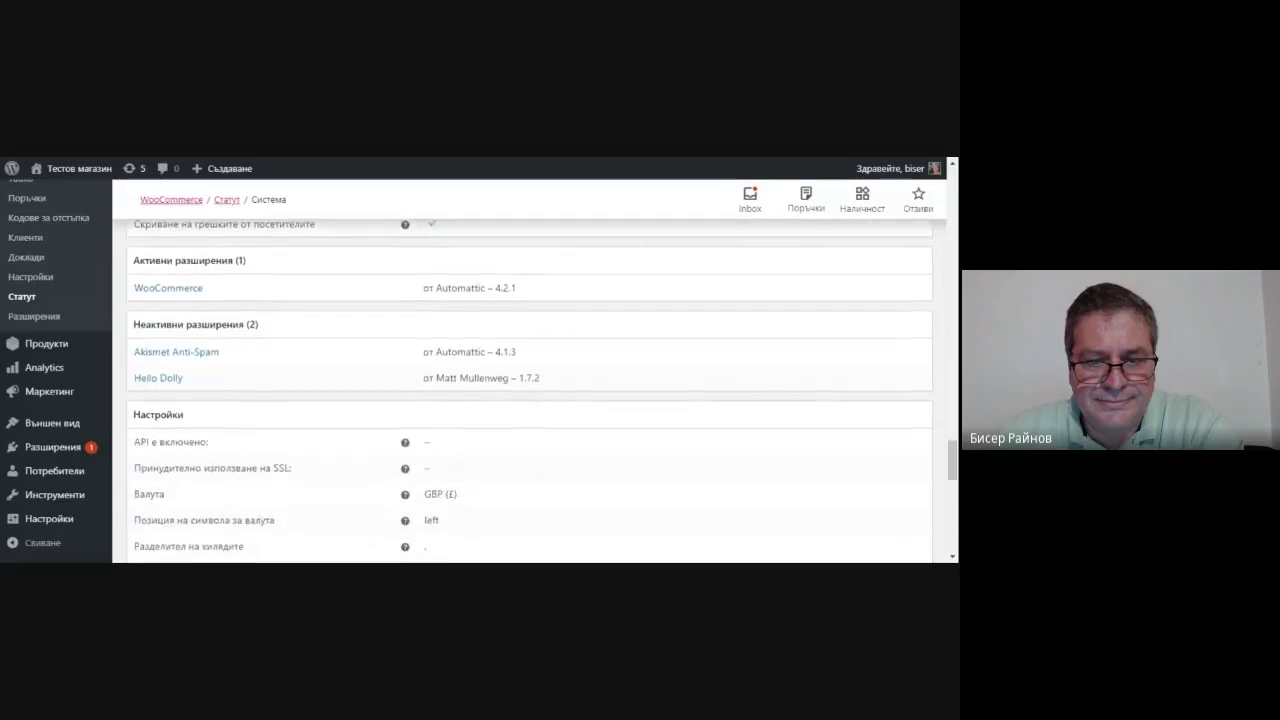
pyautogui.scroll(-3, 530, 395)
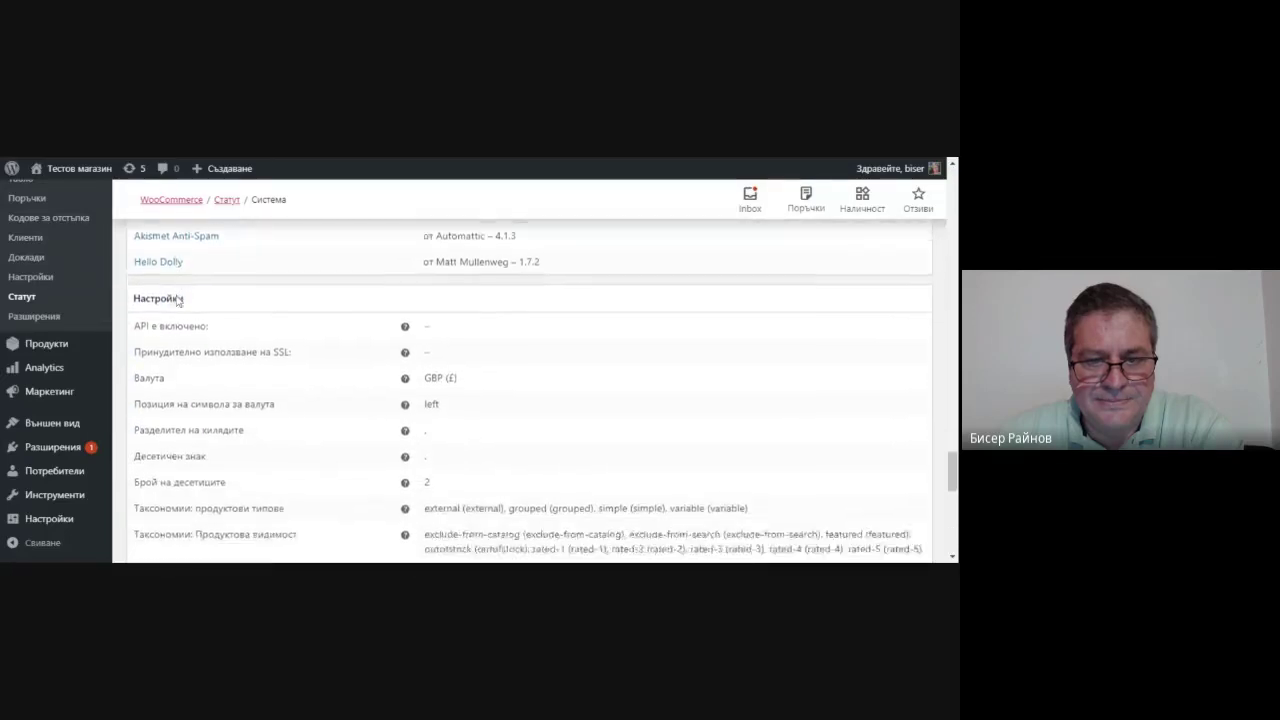
pyautogui.scroll(-8, 176, 300)
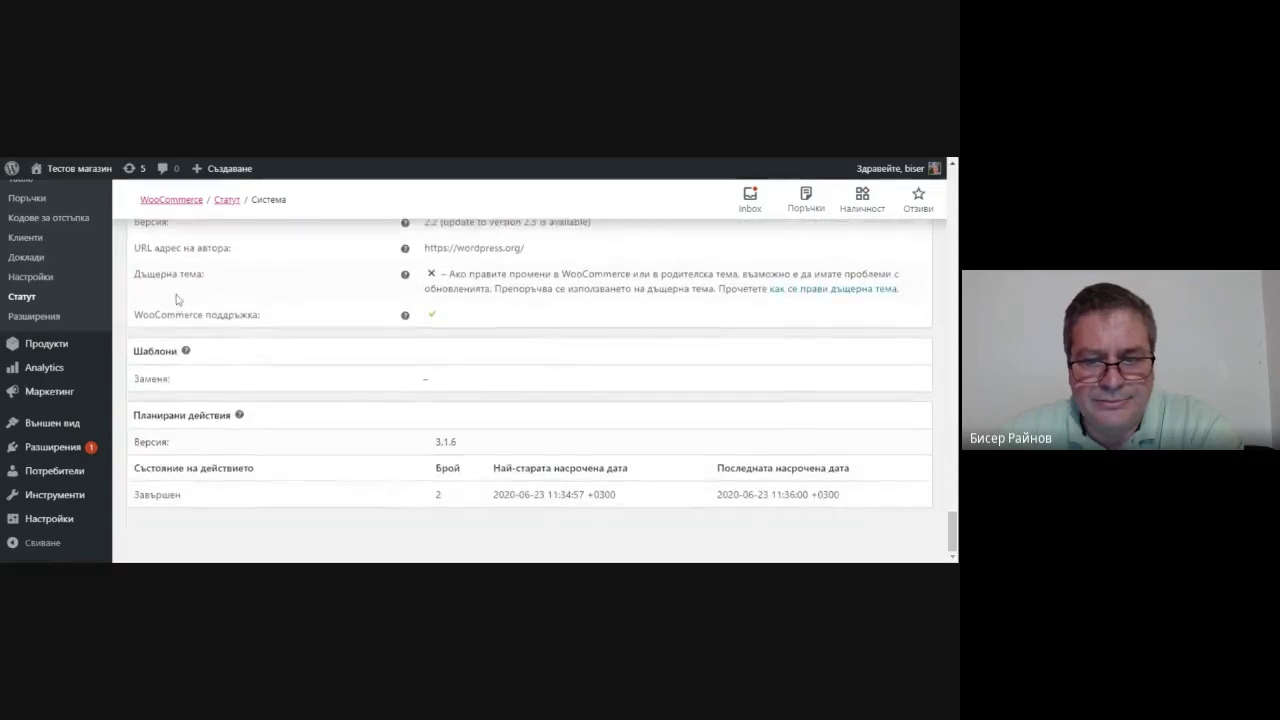
pyautogui.scroll(10, 176, 300)
pyautogui.scroll(10, 116, 382)
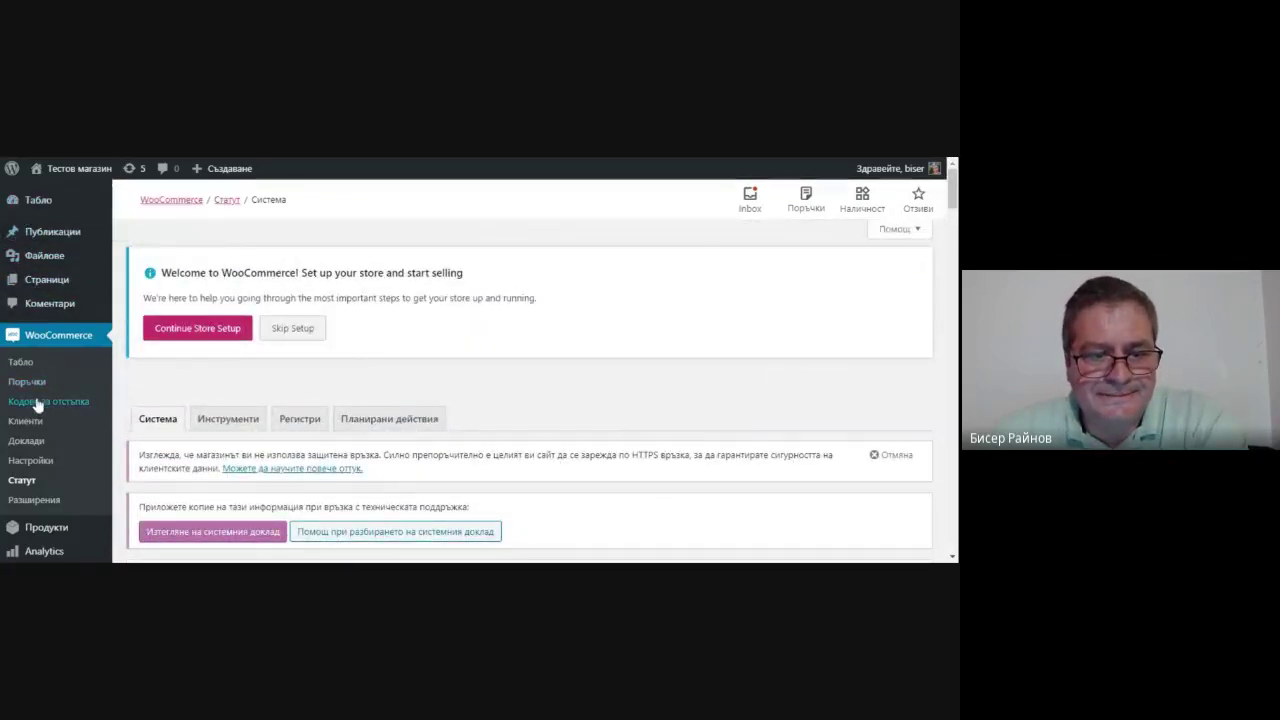
pyautogui.scroll(-2, 40, 405)
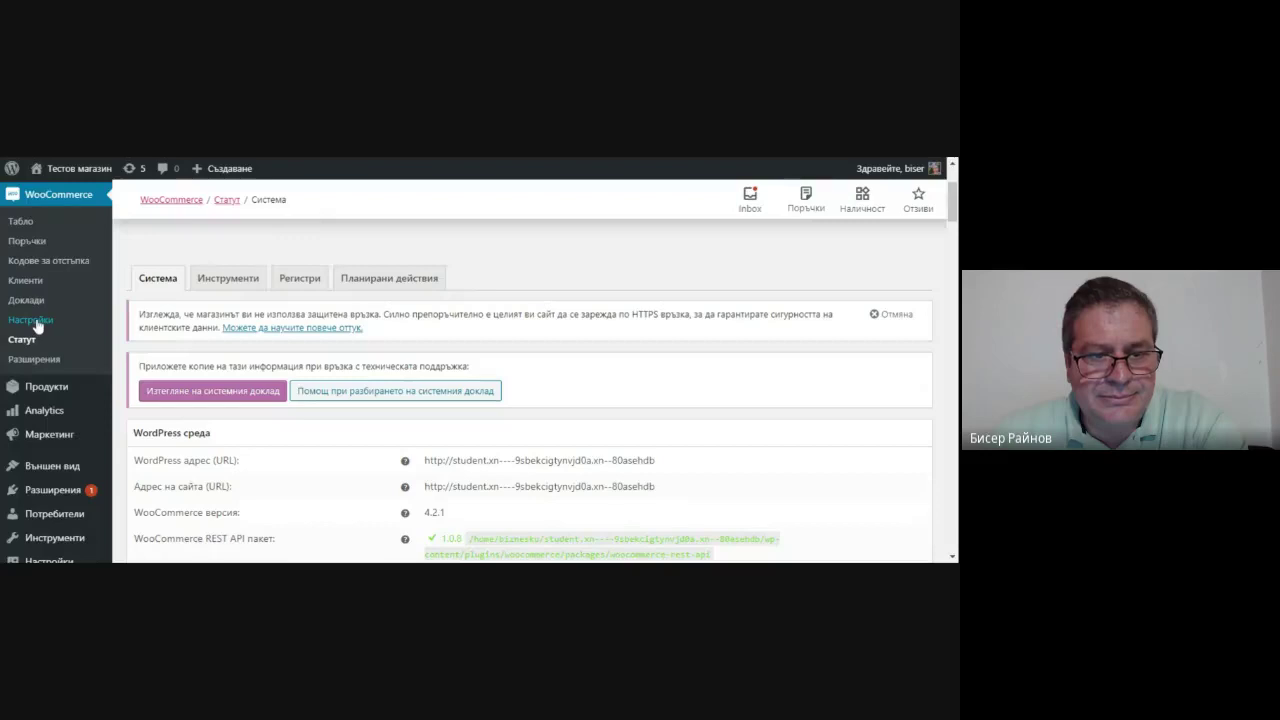
pyautogui.click(37, 325)
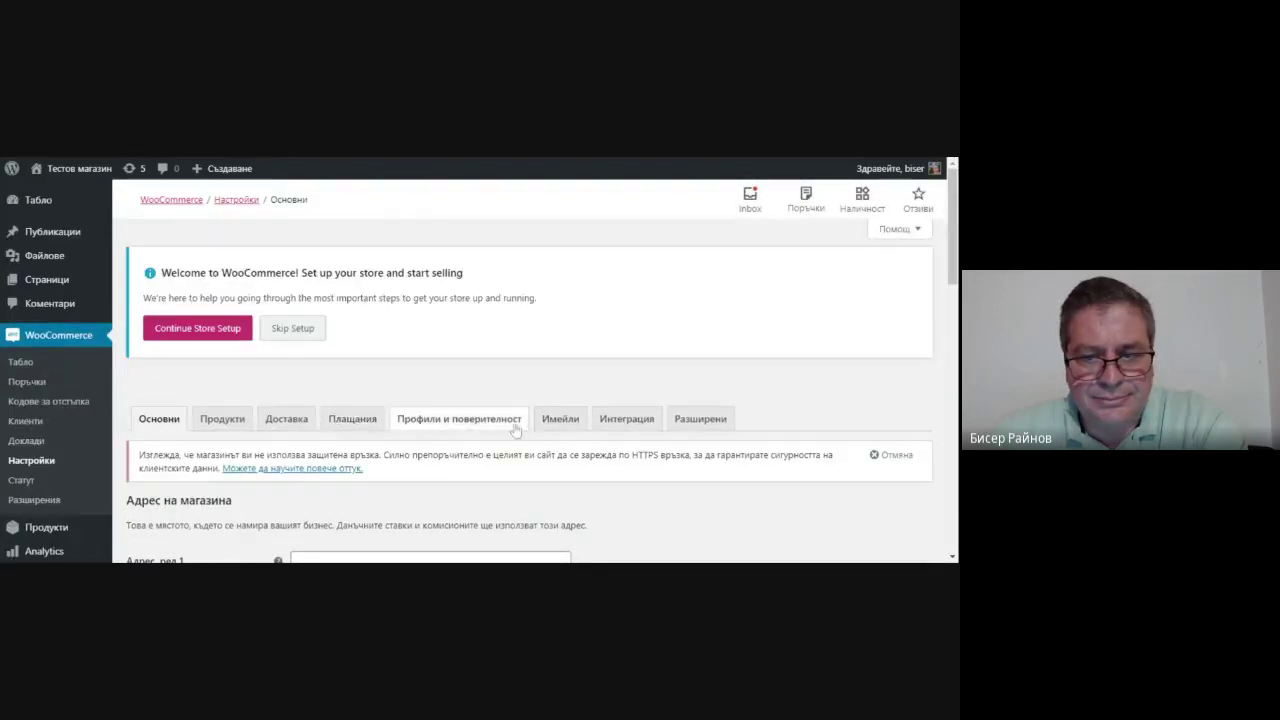
# Review the Продукти settings tab: shop page, add-to-cart behaviour and review options.
pyautogui.click(222, 420)
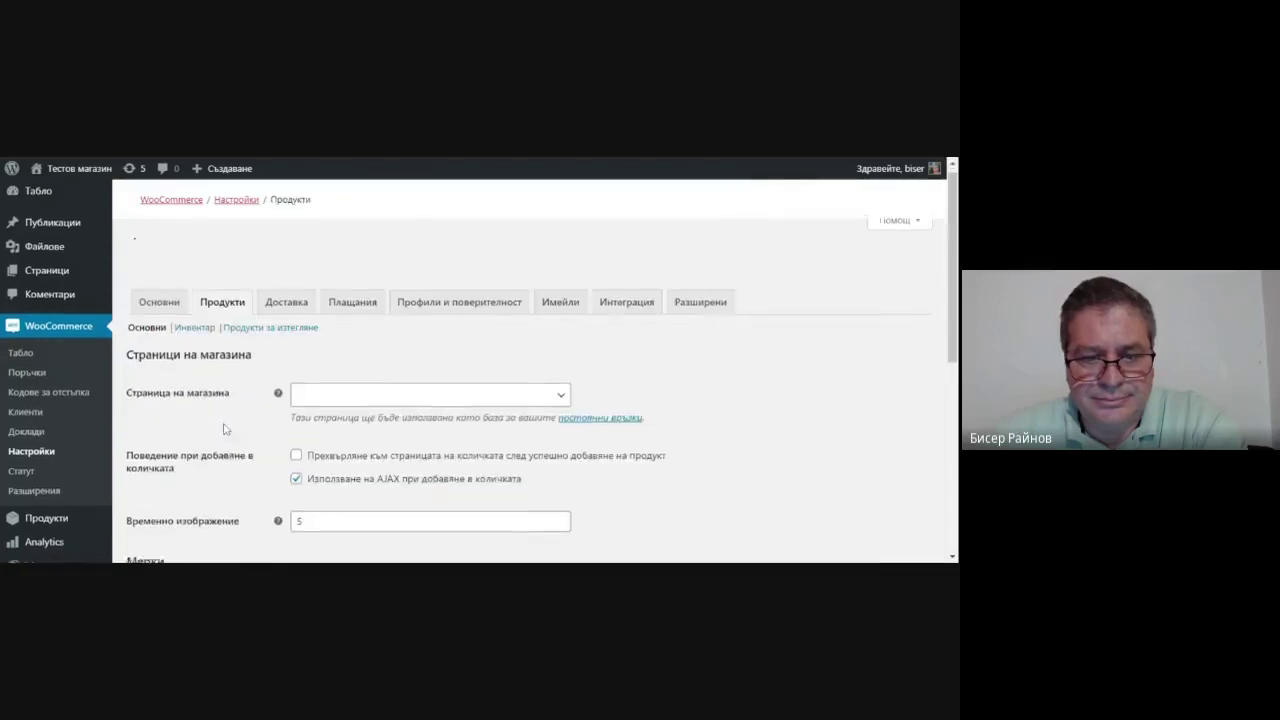
pyautogui.scroll(-5, 227, 422)
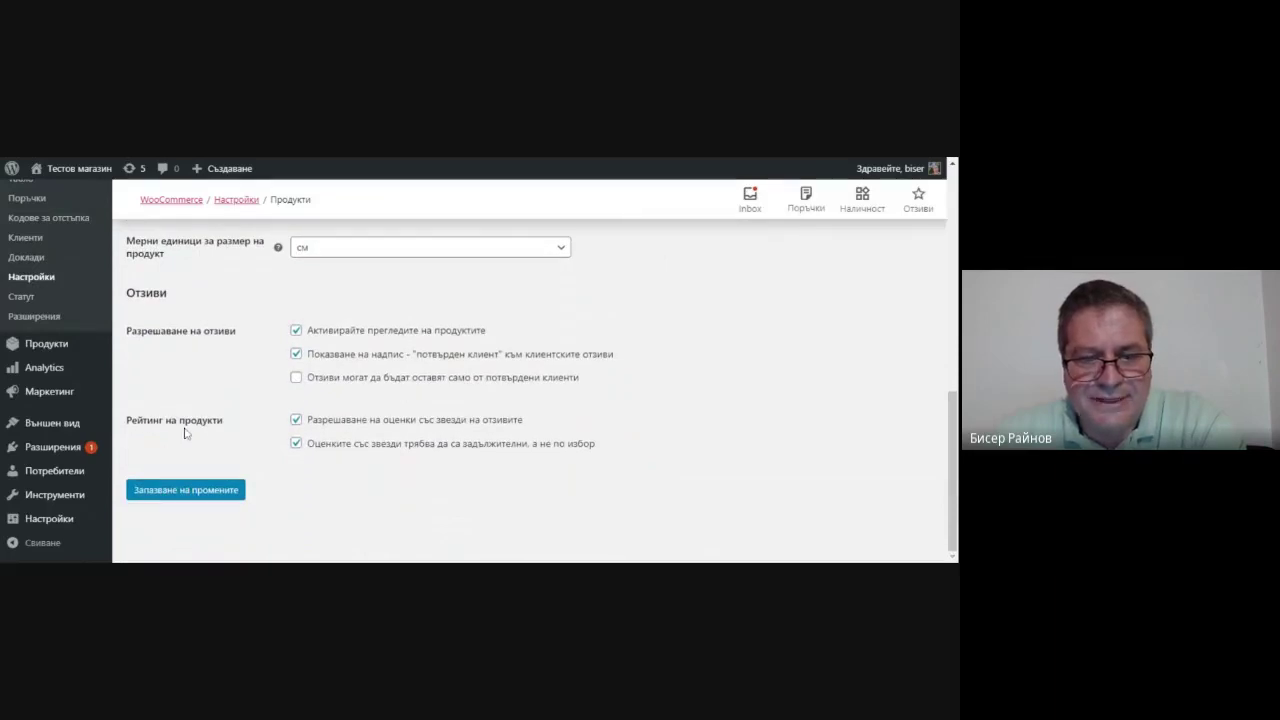
pyautogui.scroll(6, 185, 432)
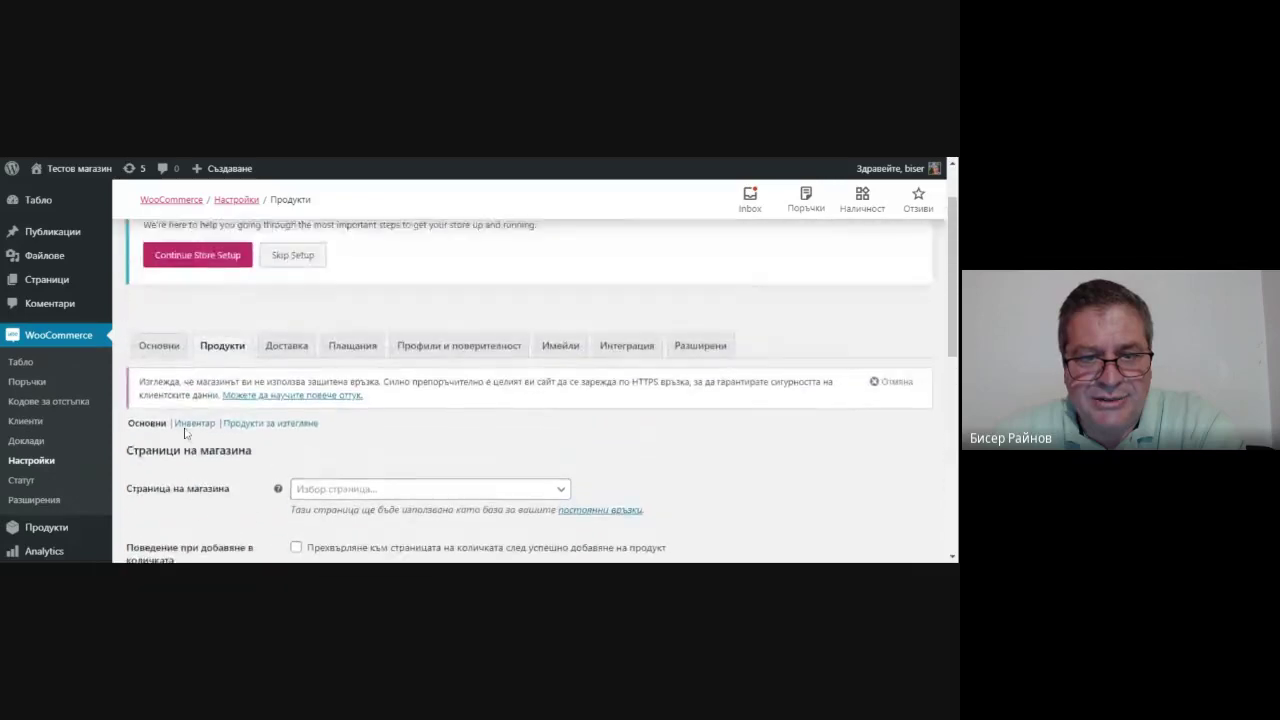
pyautogui.scroll(1, 185, 432)
pyautogui.scroll(-1, 185, 432)
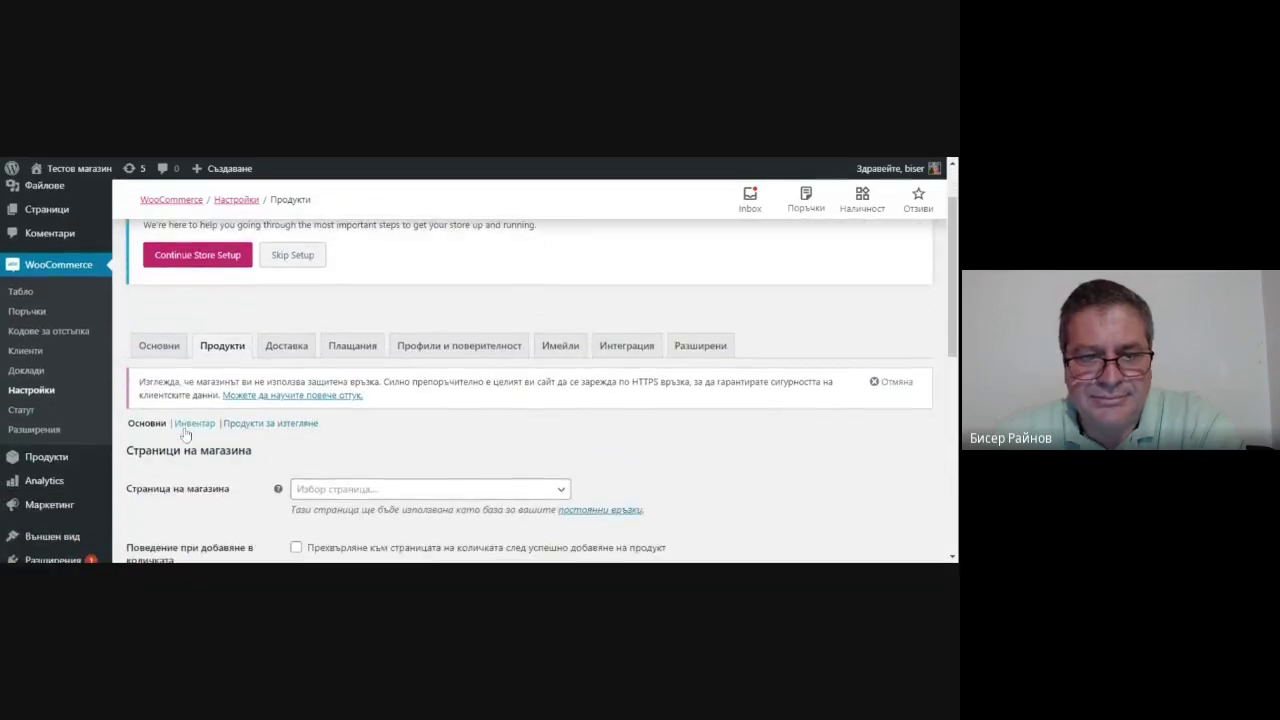
pyautogui.scroll(-1, 185, 432)
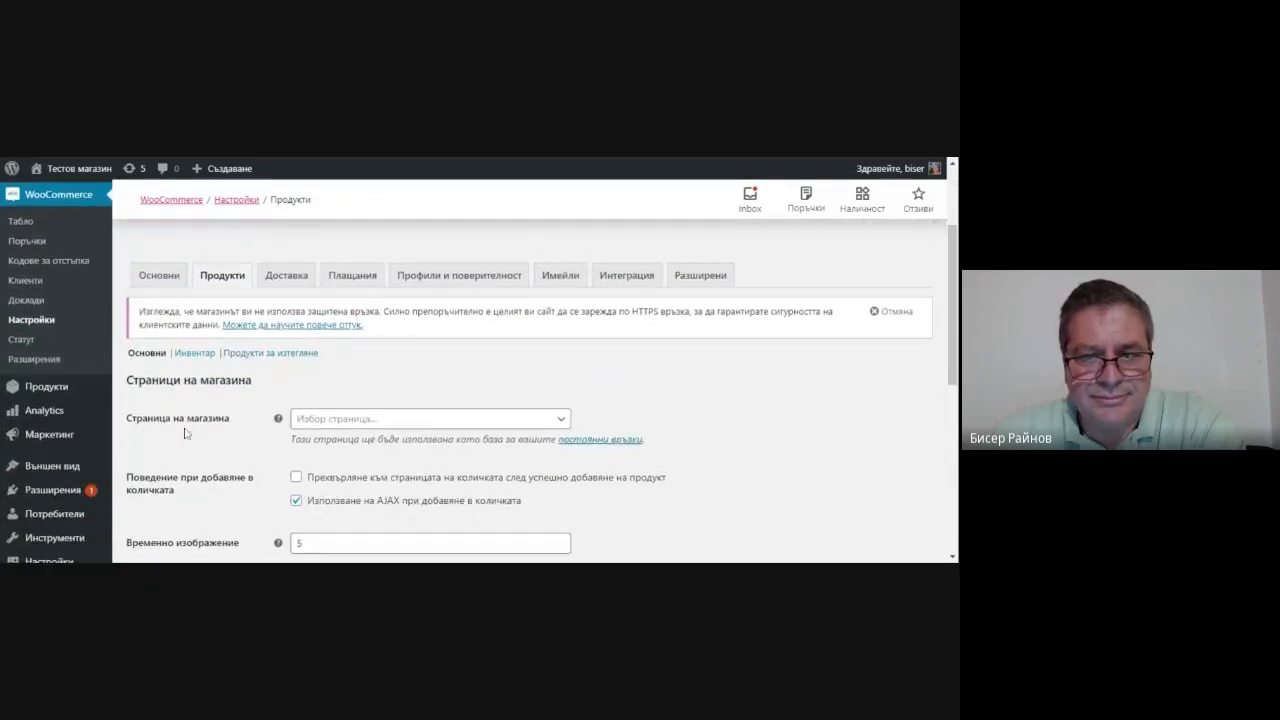
pyautogui.scroll(1, 185, 432)
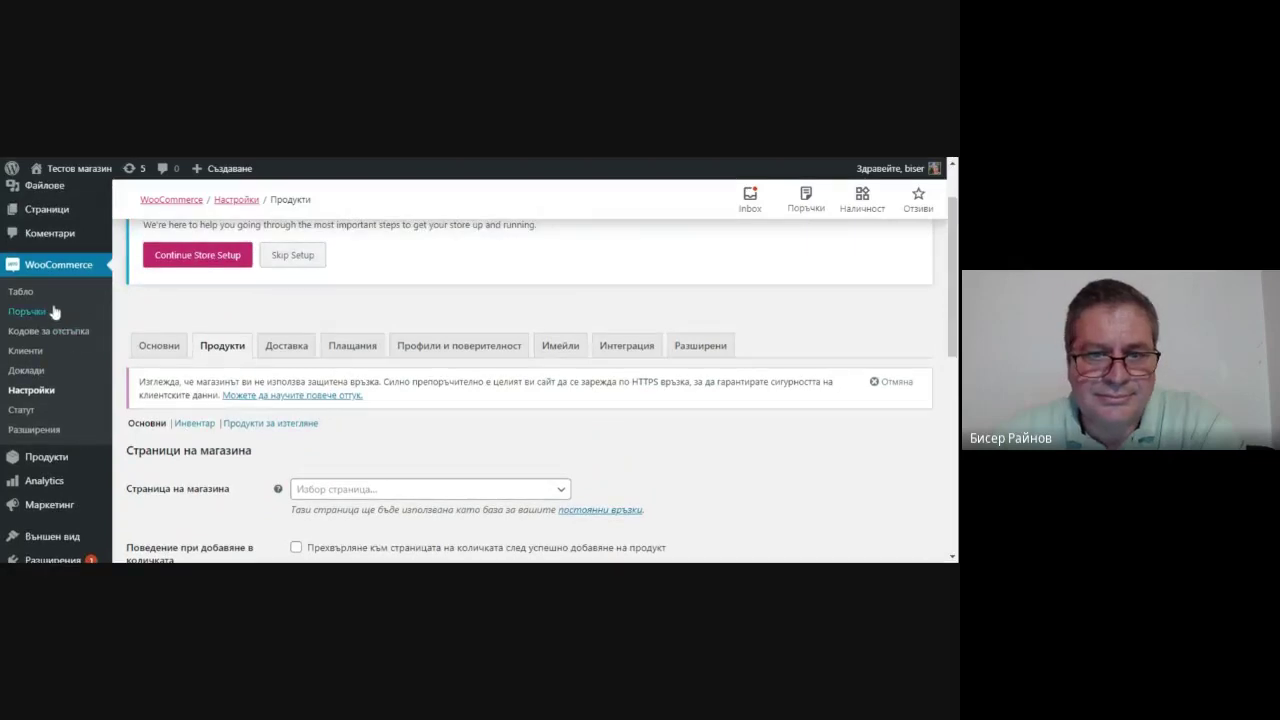
# Browse the WooCommerce Extensions catalogue of paid add-ons like Subscriptions, Bookings and Memberships.
pyautogui.click(33, 430)
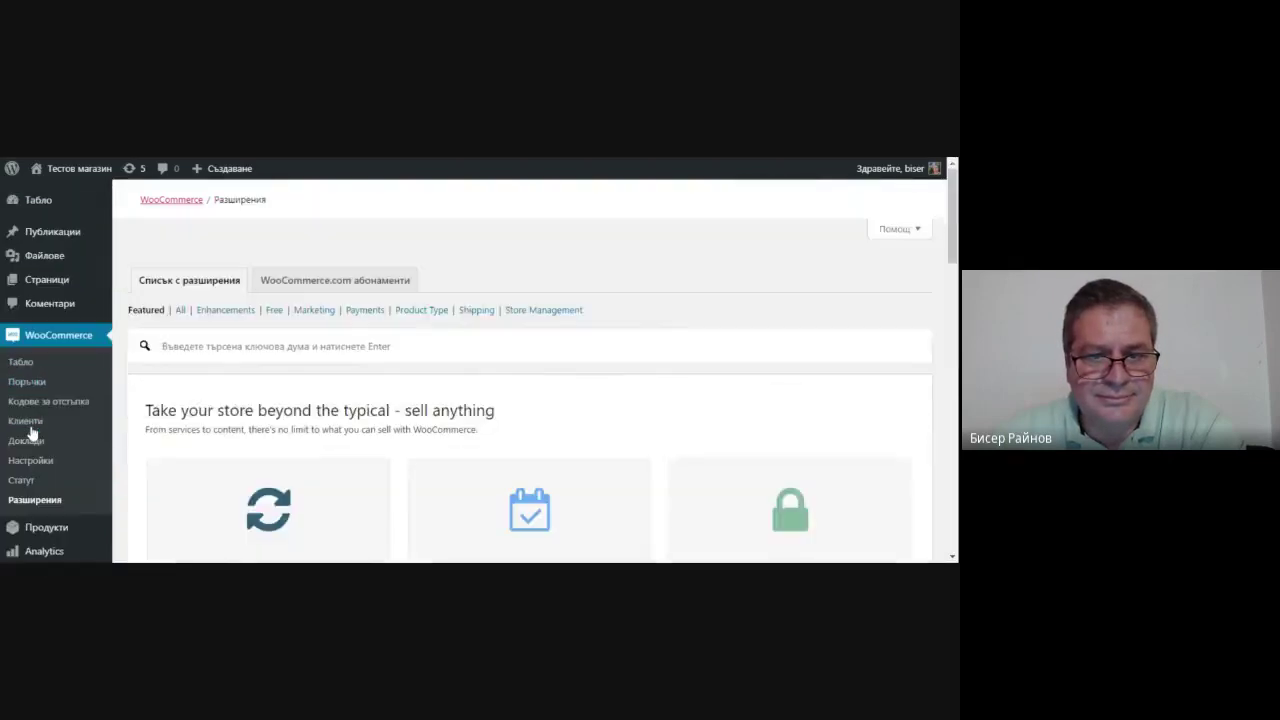
pyautogui.scroll(-3, 298, 397)
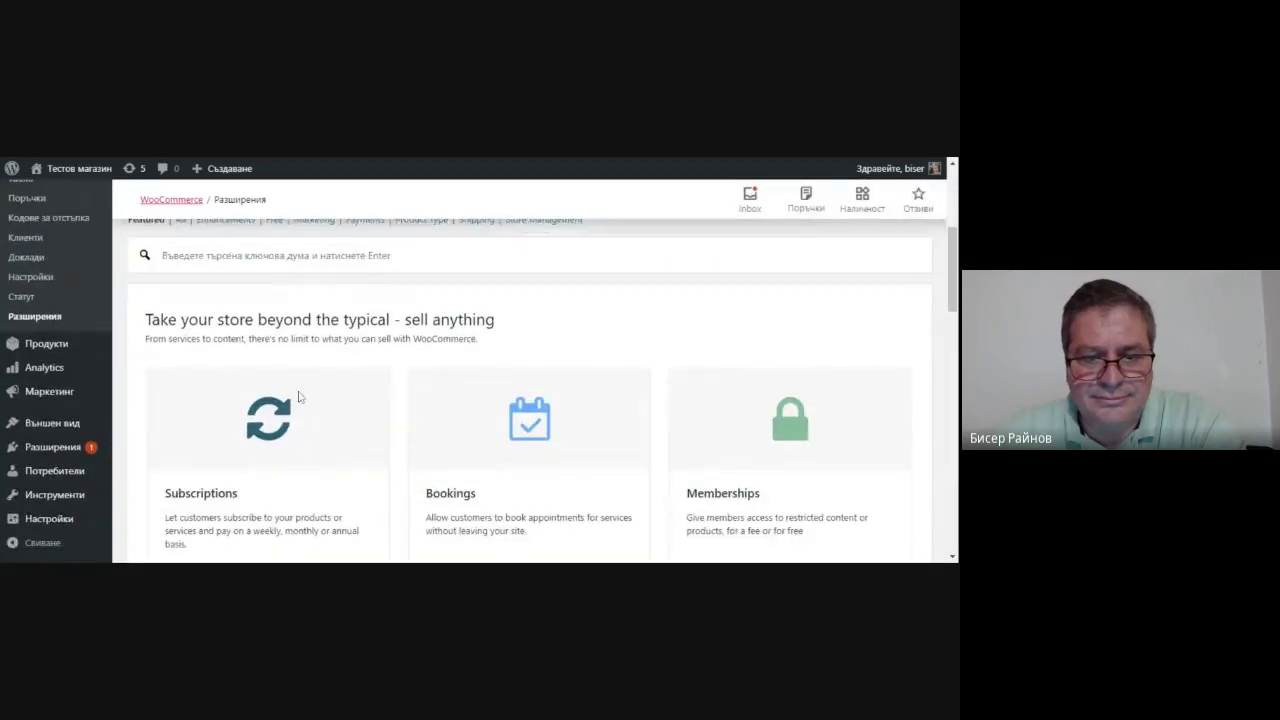
pyautogui.scroll(-5, 298, 397)
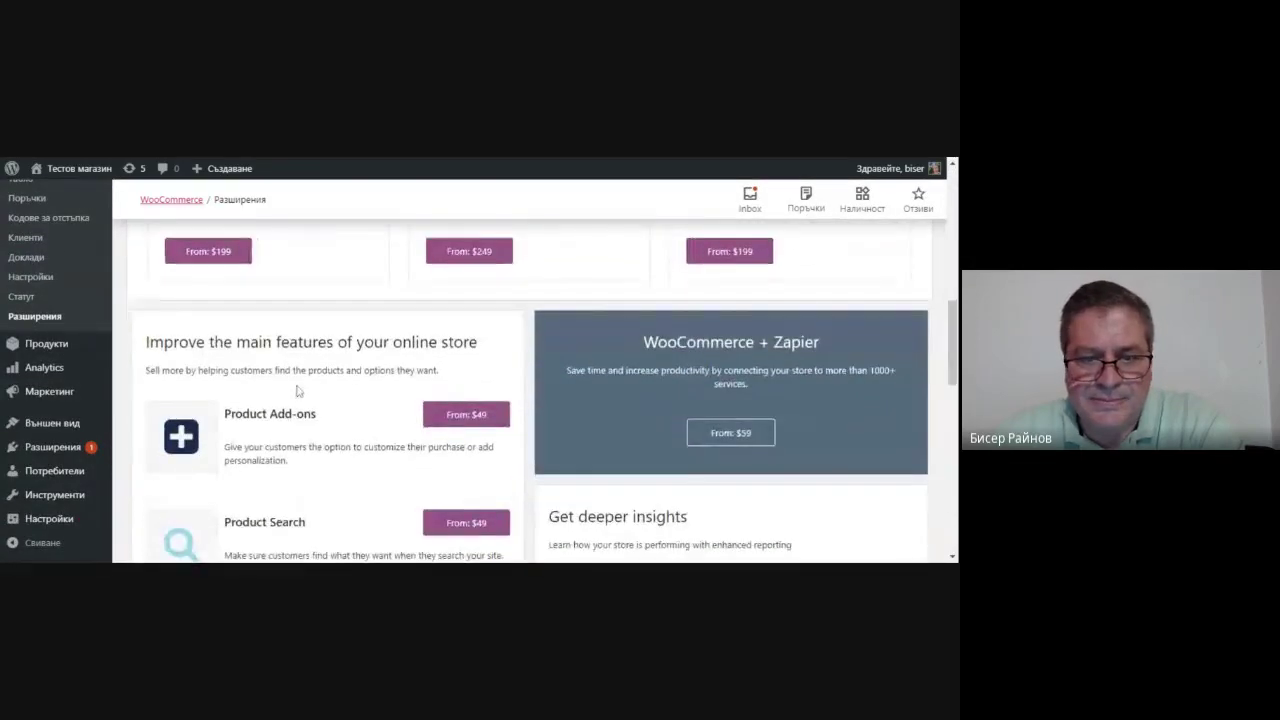
pyautogui.scroll(-10, 297, 391)
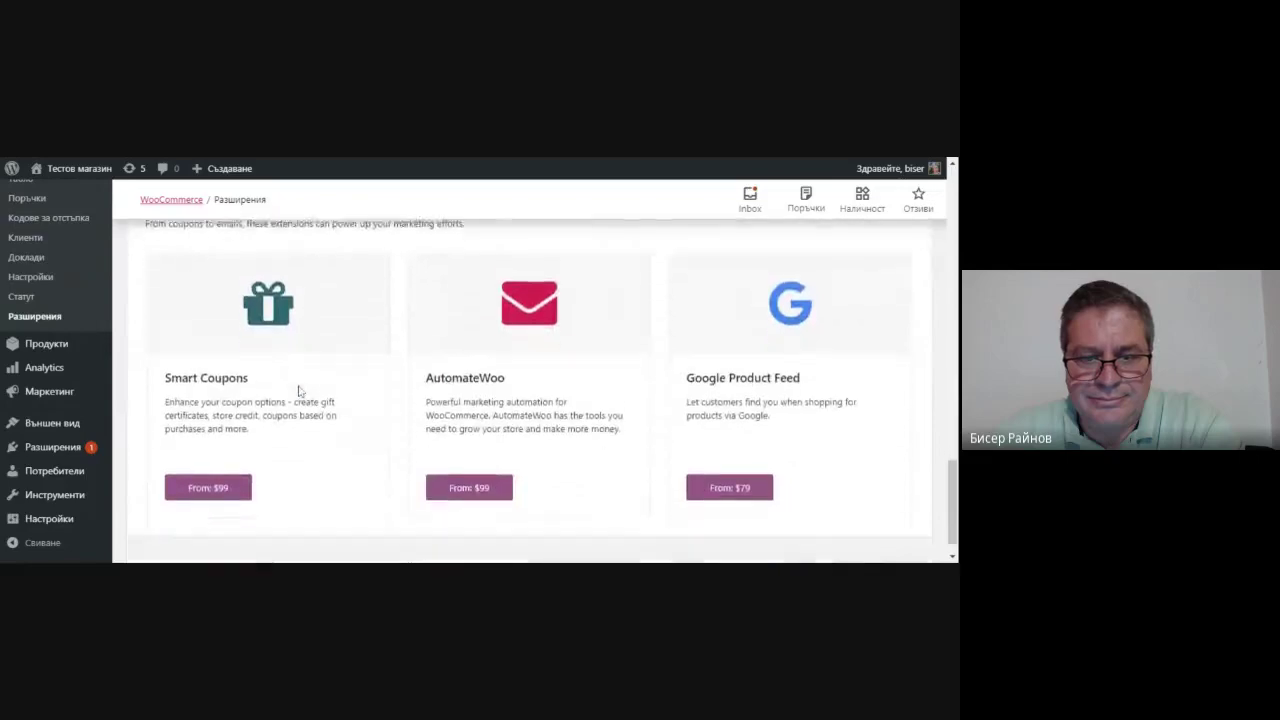
pyautogui.scroll(15, 298, 391)
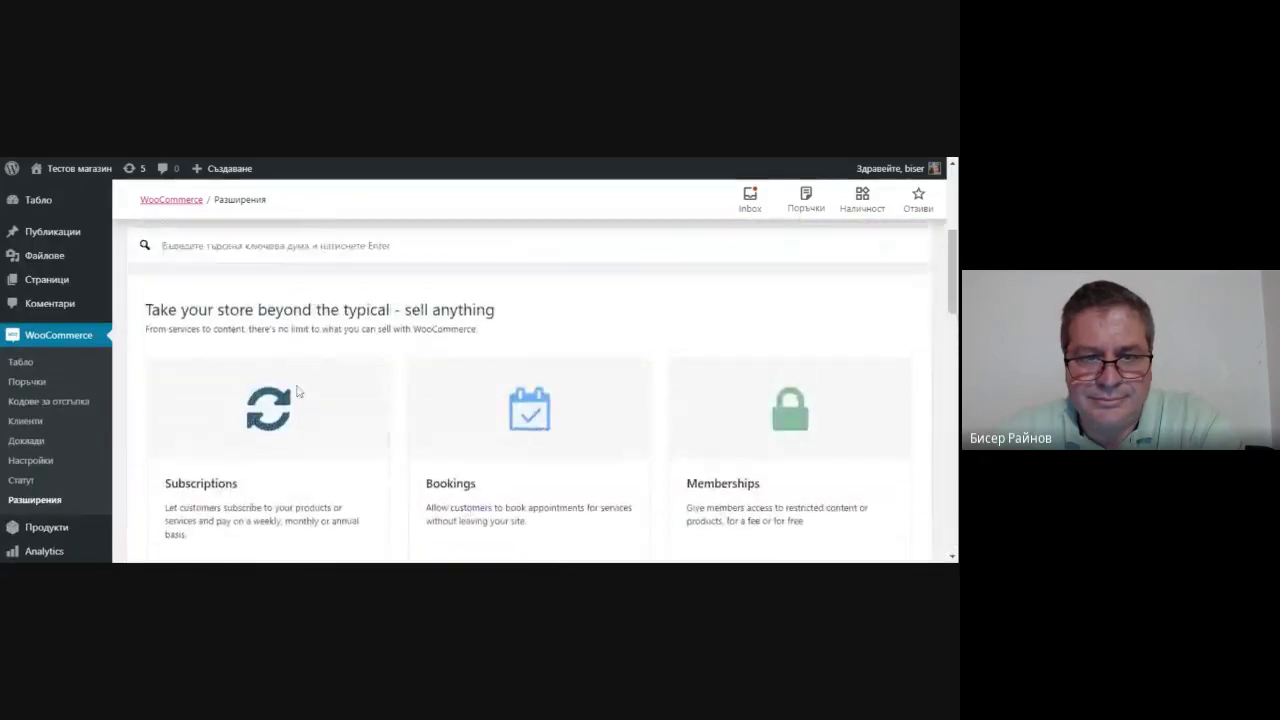
pyautogui.scroll(3, 297, 391)
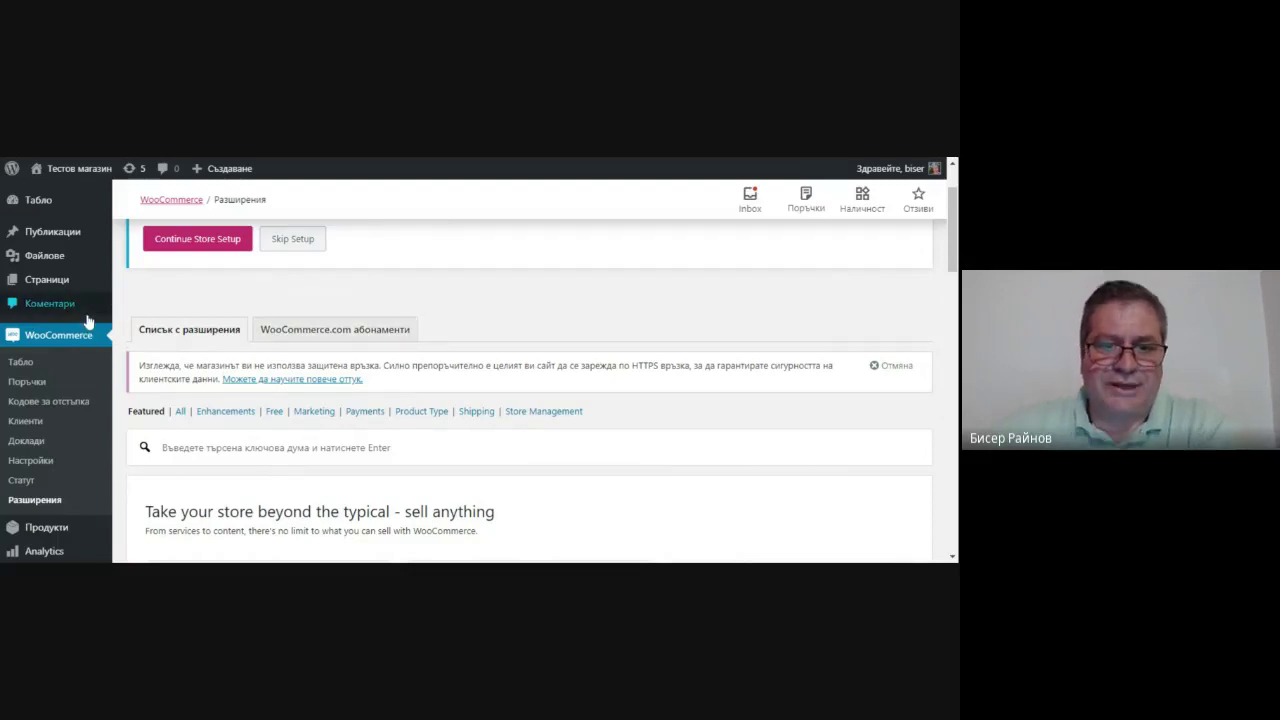
# Open the WooCommerce dashboard's setup wizard, then go back twice to the Products settings.
pyautogui.click(27, 364)
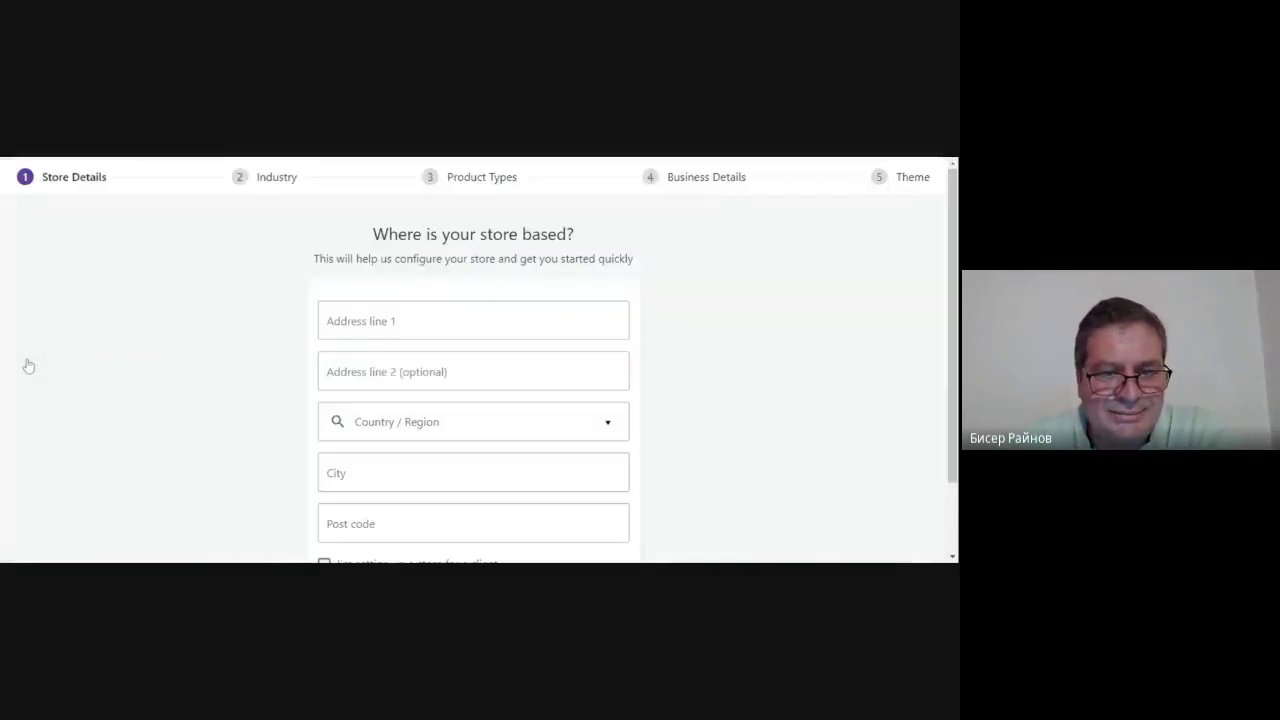
pyautogui.scroll(-1, 177, 363)
pyautogui.scroll(1, 160, 380)
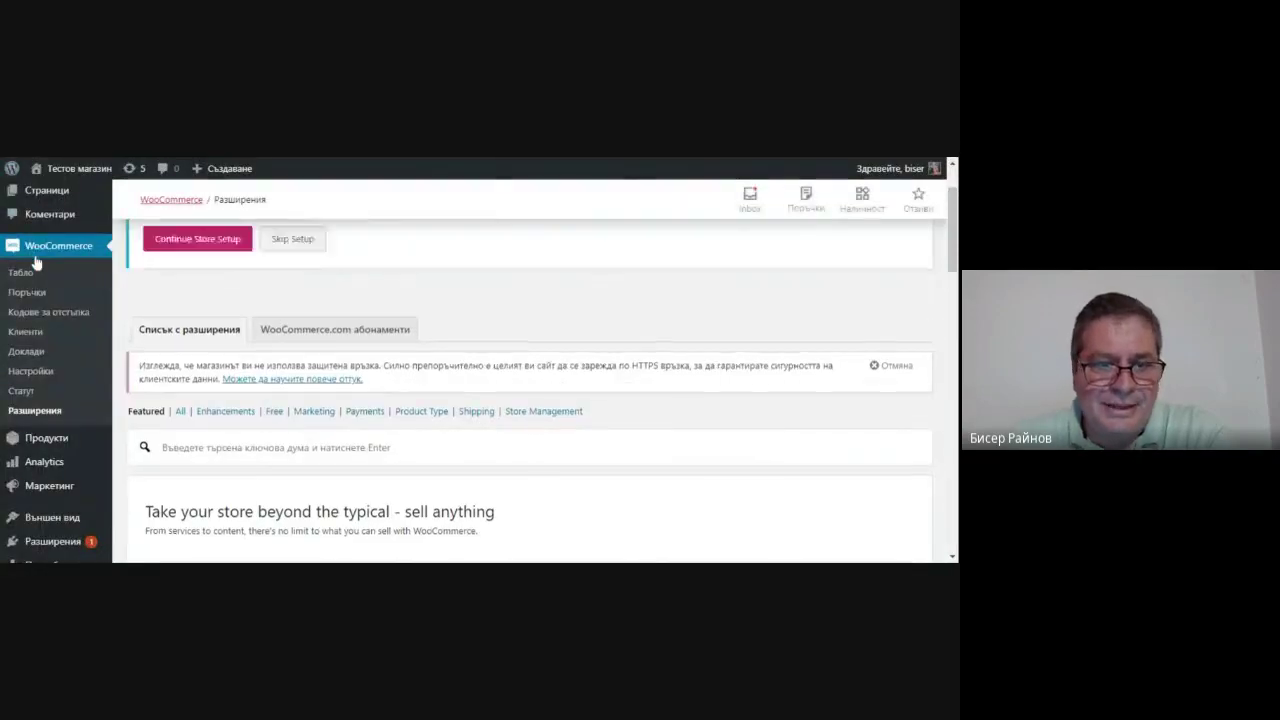
pyautogui.moveTo(40, 251)
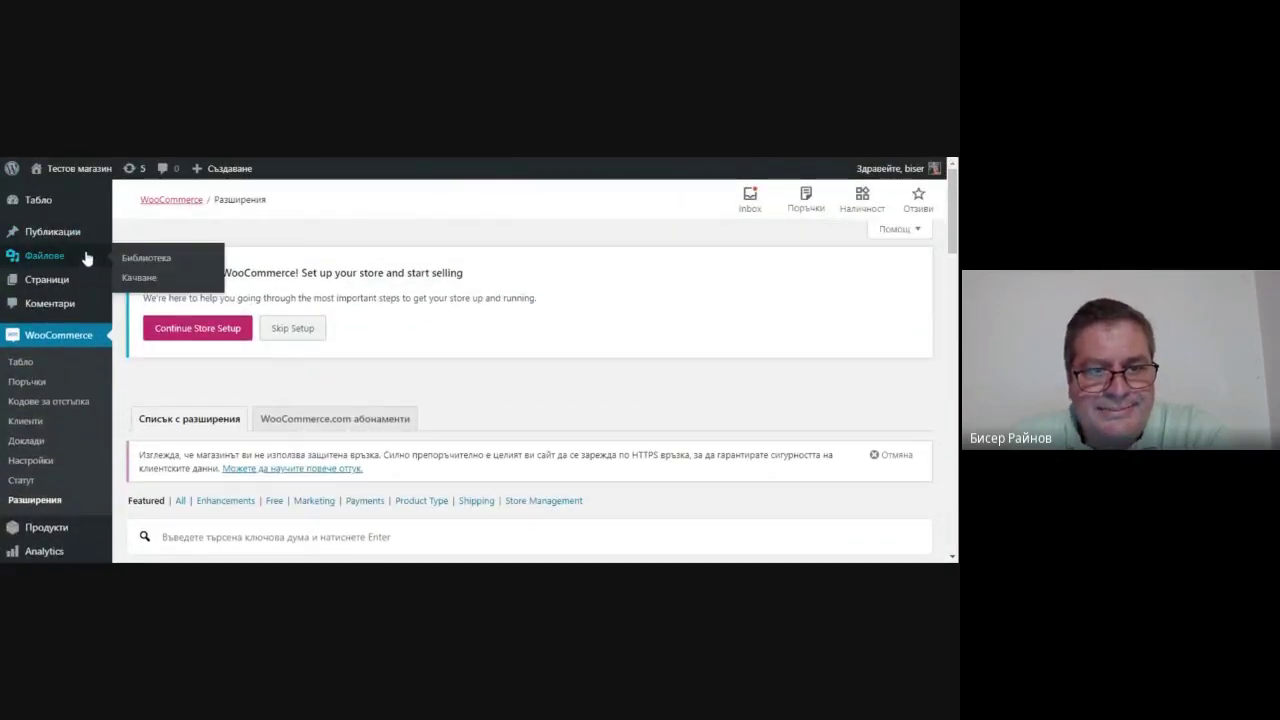
pyautogui.moveTo(52, 210)
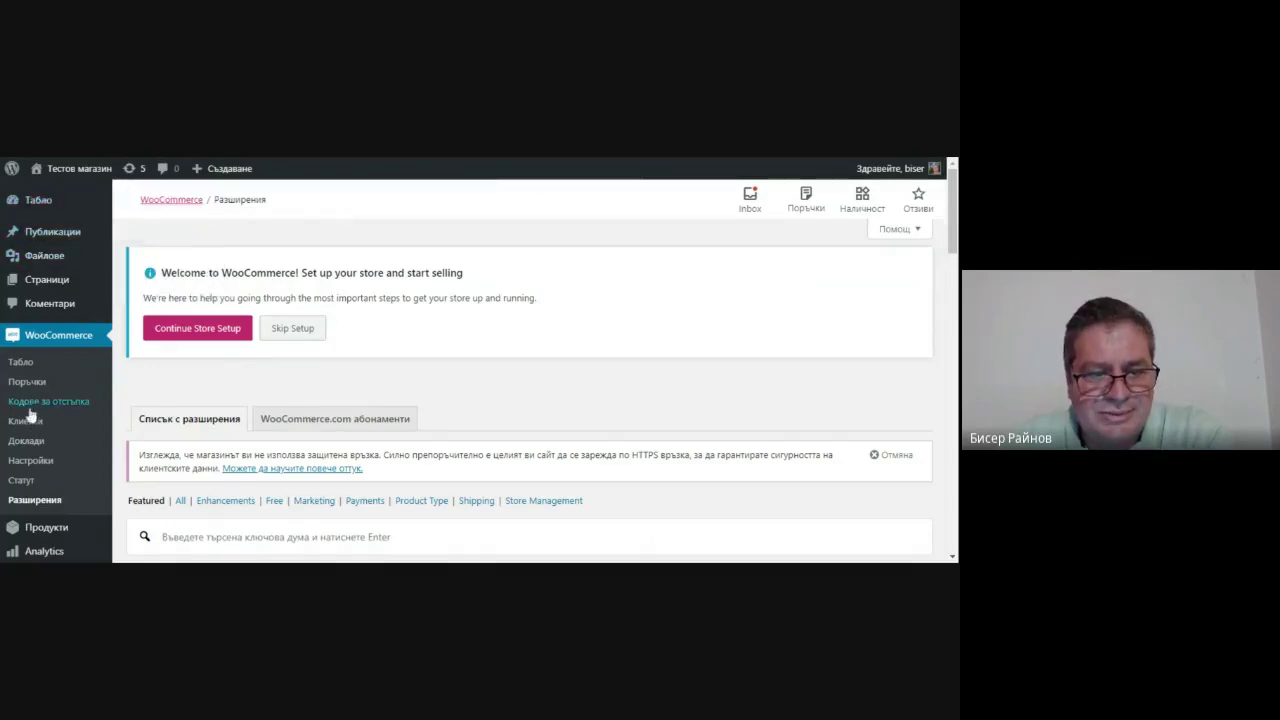
pyautogui.scroll(-2, 15, 480)
pyautogui.moveTo(17, 487)
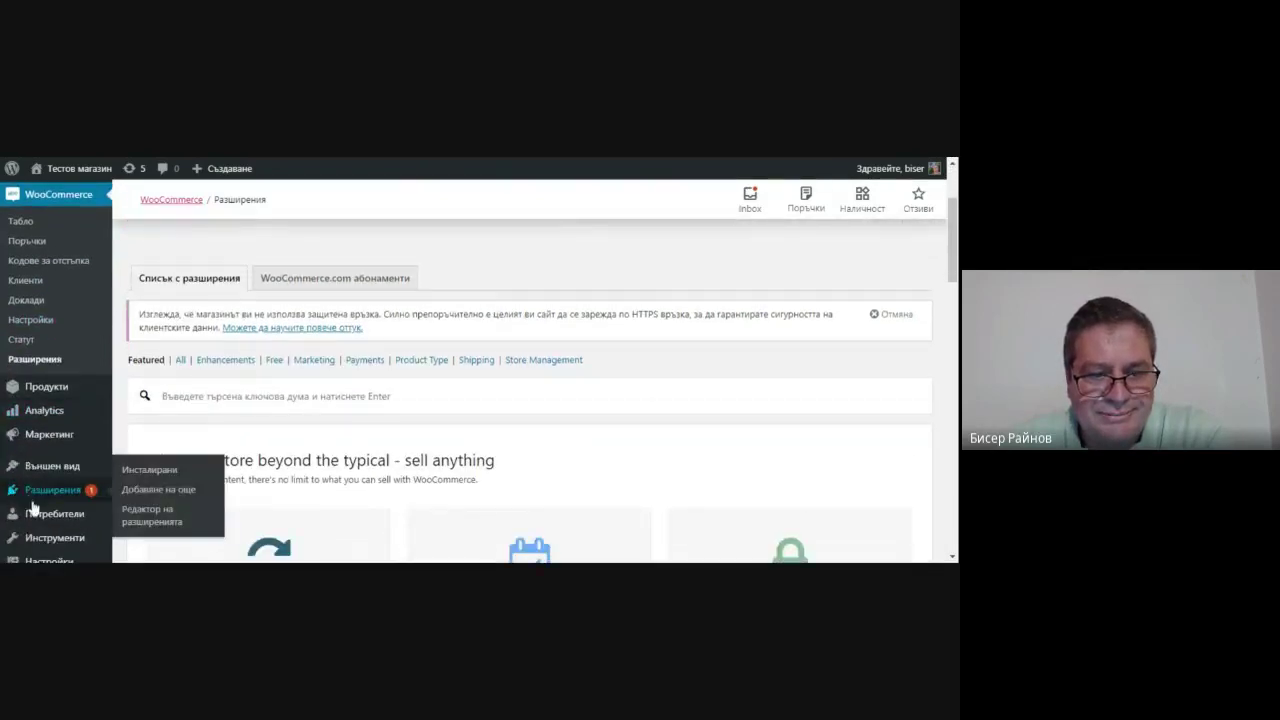
pyautogui.moveTo(38, 528)
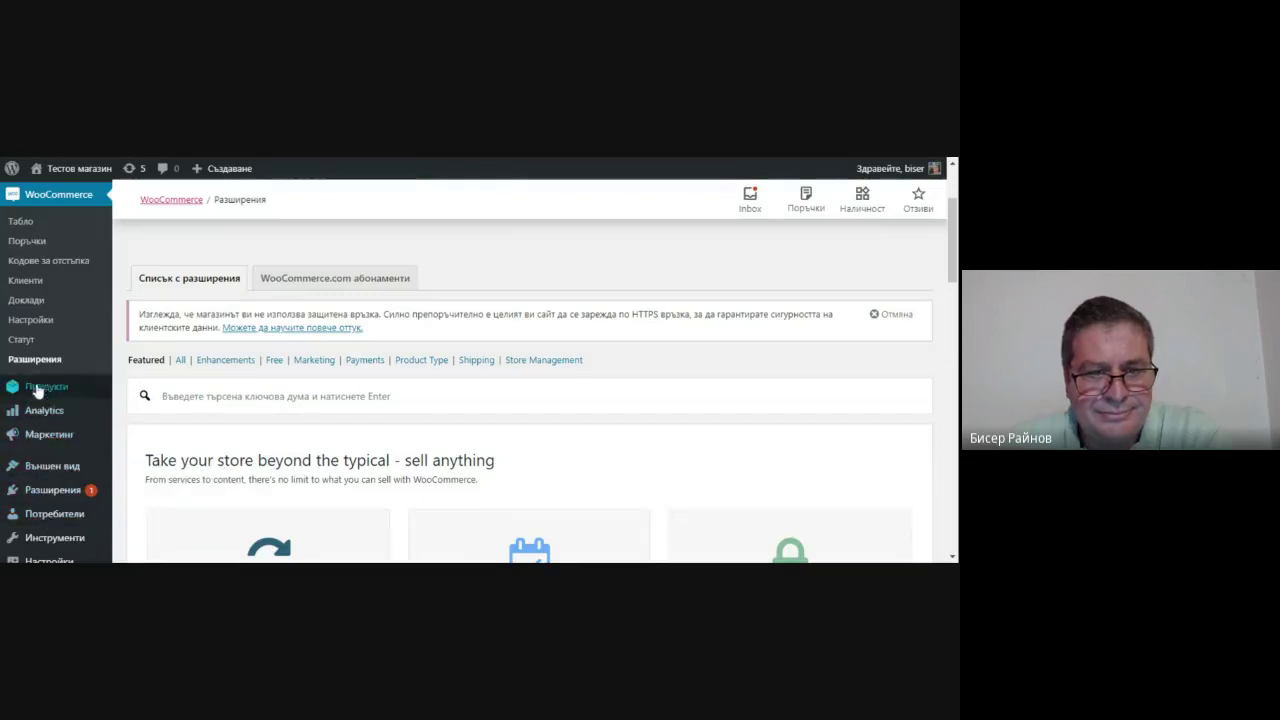
pyautogui.click(33, 225)
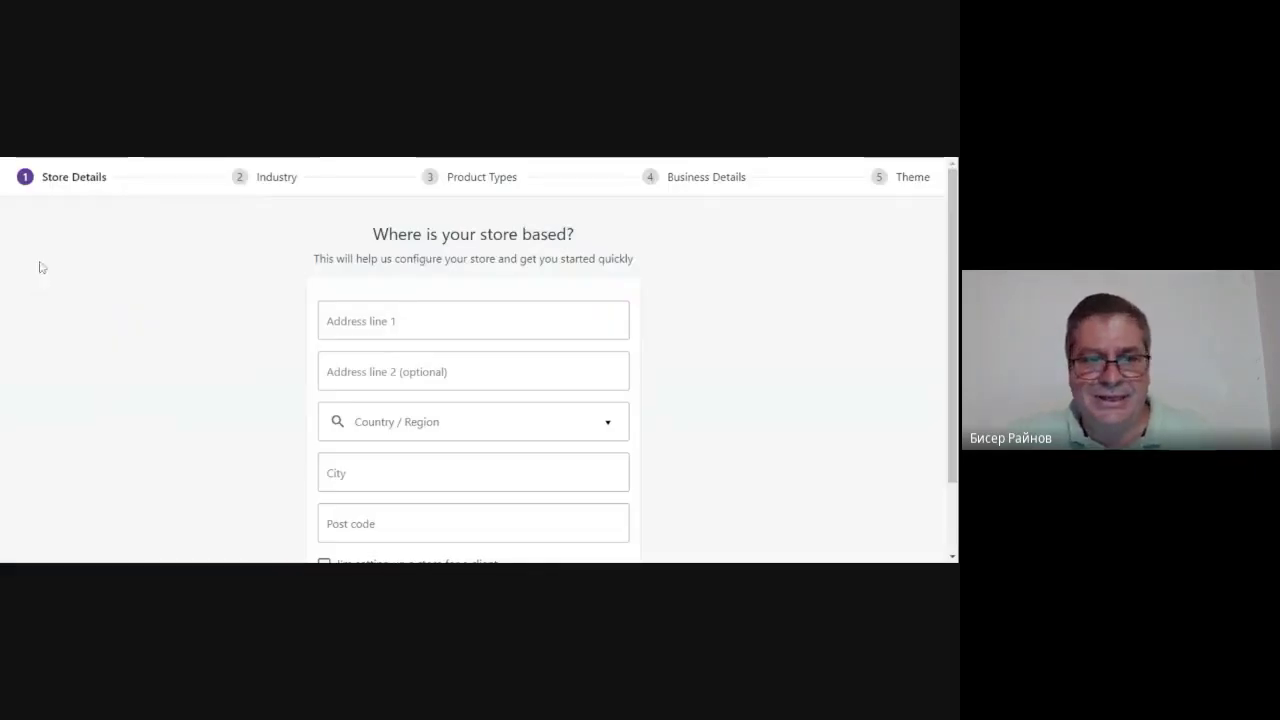
pyautogui.hotkey('alt', 'Left')
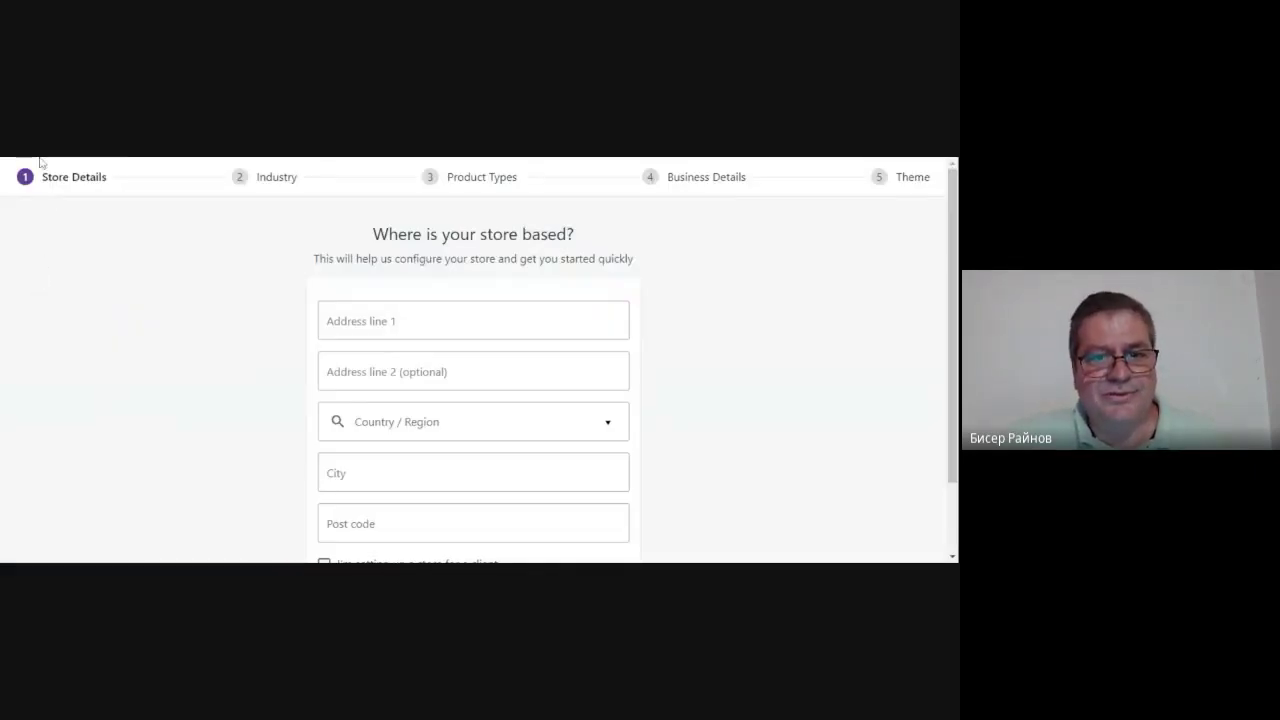
pyautogui.hotkey('alt', 'Left')
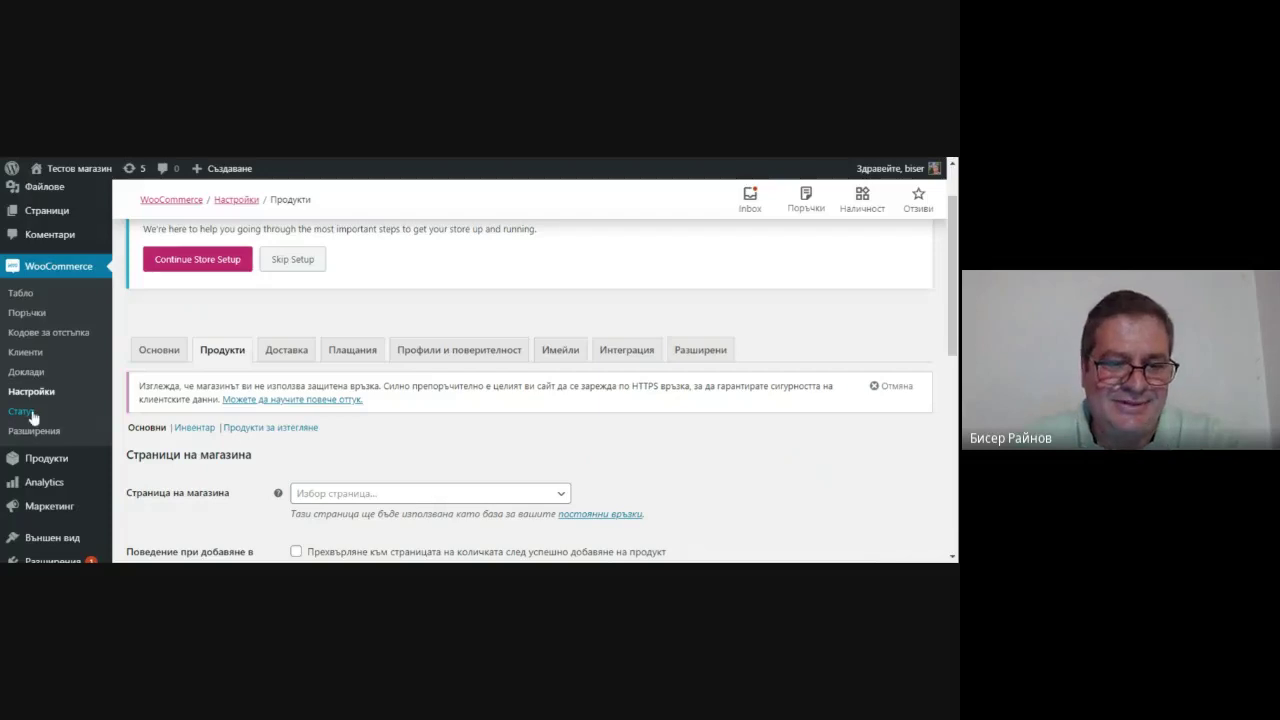
# Open Appearance > Themes to see the three installed themes, with Twenty Seventeen active.
pyautogui.scroll(-1, 32, 416)
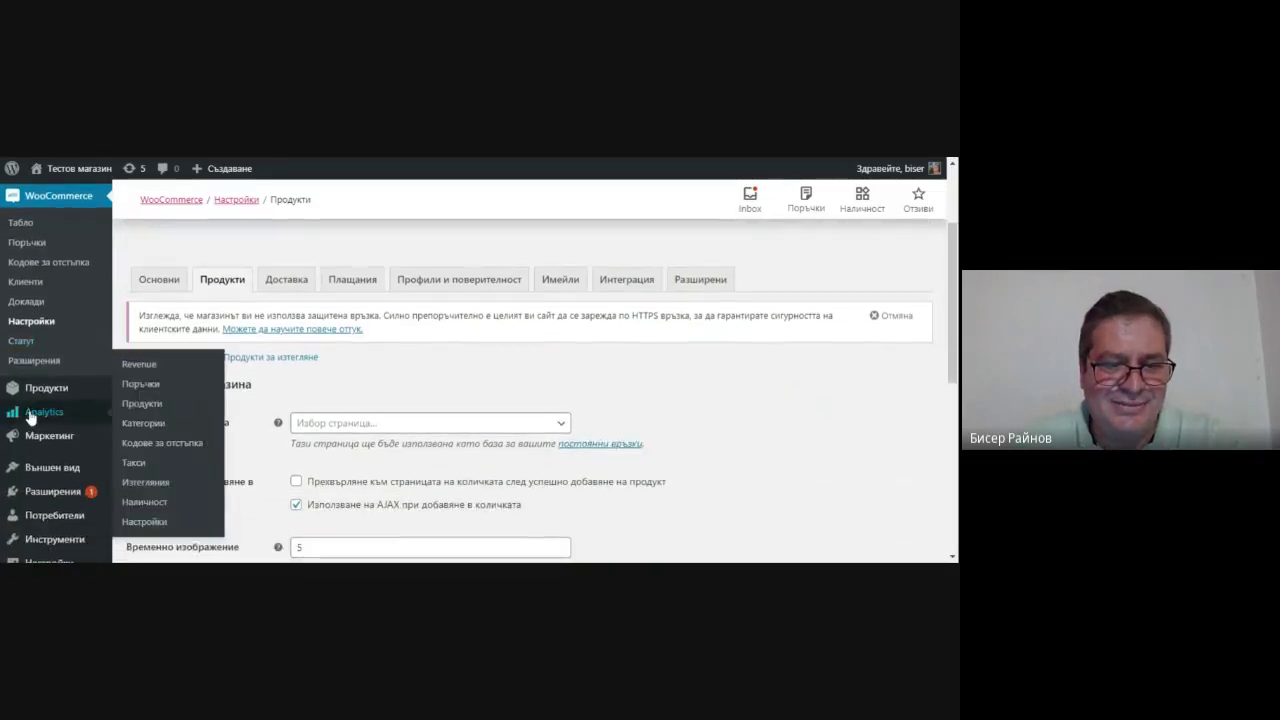
pyautogui.moveTo(33, 467)
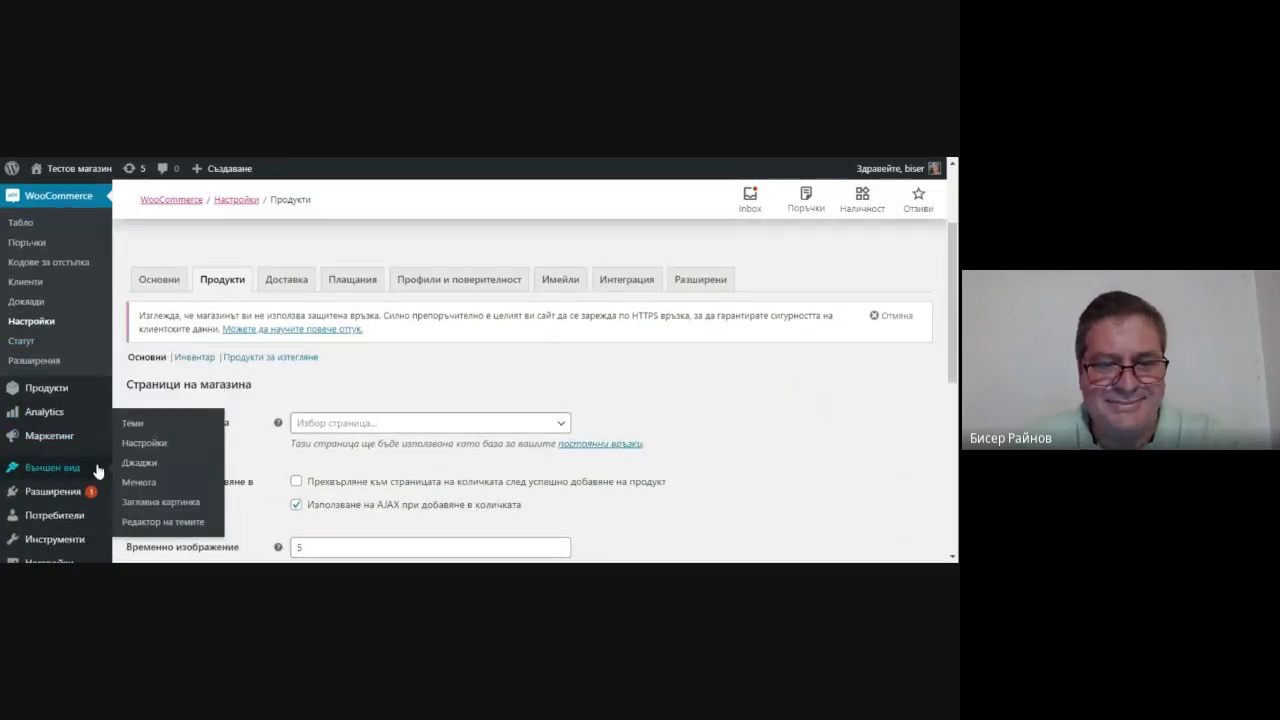
pyautogui.click(130, 423)
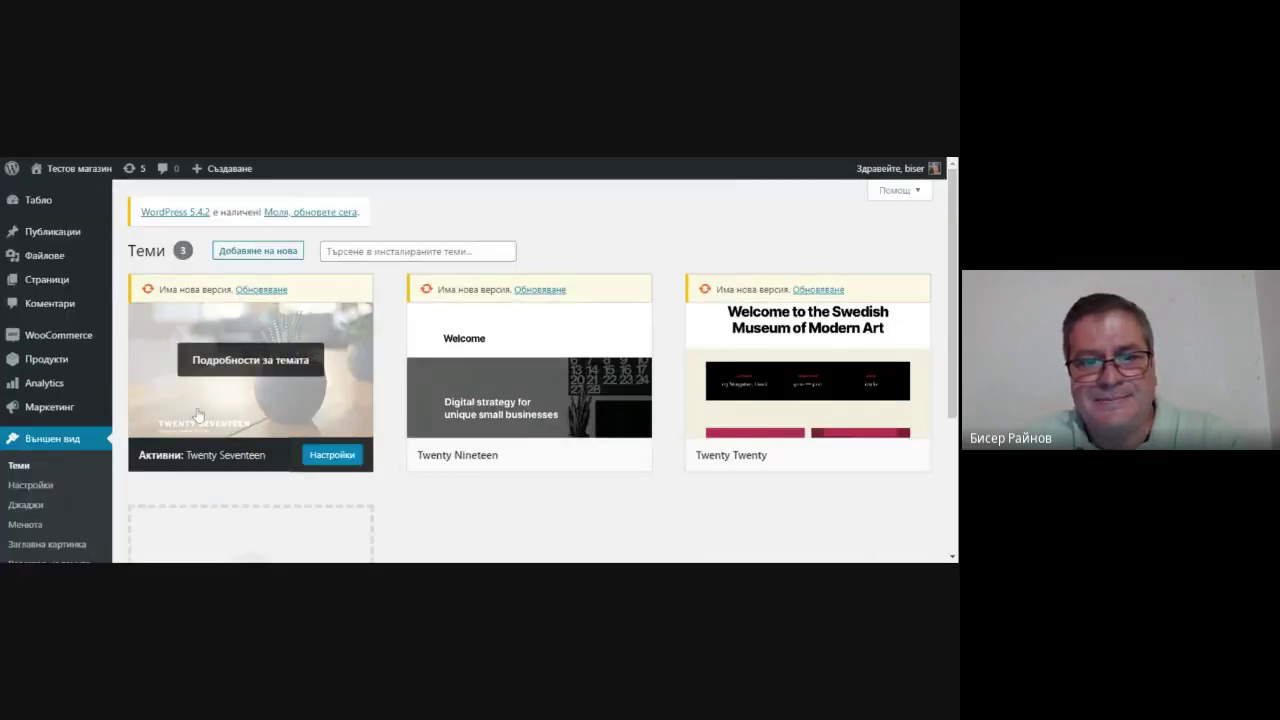
pyautogui.moveTo(72, 173)
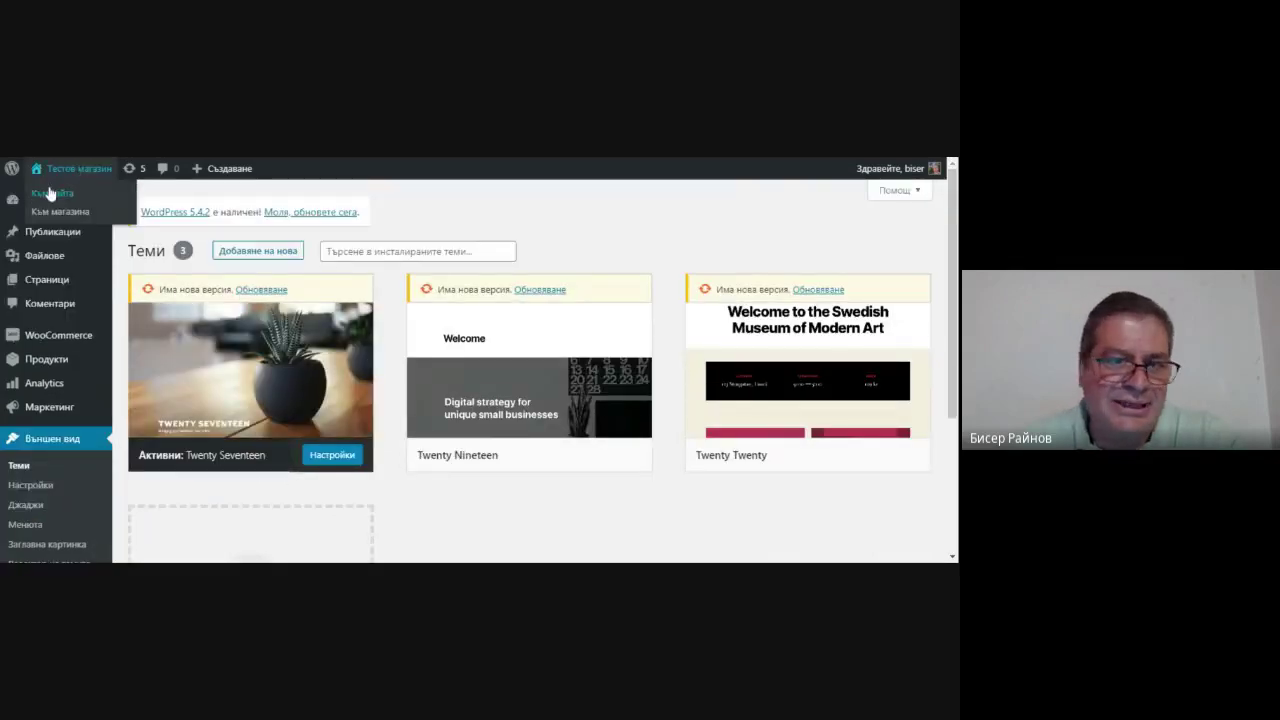
pyautogui.click(50, 193)
# Scroll through the shop's front page under the ТЕСТОВ МАГАЗИН header and return to the top.
pyautogui.scroll(-3, 282, 329)
pyautogui.scroll(-5, 285, 337)
pyautogui.scroll(1, 280, 341)
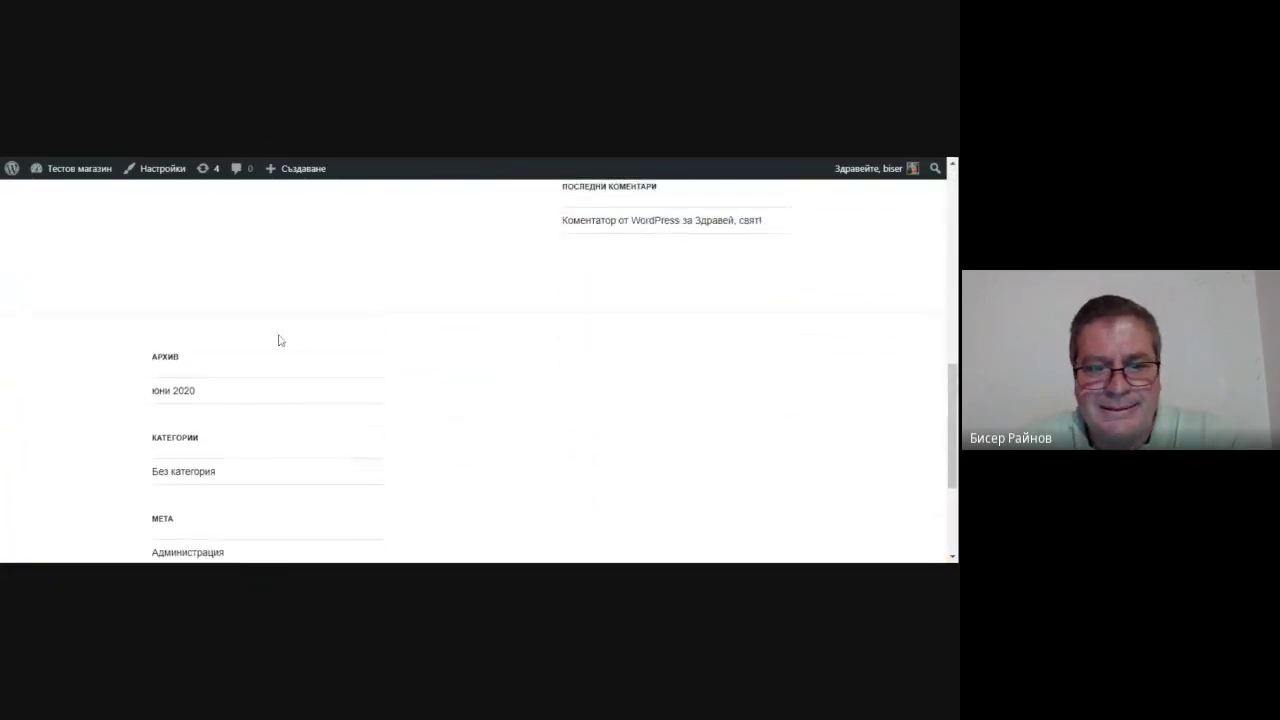
pyautogui.scroll(-2, 280, 341)
pyautogui.scroll(-1, 280, 341)
pyautogui.scroll(15, 278, 340)
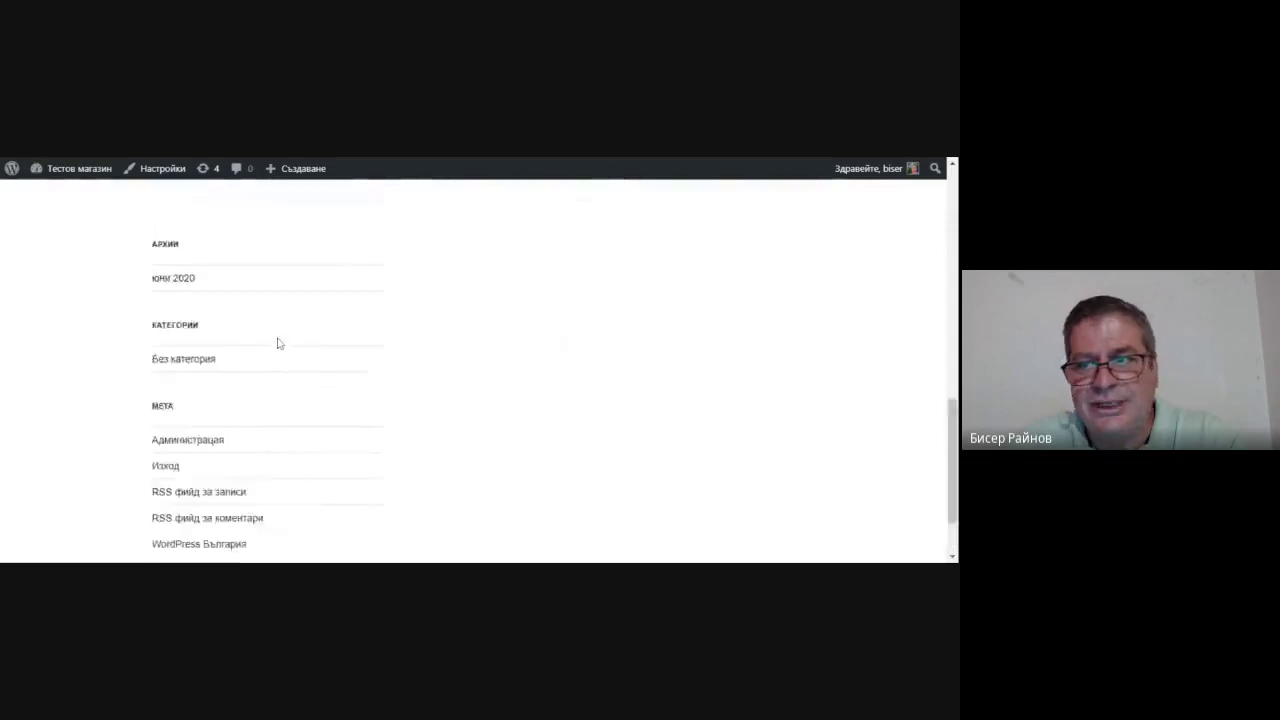
pyautogui.scroll(-5, 277, 340)
pyautogui.scroll(5, 278, 343)
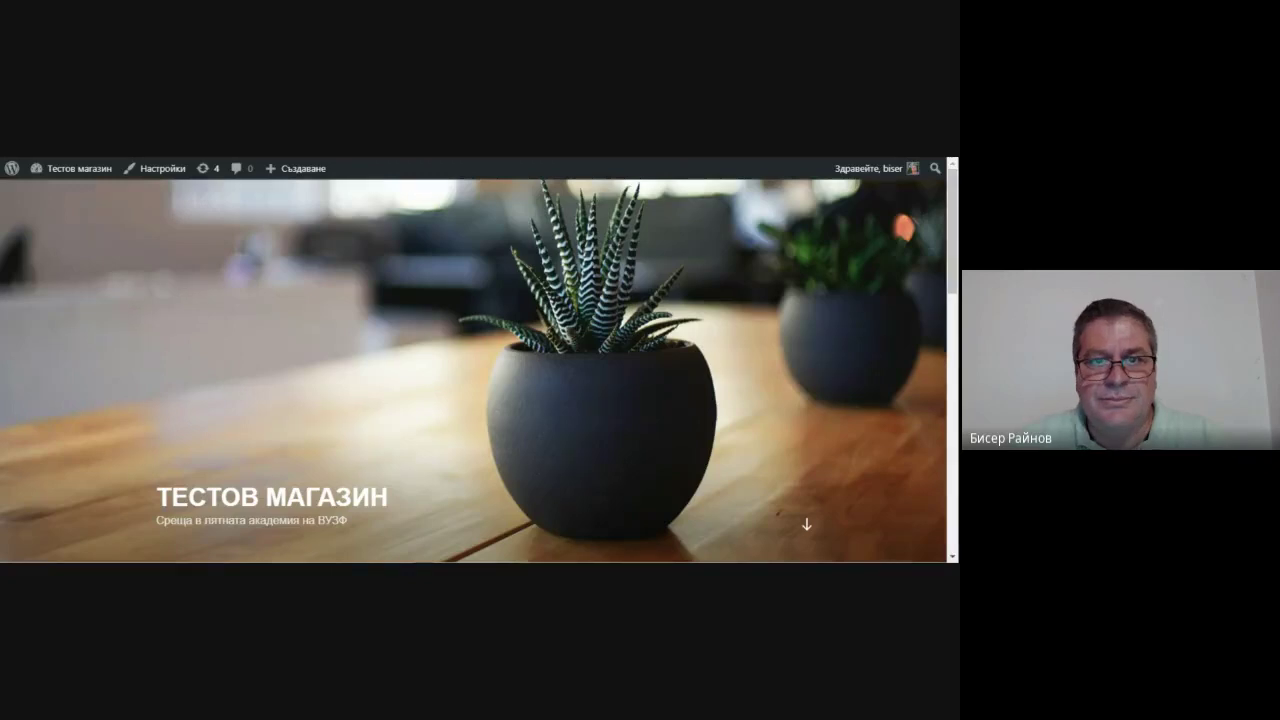
# Go to the Dashboard, then WooCommerce Settings, leaving the setup wizard for the General tab.
pyautogui.moveTo(66, 172)
pyautogui.click(66, 194)
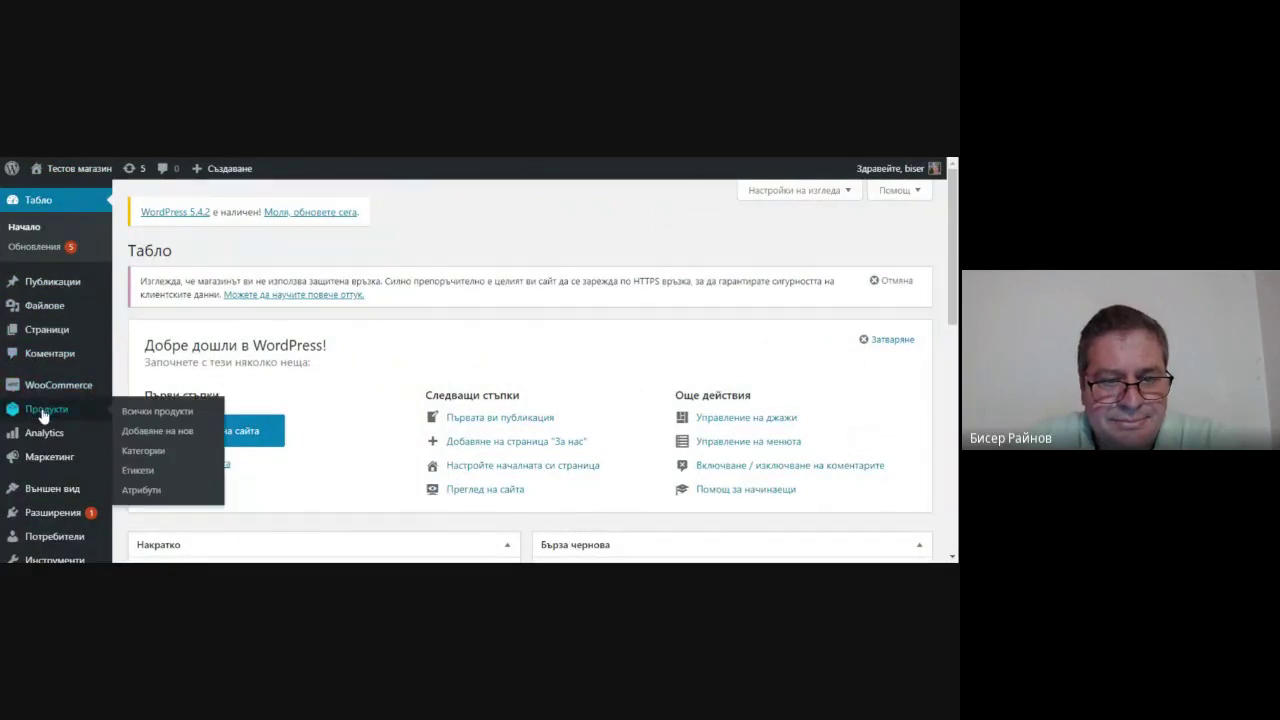
pyautogui.moveTo(99, 393)
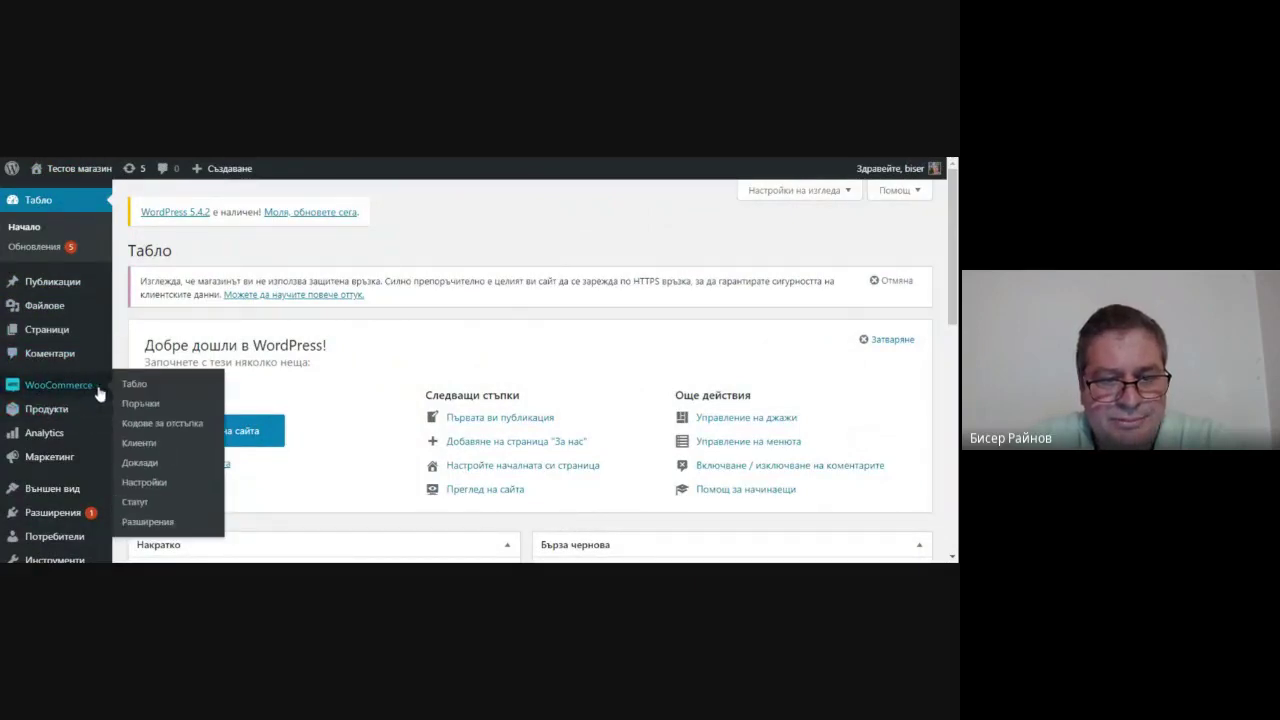
pyautogui.click(143, 483)
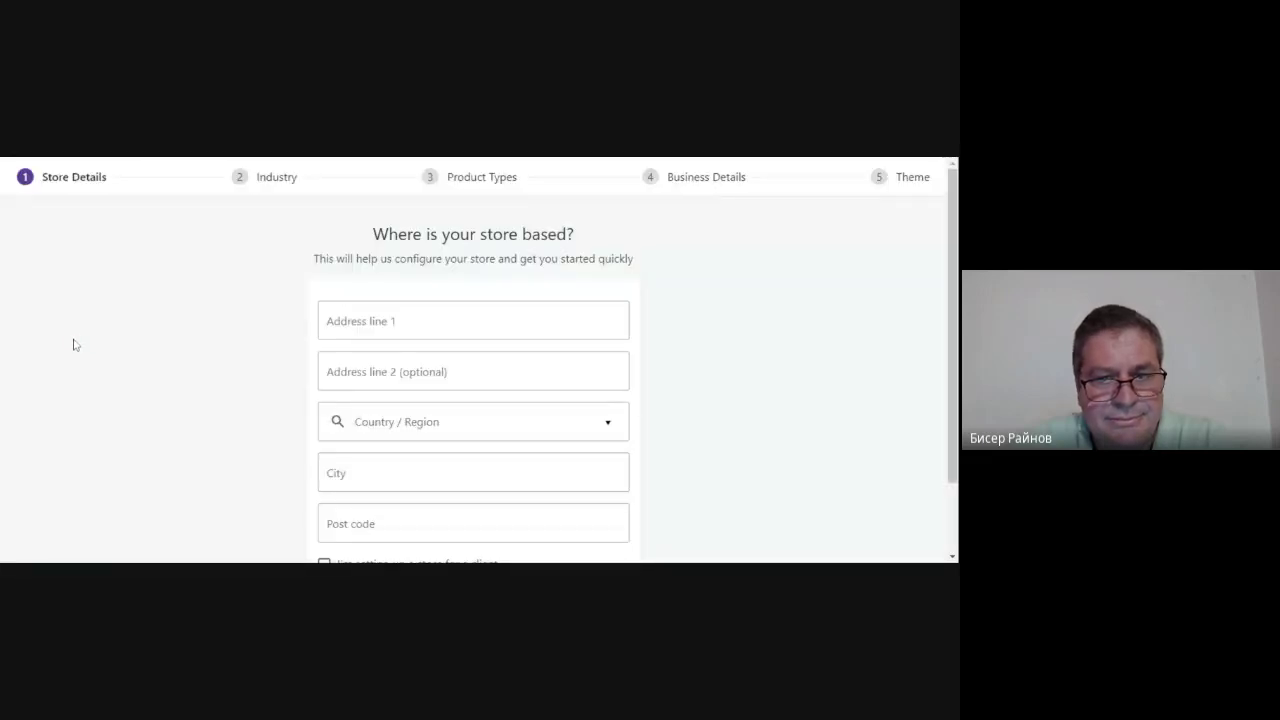
pyautogui.click(15, 160)
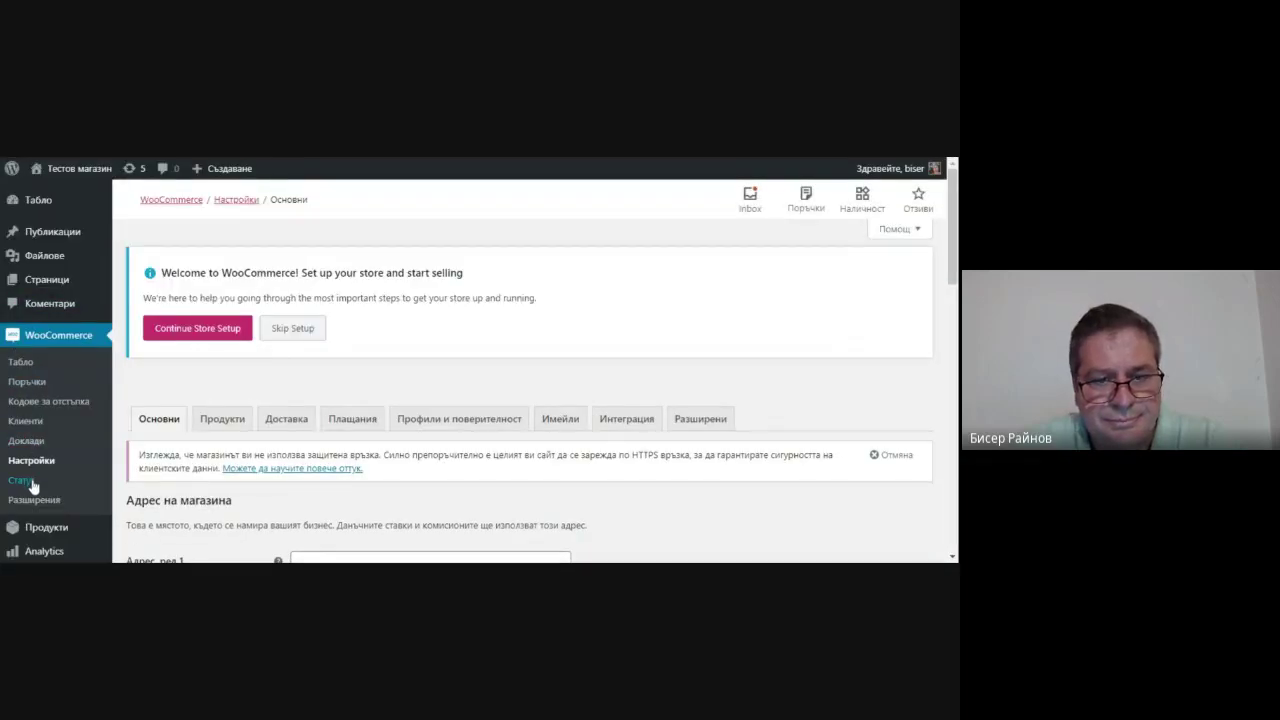
# Open the WooCommerce Status Tools tab and review tools like clearing transients and regenerating thumbnails.
pyautogui.click(31, 482)
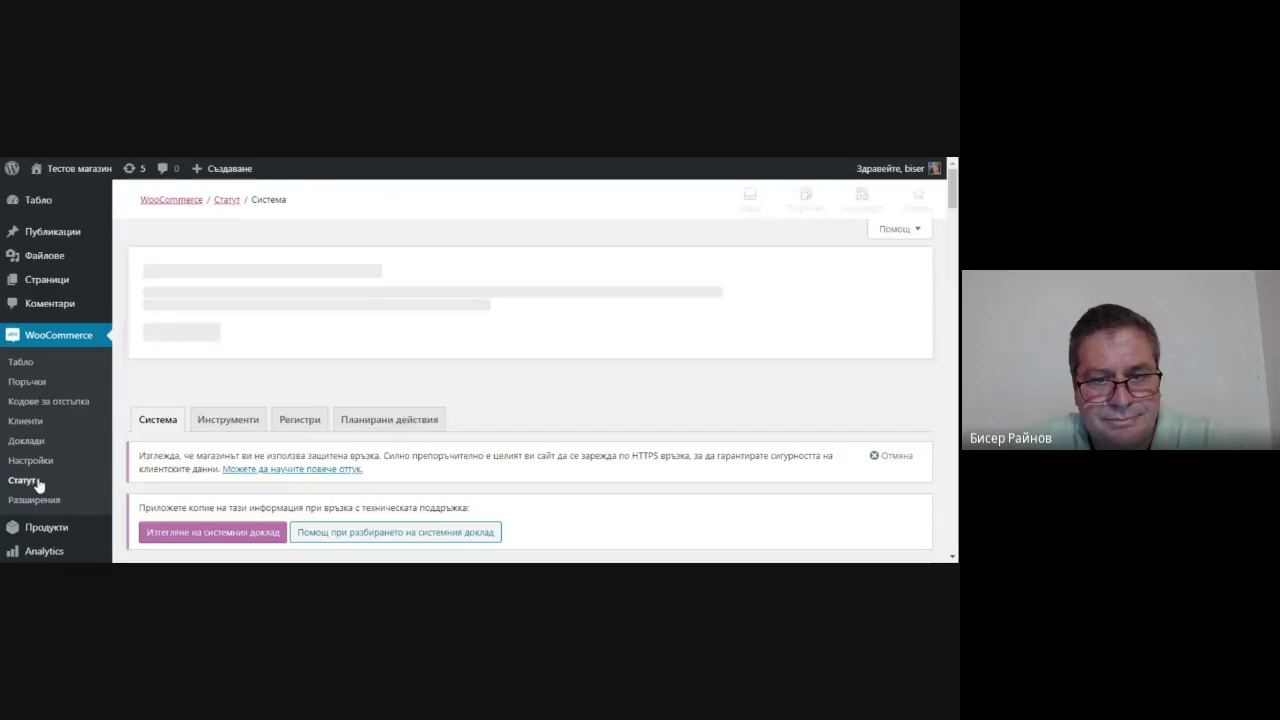
pyautogui.click(232, 420)
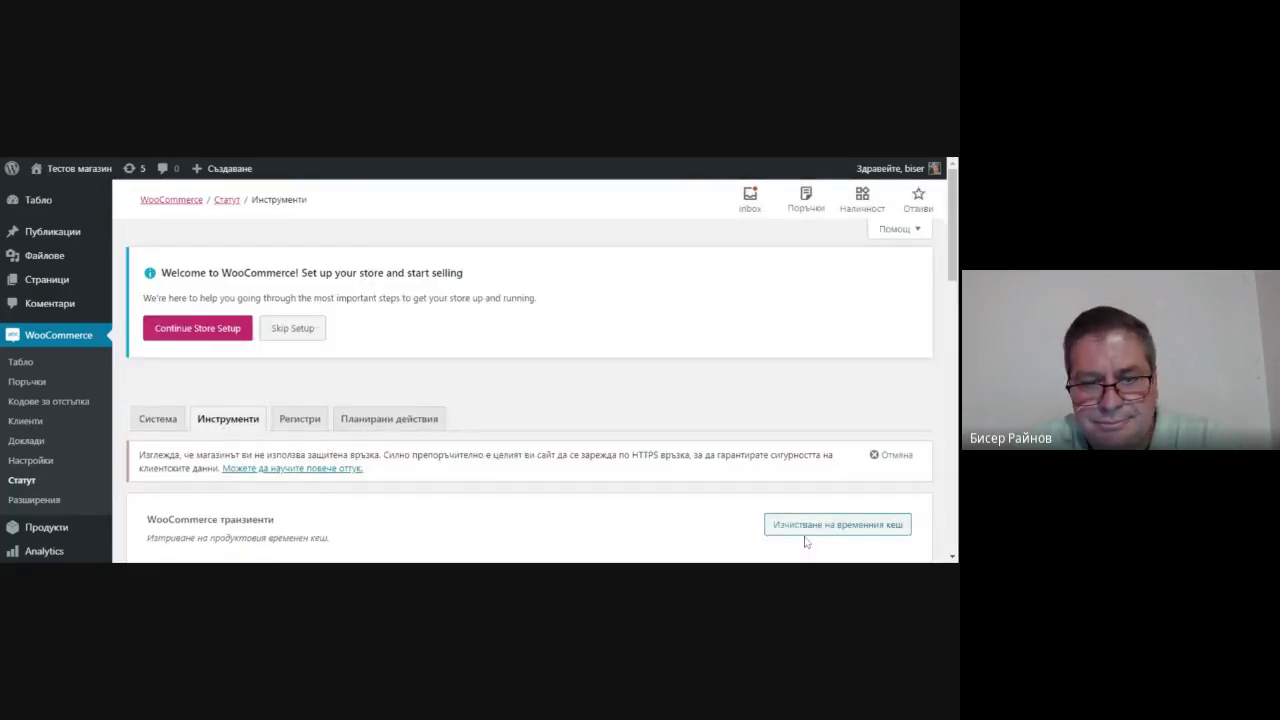
pyautogui.scroll(-3, 575, 485)
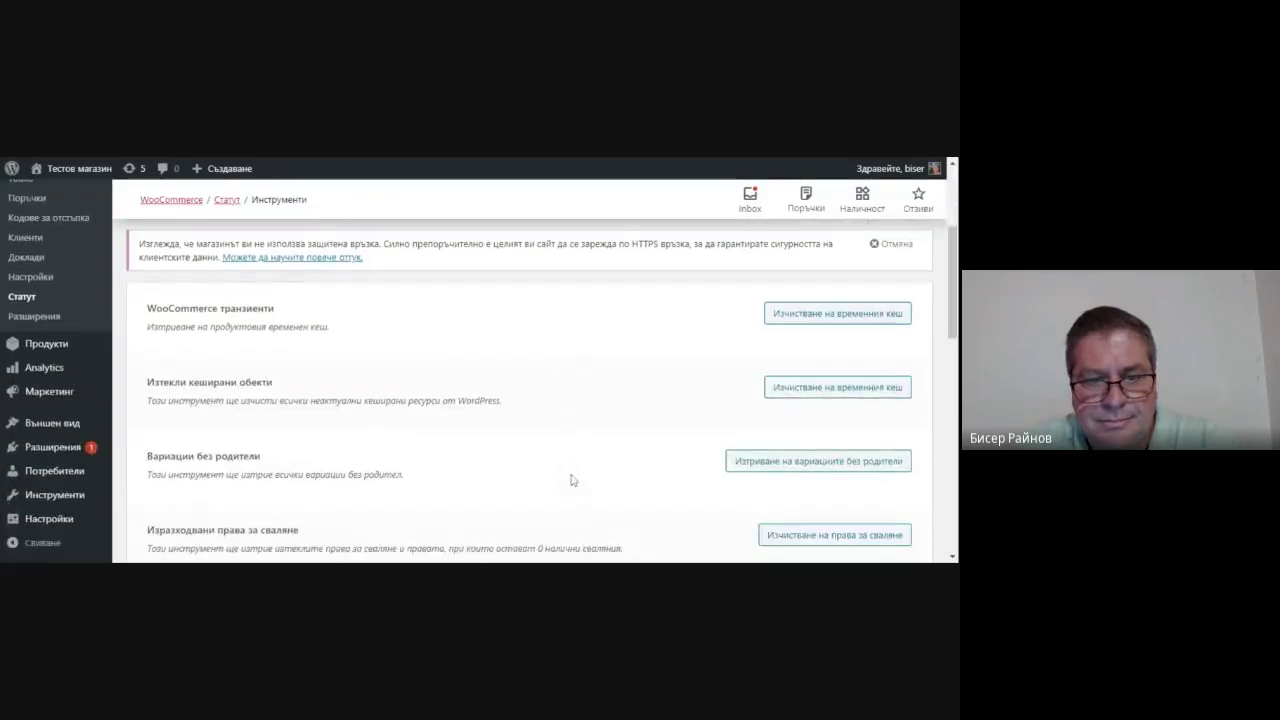
pyautogui.scroll(-1, 574, 465)
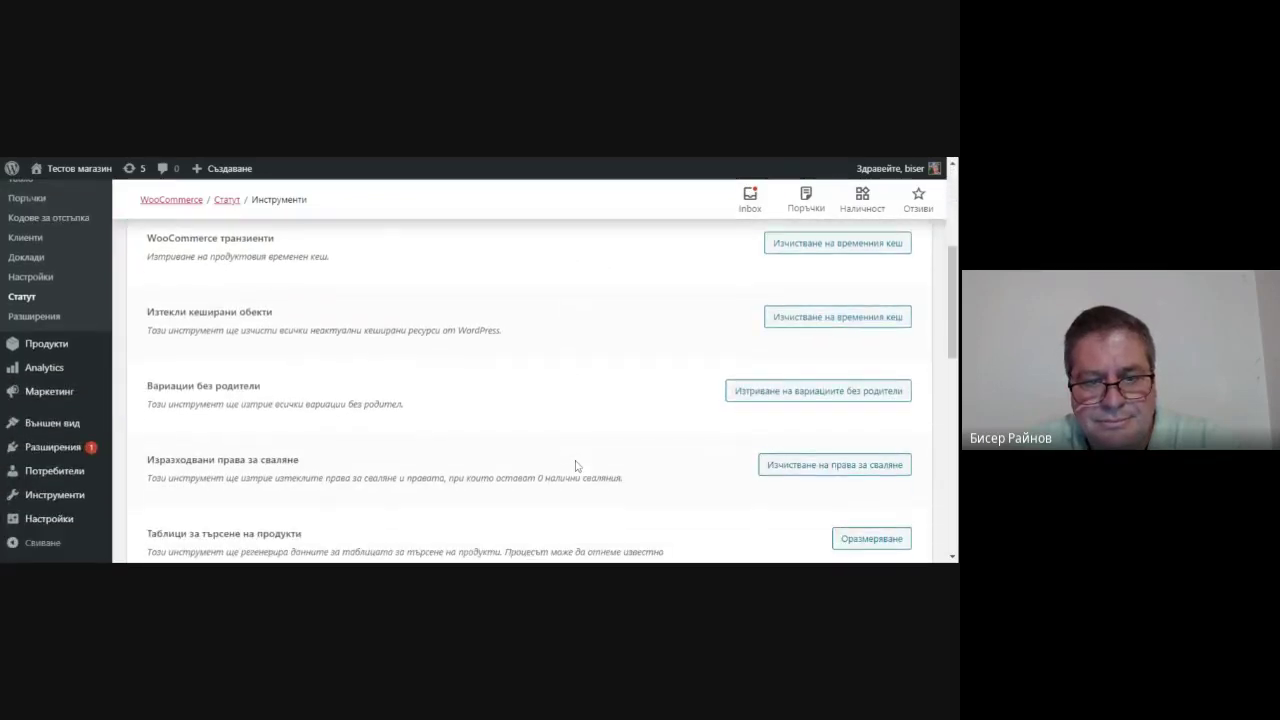
pyautogui.scroll(-5, 575, 465)
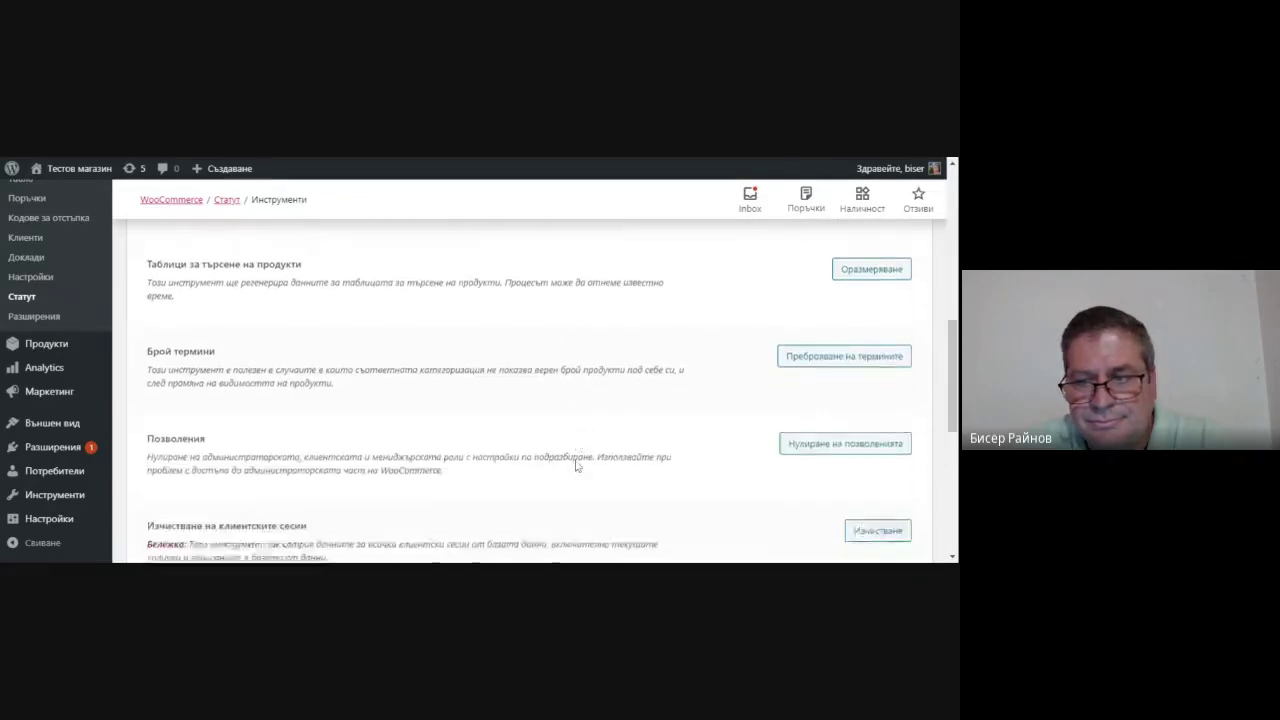
pyautogui.scroll(-3, 575, 466)
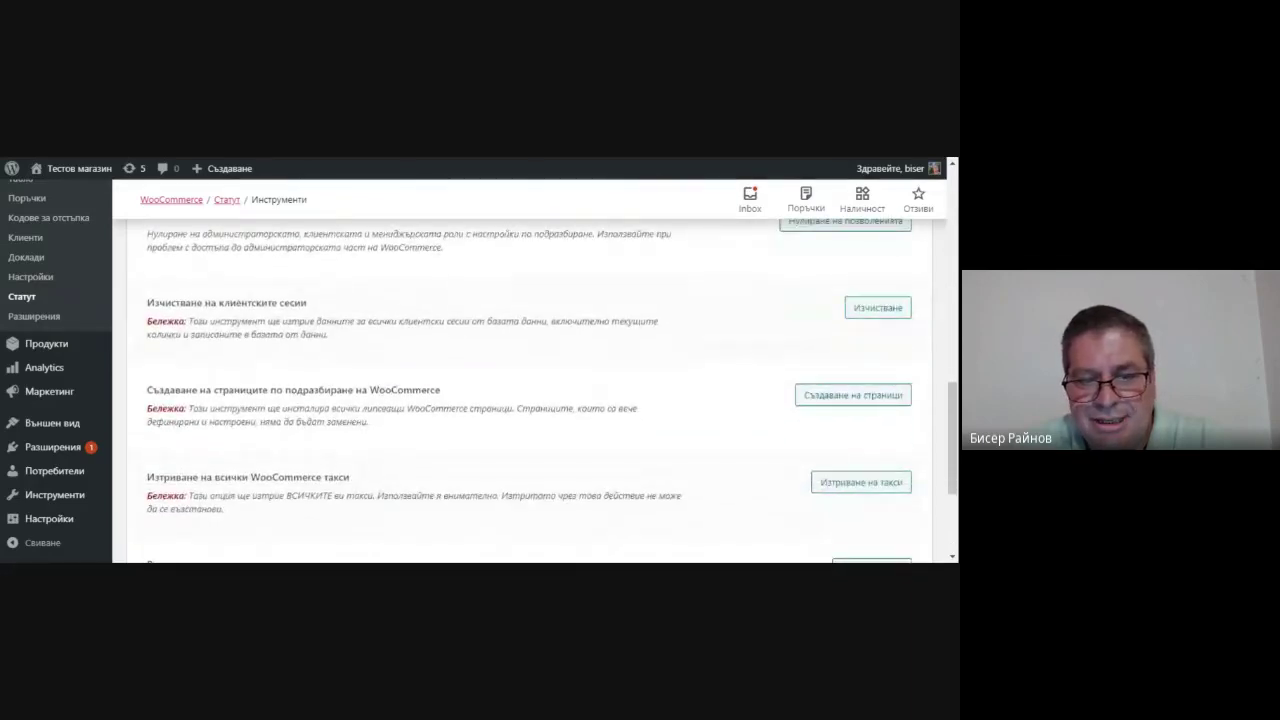
pyautogui.scroll(-1, 575, 463)
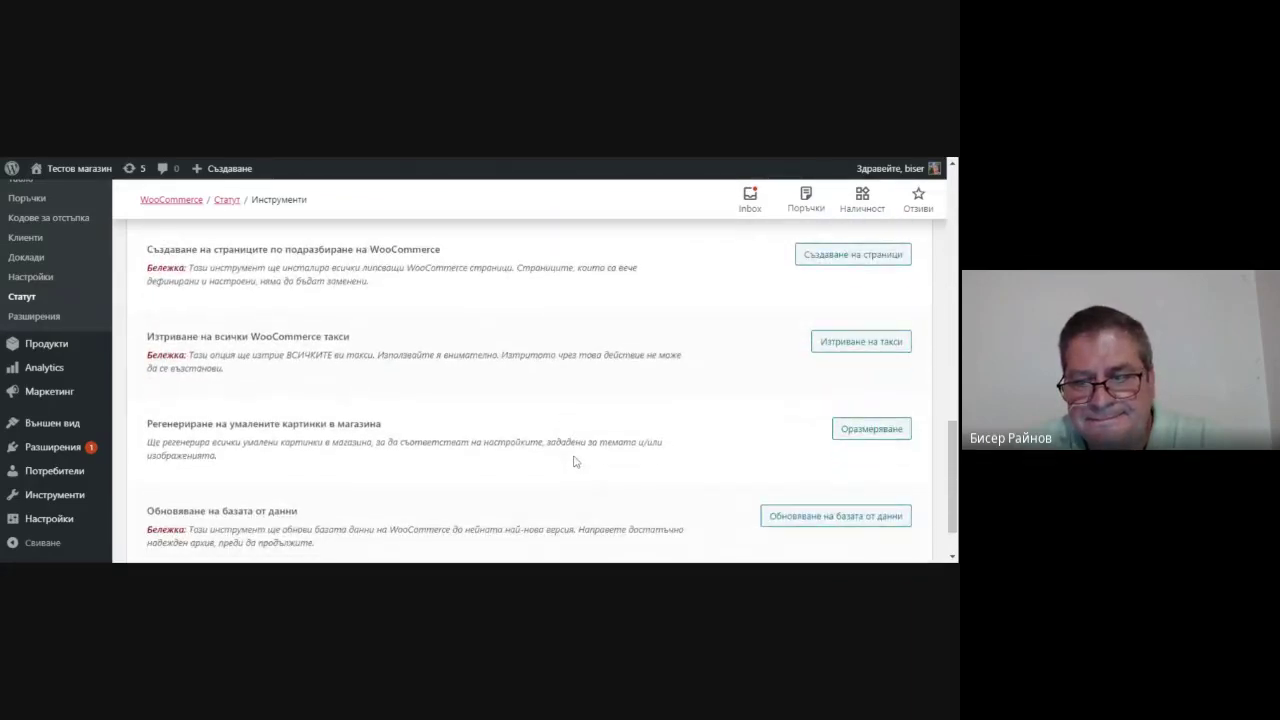
pyautogui.scroll(-1, 575, 461)
pyautogui.scroll(20, 575, 461)
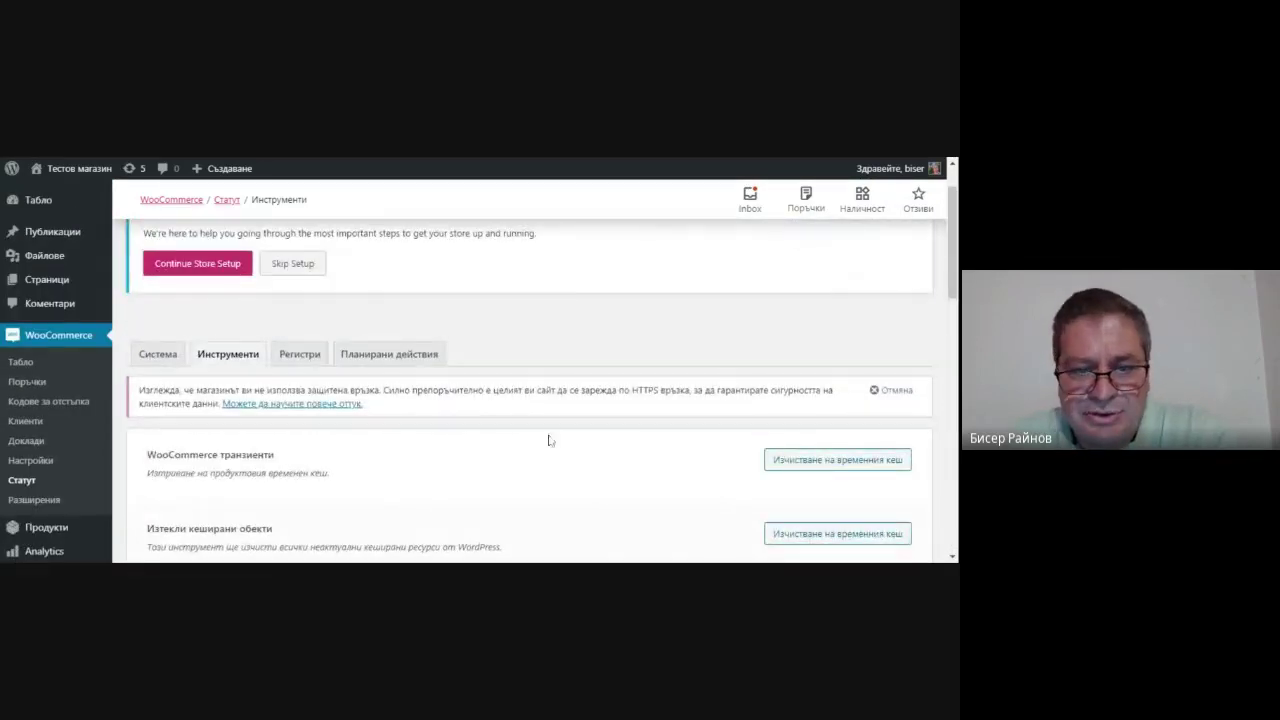
pyautogui.scroll(-1, 529, 403)
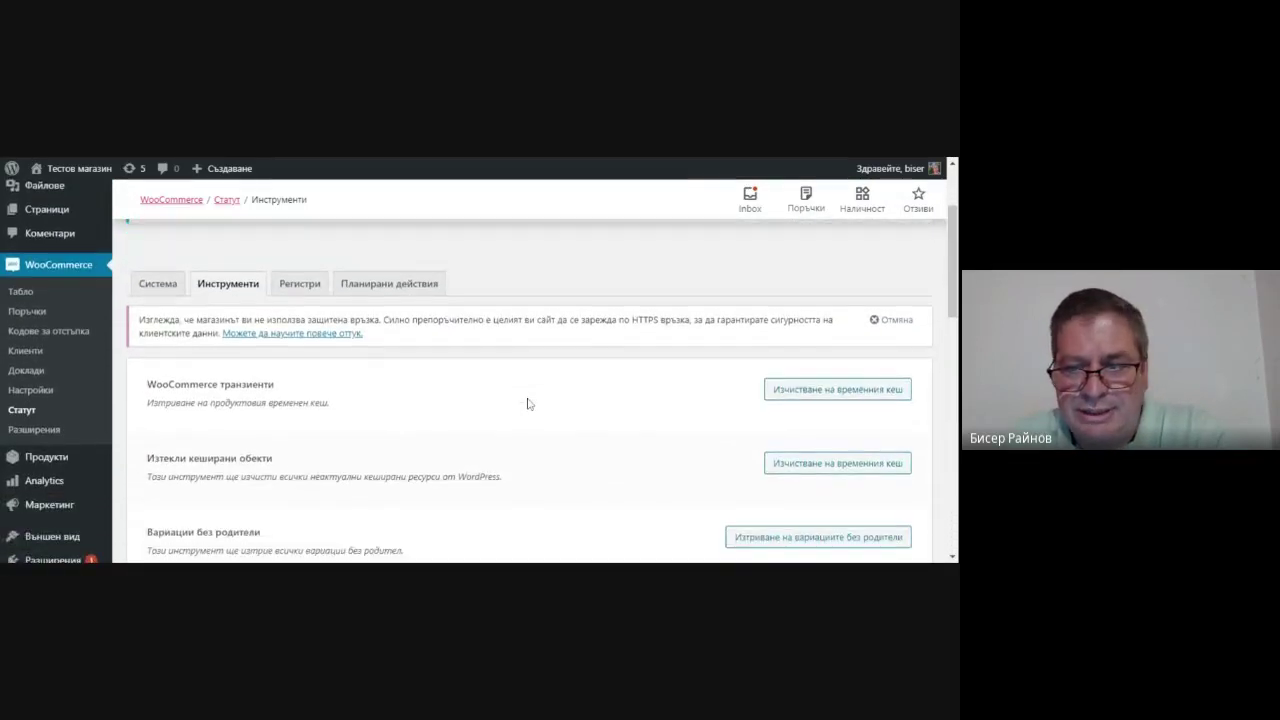
pyautogui.scroll(-1, 527, 403)
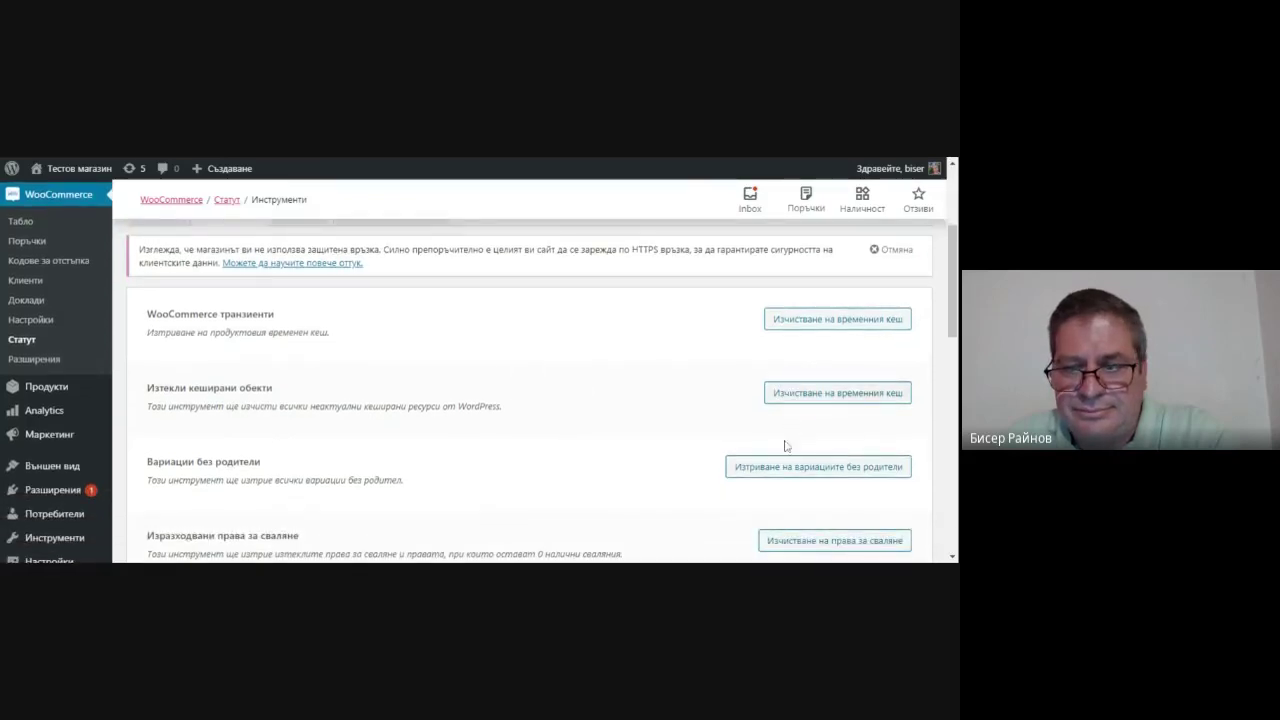
pyautogui.scroll(-1, 790, 466)
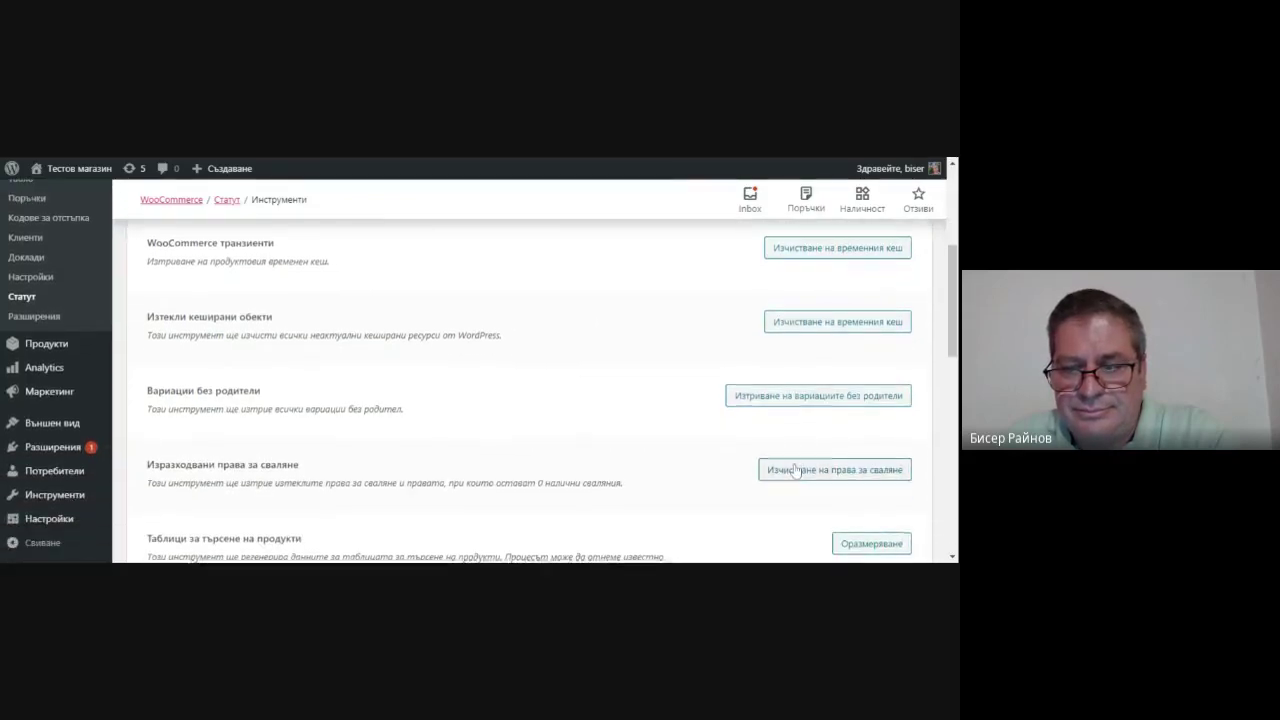
pyautogui.scroll(-1, 800, 470)
pyautogui.scroll(-1, 835, 476)
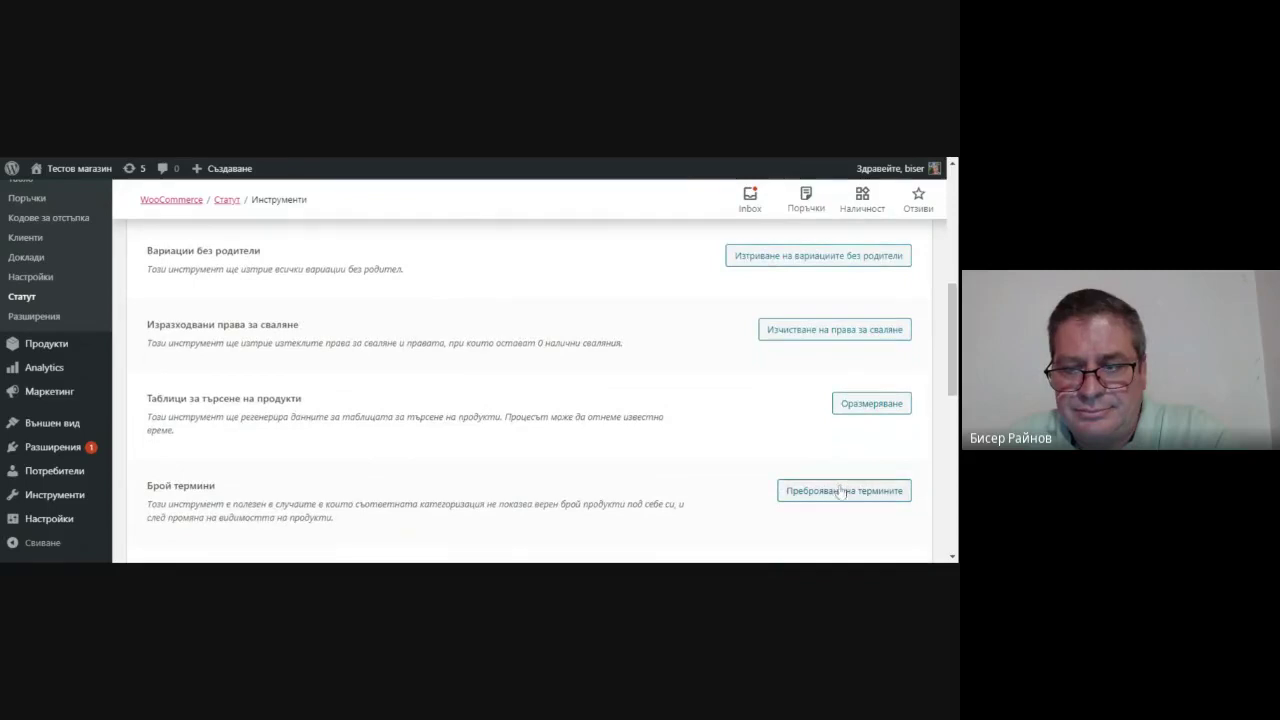
pyautogui.scroll(-2, 843, 488)
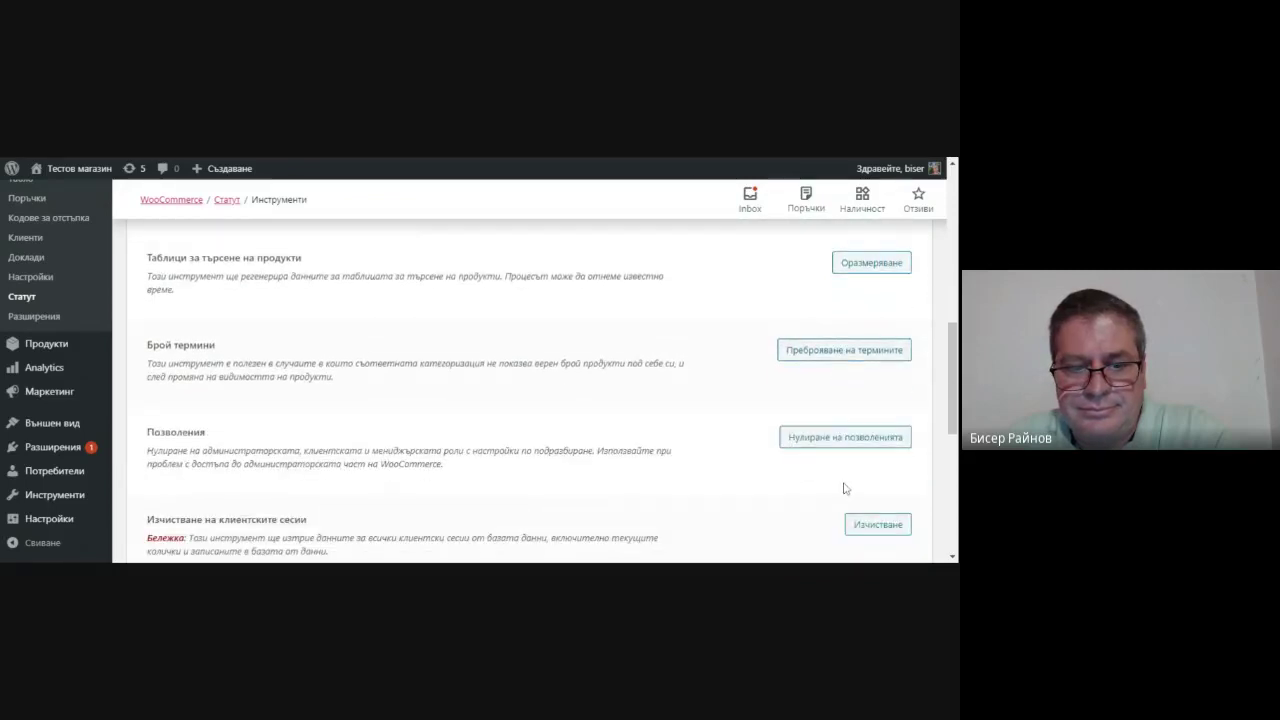
pyautogui.scroll(-2, 843, 488)
pyautogui.scroll(-2, 843, 488)
pyautogui.scroll(-2, 843, 488)
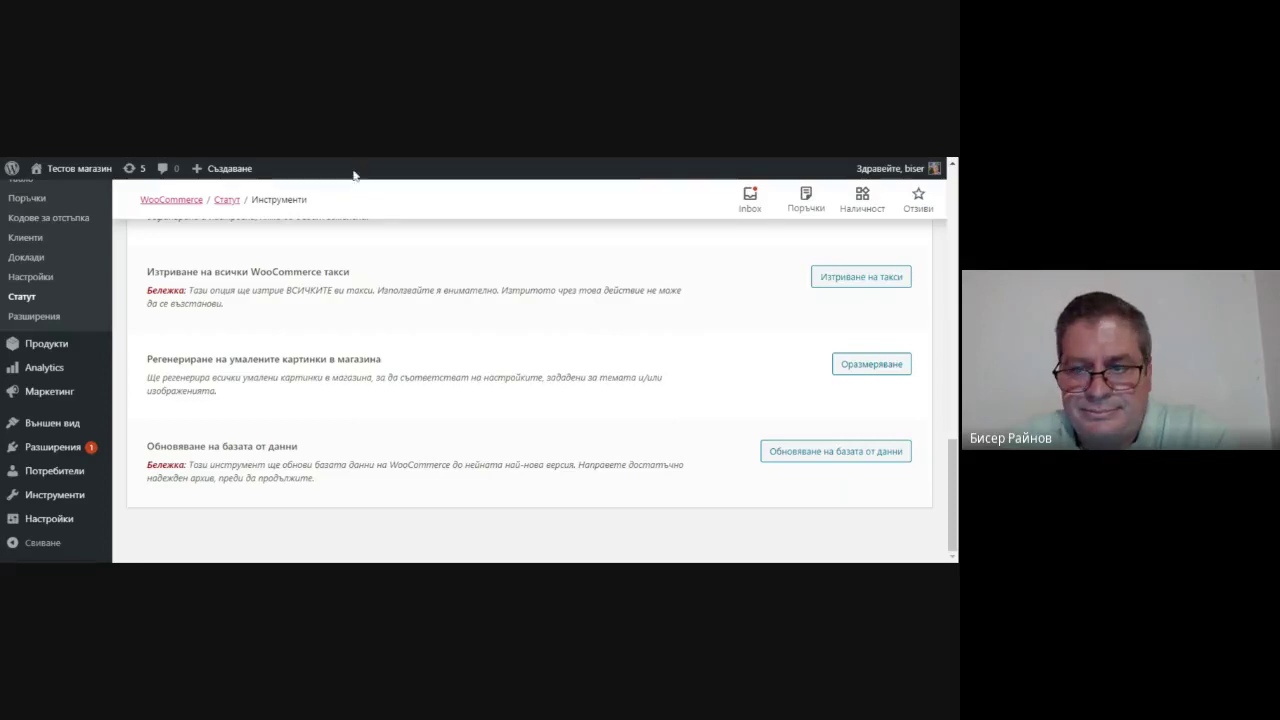
pyautogui.scroll(15, 347, 238)
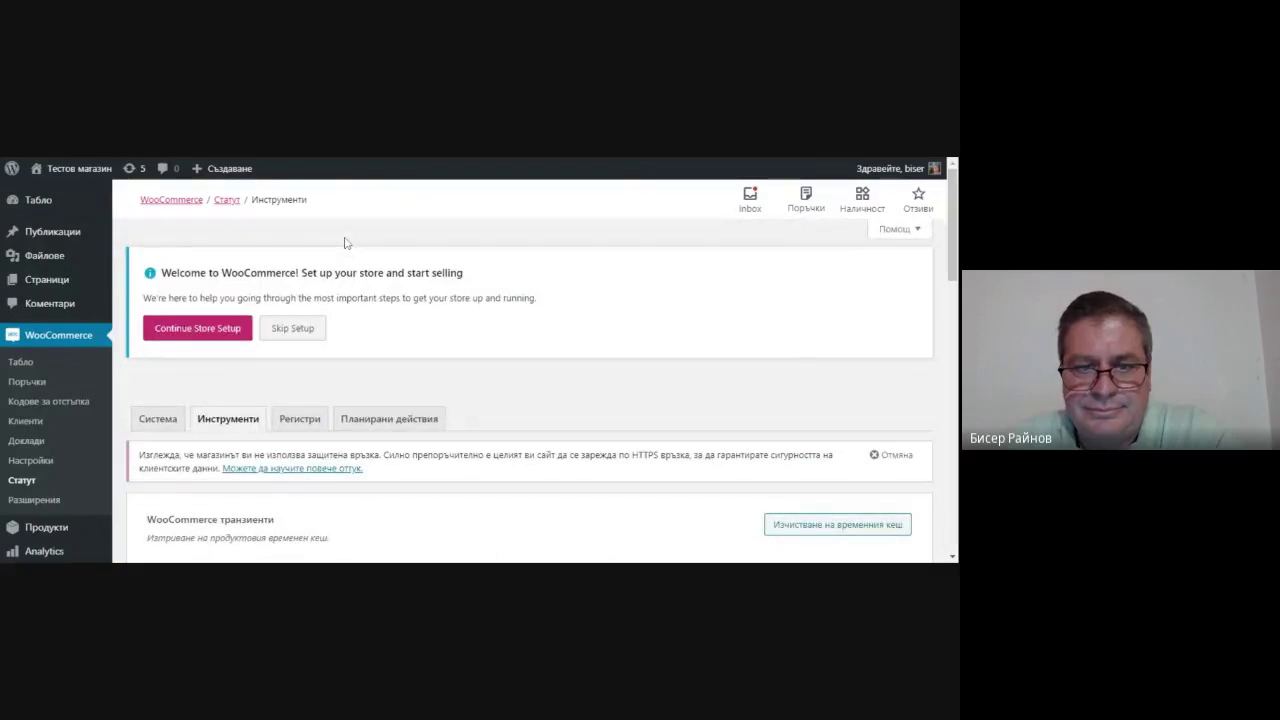
pyautogui.scroll(-2, 345, 250)
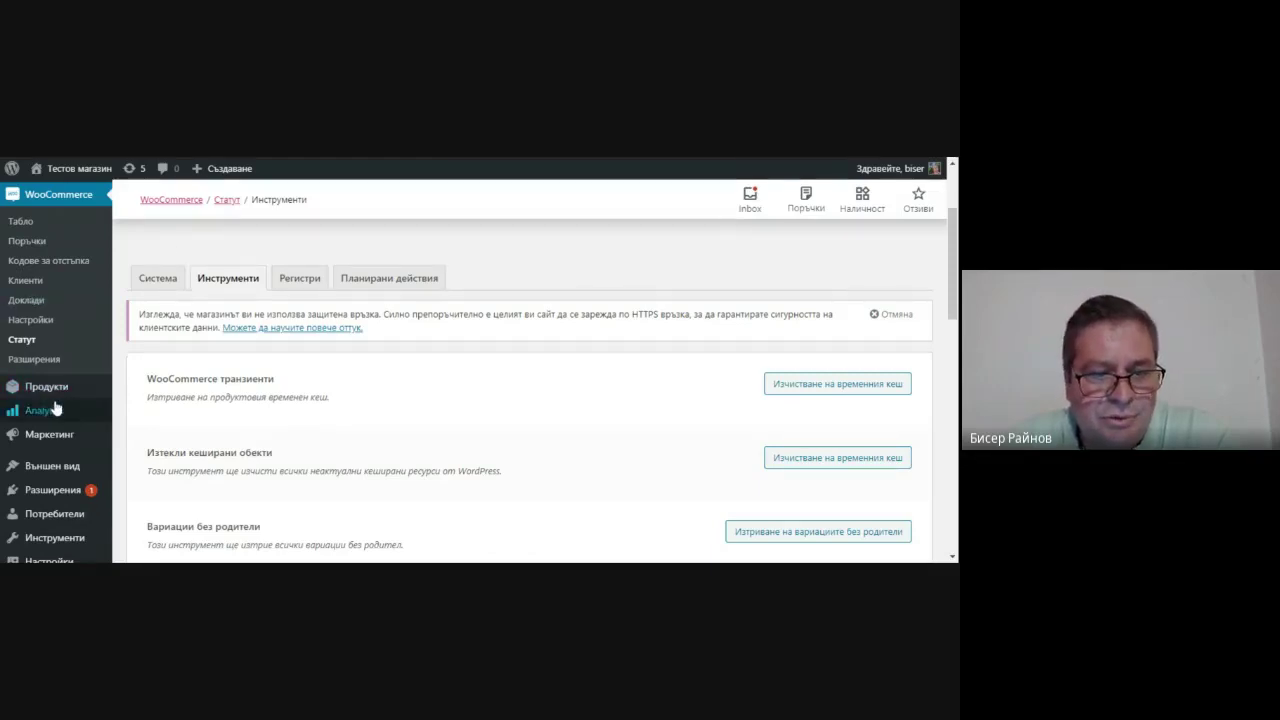
# Return from the Status tools to the WooCommerce Settings page.
pyautogui.moveTo(65, 385)
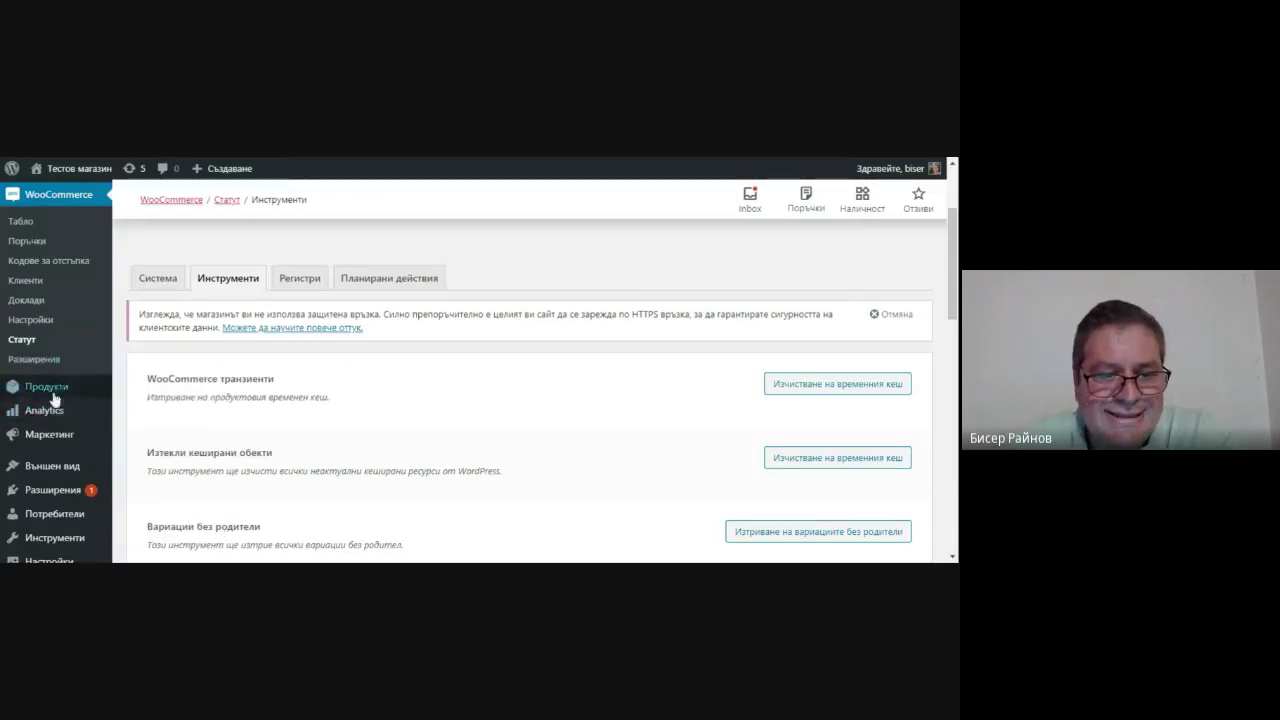
pyautogui.scroll(2, 57, 410)
pyautogui.scroll(1, 57, 410)
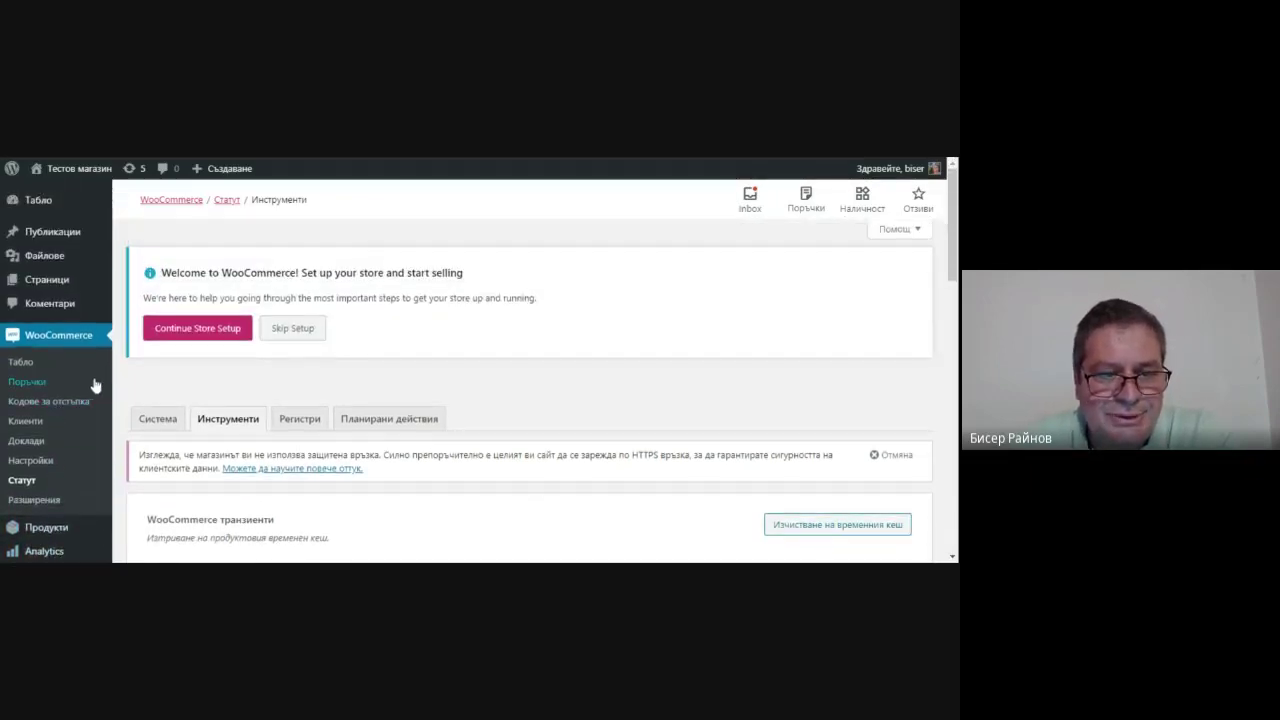
pyautogui.click(32, 461)
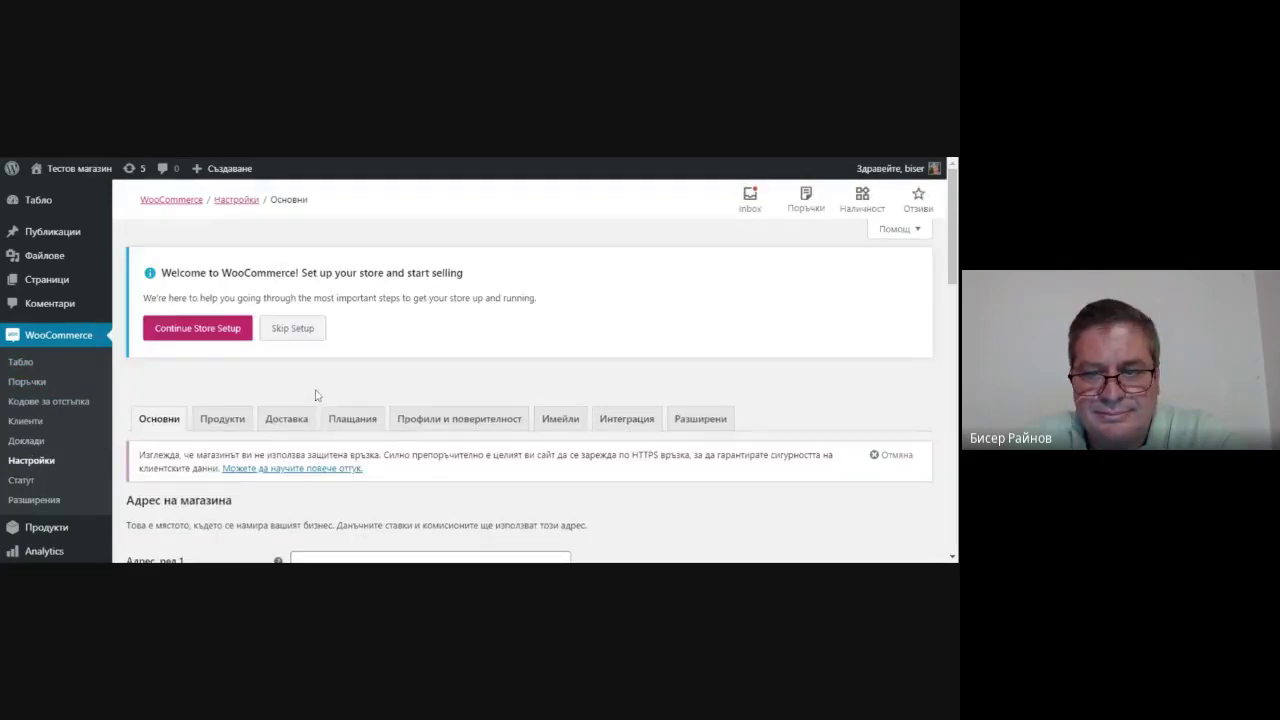
# Switch the WooCommerce settings to the Advanced (Разширени) tab.
pyautogui.scroll(-2, 313, 395)
pyautogui.click(709, 285)
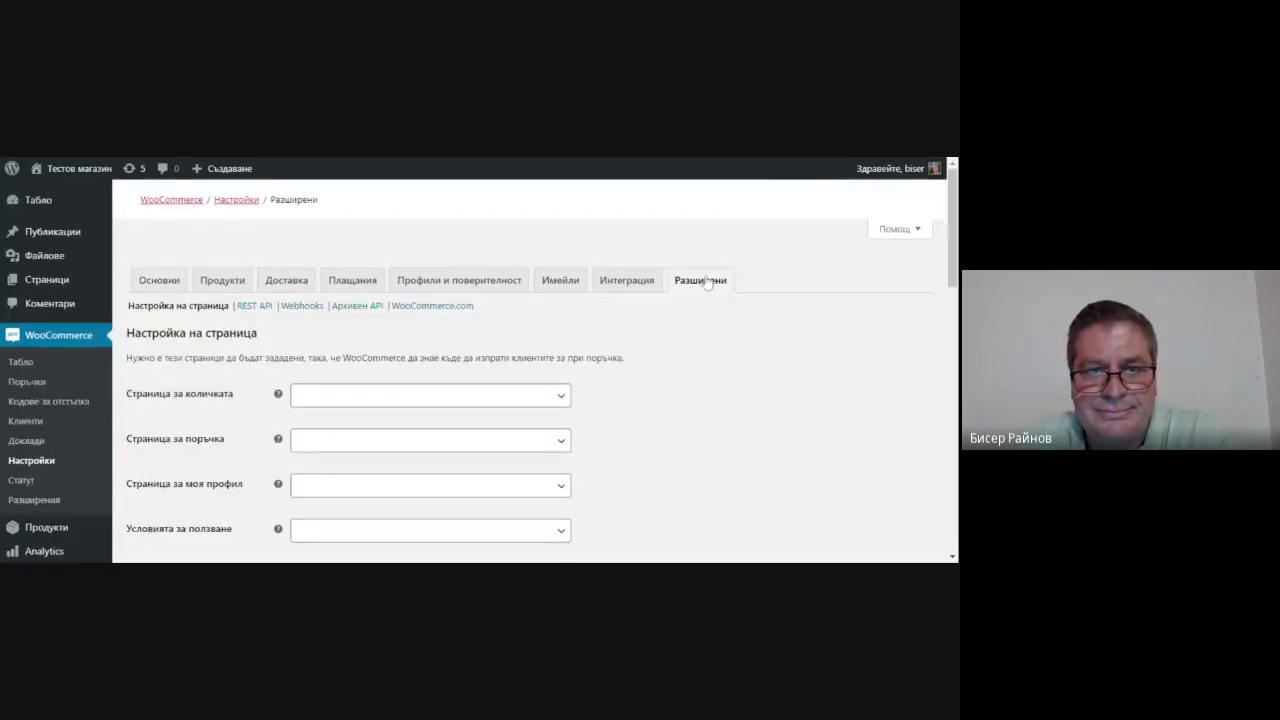
pyautogui.scroll(-2, 664, 323)
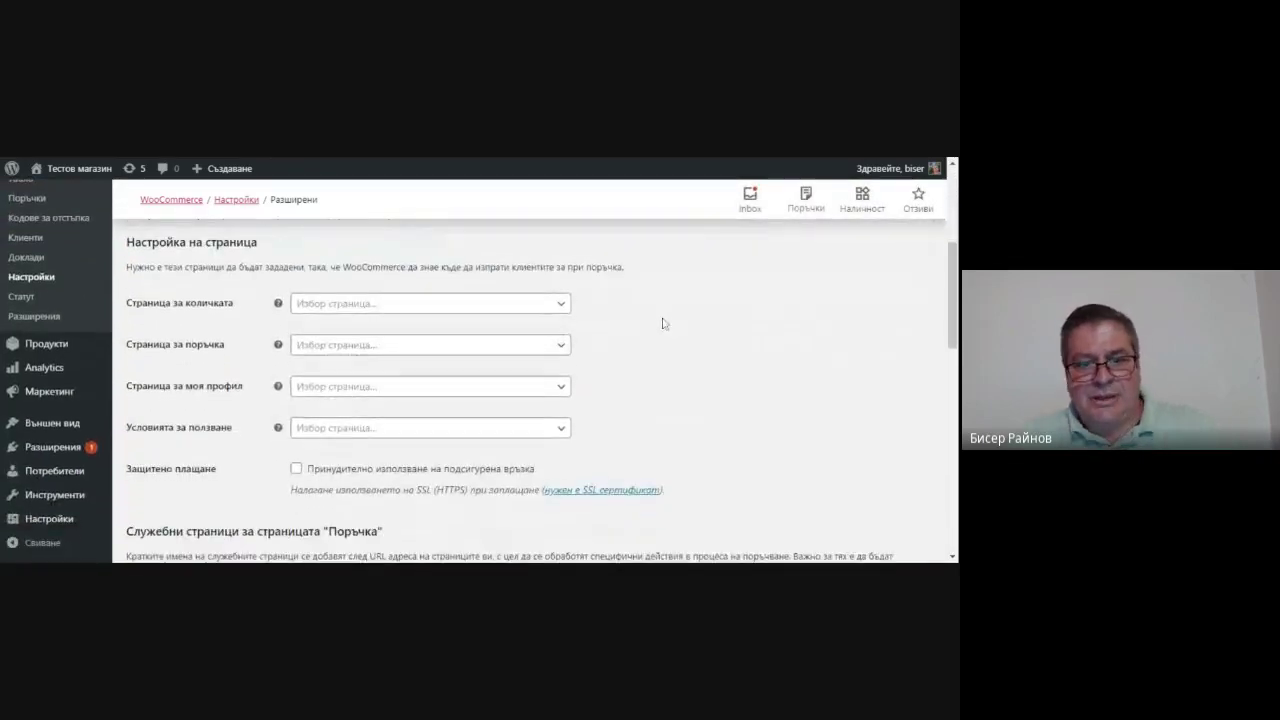
pyautogui.scroll(2, 665, 325)
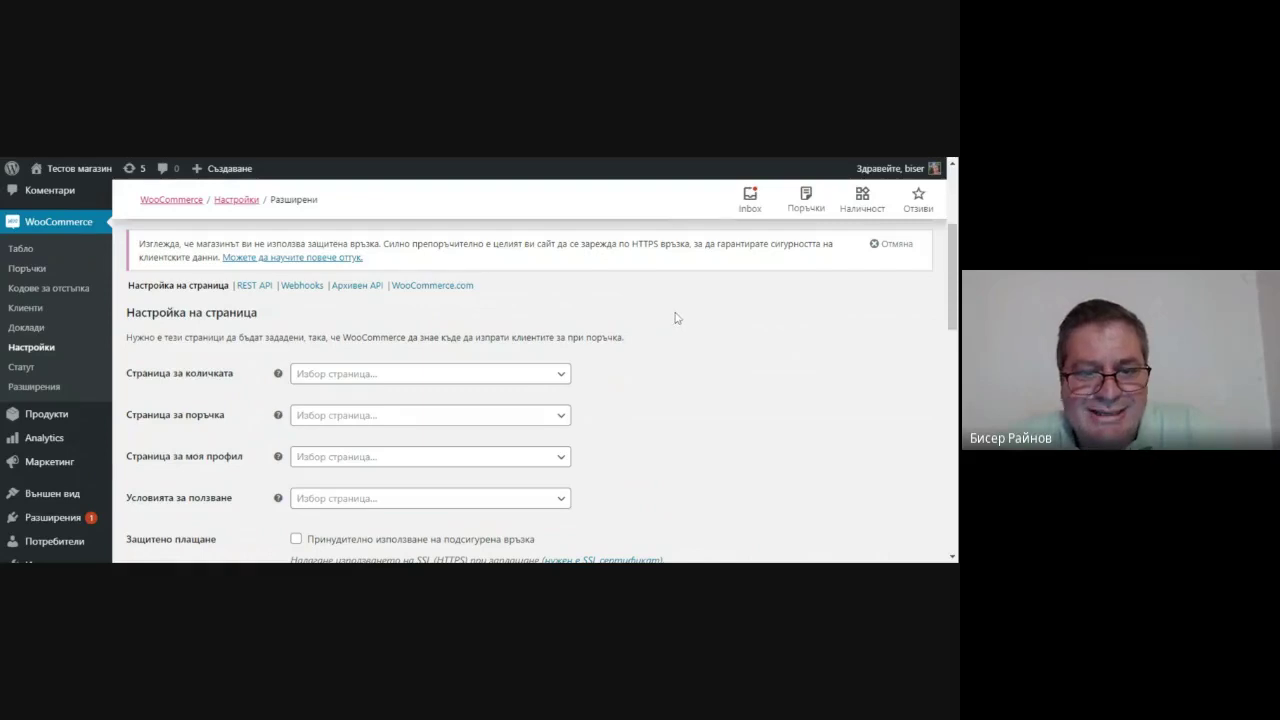
pyautogui.scroll(-1, 674, 318)
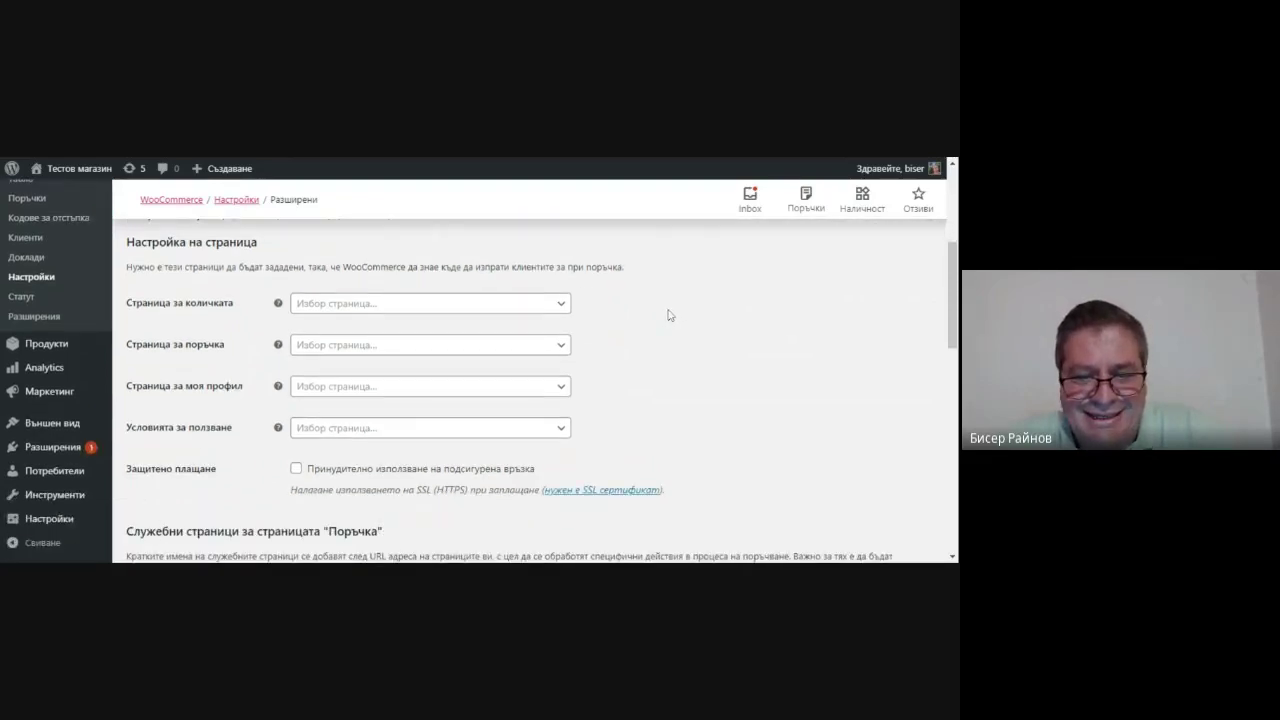
pyautogui.scroll(-1, 669, 315)
pyautogui.scroll(2, 667, 315)
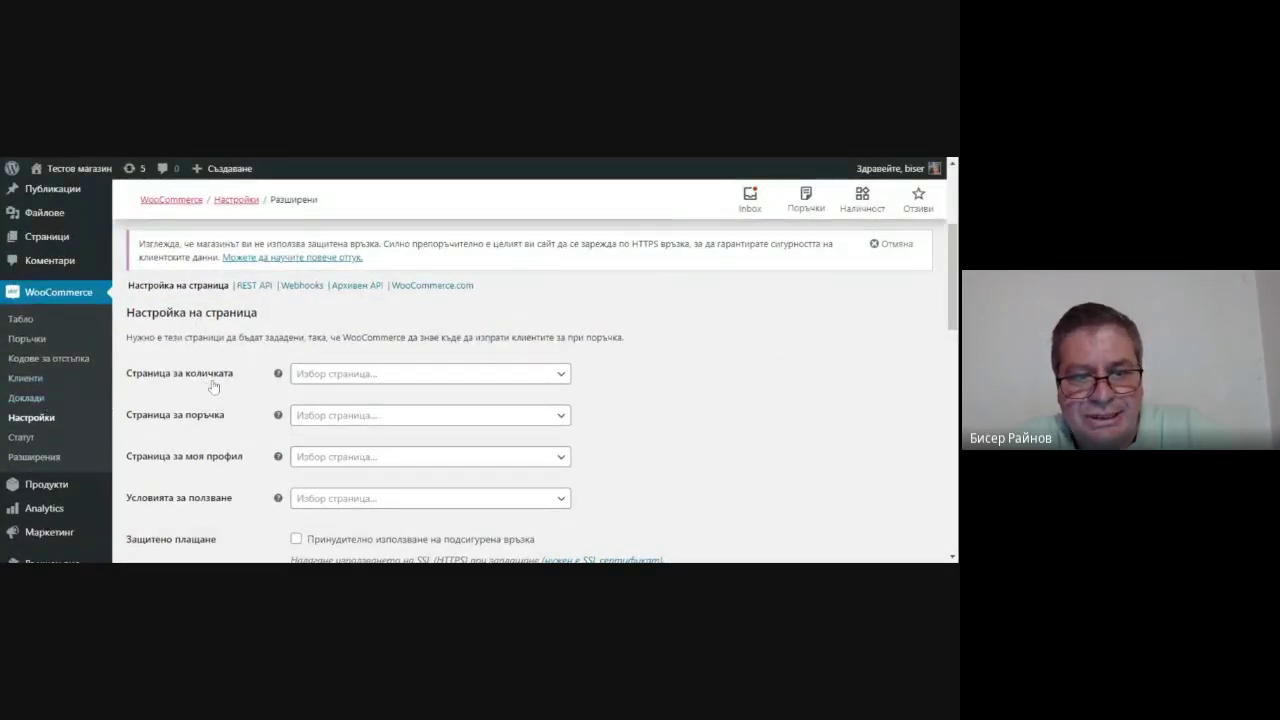
# Inspect the cart, checkout and terms page dropdowns without choosing any page.
pyautogui.click(356, 386)
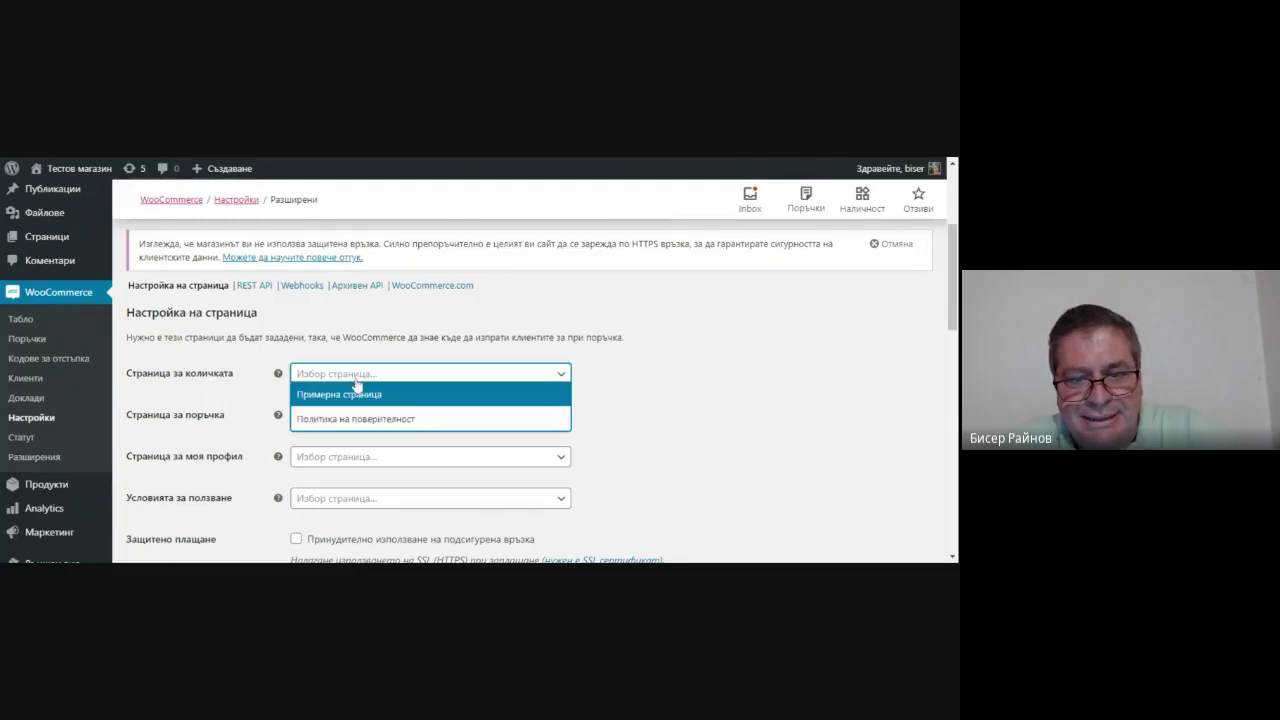
pyautogui.click(356, 378)
pyautogui.click(362, 418)
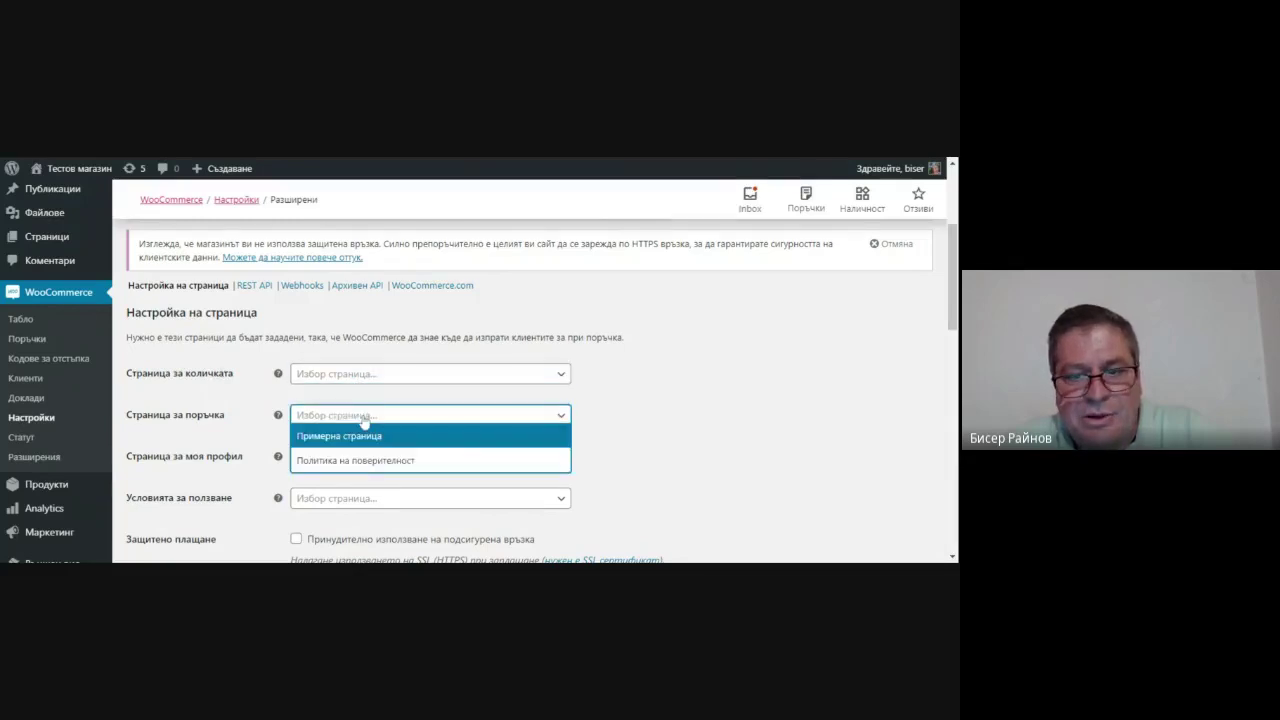
pyautogui.click(390, 503)
pyautogui.click(700, 495)
# Save the Advanced settings with Запазване на промените, then save them a second time.
pyautogui.scroll(-3, 706, 494)
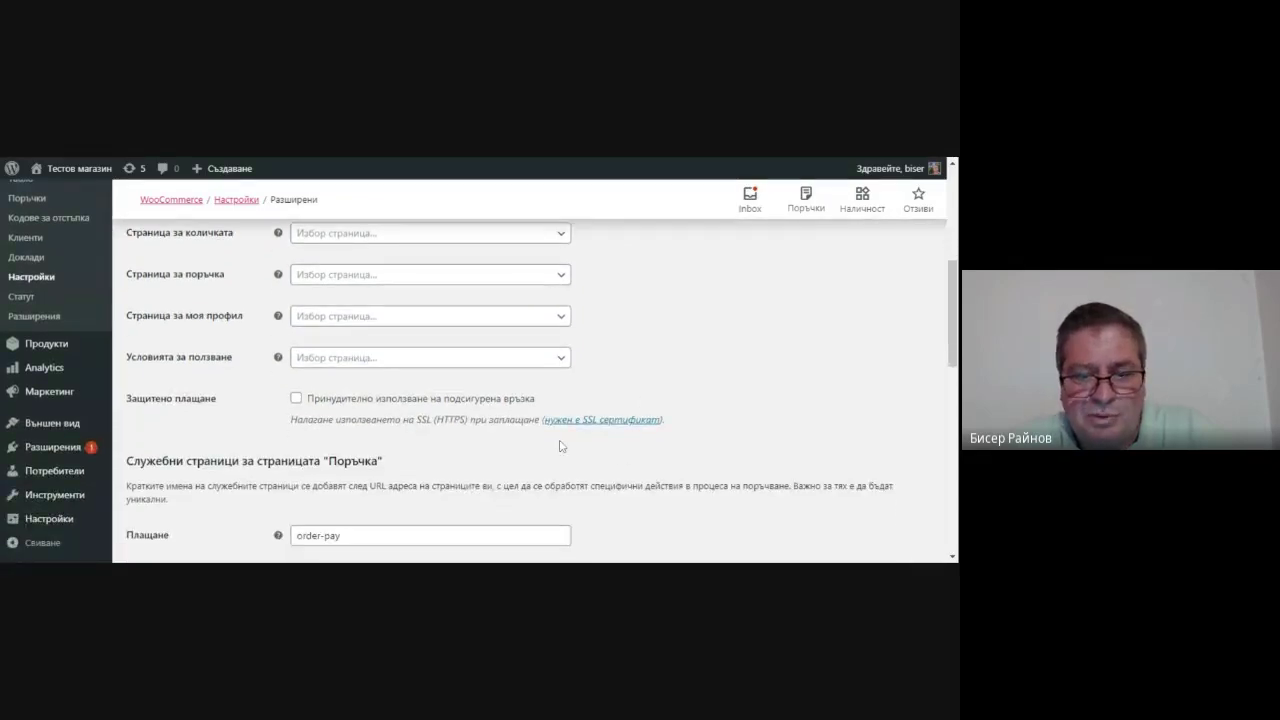
pyautogui.scroll(-2, 557, 447)
pyautogui.scroll(-5, 551, 449)
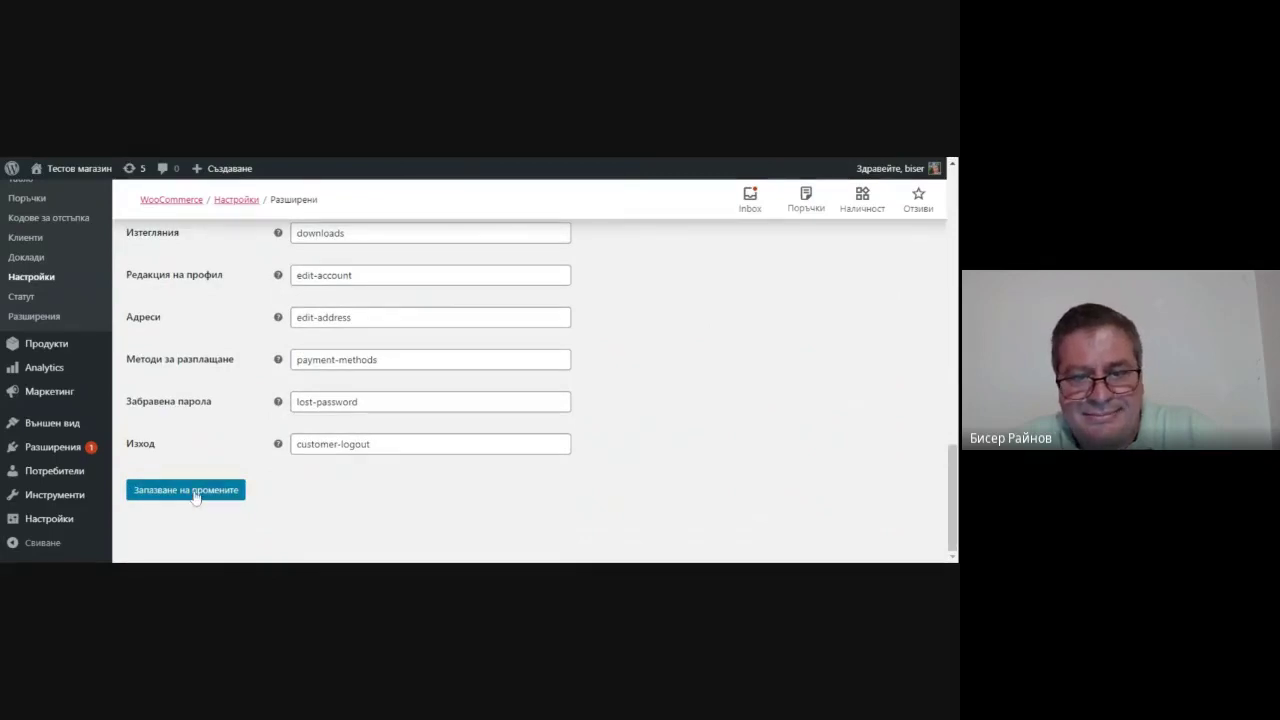
pyautogui.click(186, 490)
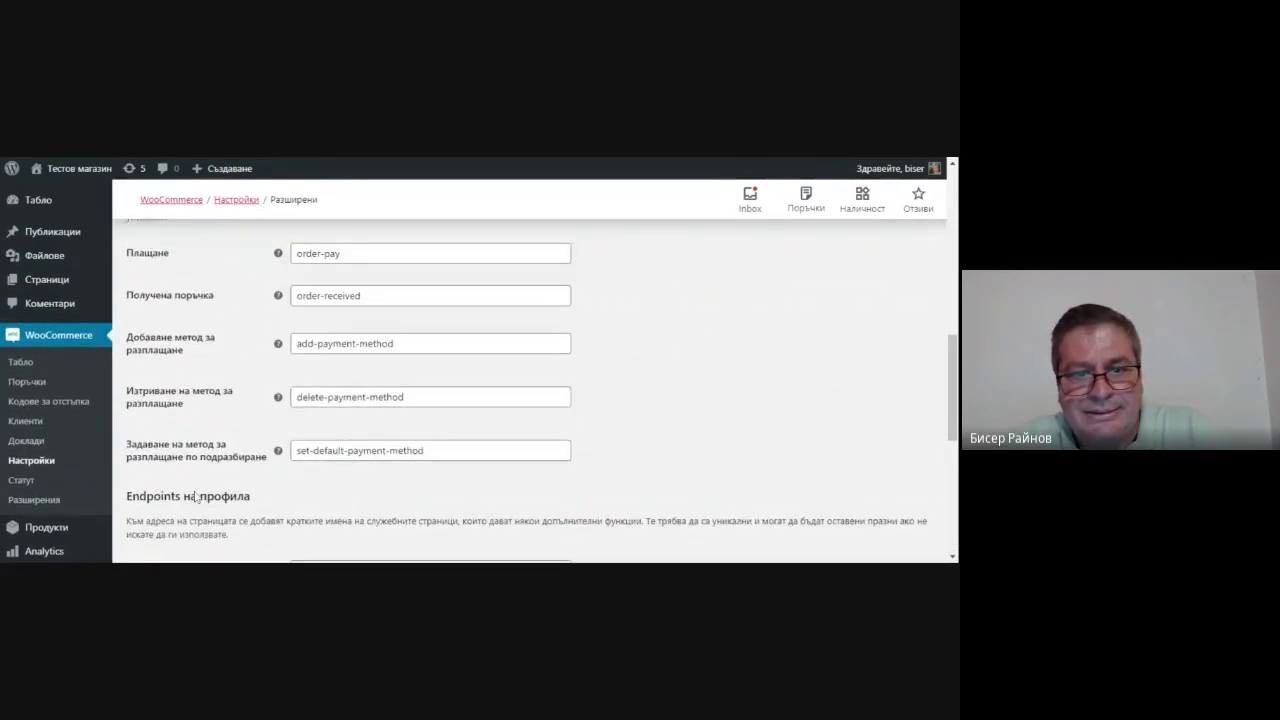
pyautogui.scroll(8, 541, 391)
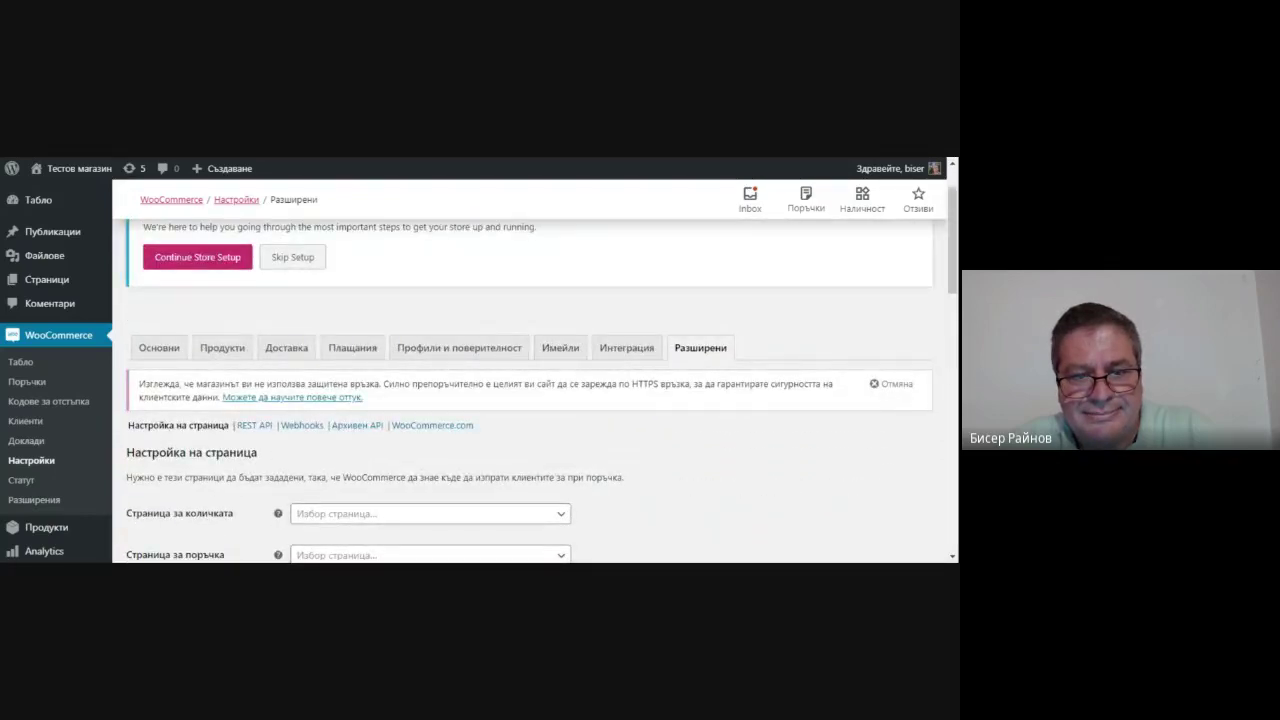
pyautogui.scroll(-4, 197, 495)
pyautogui.scroll(-3, 197, 495)
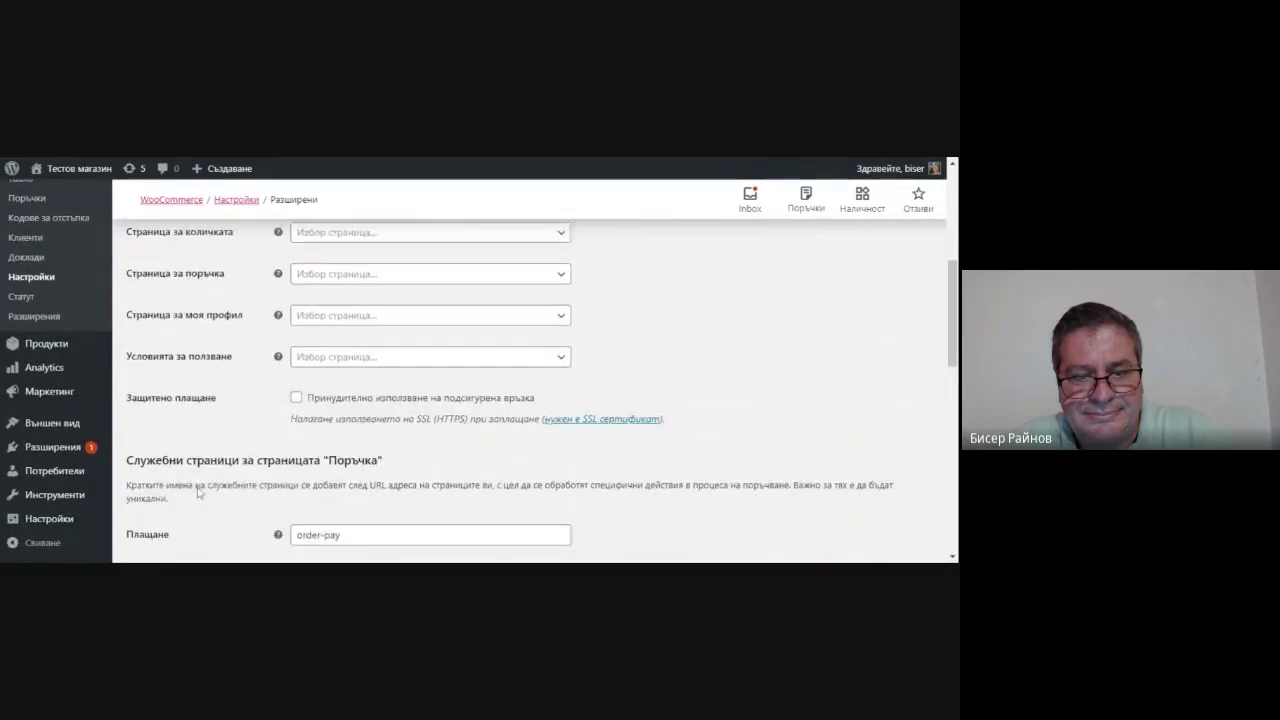
pyautogui.scroll(-10, 197, 487)
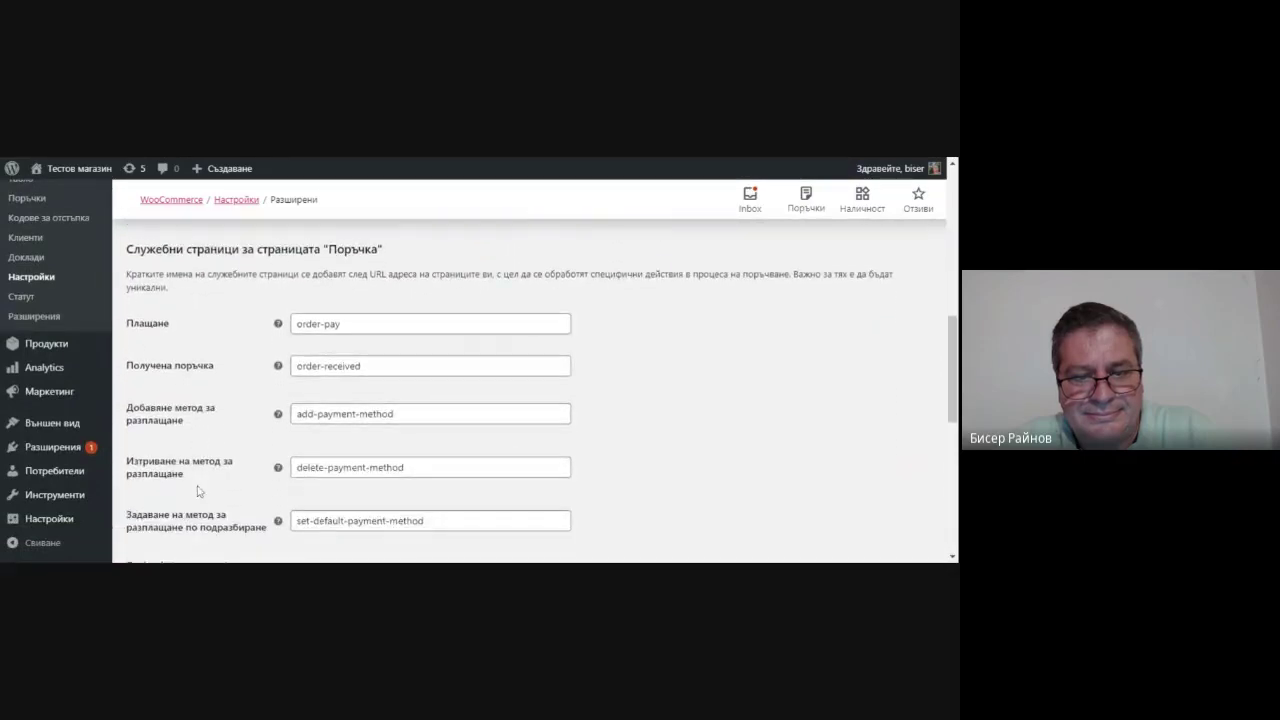
pyautogui.click(197, 490)
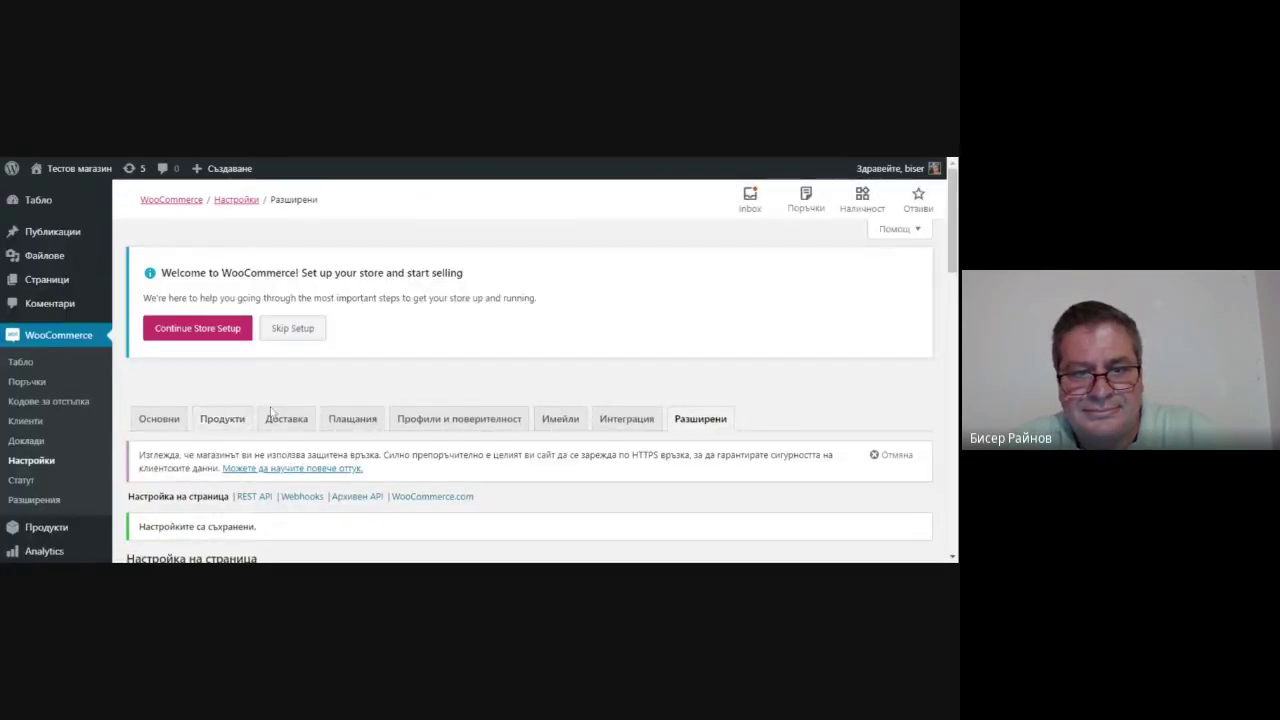
# Review the saved Advanced settings, with cart, checkout and account pages still unassigned.
pyautogui.scroll(-3, 265, 410)
pyautogui.scroll(-7, 270, 407)
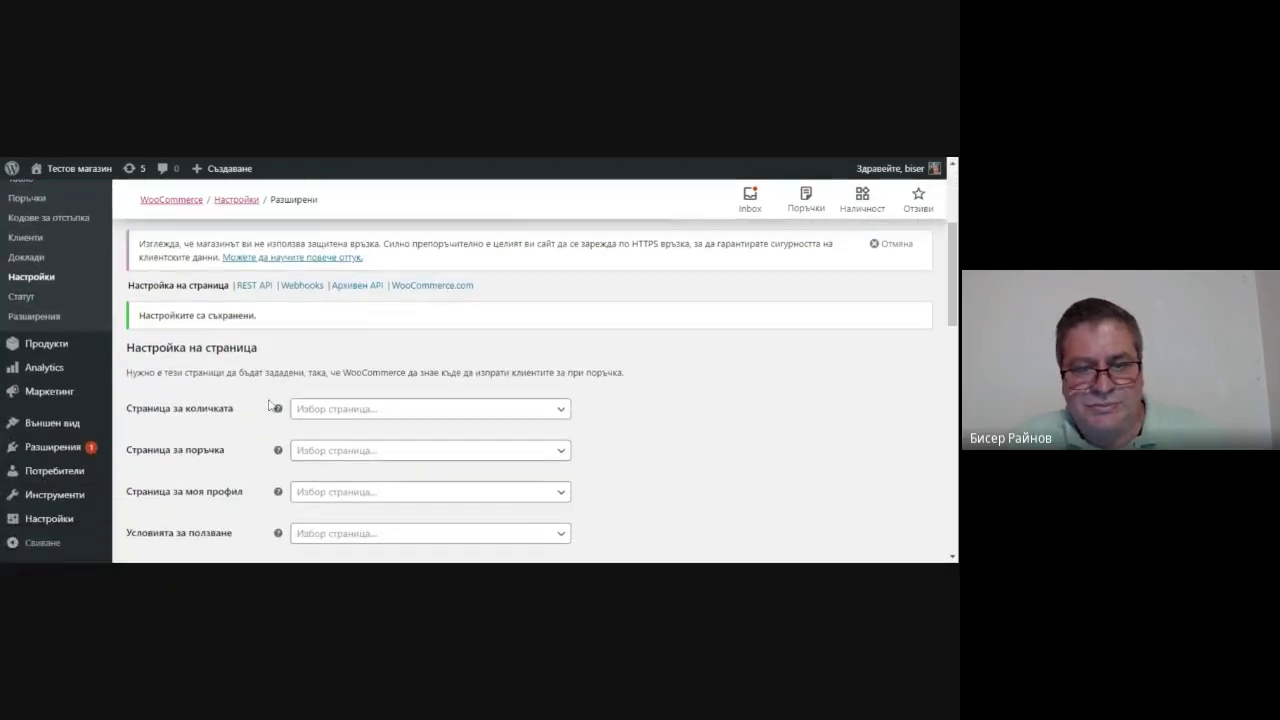
pyautogui.scroll(-3, 270, 403)
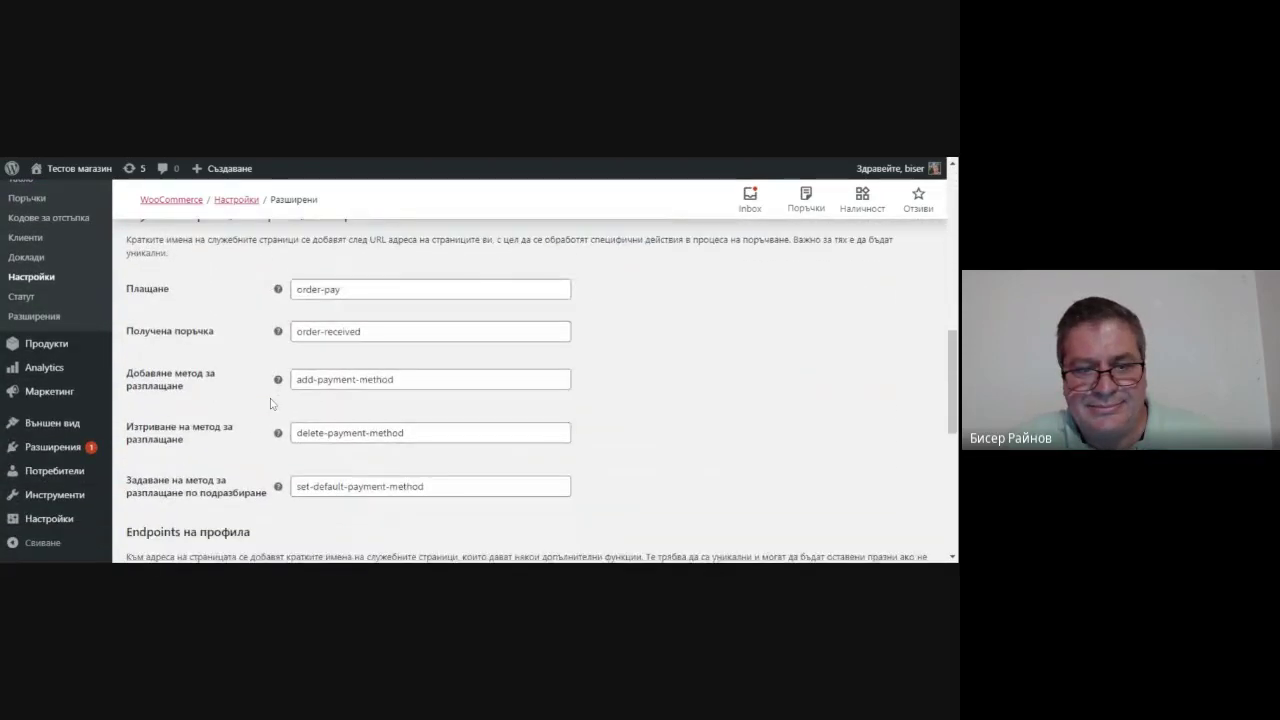
pyautogui.scroll(6, 270, 403)
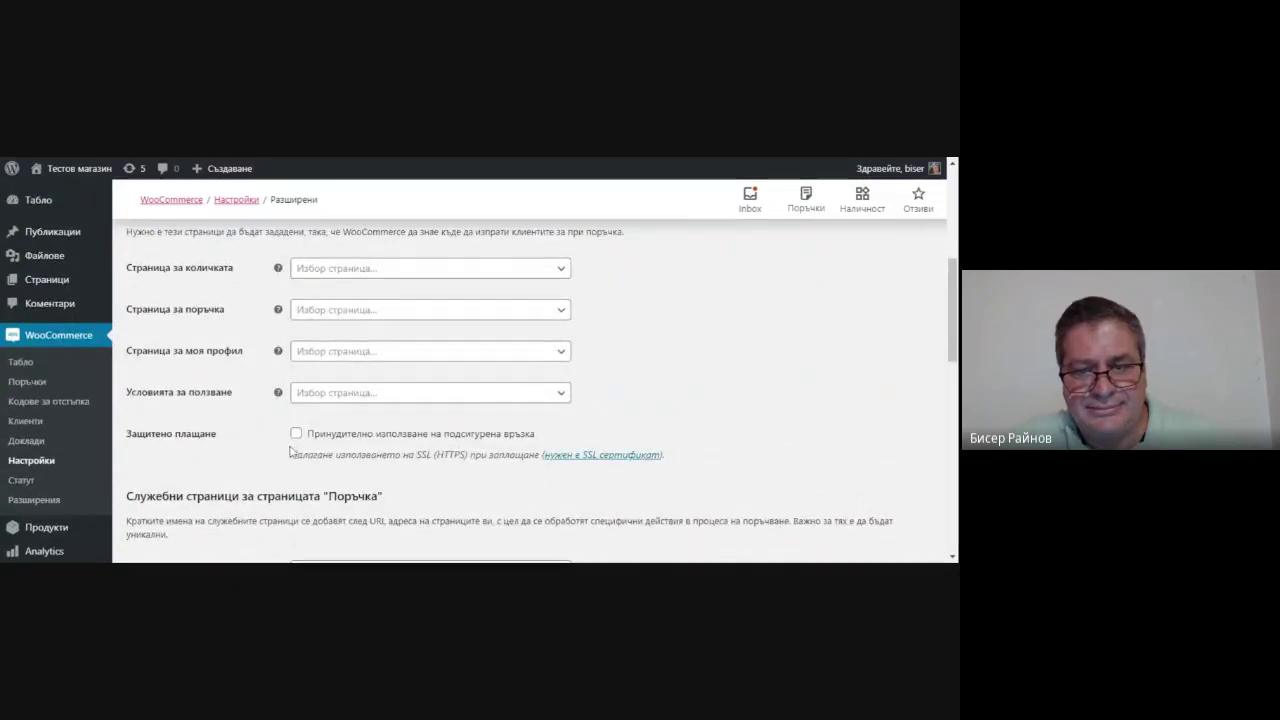
pyautogui.scroll(7, 283, 456)
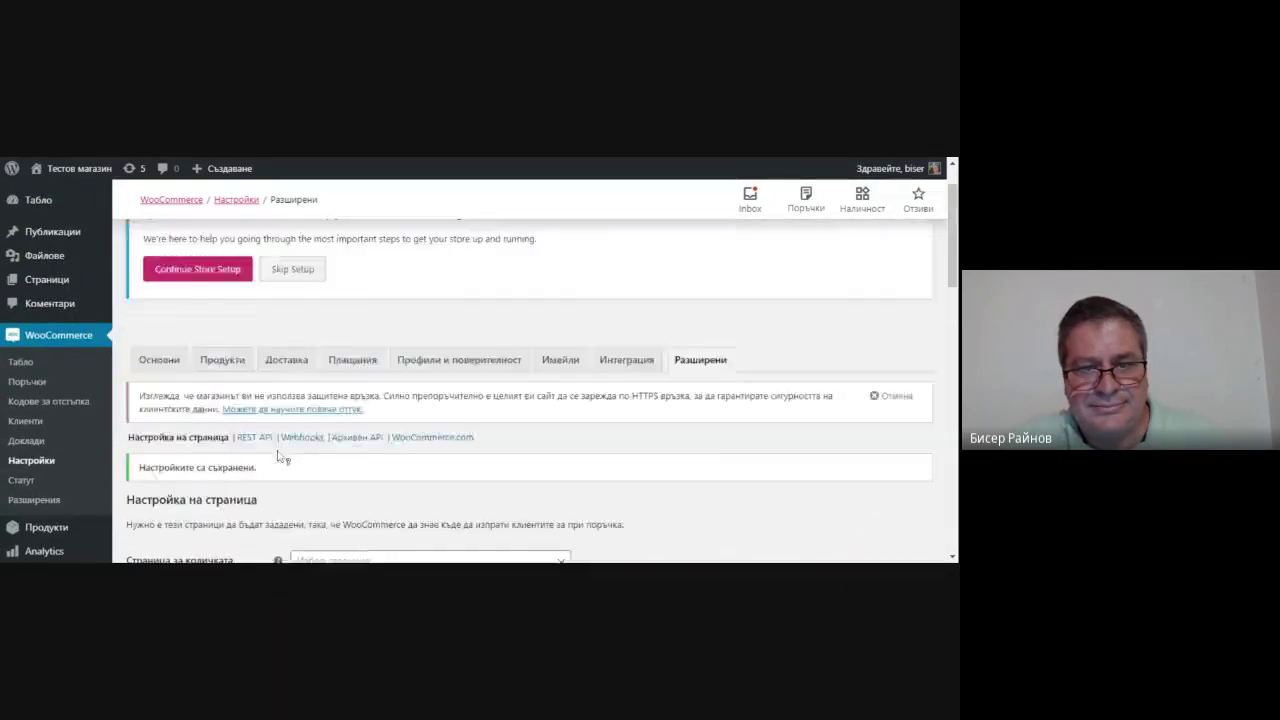
pyautogui.scroll(-2, 283, 456)
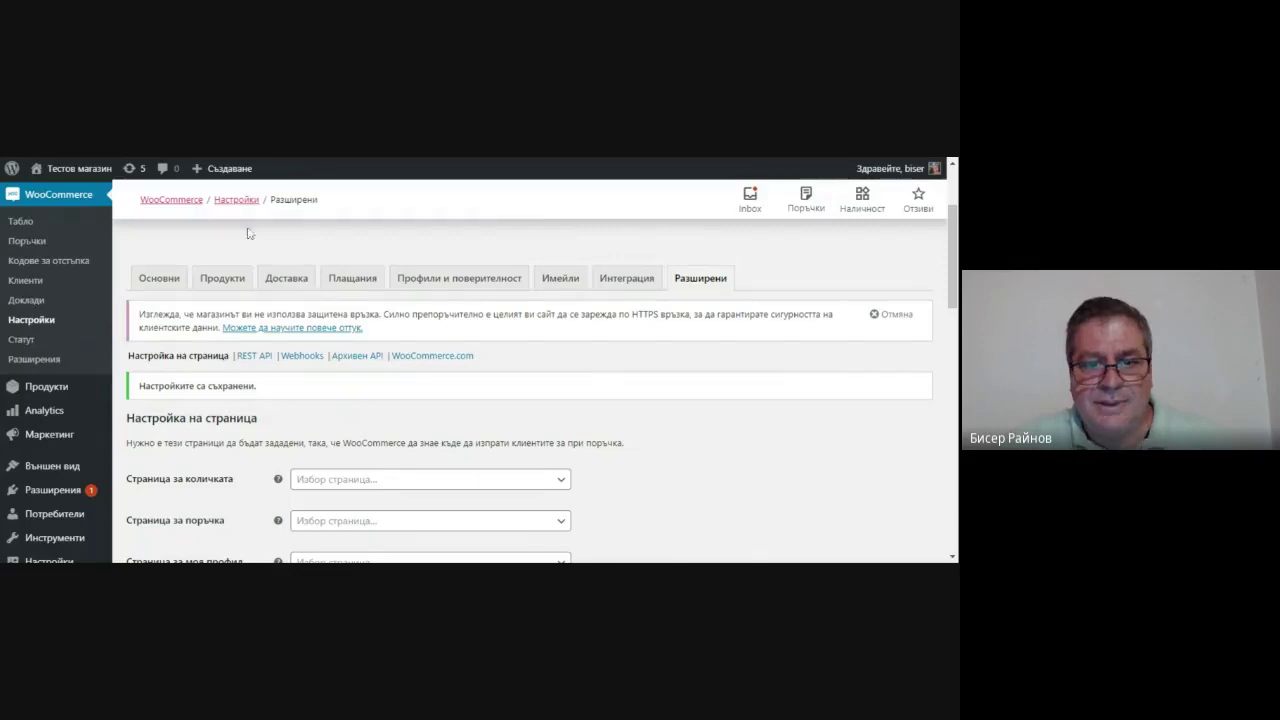
pyautogui.moveTo(11, 416)
pyautogui.scroll(-1, 11, 416)
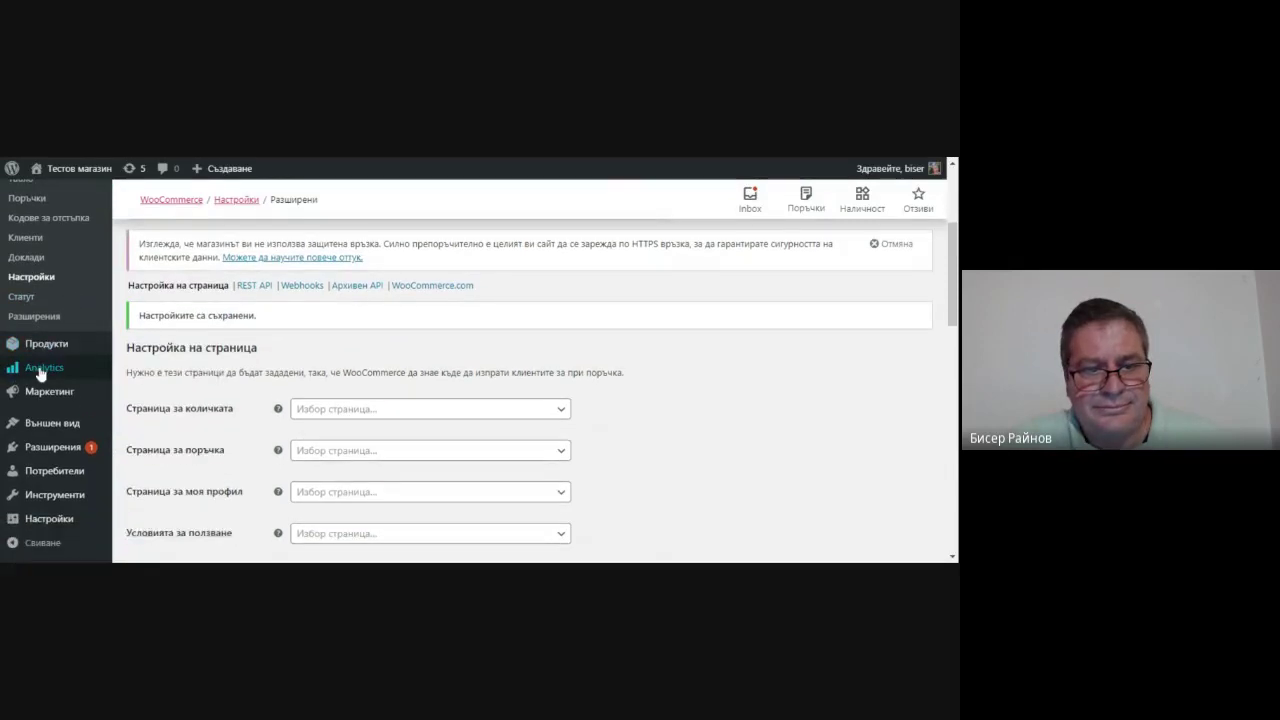
pyautogui.moveTo(42, 470)
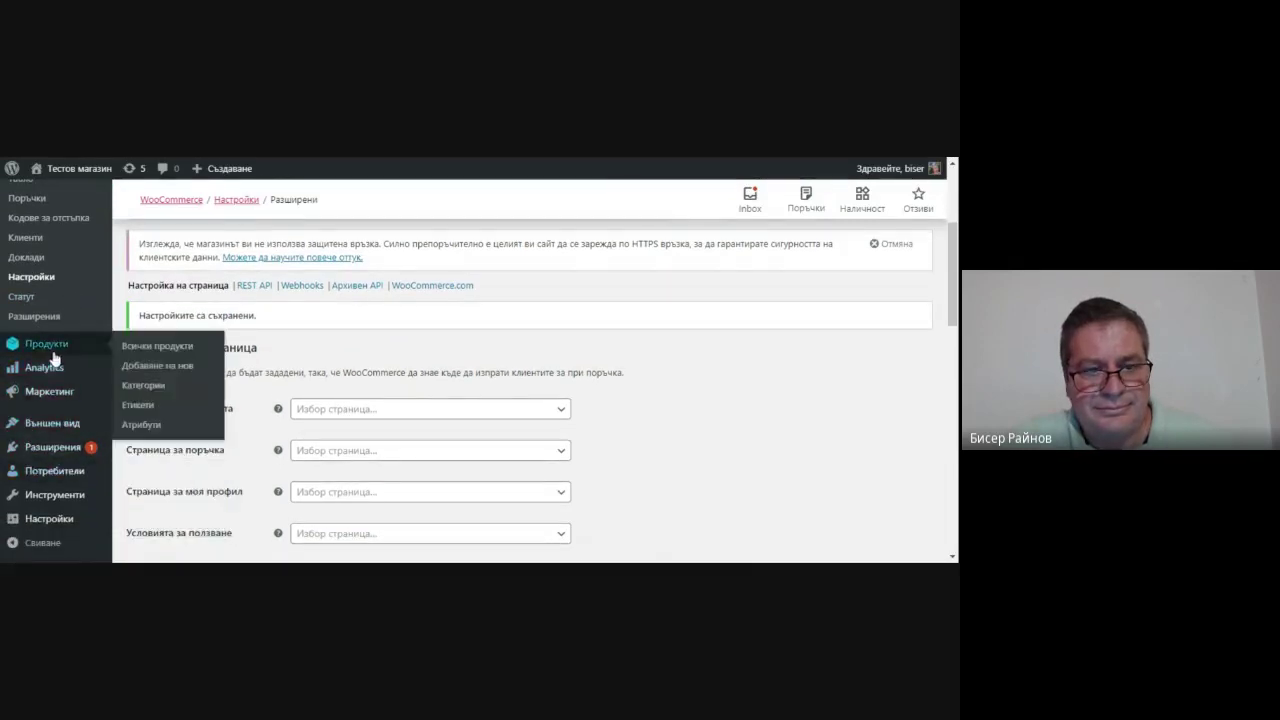
pyautogui.scroll(3, 51, 360)
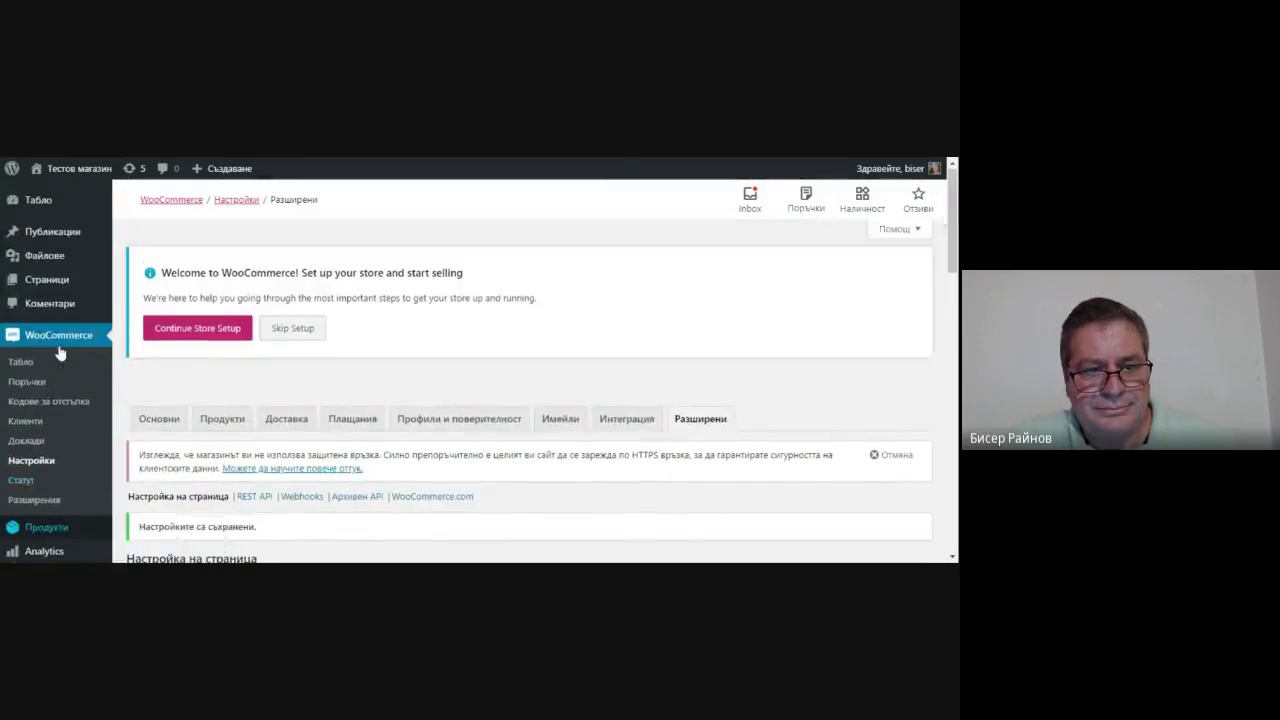
pyautogui.click(22, 481)
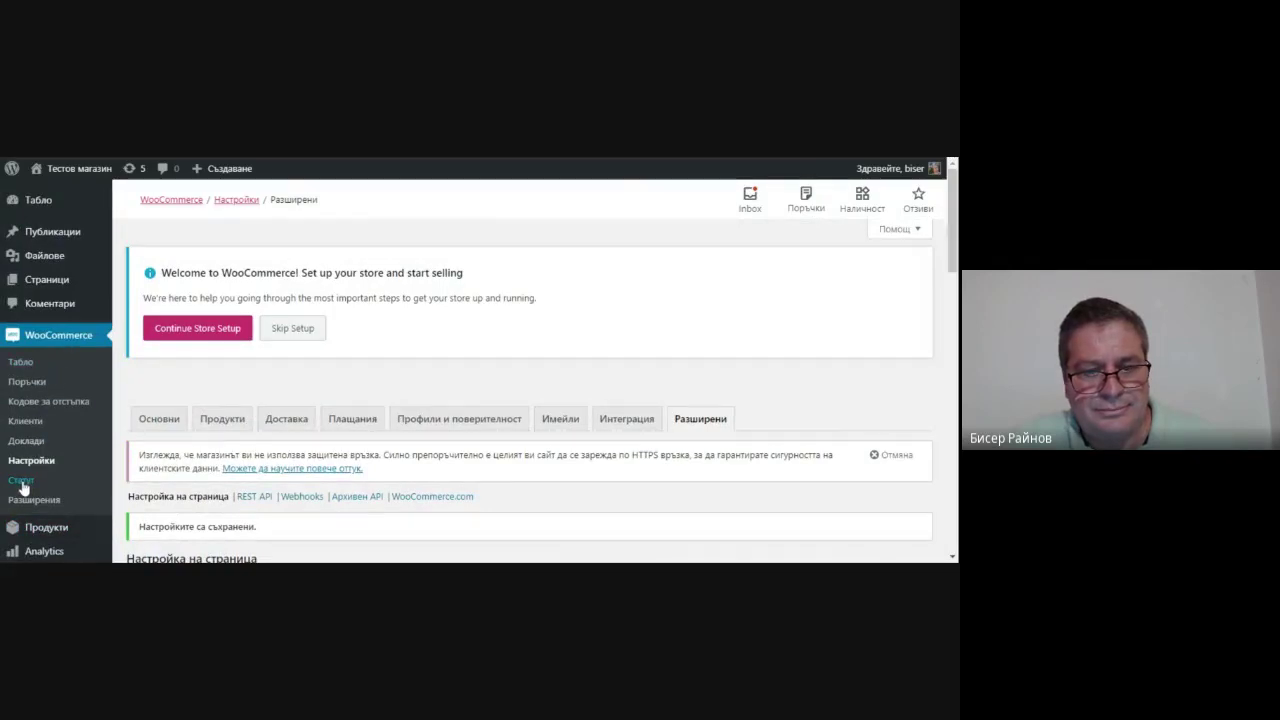
pyautogui.click(255, 425)
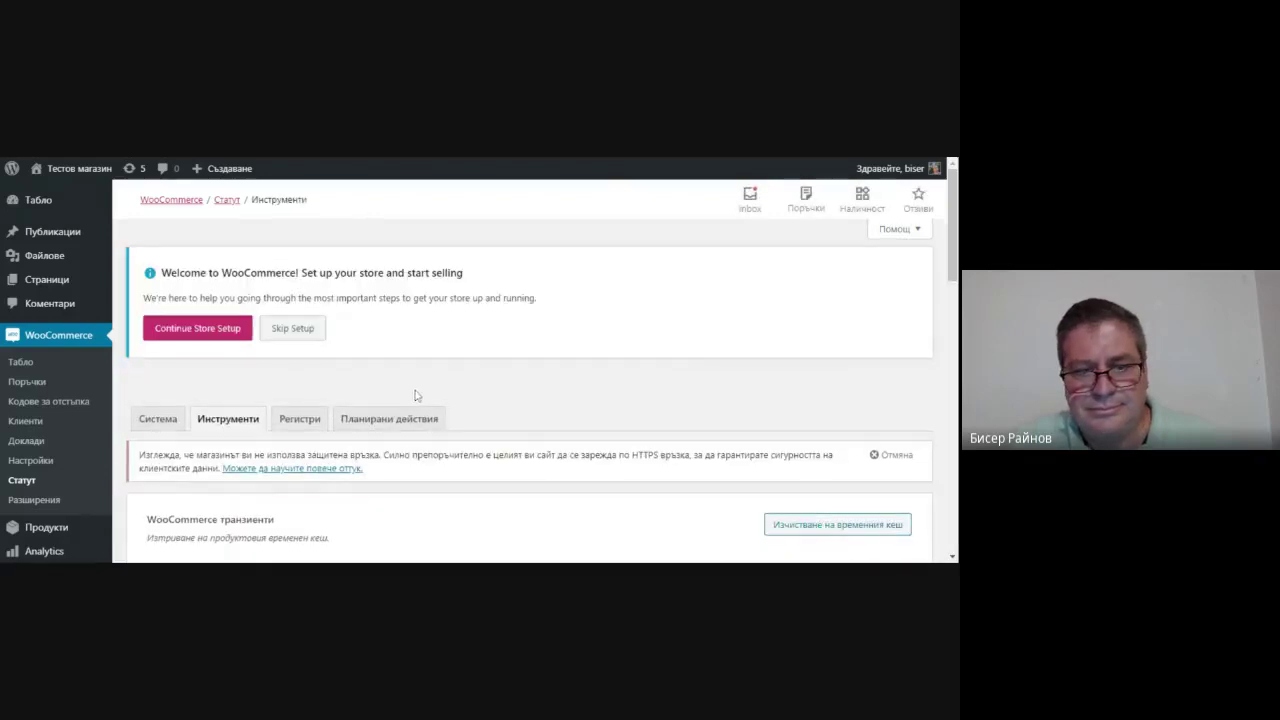
pyautogui.scroll(-3, 420, 394)
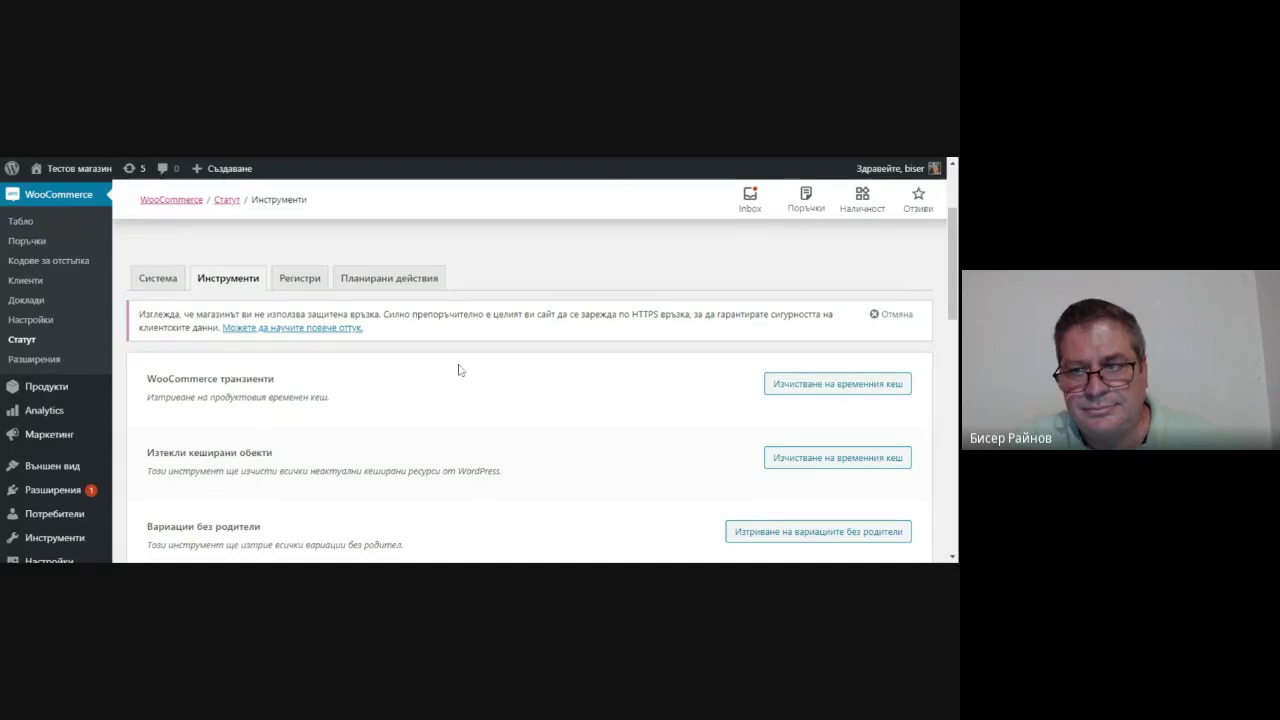
pyautogui.scroll(3, 460, 372)
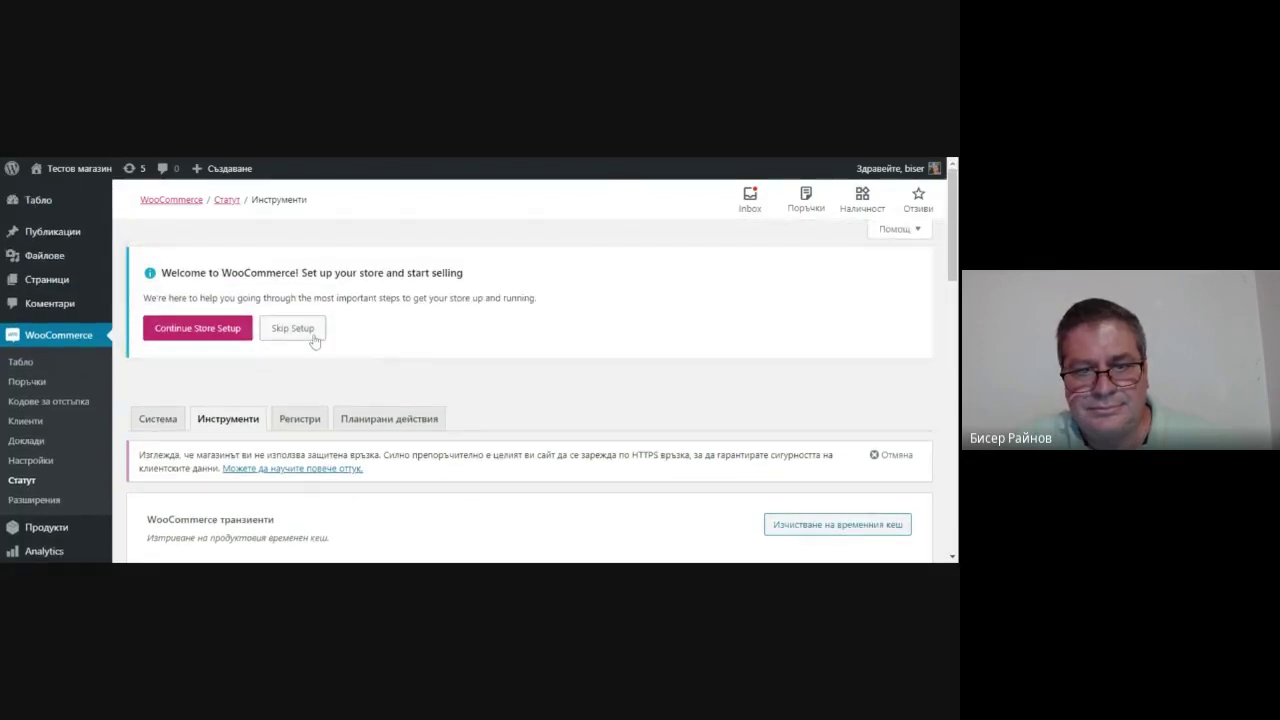
pyautogui.click(227, 338)
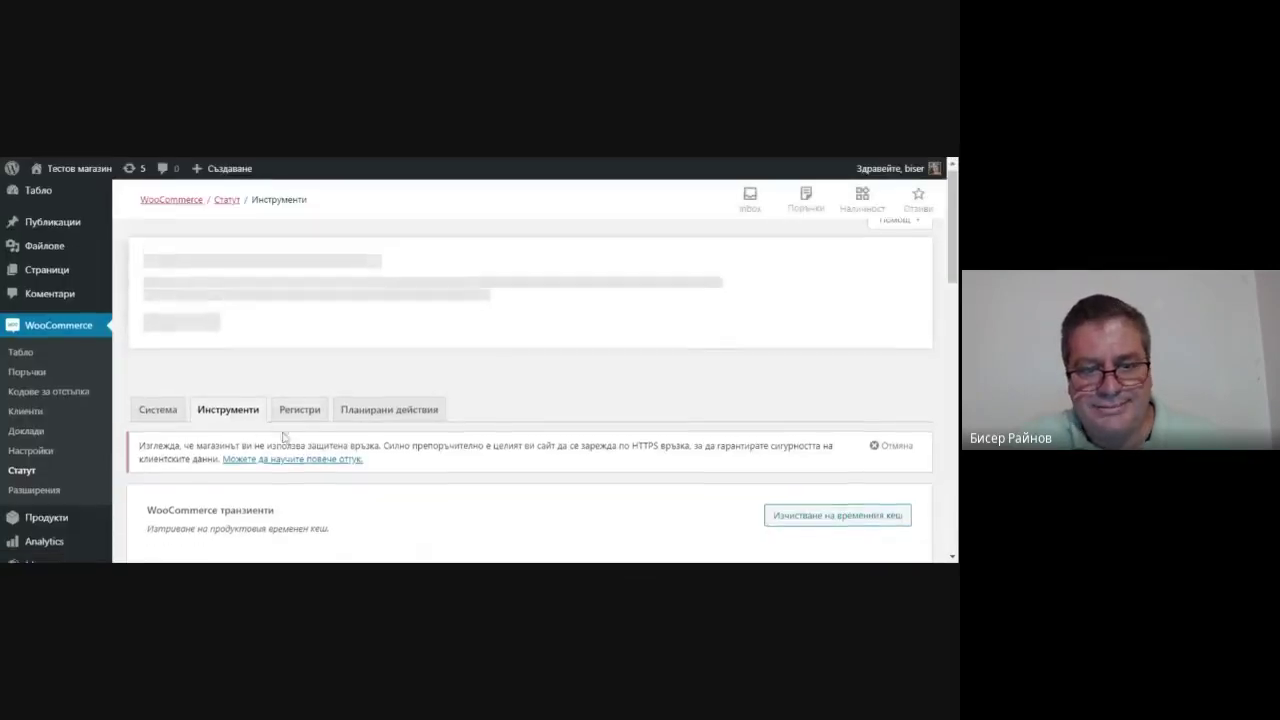
pyautogui.scroll(-3, 287, 437)
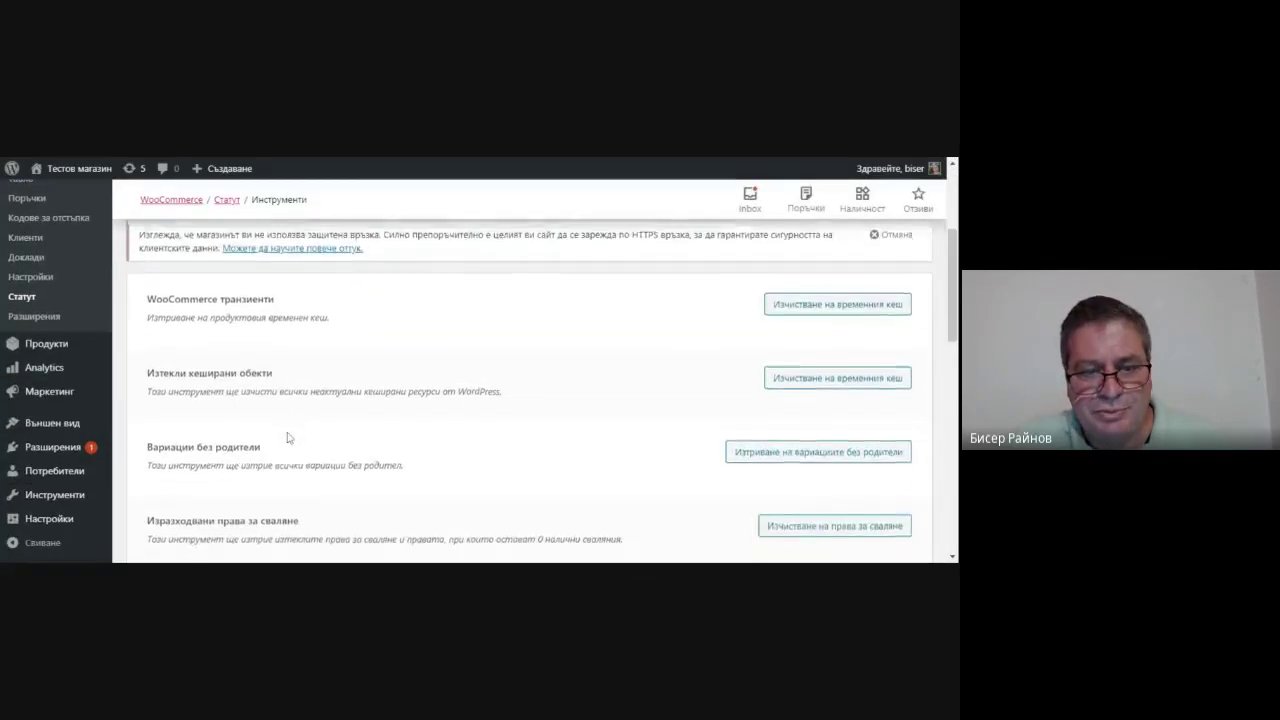
pyautogui.scroll(-10, 287, 437)
pyautogui.scroll(-2, 295, 436)
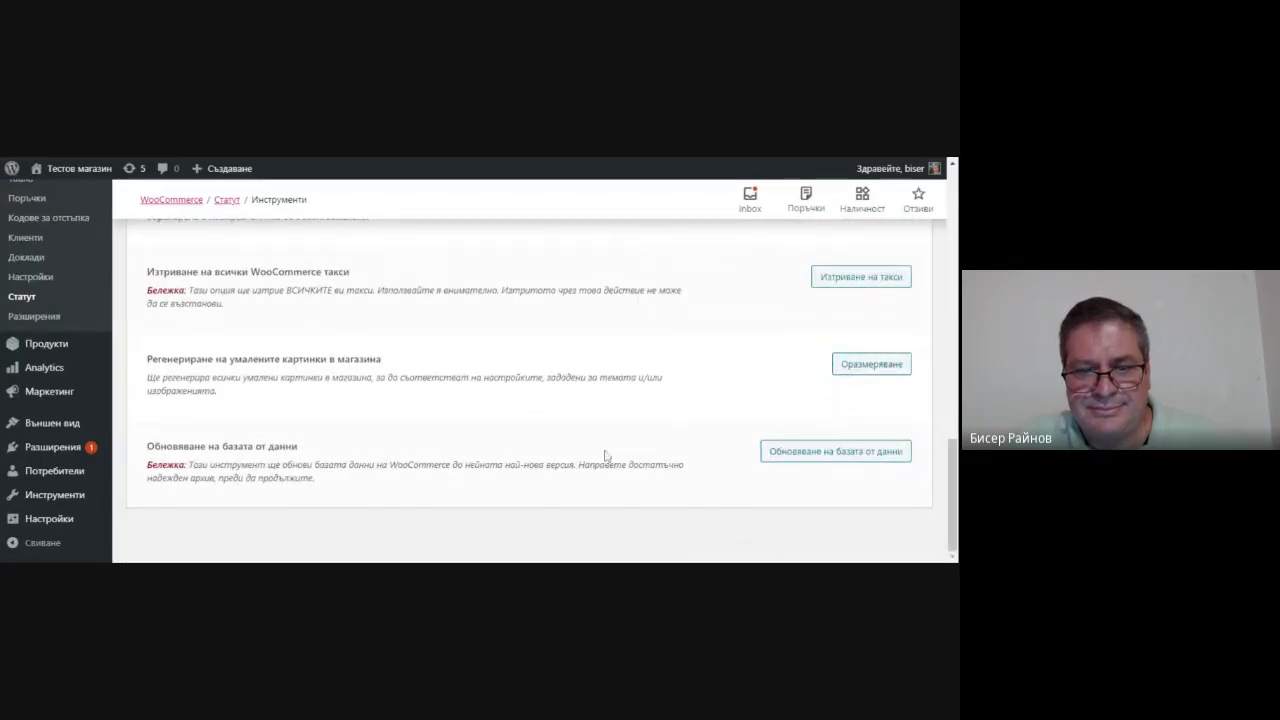
pyautogui.click(804, 457)
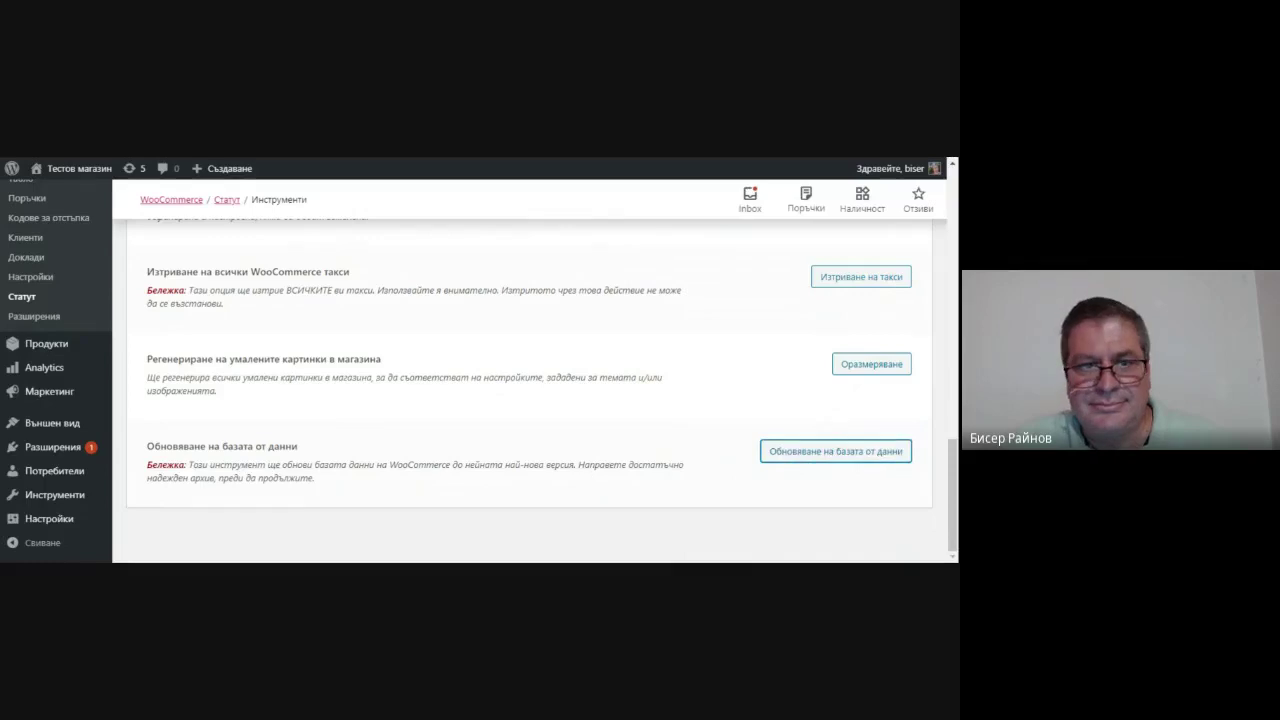
pyautogui.scroll(10, 323, 354)
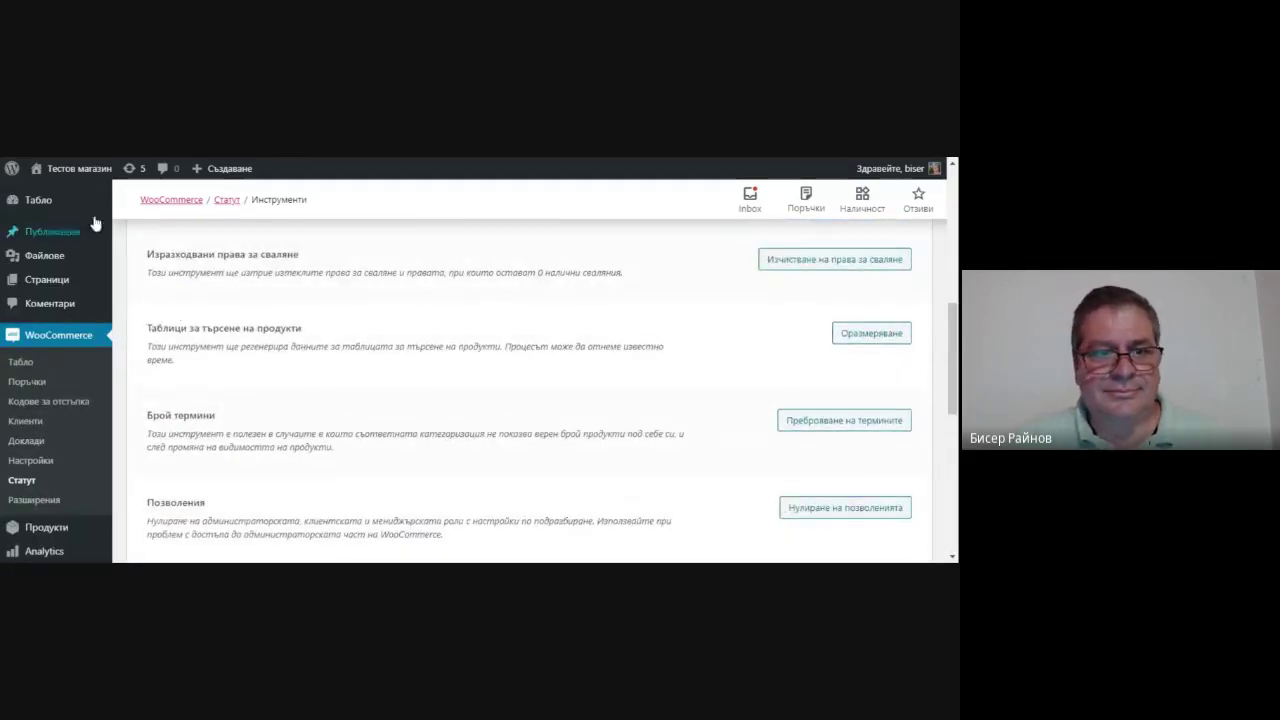
# Visit the Тестов магазин front page, then return to the admin dashboard.
pyautogui.click(60, 194)
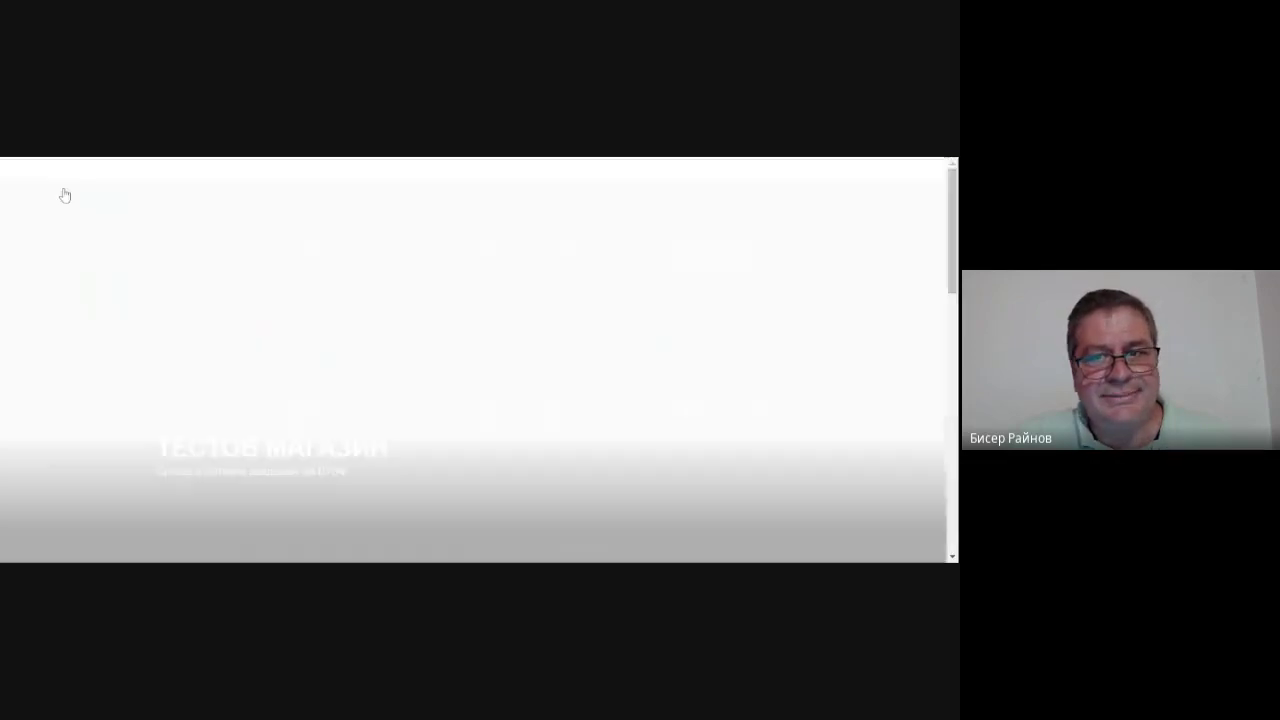
pyautogui.scroll(-5, 163, 252)
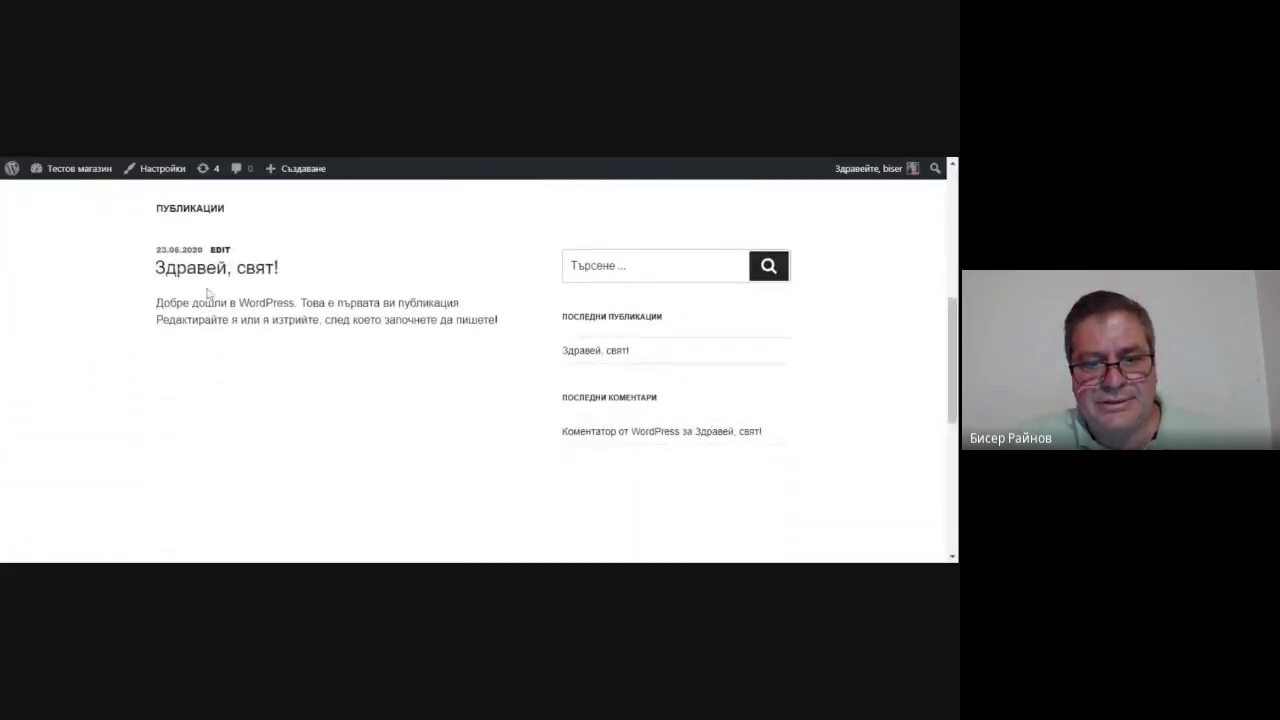
pyautogui.scroll(5, 207, 291)
pyautogui.moveTo(45, 178)
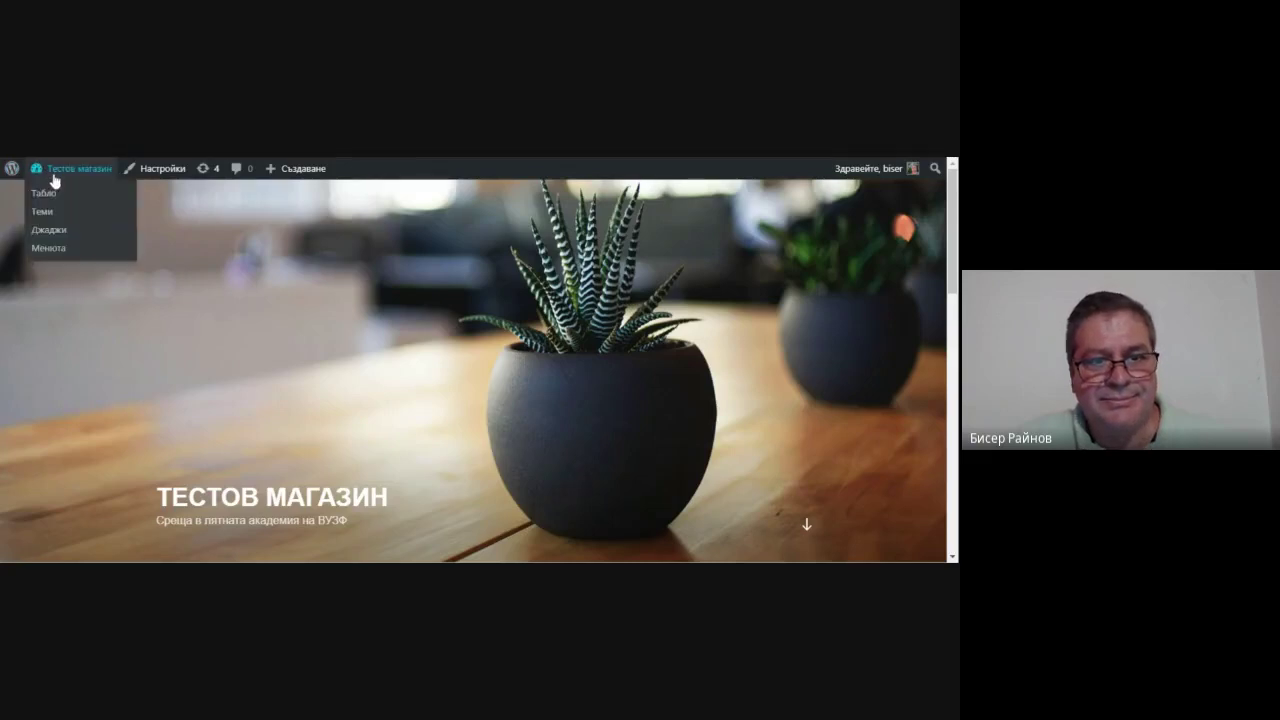
pyautogui.click(48, 195)
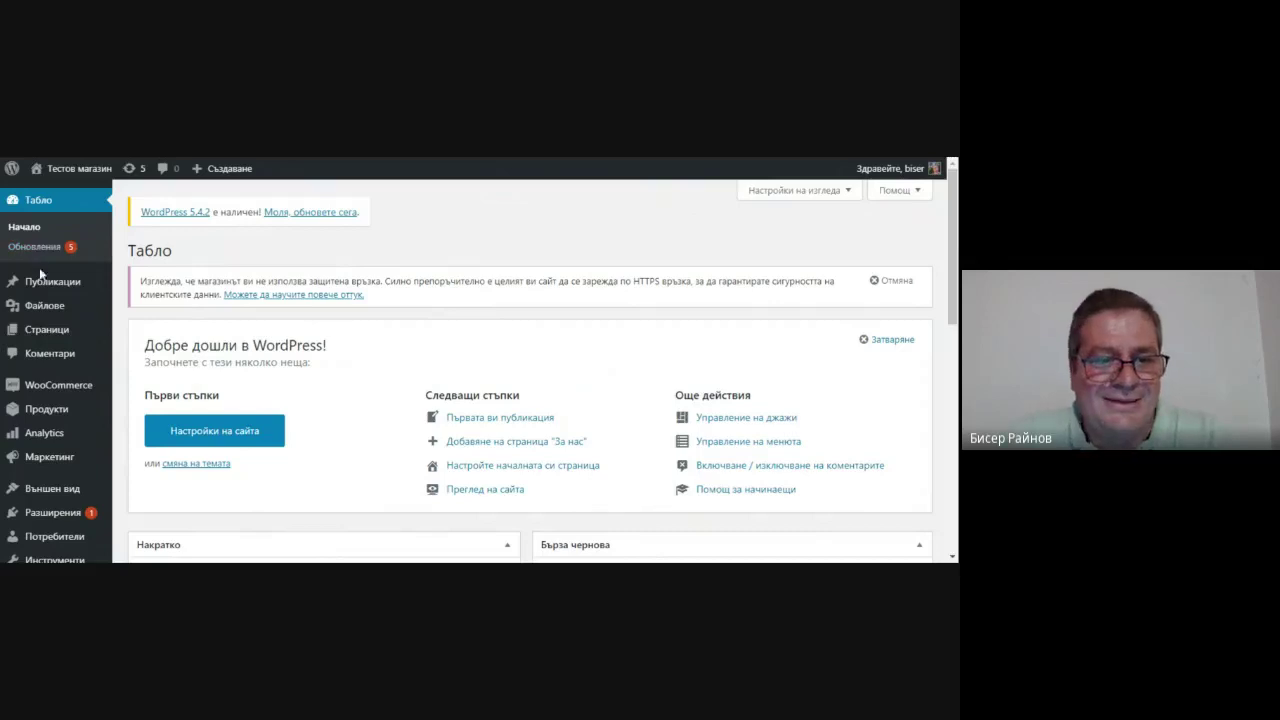
pyautogui.moveTo(44, 285)
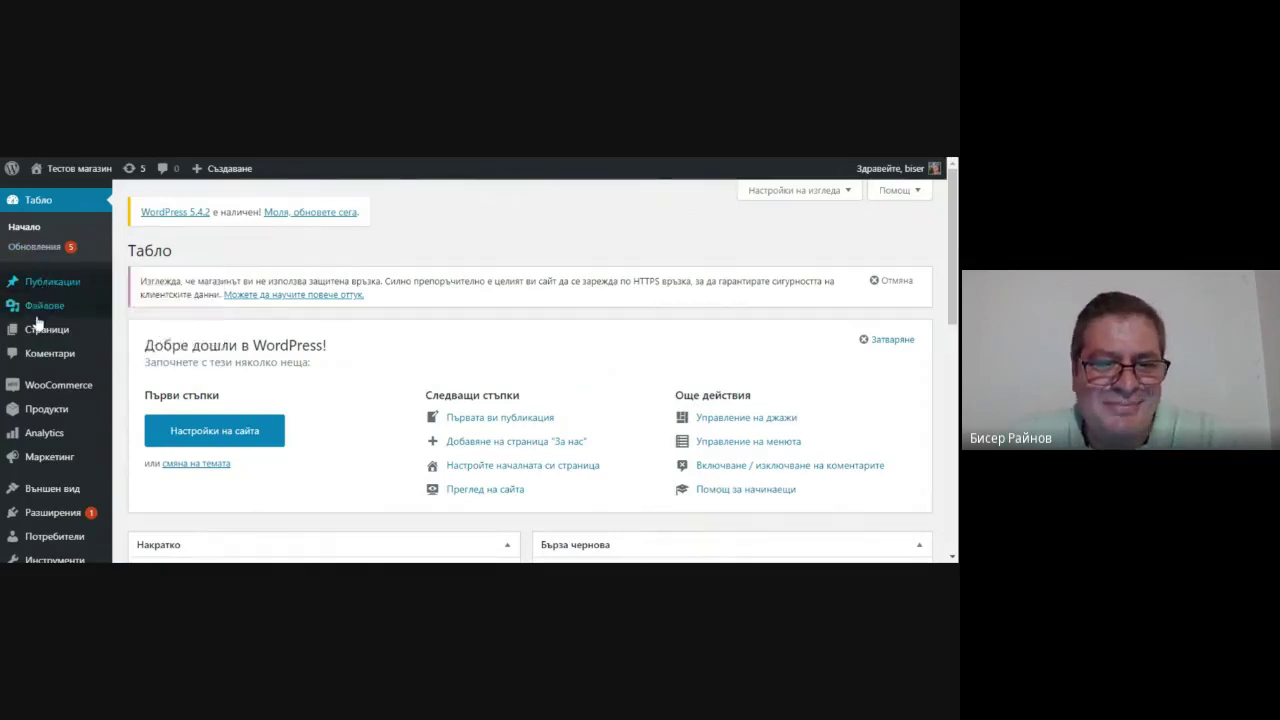
pyautogui.moveTo(86, 385)
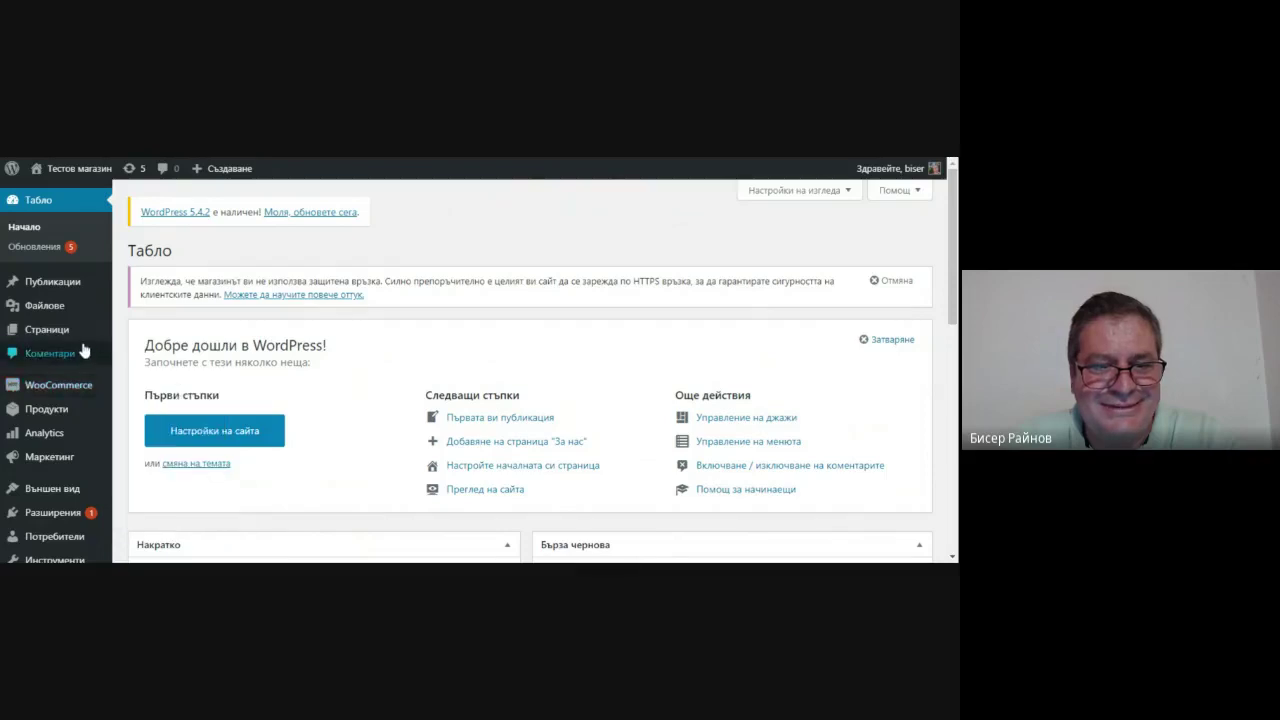
# Open All Products, preview the Доли product on the shop, and come back.
pyautogui.moveTo(57, 409)
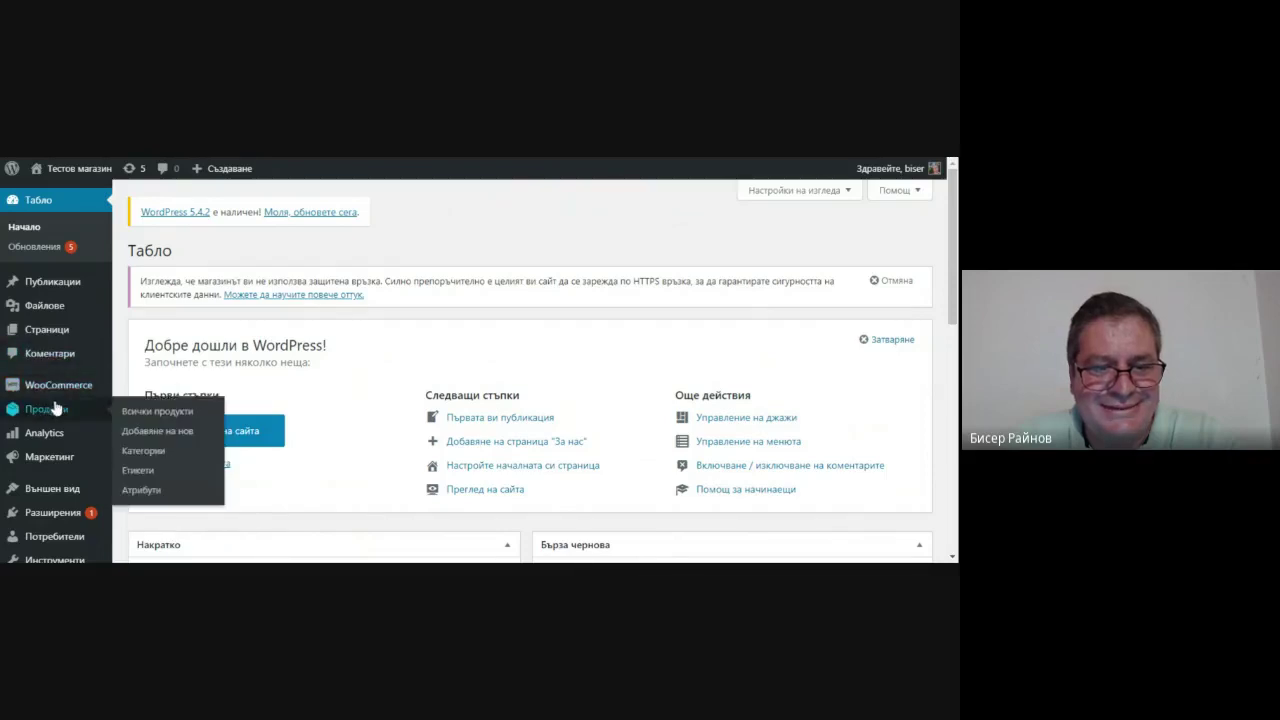
pyautogui.click(140, 414)
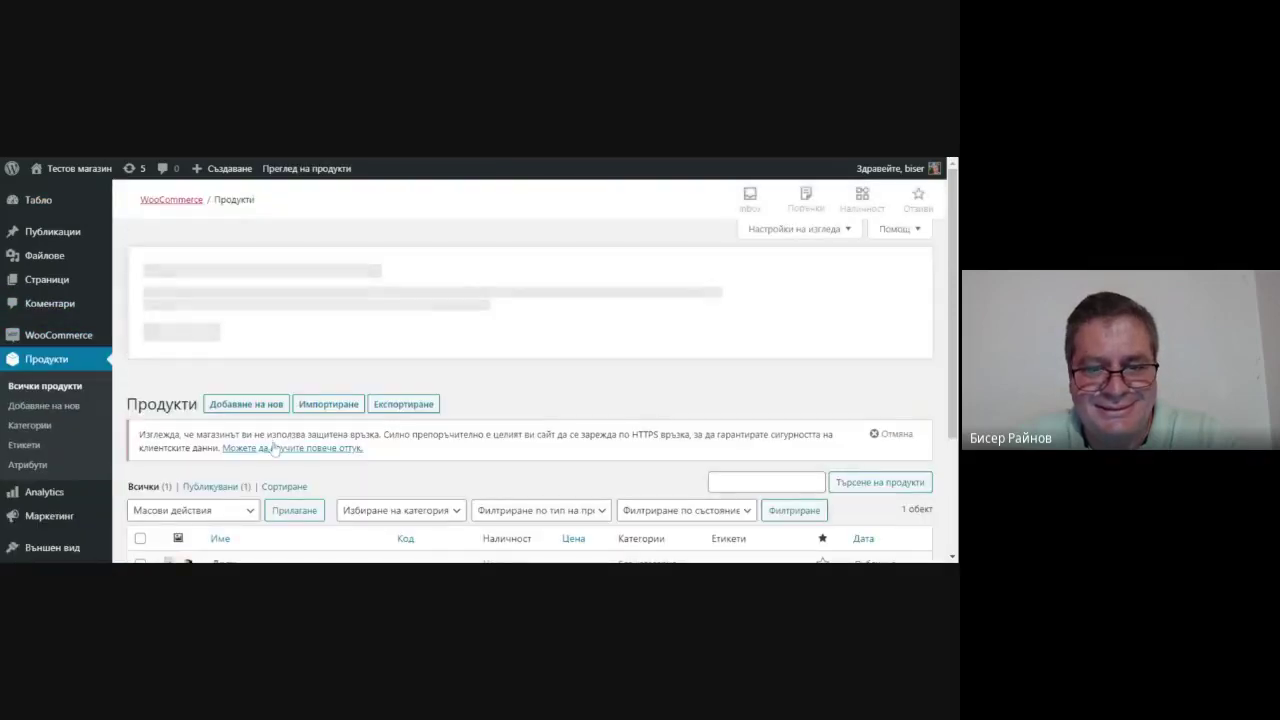
pyautogui.scroll(-2, 278, 454)
pyautogui.scroll(-1, 278, 454)
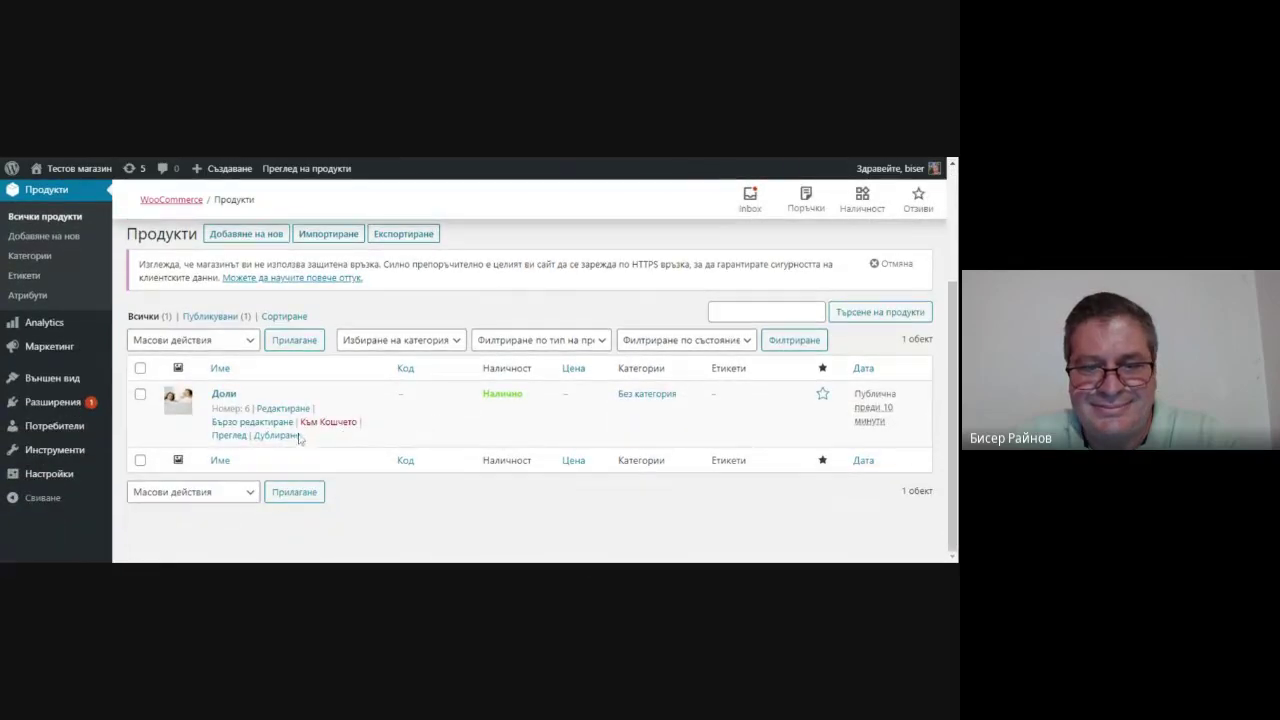
pyautogui.click(236, 437)
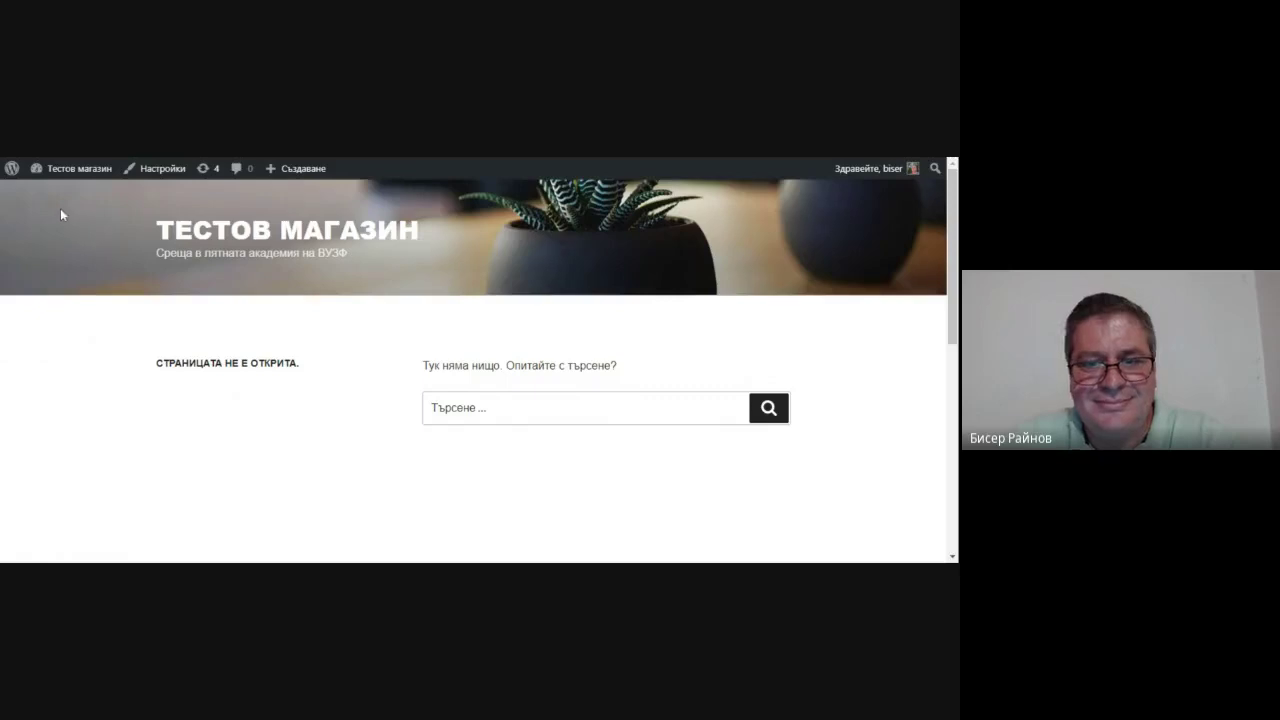
pyautogui.hotkey('alt', 'Left')
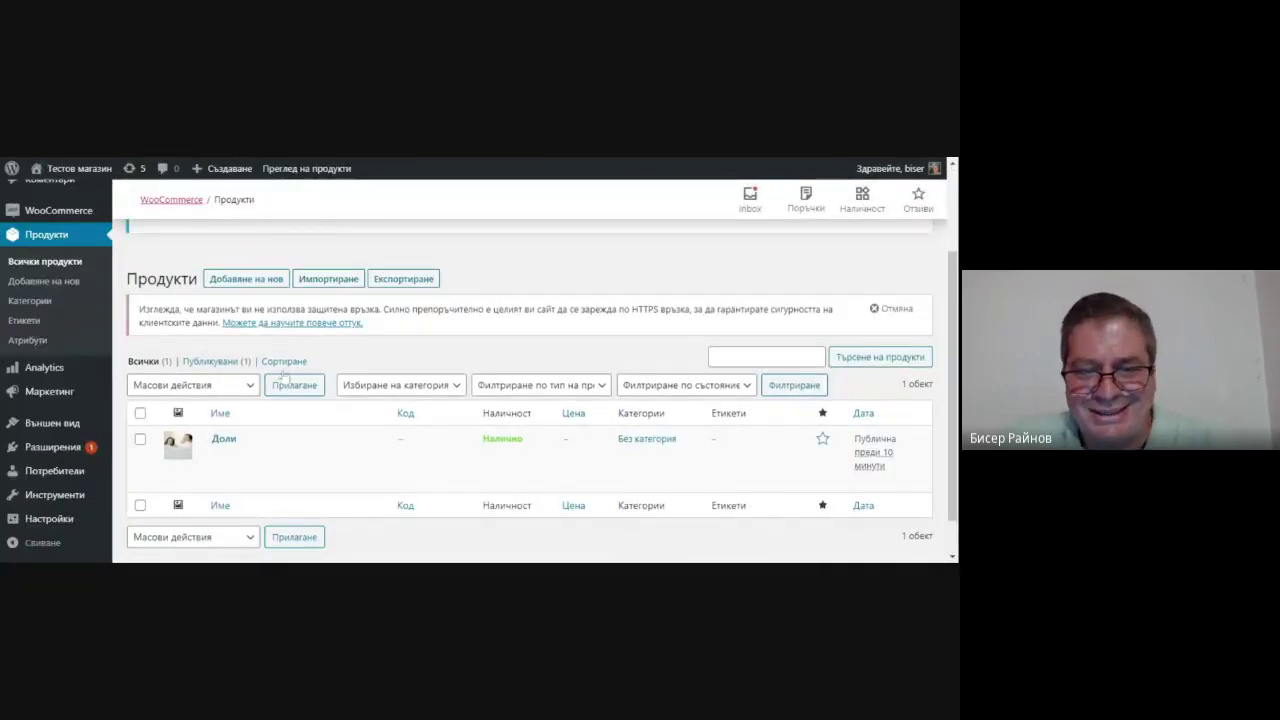
# Filter products to the Без категория category and preview Доли again.
pyautogui.click(458, 387)
pyautogui.click(413, 432)
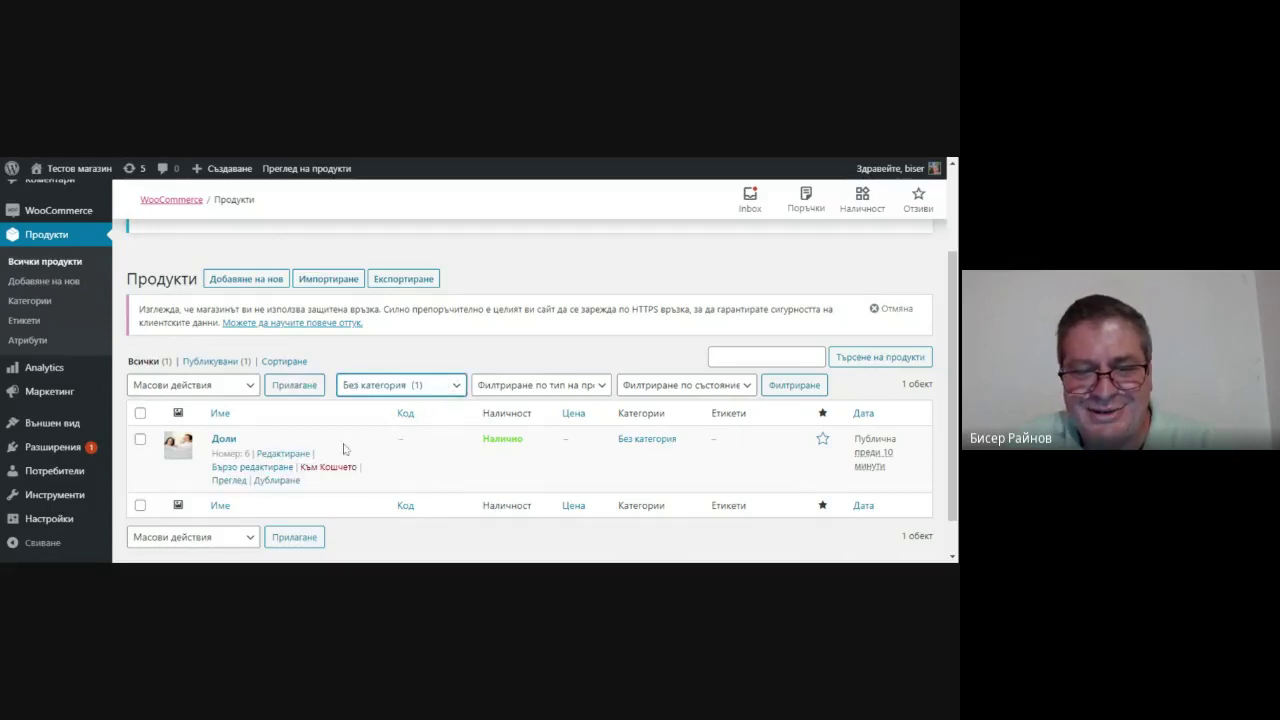
pyautogui.click(227, 481)
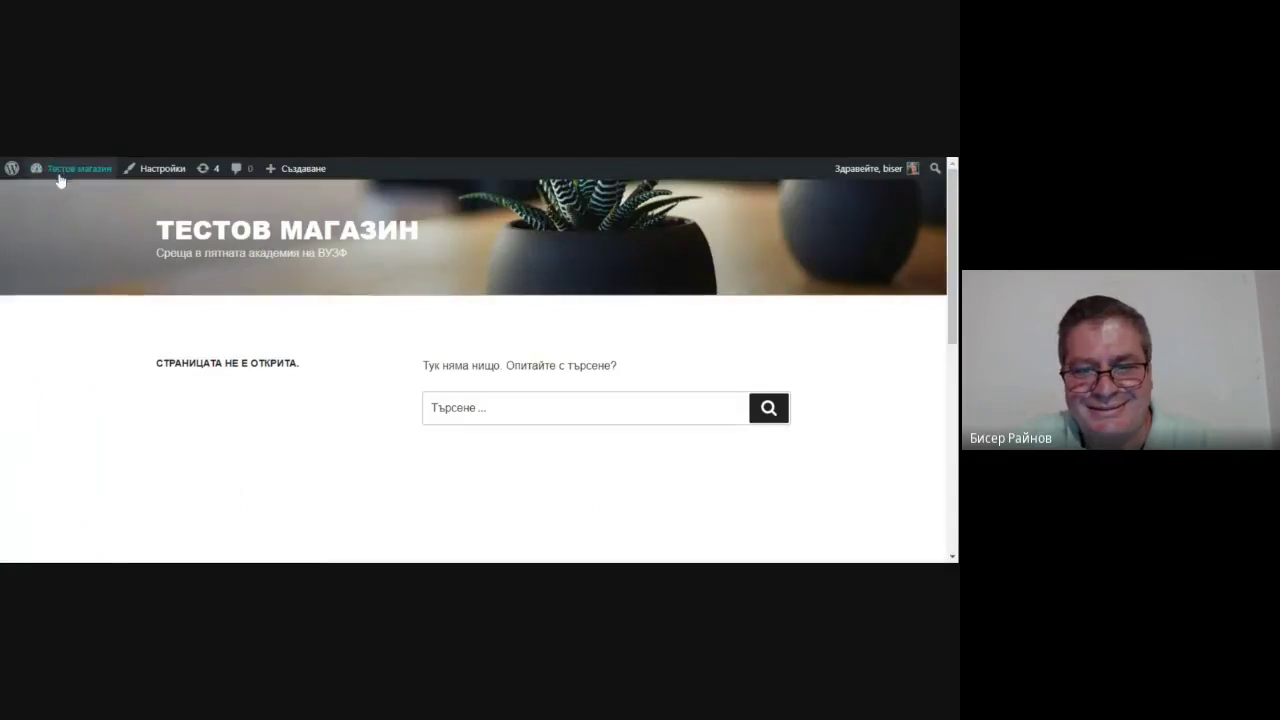
pyautogui.hotkey('alt', 'Left')
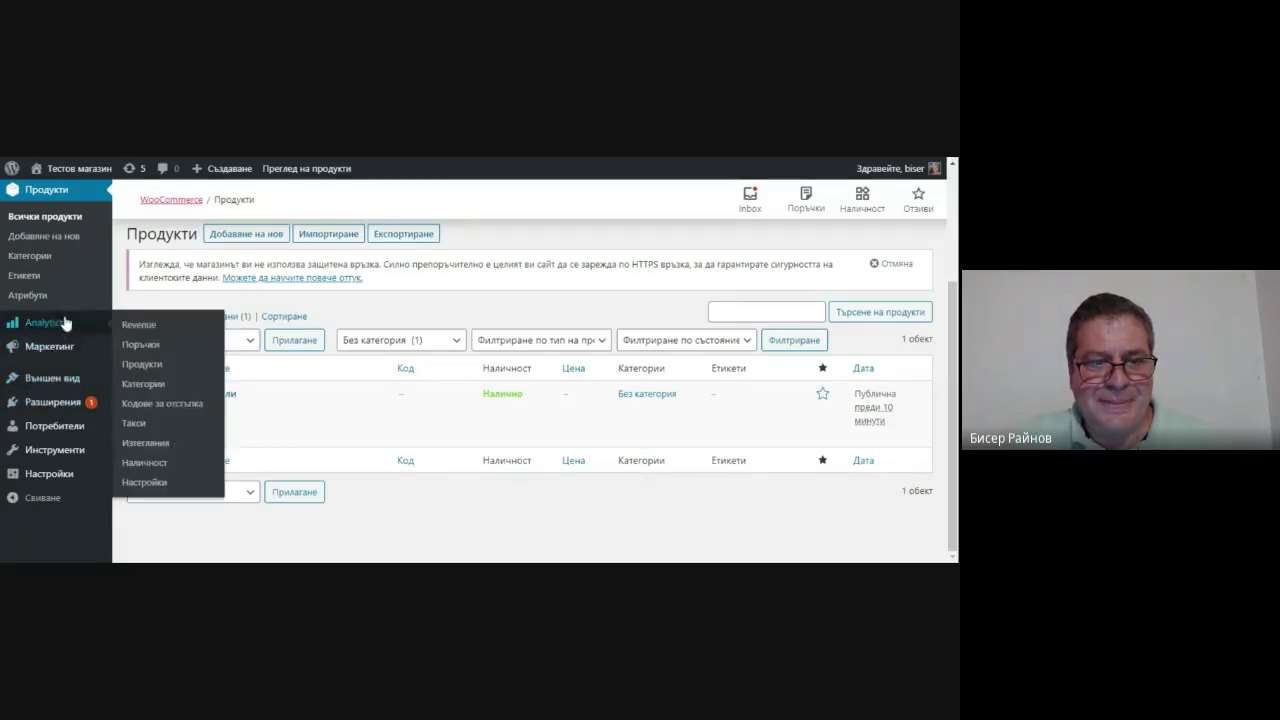
pyautogui.scroll(3, 63, 323)
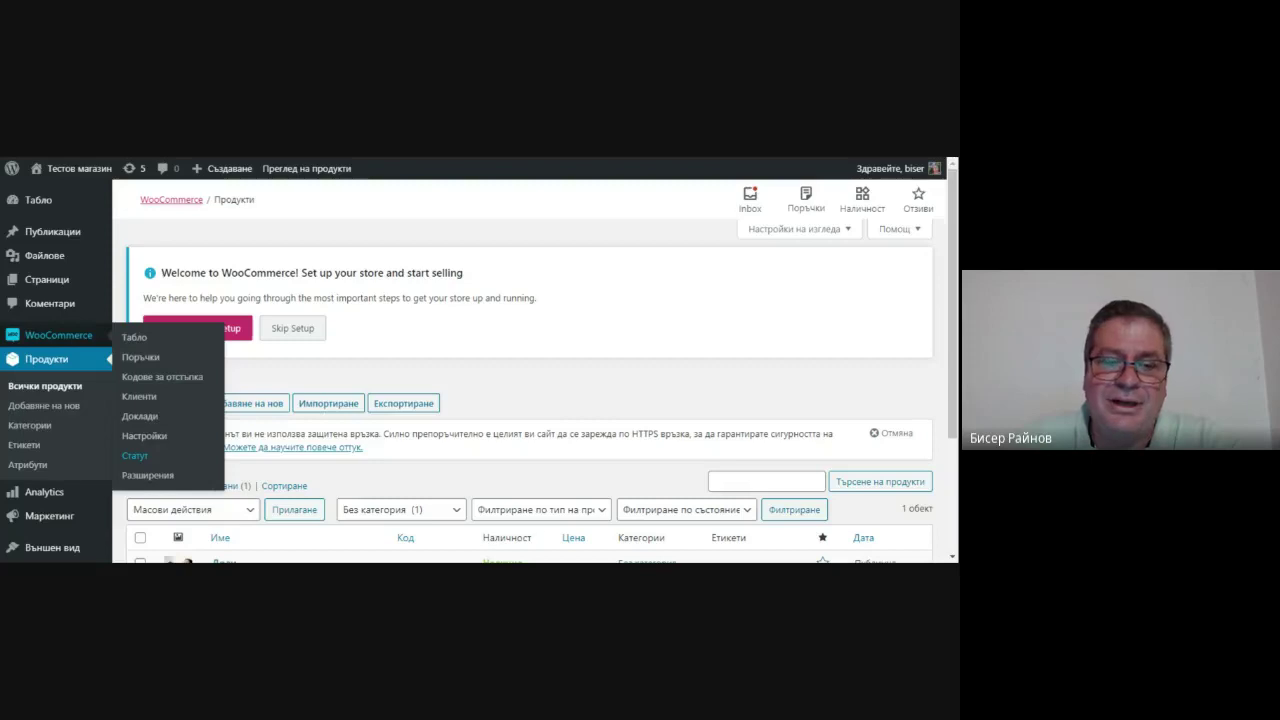
# From WooCommerce Status, skip store setup and dismiss the Woo hoo popup to reach the task list.
pyautogui.click(135, 456)
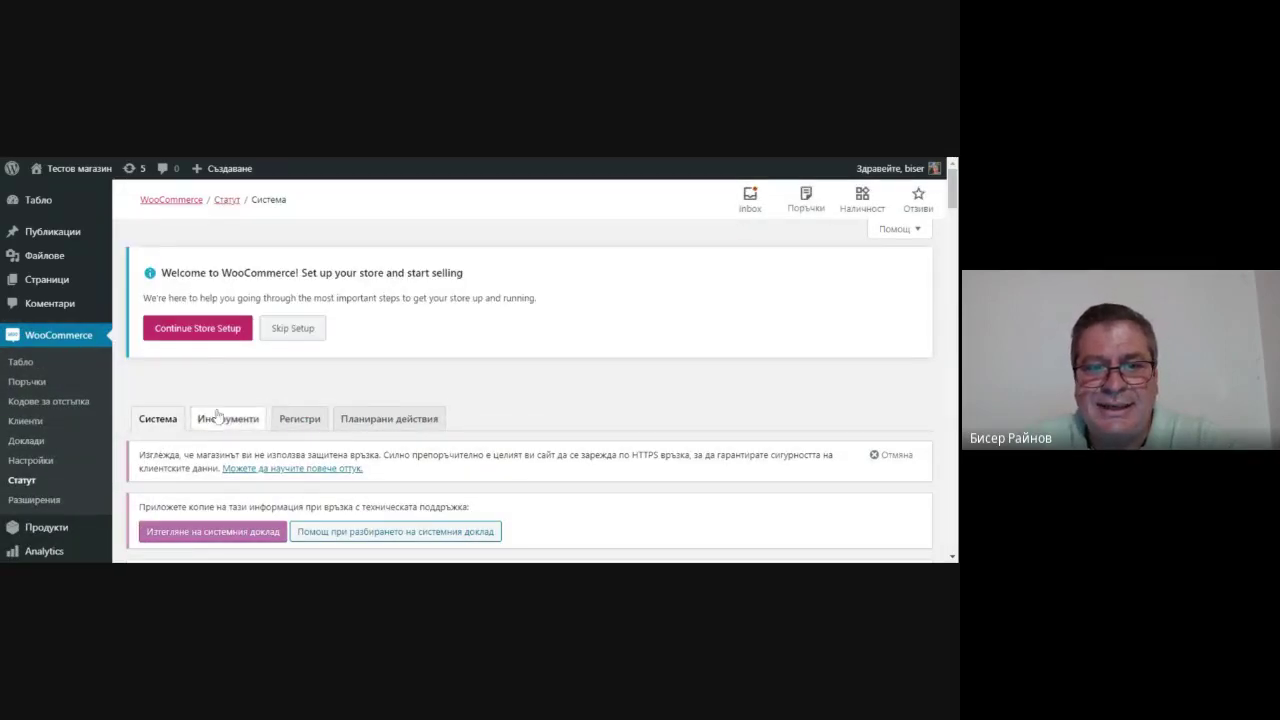
pyautogui.click(300, 332)
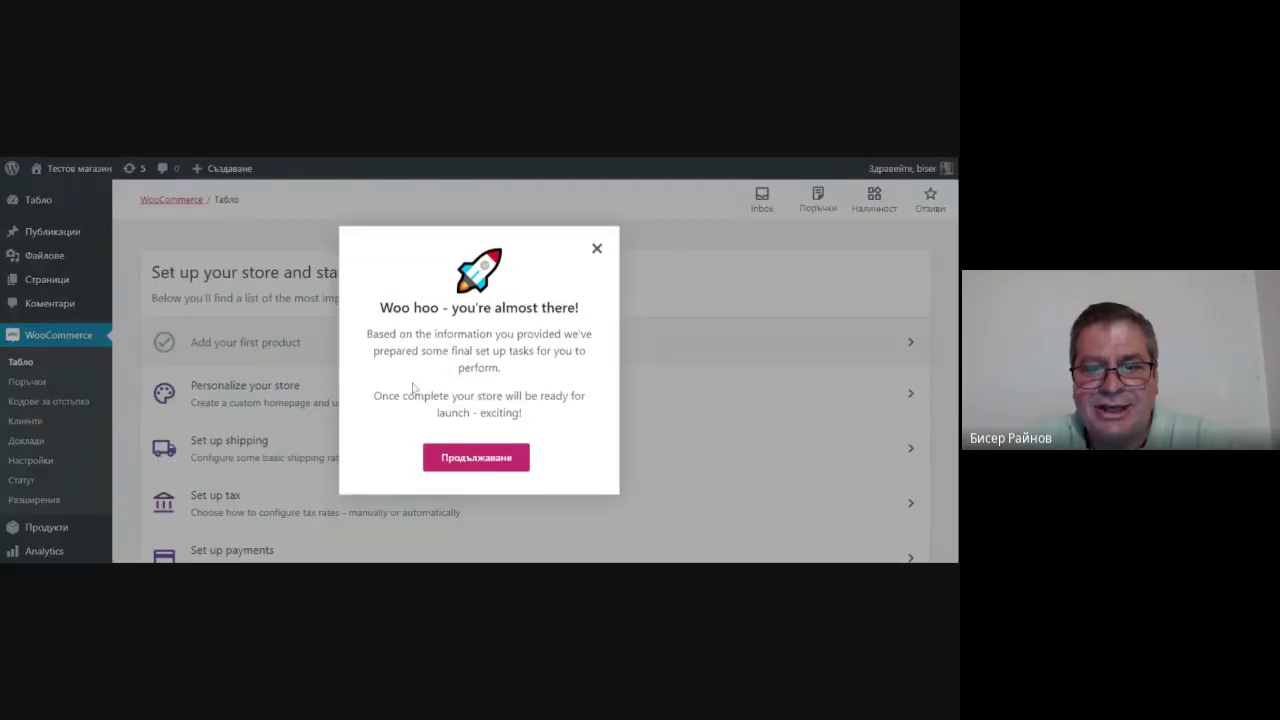
pyautogui.click(597, 248)
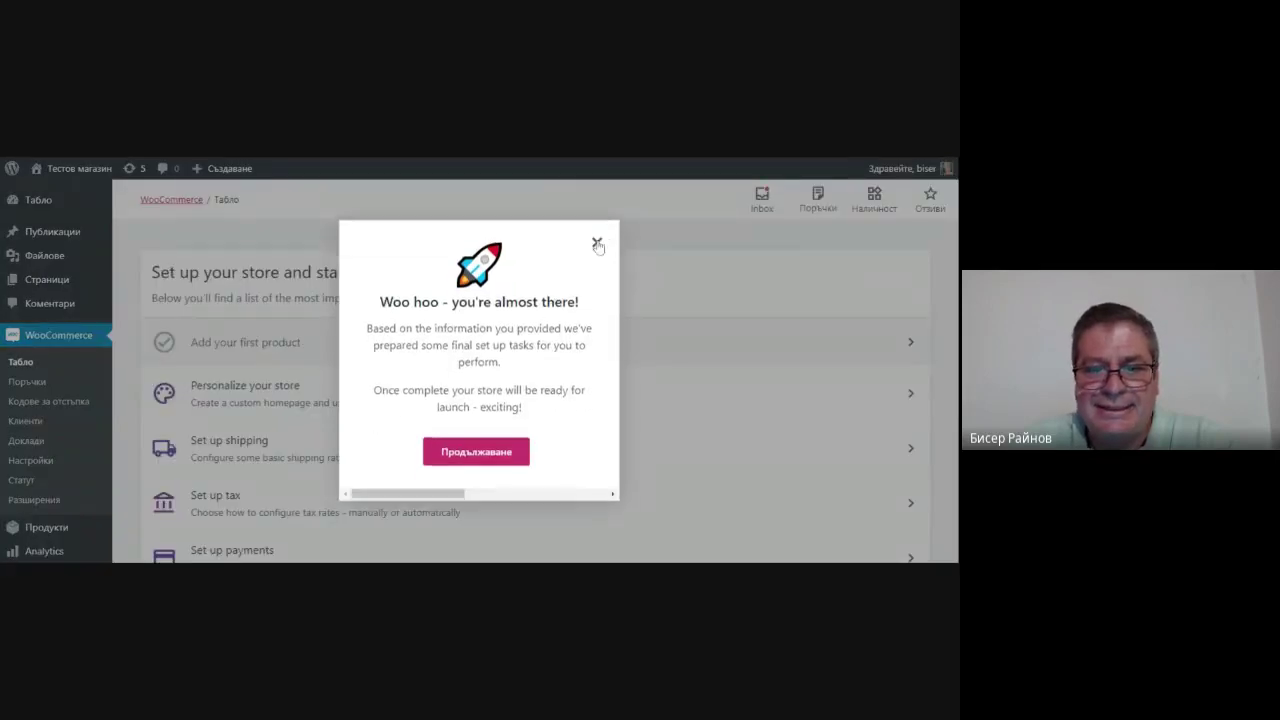
pyautogui.scroll(-1, 448, 340)
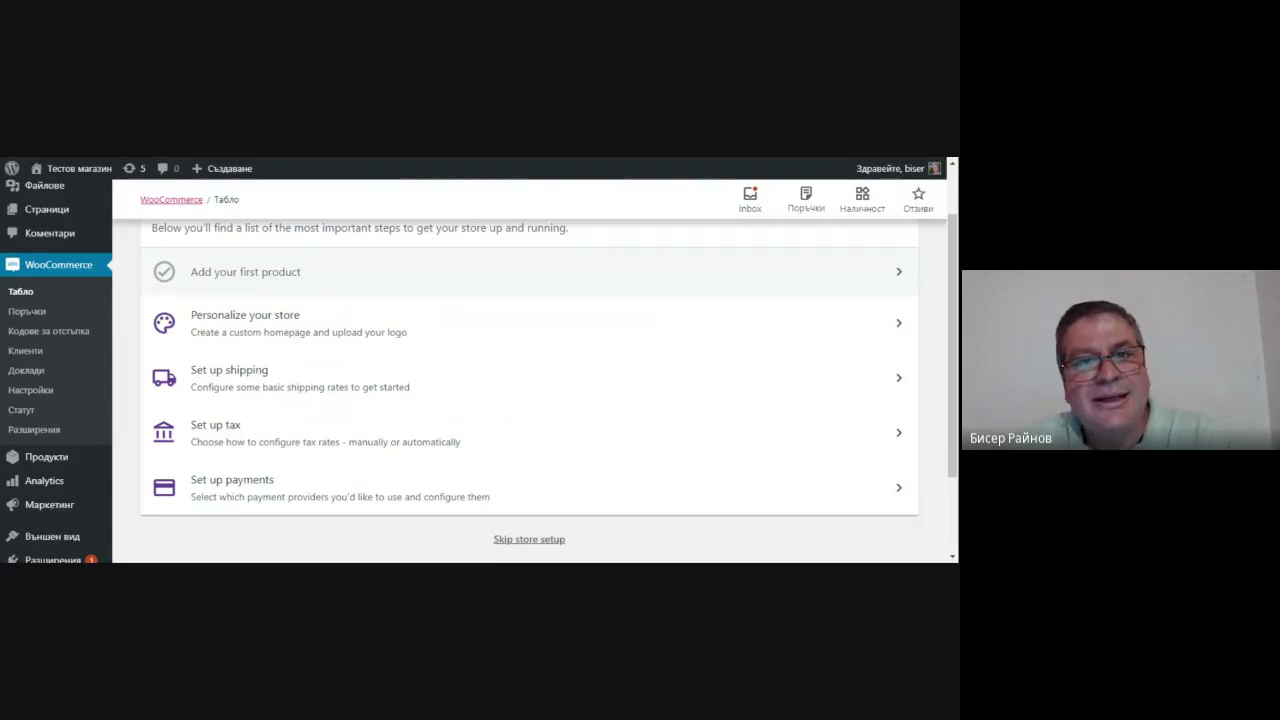
pyautogui.scroll(2, 446, 334)
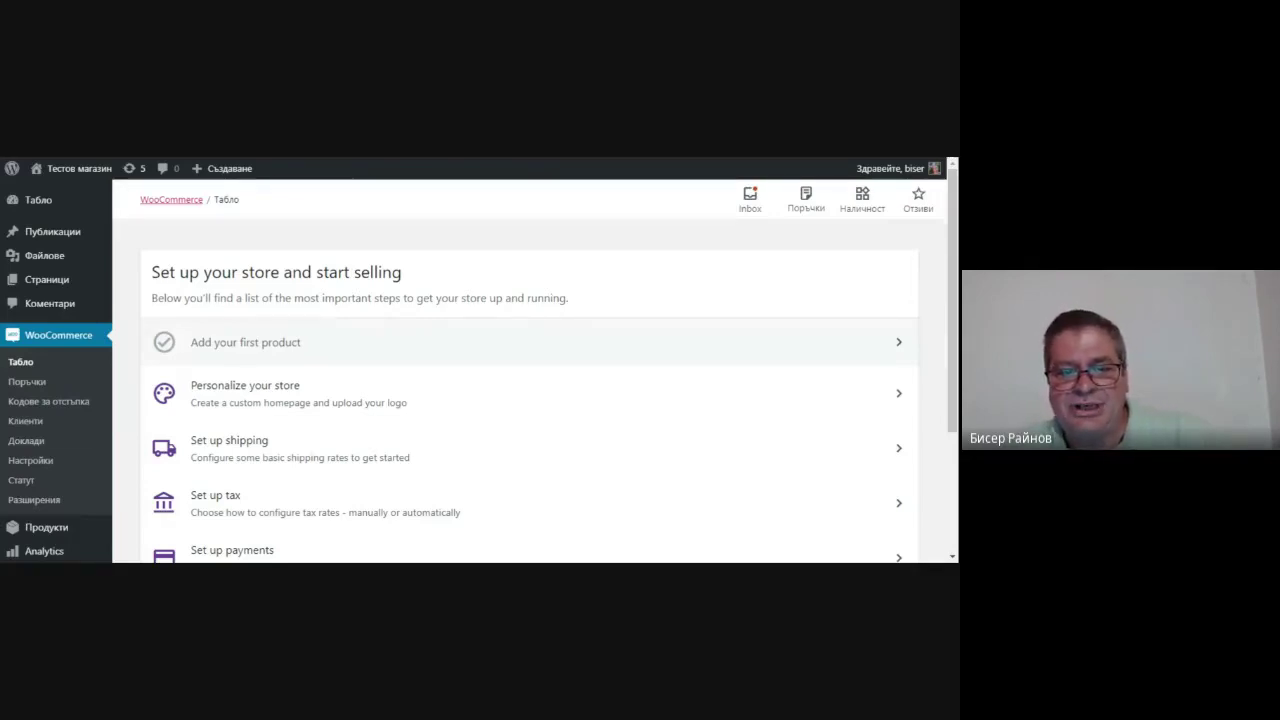
pyautogui.click(321, 389)
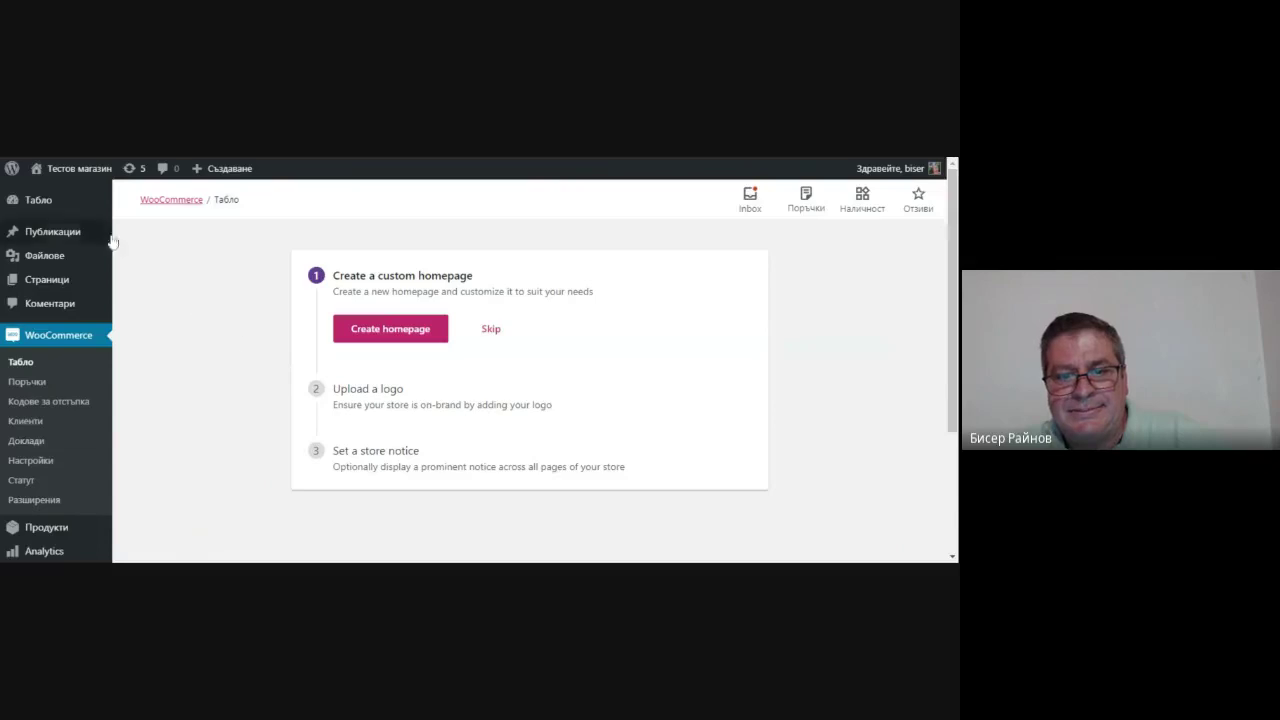
pyautogui.hotkey('alt', 'Left')
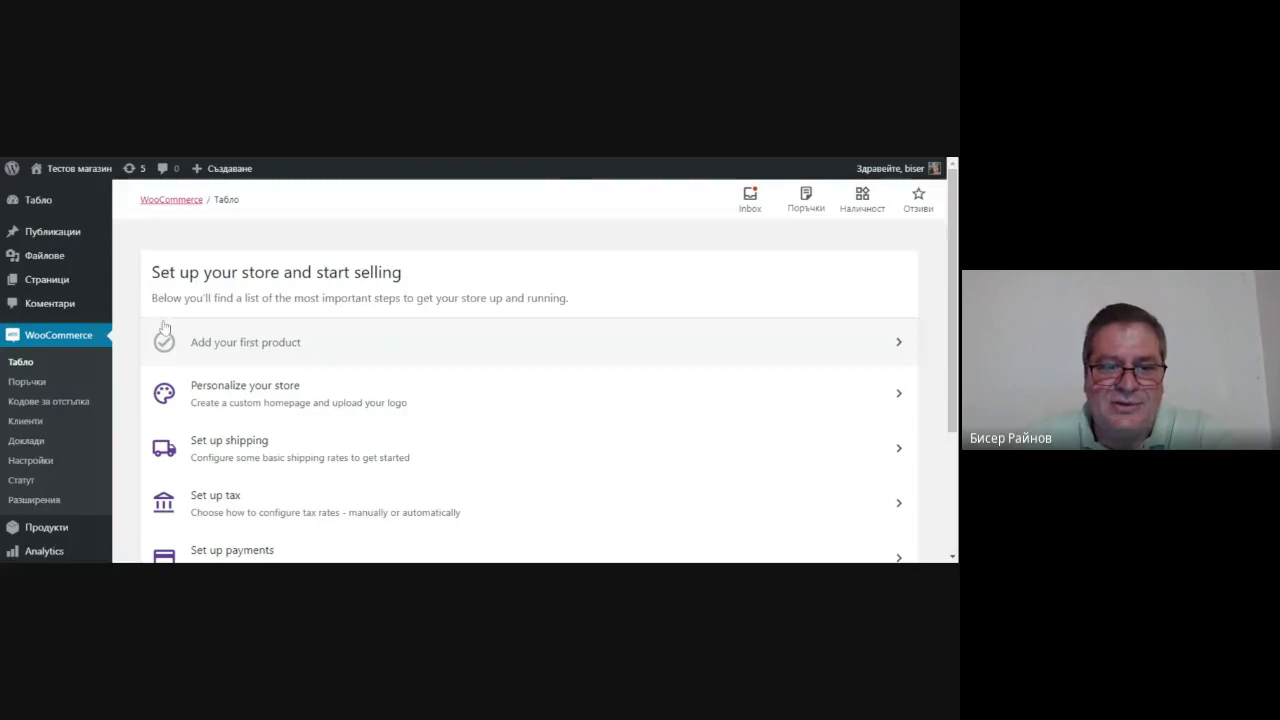
pyautogui.scroll(-1, 164, 323)
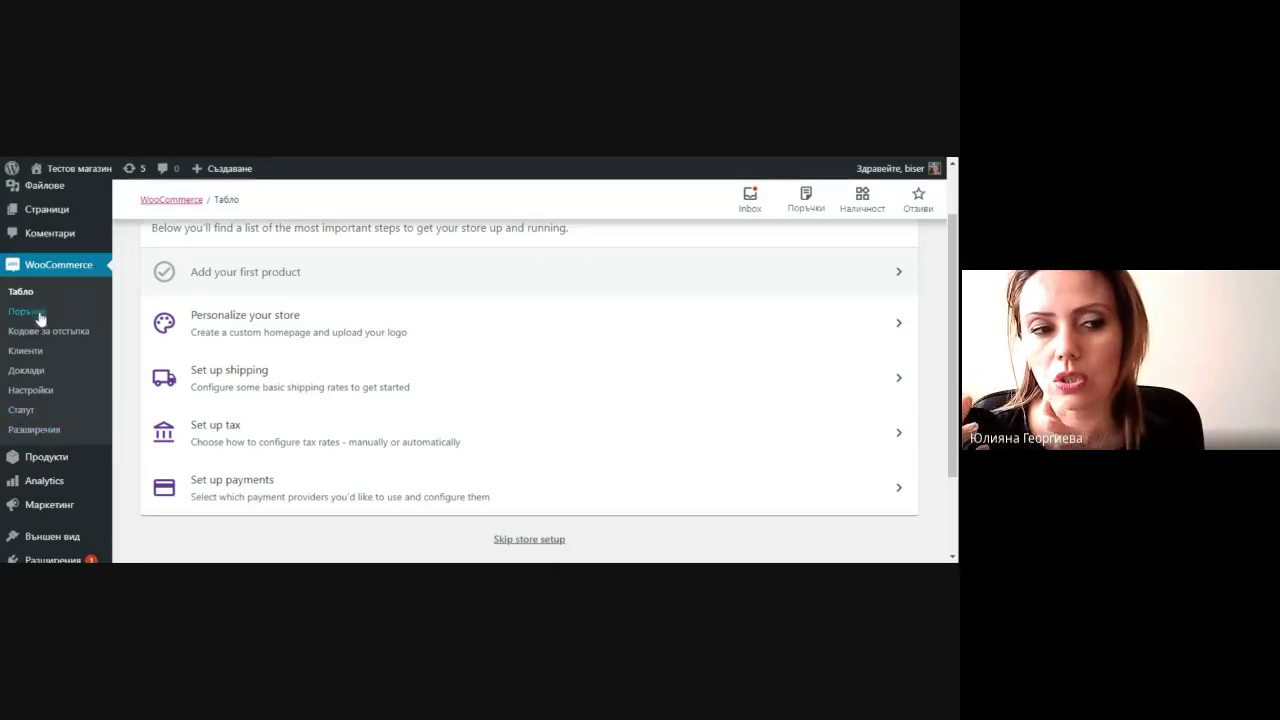
# Show all pages via Страници > Всички: the draft privacy policy and the published sample page.
pyautogui.moveTo(40, 210)
pyautogui.click(131, 213)
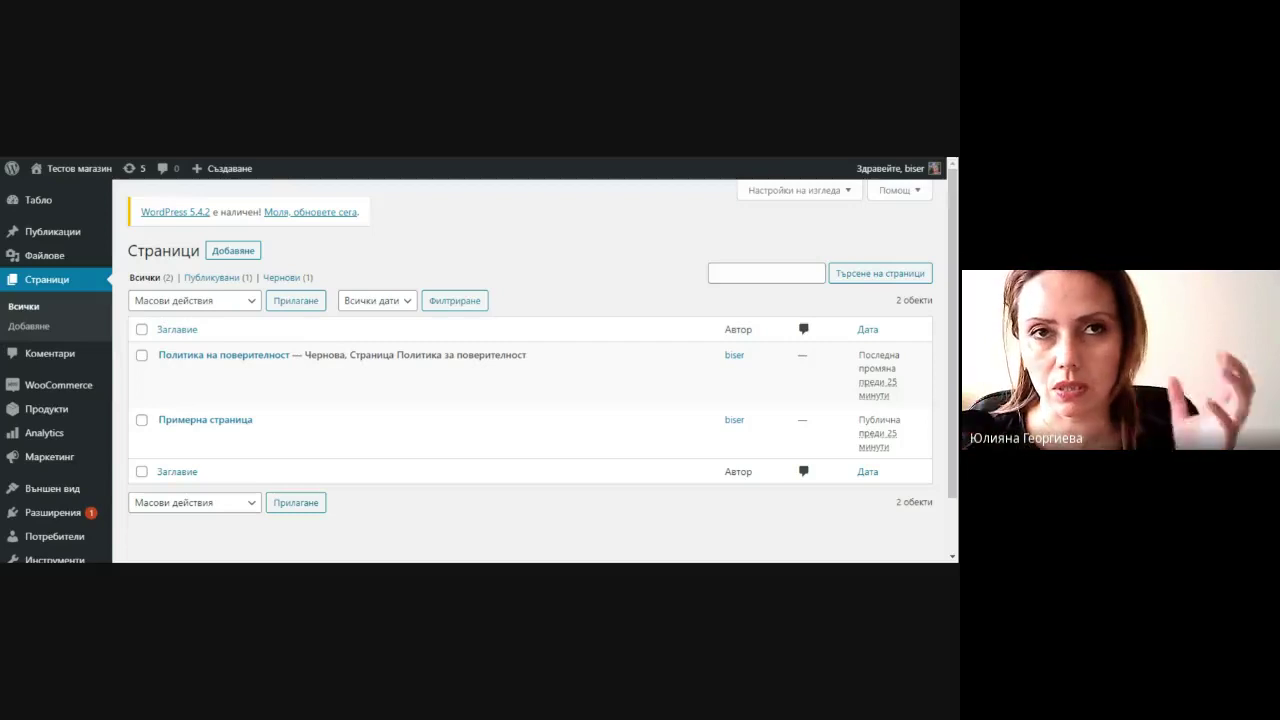
# Start a new blank page in the block editor via Страници > Добавяне.
pyautogui.click(34, 327)
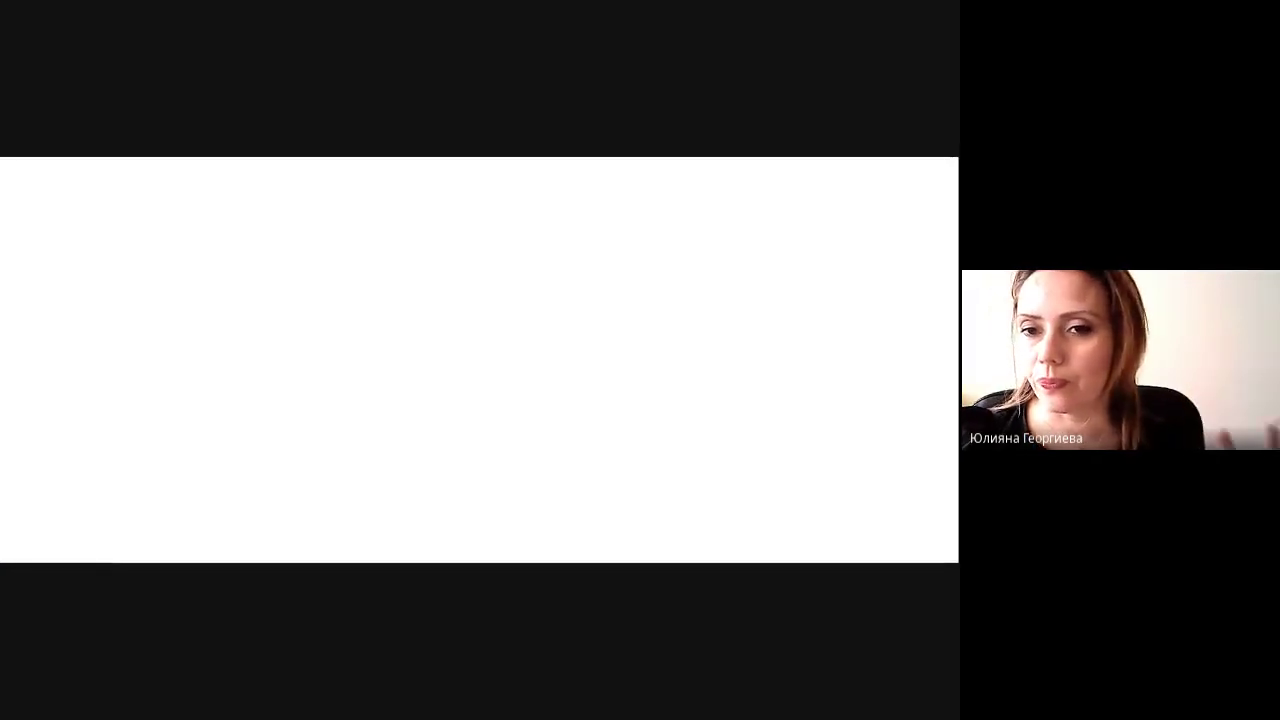
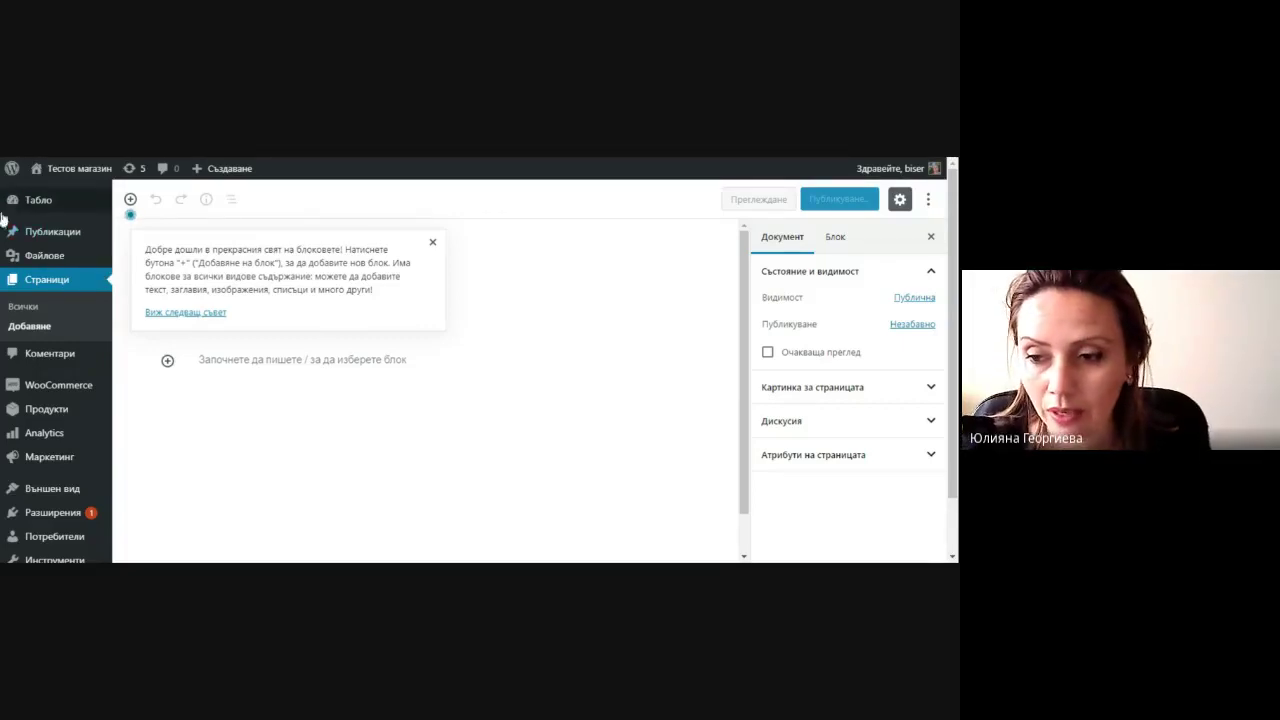
# Leave the page editor via the Табло dashboard, then open WooCommerce's Статут report.
pyautogui.click(33, 205)
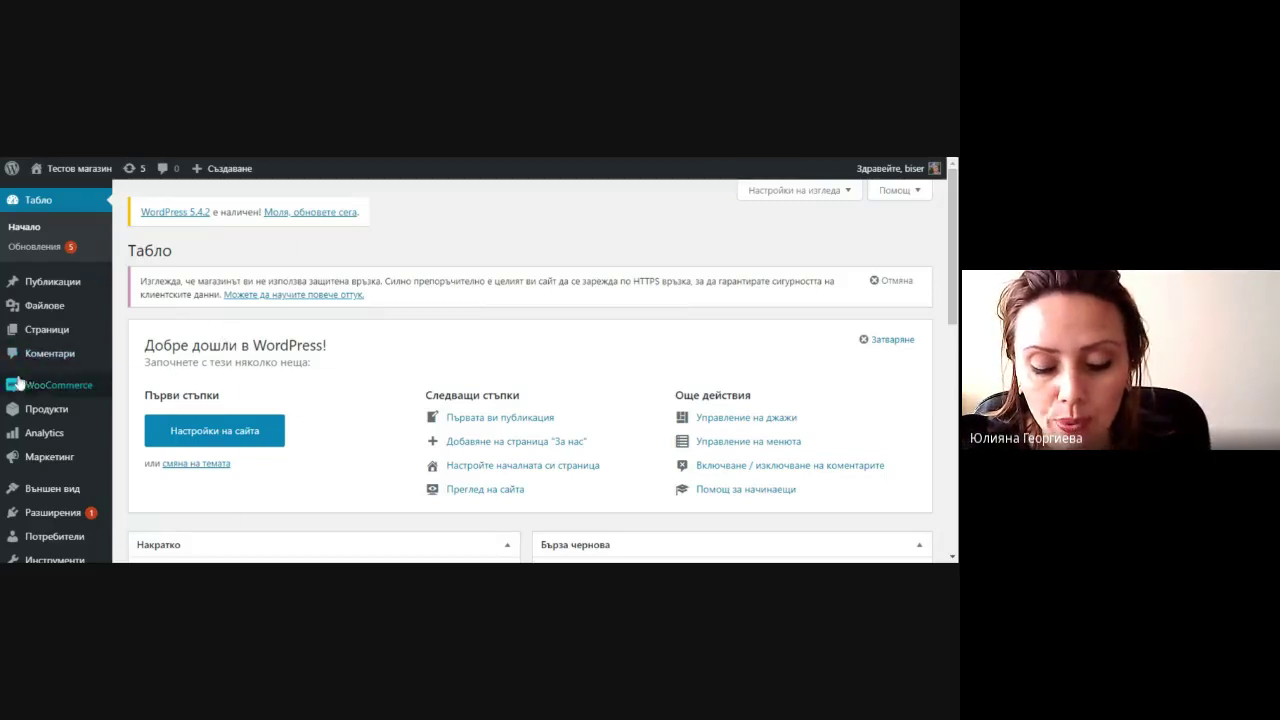
pyautogui.moveTo(82, 433)
pyautogui.moveTo(70, 388)
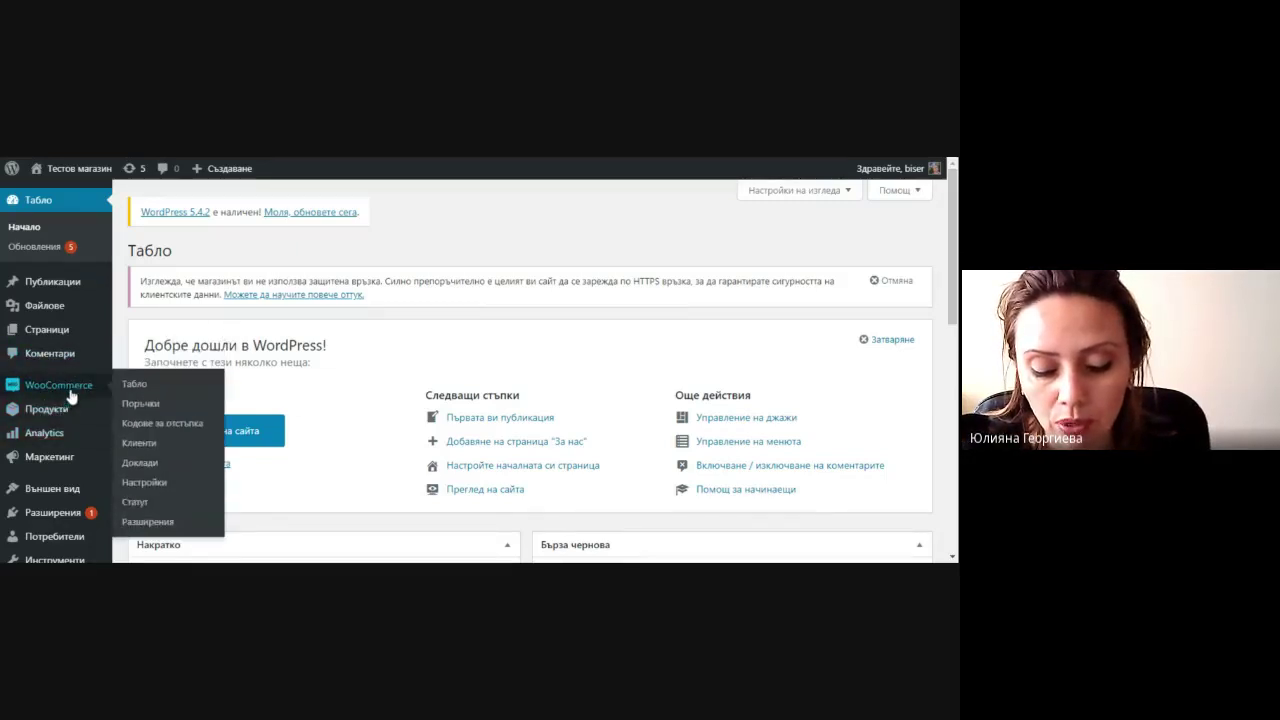
pyautogui.click(150, 502)
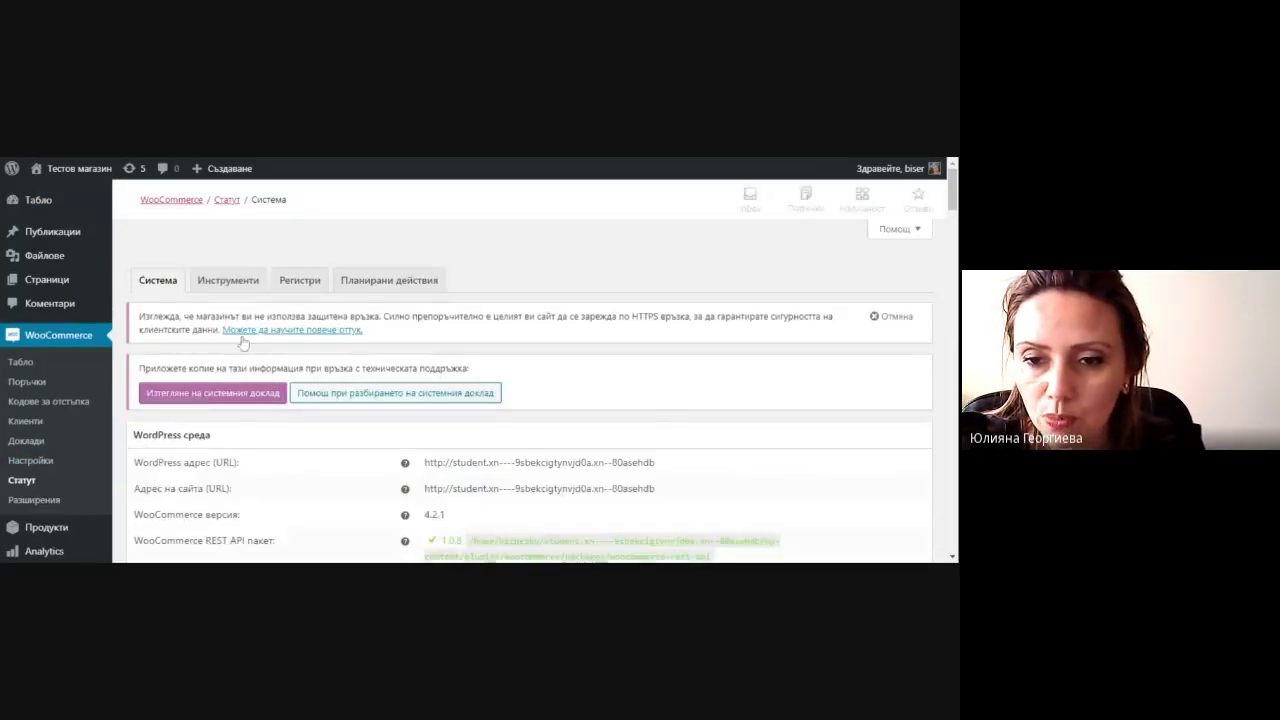
# Switch to the Инструменти tab and browse the cache-clearing and maintenance tools.
pyautogui.click(244, 286)
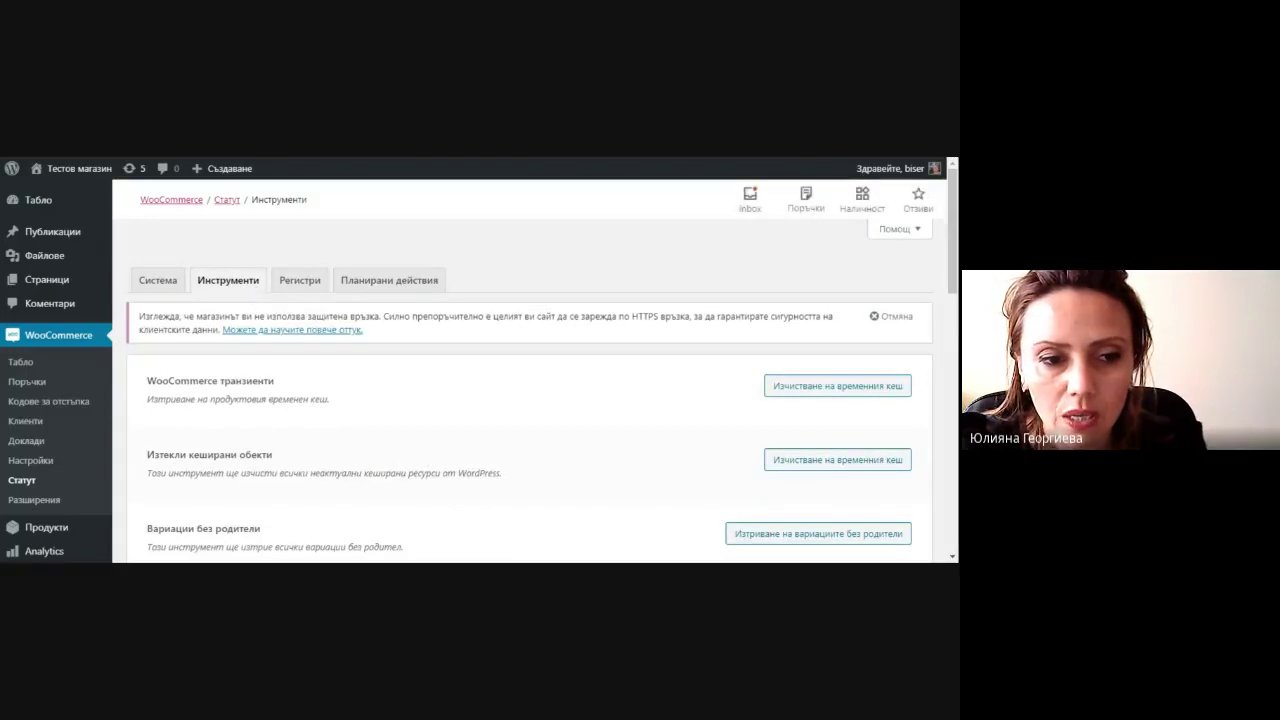
pyautogui.scroll(-2, 530, 400)
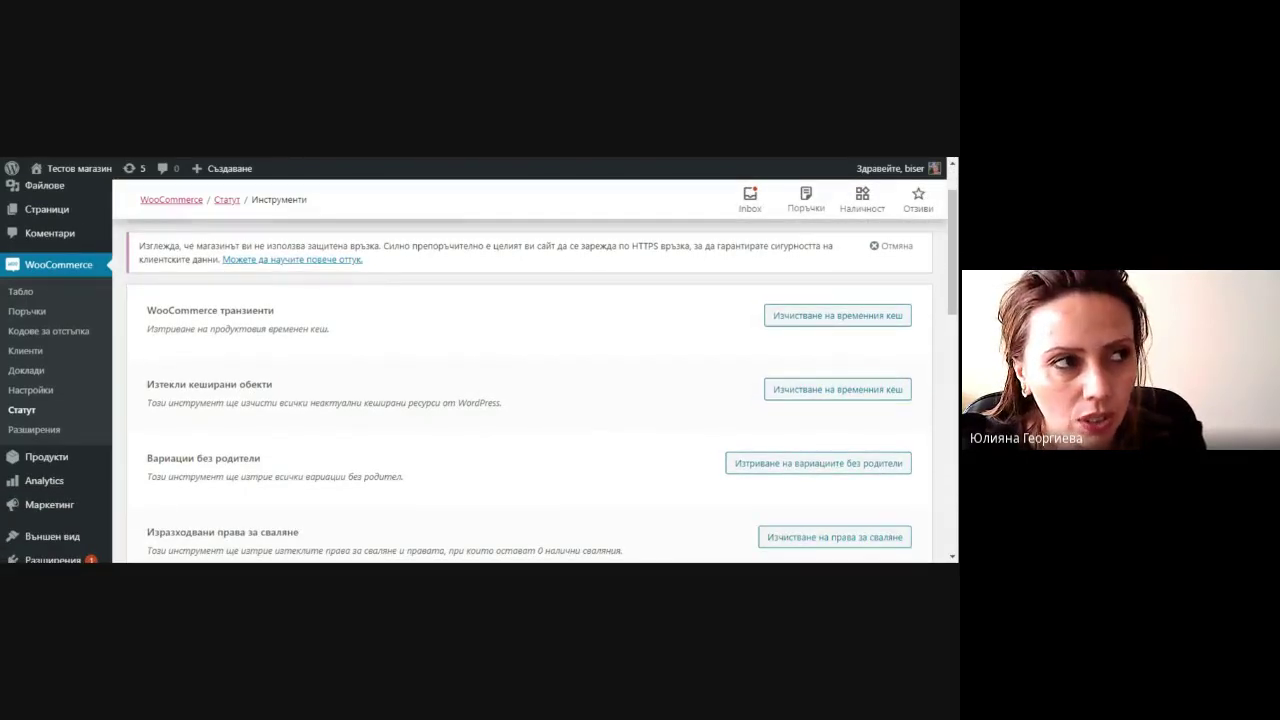
pyautogui.scroll(-3, 535, 400)
pyautogui.scroll(-3, 535, 400)
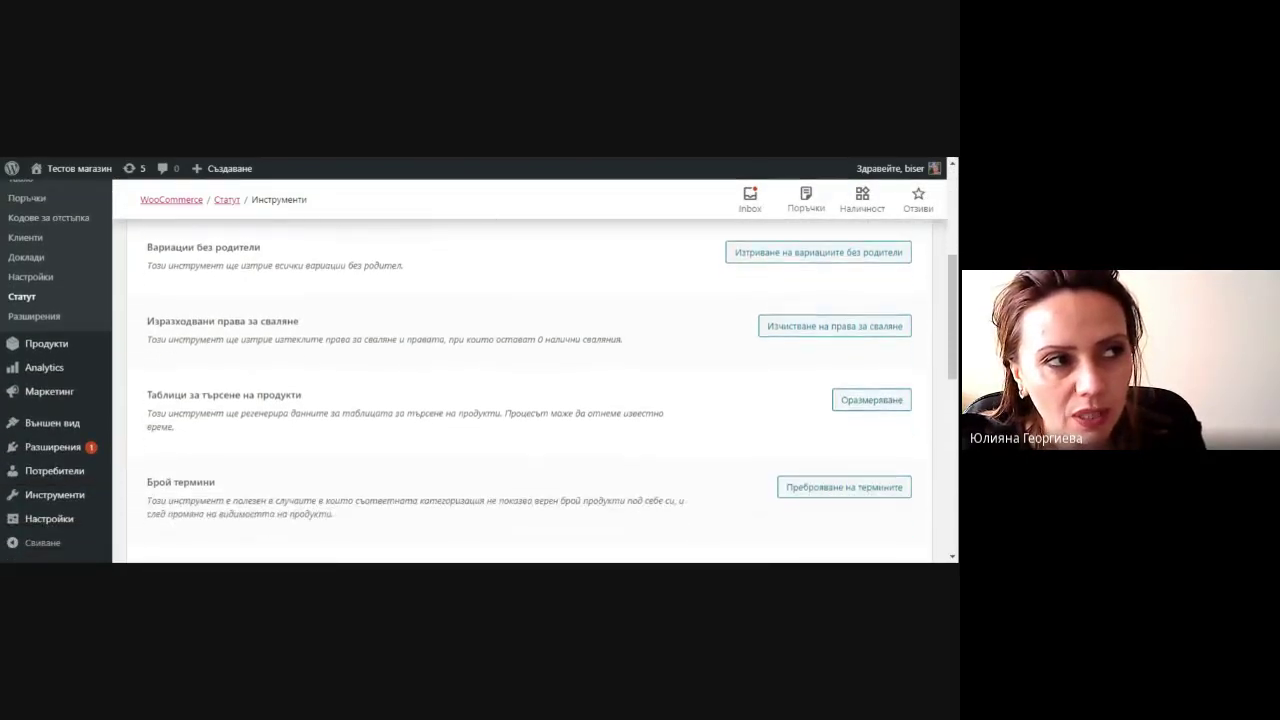
pyautogui.scroll(-4, 253, 320)
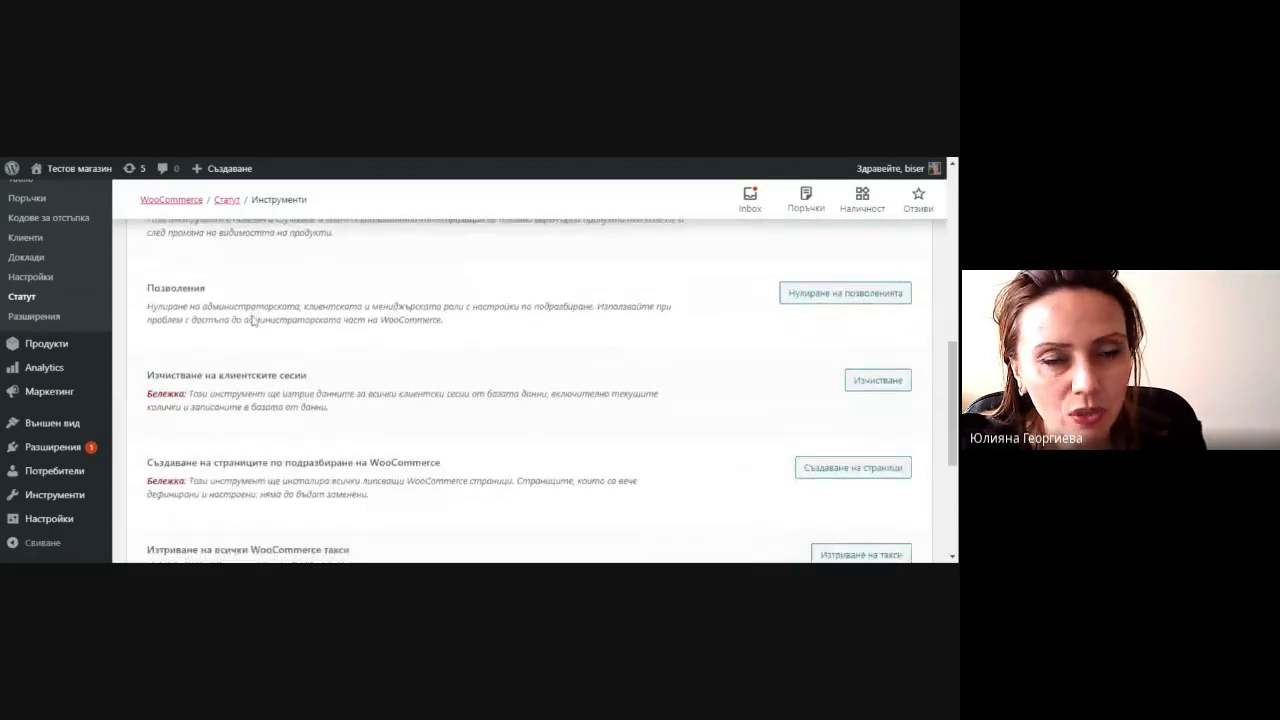
pyautogui.scroll(-2, 253, 320)
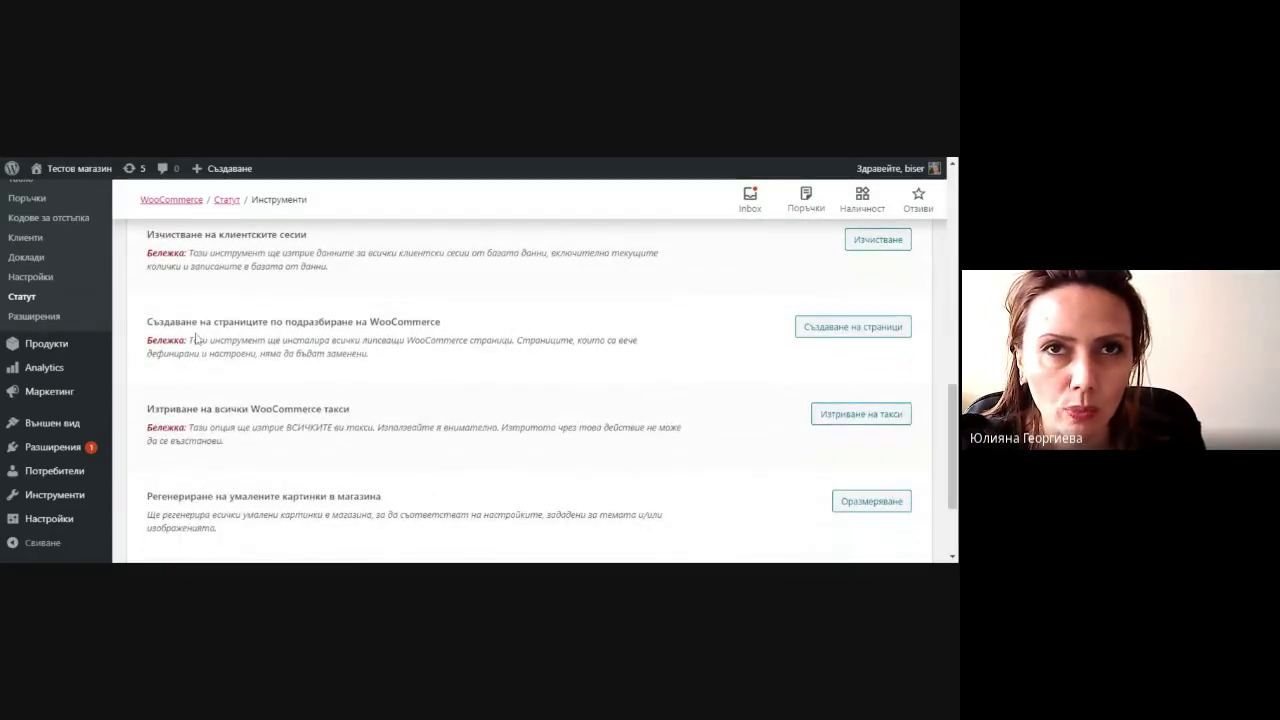
pyautogui.scroll(2, 520, 390)
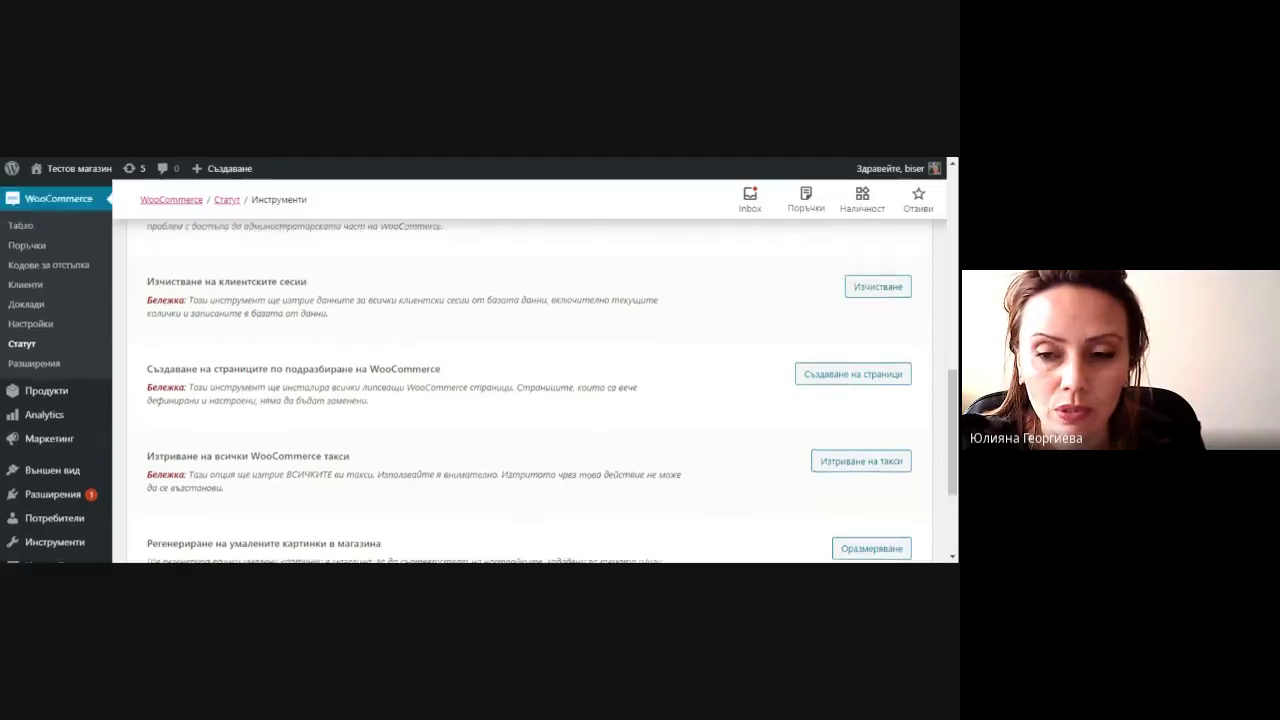
pyautogui.scroll(5, 232, 347)
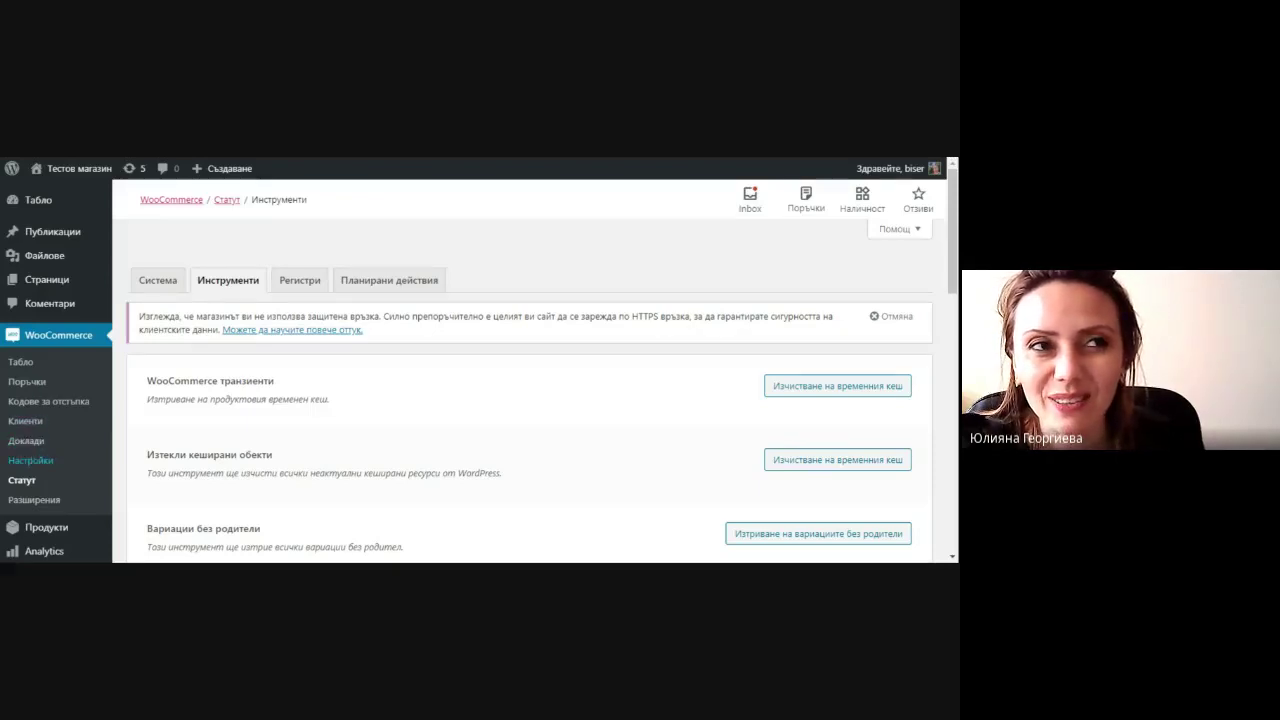
# Return to the WooCommerce Статут page, then back to the Табло dashboard.
pyautogui.click(29, 484)
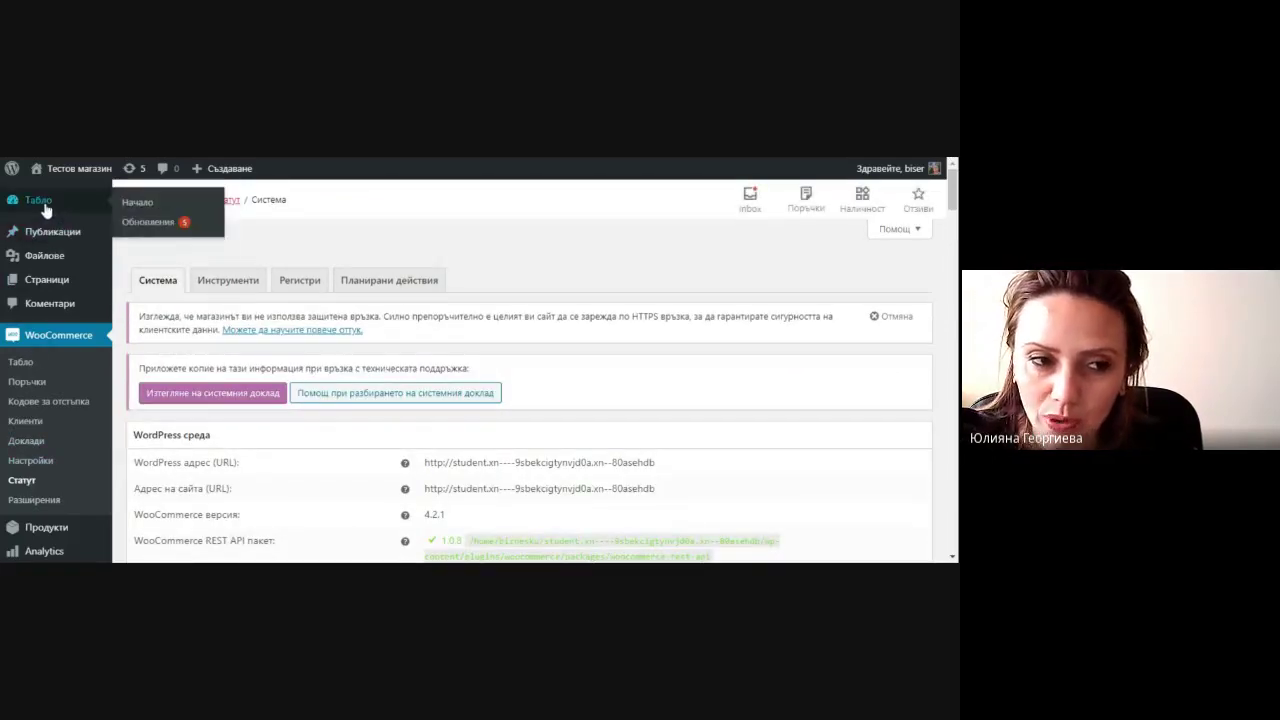
pyautogui.click(45, 205)
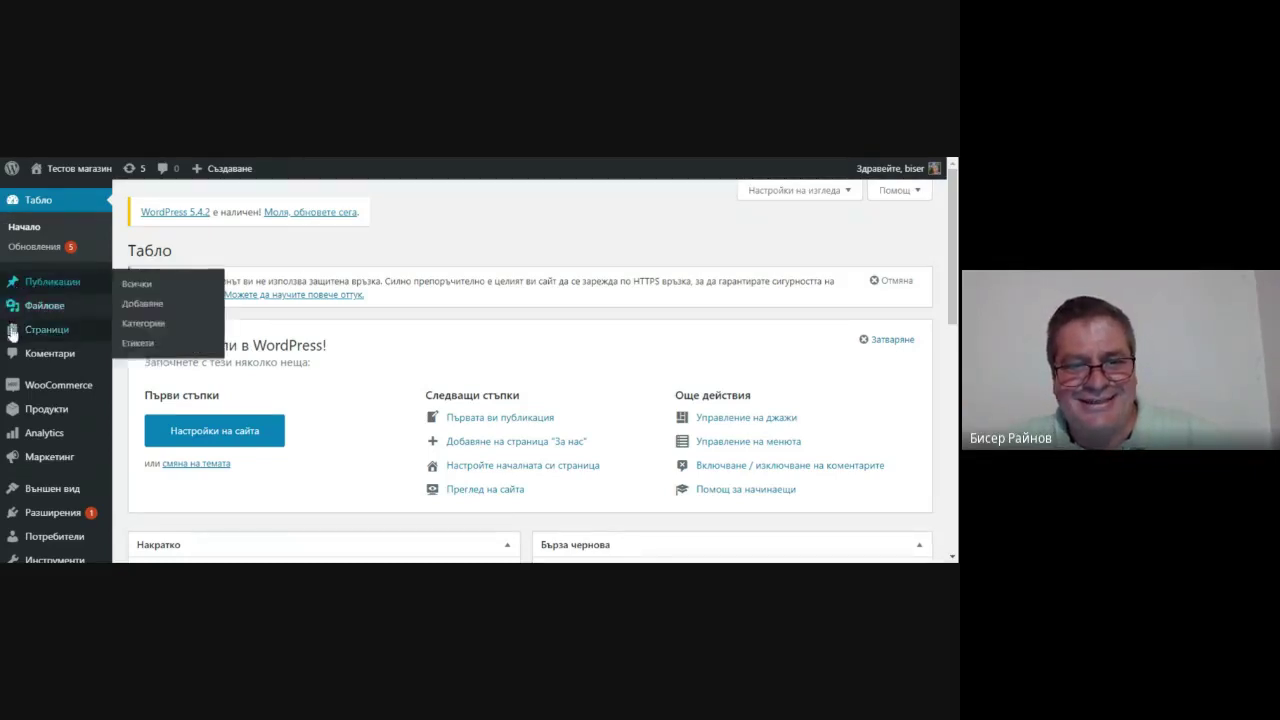
pyautogui.moveTo(13, 383)
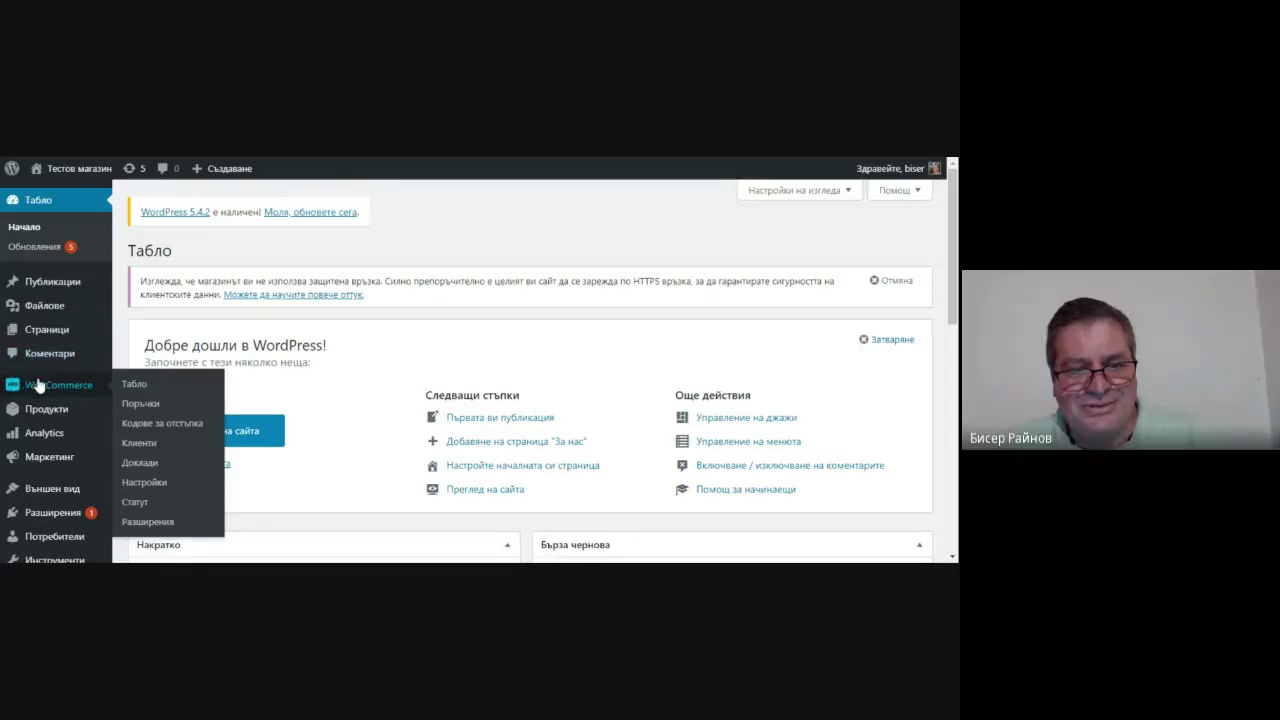
# Review the System report down to WooCommerce pages, which shows none are set.
pyautogui.click(150, 508)
pyautogui.scroll(-8, 366, 420)
pyautogui.scroll(-15, 366, 428)
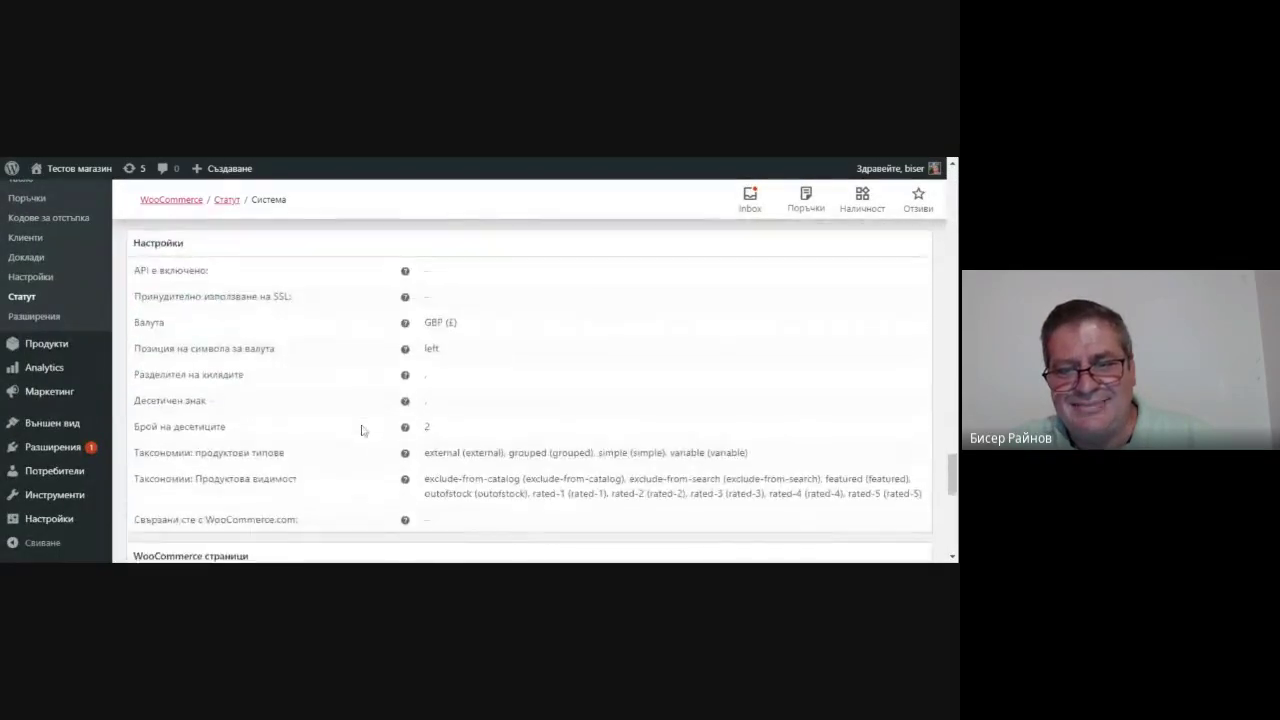
pyautogui.scroll(-5, 362, 430)
pyautogui.scroll(2, 361, 432)
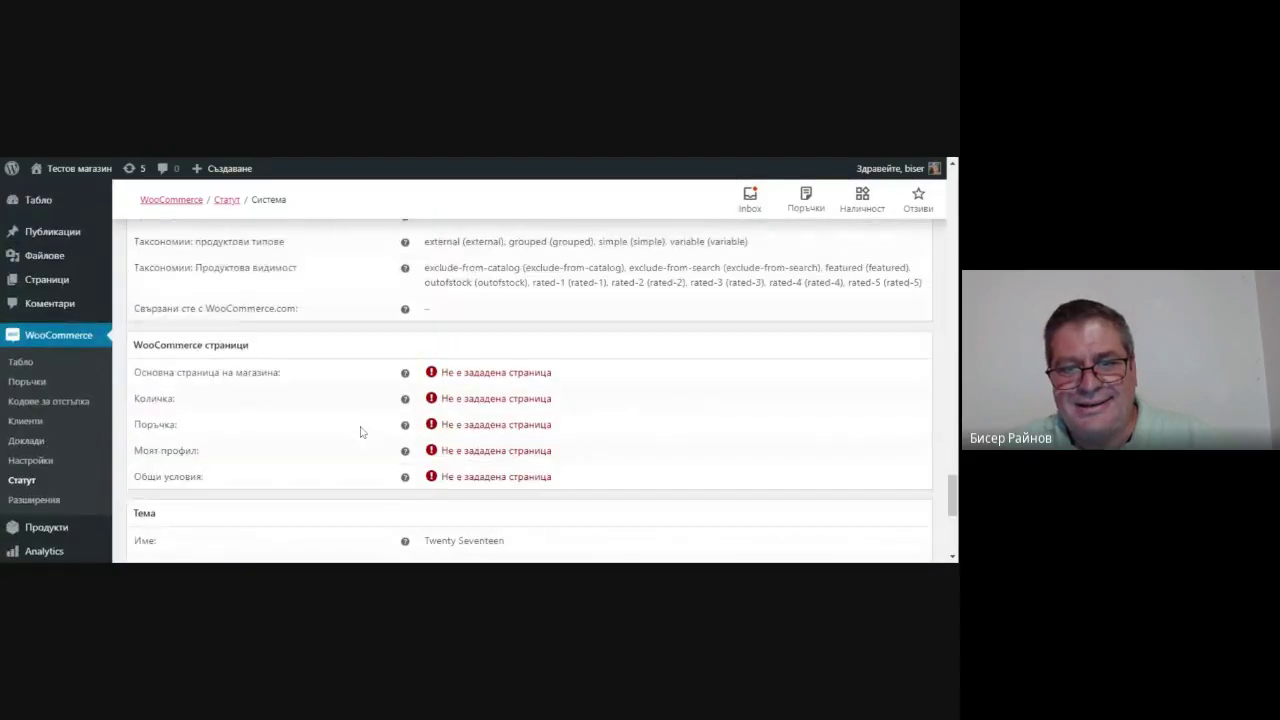
pyautogui.scroll(10, 288, 410)
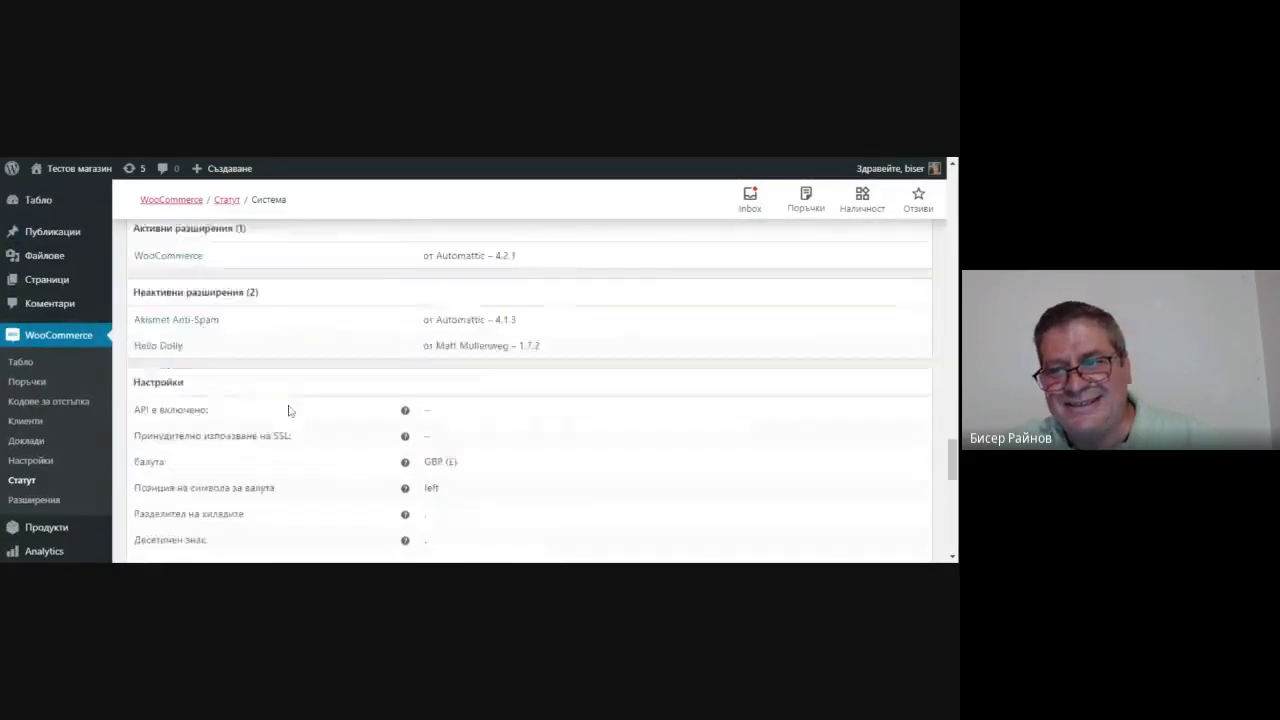
pyautogui.scroll(15, 288, 410)
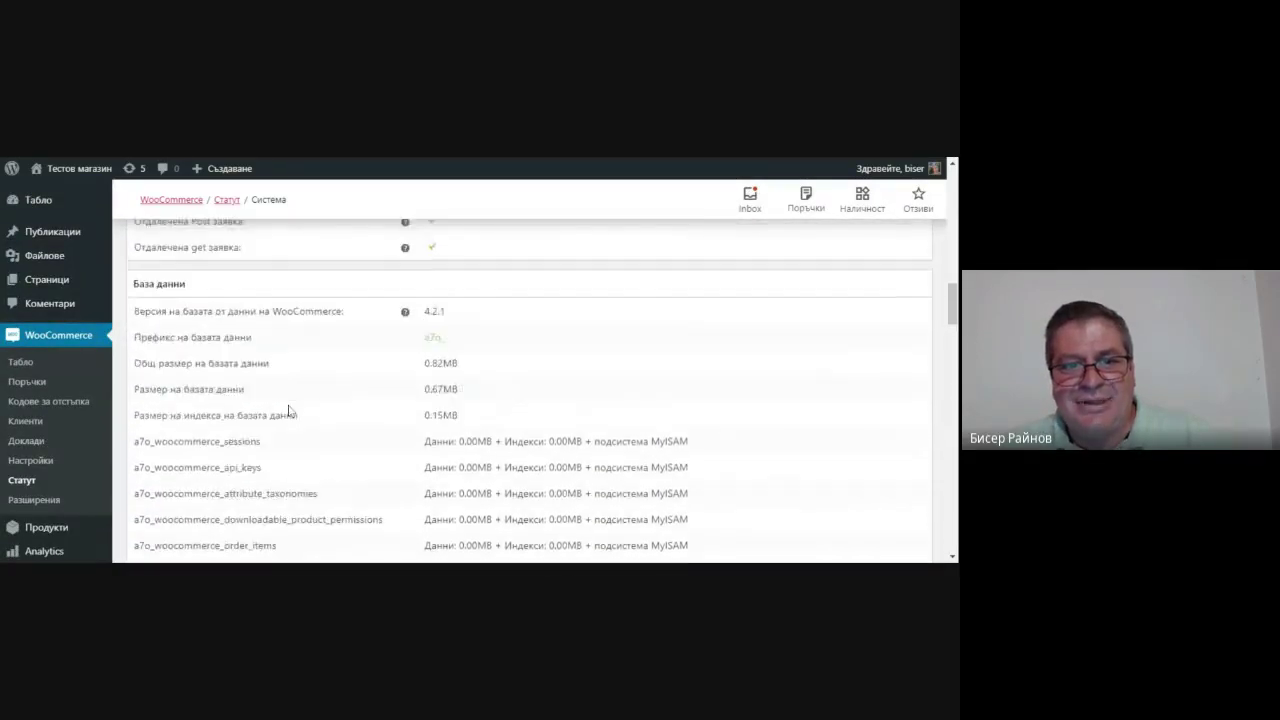
pyautogui.scroll(3, 288, 410)
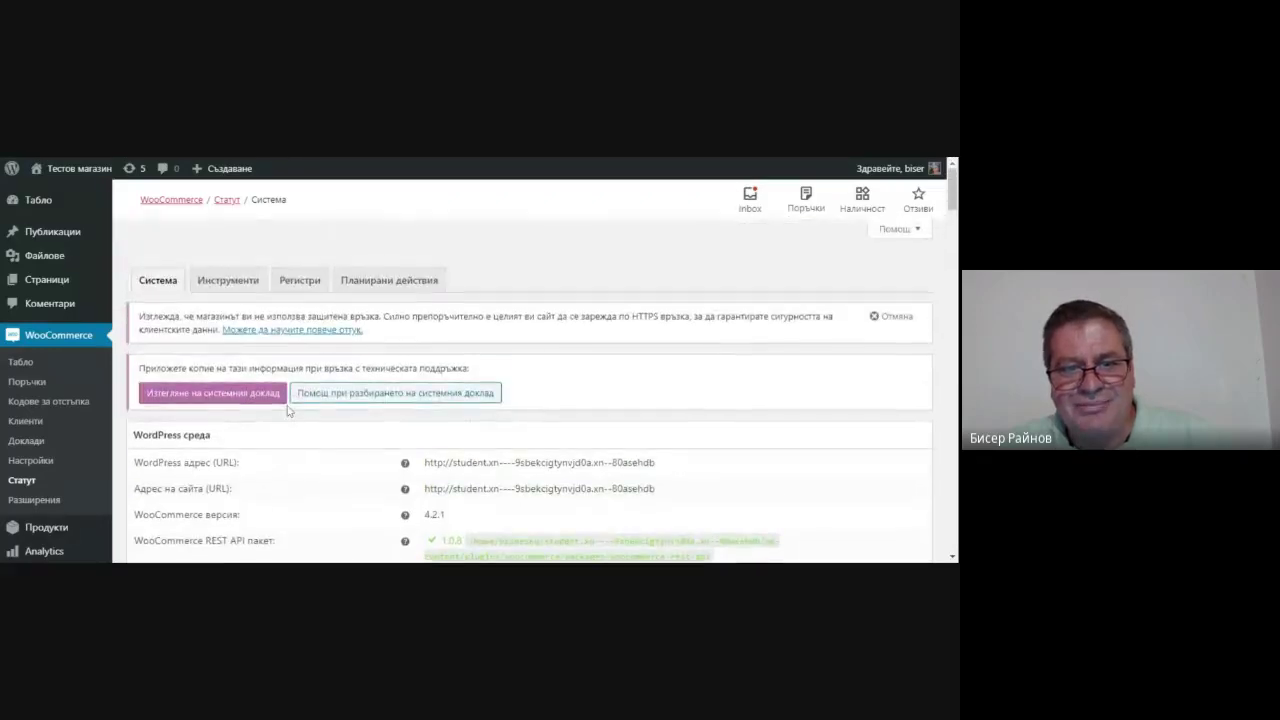
# On the Инструменти tab, run the Създаване на страници tool to create the default pages.
pyautogui.click(229, 283)
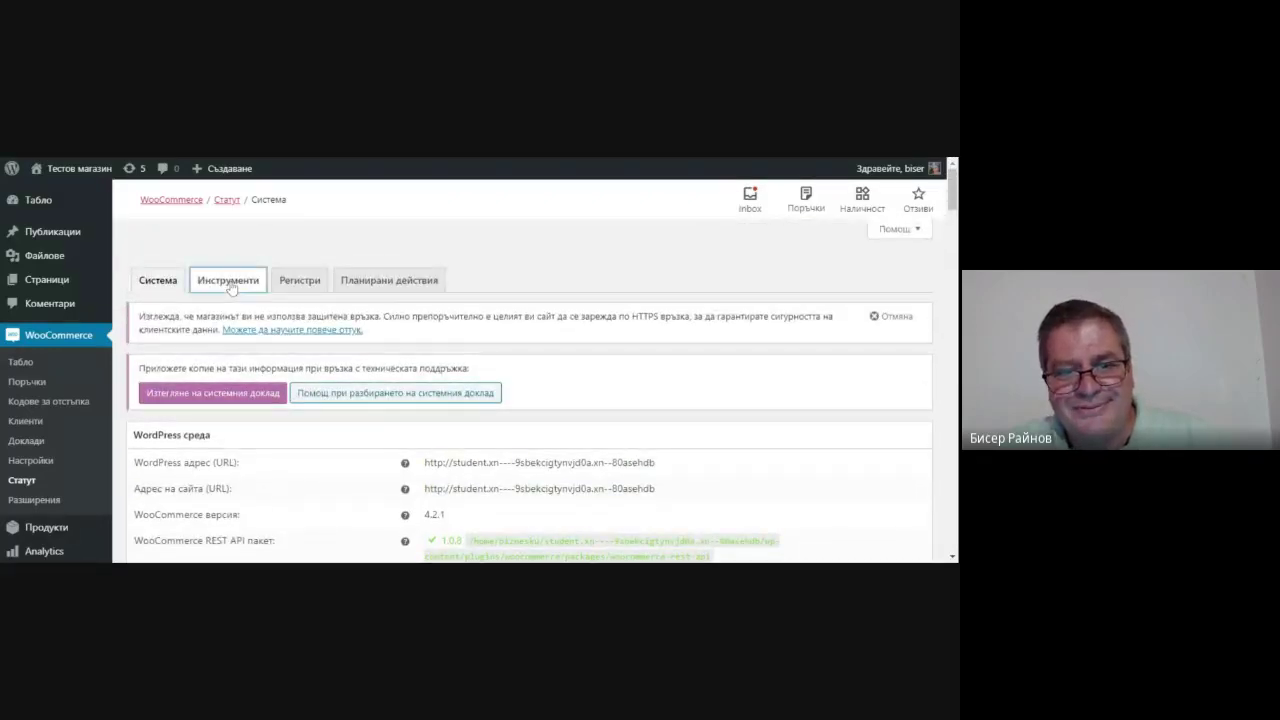
pyautogui.scroll(-5, 361, 334)
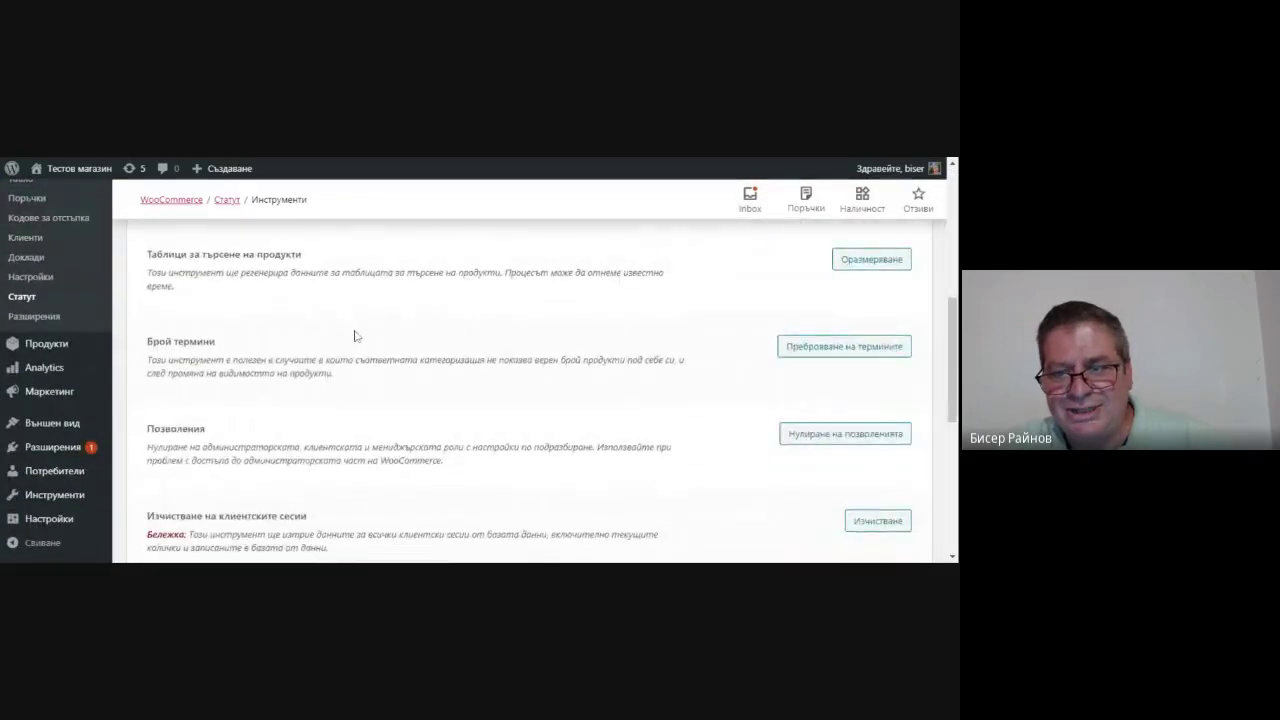
pyautogui.scroll(-3, 355, 335)
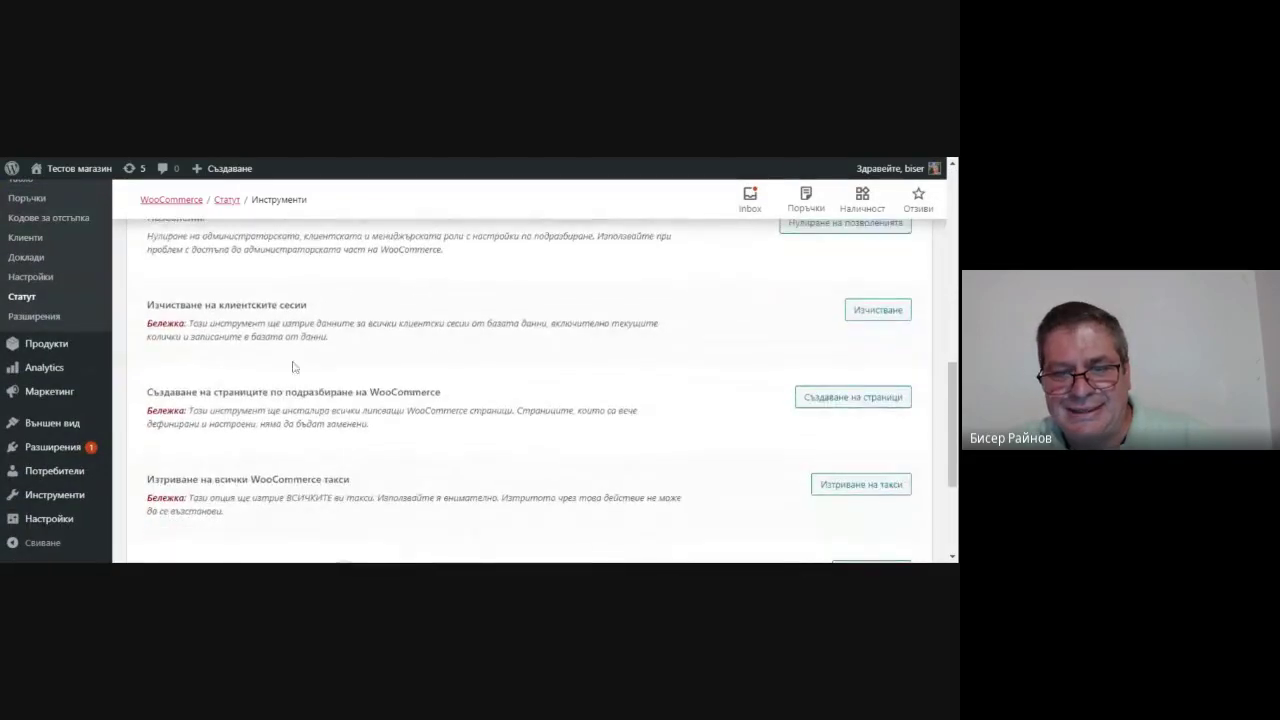
pyautogui.moveTo(152, 394); pyautogui.dragTo(451, 400)
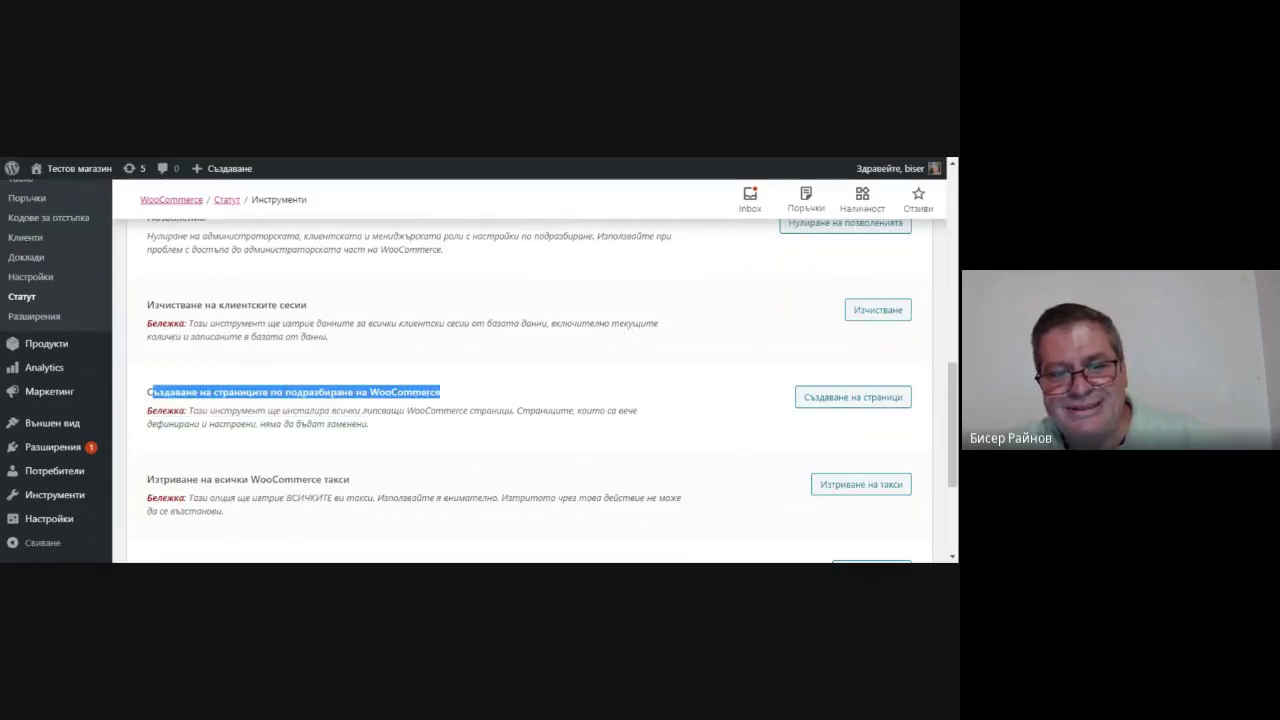
pyautogui.click(145, 395)
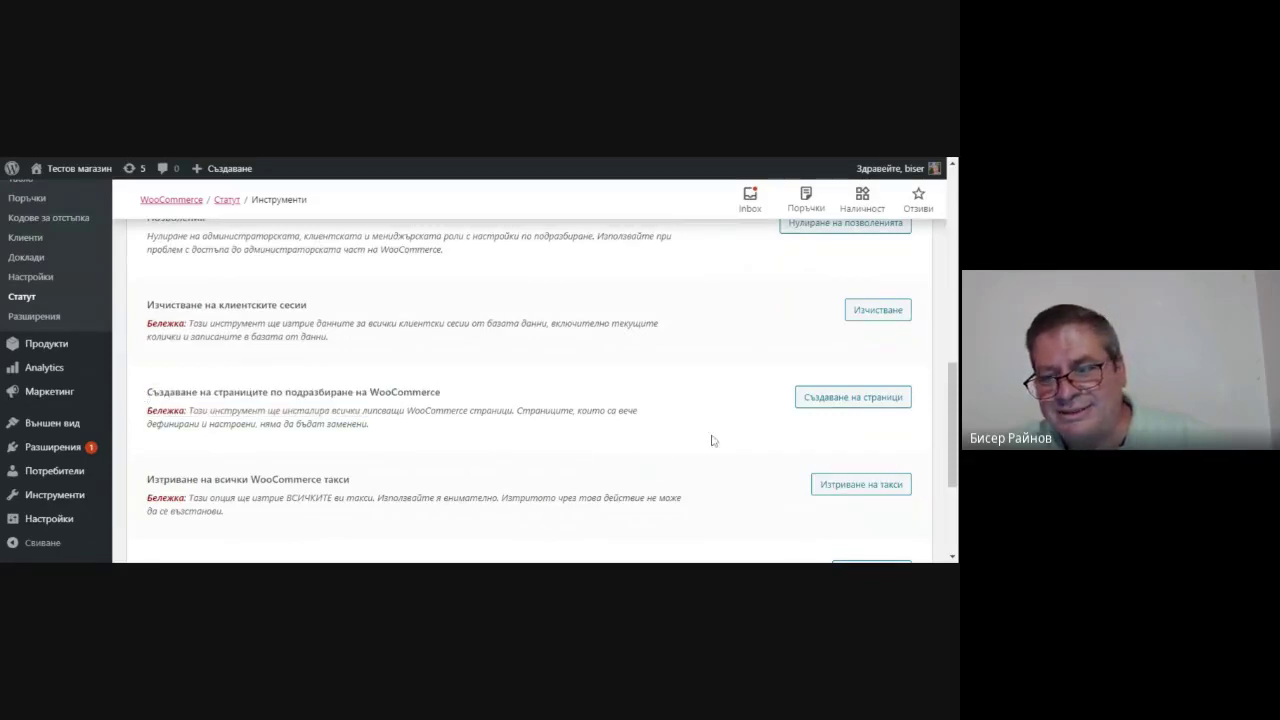
pyautogui.click(843, 405)
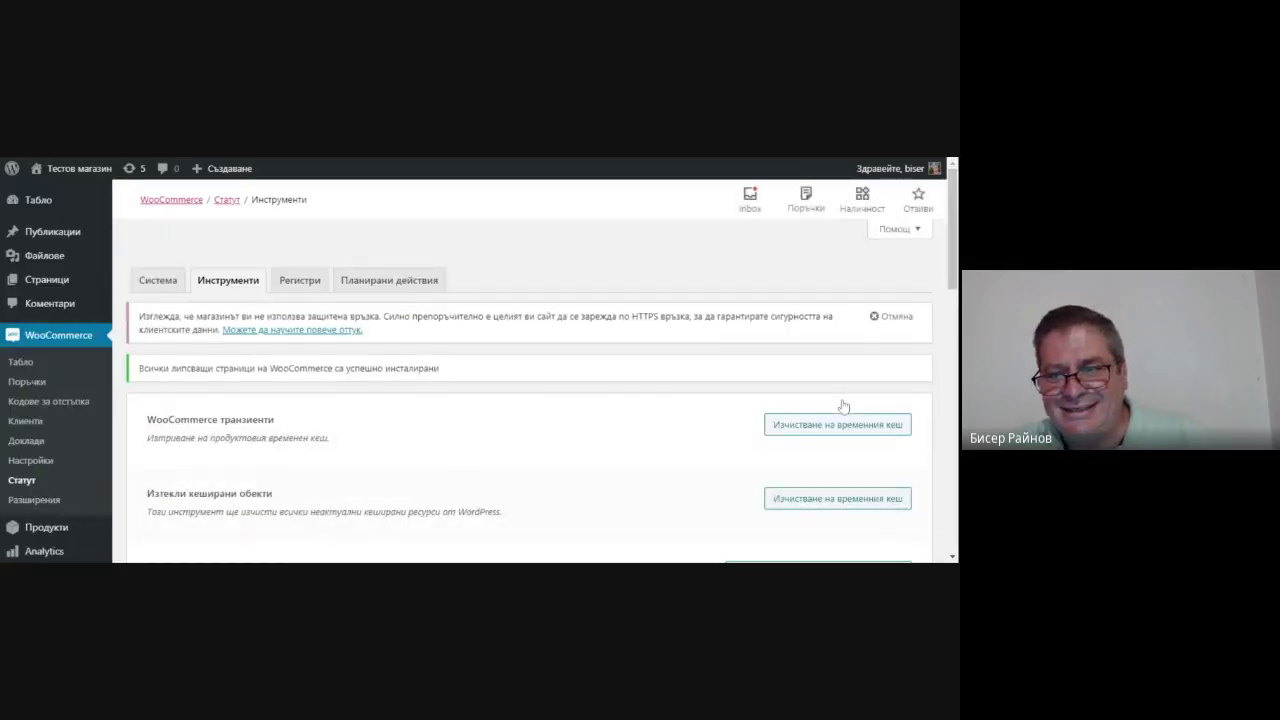
# Check All Pages for the new Количка, Магазин, Моят профил and Поръчка pages.
pyautogui.moveTo(33, 284)
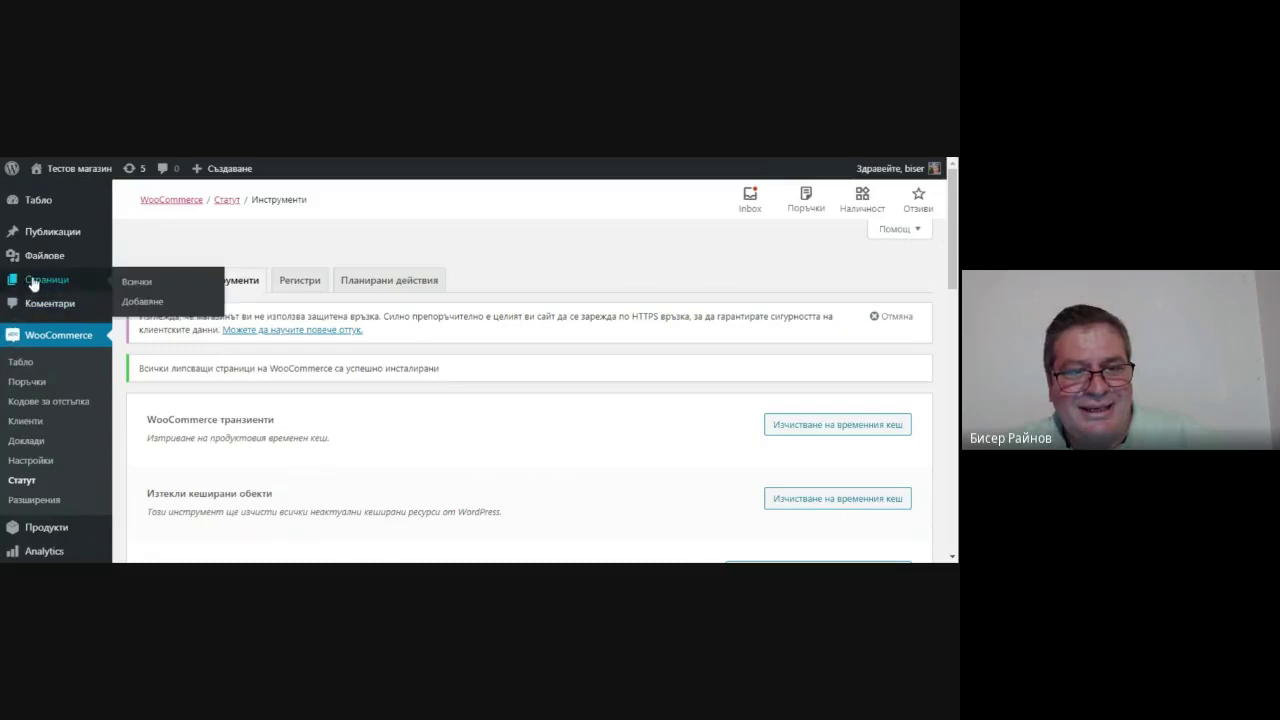
pyautogui.click(128, 284)
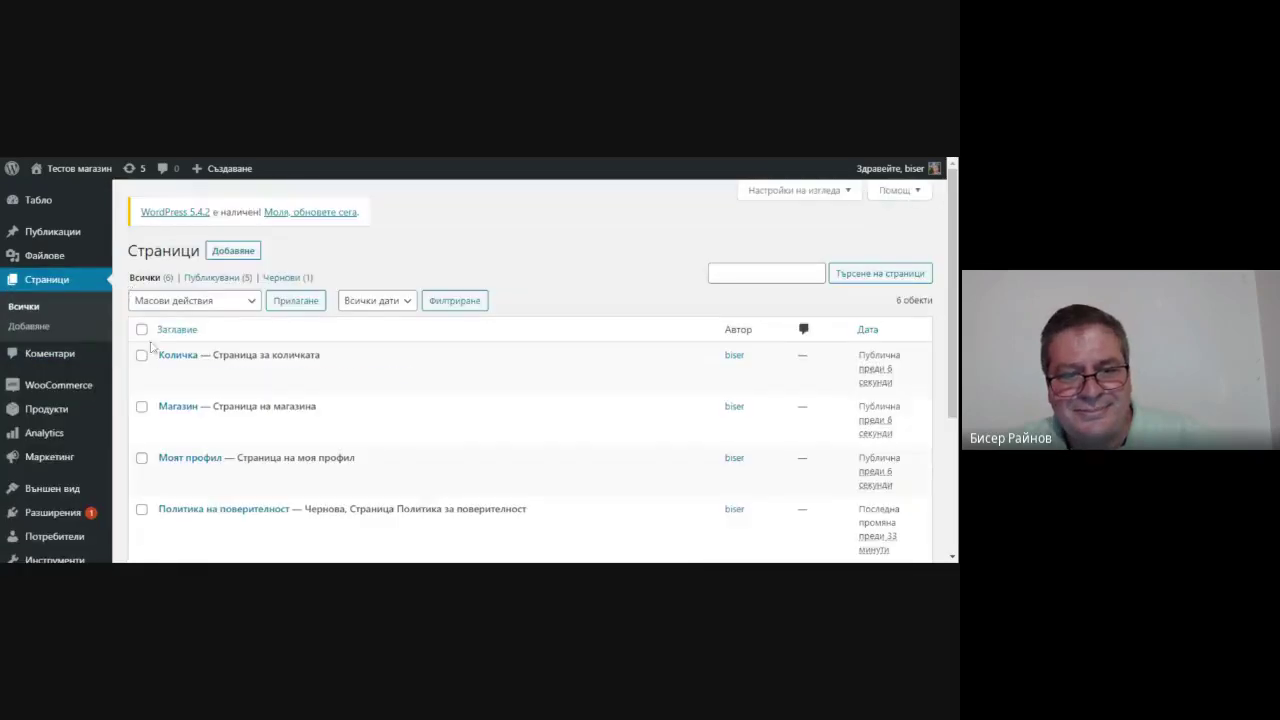
pyautogui.scroll(-1, 206, 375)
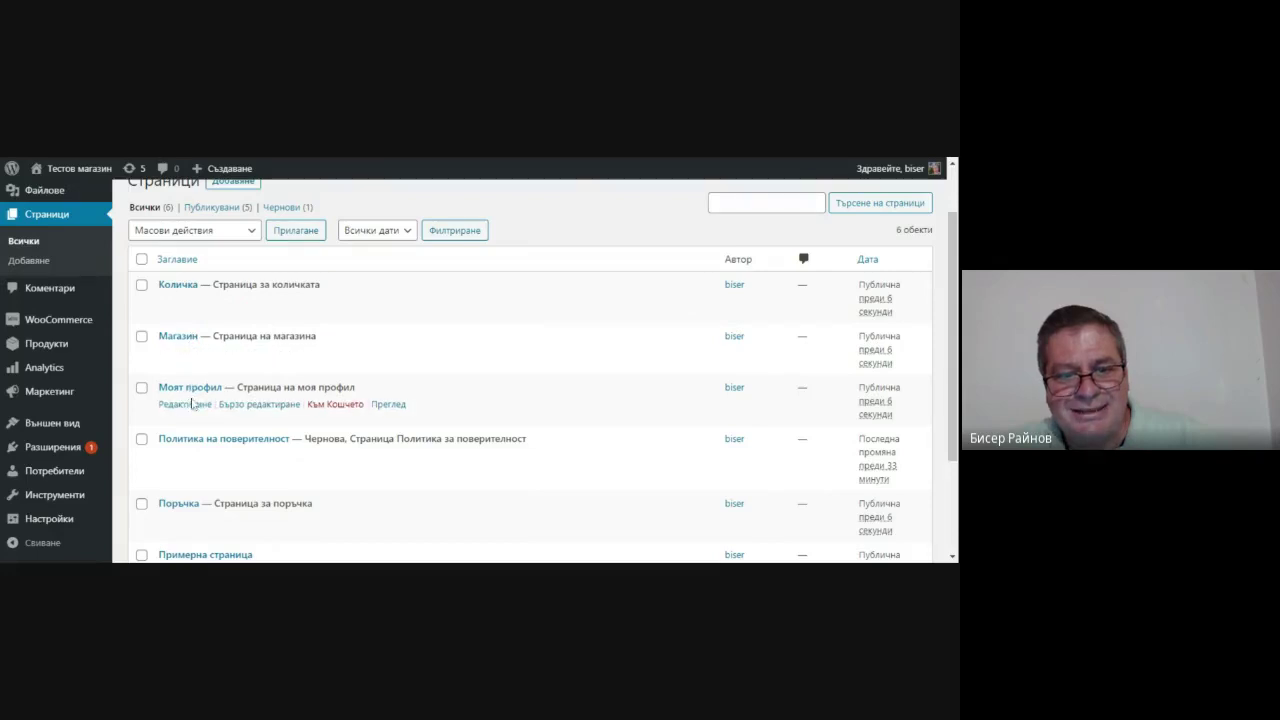
pyautogui.scroll(-3, 212, 447)
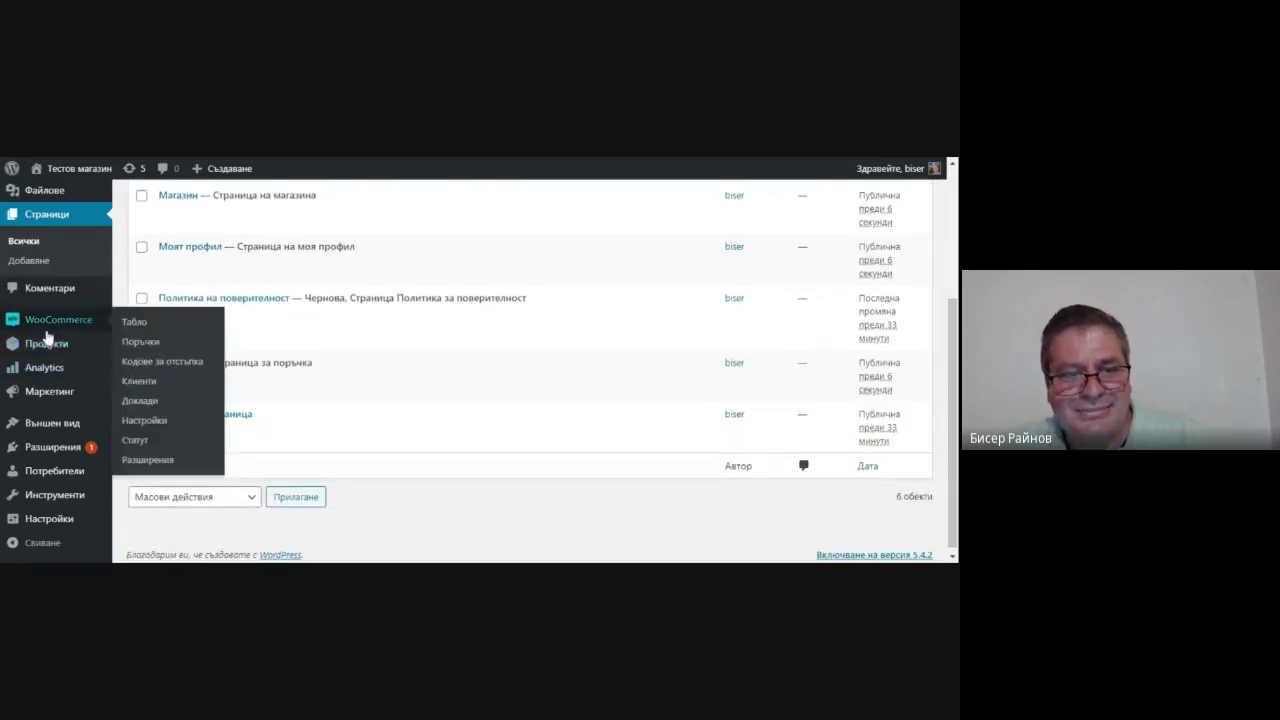
pyautogui.moveTo(57, 423)
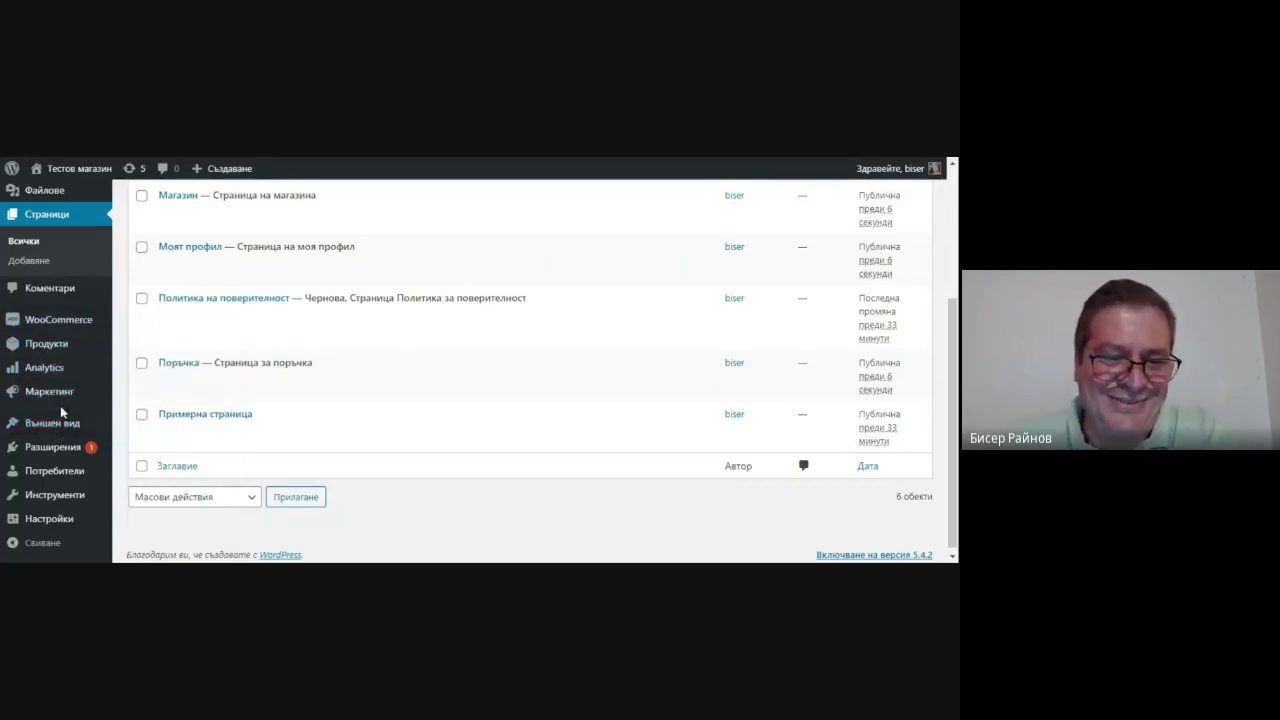
pyautogui.moveTo(56, 328)
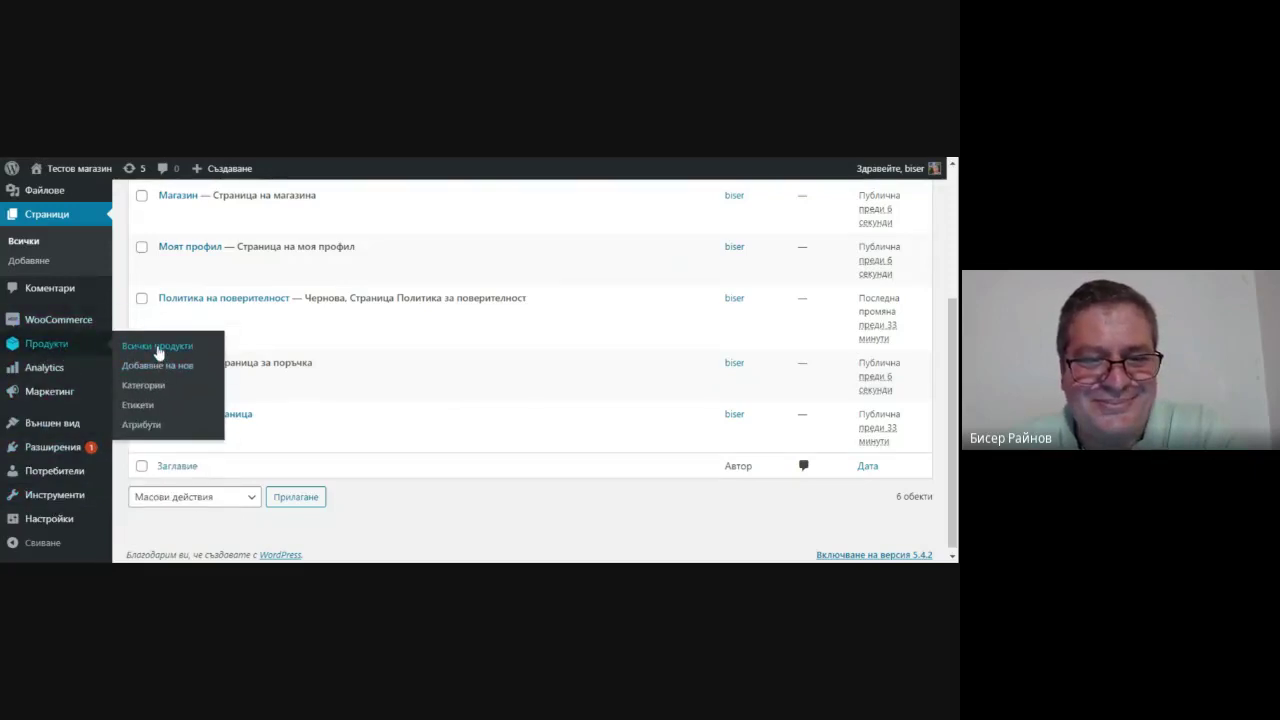
# Preview the Доли product, move it to the trash, then return to All Pages.
pyautogui.click(158, 347)
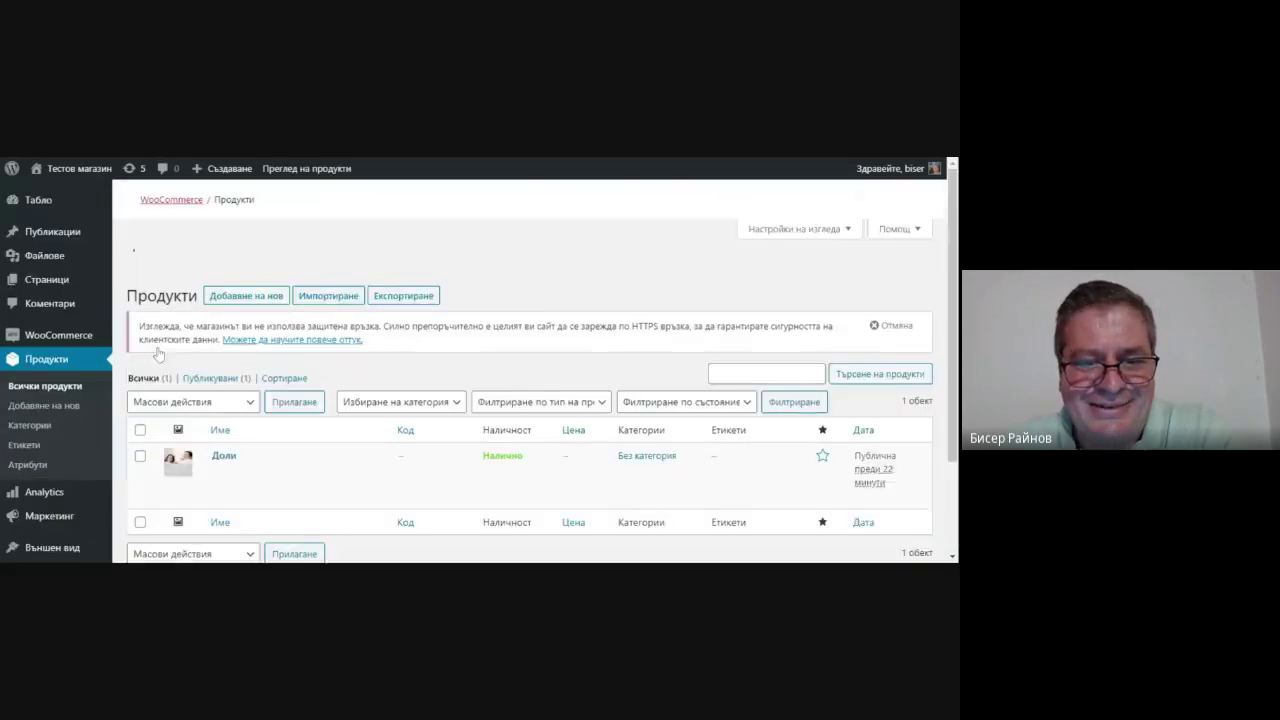
pyautogui.moveTo(303, 464)
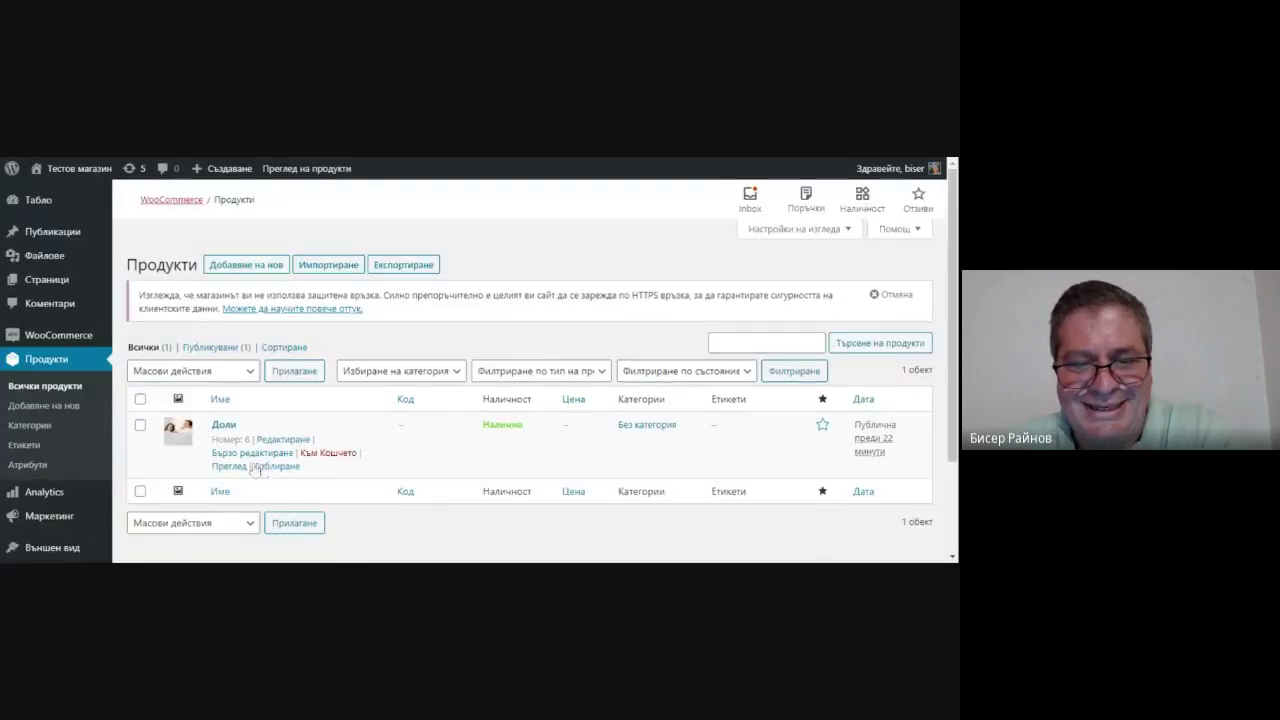
pyautogui.click(229, 466)
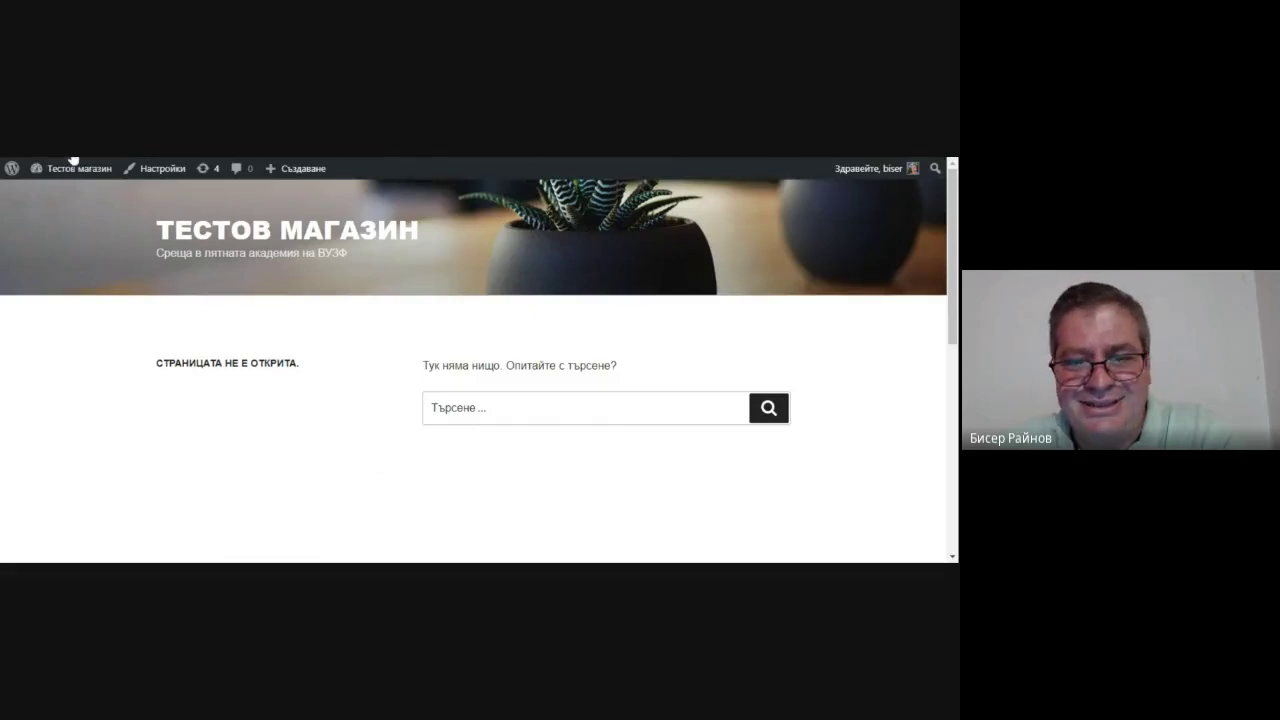
pyautogui.hotkey('alt', 'Left')
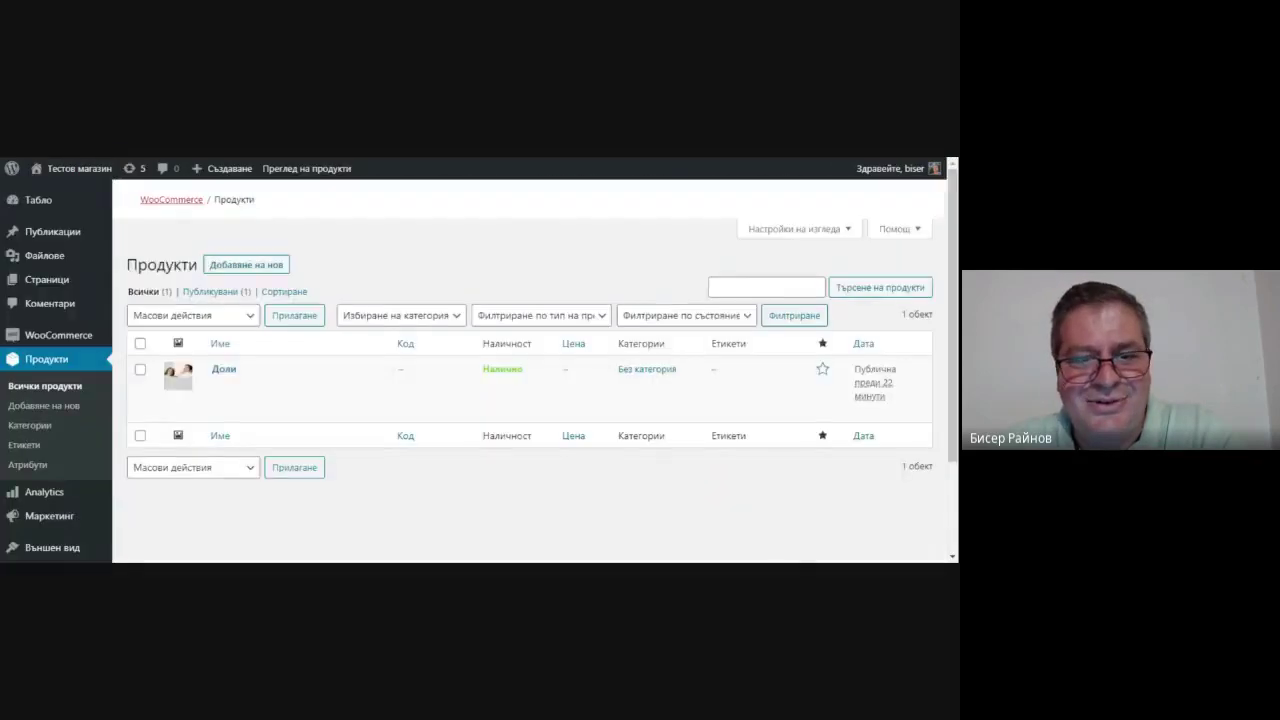
pyautogui.moveTo(66, 347)
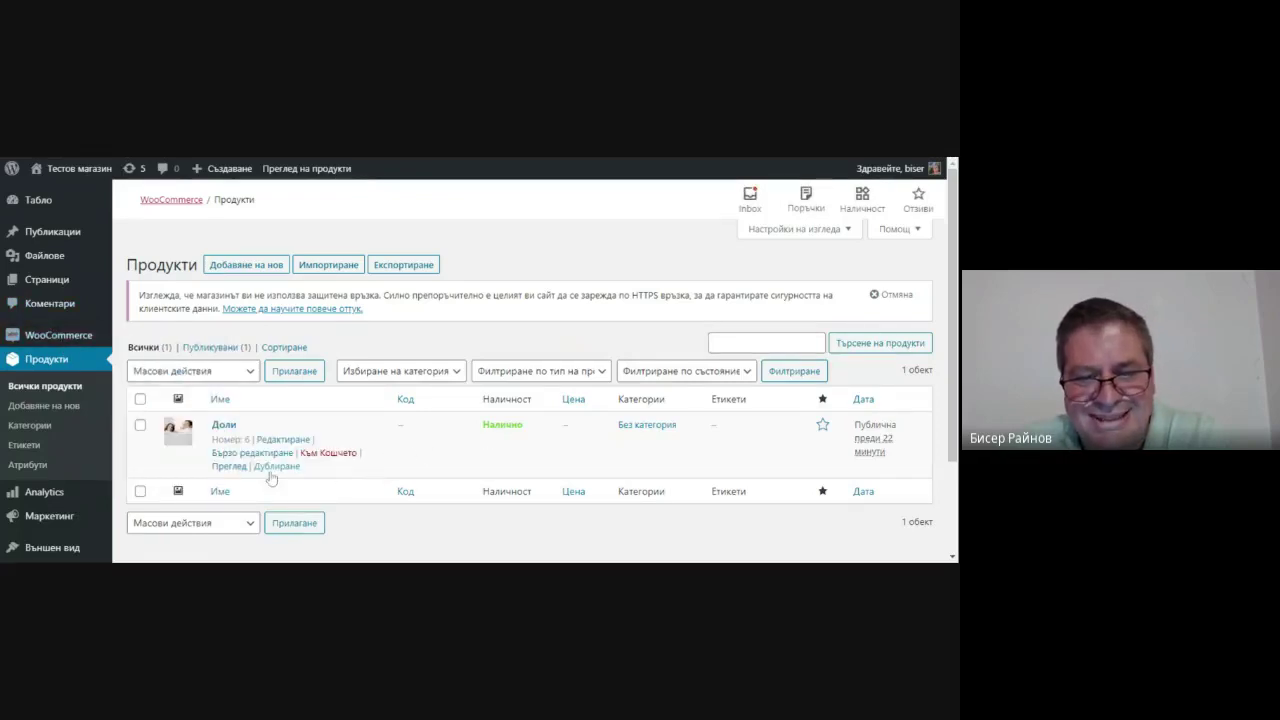
pyautogui.click(321, 455)
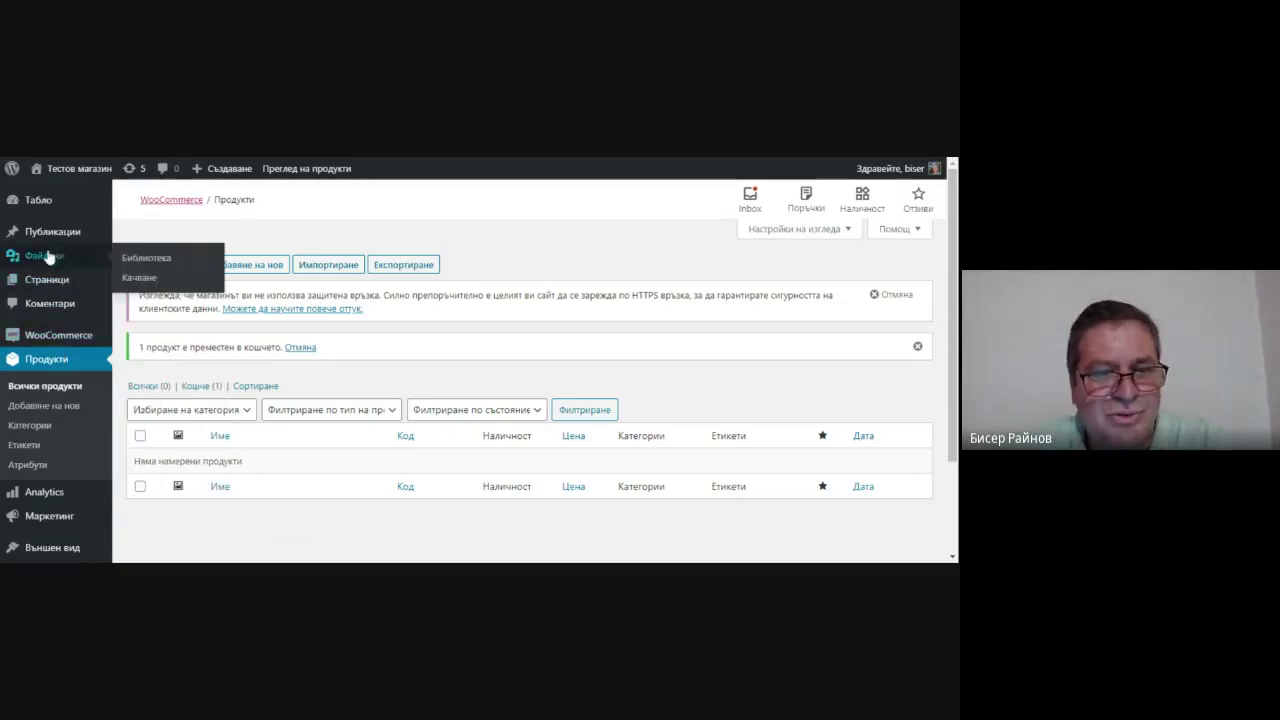
pyautogui.moveTo(51, 280)
pyautogui.click(131, 286)
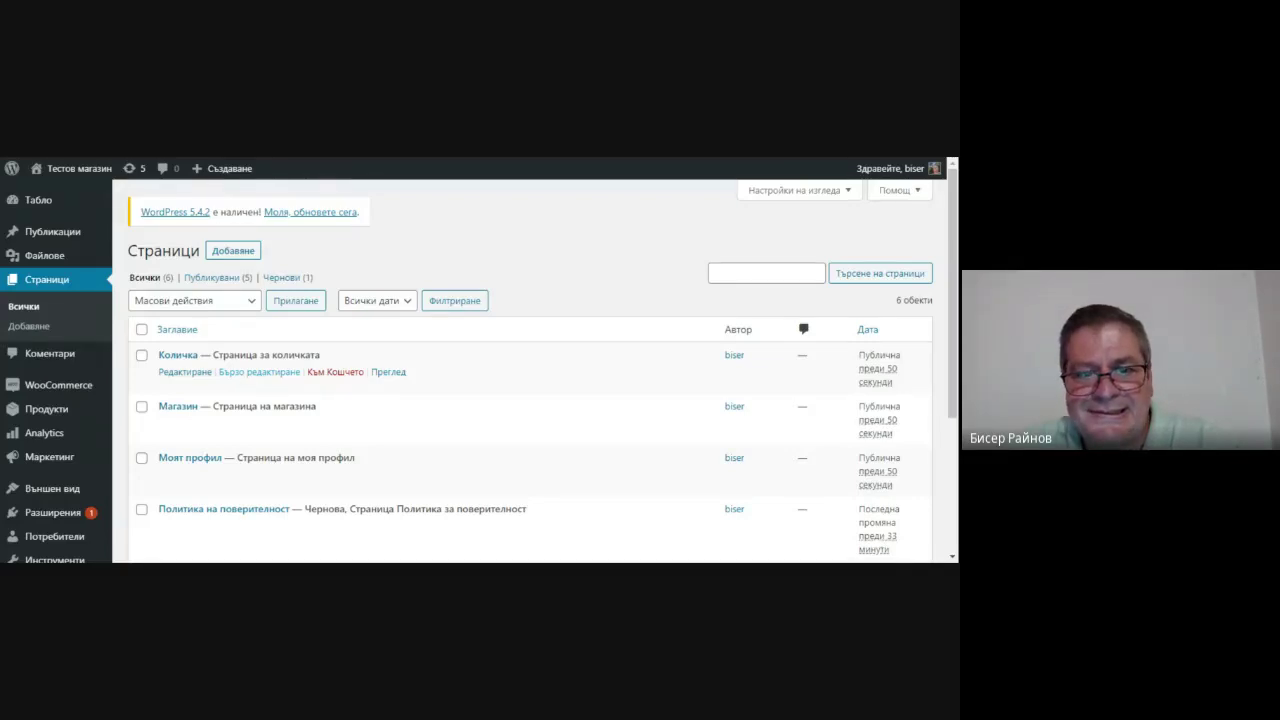
# View the Количка cart page and the shop page on the storefront, then return to Pages.
pyautogui.click(400, 378)
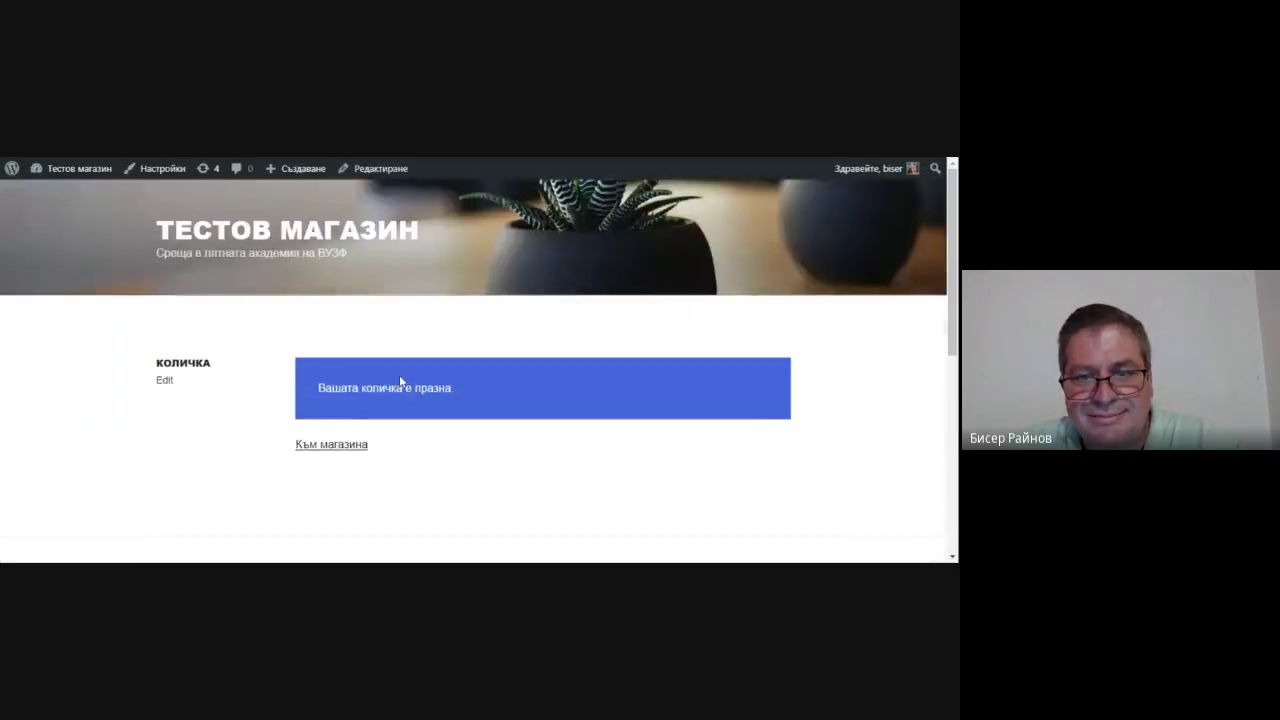
pyautogui.scroll(-2, 346, 413)
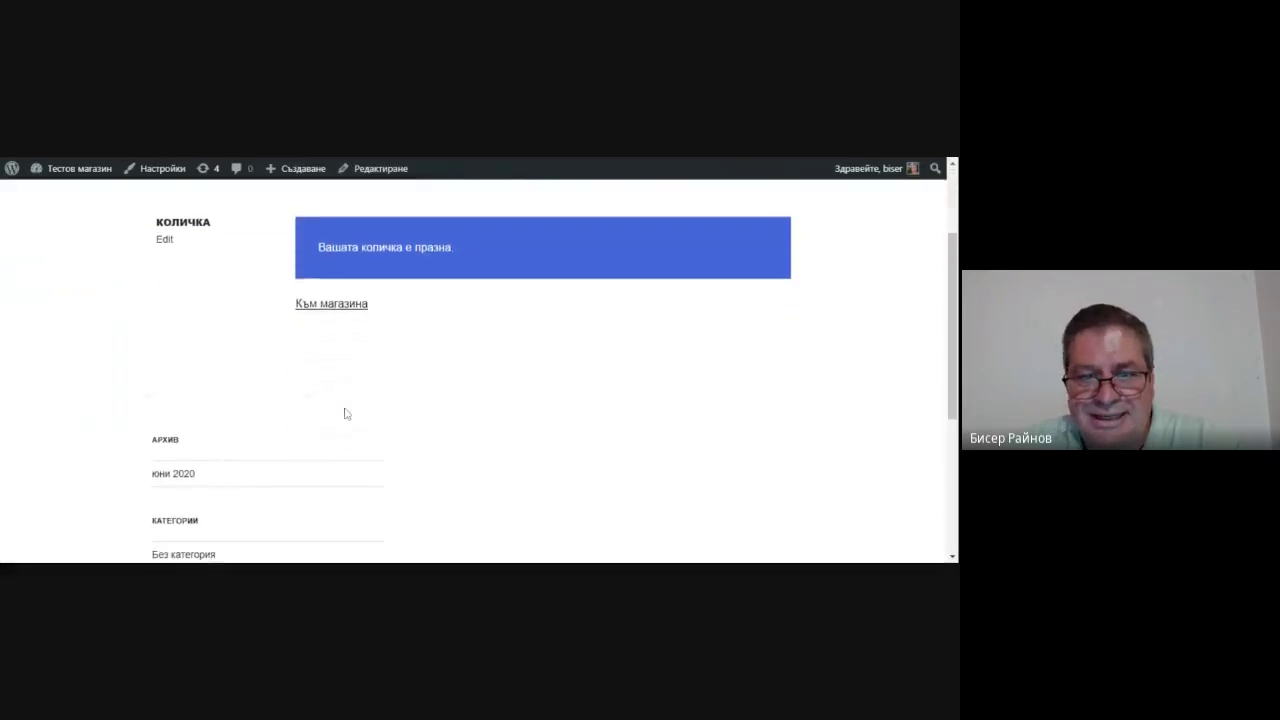
pyautogui.scroll(2, 346, 414)
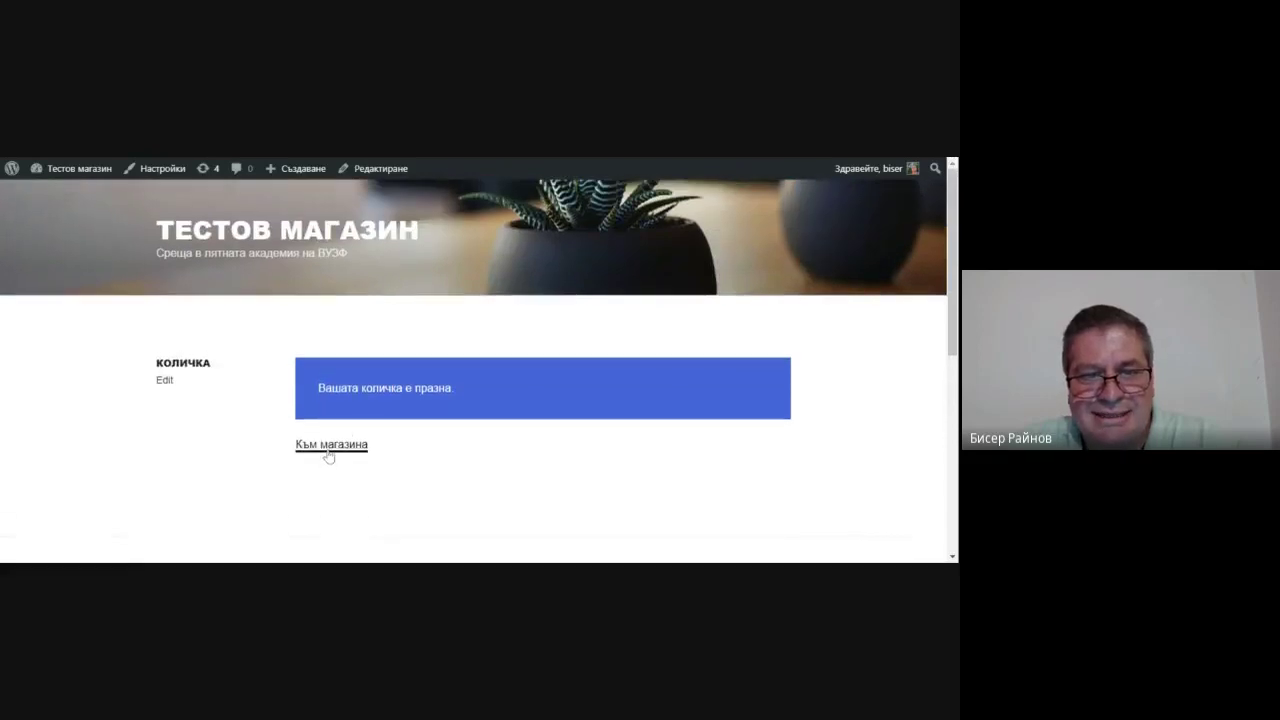
pyautogui.click(328, 452)
pyautogui.scroll(-2, 327, 455)
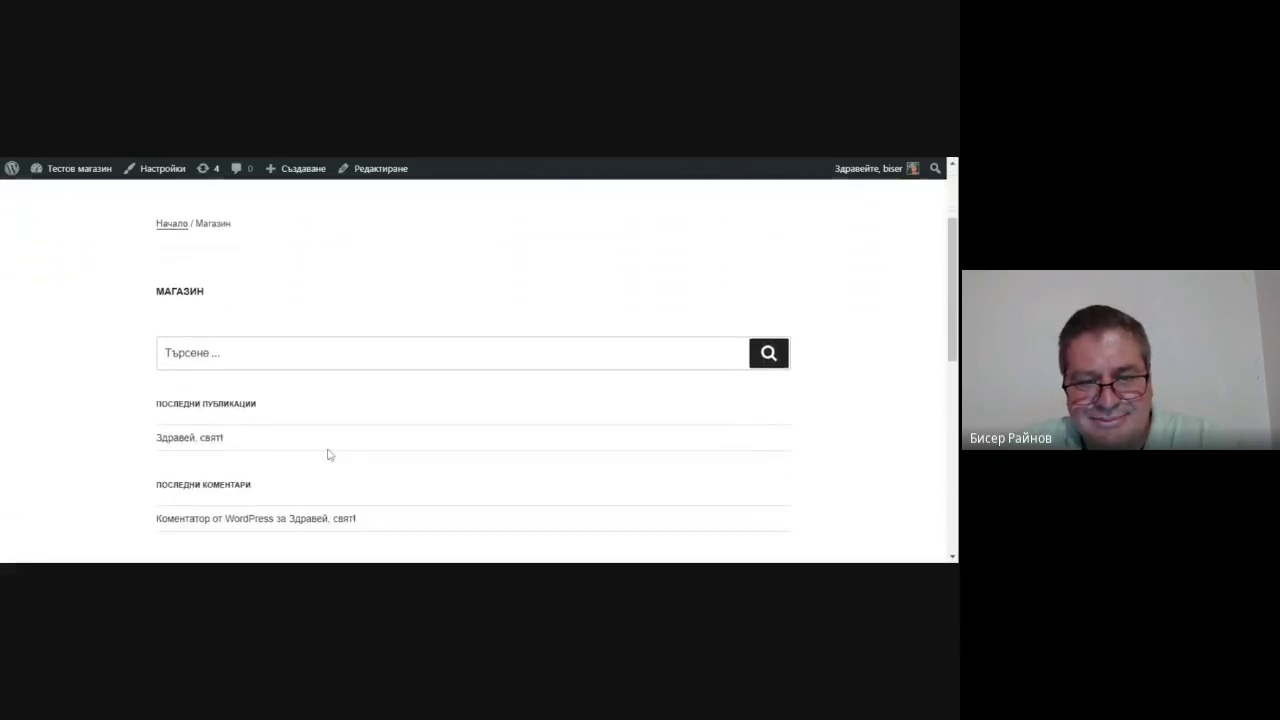
pyautogui.scroll(1, 328, 455)
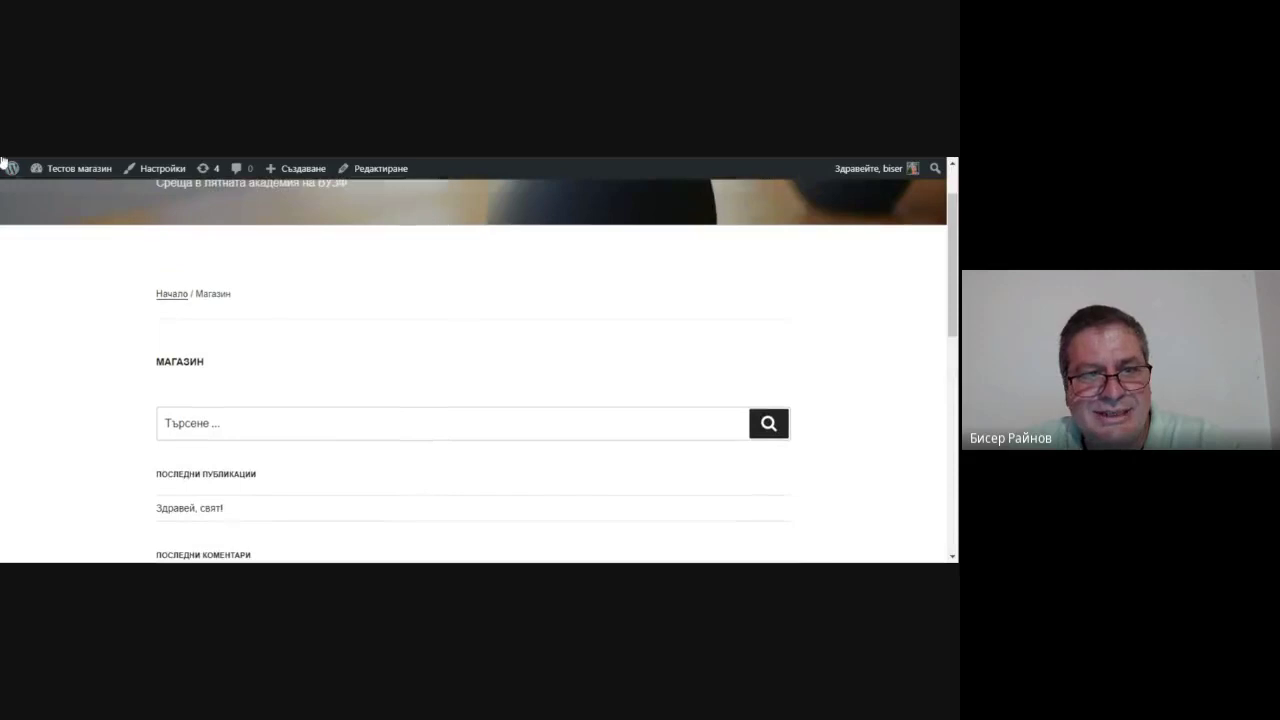
pyautogui.hotkey('alt', 'Left')
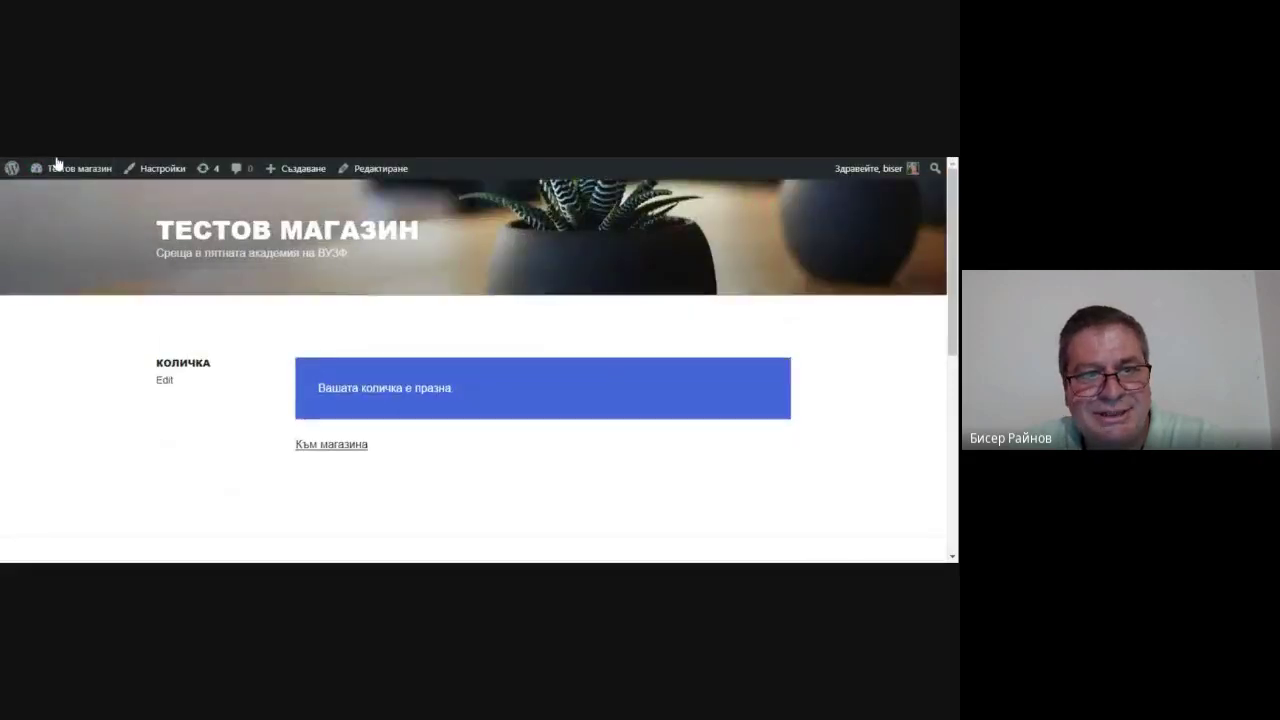
pyautogui.hotkey('alt', 'Left')
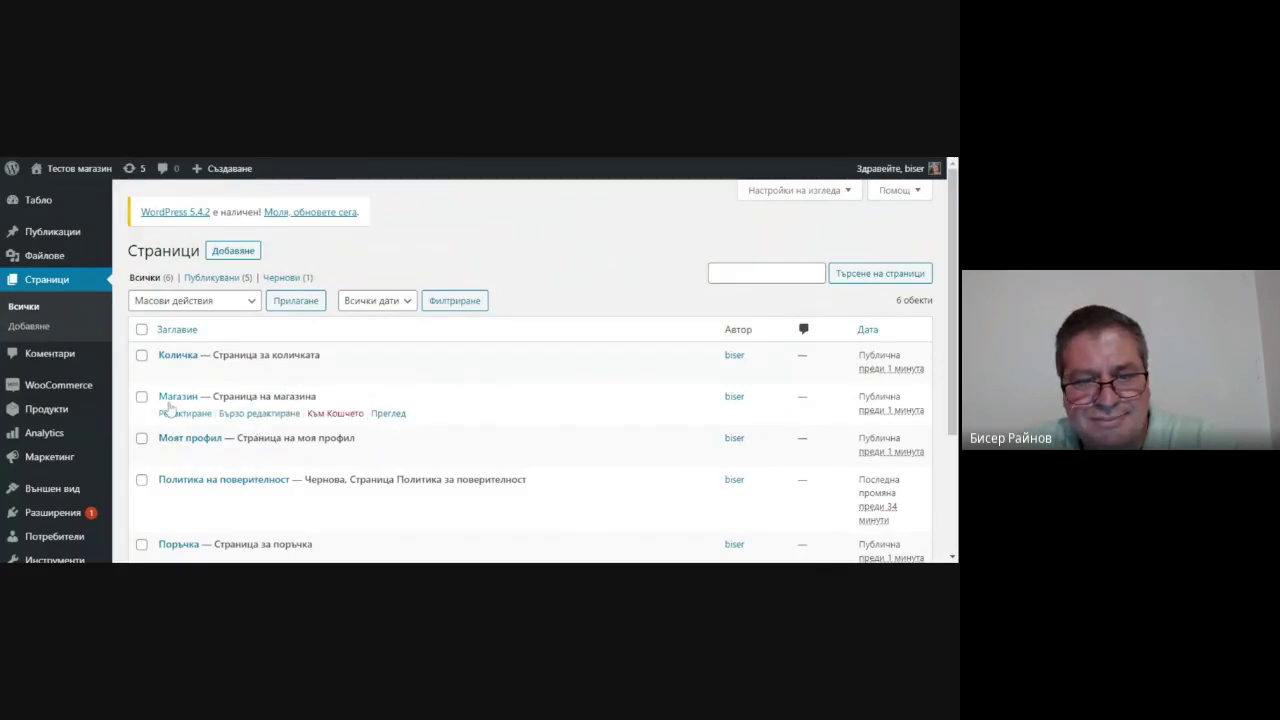
# Preview the Поръчка checkout page, which shows the empty-cart notice.
pyautogui.scroll(-2, 185, 410)
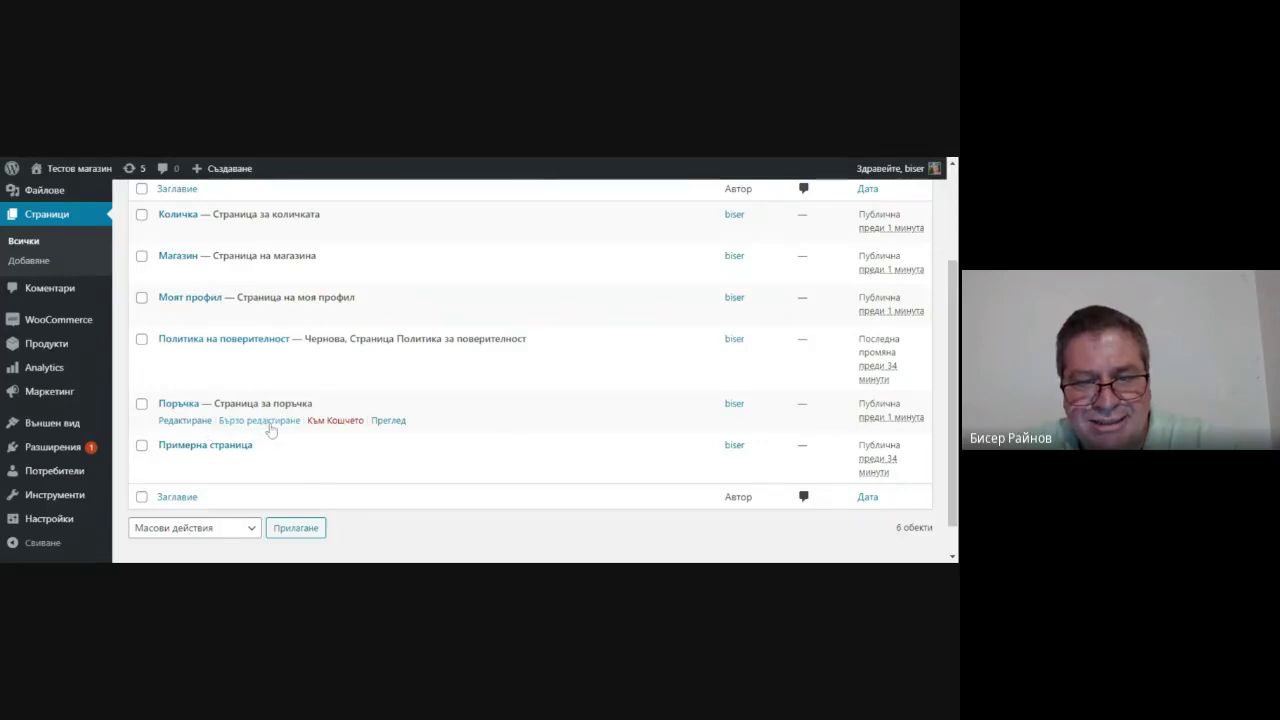
pyautogui.click(381, 424)
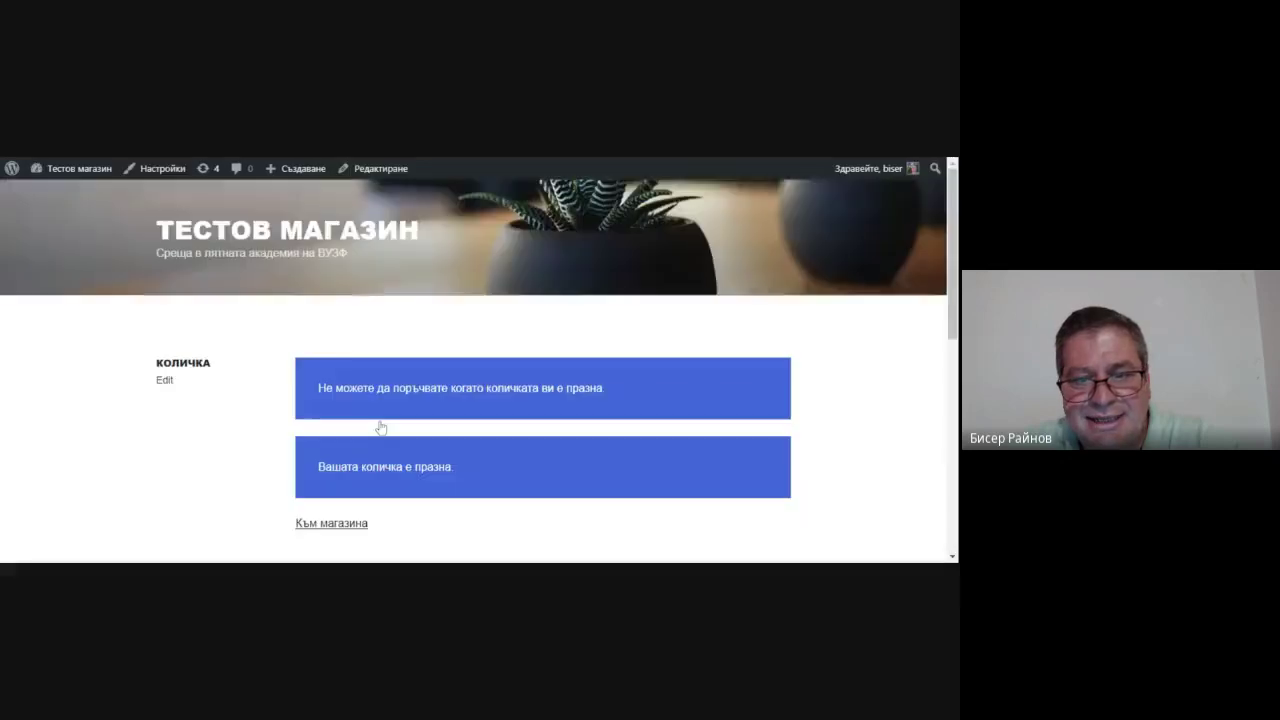
pyautogui.scroll(-2, 380, 424)
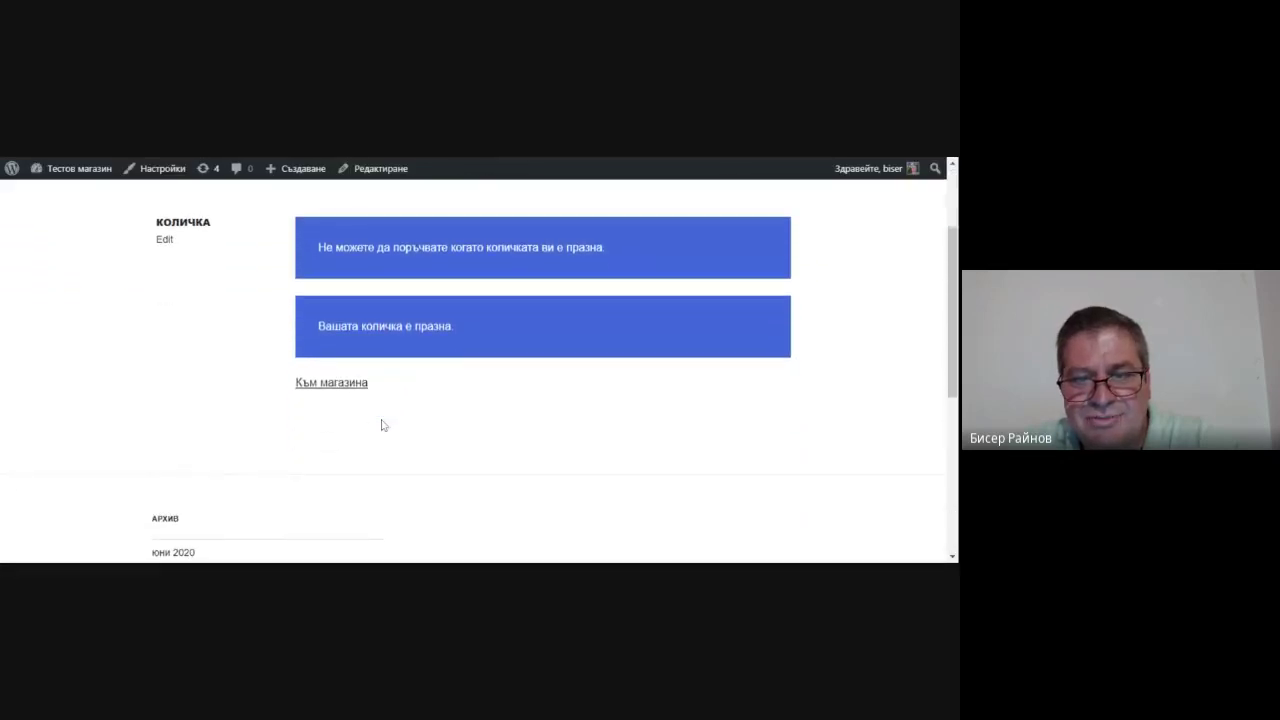
pyautogui.scroll(1, 381, 424)
pyautogui.scroll(1, 381, 424)
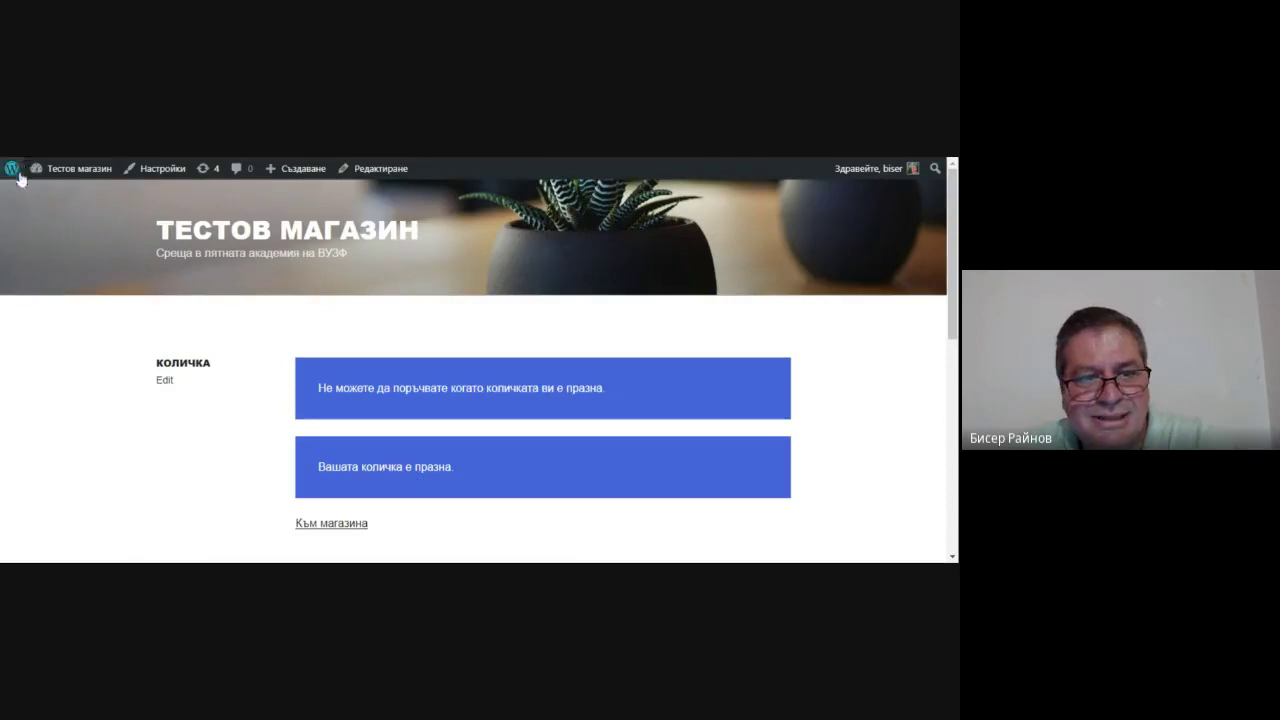
pyautogui.moveTo(50, 170)
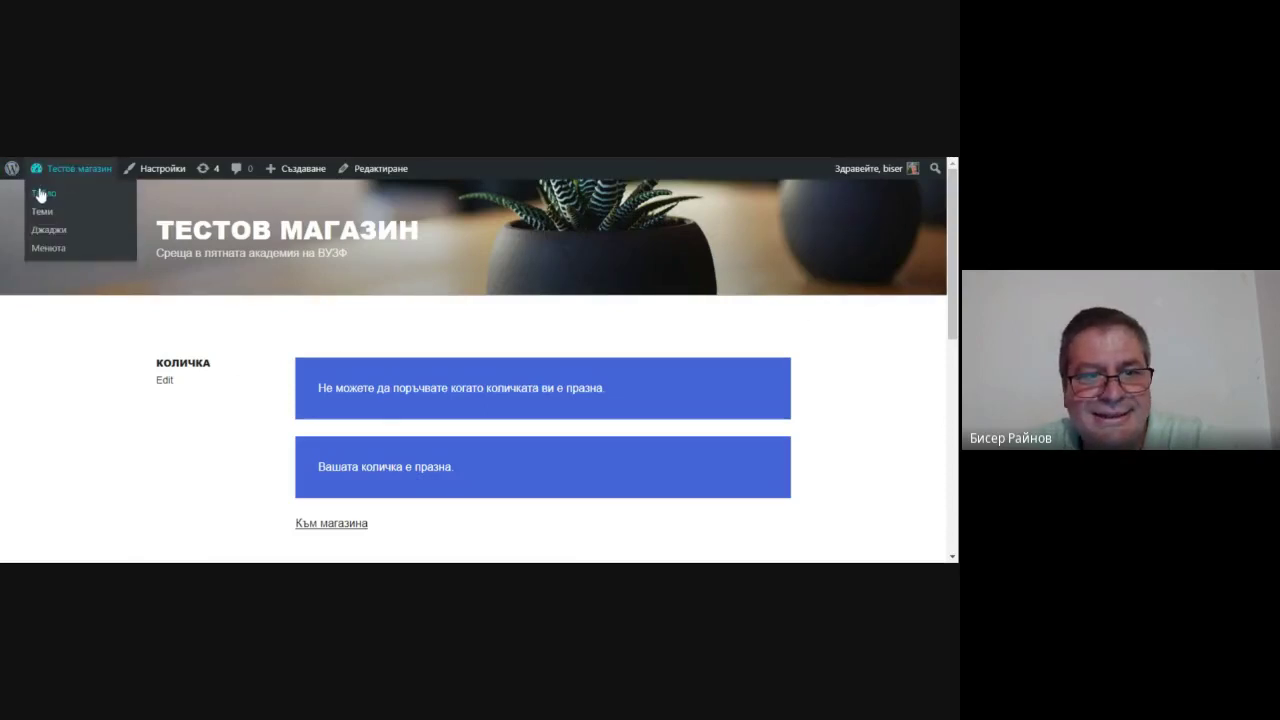
# Start a new product from Products > Add New and title it Тест.
pyautogui.click(41, 194)
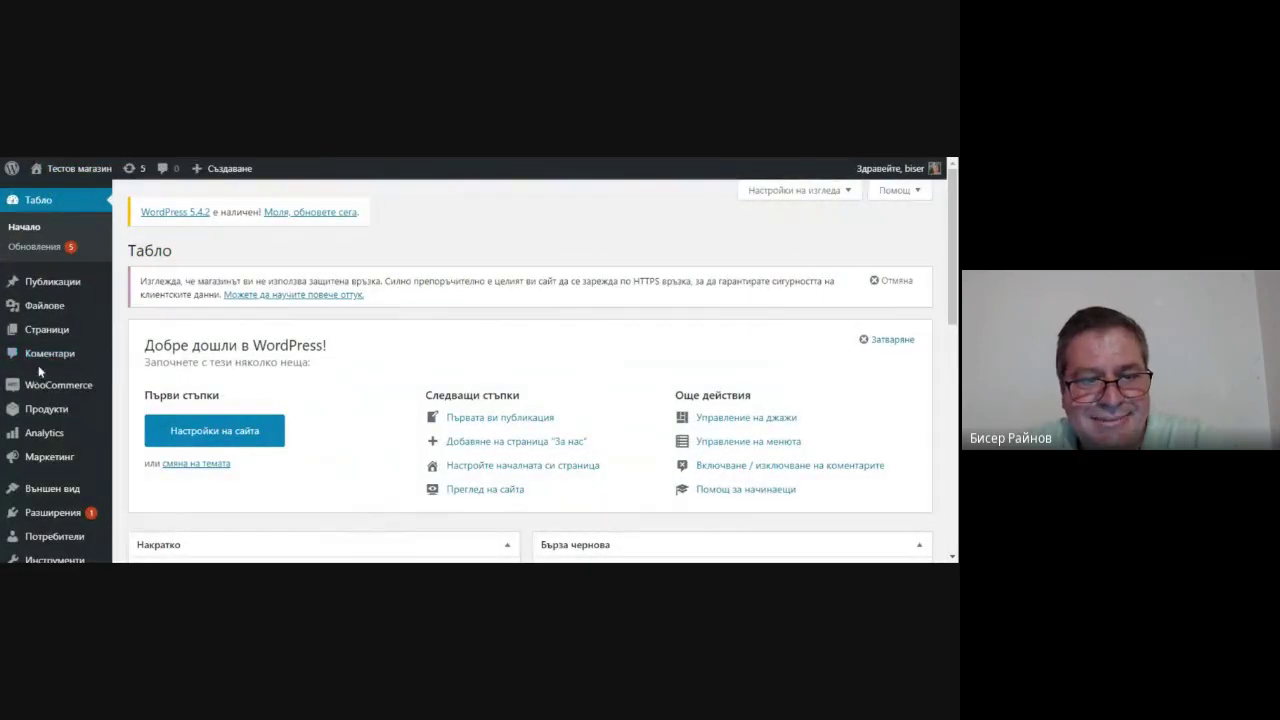
pyautogui.moveTo(41, 397)
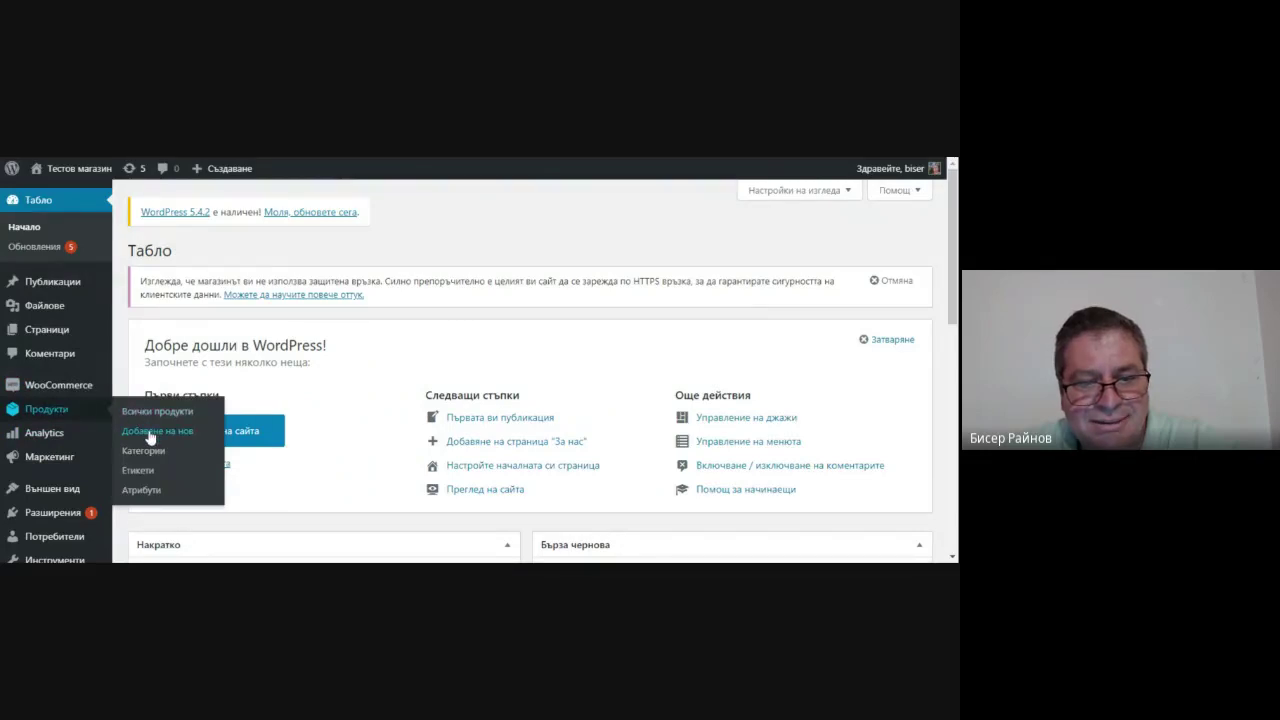
pyautogui.click(150, 434)
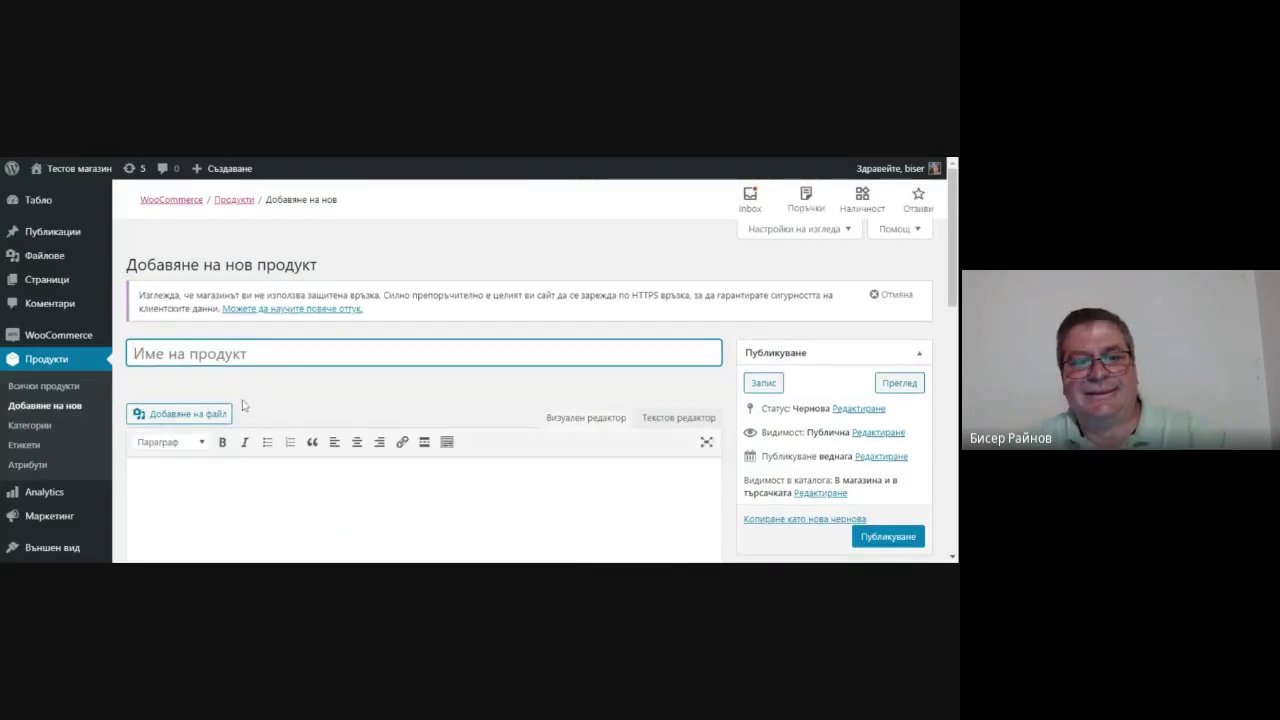
pyautogui.write('Tes')
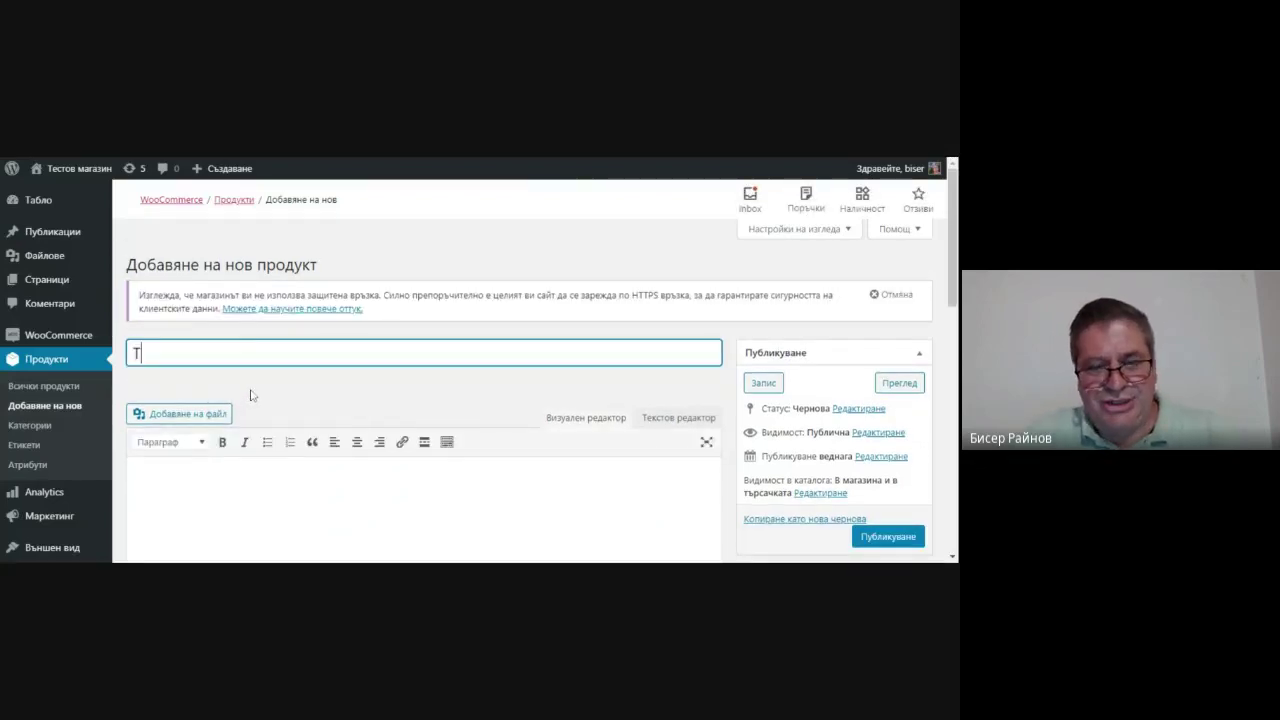
pyautogui.press('BackSpace')
pyautogui.press('BackSpace')
pyautogui.write('Тест')
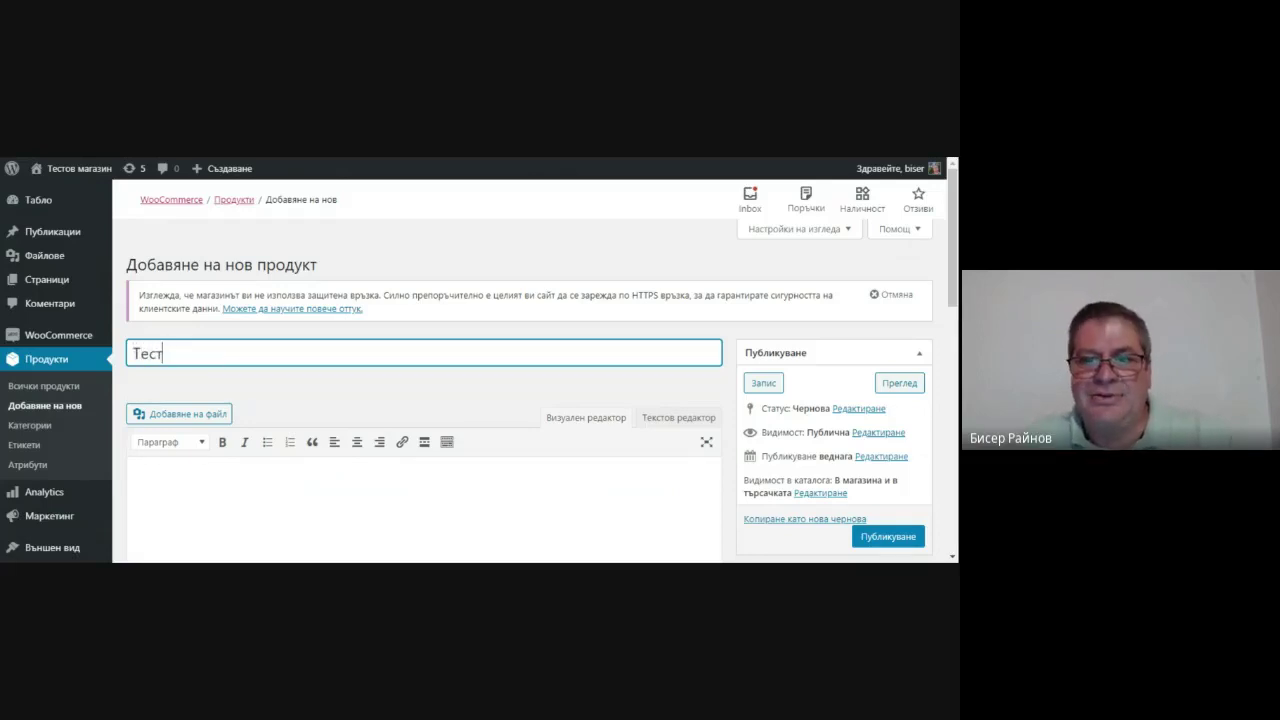
# Type the description Здравей and scroll down to the Product data section.
pyautogui.scroll(-1, 177, 431)
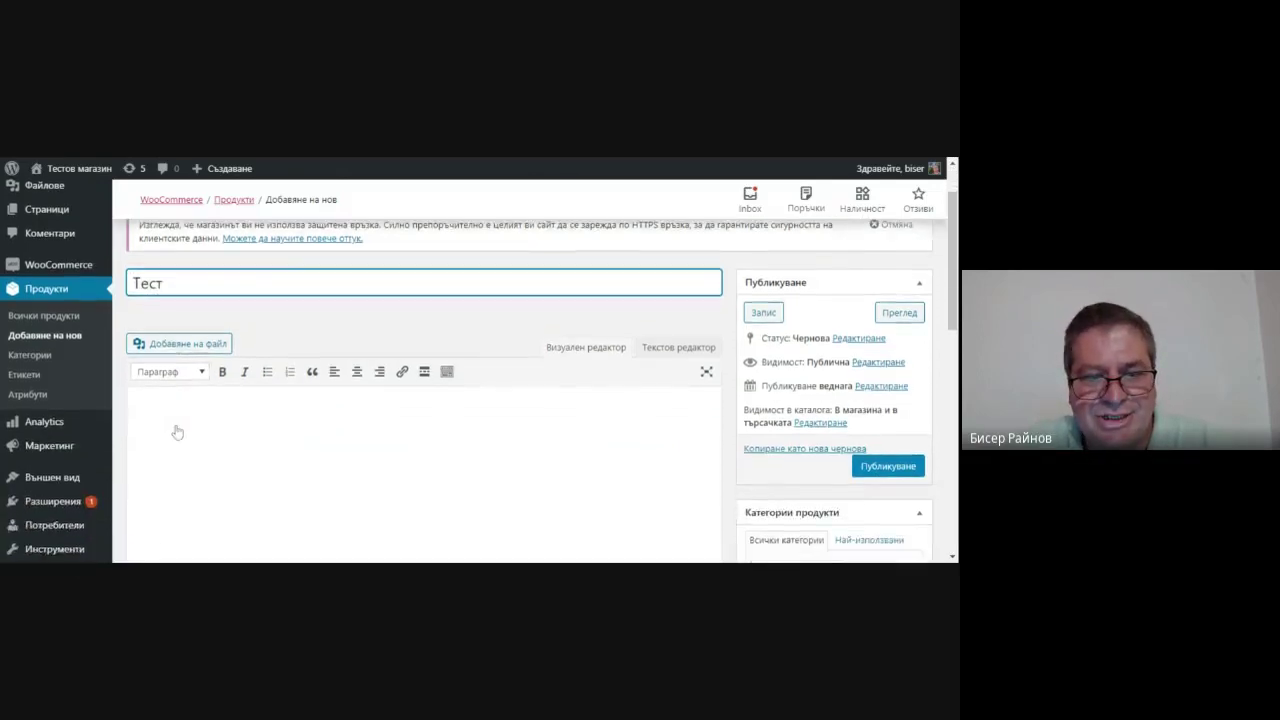
pyautogui.scroll(1, 177, 431)
pyautogui.scroll(-1, 174, 429)
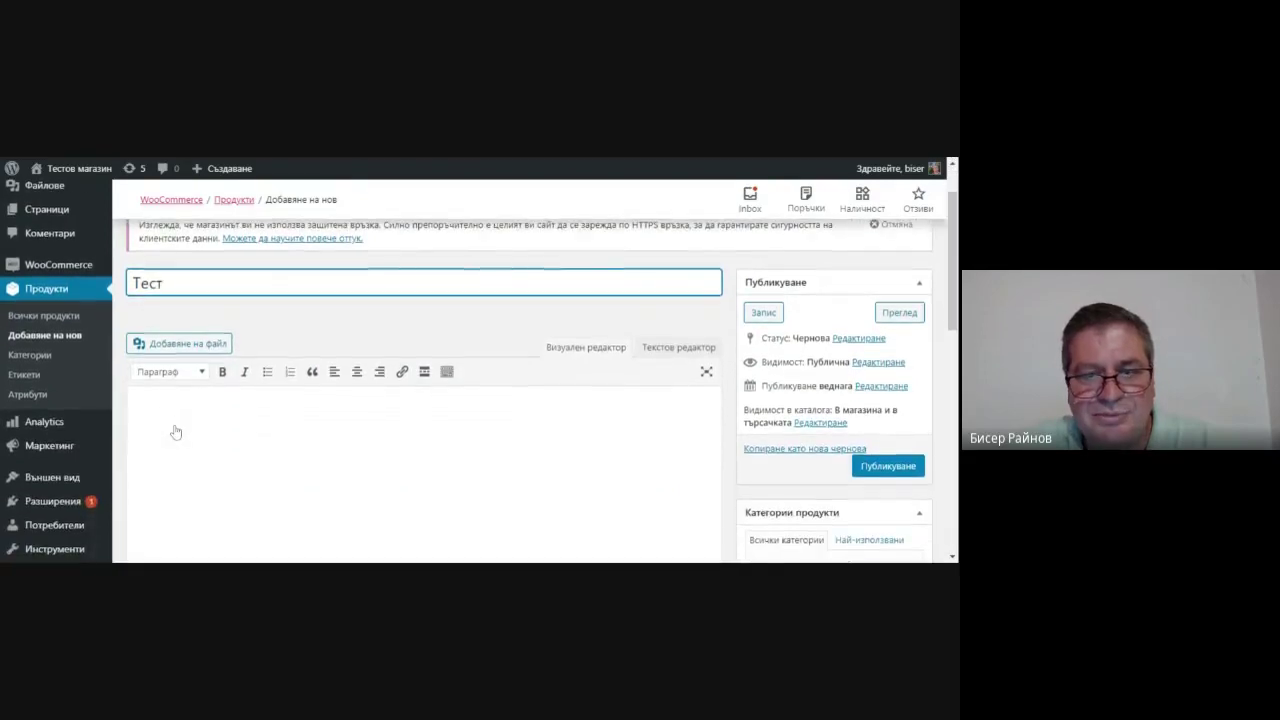
pyautogui.scroll(-1, 174, 429)
pyautogui.click(155, 339)
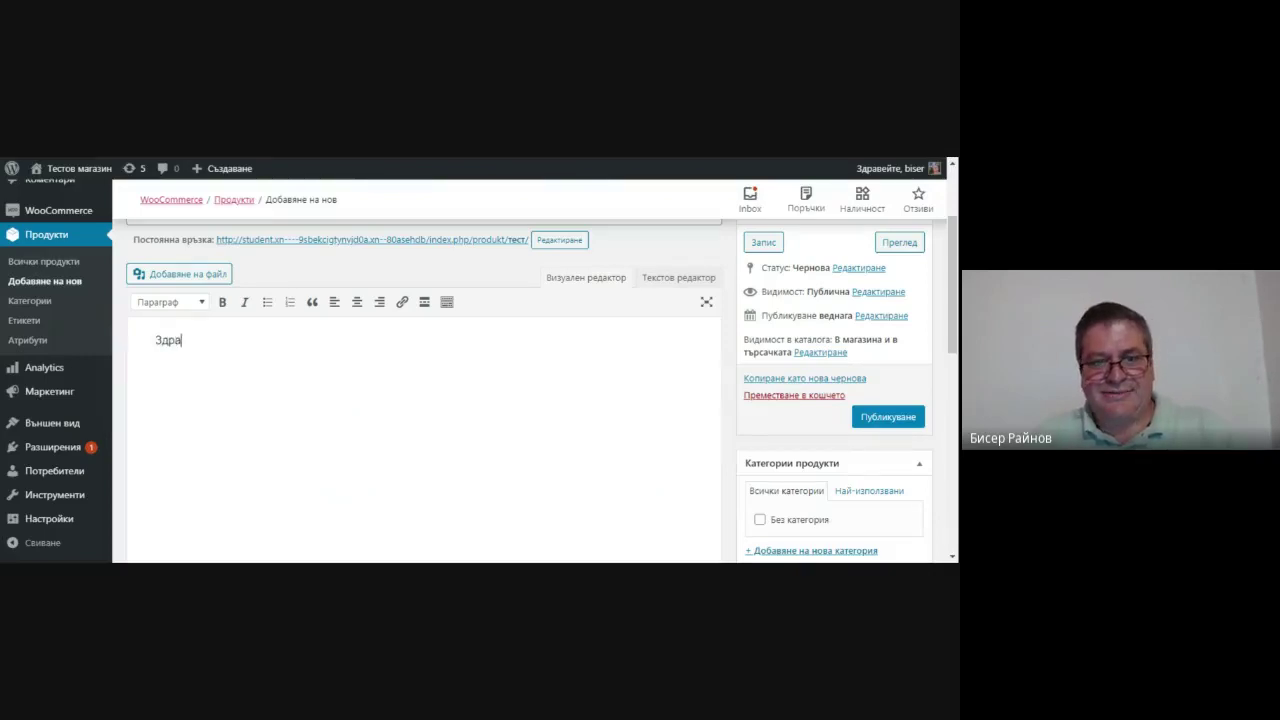
pyautogui.write('Здрае')
pyautogui.press('BackSpace')
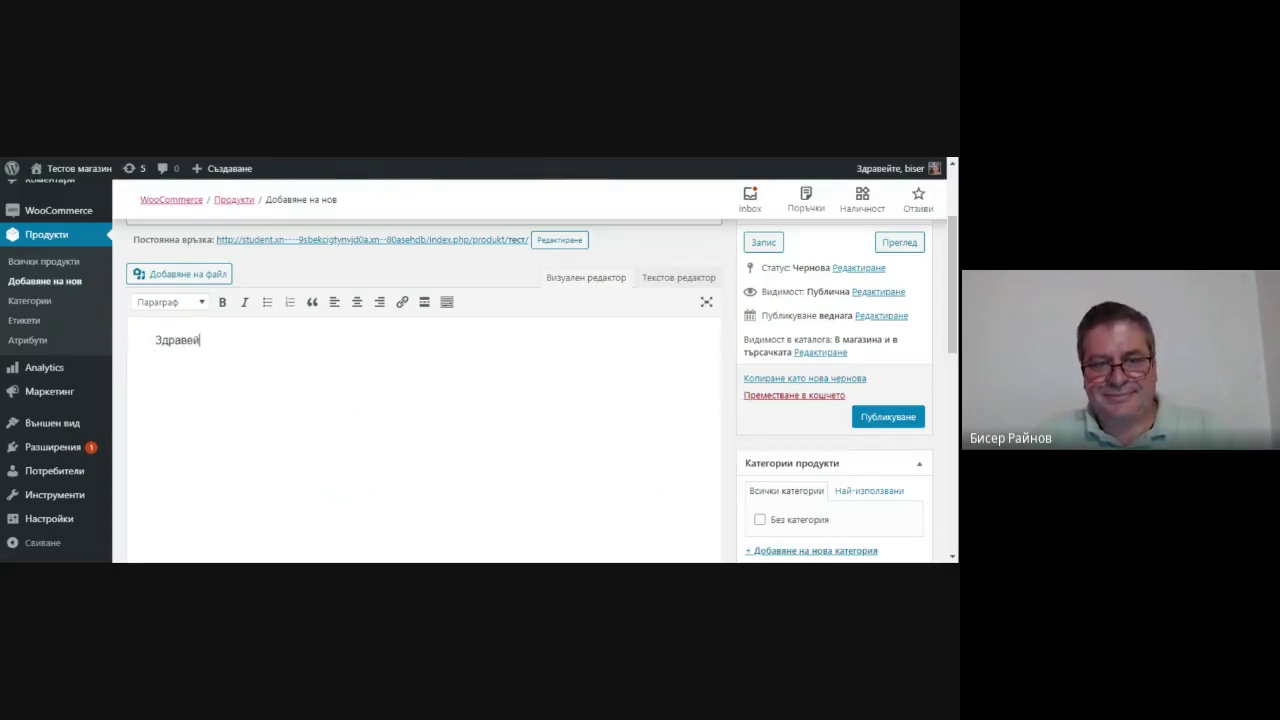
pyautogui.scroll(-5, 163, 366)
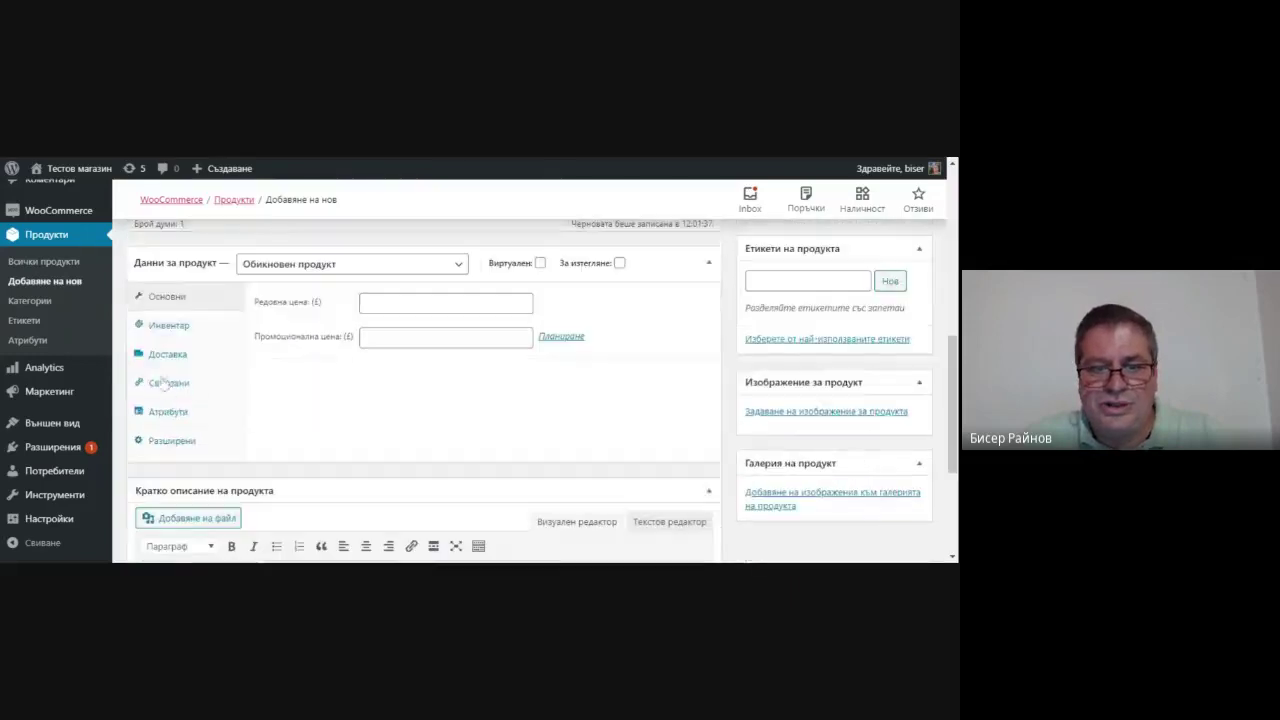
# Set the regular price to 15 and the sale price to 5.
pyautogui.click(445, 303)
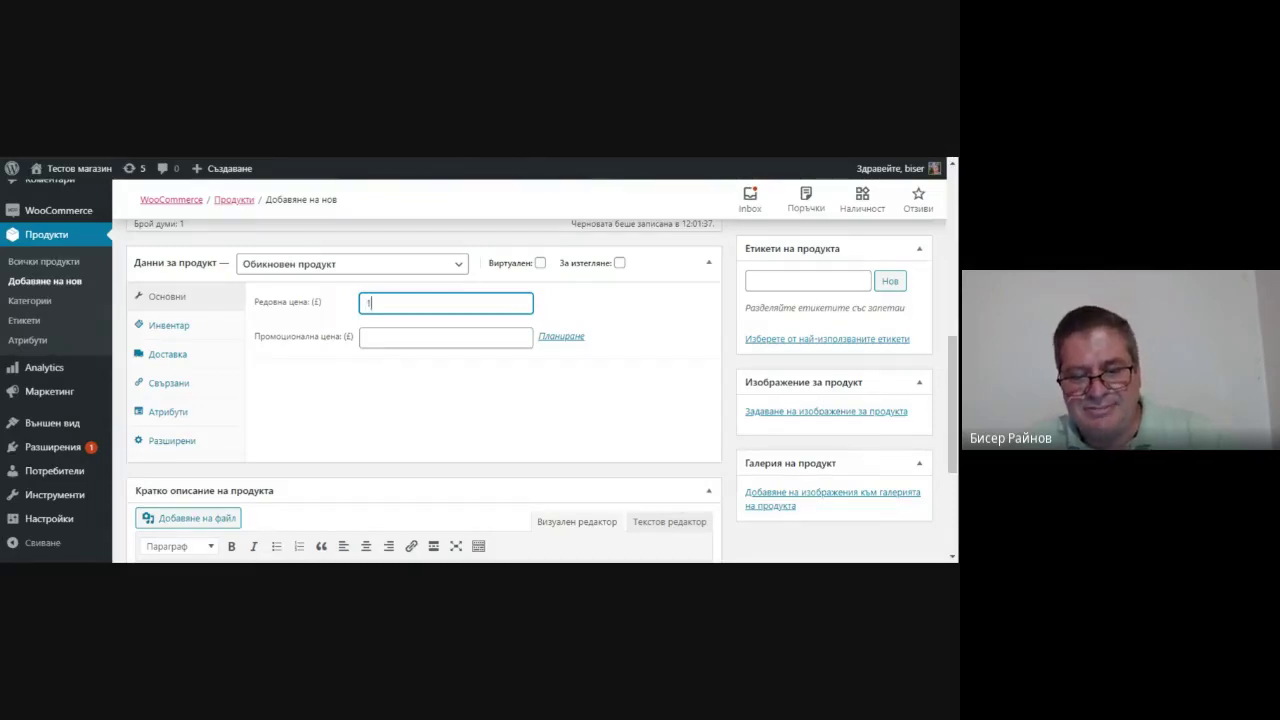
pyautogui.click(366, 337)
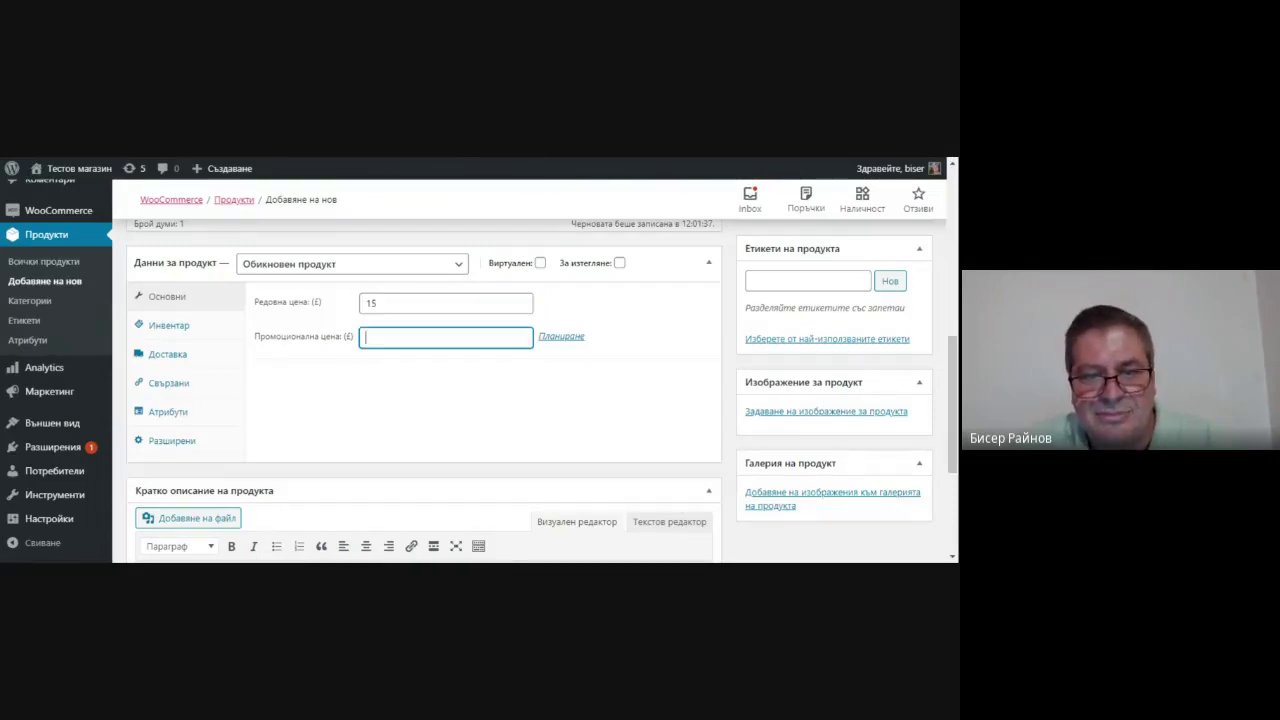
pyautogui.write('35')
pyautogui.press('BackSpace')
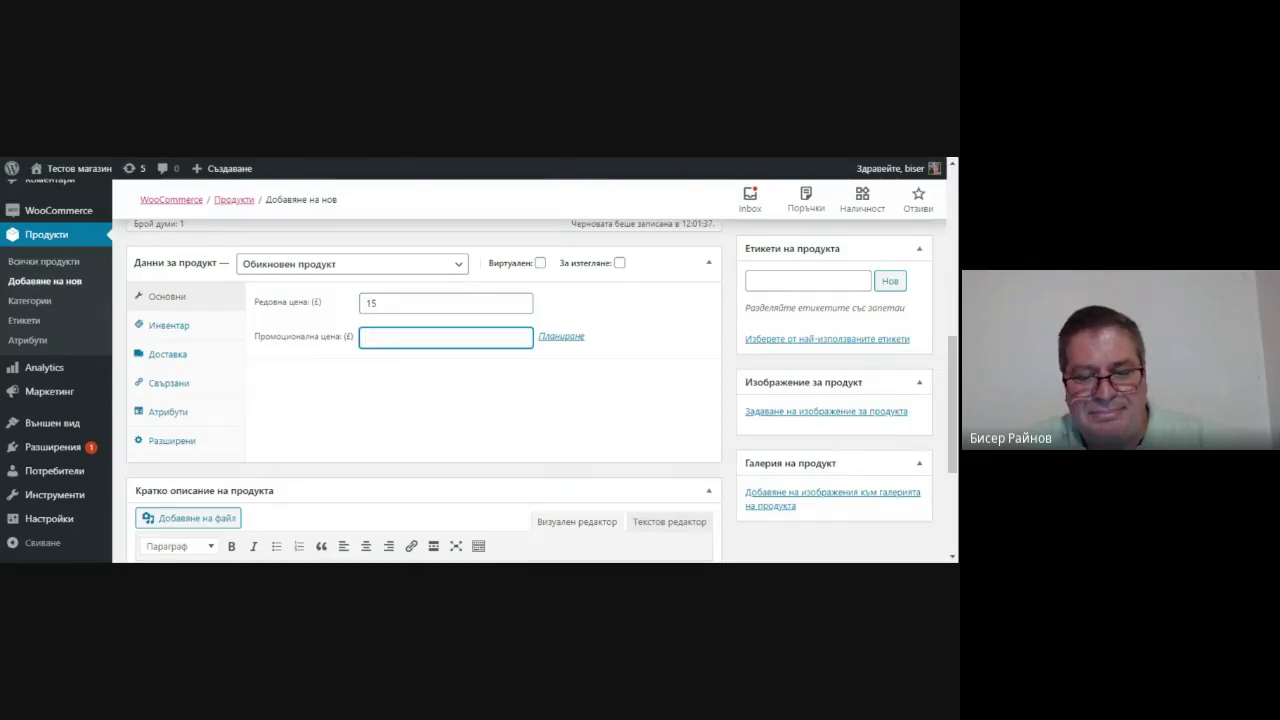
pyautogui.click(310, 402)
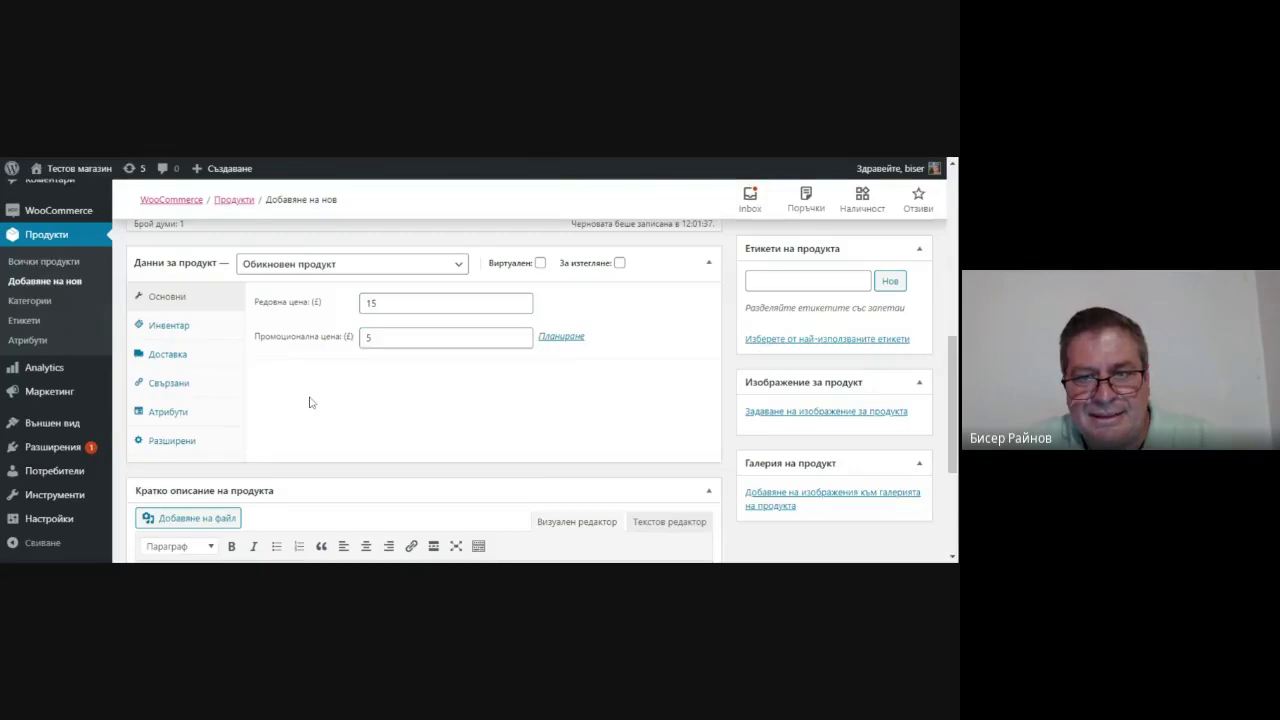
# Enter the short description 'Все още този продукт не е наличен'.
pyautogui.scroll(-2, 314, 278)
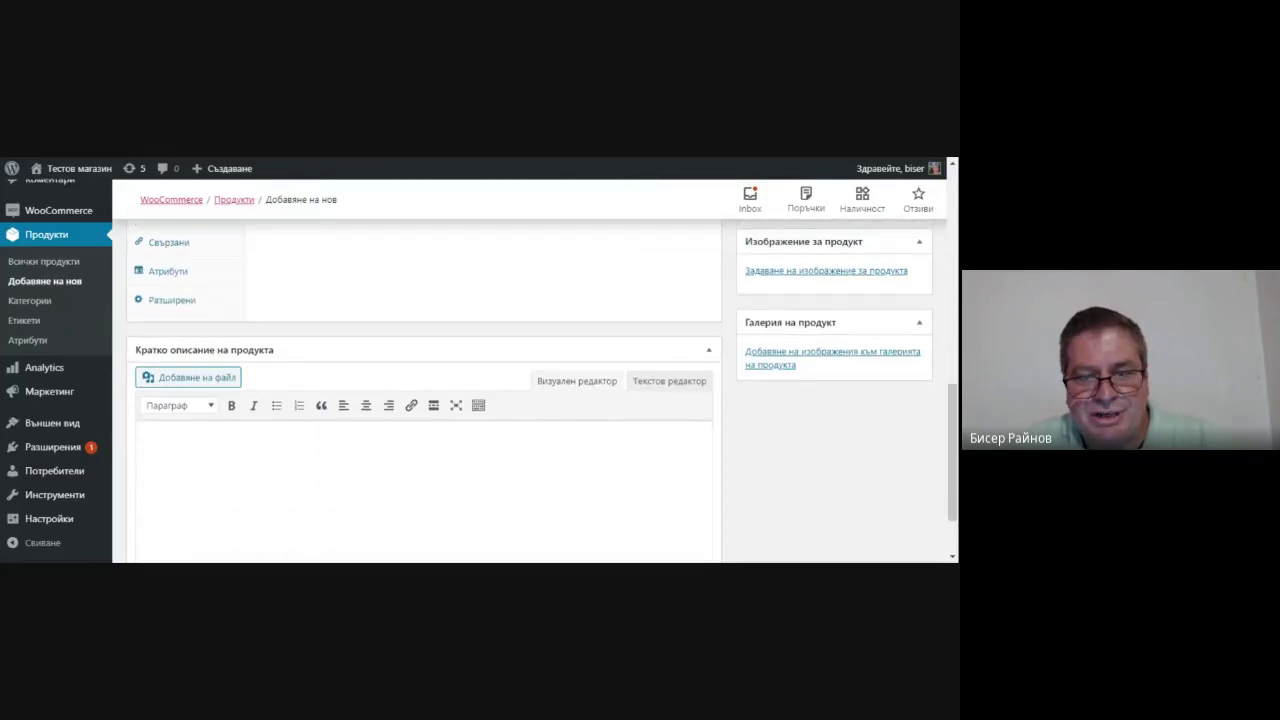
pyautogui.scroll(-2, 323, 409)
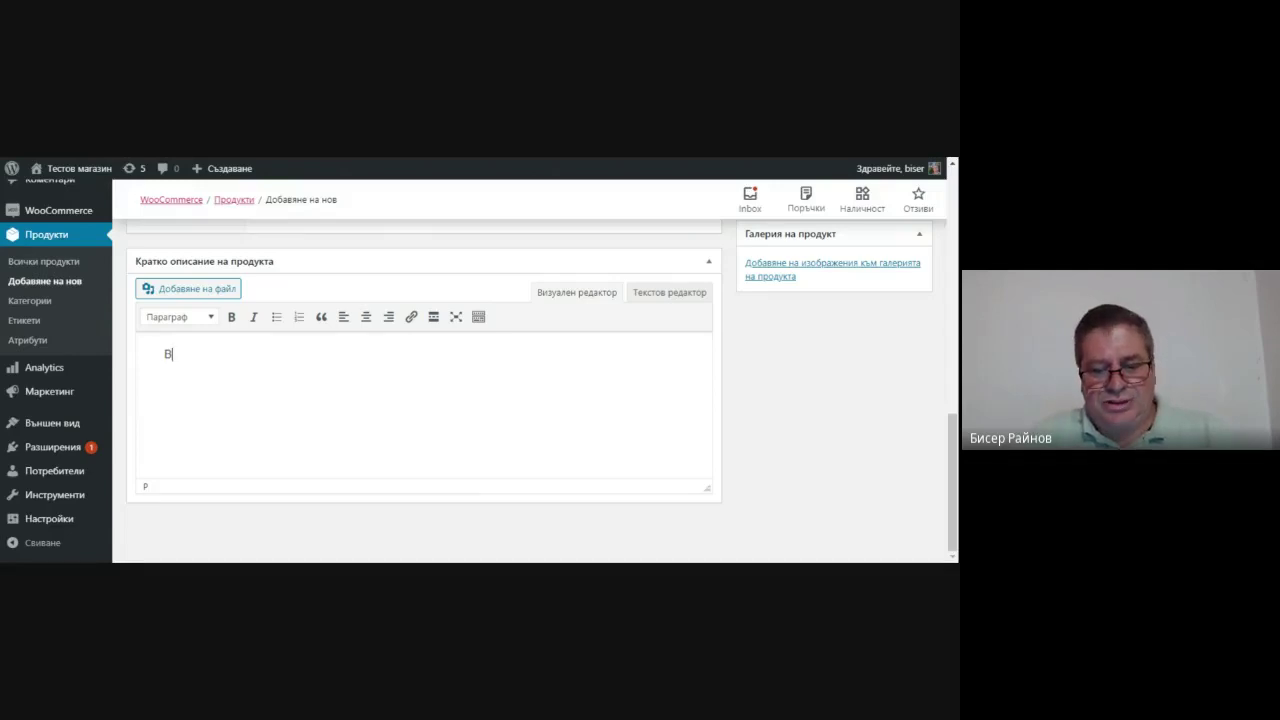
pyautogui.write('още')
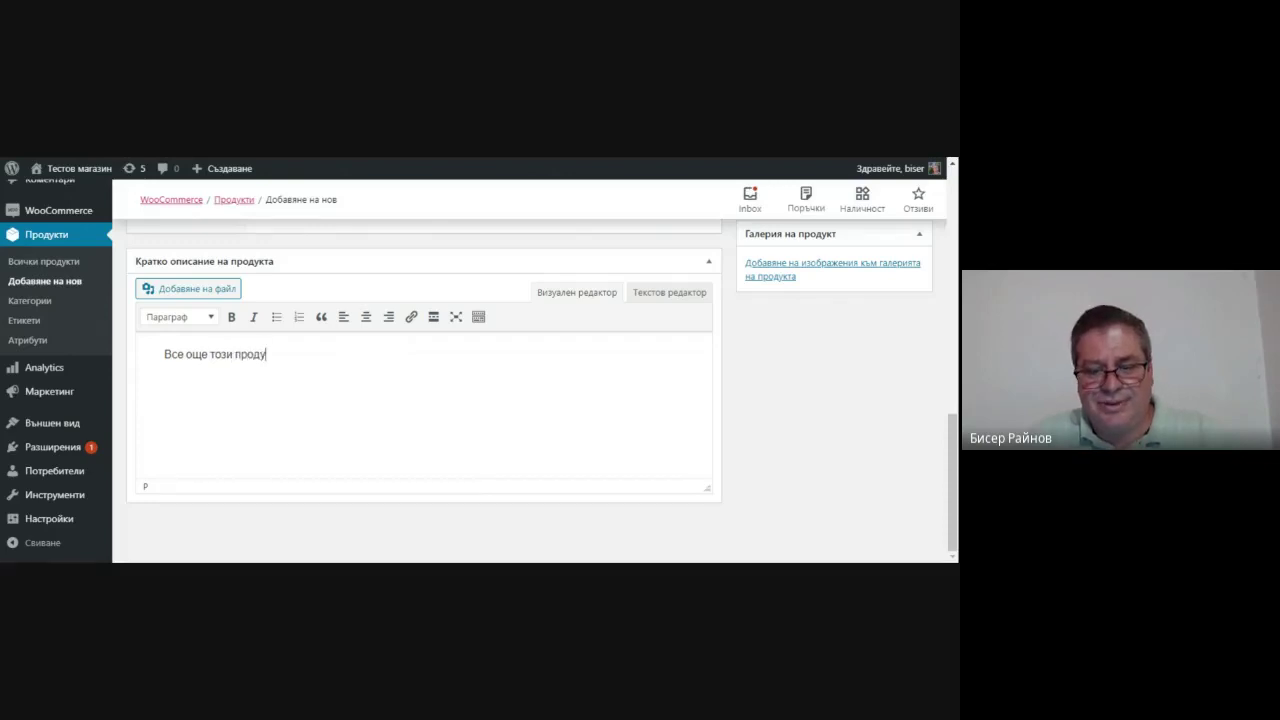
pyautogui.write('този продукт не е наличен')
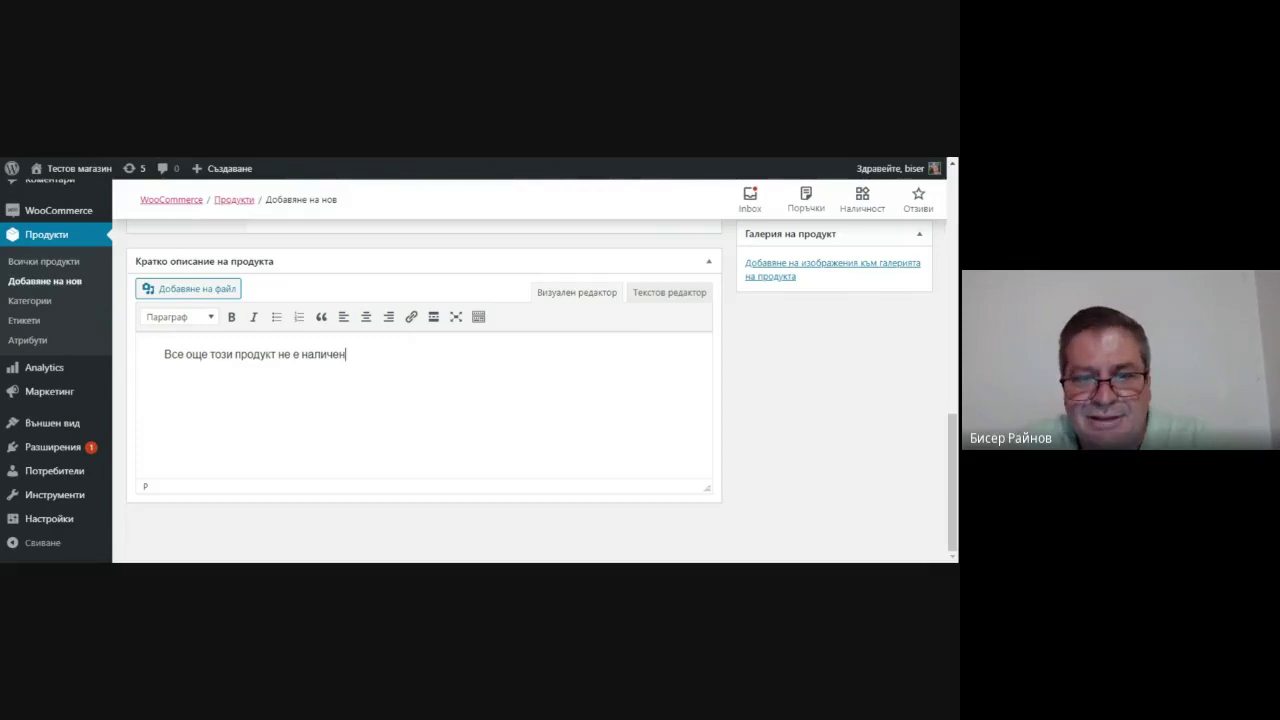
pyautogui.scroll(15, 491, 391)
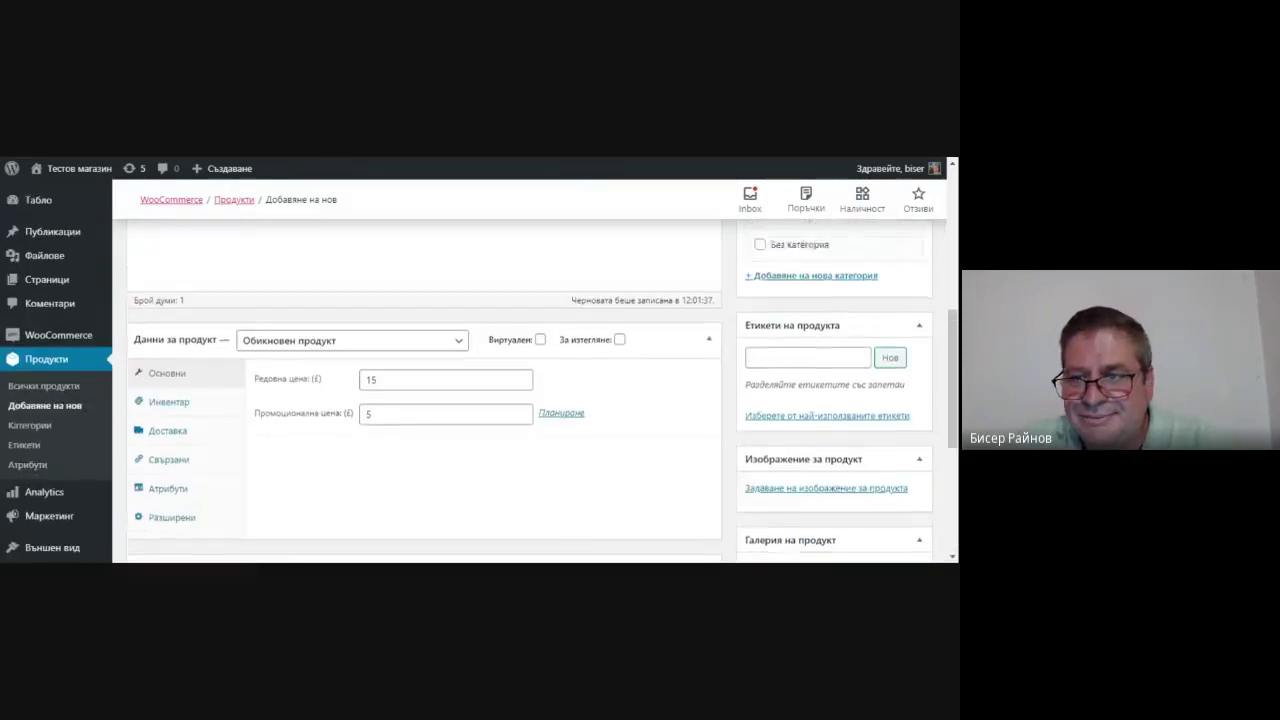
pyautogui.scroll(-2, 816, 376)
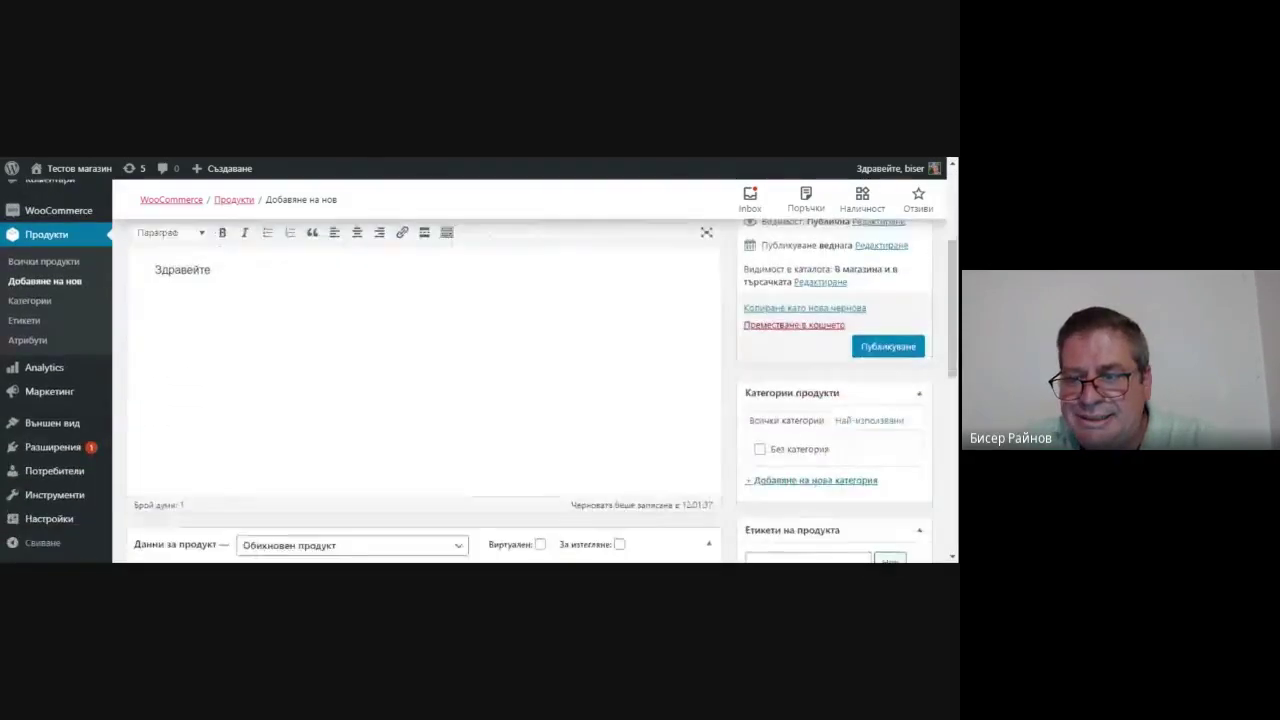
# Publish Тест, check its public page, then return to its edit page showing prices 15 and 5.
pyautogui.click(890, 354)
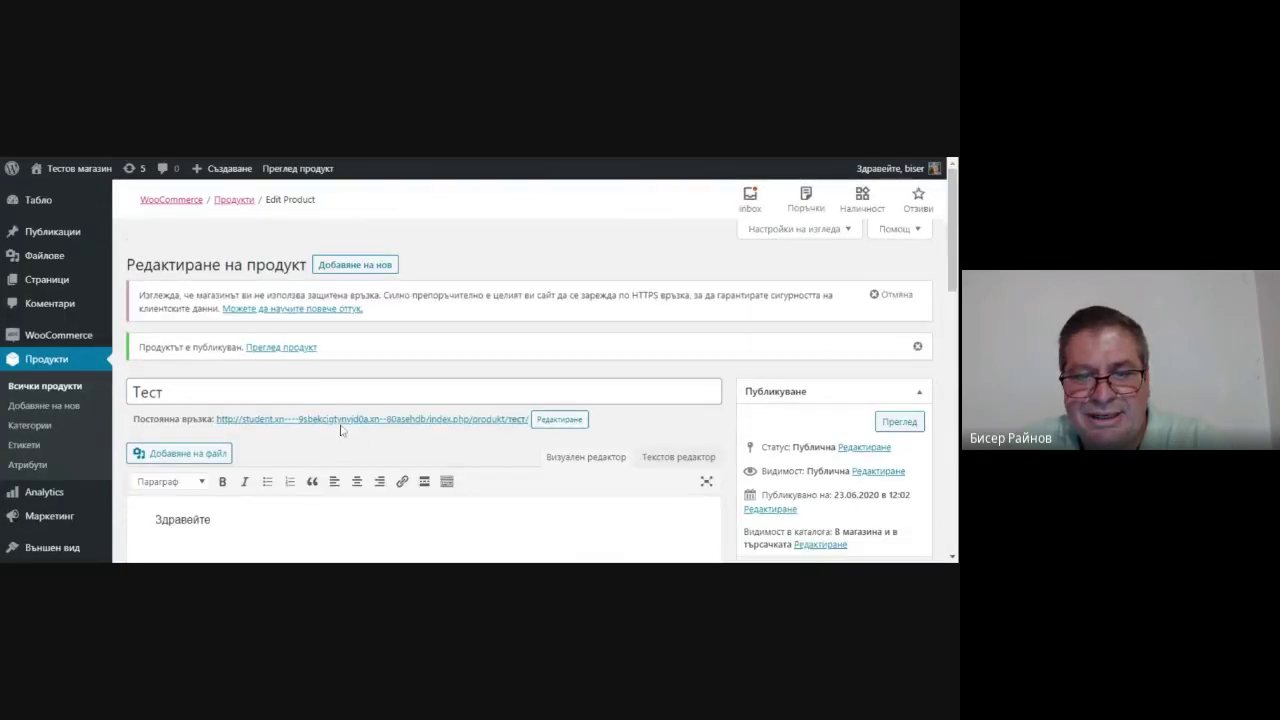
pyautogui.click(342, 420)
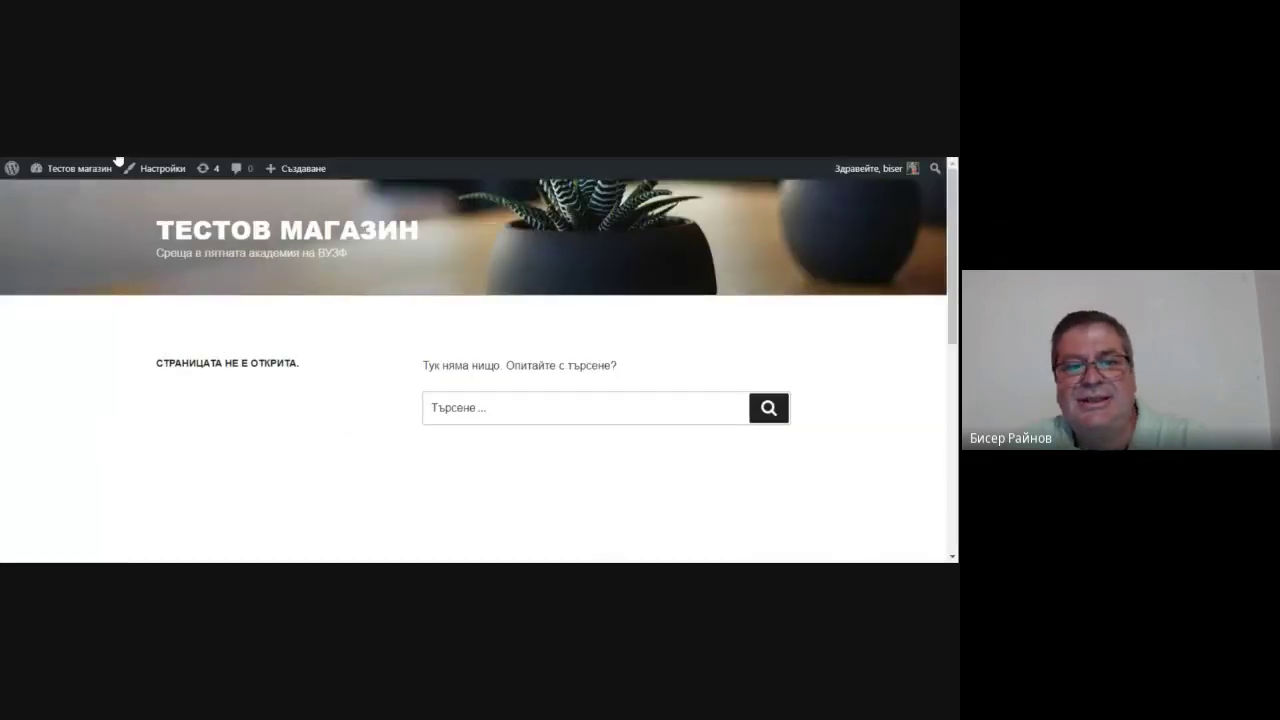
pyautogui.hotkey('alt', 'Left')
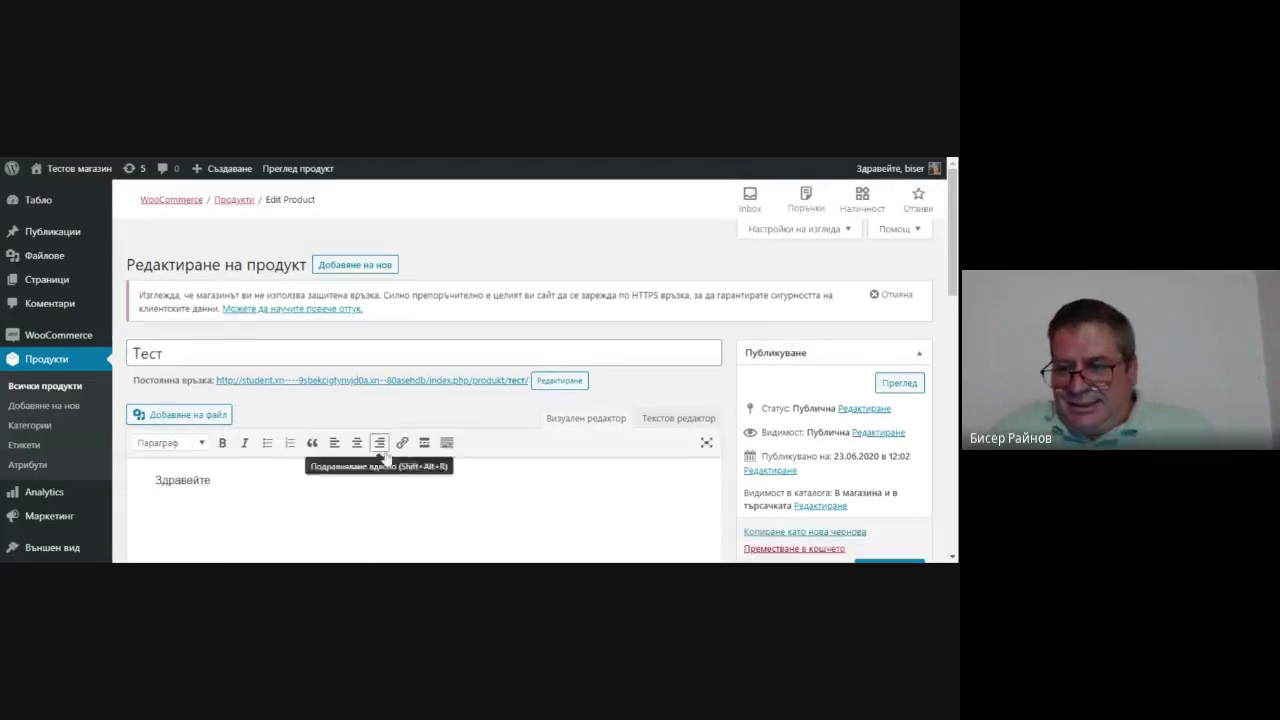
pyautogui.scroll(-5, 431, 429)
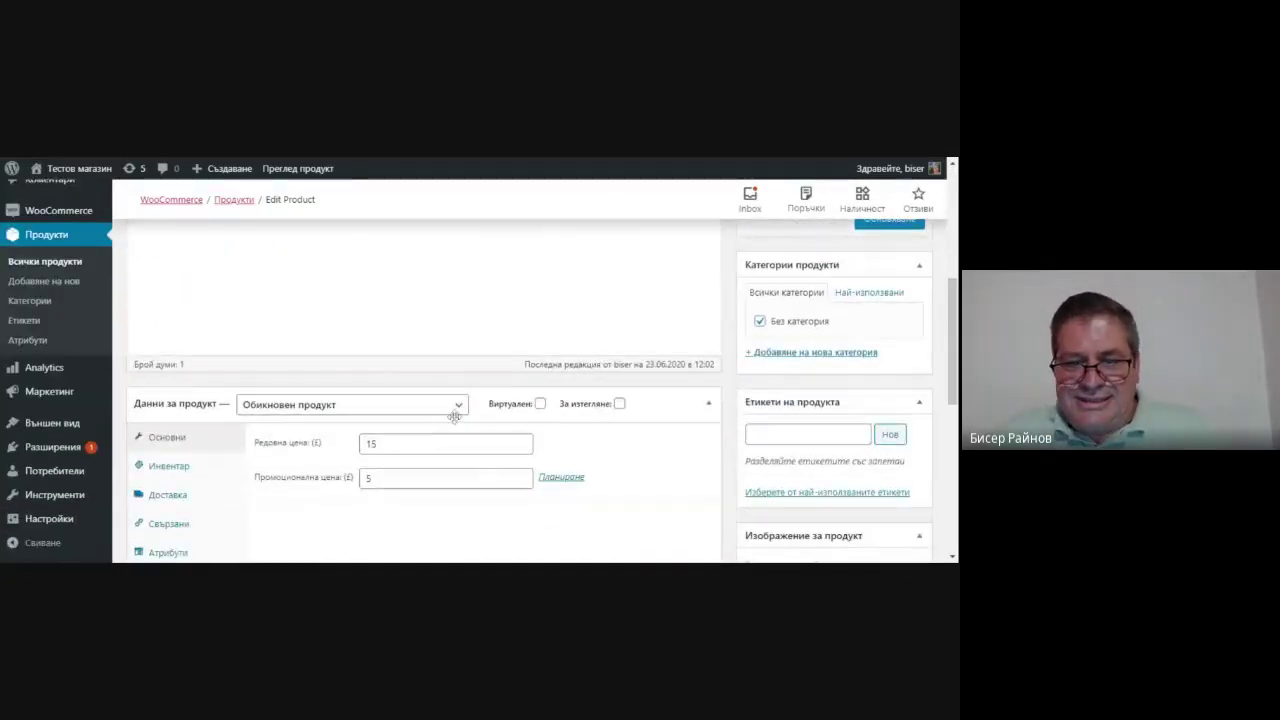
pyautogui.scroll(-1, 452, 408)
pyautogui.scroll(-2, 440, 400)
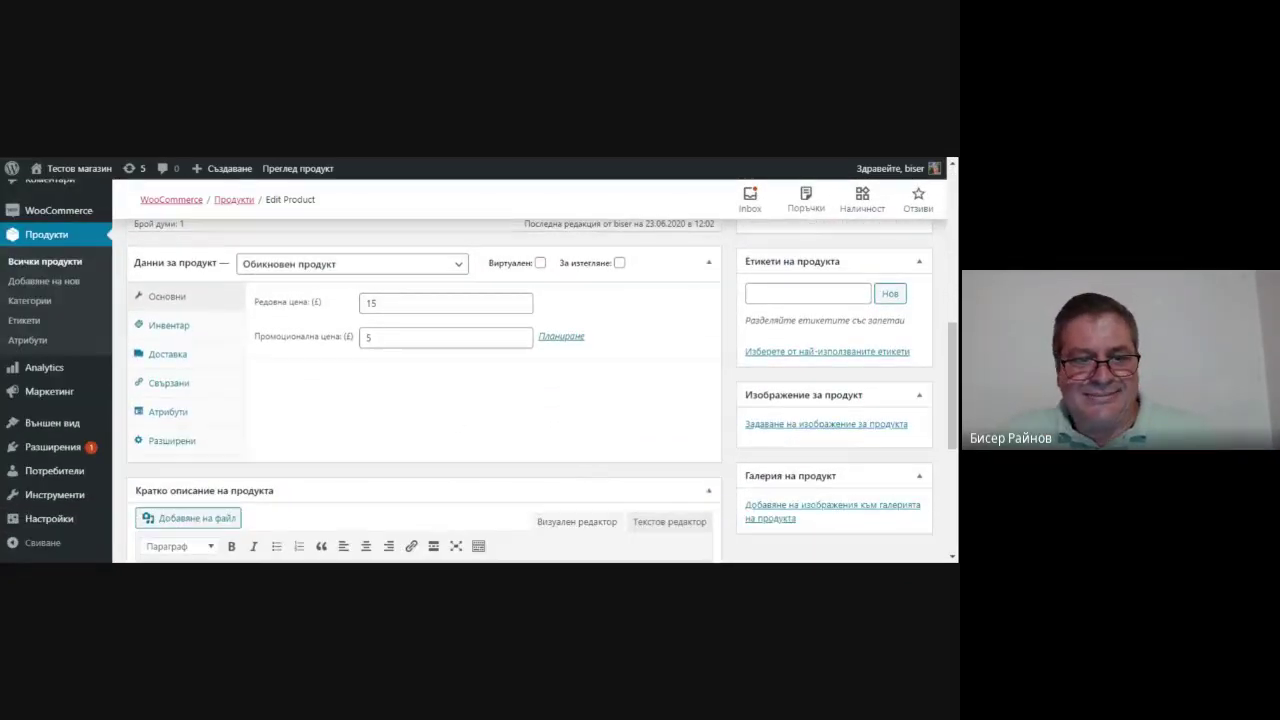
pyautogui.scroll(4, 440, 400)
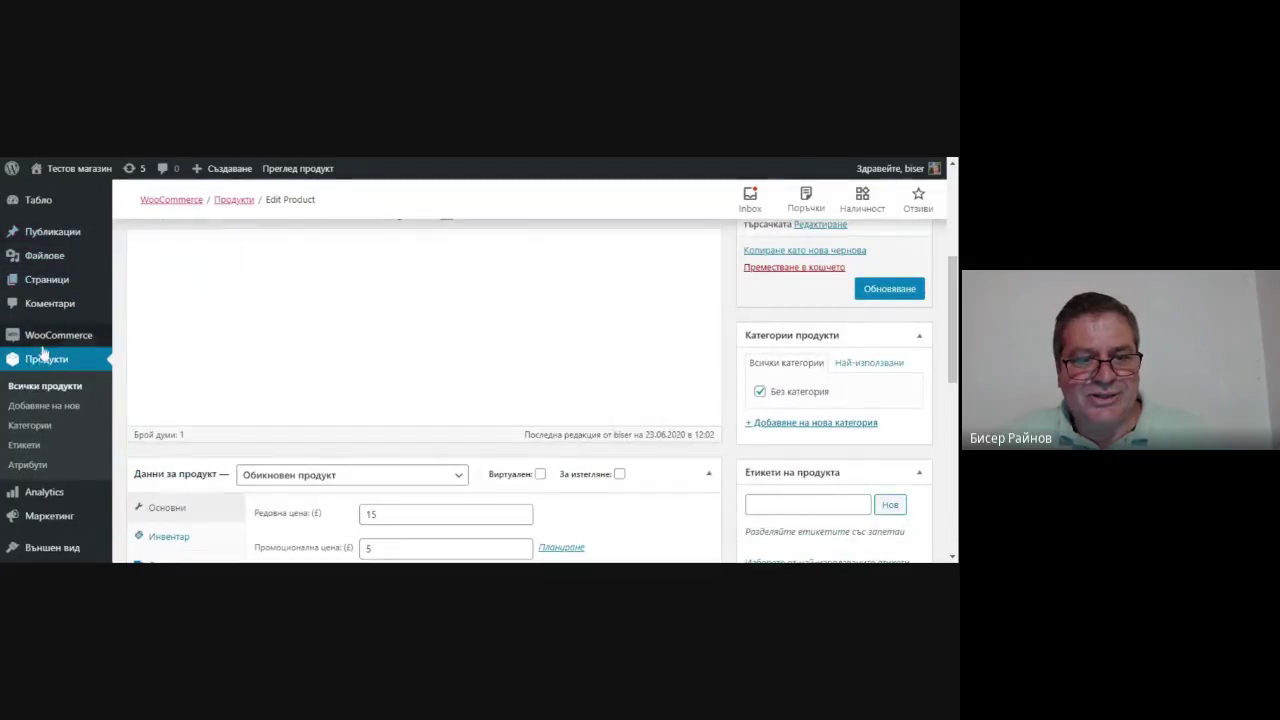
pyautogui.moveTo(52, 338)
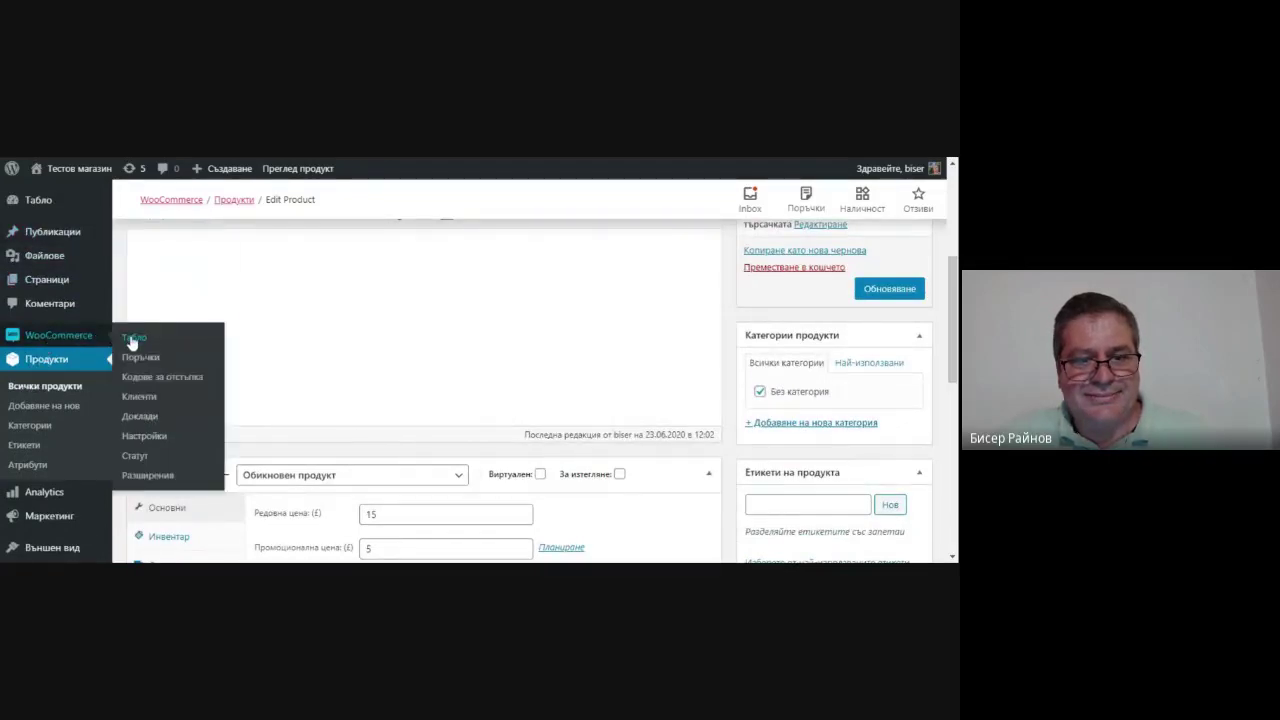
# Save the WooCommerce Продукти settings tab.
pyautogui.click(144, 437)
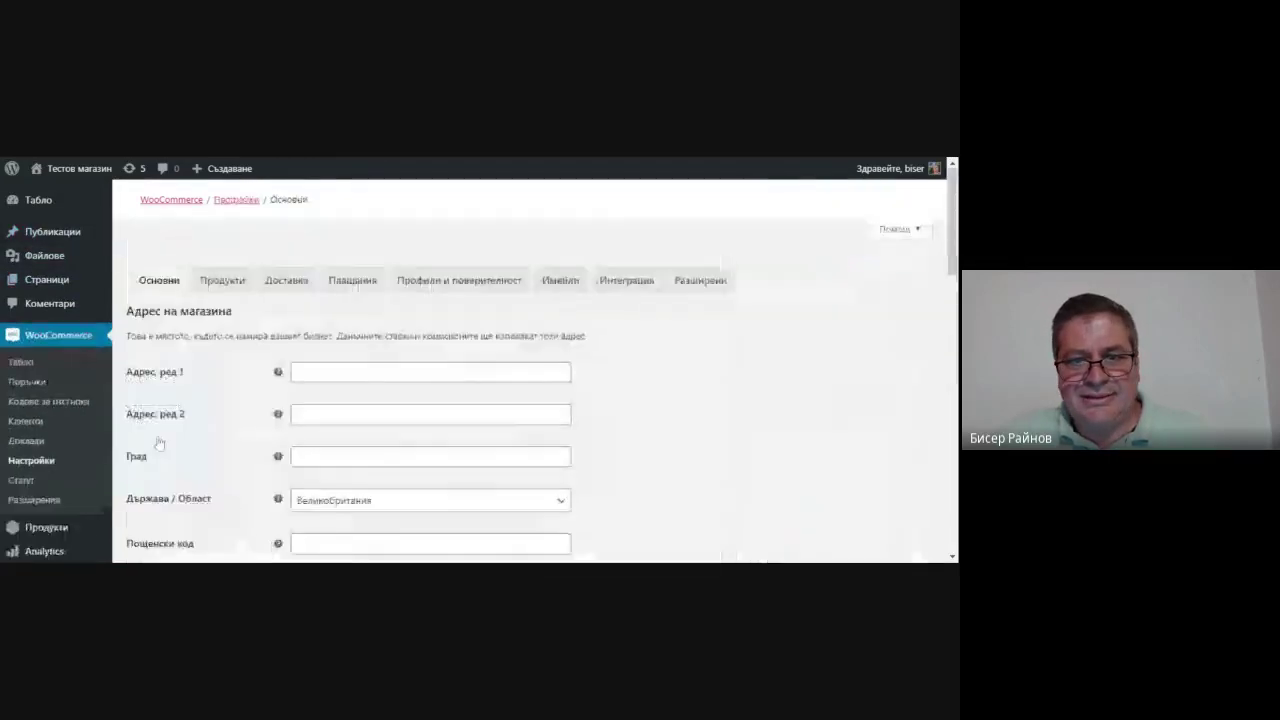
pyautogui.click(222, 281)
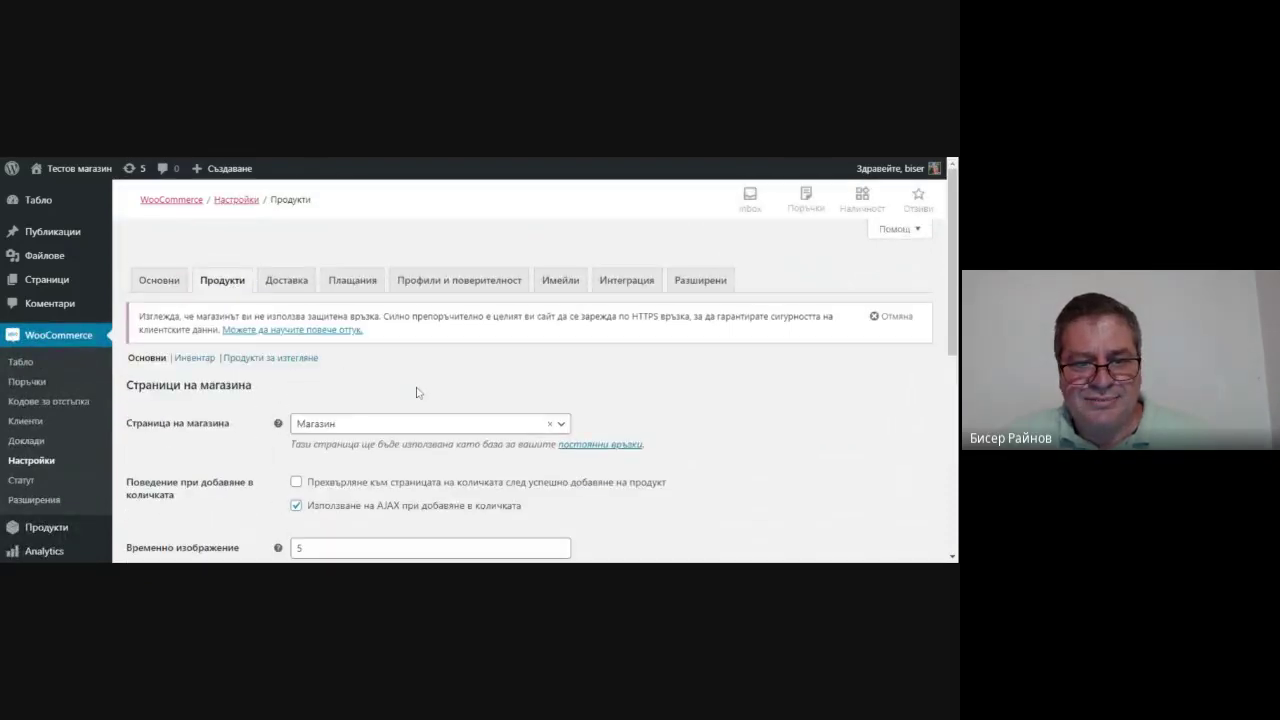
pyautogui.scroll(-5, 417, 391)
pyautogui.scroll(-3, 417, 391)
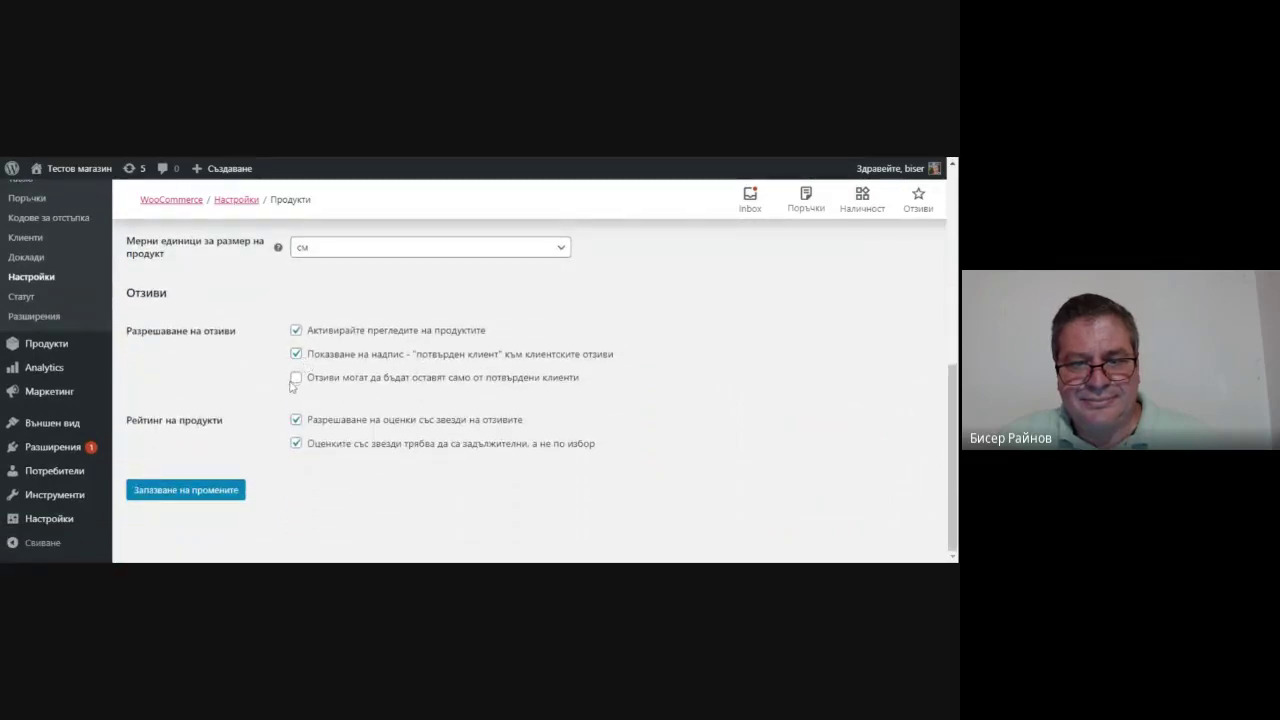
pyautogui.click(222, 490)
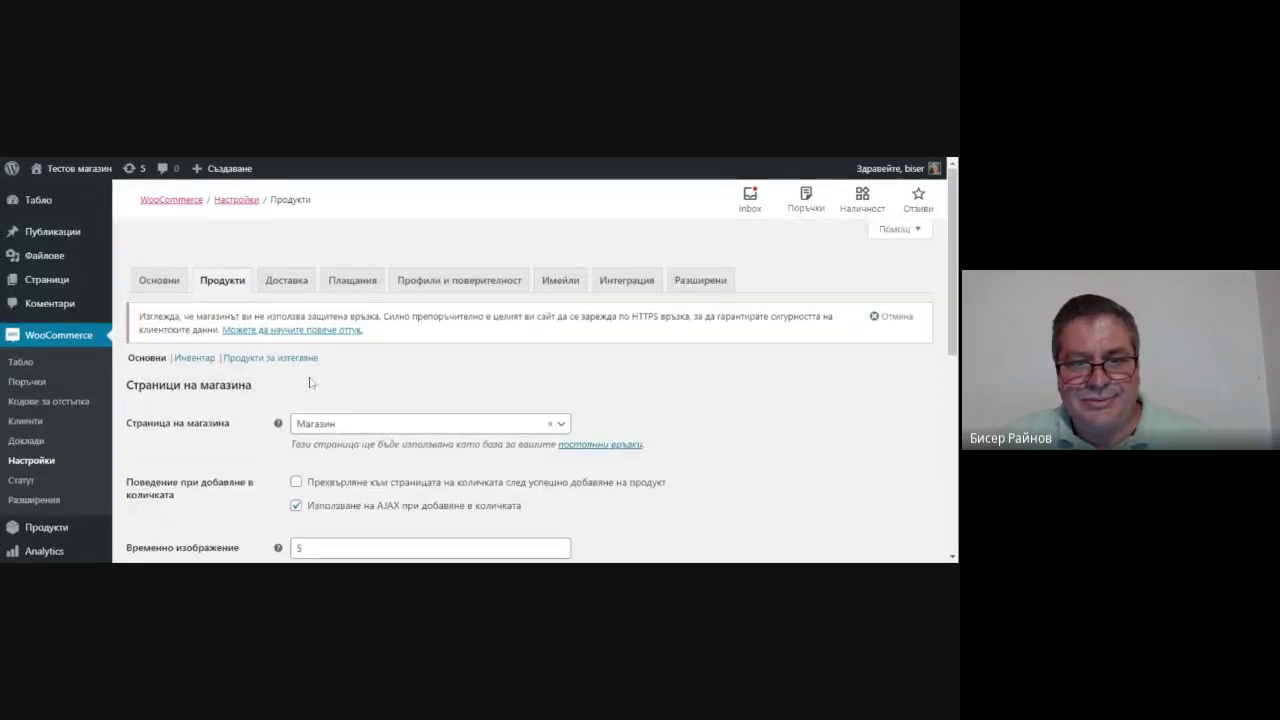
# Switch on Наложен платеж (cash on delivery) in the Плащания payment settings.
pyautogui.click(292, 288)
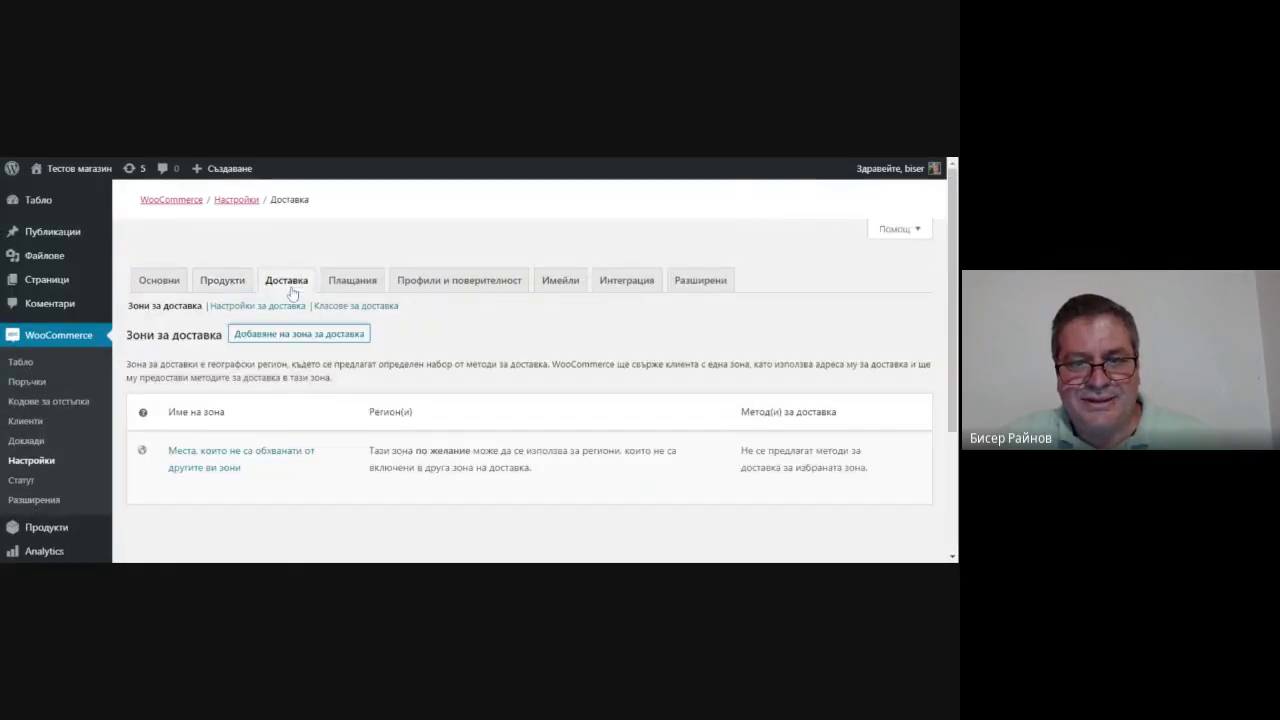
pyautogui.click(352, 290)
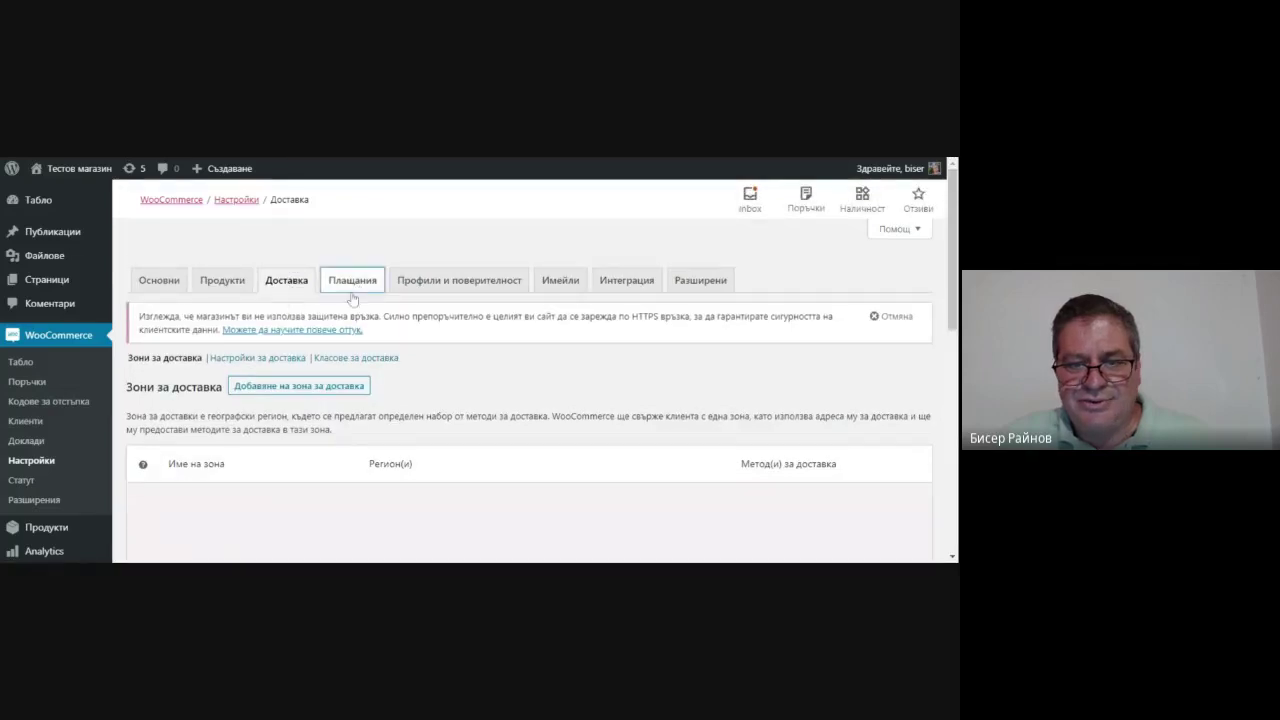
pyautogui.scroll(-3, 406, 423)
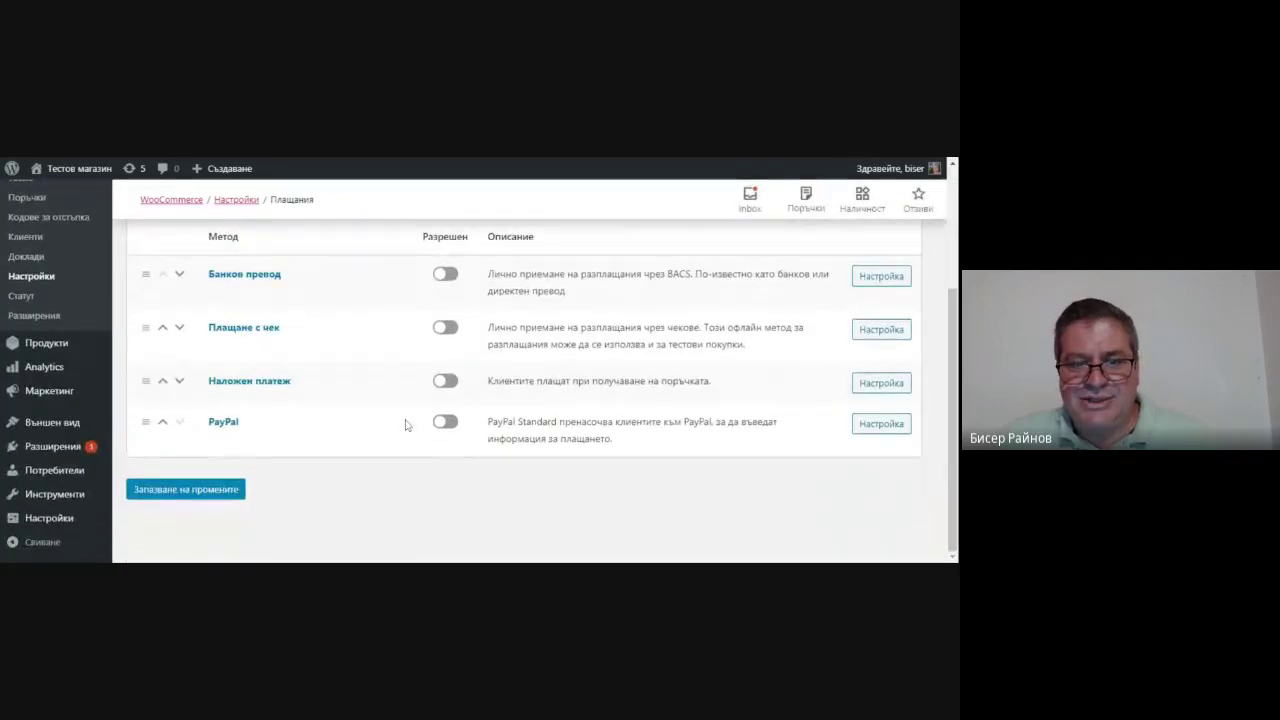
pyautogui.scroll(3, 406, 424)
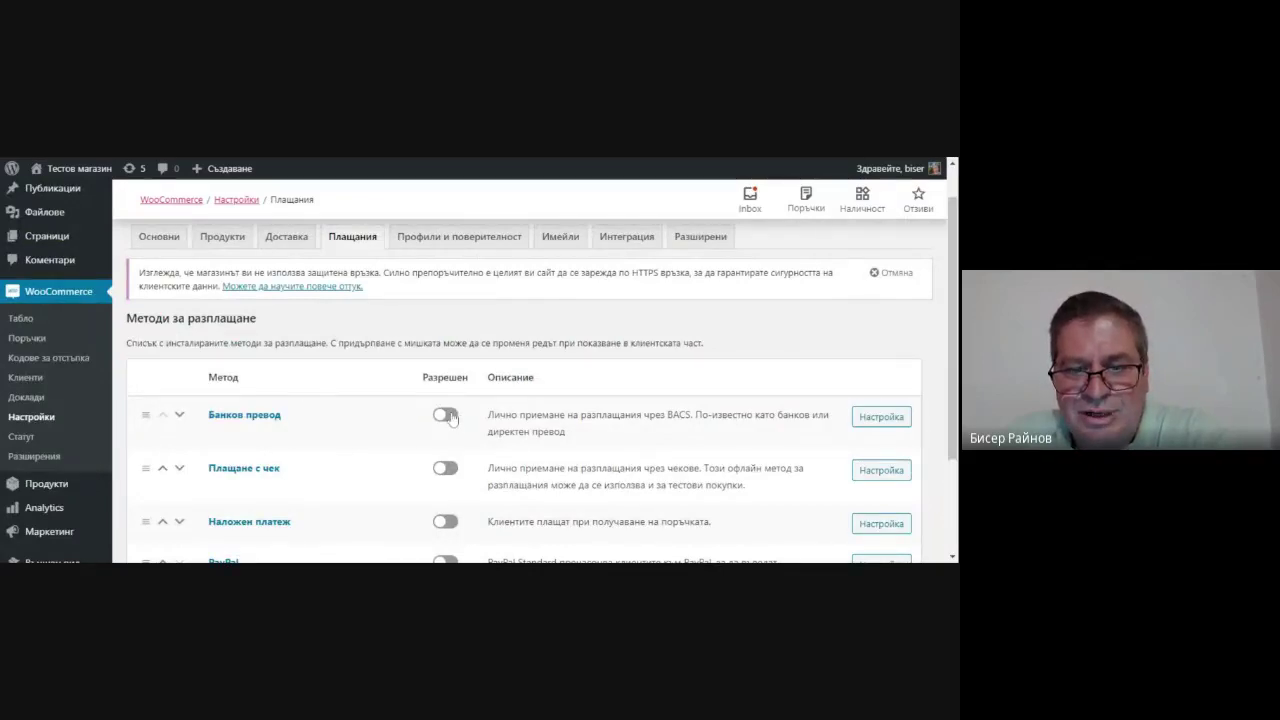
pyautogui.scroll(-2, 450, 420)
pyautogui.click(445, 452)
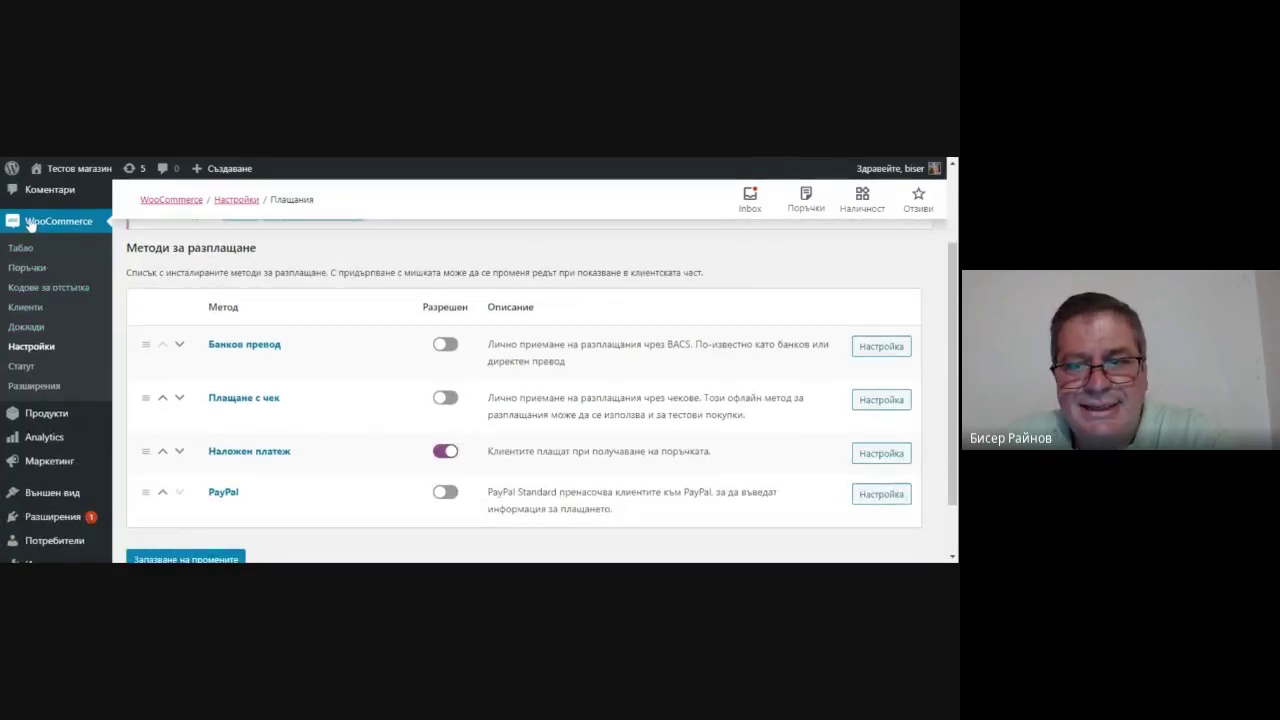
pyautogui.scroll(2, 30, 228)
pyautogui.scroll(1, 30, 228)
# Open All Products, preview Тест on the storefront, and come back to the admin list.
pyautogui.moveTo(32, 201)
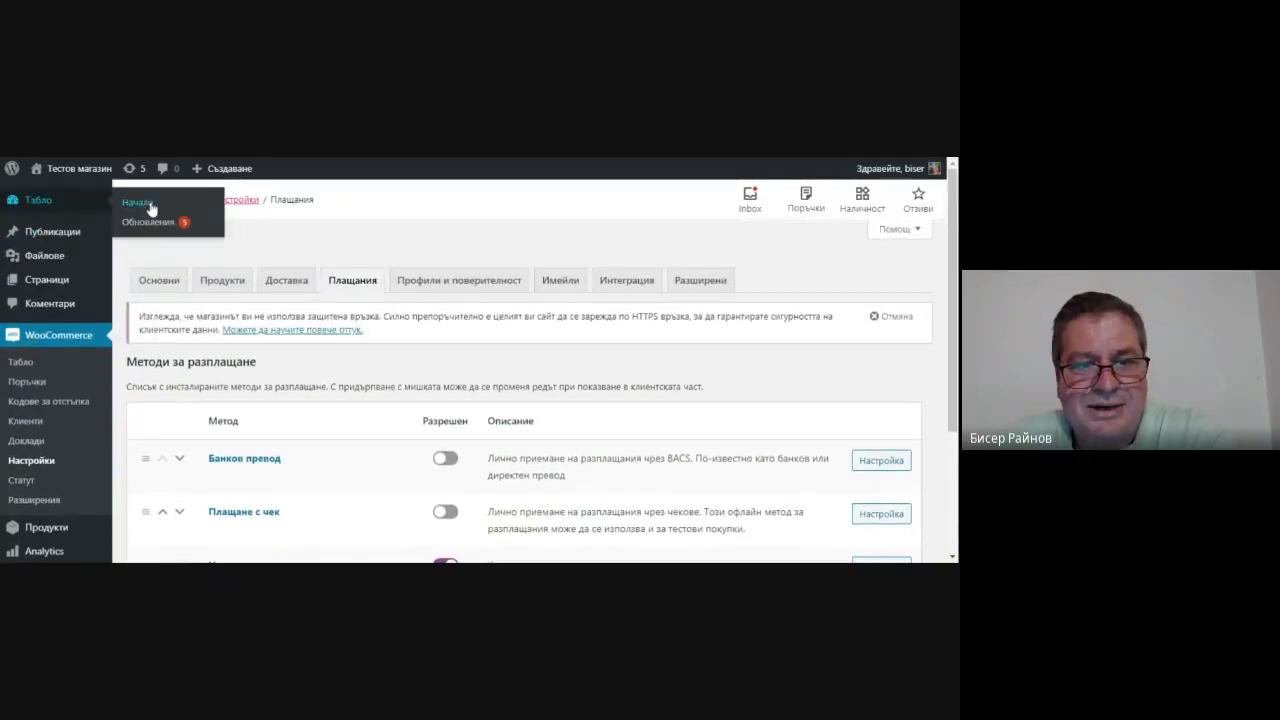
pyautogui.click(149, 204)
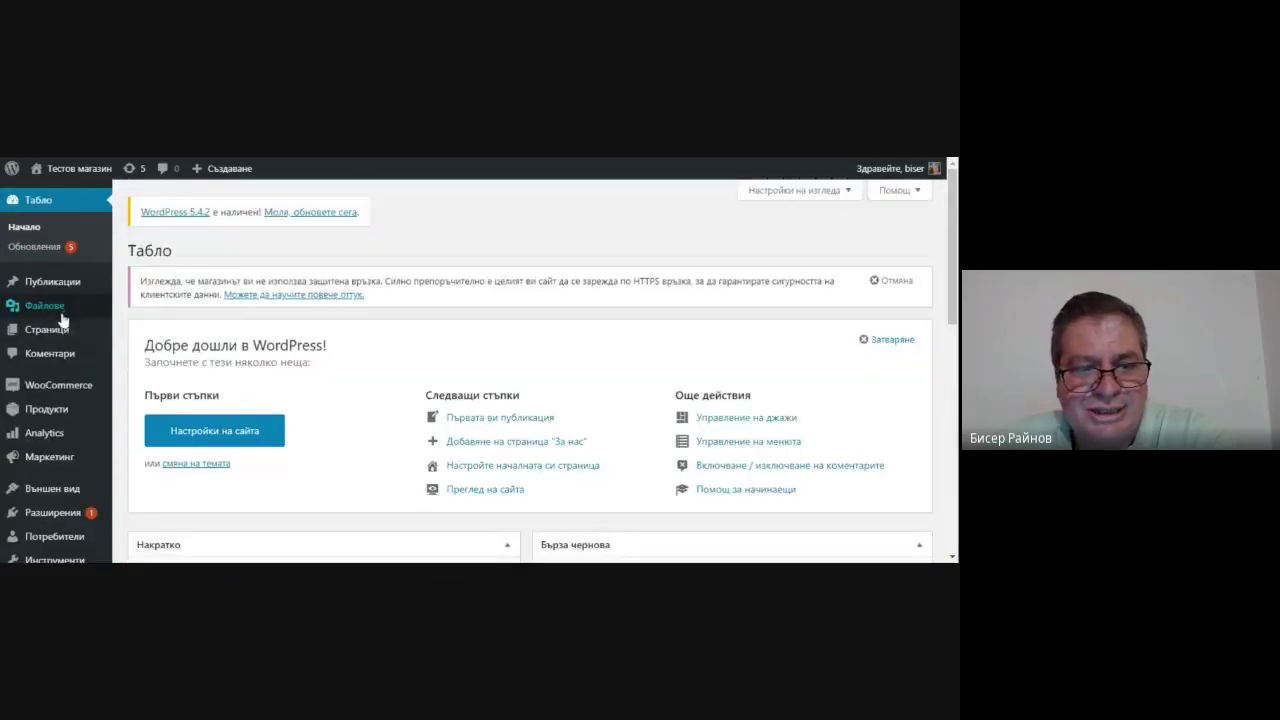
pyautogui.moveTo(44, 409)
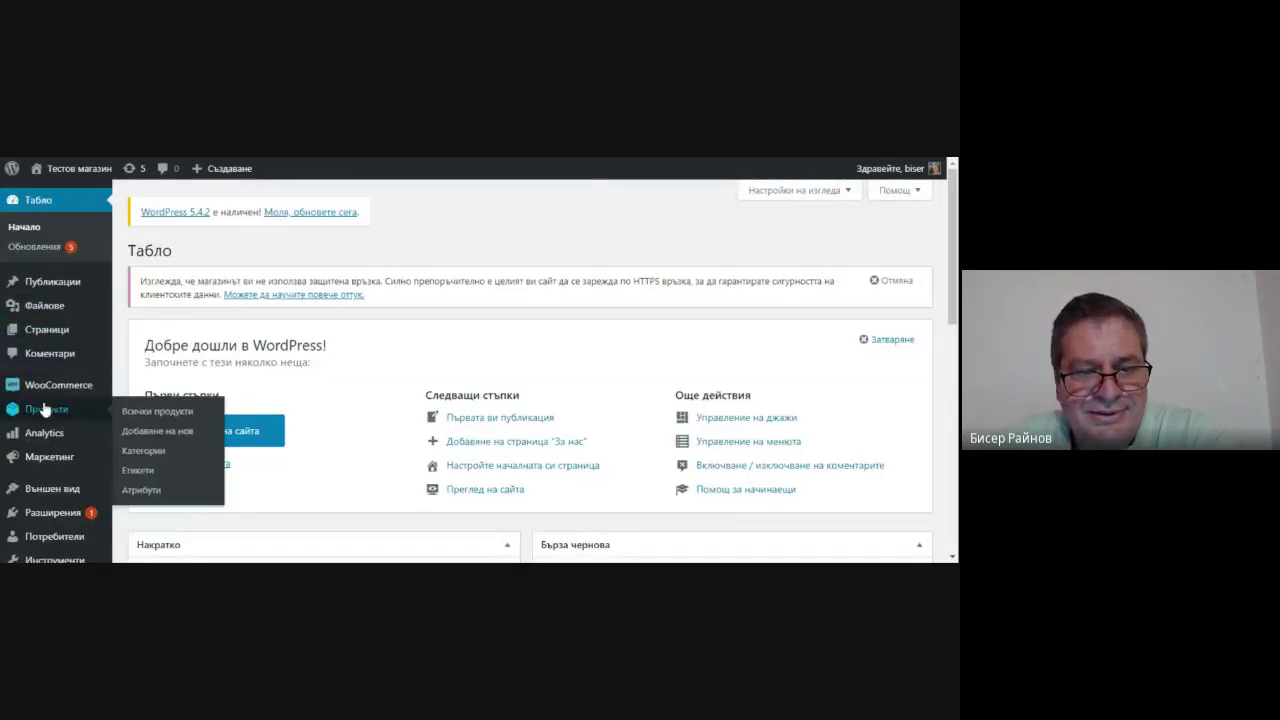
pyautogui.click(140, 414)
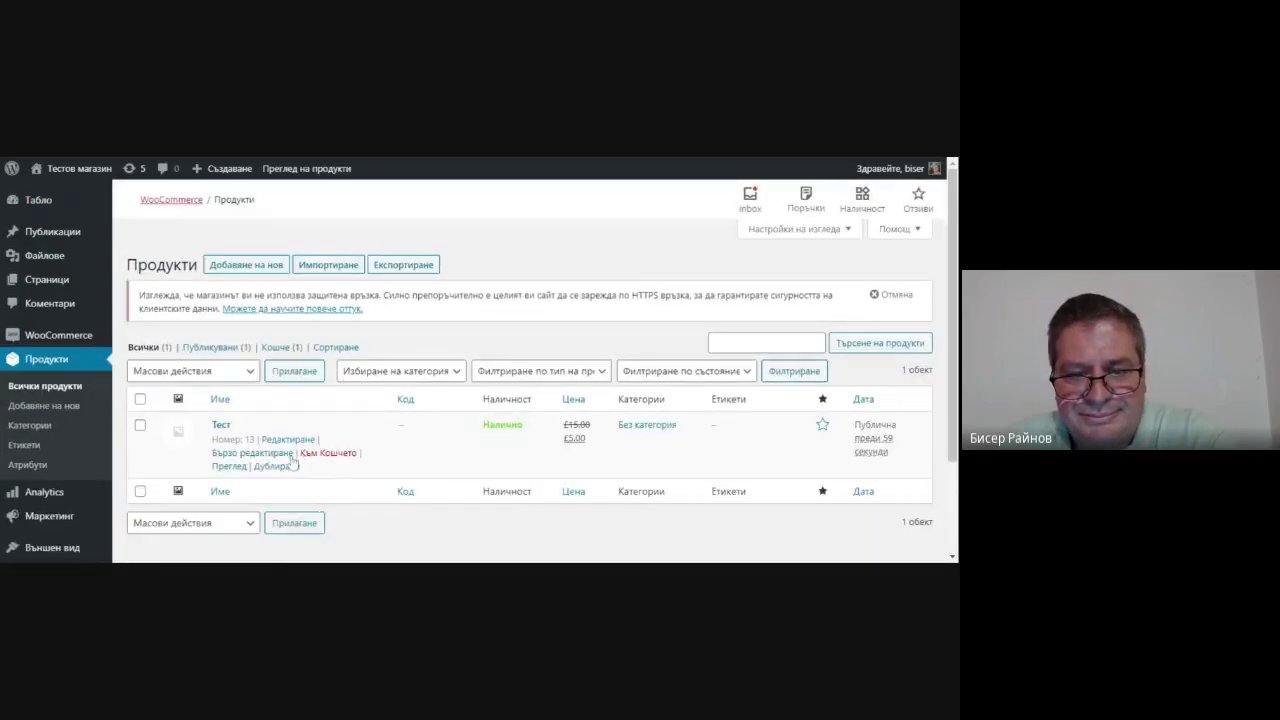
pyautogui.click(230, 466)
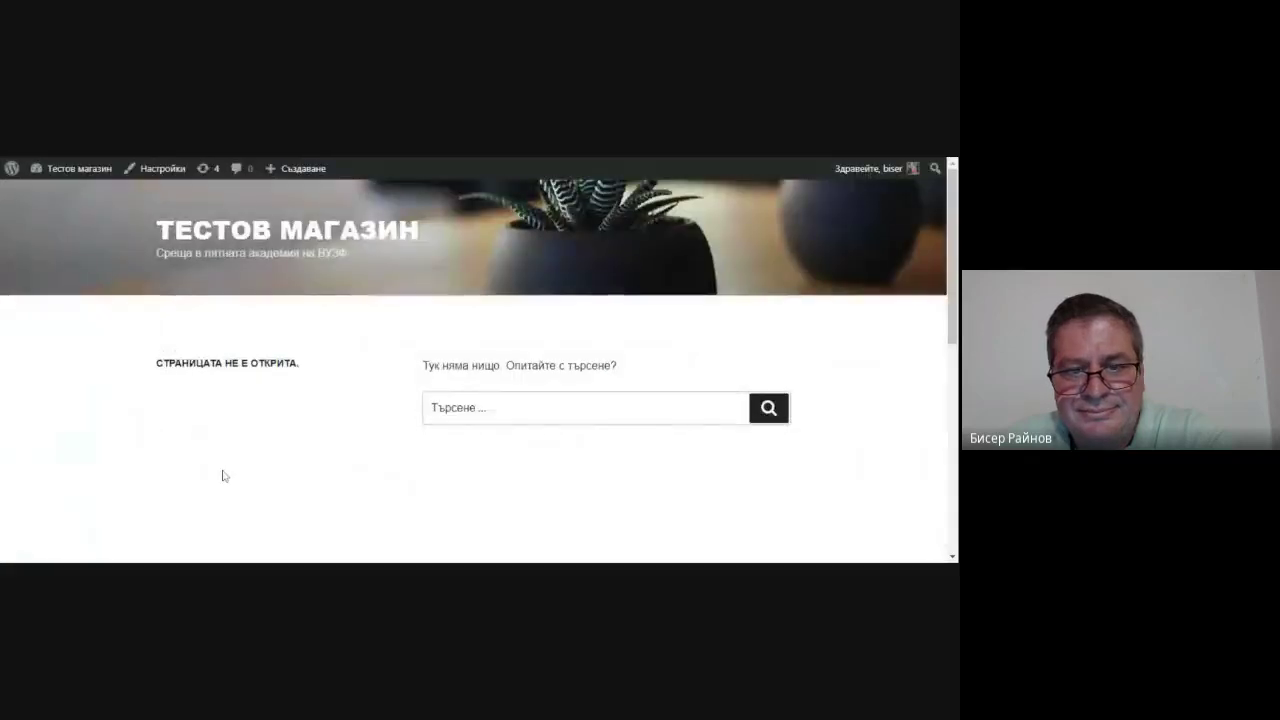
pyautogui.hotkey('alt', 'Left')
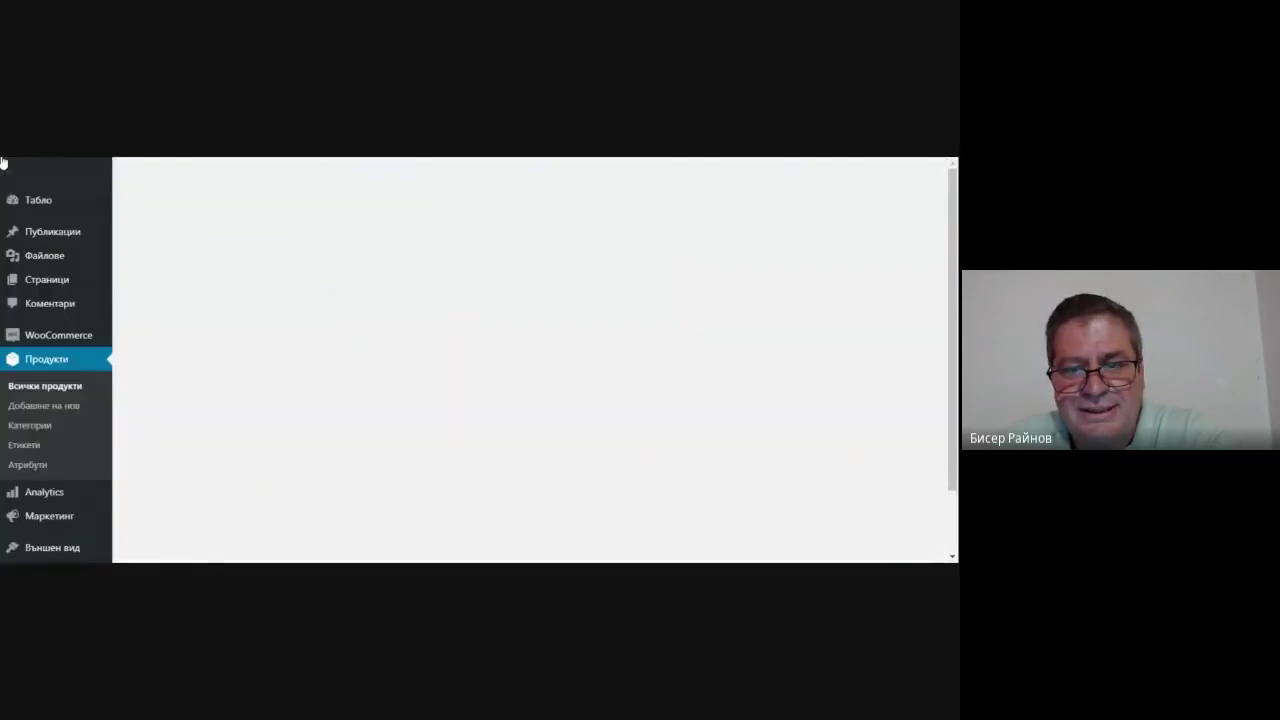
pyautogui.moveTo(263, 476)
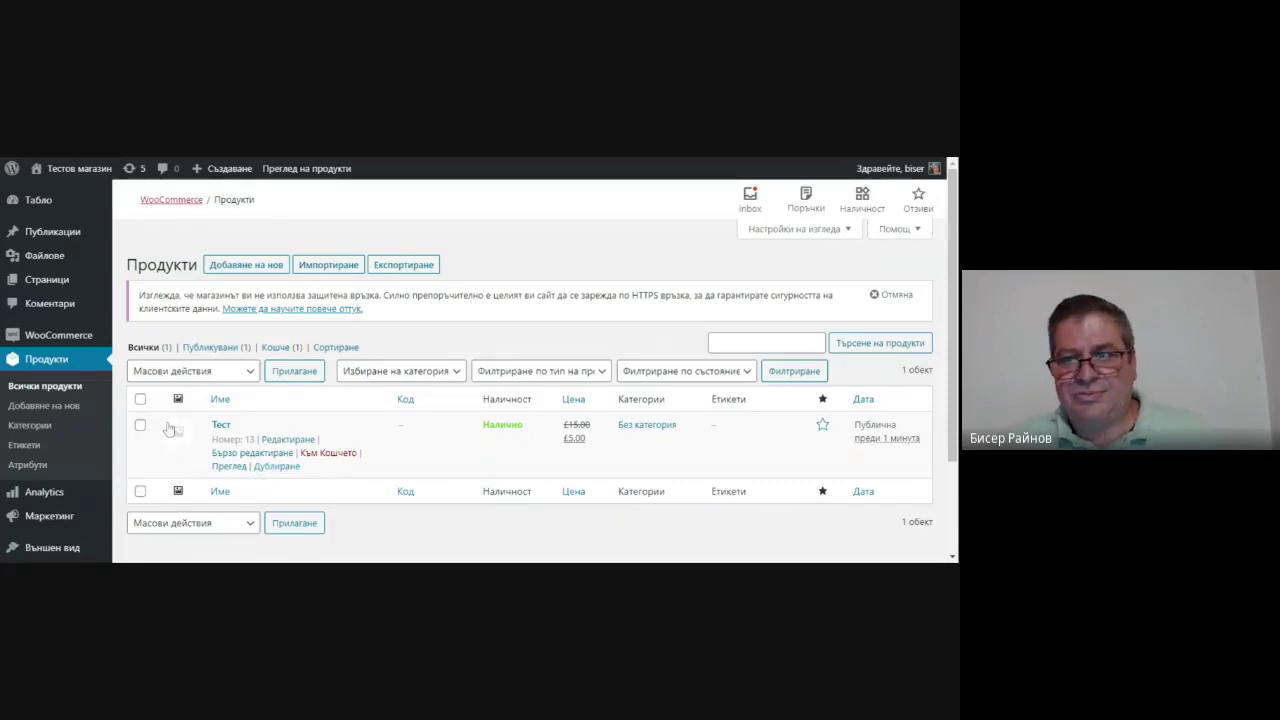
pyautogui.moveTo(40, 200)
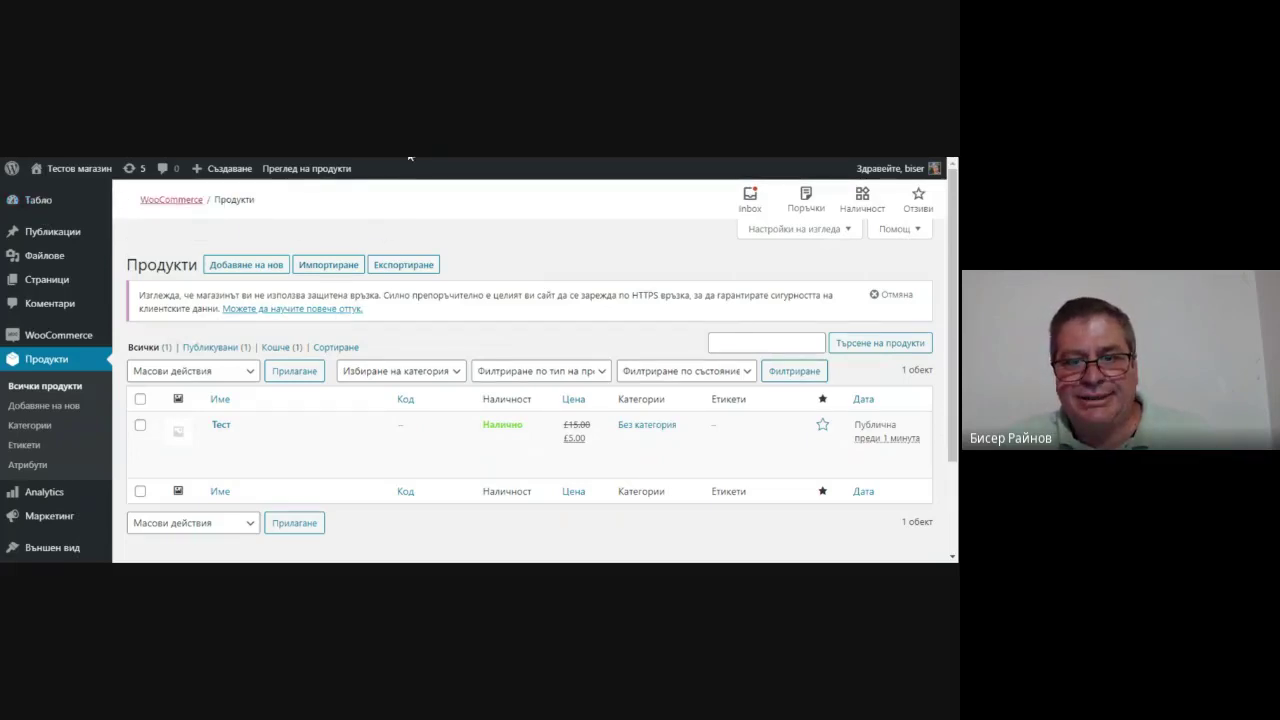
pyautogui.moveTo(68, 246)
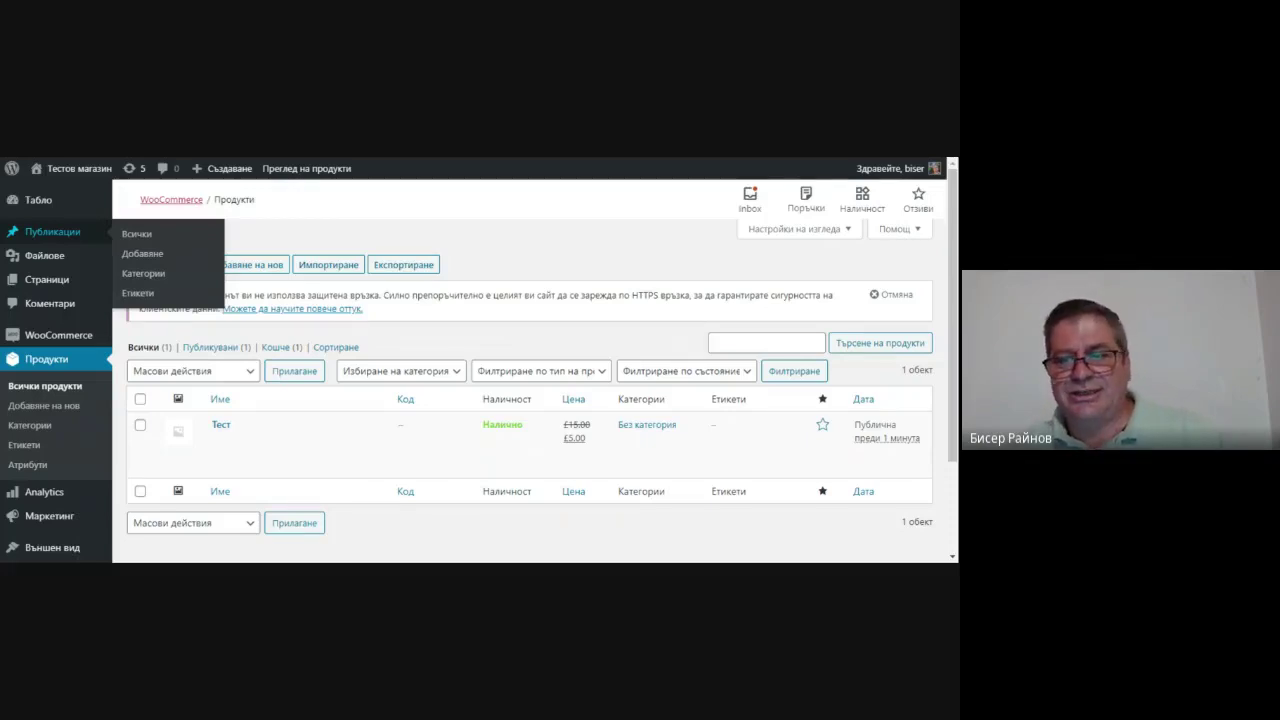
pyautogui.moveTo(6, 176)
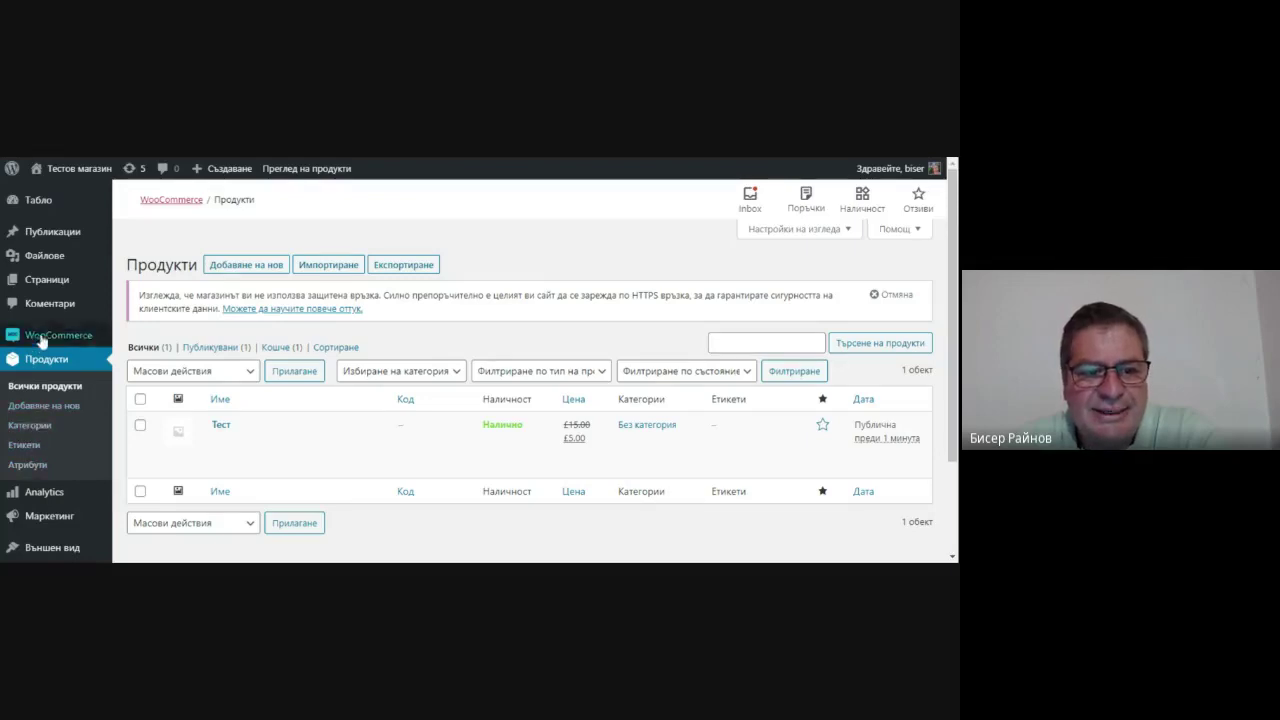
pyautogui.moveTo(52, 287)
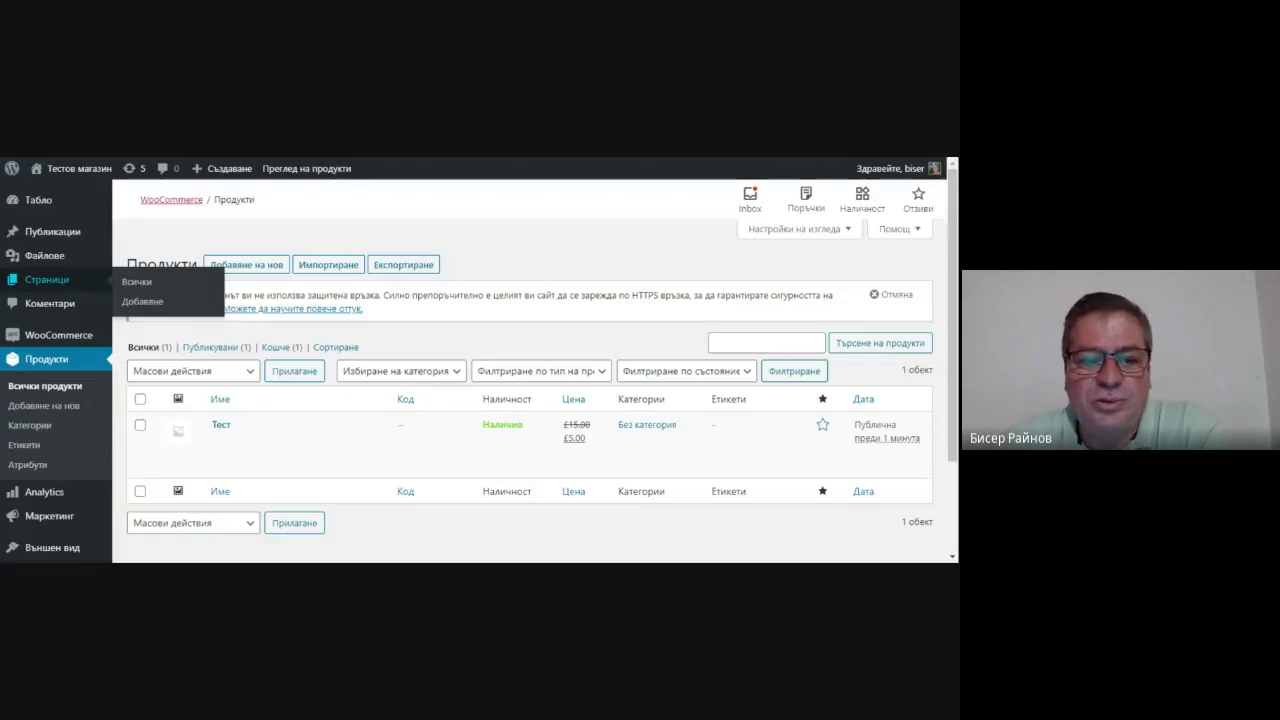
pyautogui.scroll(-2, 20, 403)
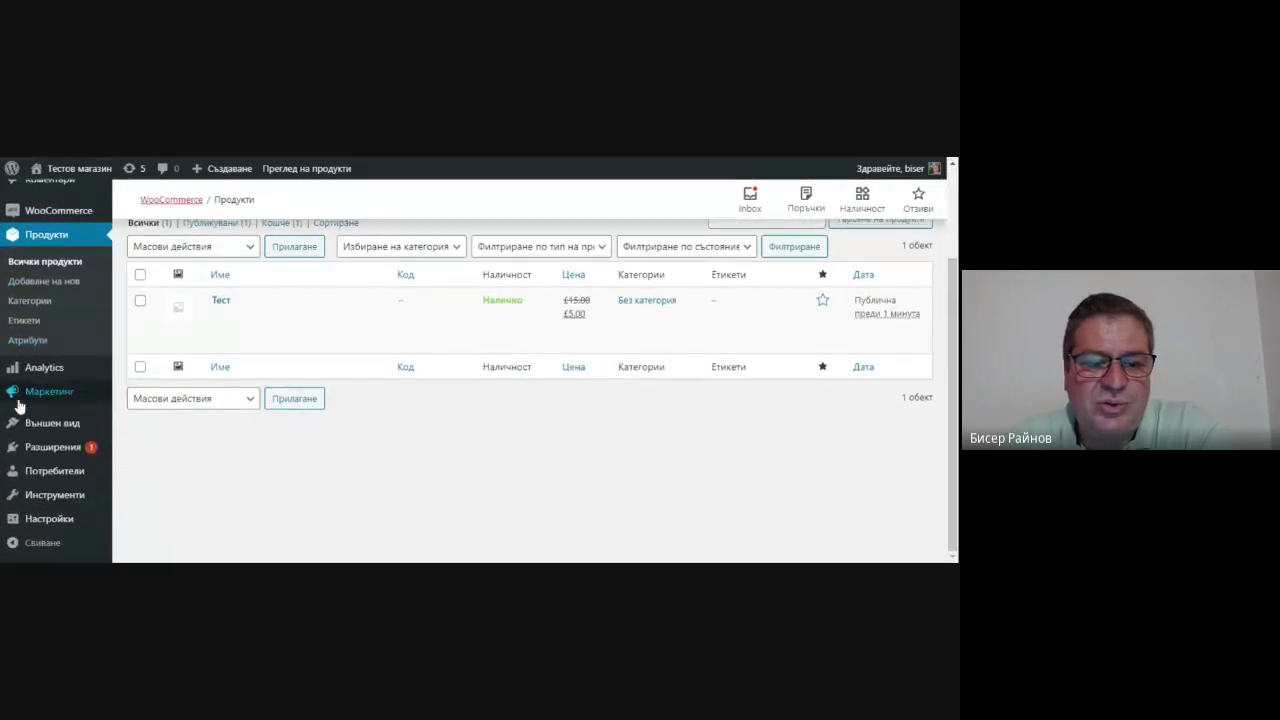
pyautogui.moveTo(20, 424)
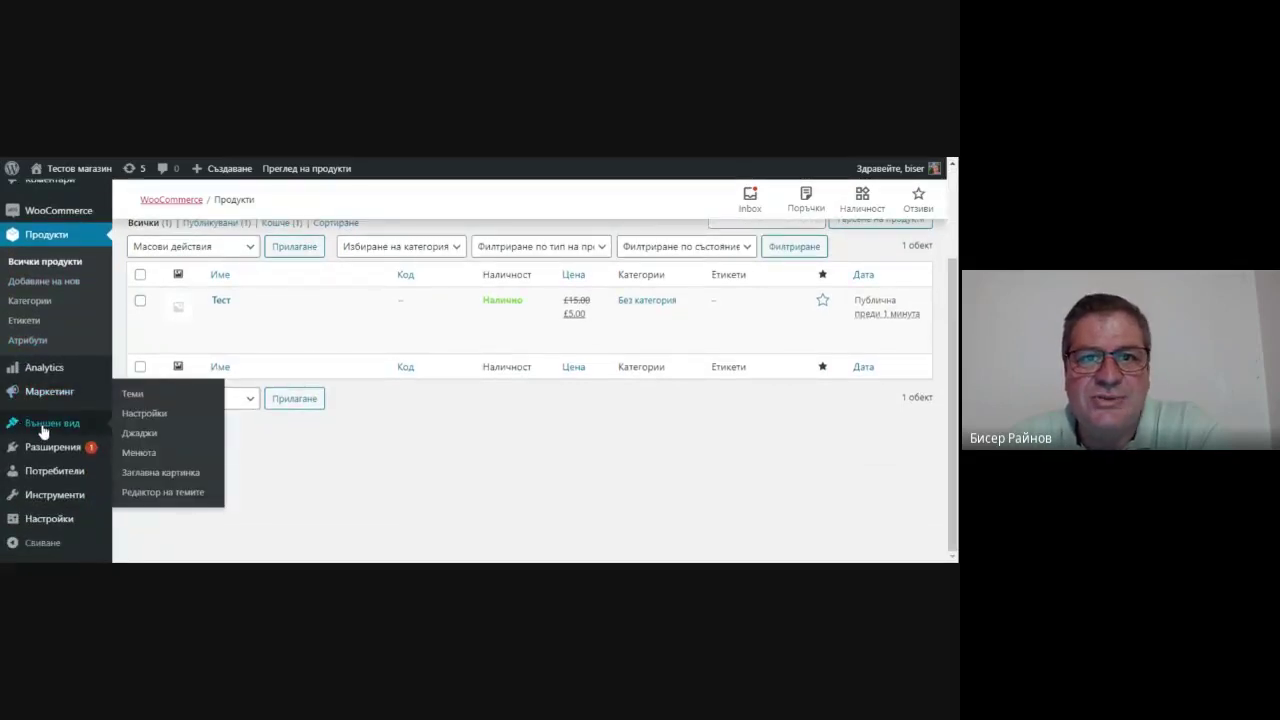
pyautogui.scroll(2, 43, 430)
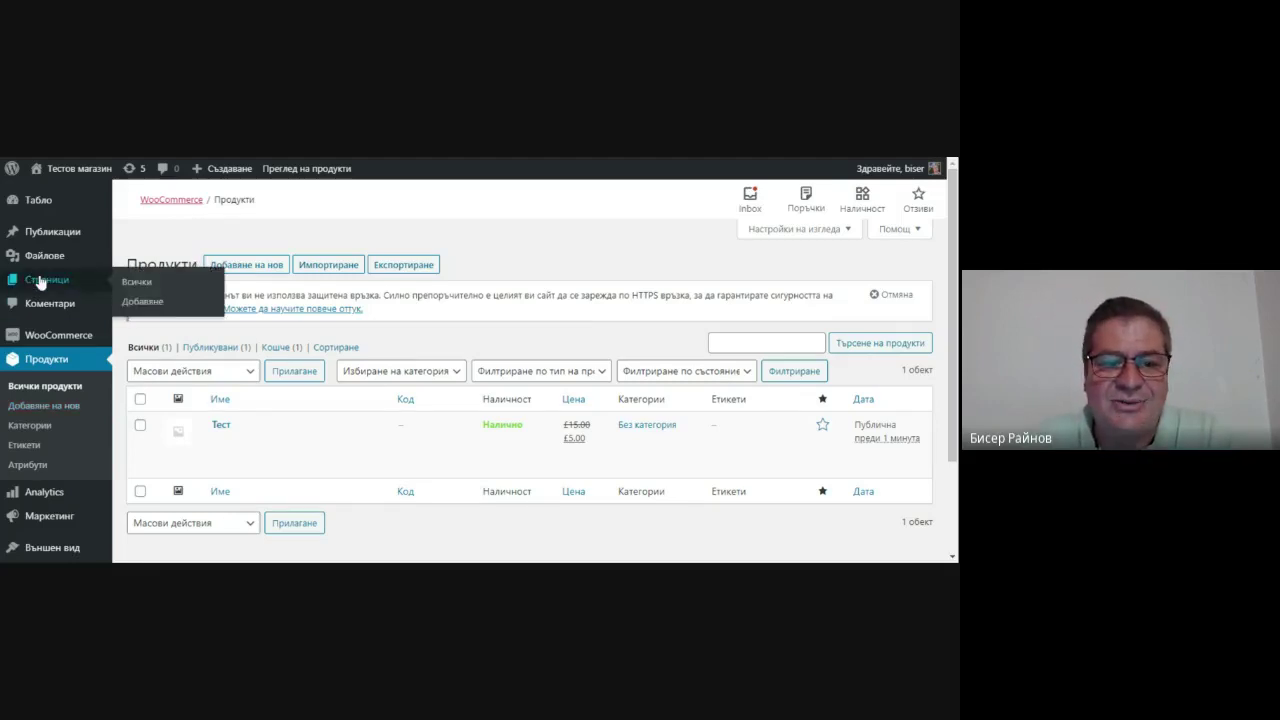
pyautogui.scroll(-1, 40, 282)
pyautogui.moveTo(38, 376)
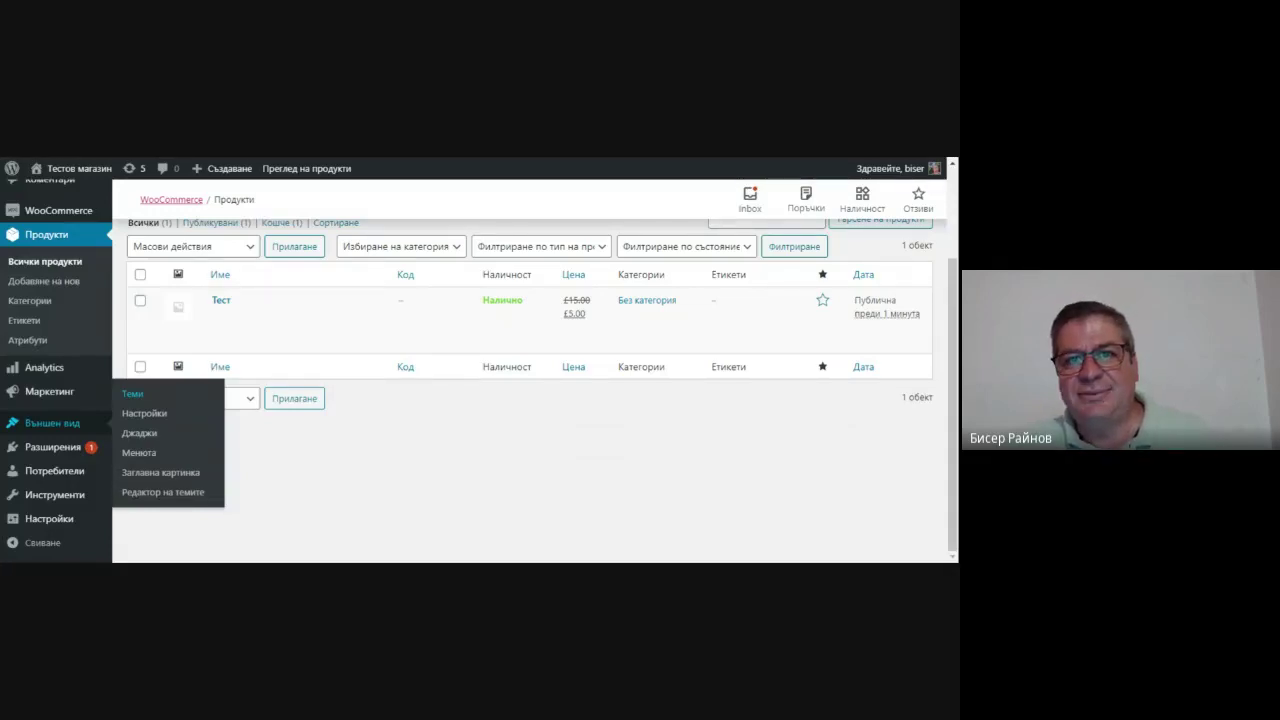
pyautogui.moveTo(22, 455)
pyautogui.moveTo(69, 523)
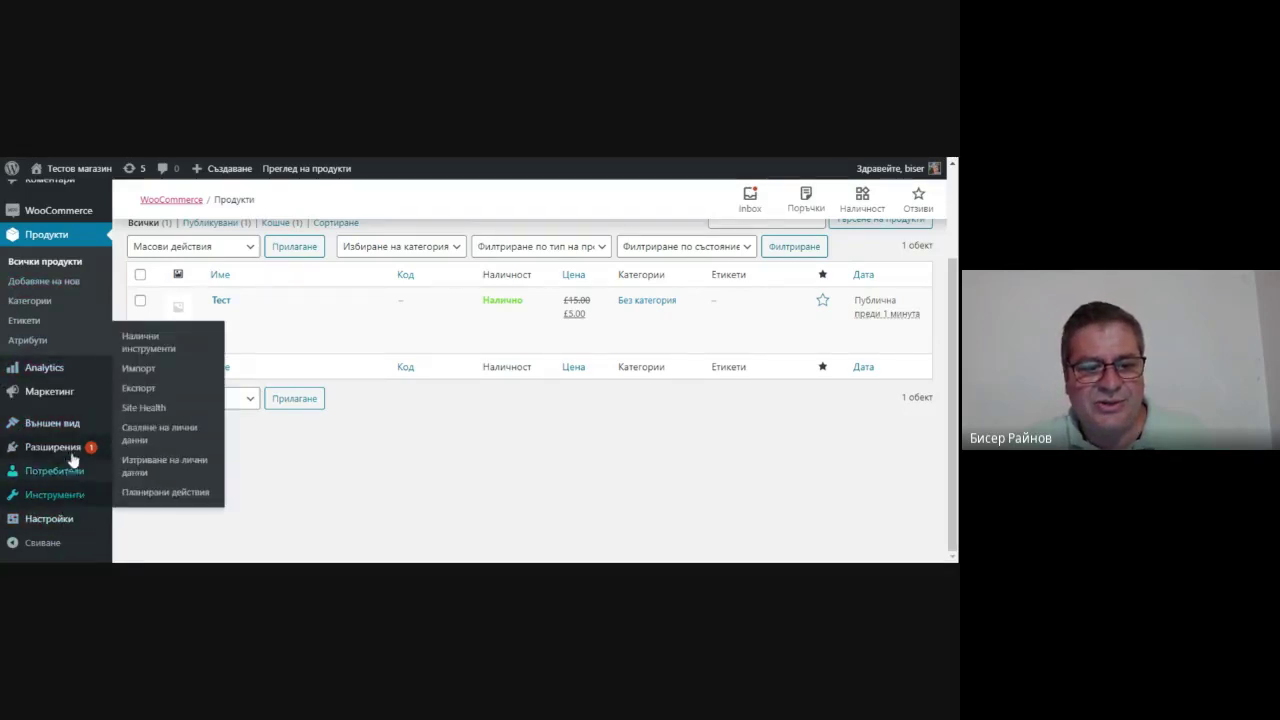
pyautogui.moveTo(68, 443)
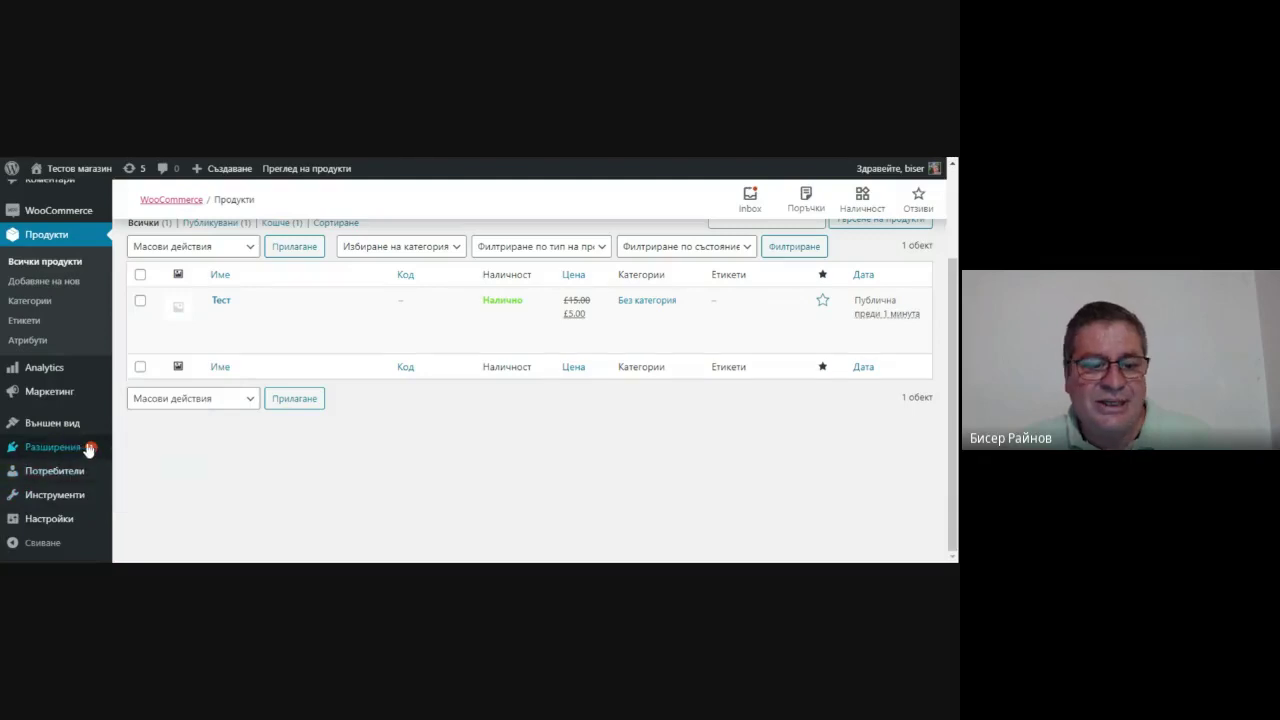
# Search the plugin directory for 'elementor' under Plugins > Add New.
pyautogui.click(76, 448)
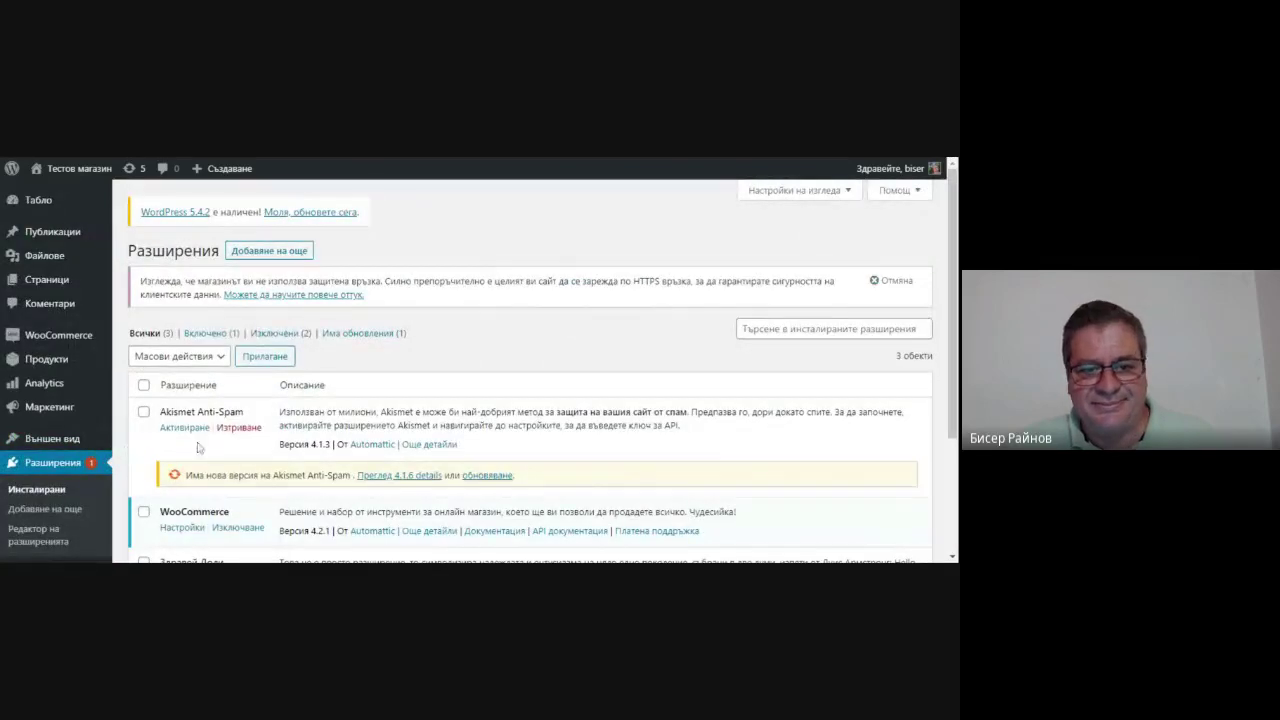
pyautogui.click(294, 256)
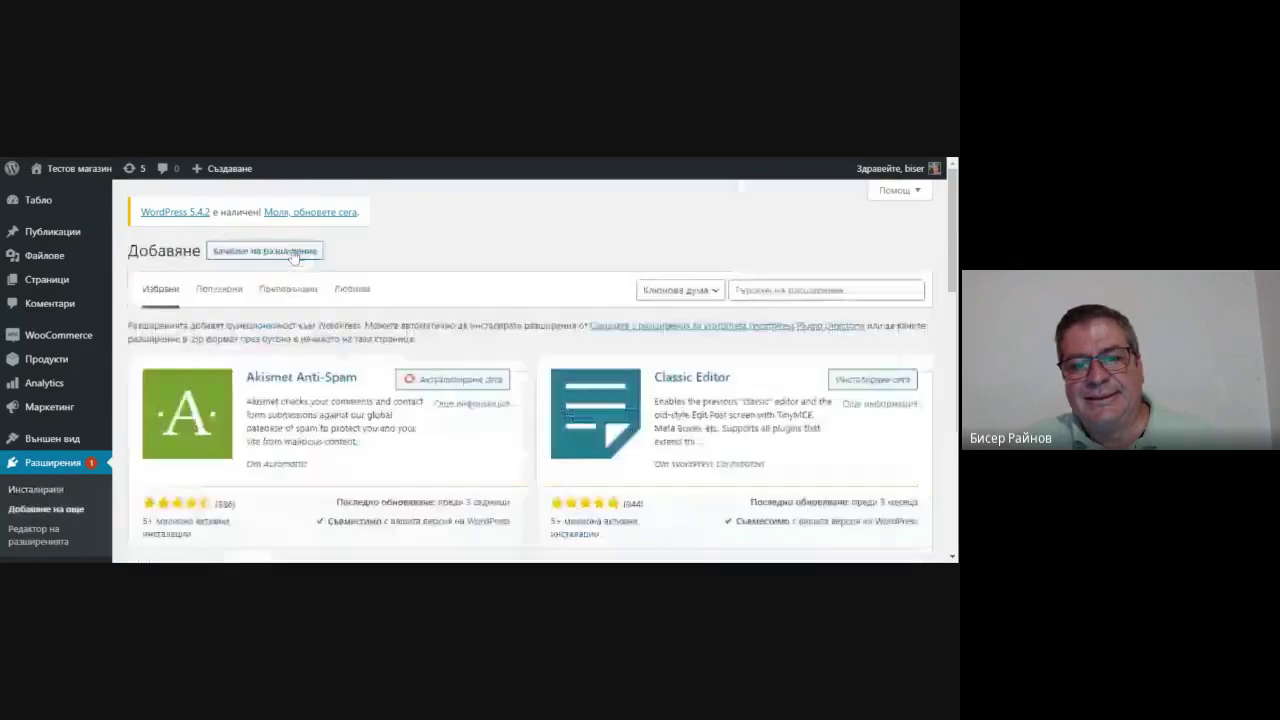
pyautogui.click(800, 290)
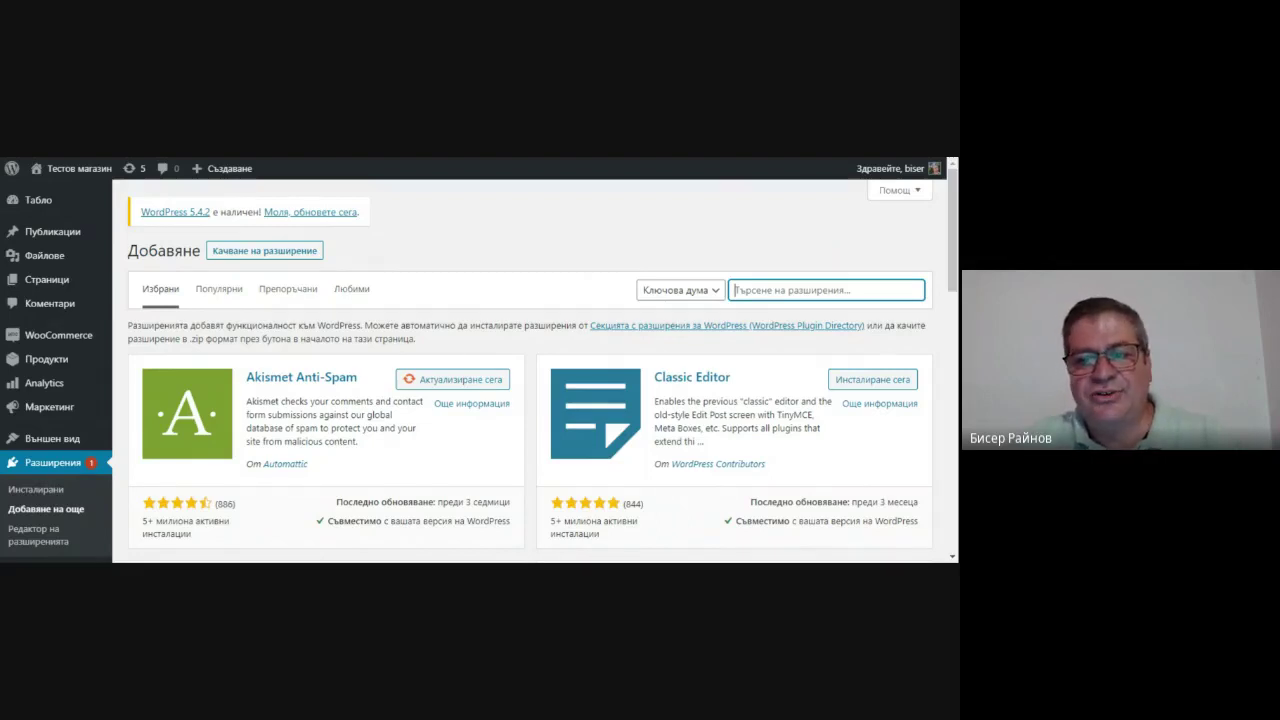
pyautogui.write('e')
pyautogui.press('BackSpace')
pyautogui.write('elementor')
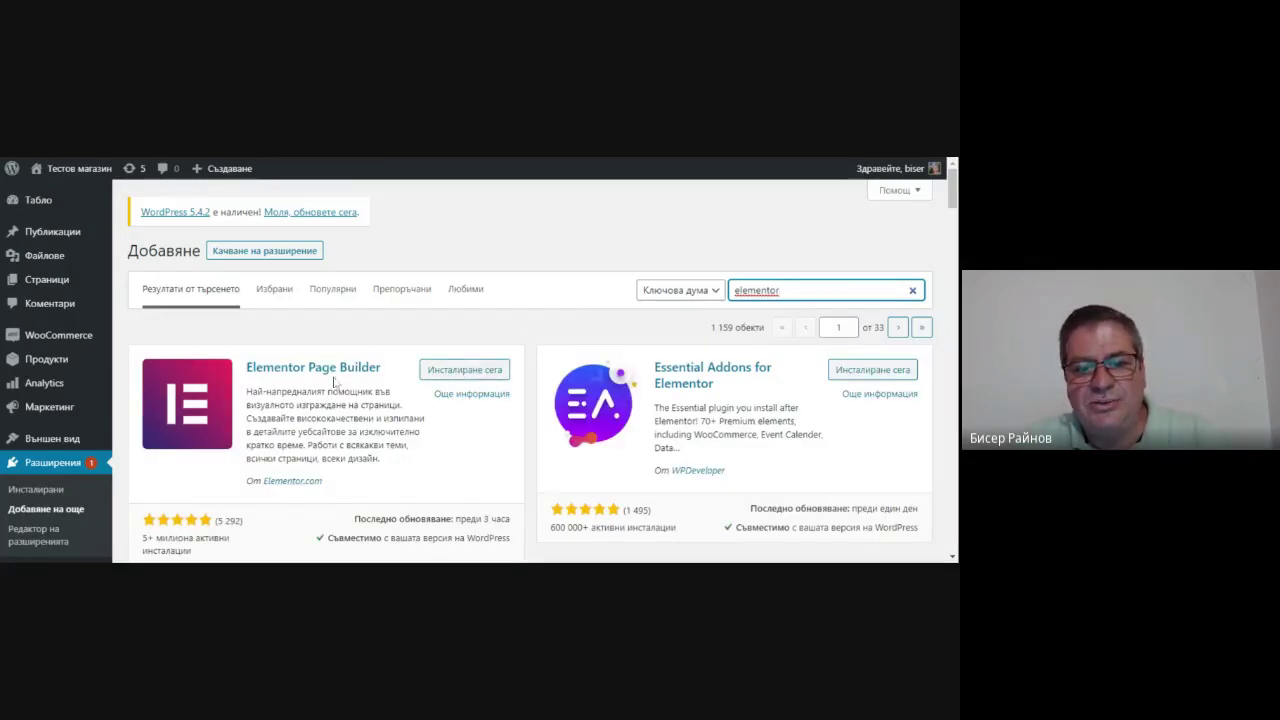
# Install and activate Elementor Page Builder, then look over its Getting Started page.
pyautogui.click(459, 371)
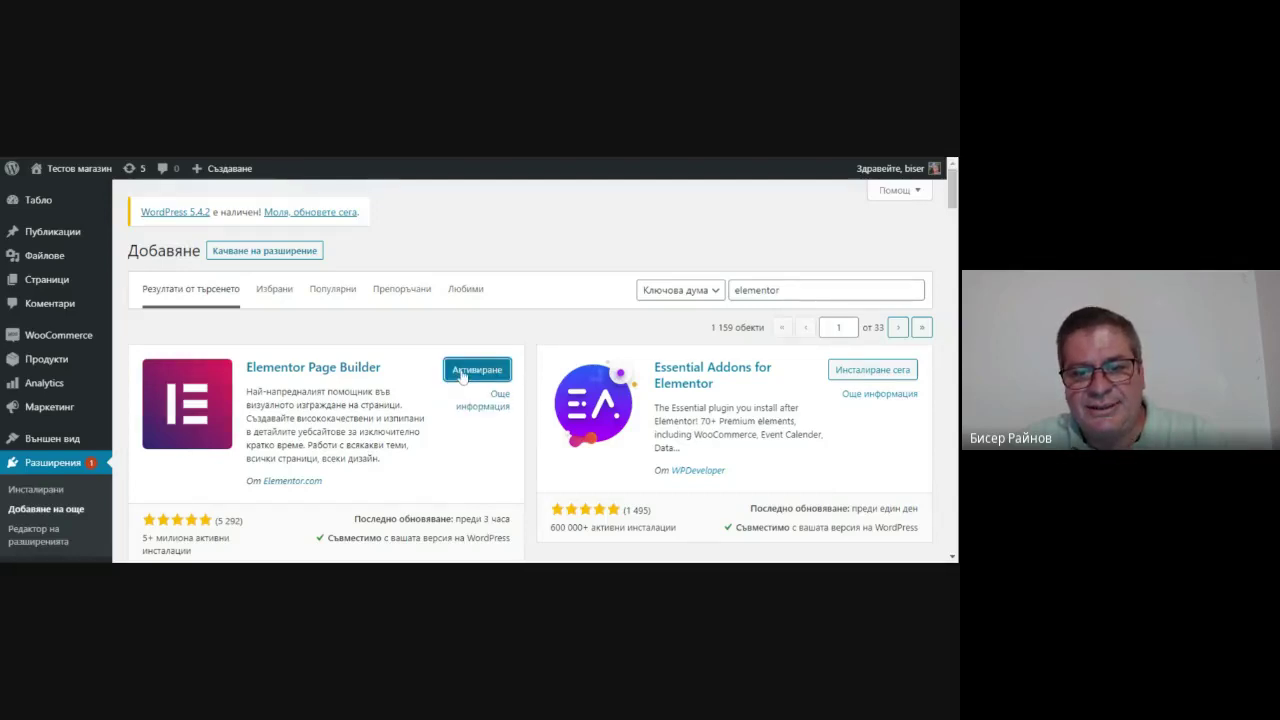
pyautogui.click(462, 372)
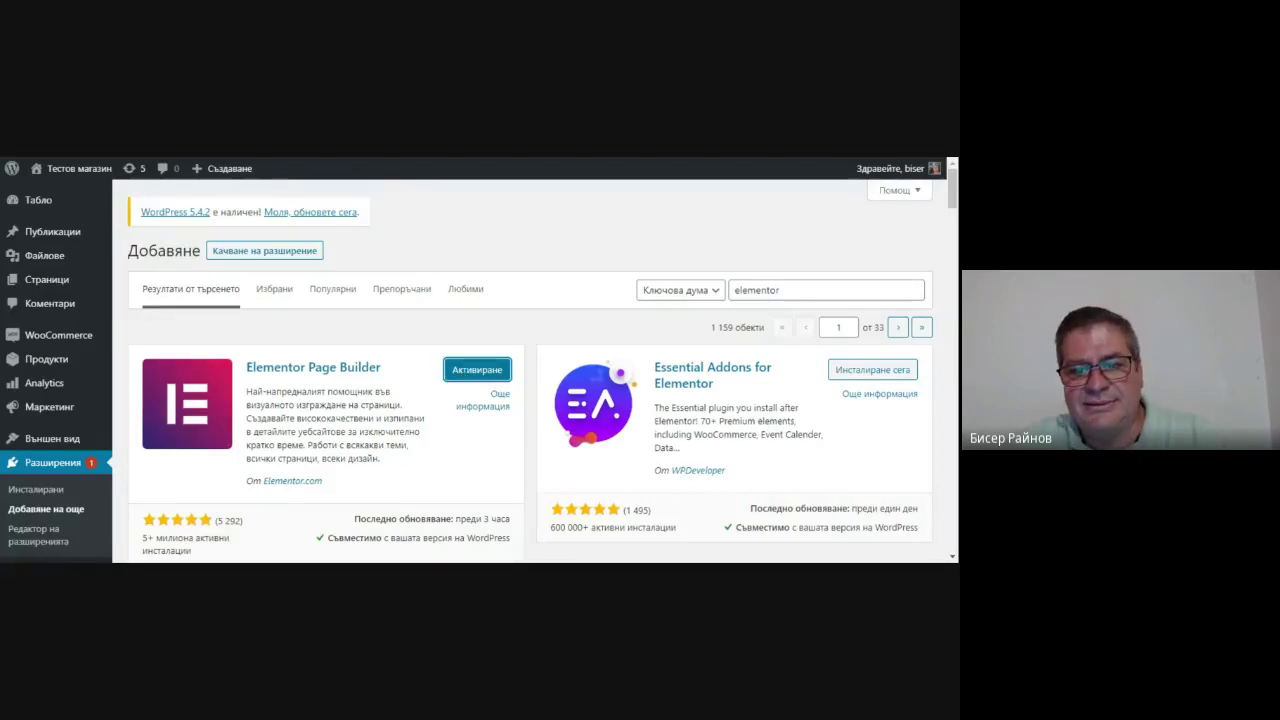
pyautogui.scroll(-3, 489, 348)
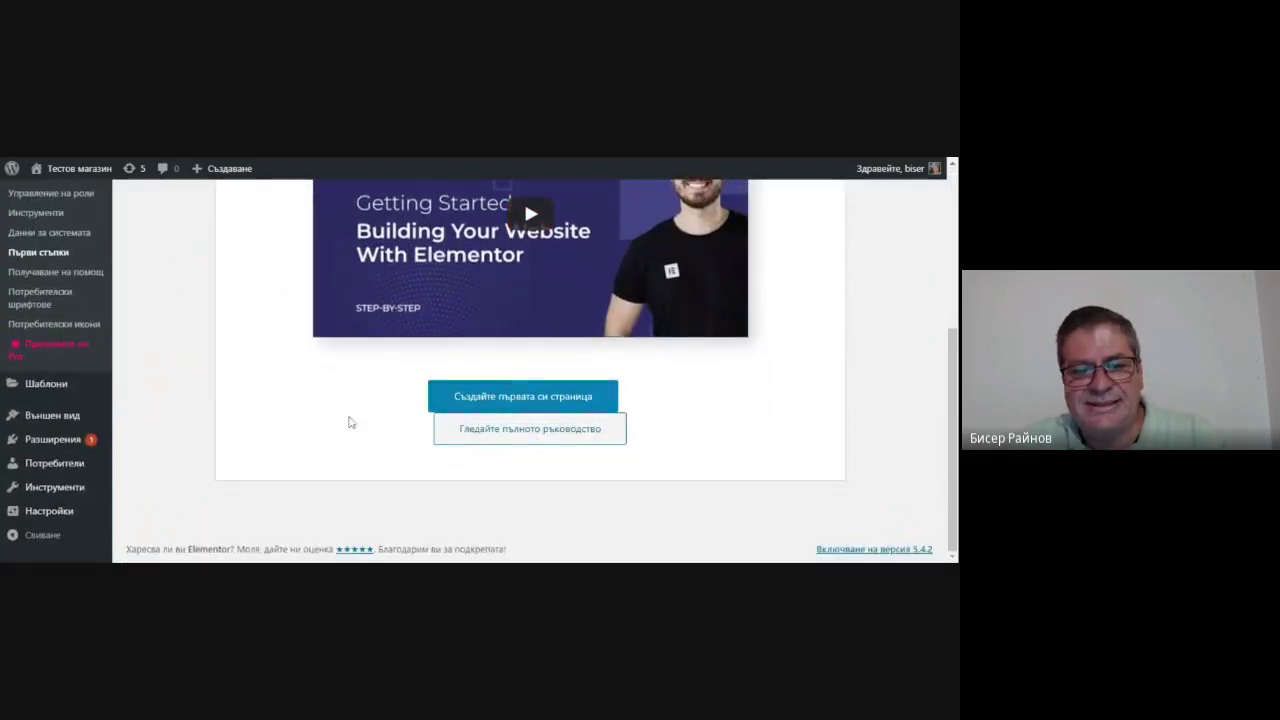
pyautogui.scroll(1, 70, 332)
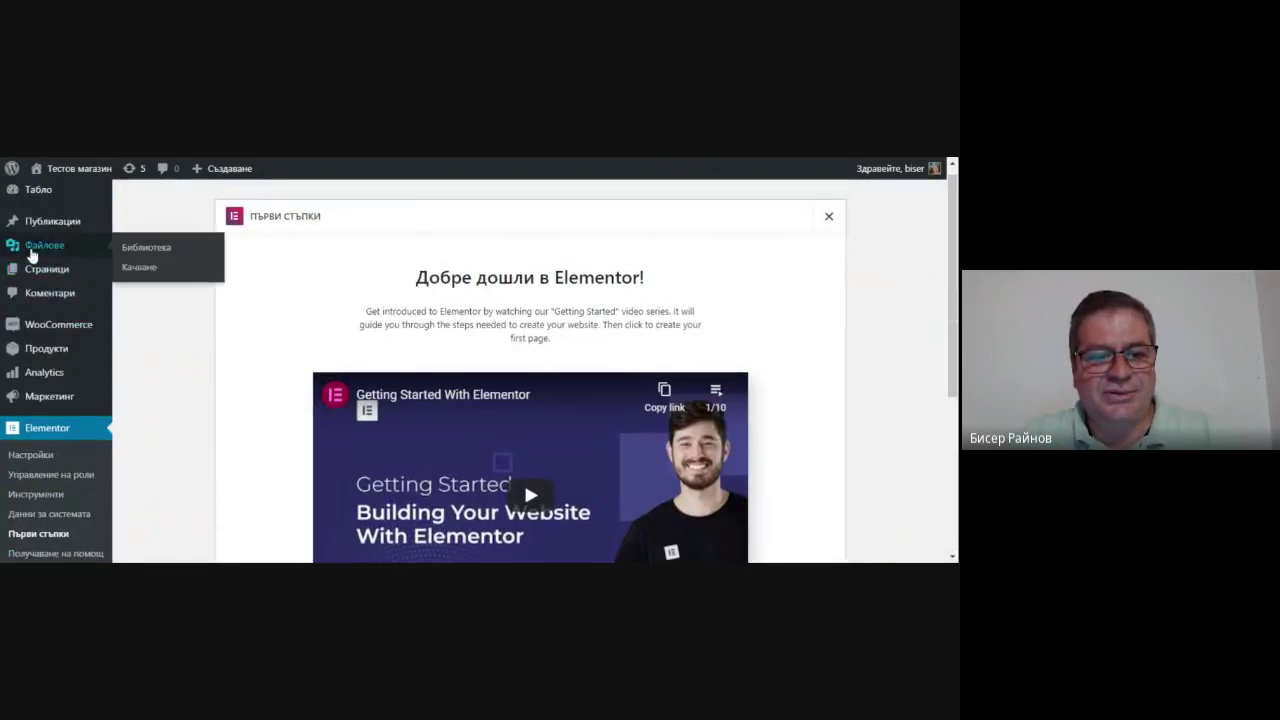
pyautogui.scroll(-2, 71, 484)
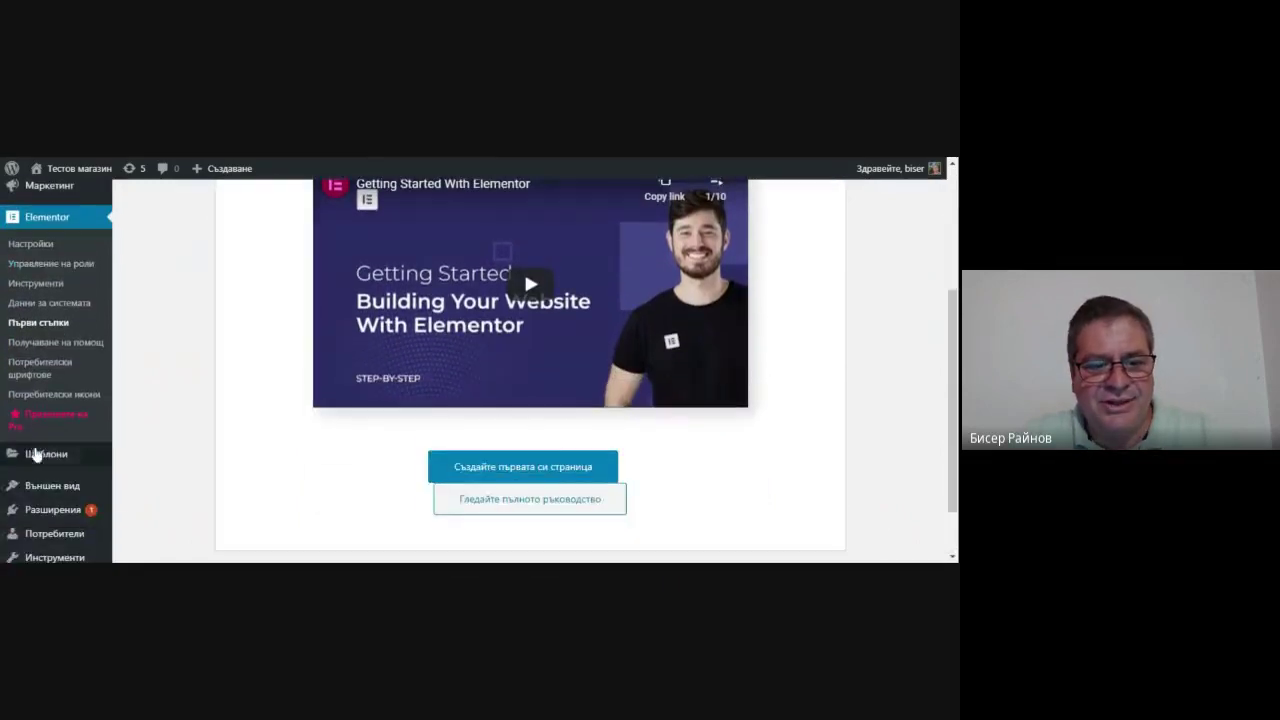
pyautogui.moveTo(50, 487)
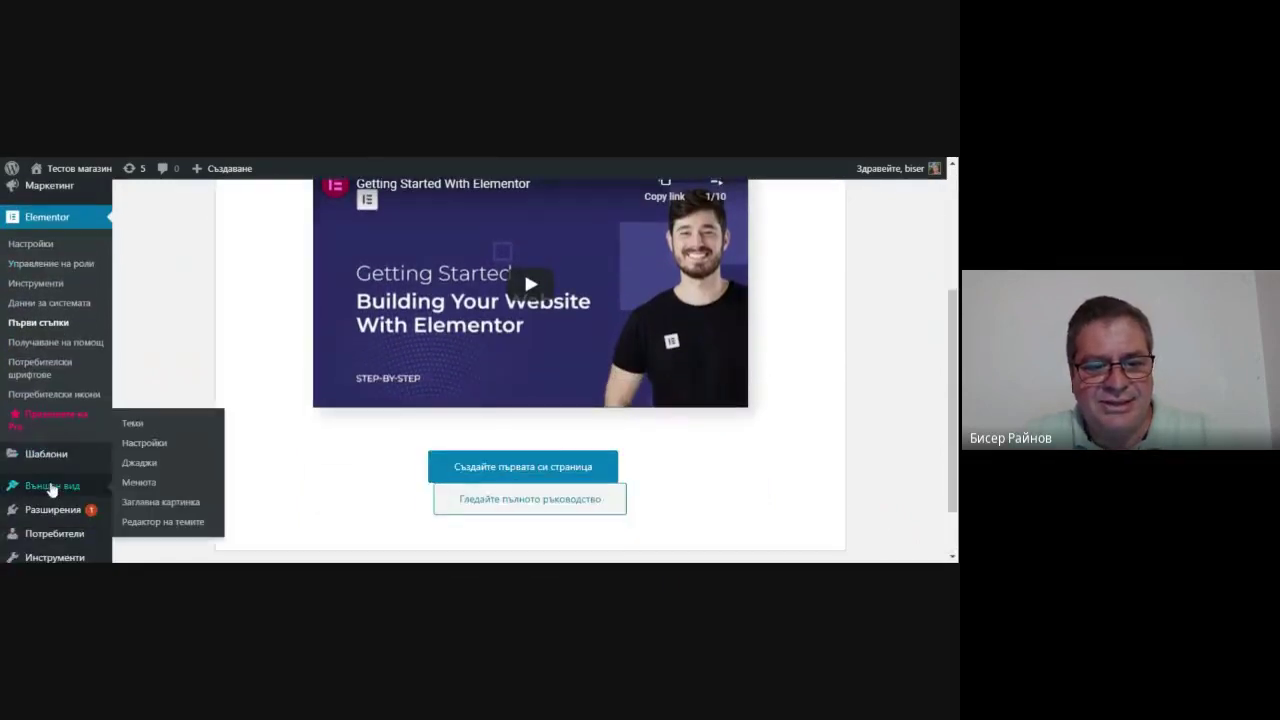
# Search Add Themes for 'astra', then install and activate the Astra theme.
pyautogui.click(133, 428)
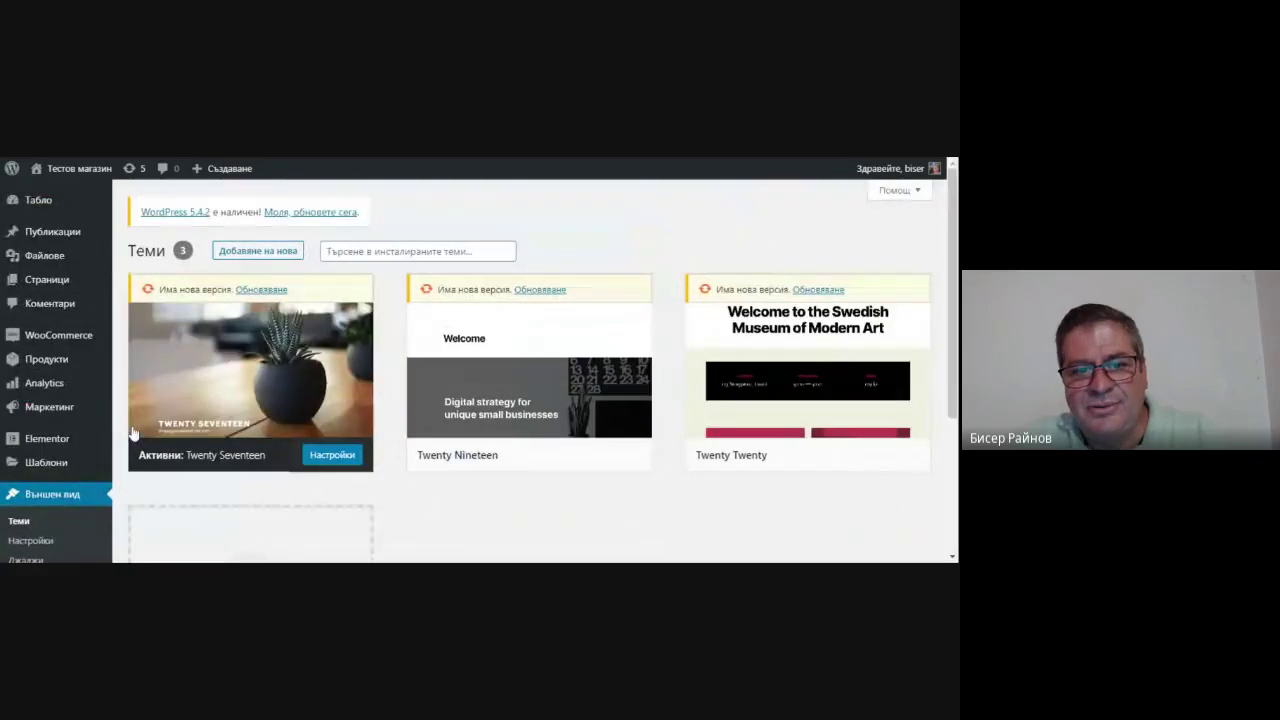
pyautogui.click(259, 252)
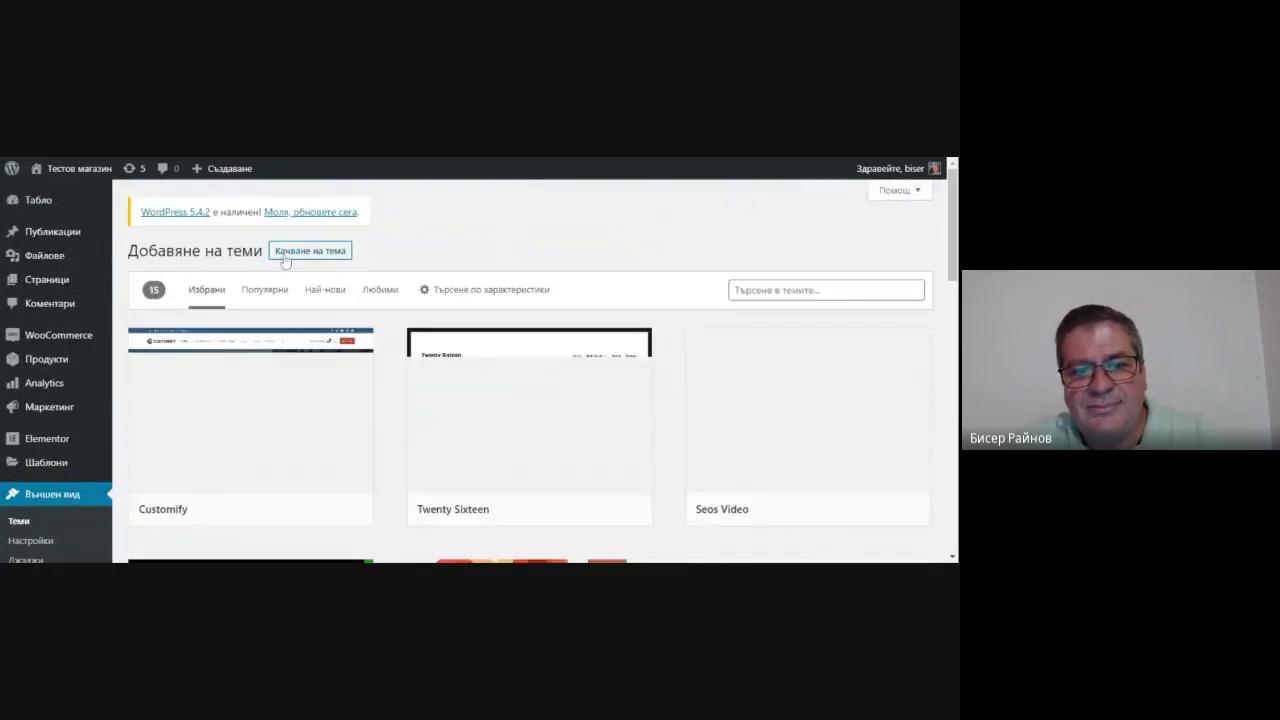
pyautogui.click(741, 296)
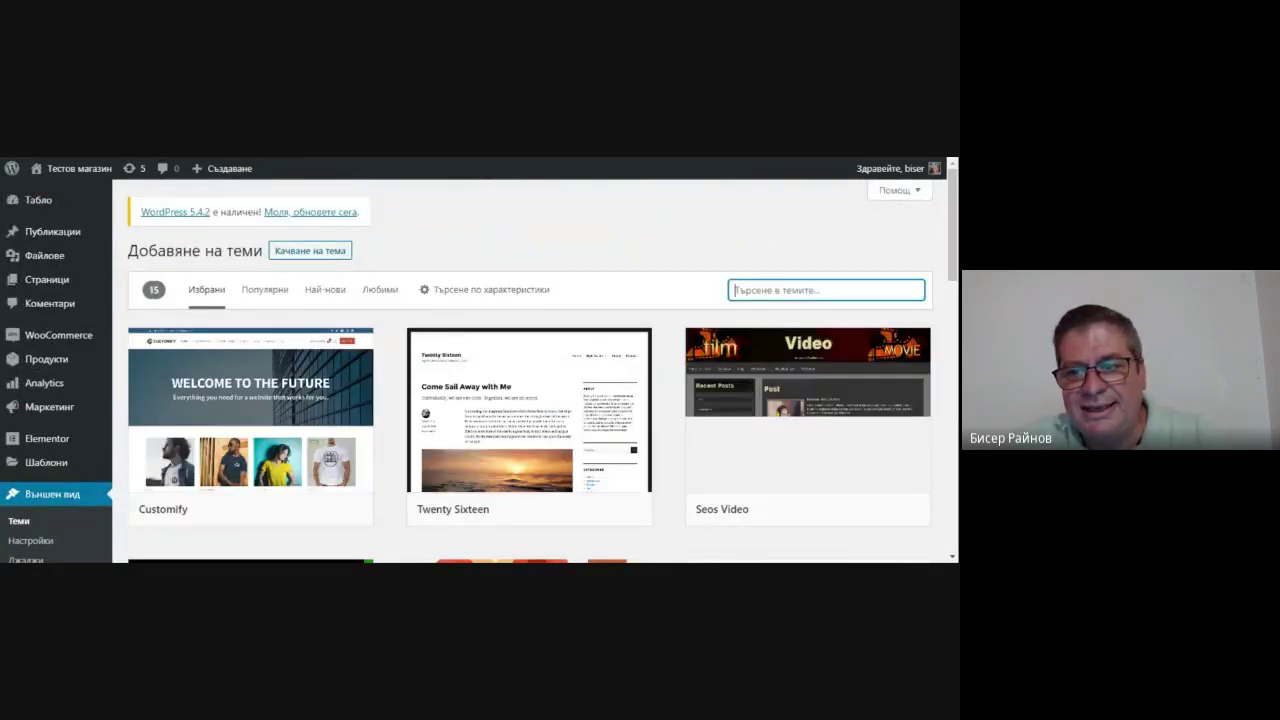
pyautogui.write('a')
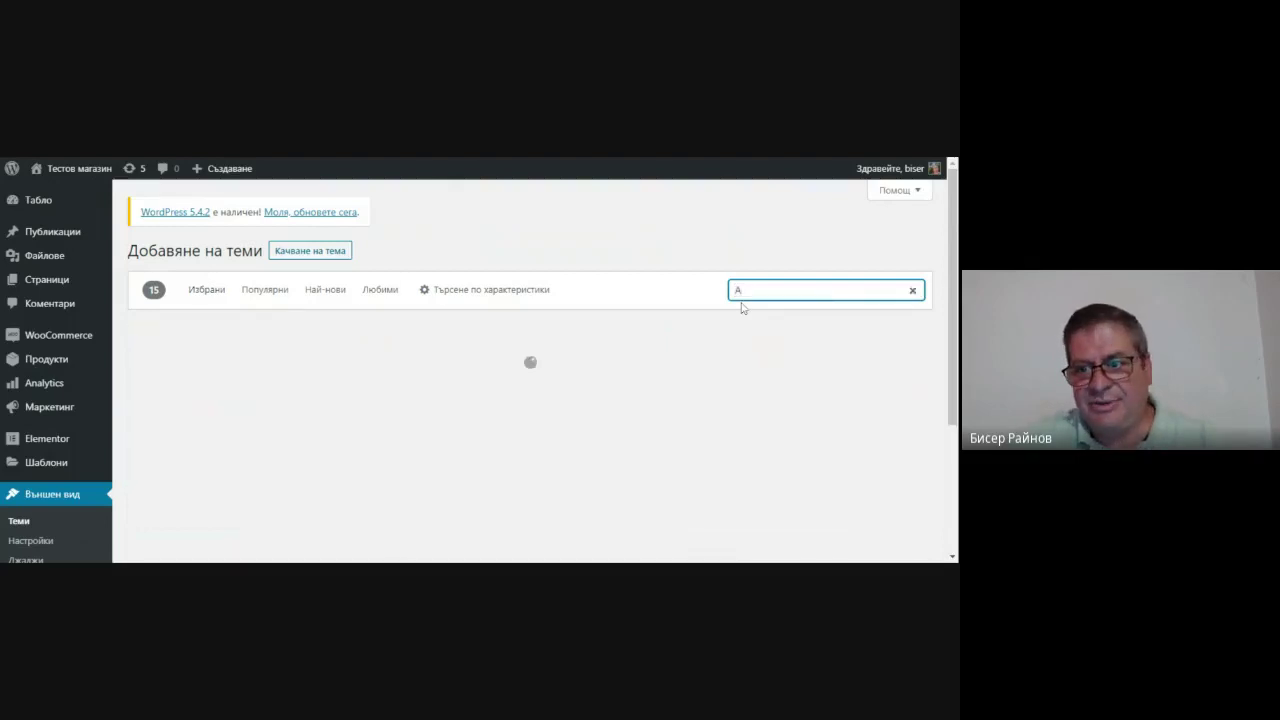
pyautogui.press('BackSpace')
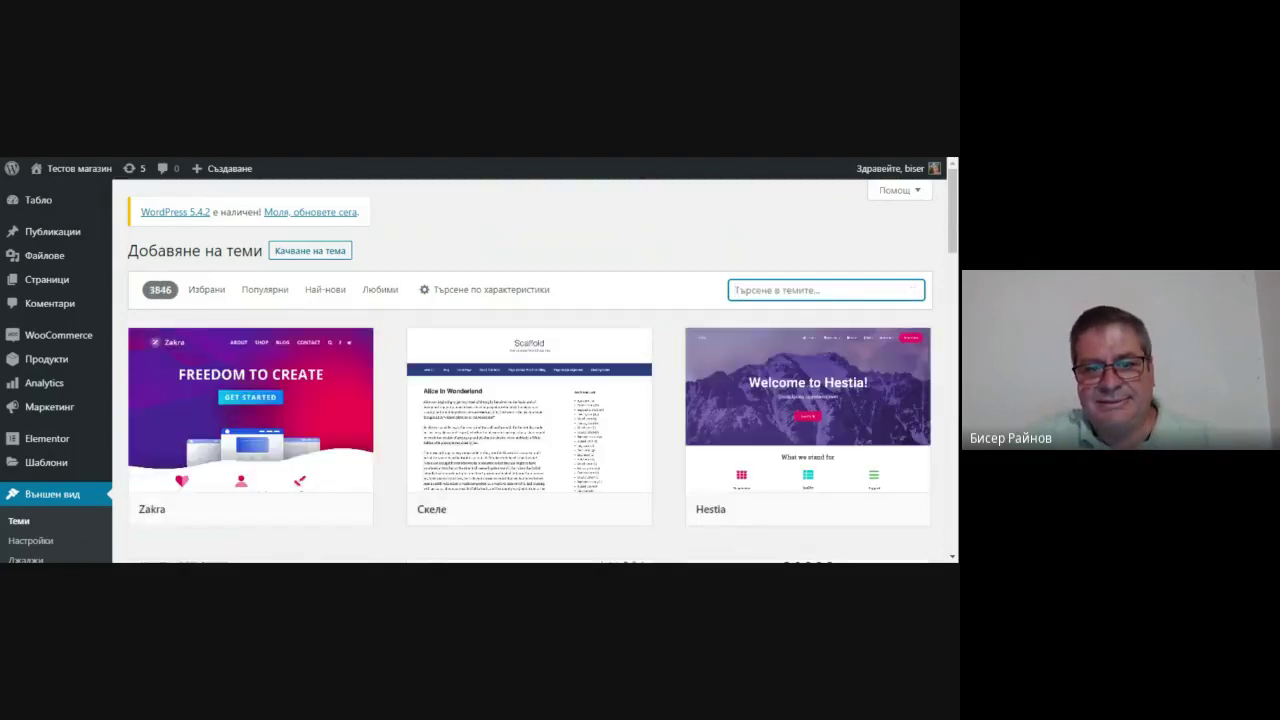
pyautogui.write('a')
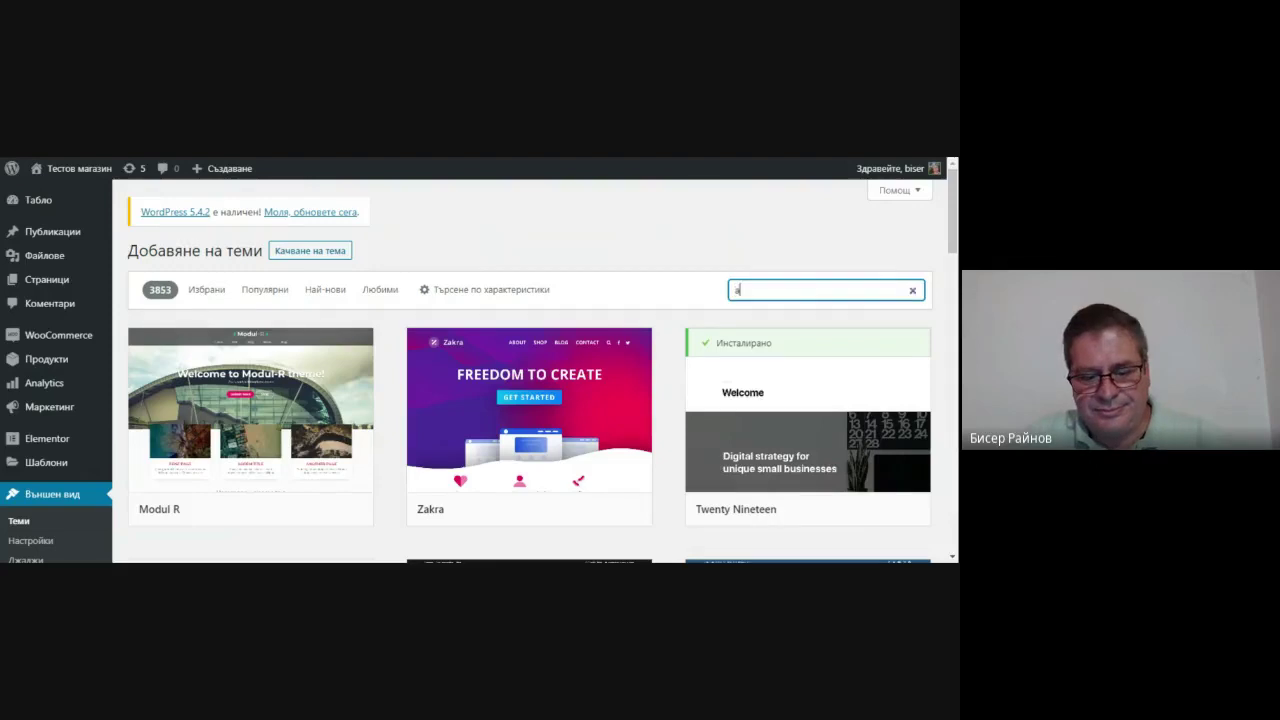
pyautogui.press('BackSpace')
pyautogui.press('BackSpace')
pyautogui.press('BackSpace')
pyautogui.press('BackSpace')
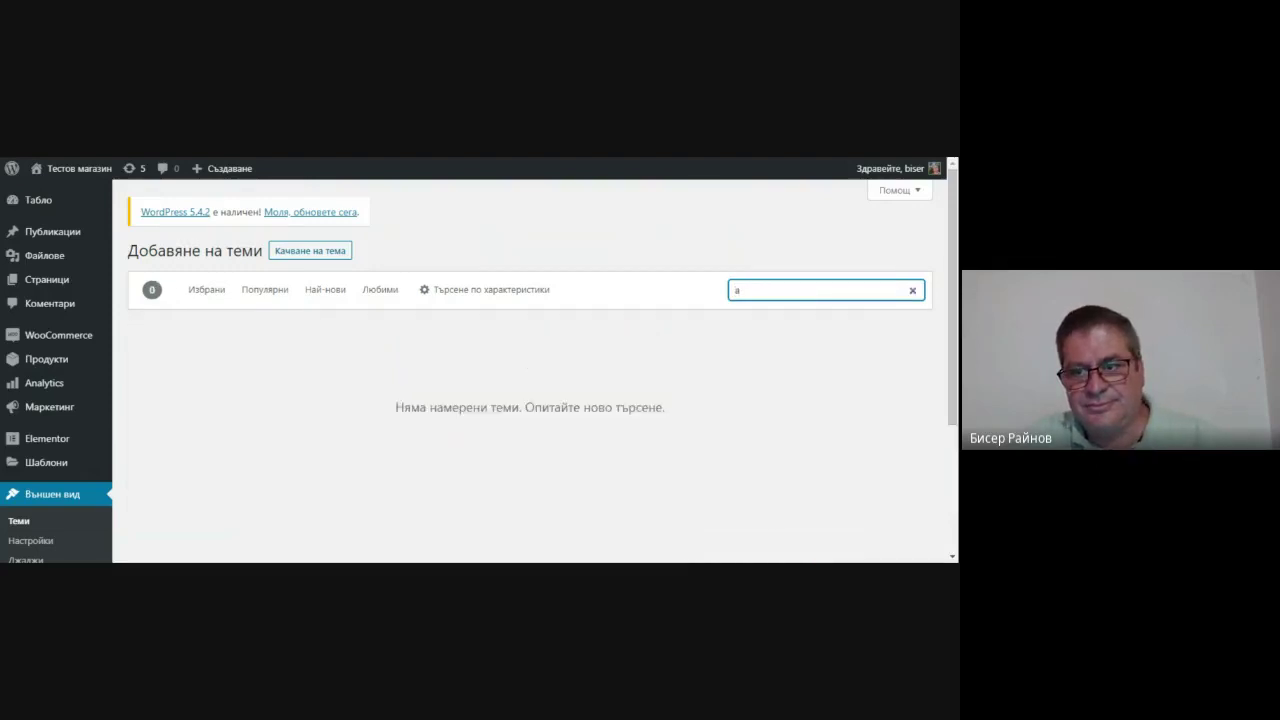
pyautogui.write('а')
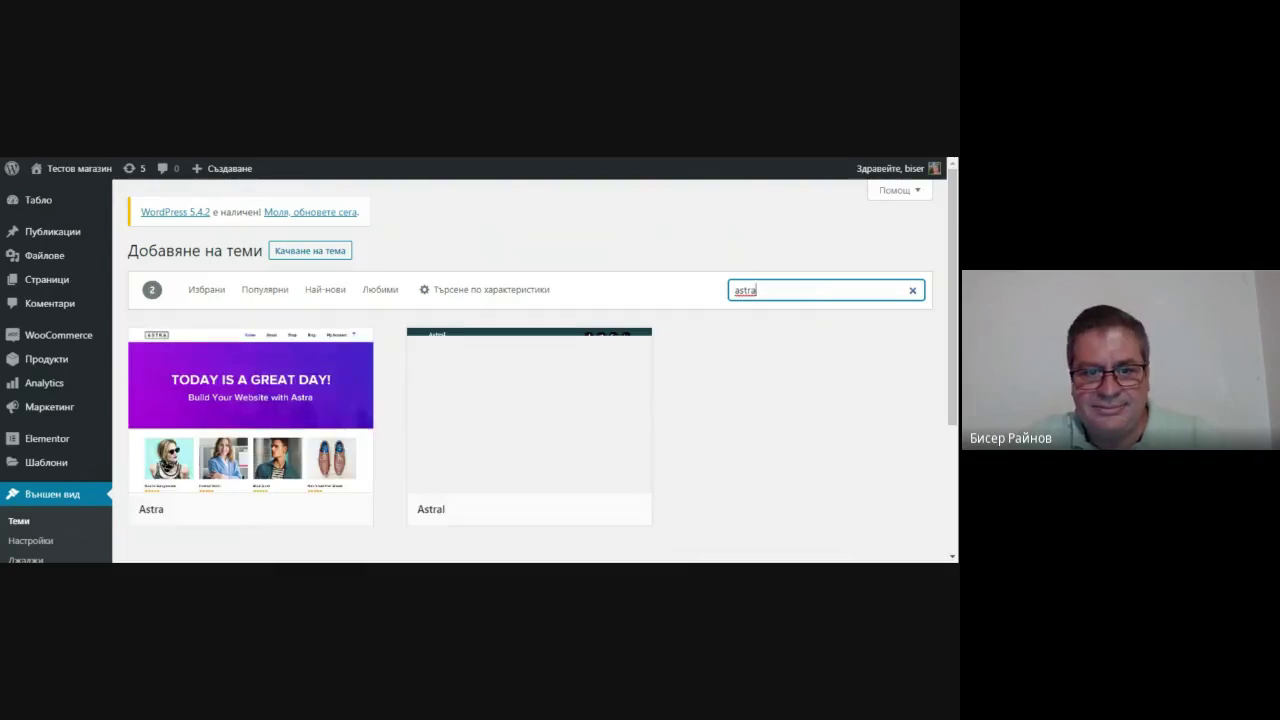
pyautogui.moveTo(250, 410)
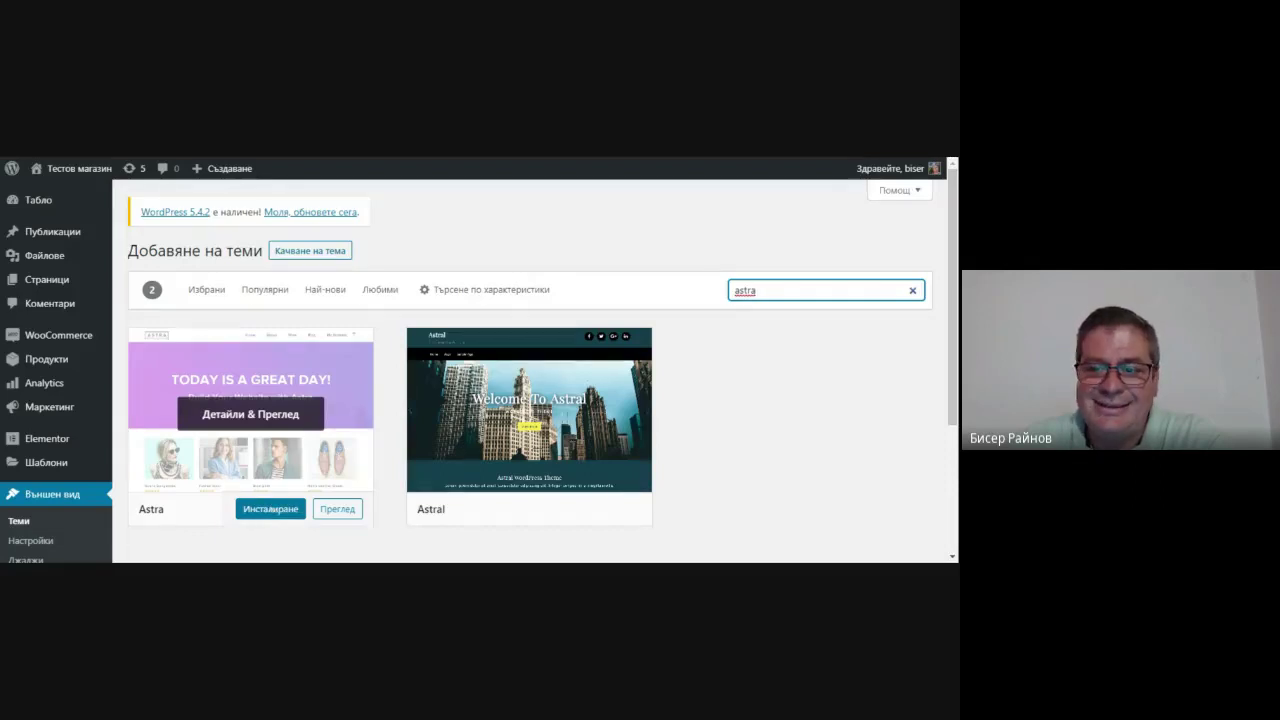
pyautogui.click(271, 509)
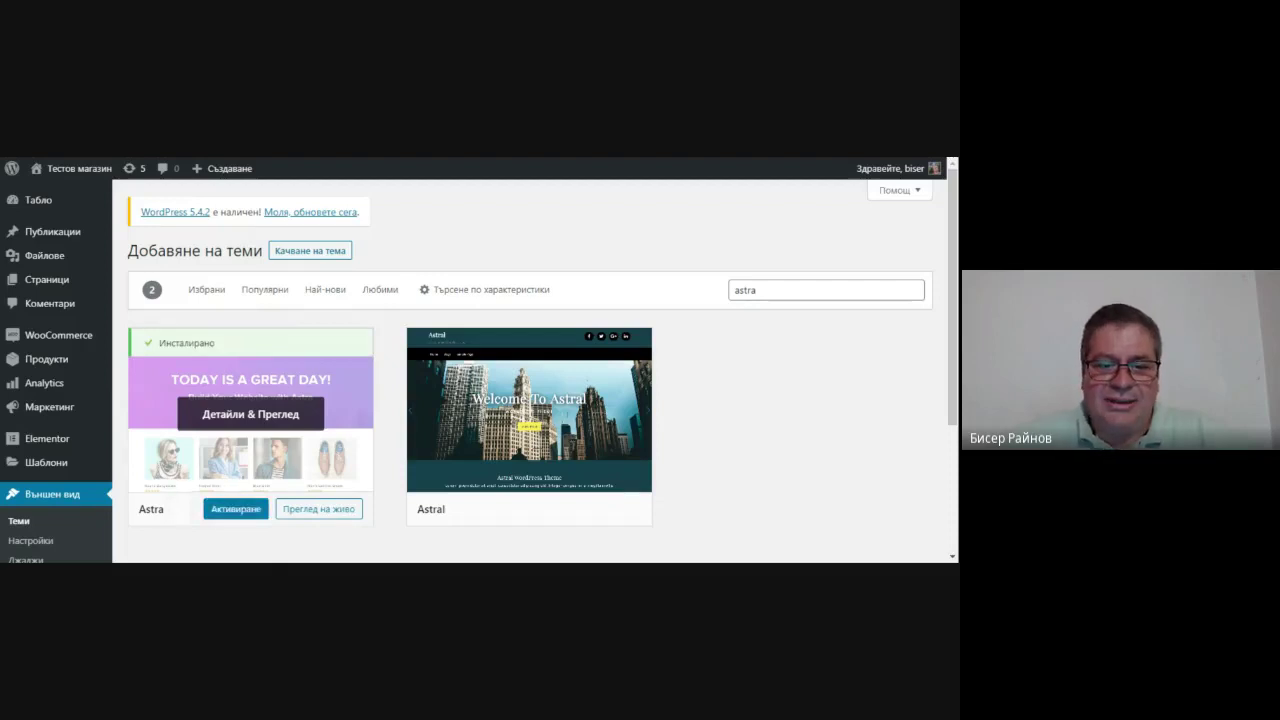
pyautogui.click(236, 509)
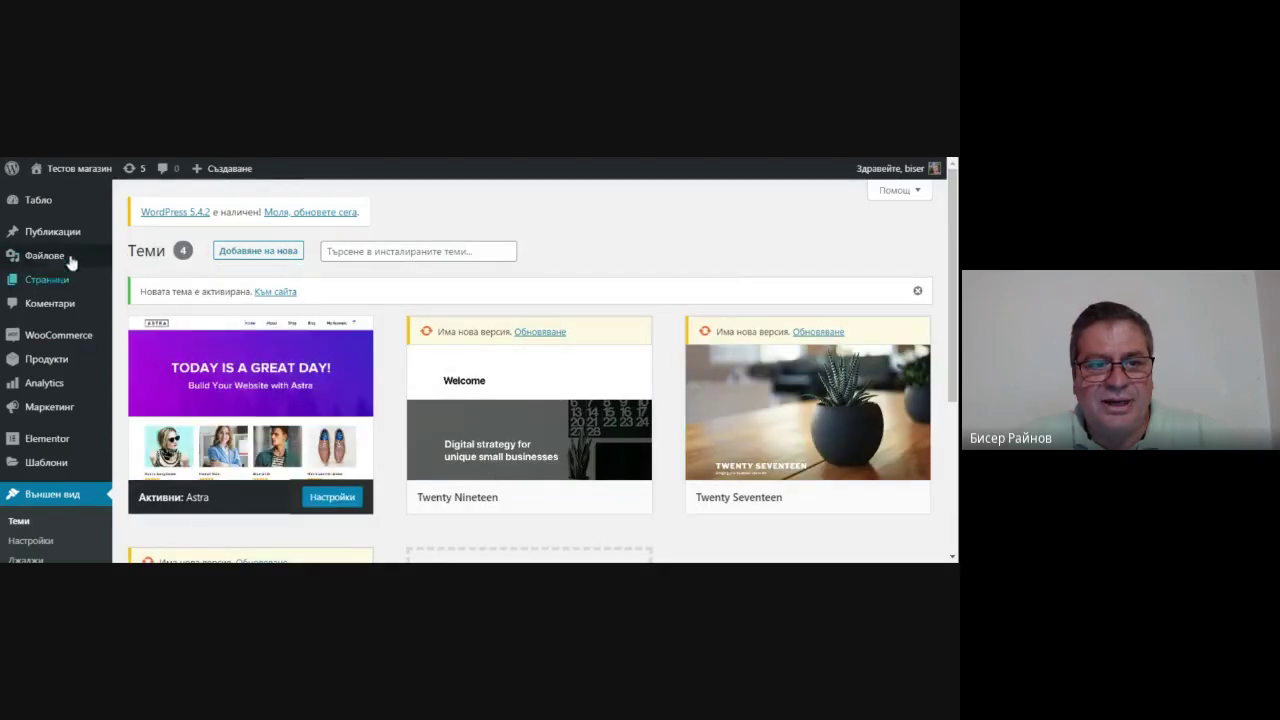
# Visit the site from the admin-bar site menu to view the Astra front page.
pyautogui.moveTo(57, 203)
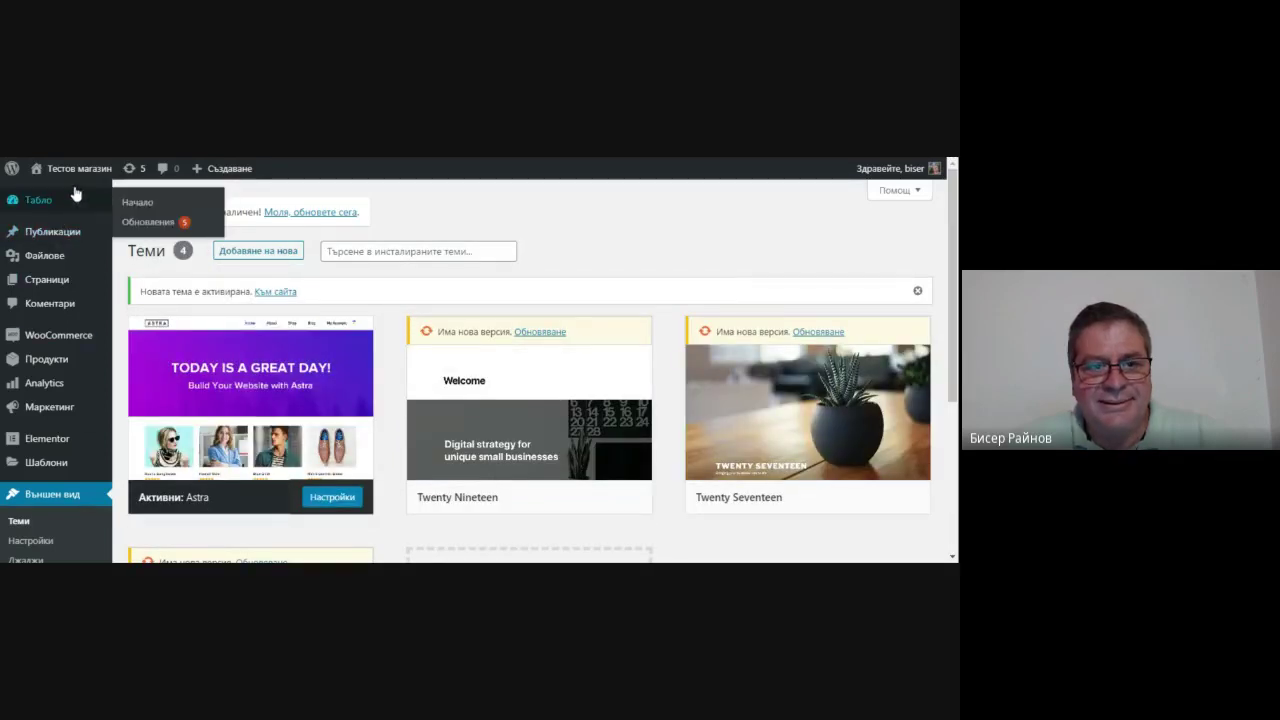
pyautogui.moveTo(70, 172)
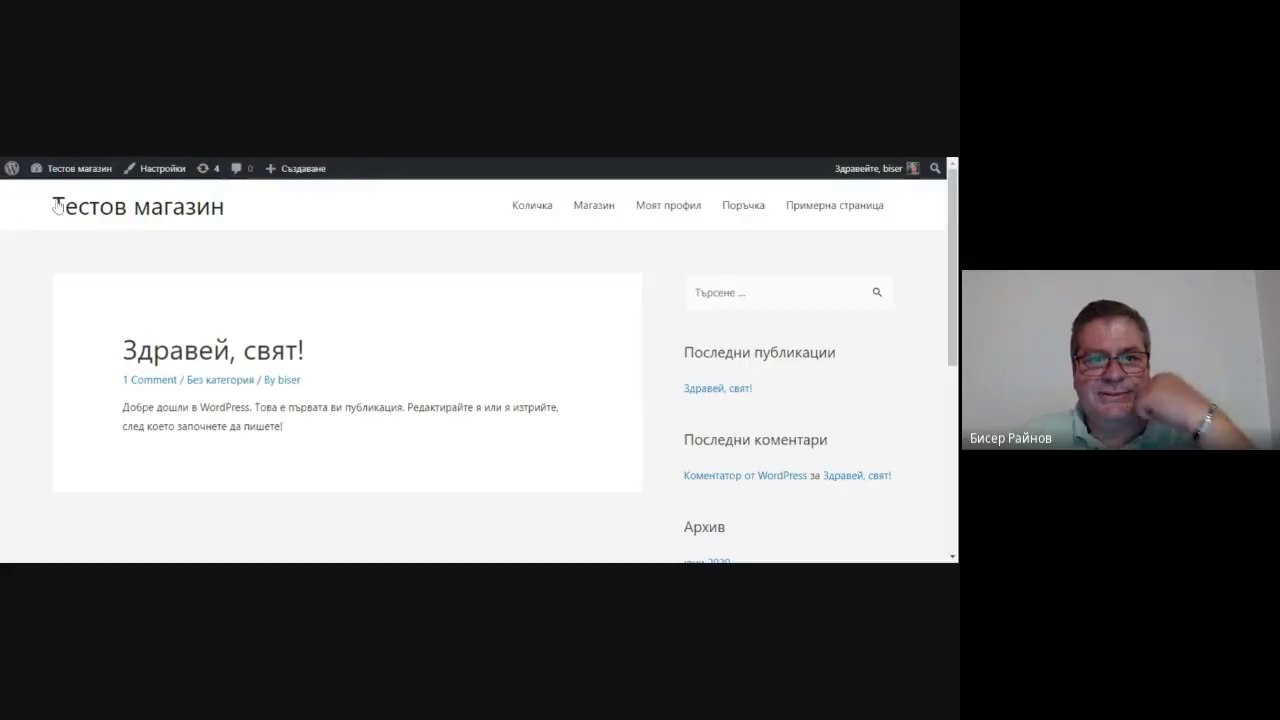
pyautogui.scroll(-2, 355, 296)
pyautogui.scroll(2, 363, 295)
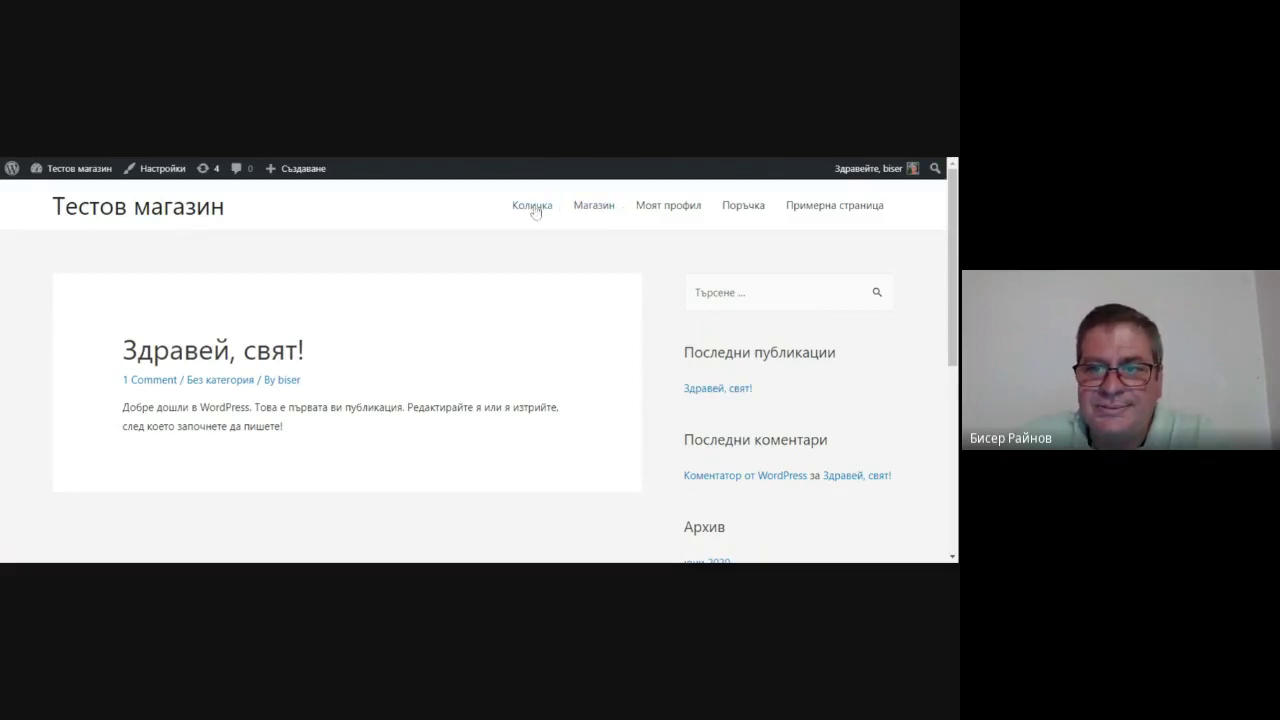
# Open the Магазин shop page and scroll through its one on-sale product Тест at £5.00.
pyautogui.click(584, 210)
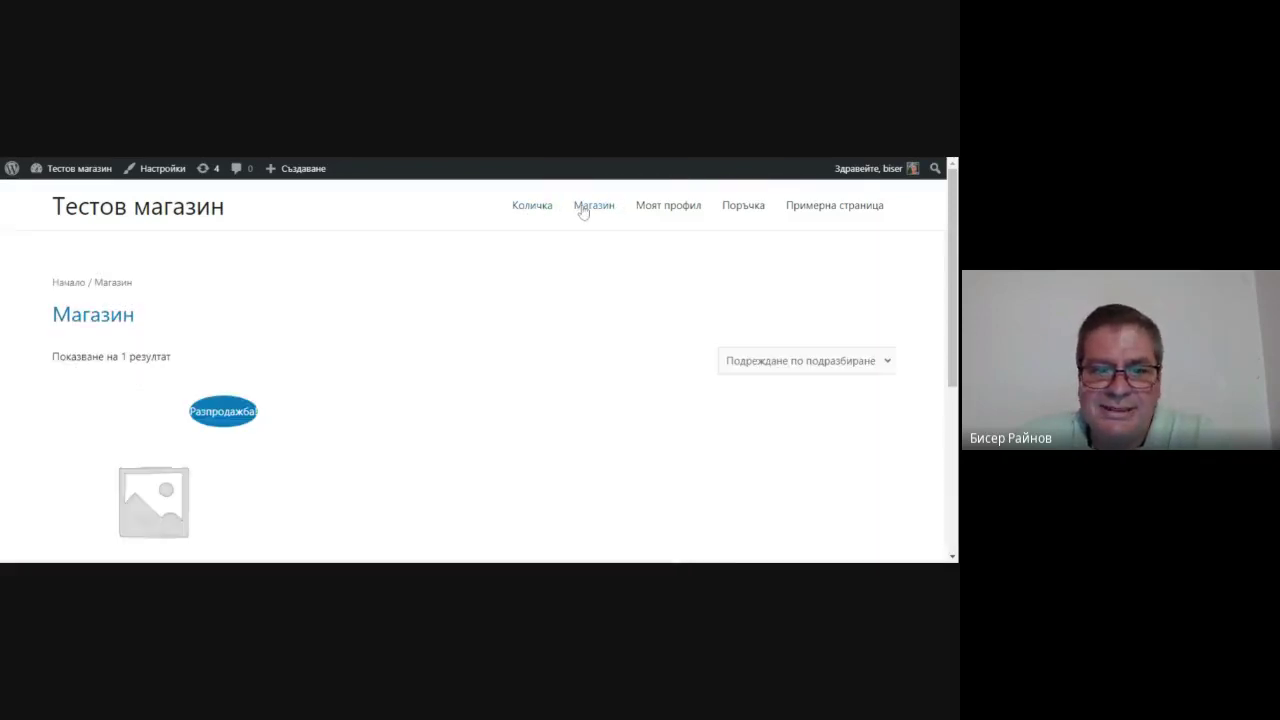
pyautogui.scroll(-3, 190, 443)
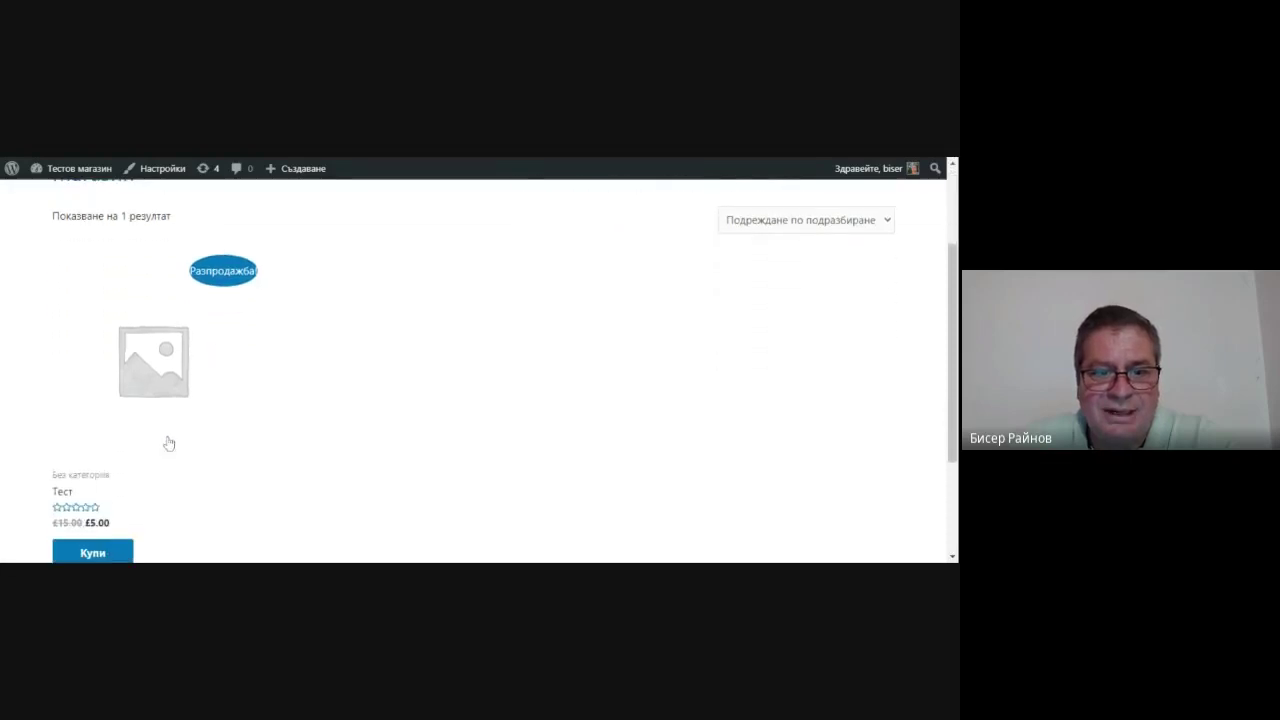
pyautogui.scroll(-3, 177, 469)
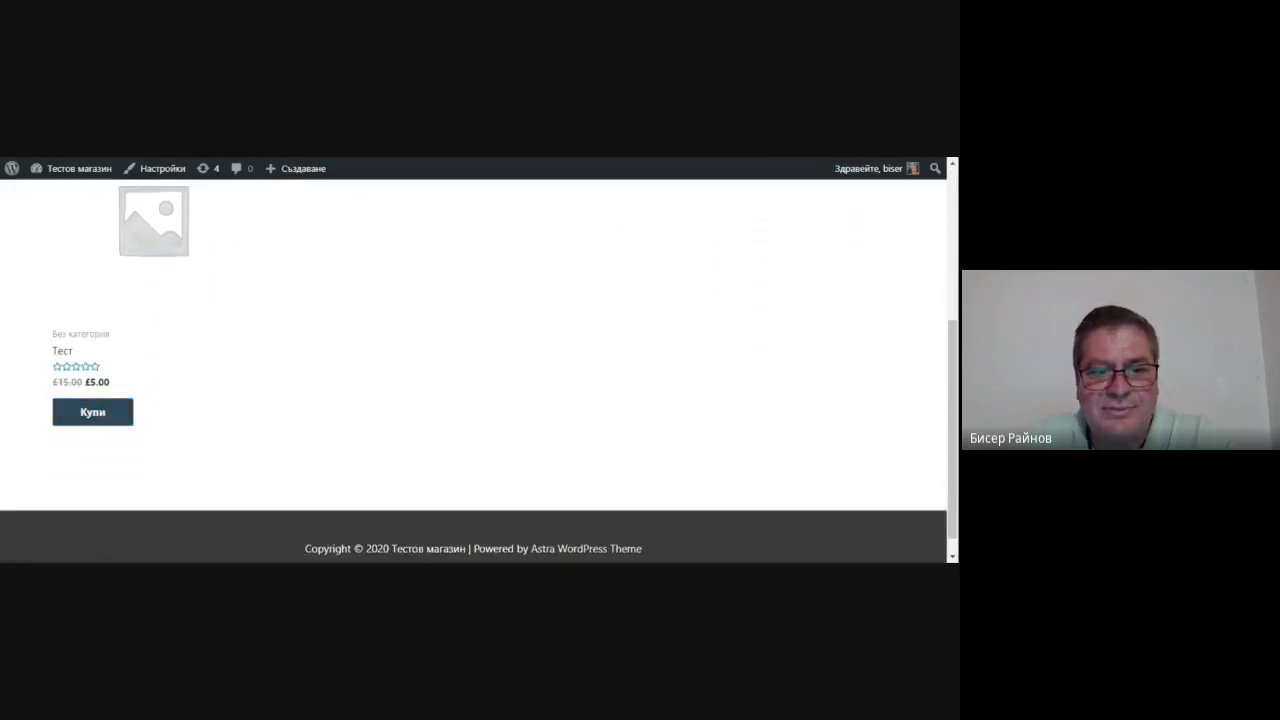
pyautogui.scroll(5, 105, 395)
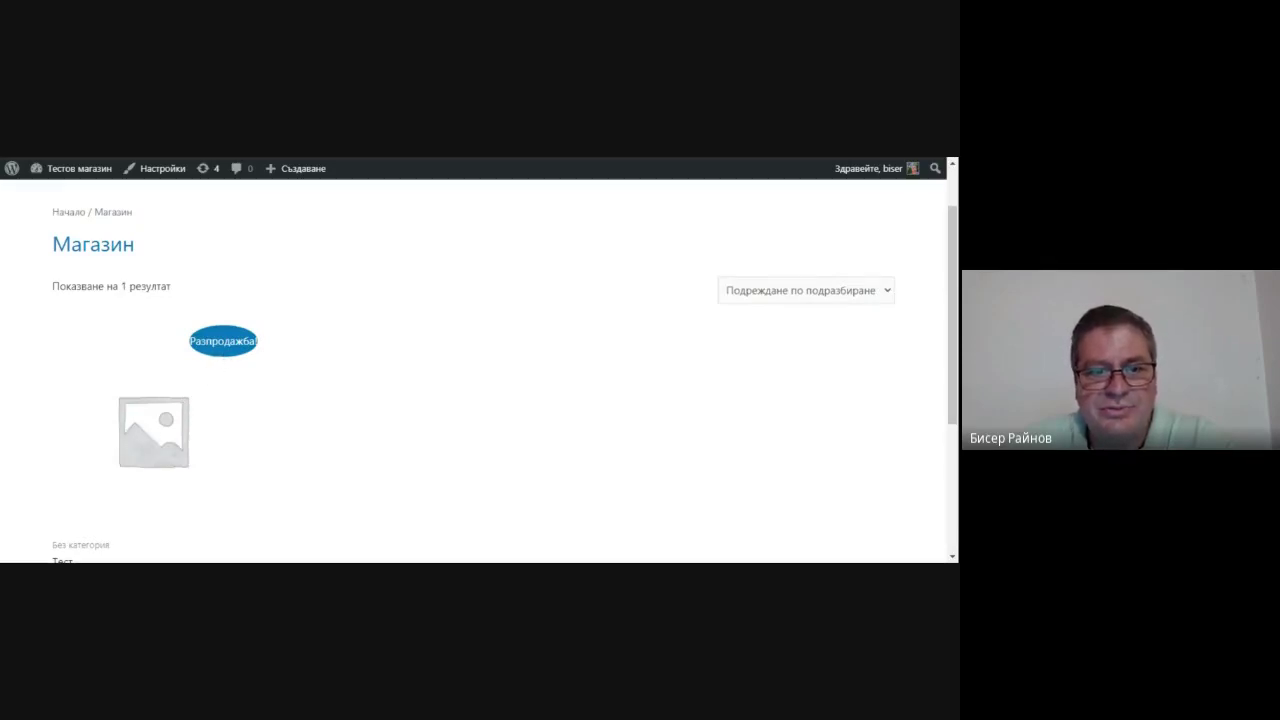
pyautogui.scroll(1, 125, 432)
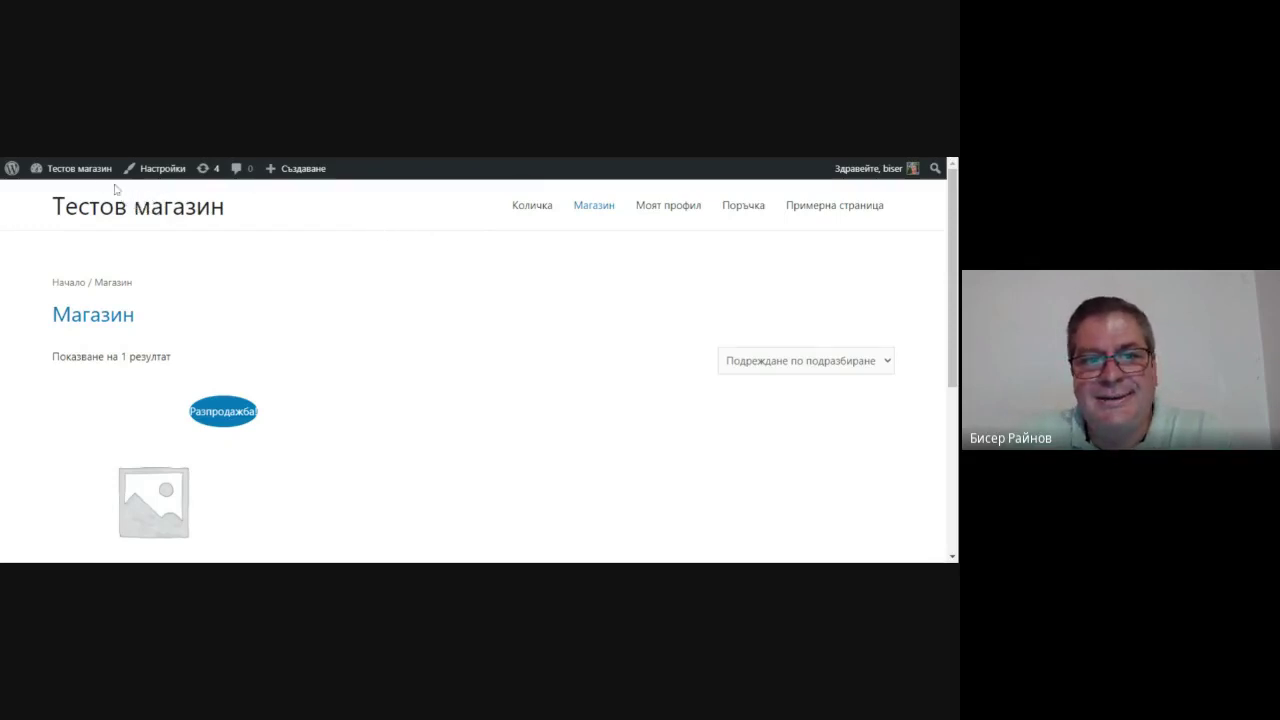
pyautogui.moveTo(90, 170)
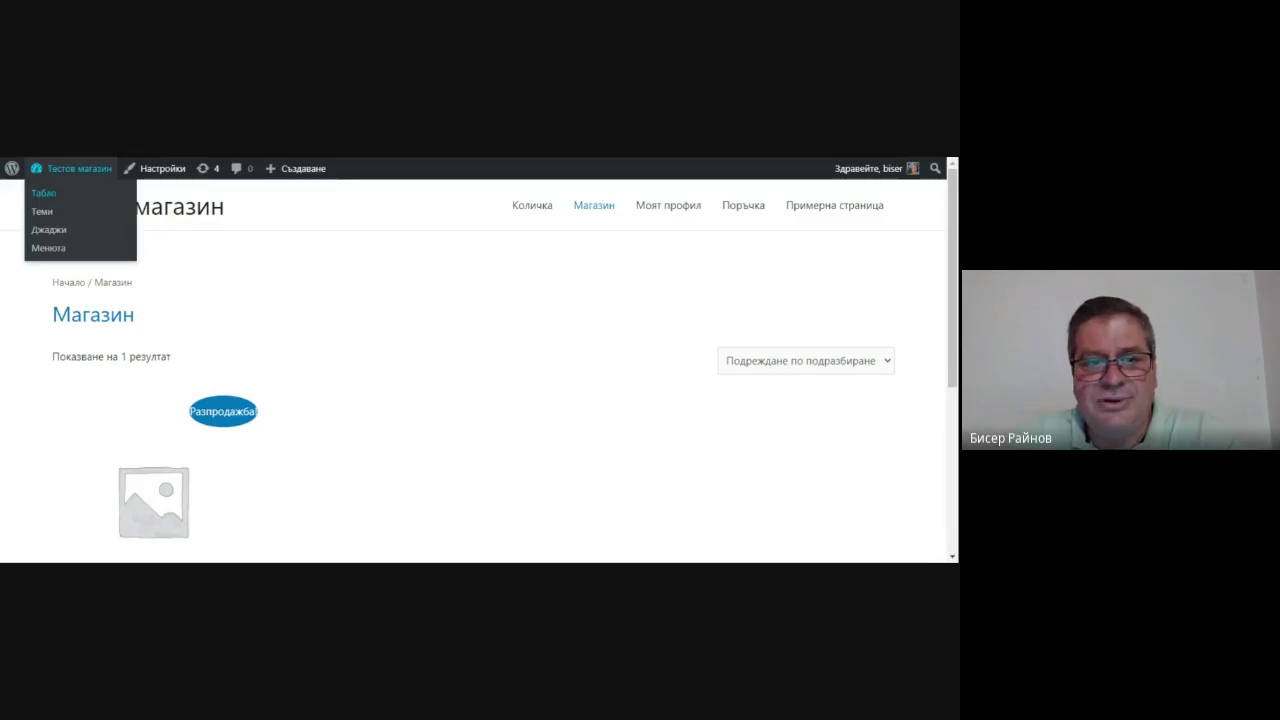
# Return to the dashboard, open Products > All Products, and open Тест for editing.
pyautogui.click(58, 196)
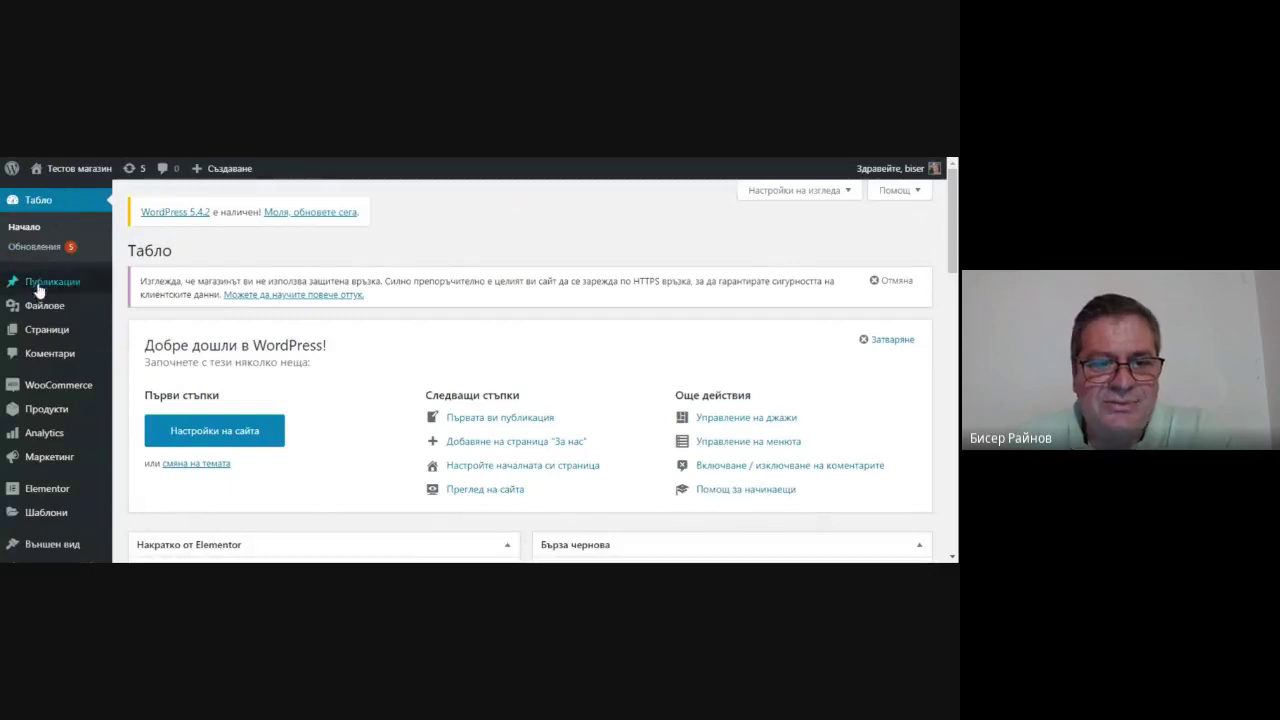
pyautogui.moveTo(38, 289)
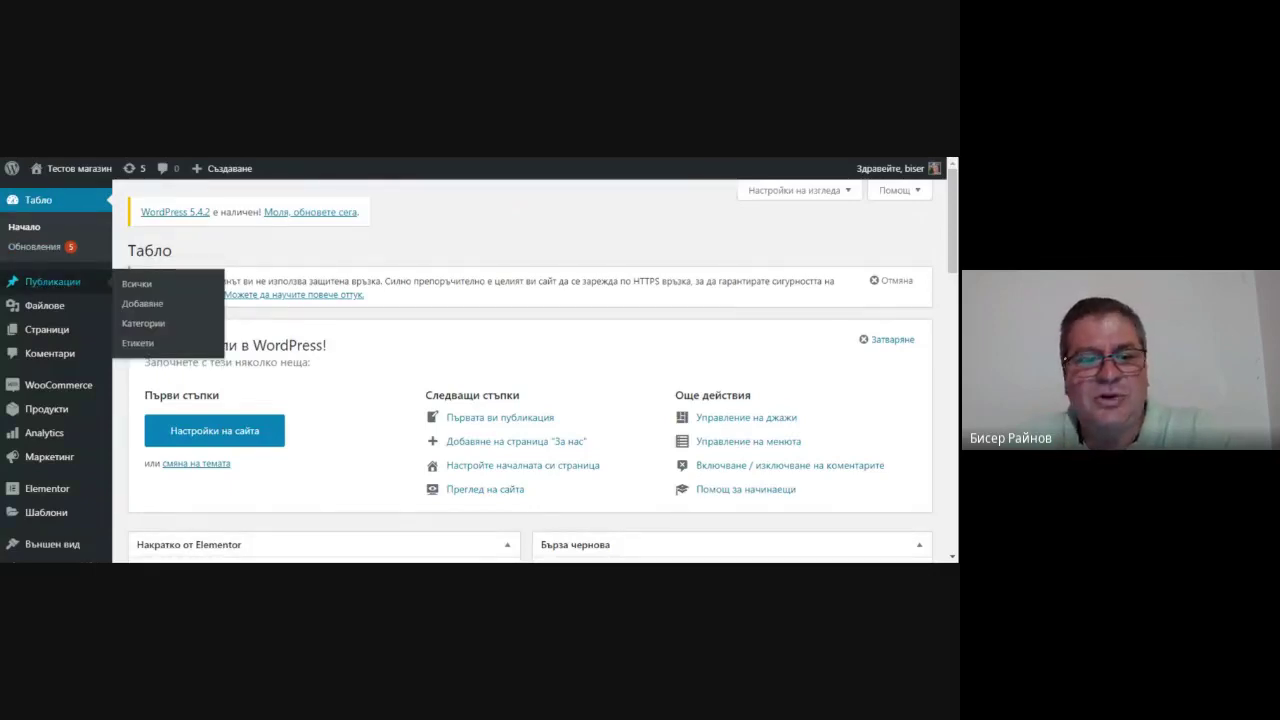
pyautogui.moveTo(4, 310)
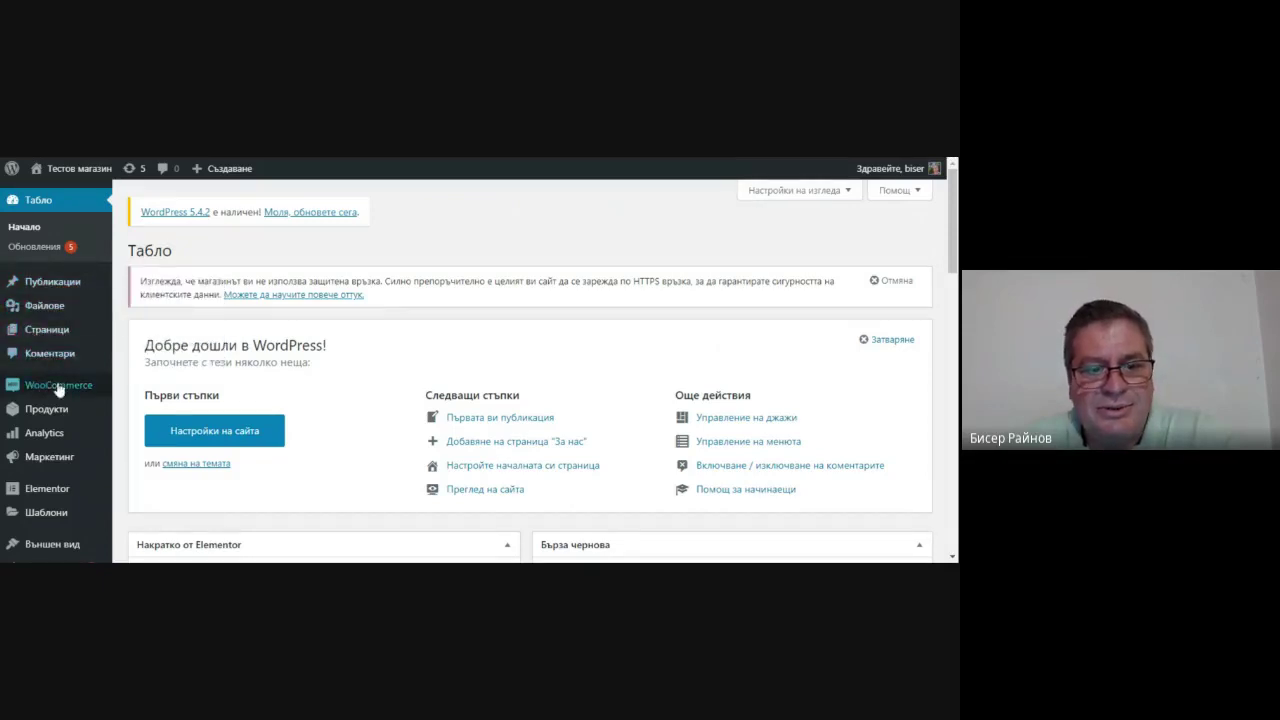
pyautogui.moveTo(55, 418)
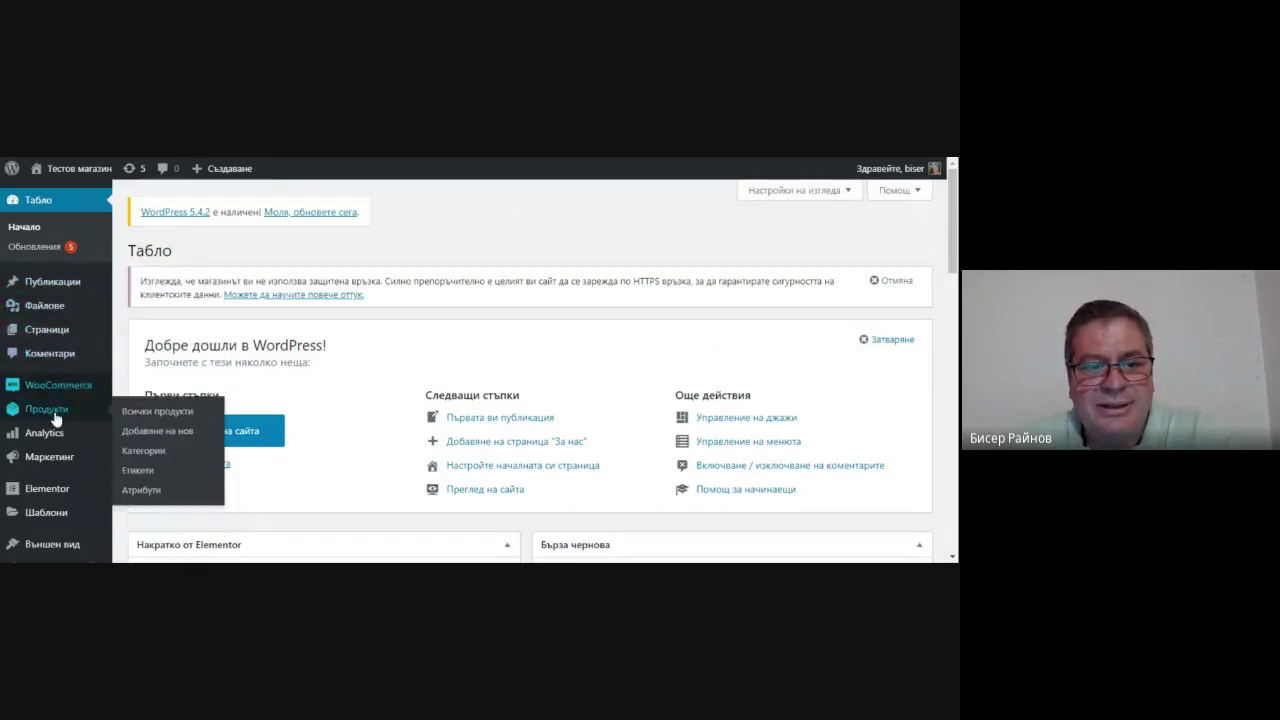
pyautogui.click(157, 413)
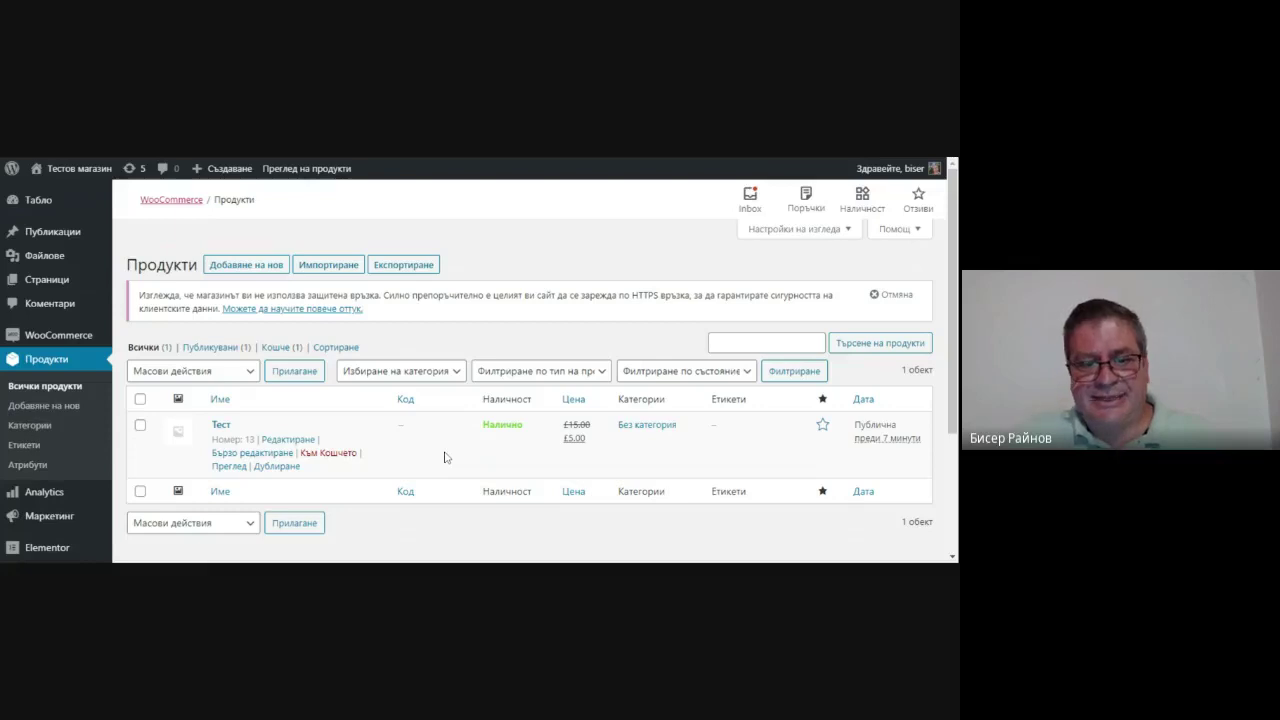
pyautogui.click(288, 442)
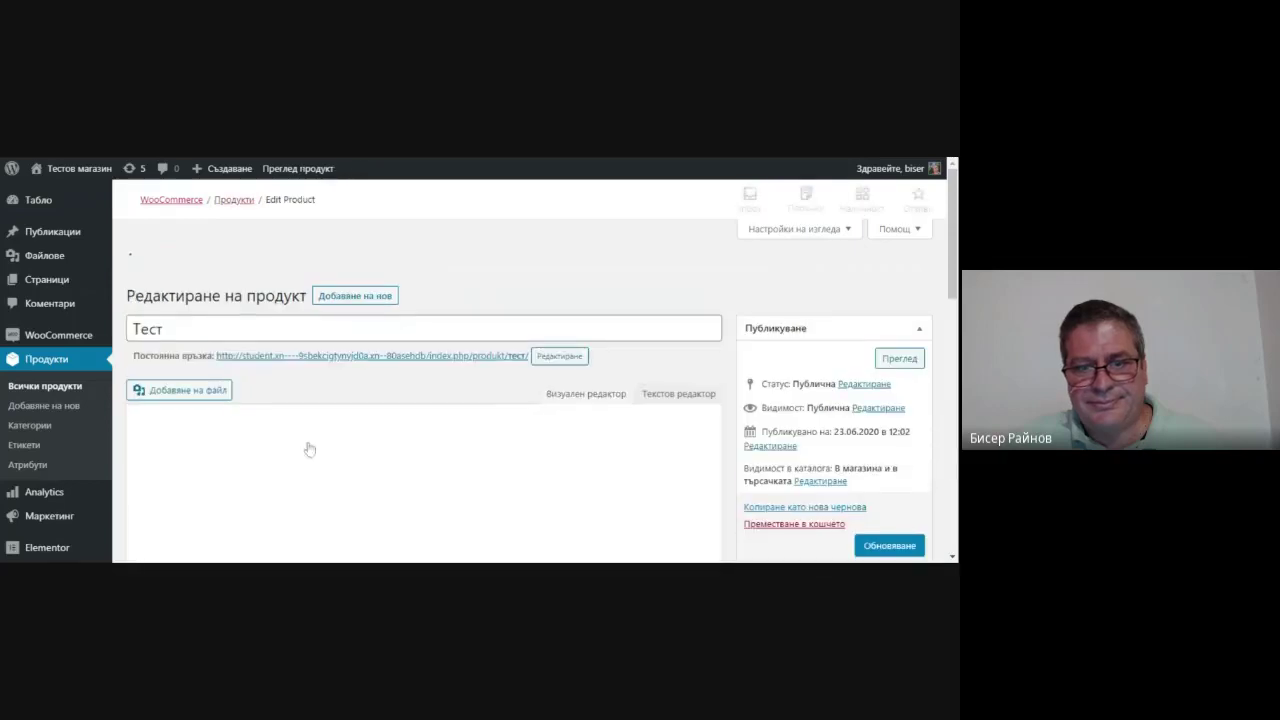
# Scroll through Тест's edit page to review regular price 15, sale price 5 and the short description.
pyautogui.scroll(-2, 345, 462)
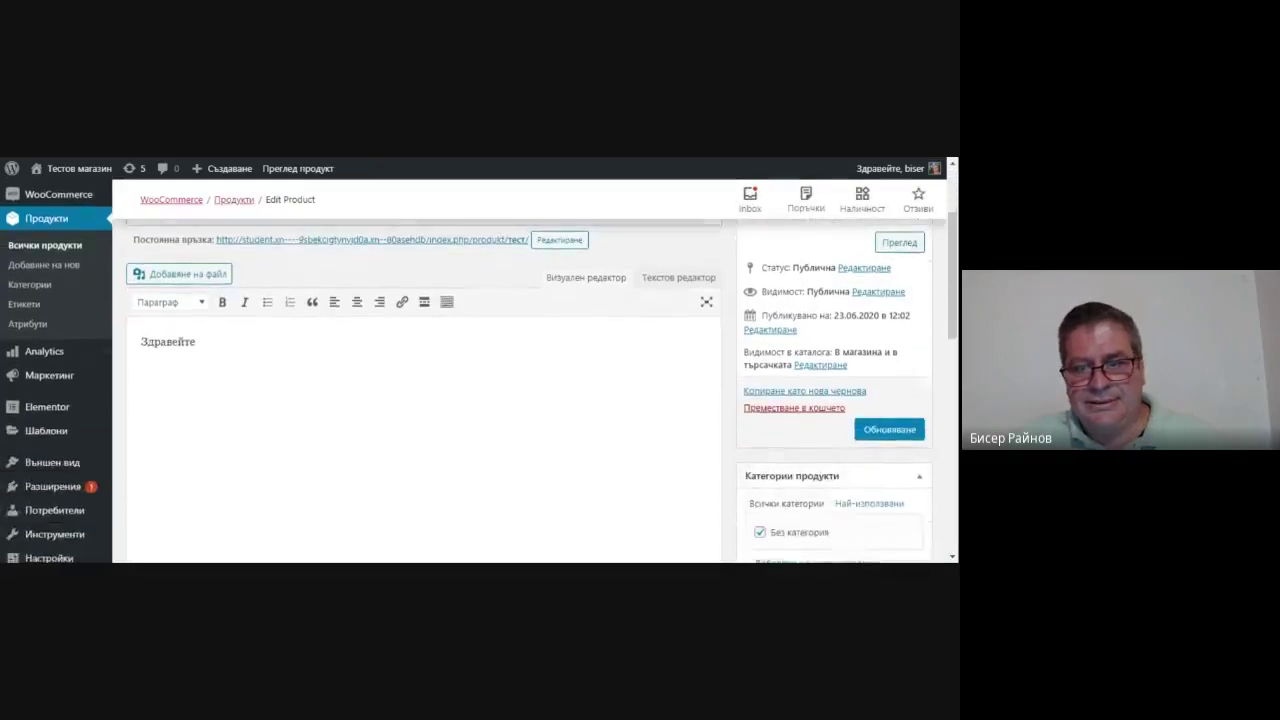
pyautogui.scroll(-1, 425, 400)
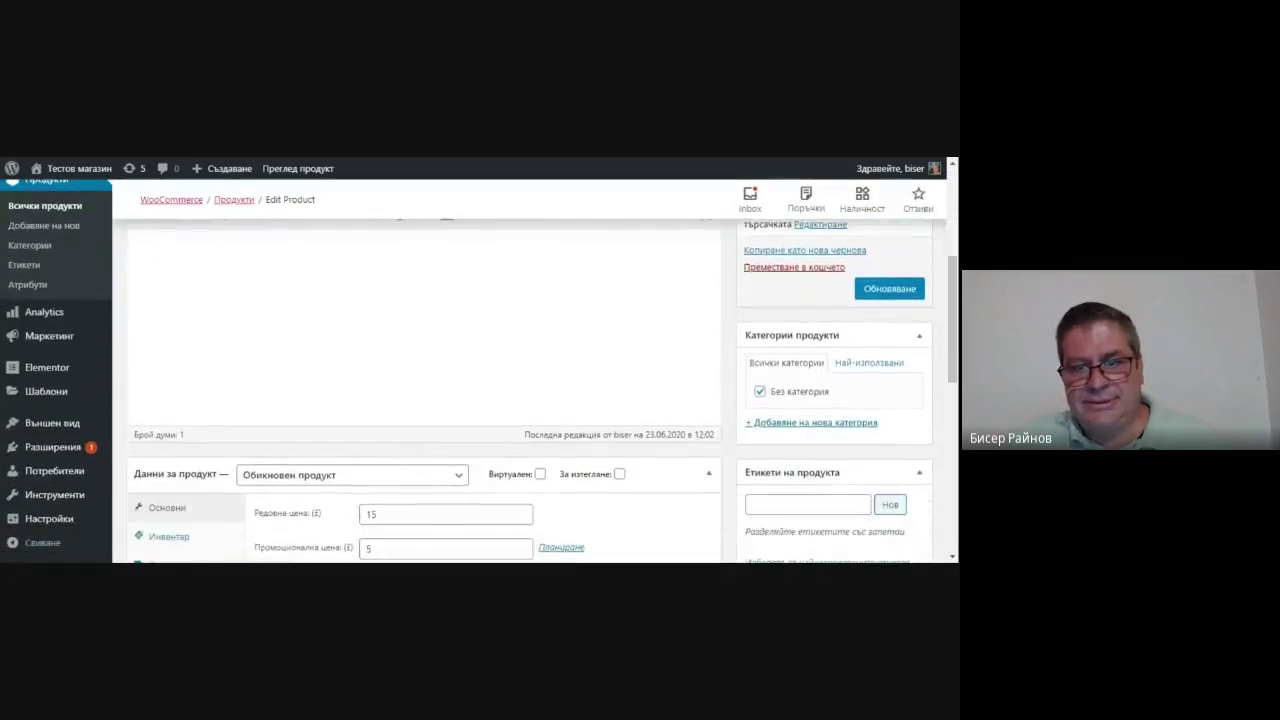
pyautogui.scroll(-2, 757, 484)
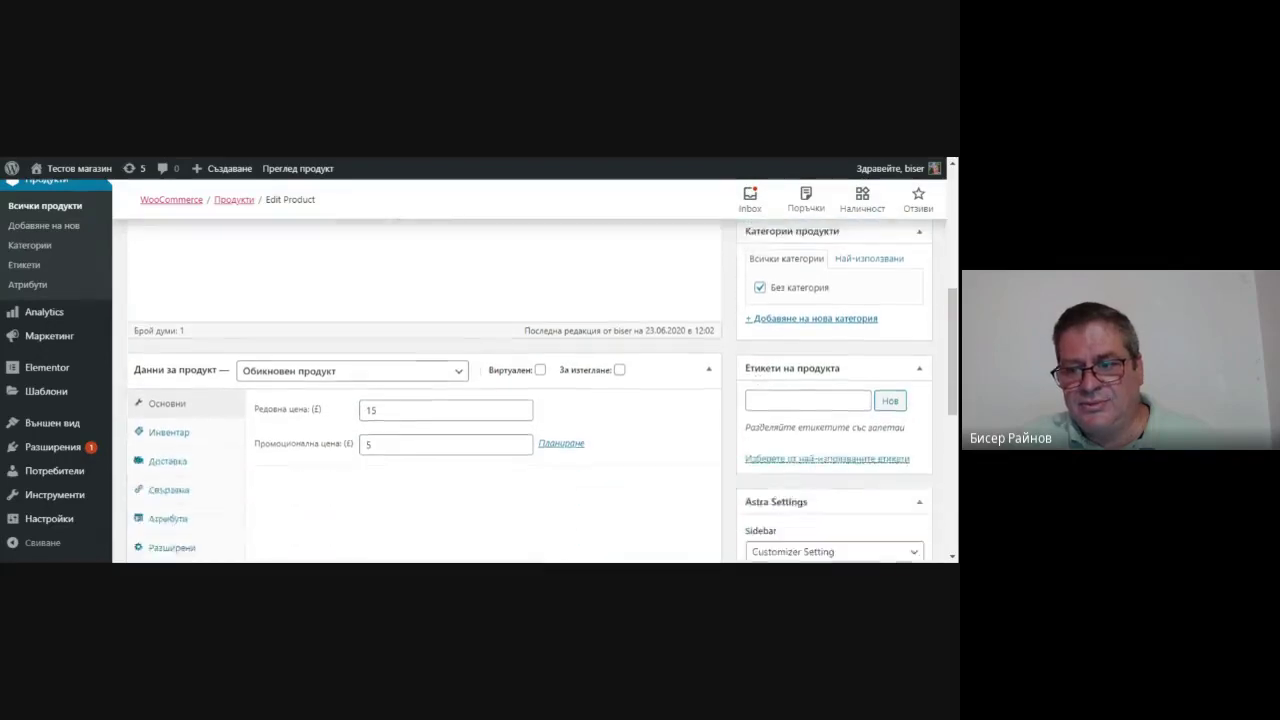
pyautogui.scroll(2, 748, 505)
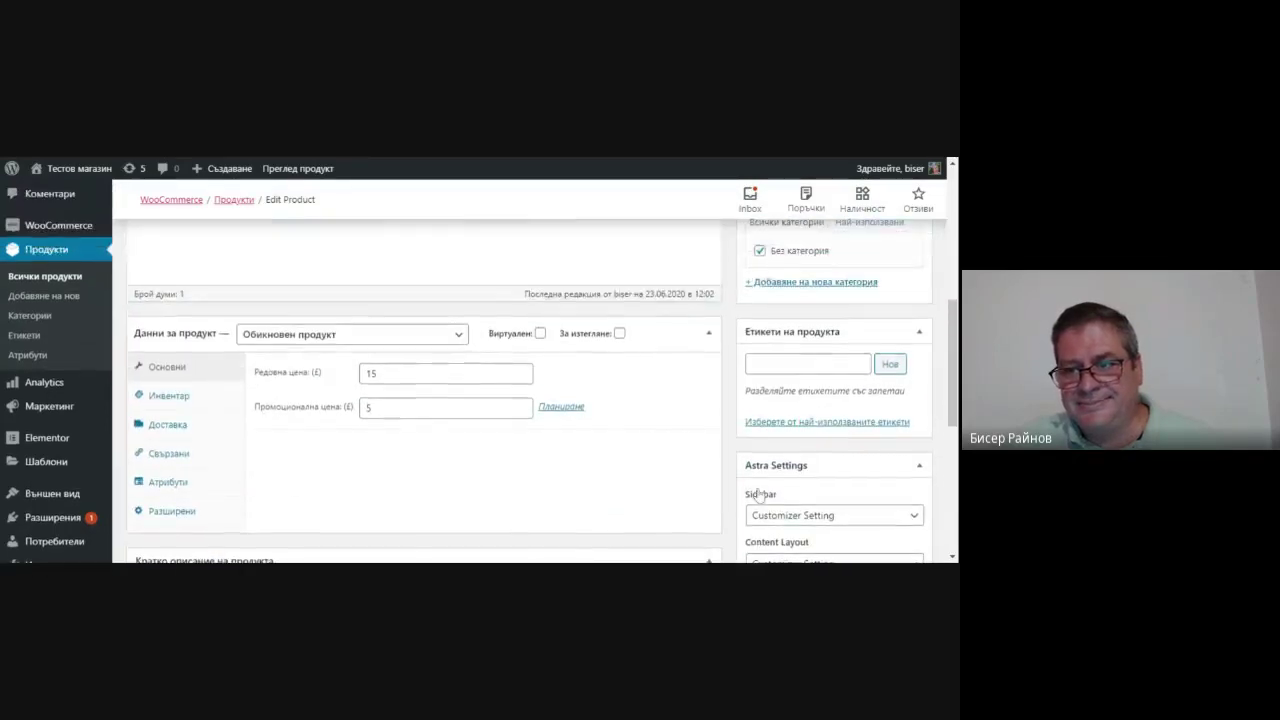
pyautogui.scroll(-3, 748, 505)
pyautogui.scroll(-2, 748, 505)
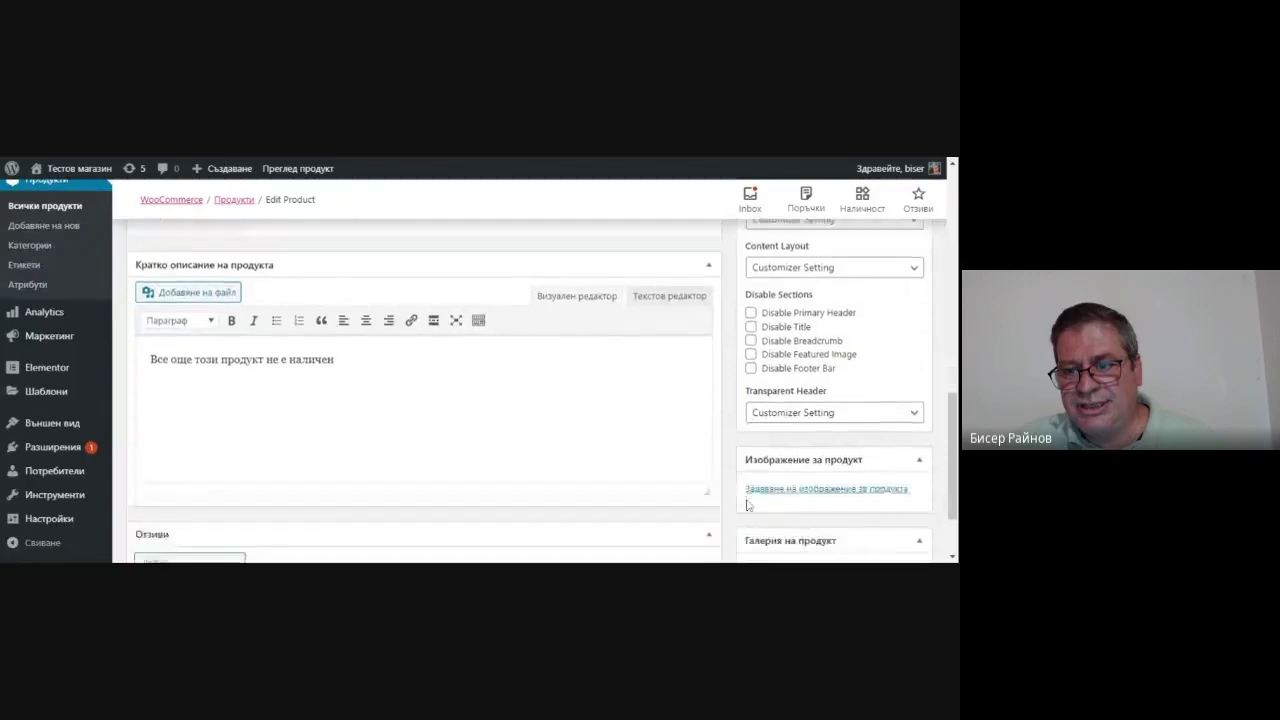
pyautogui.scroll(3, 748, 505)
pyautogui.scroll(3, 747, 505)
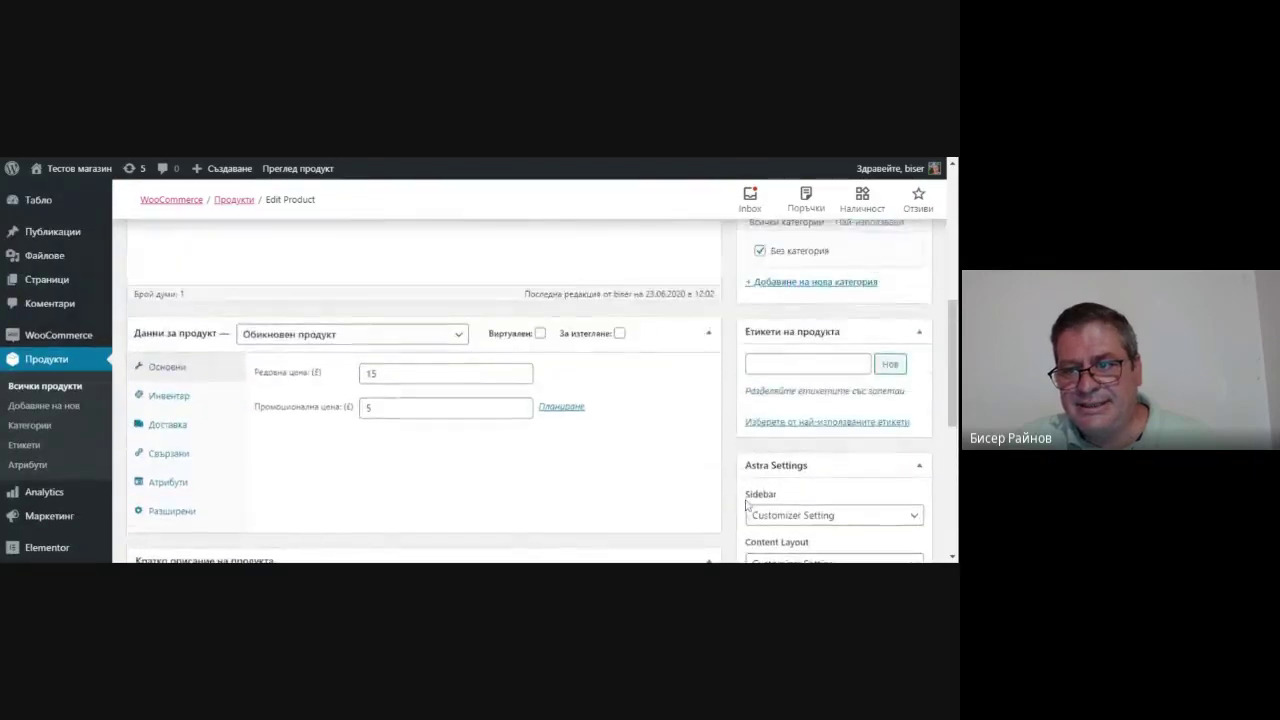
pyautogui.scroll(3, 747, 505)
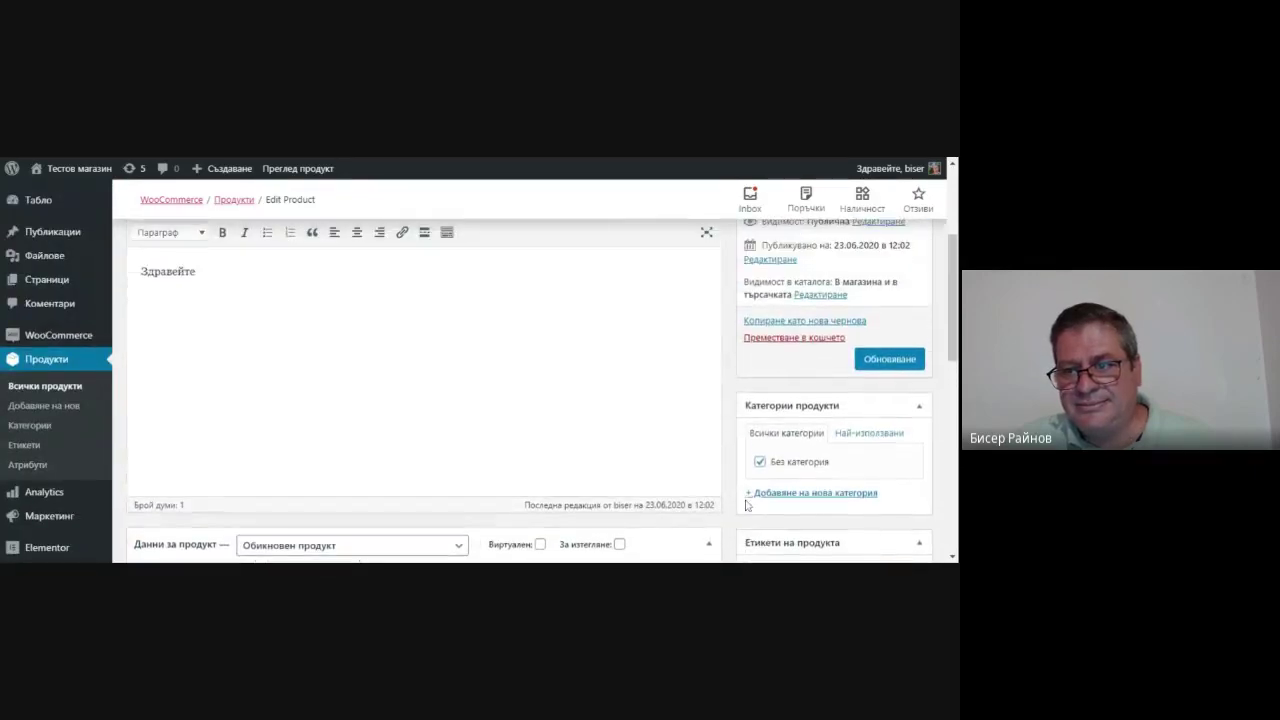
pyautogui.scroll(-1, 735, 515)
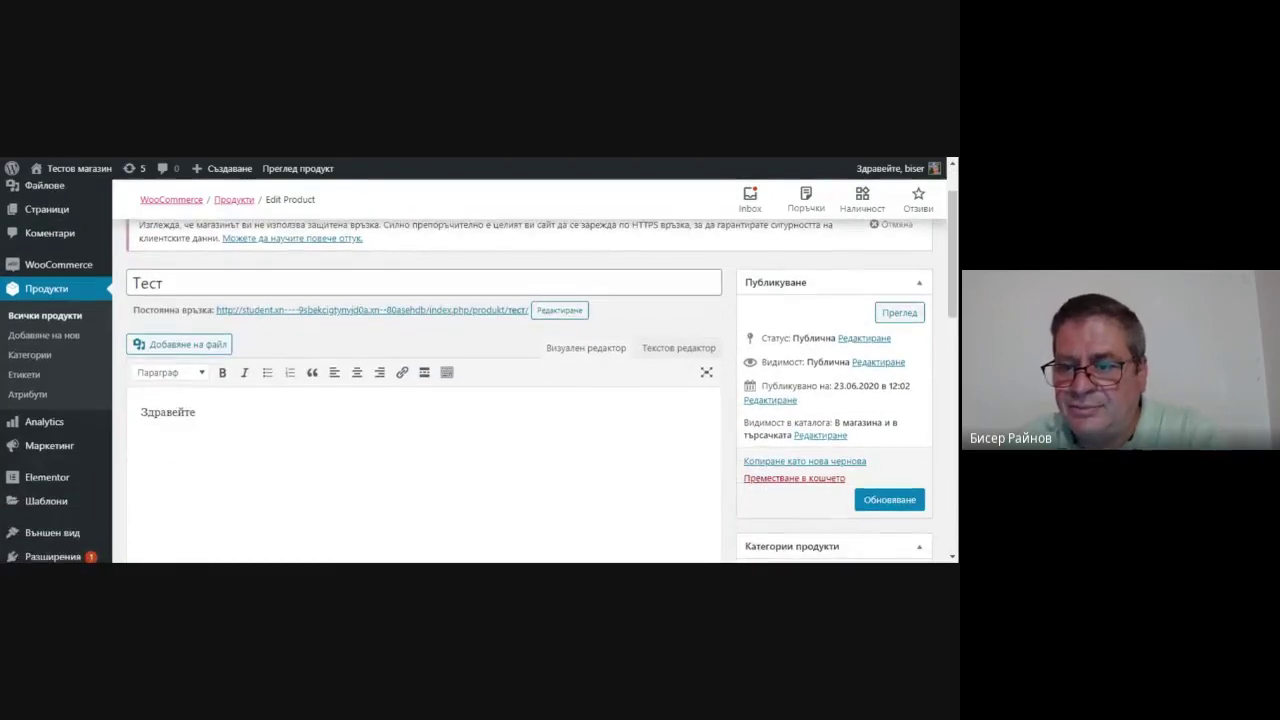
pyautogui.scroll(-2, 727, 508)
pyautogui.scroll(-1, 729, 495)
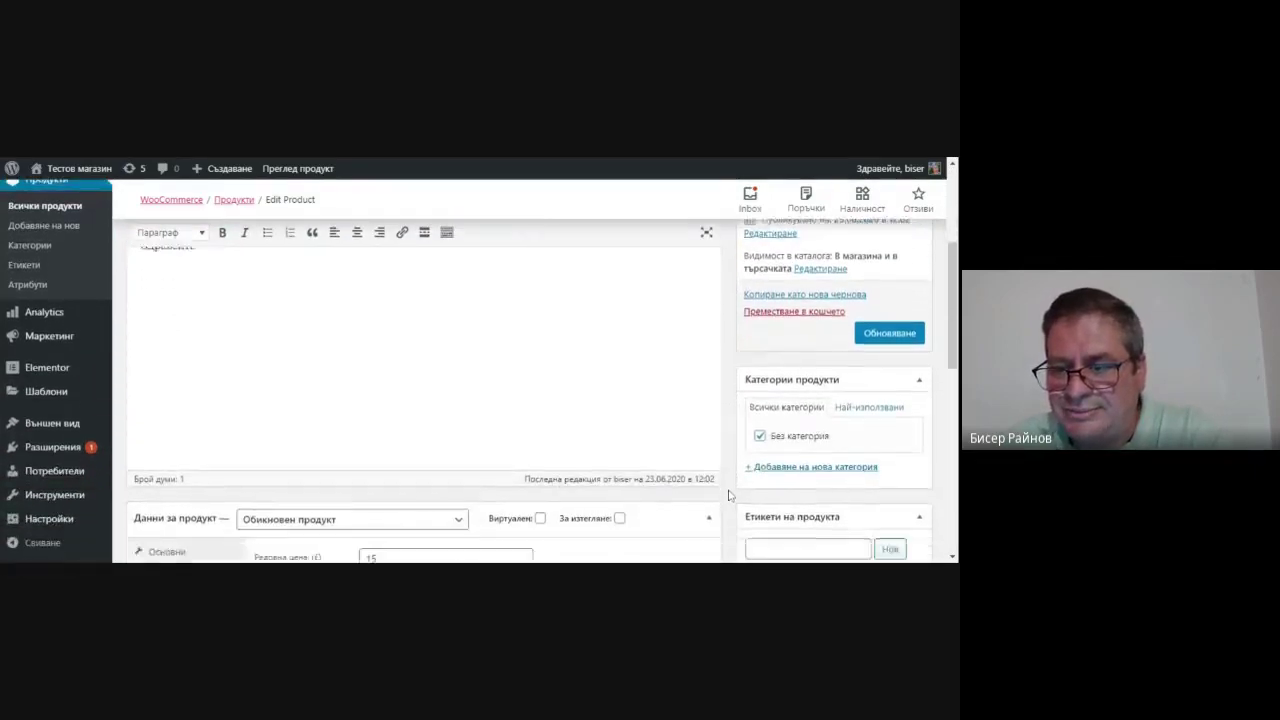
pyautogui.scroll(-2, 729, 491)
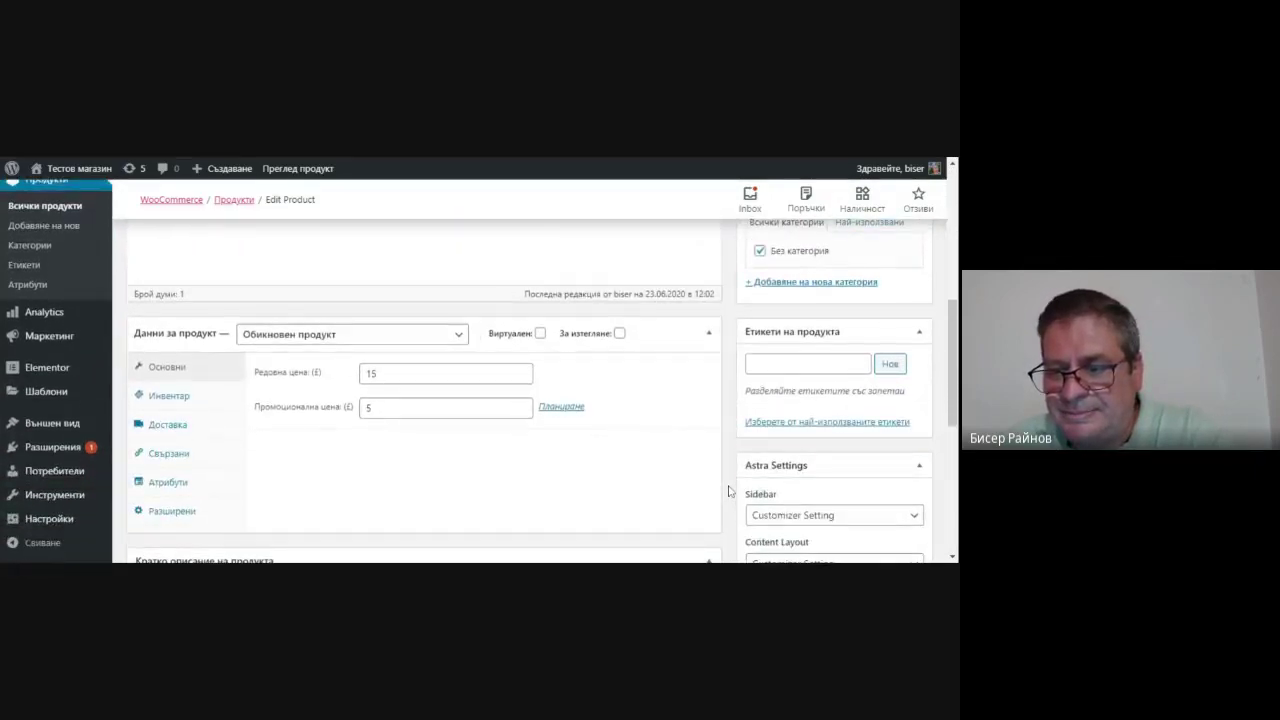
pyautogui.scroll(-3, 729, 491)
pyautogui.scroll(-2, 779, 448)
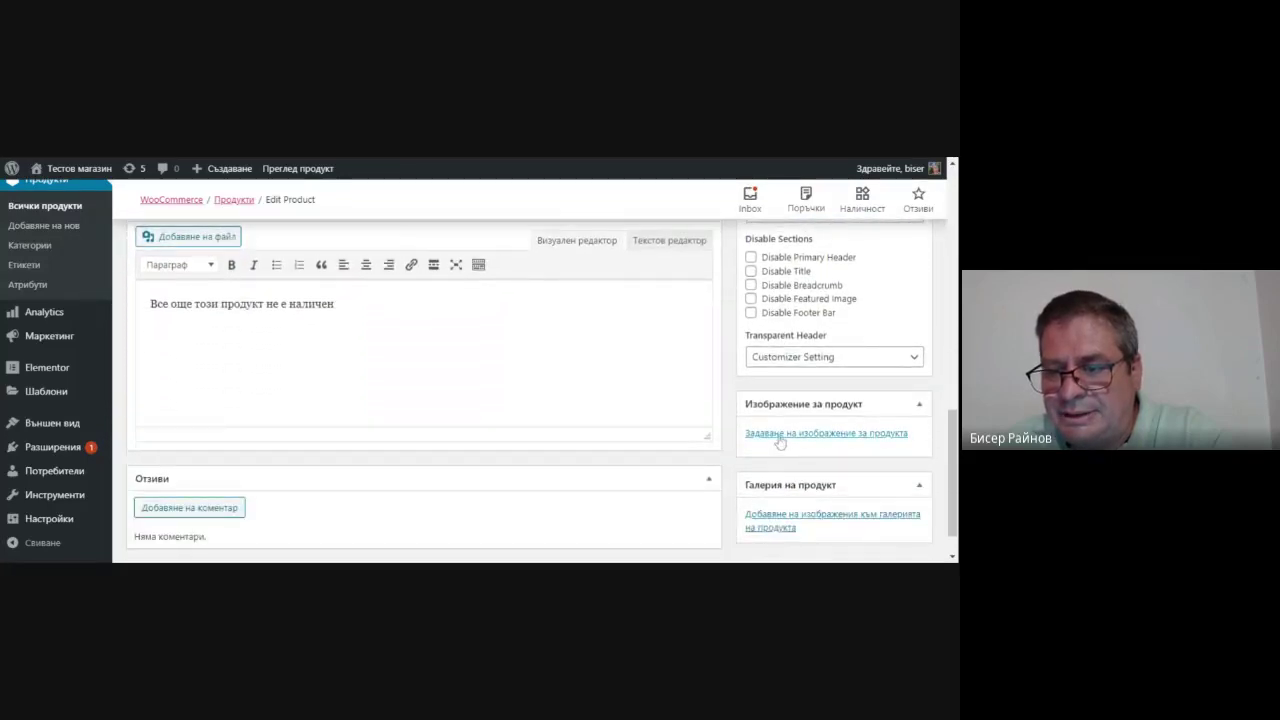
# Set the uploaded photo as Тест's product image, save the update, and view the storefront.
pyautogui.click(780, 436)
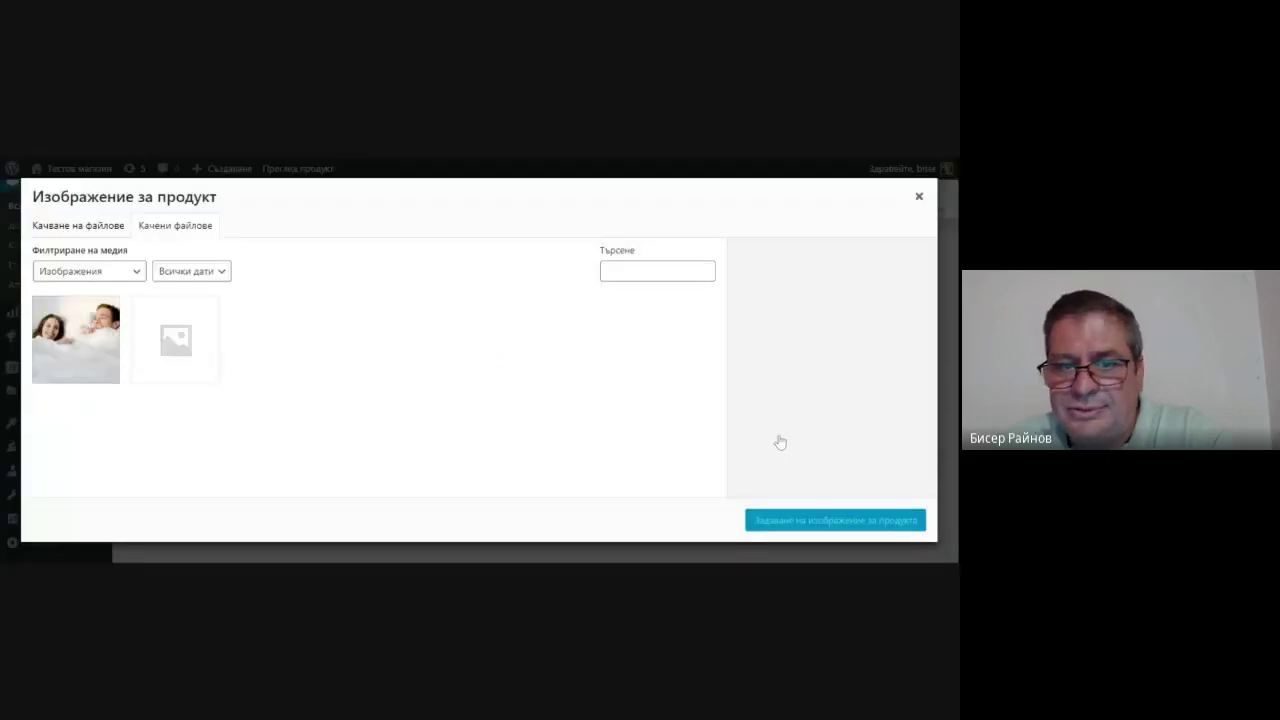
pyautogui.click(68, 341)
pyautogui.click(803, 520)
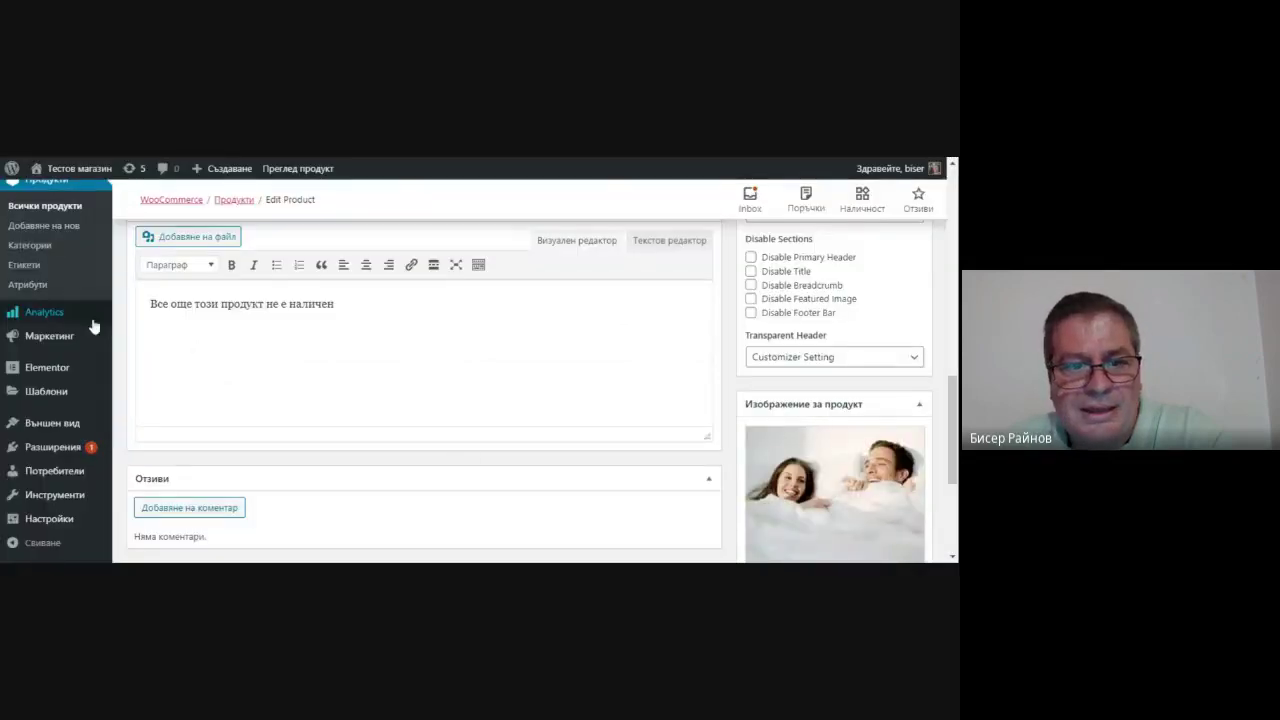
pyautogui.scroll(5, 90, 320)
pyautogui.click(893, 291)
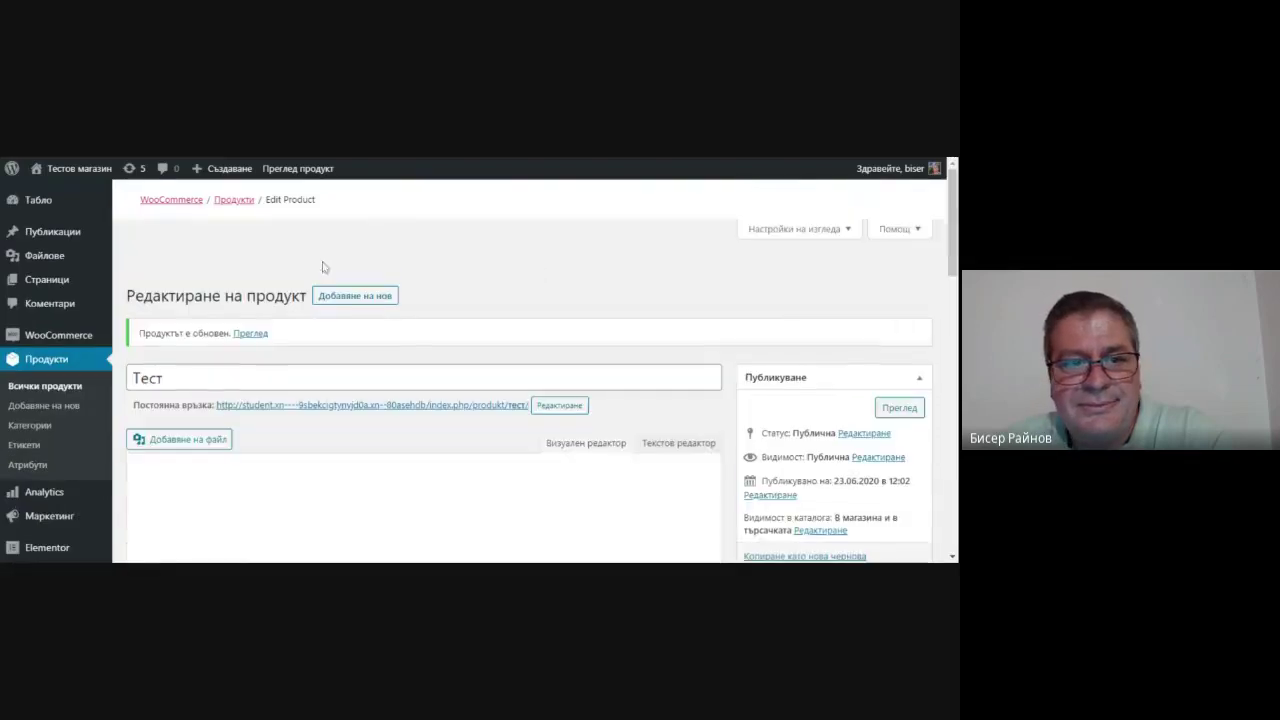
pyautogui.moveTo(77, 172)
pyautogui.click(60, 194)
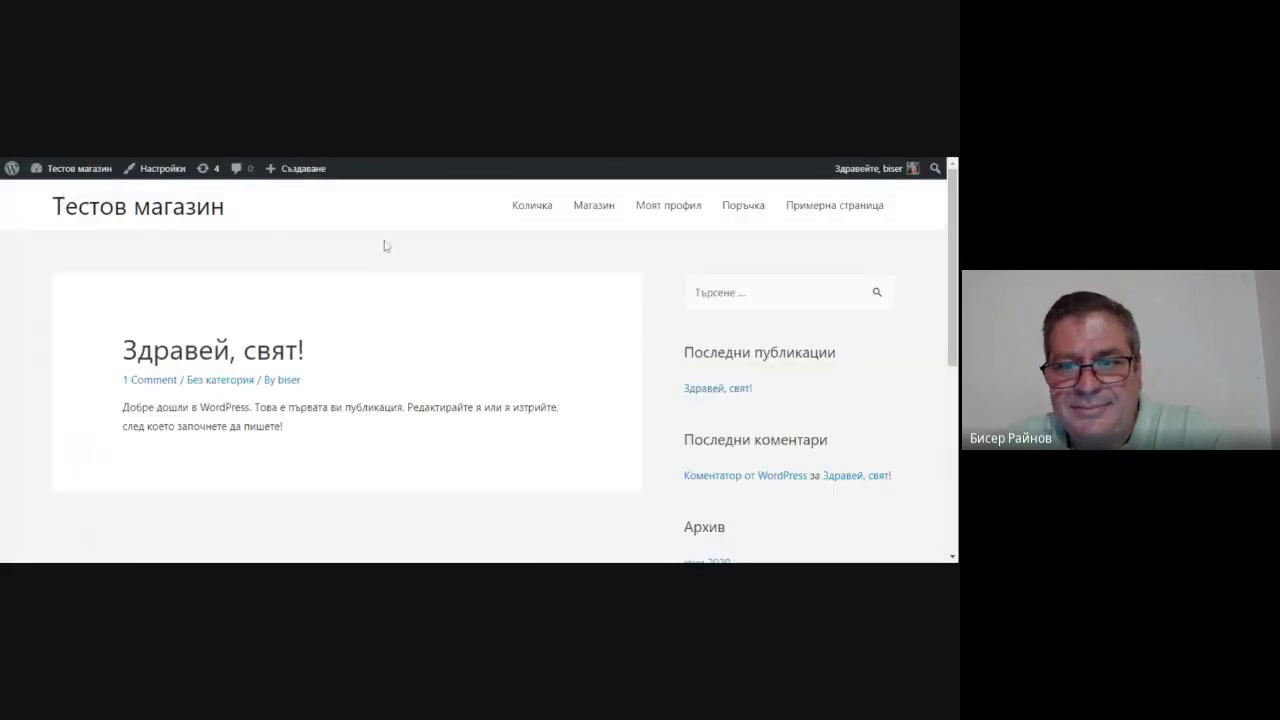
# Add the Тест product (£5.00) to the cart from the Магазин shop page.
pyautogui.click(585, 213)
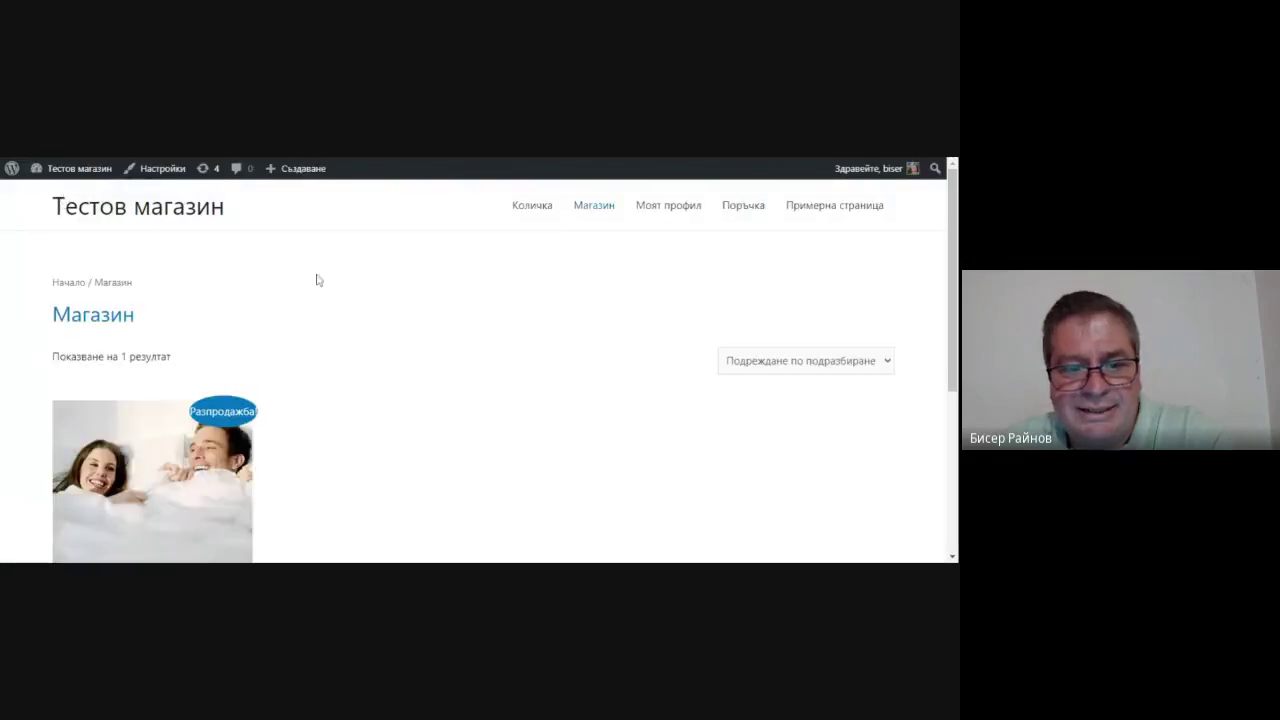
pyautogui.scroll(-3, 268, 400)
pyautogui.scroll(-2, 183, 384)
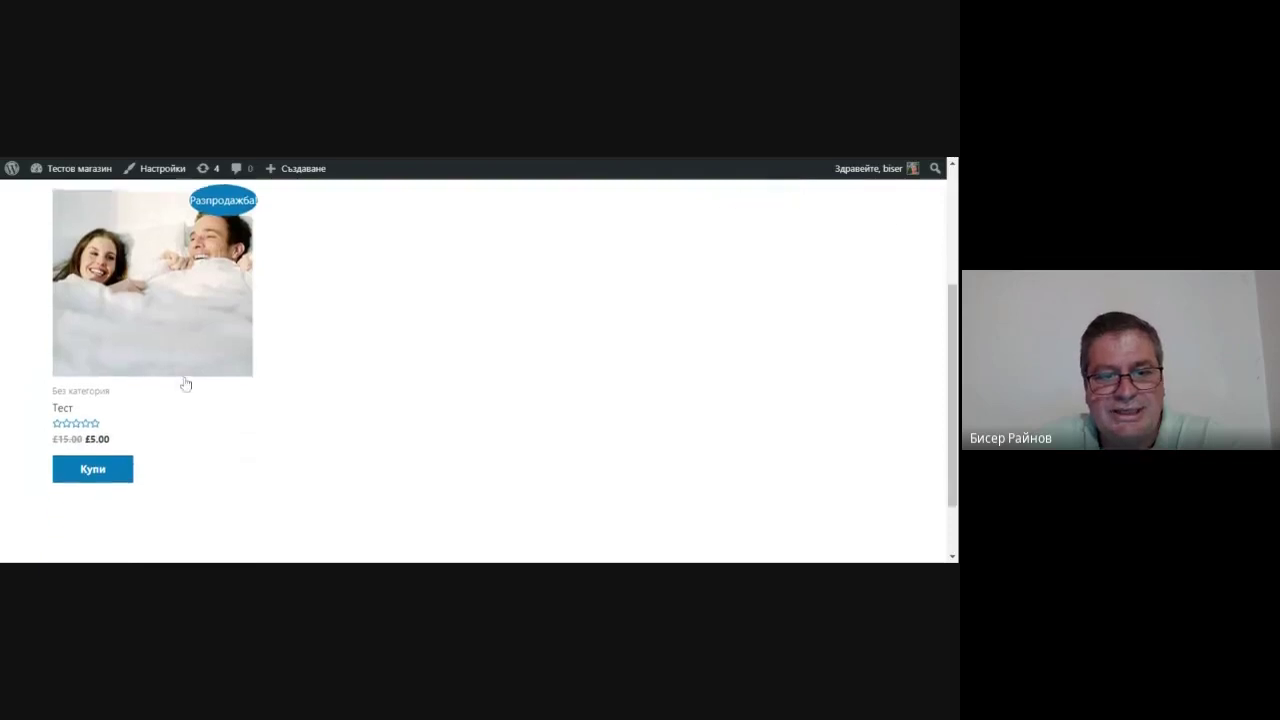
pyautogui.scroll(1, 196, 383)
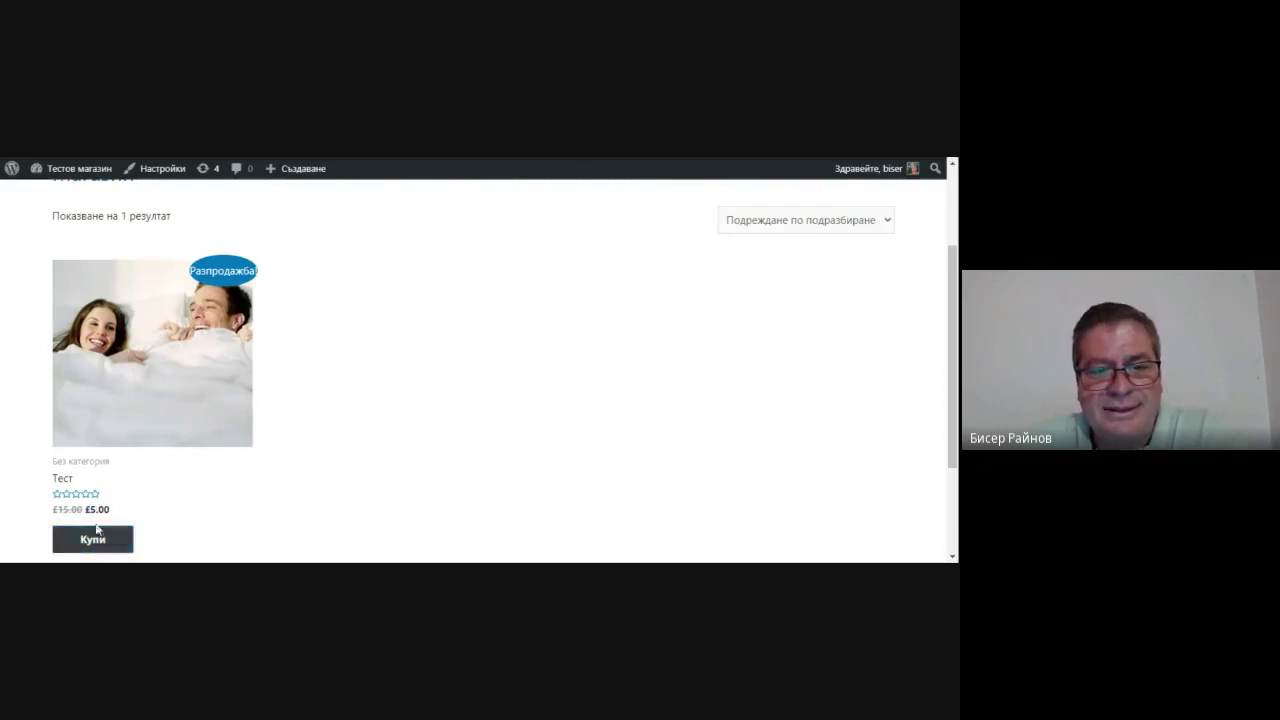
pyautogui.scroll(-1, 135, 493)
pyautogui.click(102, 480)
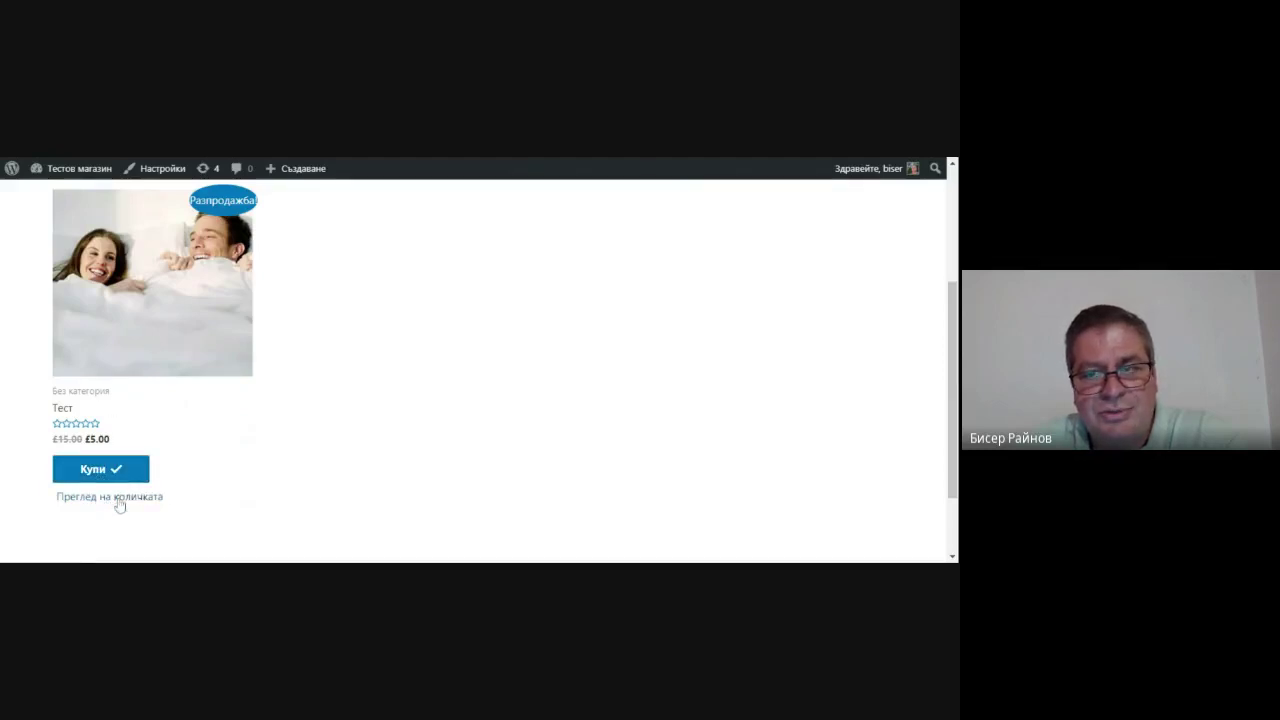
# Go from the cart to the Поръчка checkout page showing Тест × 1 at £5.00.
pyautogui.click(119, 497)
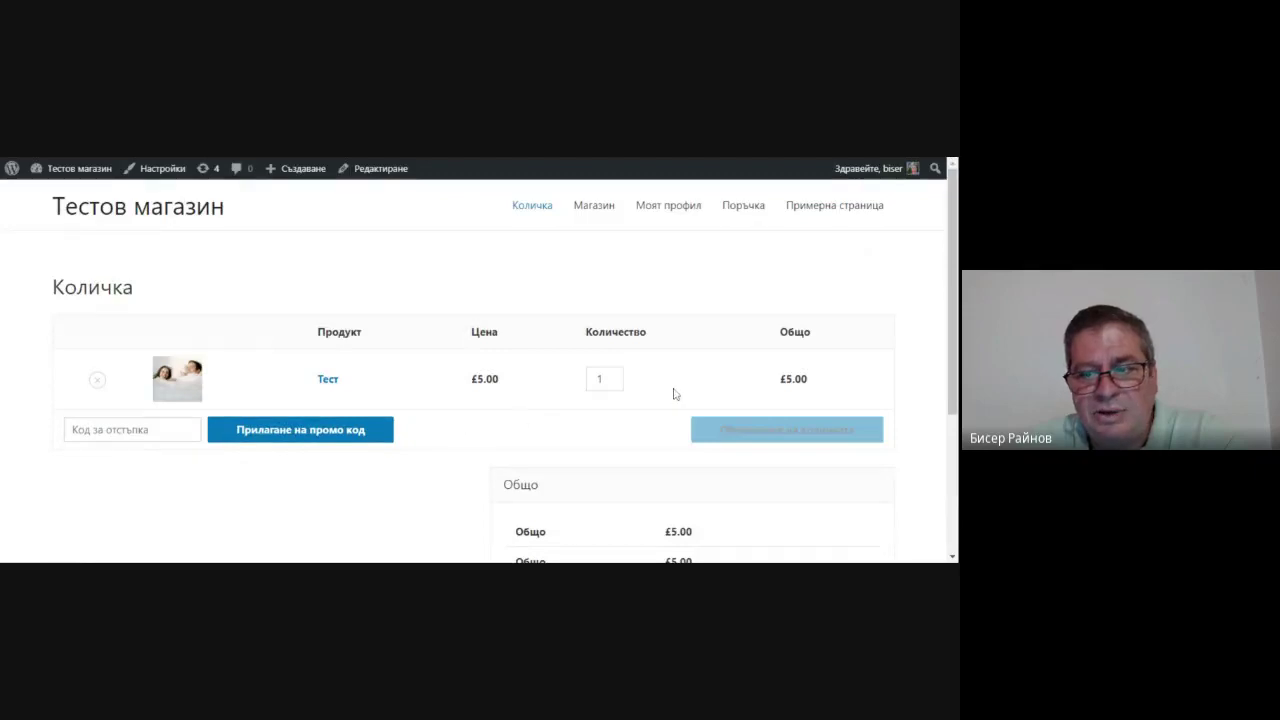
pyautogui.scroll(-3, 675, 395)
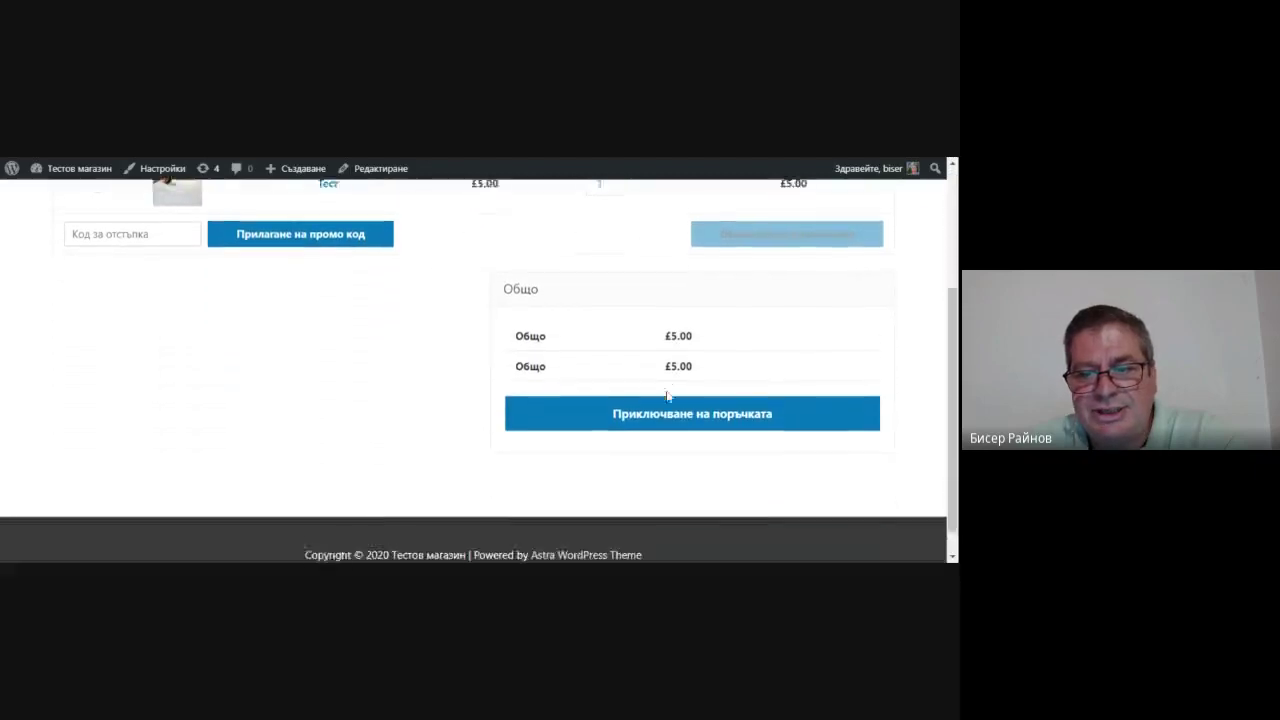
pyautogui.click(660, 400)
pyautogui.scroll(-3, 443, 400)
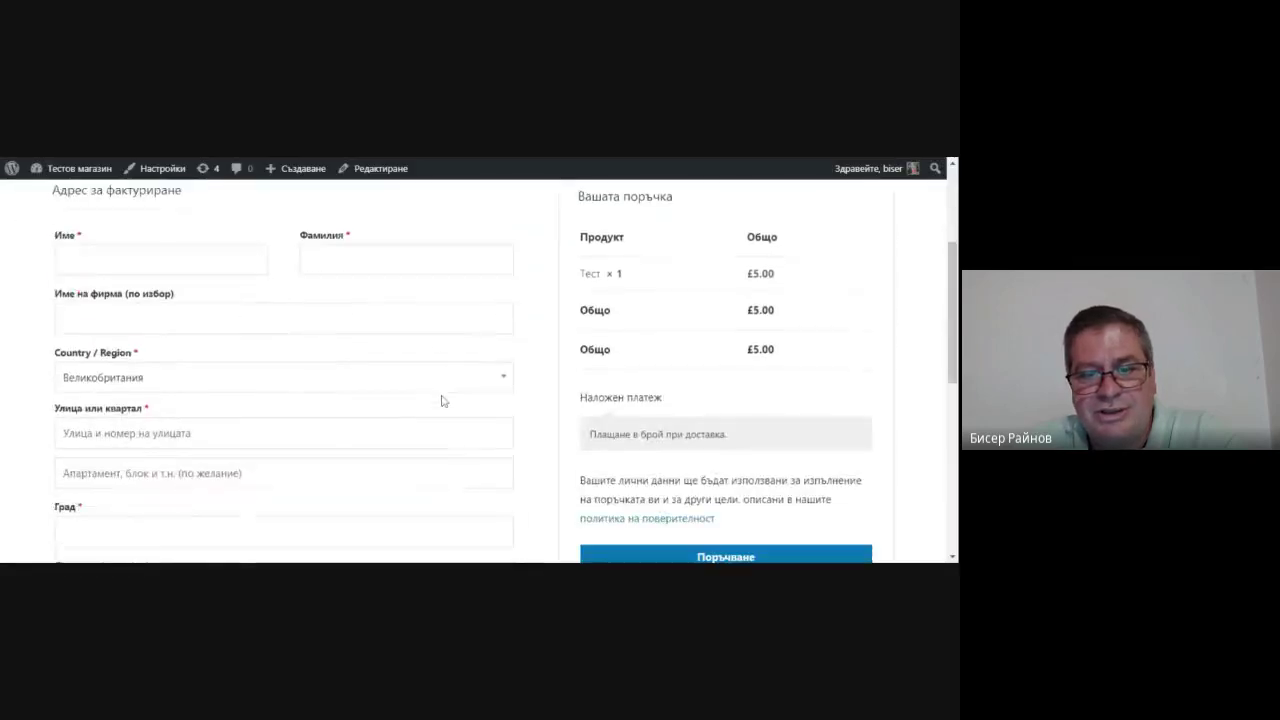
pyautogui.scroll(-5, 443, 400)
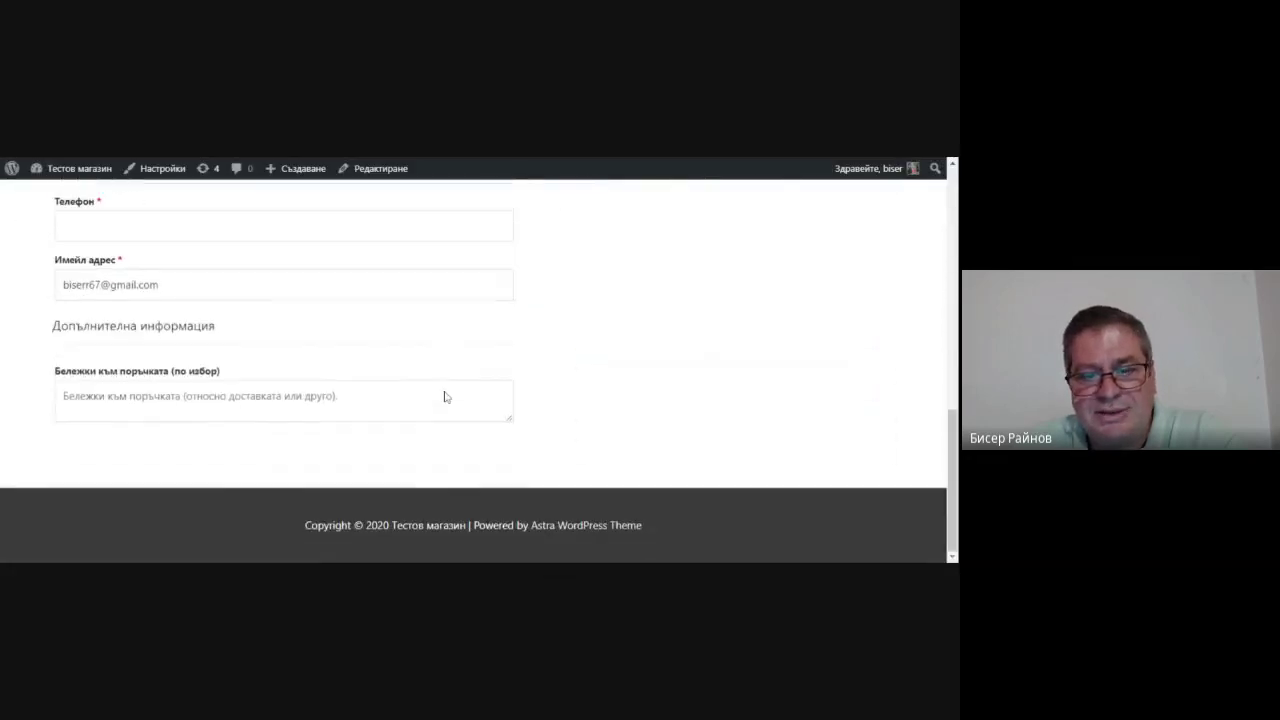
pyautogui.scroll(4, 445, 397)
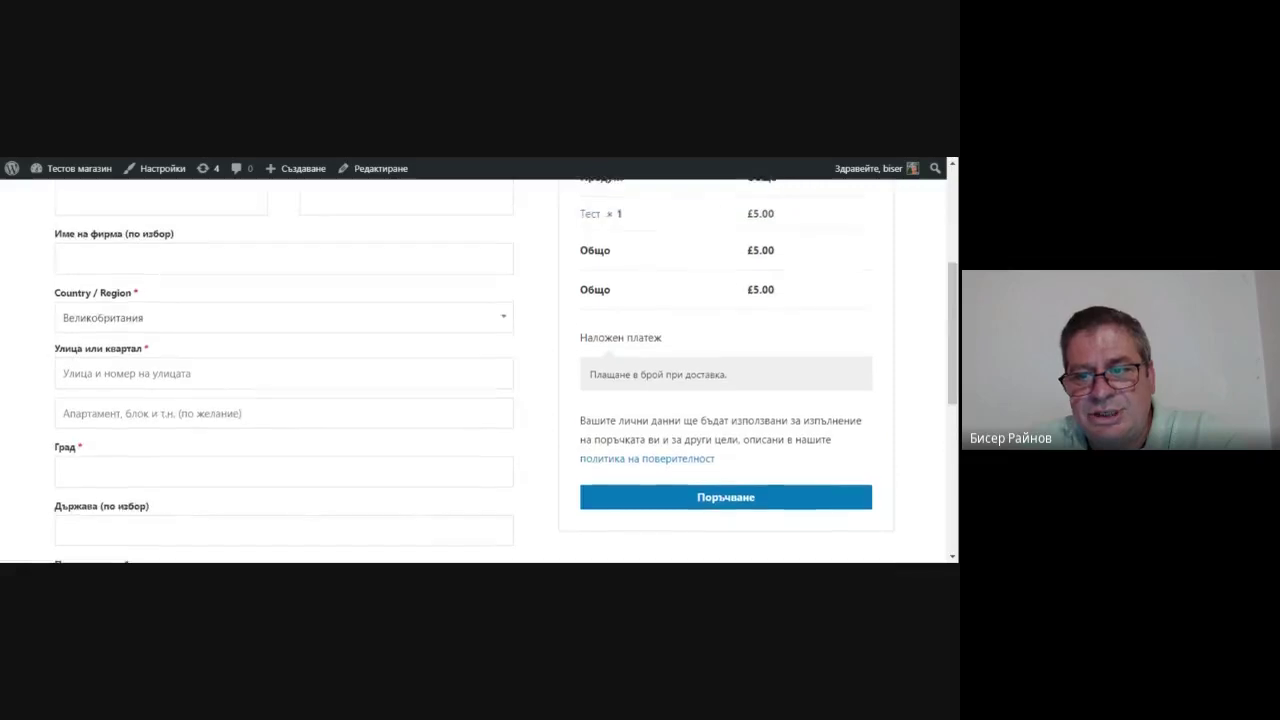
pyautogui.scroll(-2, 740, 357)
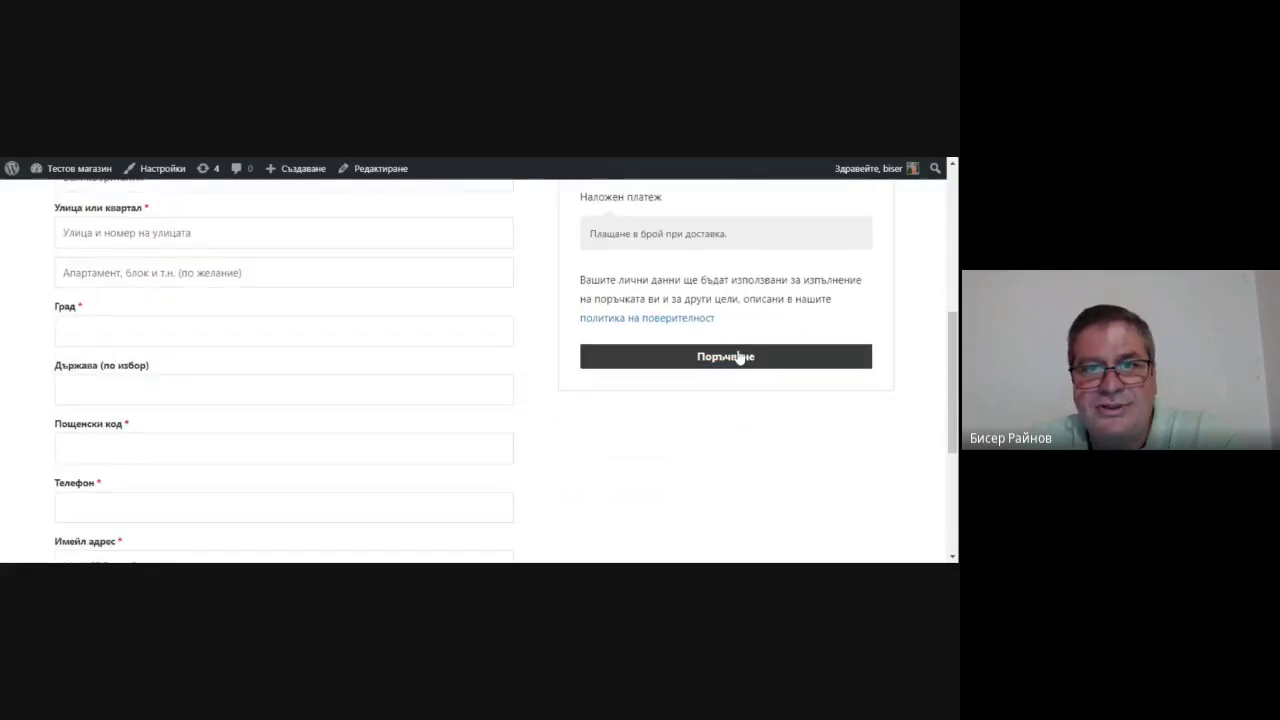
pyautogui.scroll(5, 740, 357)
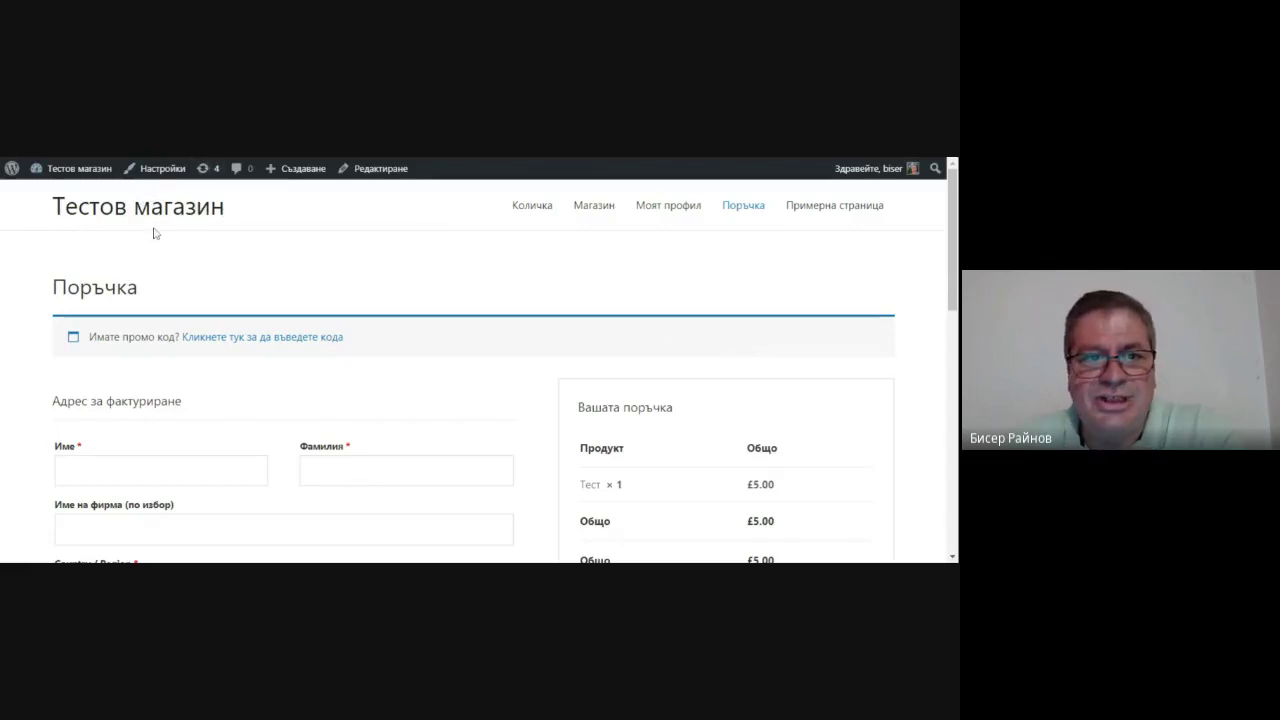
# Return to the admin Dashboard (Табло) from the site name menu in the admin bar.
pyautogui.moveTo(72, 168)
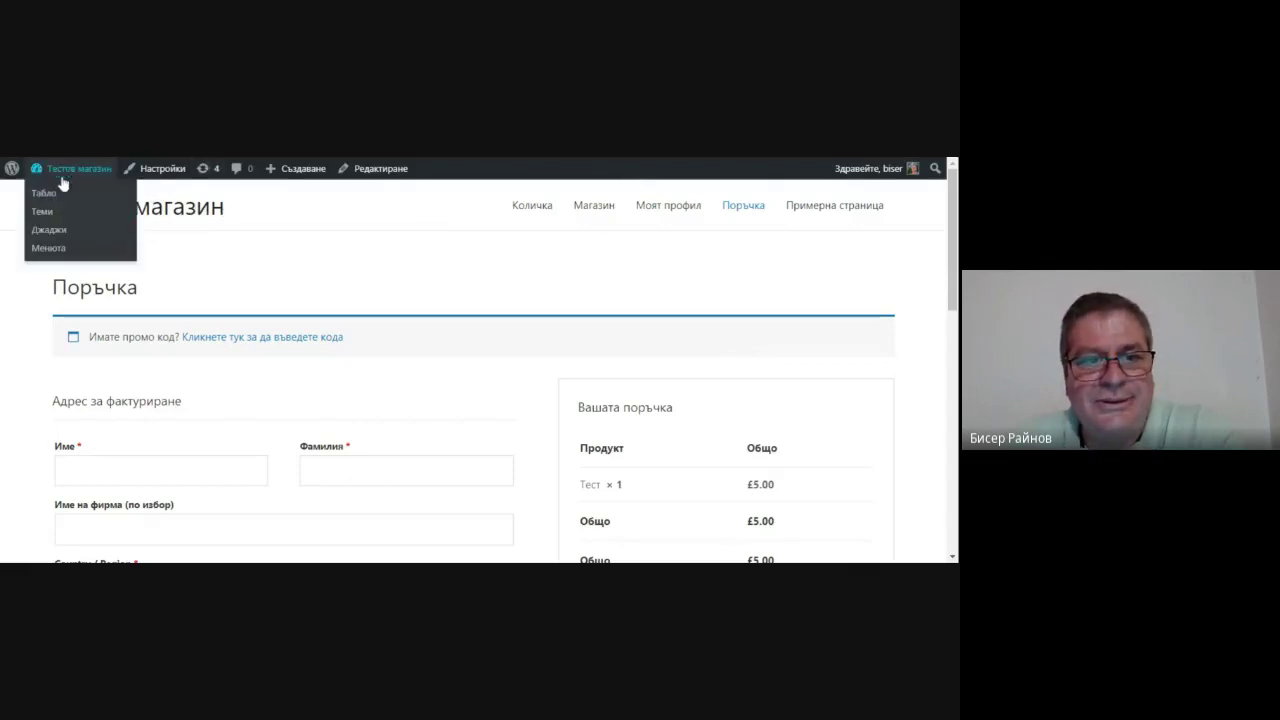
pyautogui.click(45, 194)
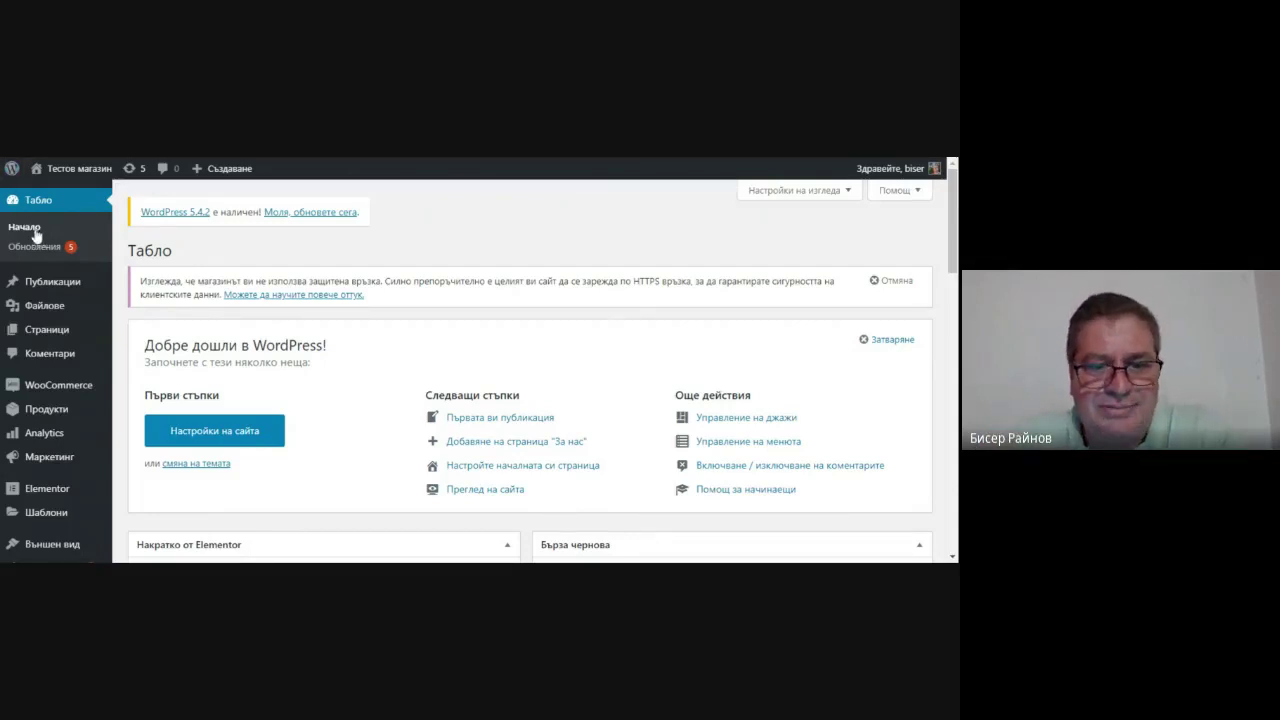
pyautogui.moveTo(12, 289)
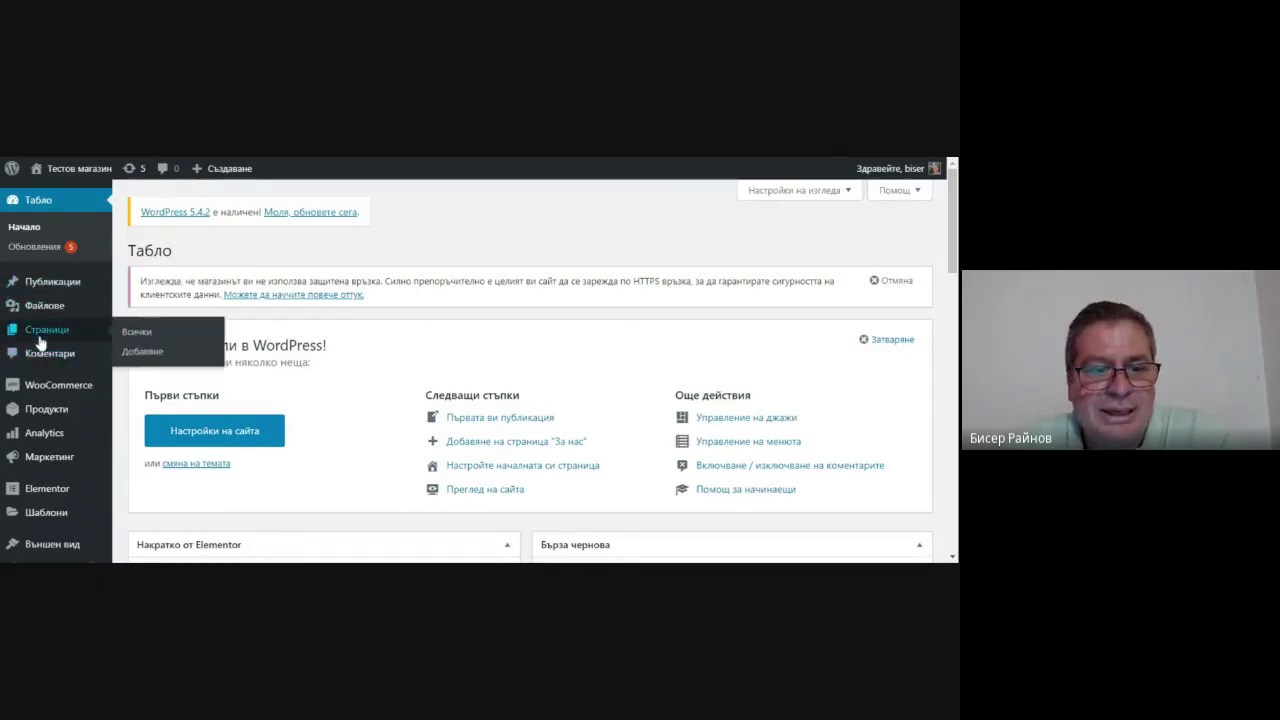
pyautogui.scroll(-1, 35, 468)
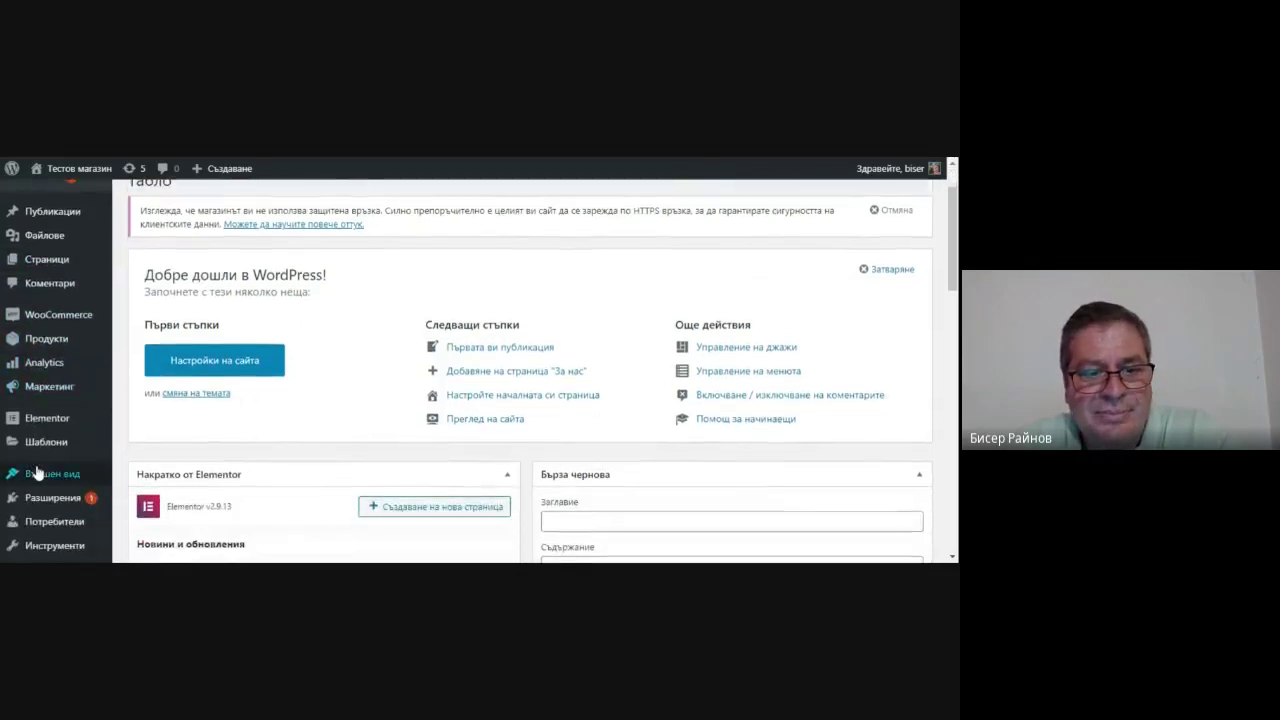
# Open the installed Themes list and briefly open, then close, the Astra Customizer.
pyautogui.moveTo(30, 492)
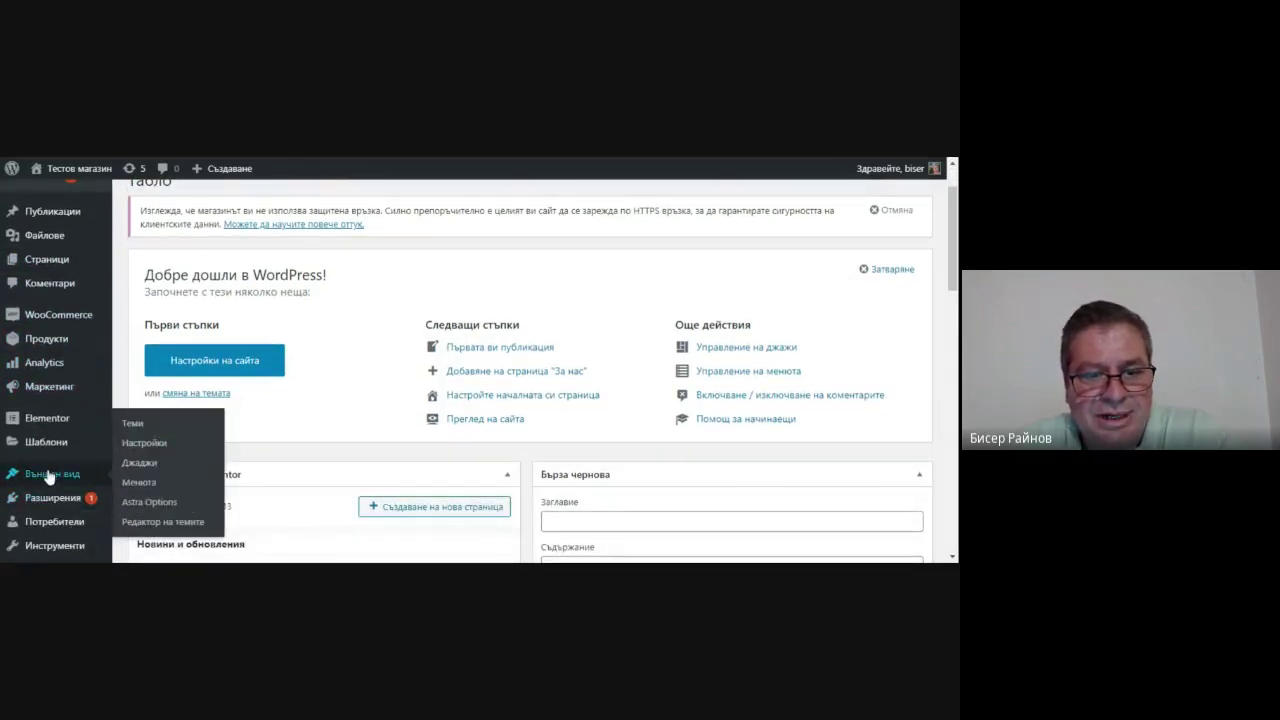
pyautogui.click(126, 425)
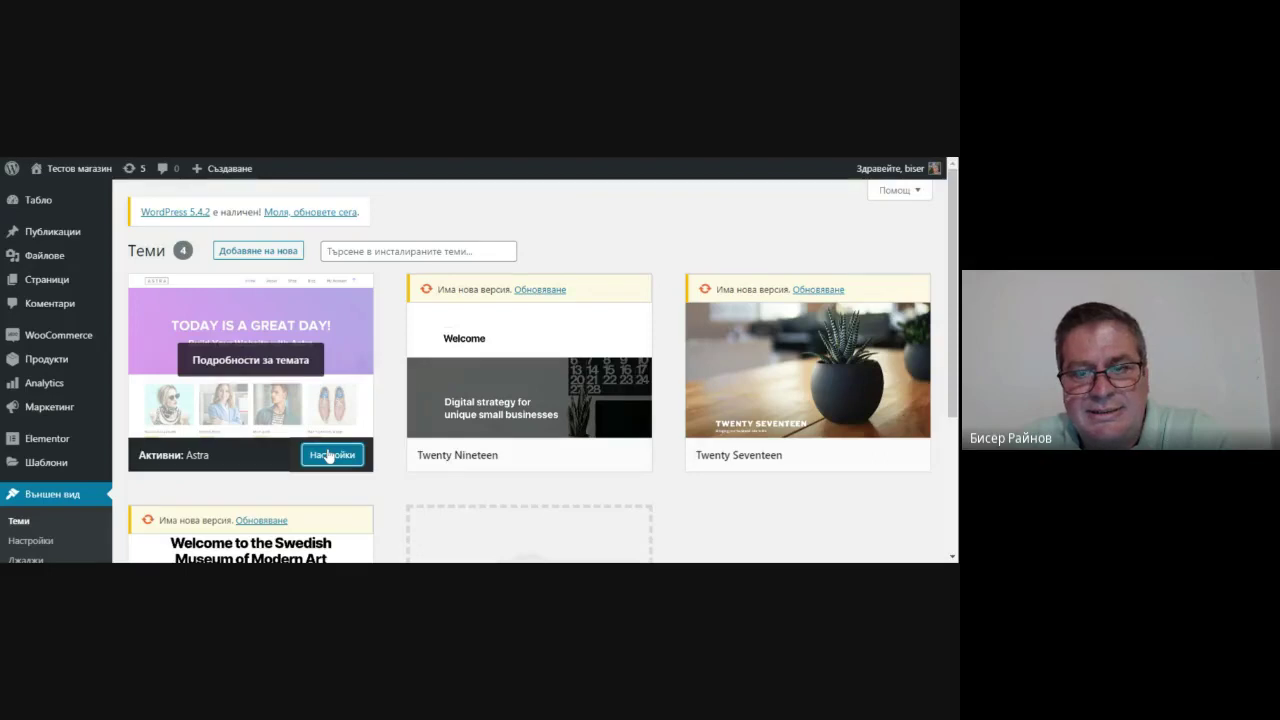
pyautogui.click(330, 455)
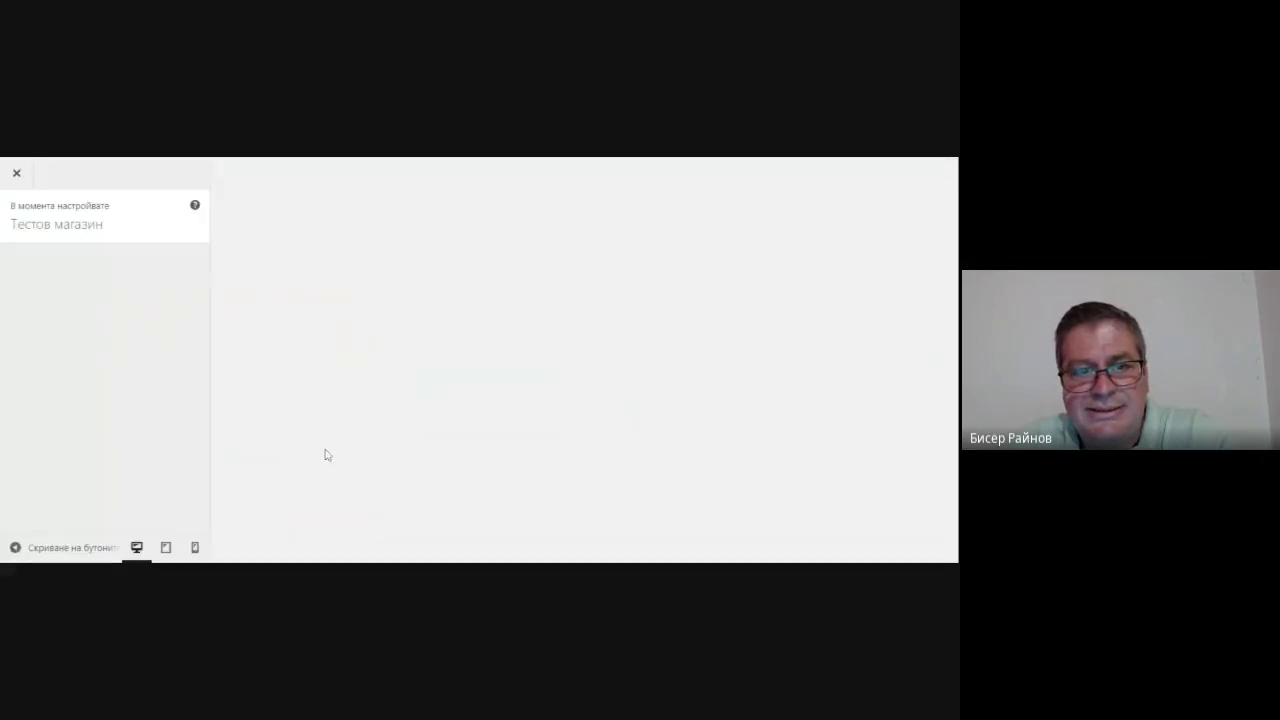
pyautogui.click(16, 168)
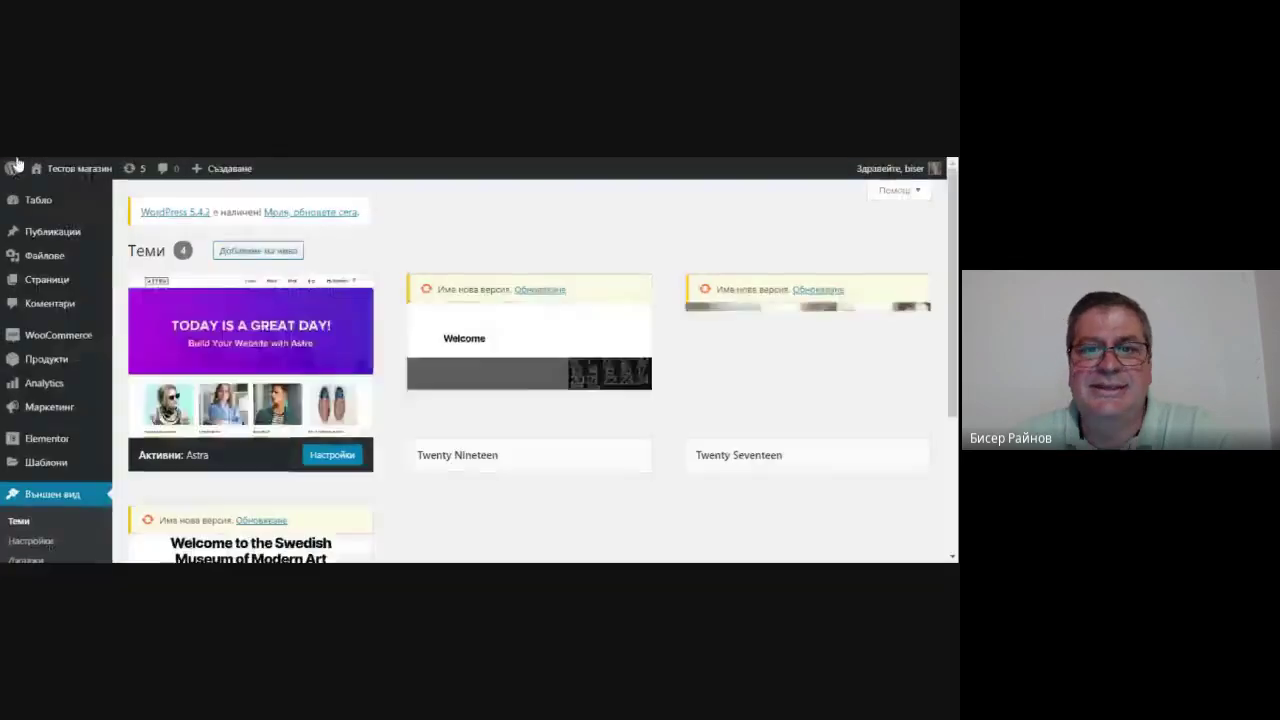
# View the Astra 2.4.5 theme details, then open and close its Customizer again.
pyautogui.click(255, 361)
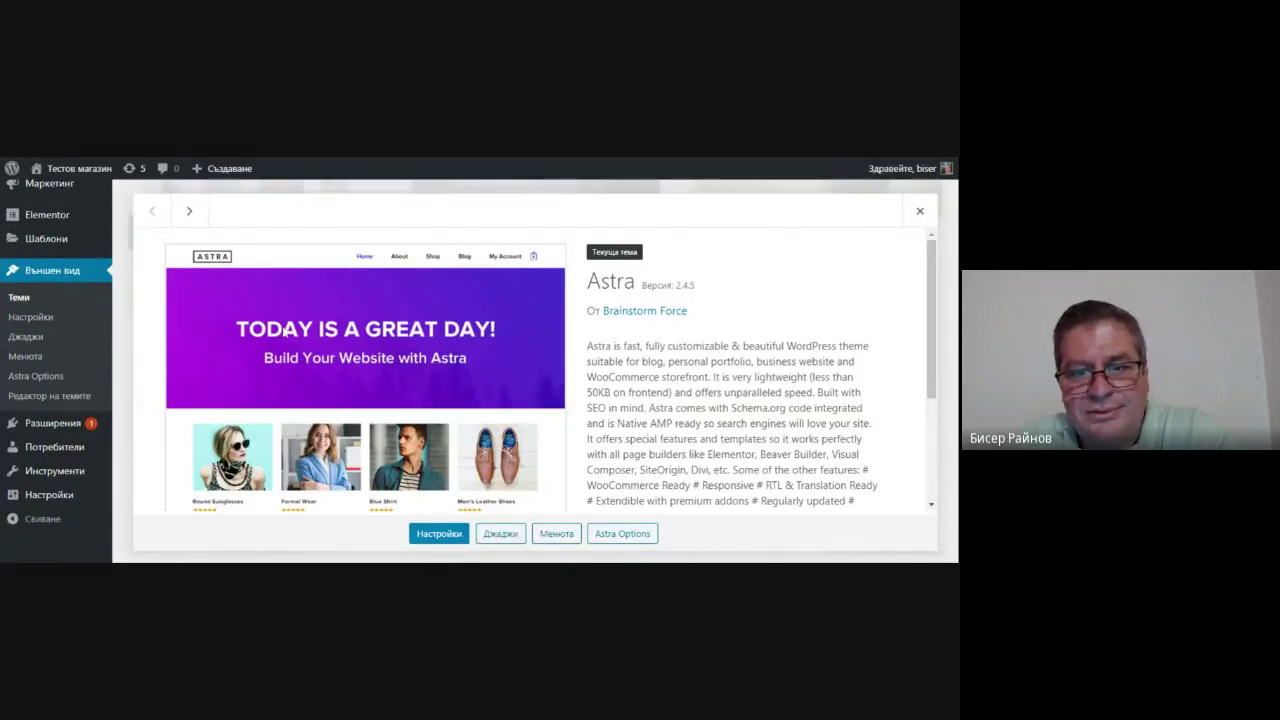
pyautogui.scroll(-5, 389, 346)
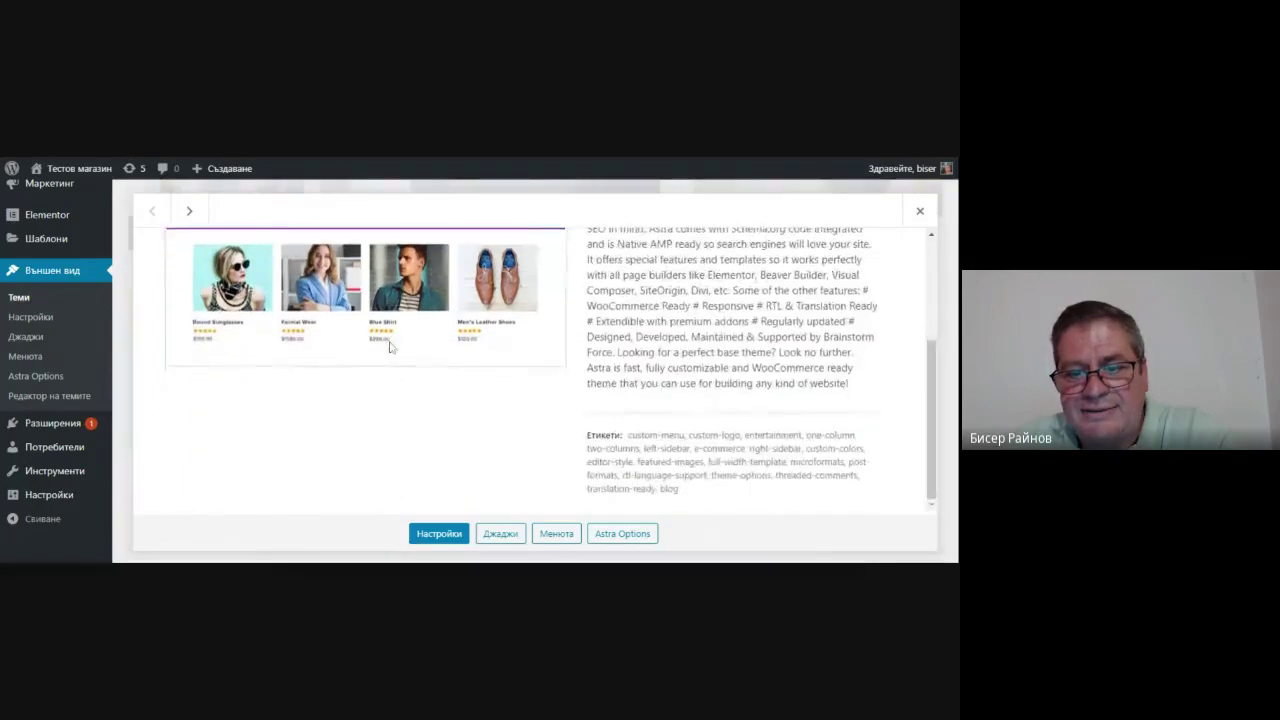
pyautogui.scroll(5, 390, 346)
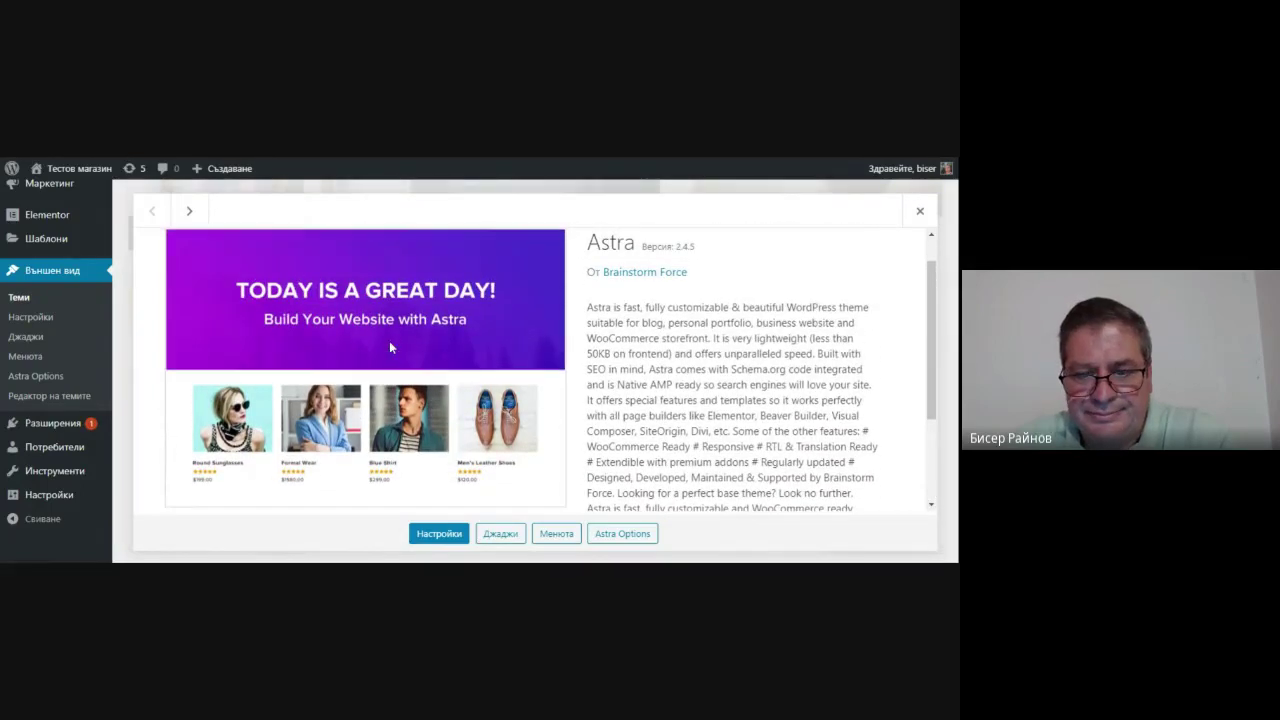
pyautogui.click(457, 539)
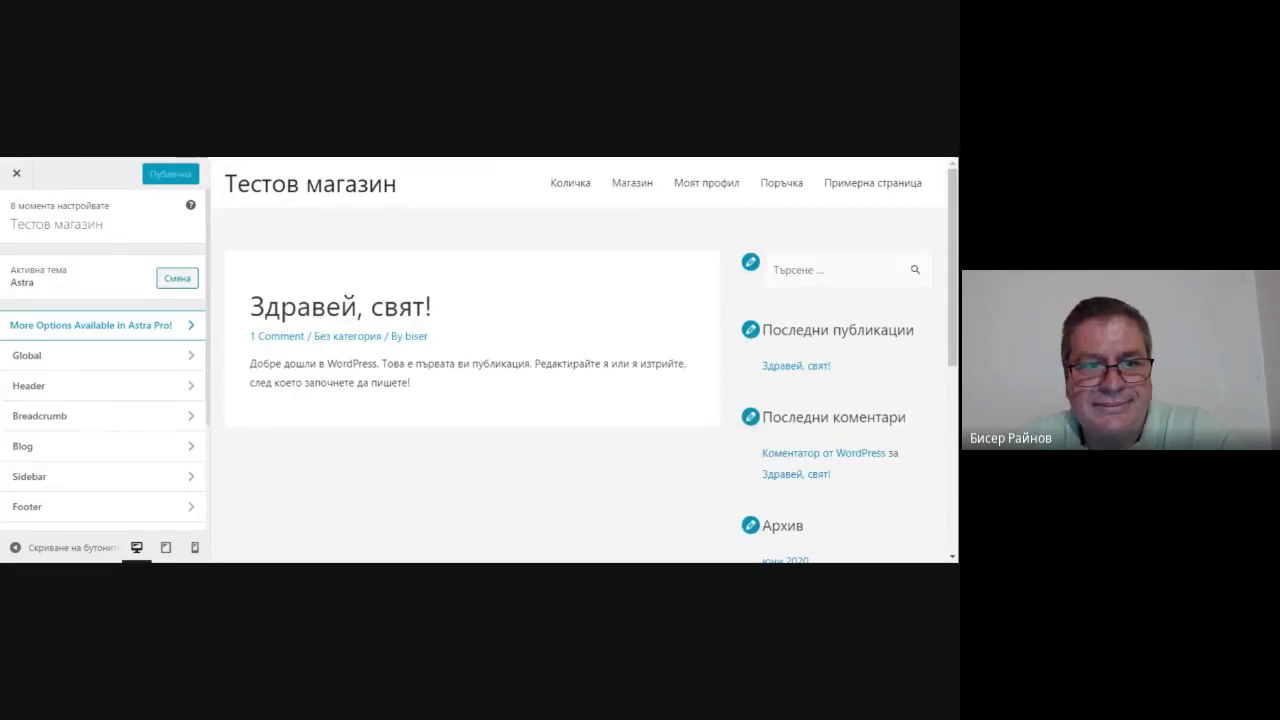
pyautogui.click(16, 173)
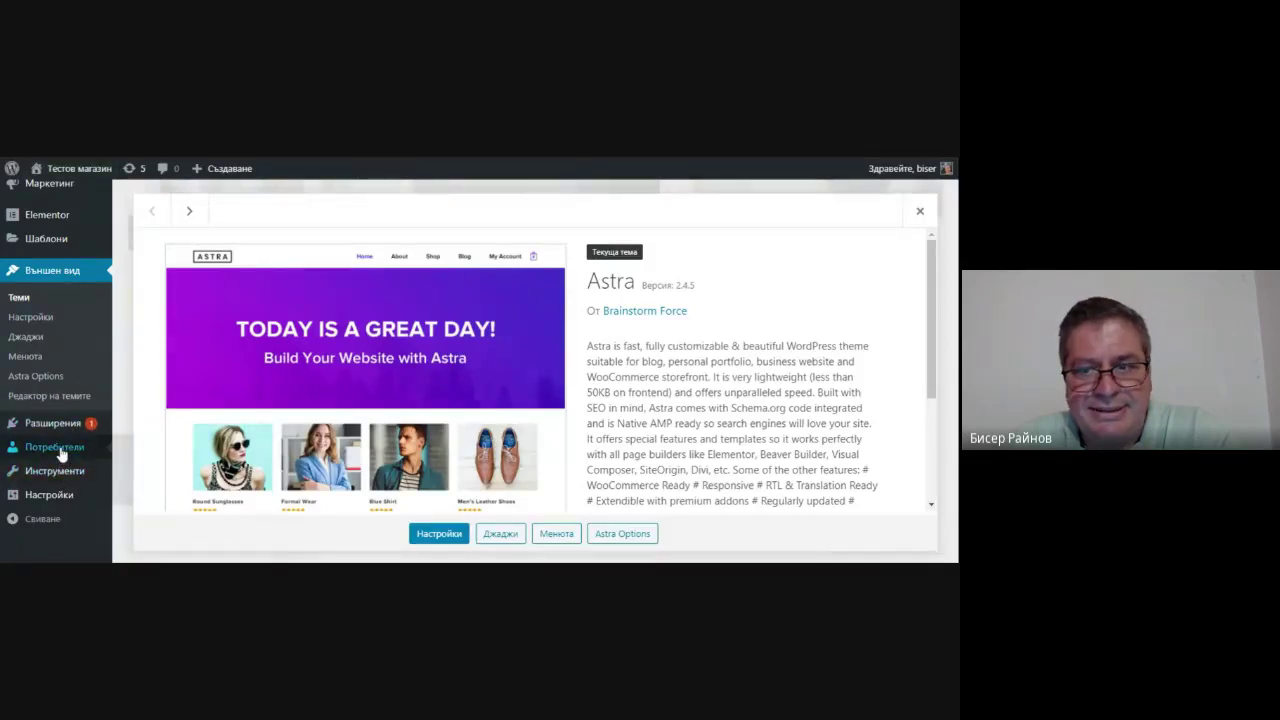
pyautogui.scroll(-1, 505, 450)
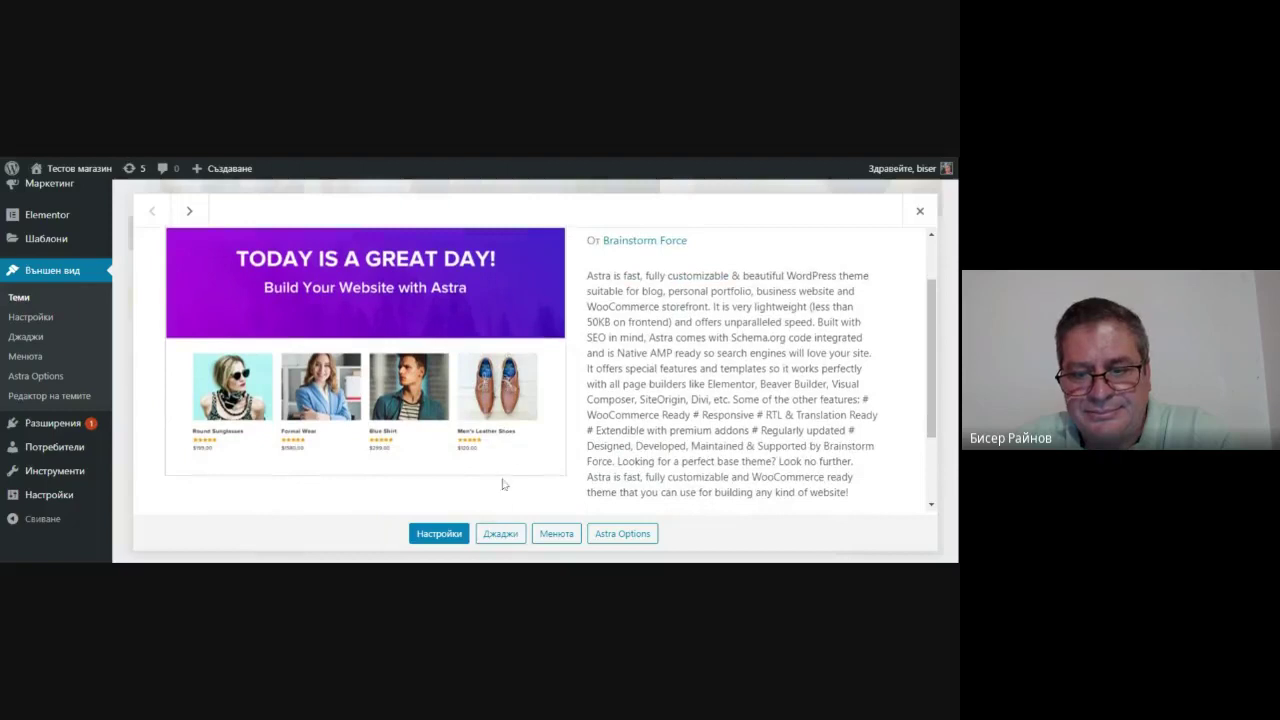
pyautogui.click(620, 534)
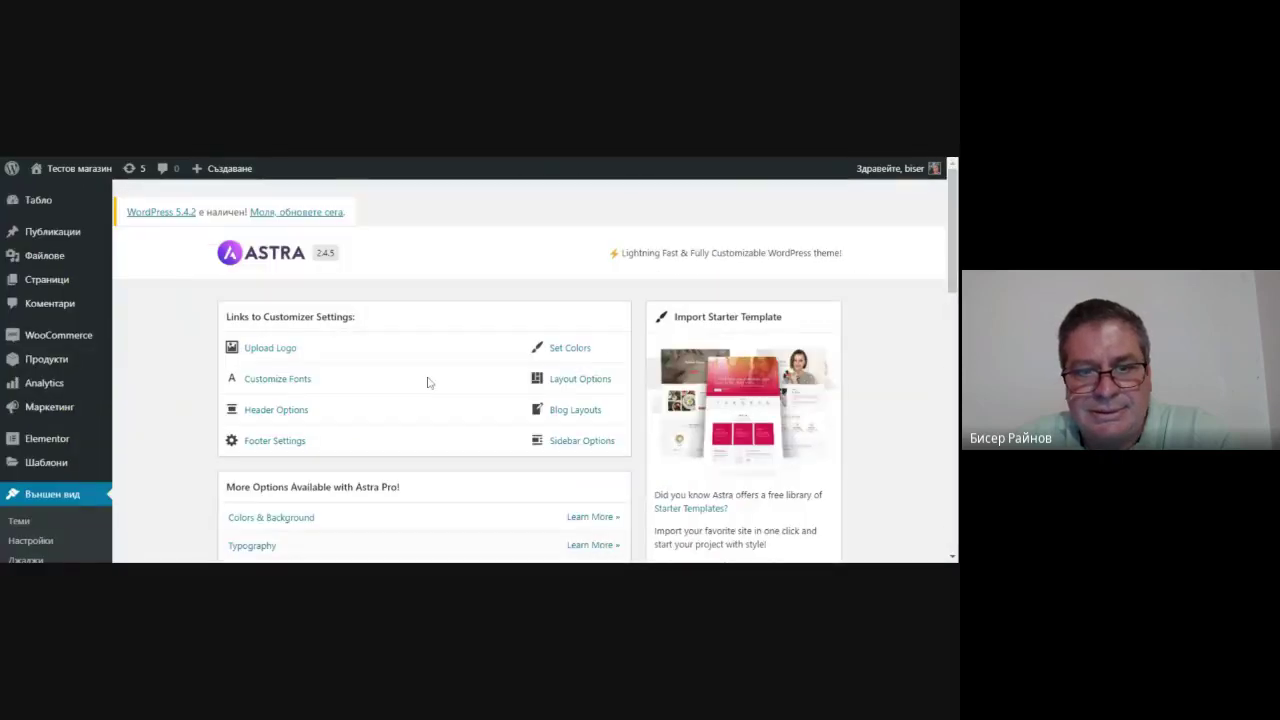
pyautogui.scroll(-2, 428, 382)
pyautogui.scroll(2, 428, 382)
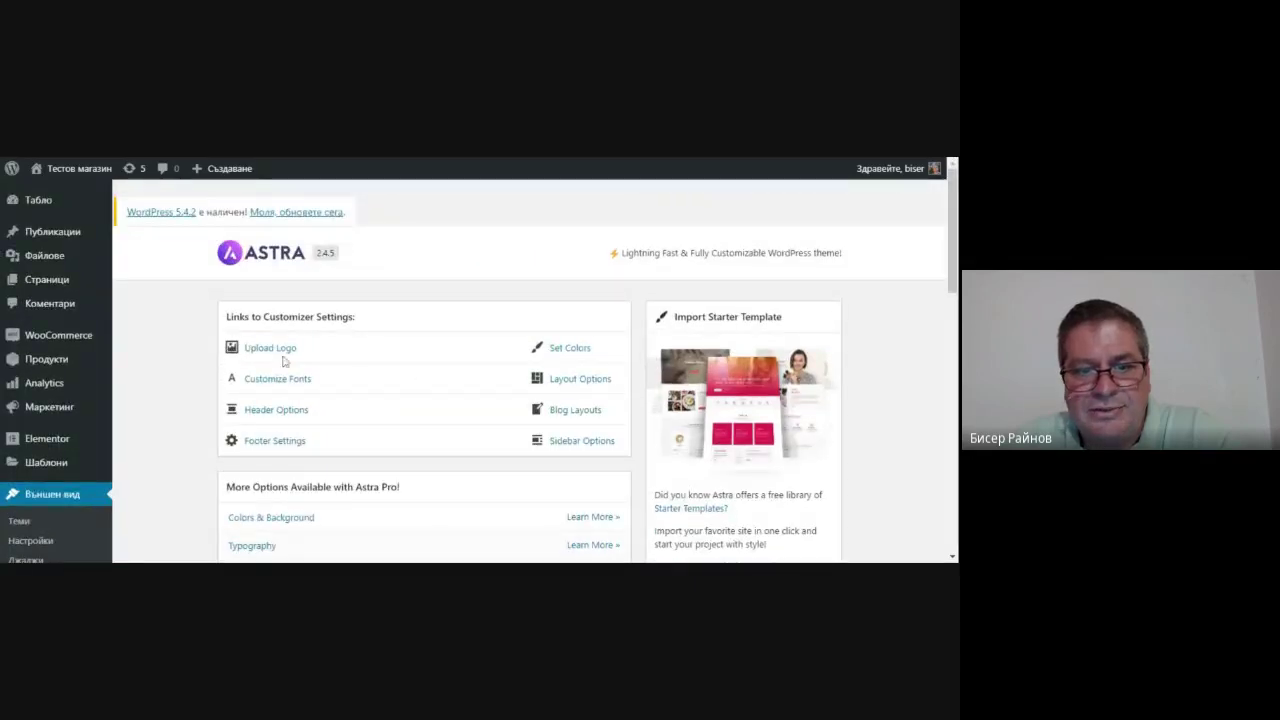
pyautogui.scroll(-1, 290, 356)
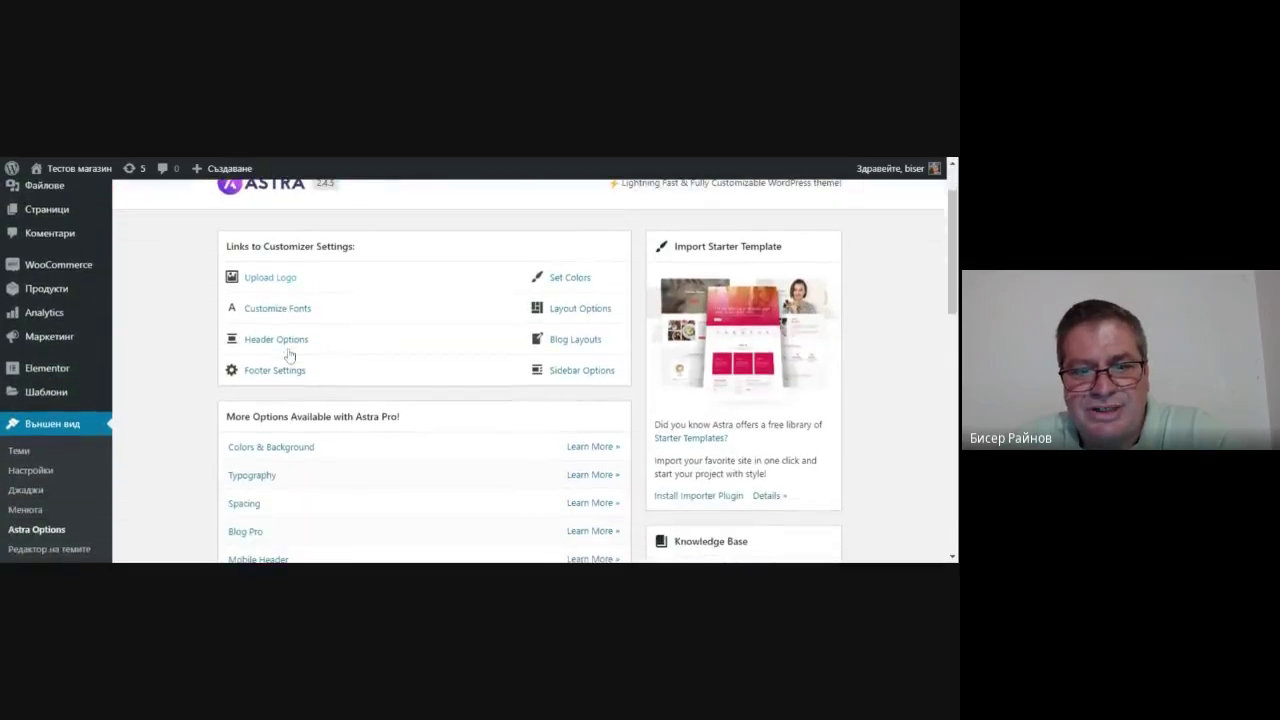
pyautogui.scroll(-1, 303, 346)
pyautogui.scroll(-1, 298, 348)
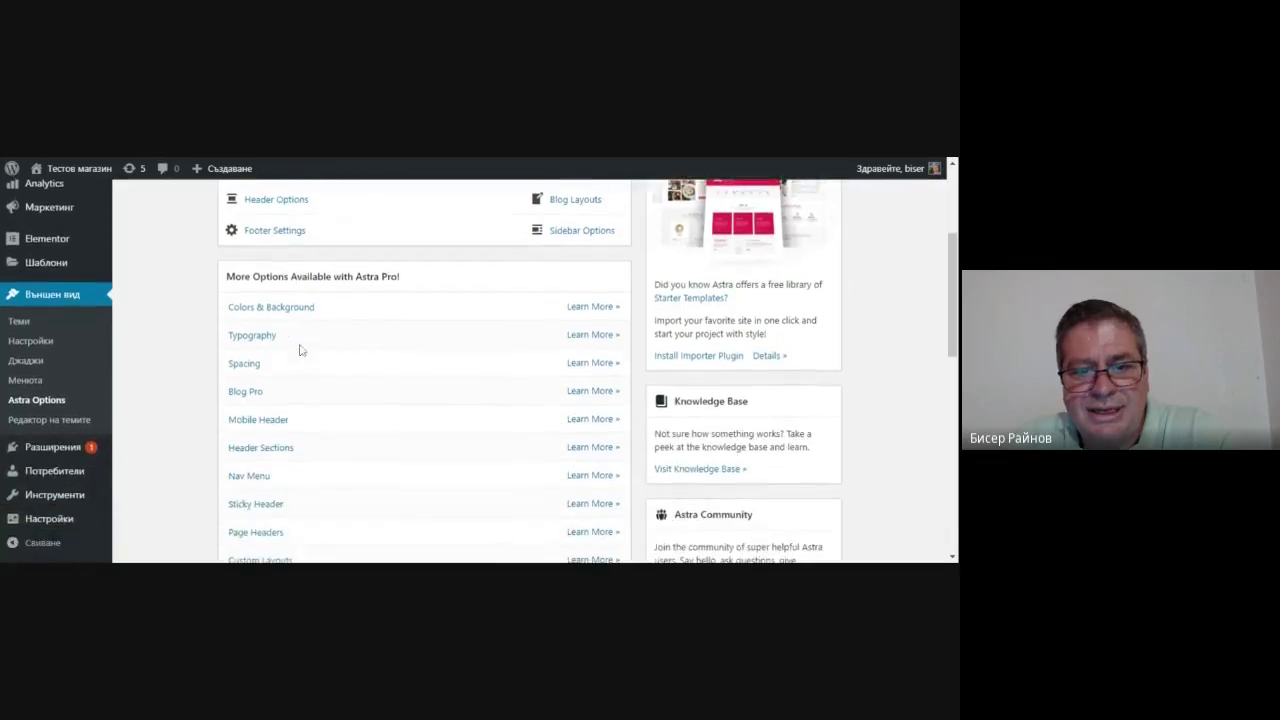
pyautogui.scroll(-2, 298, 348)
pyautogui.scroll(-1, 298, 349)
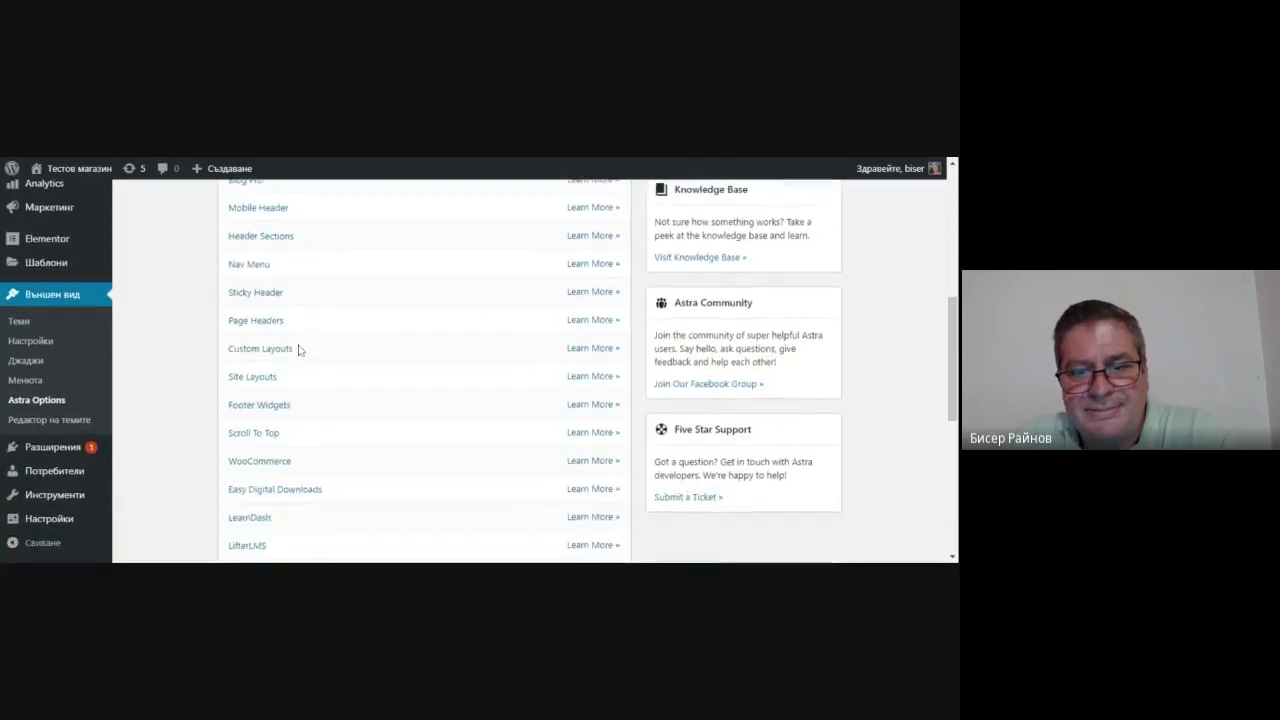
pyautogui.scroll(6, 298, 349)
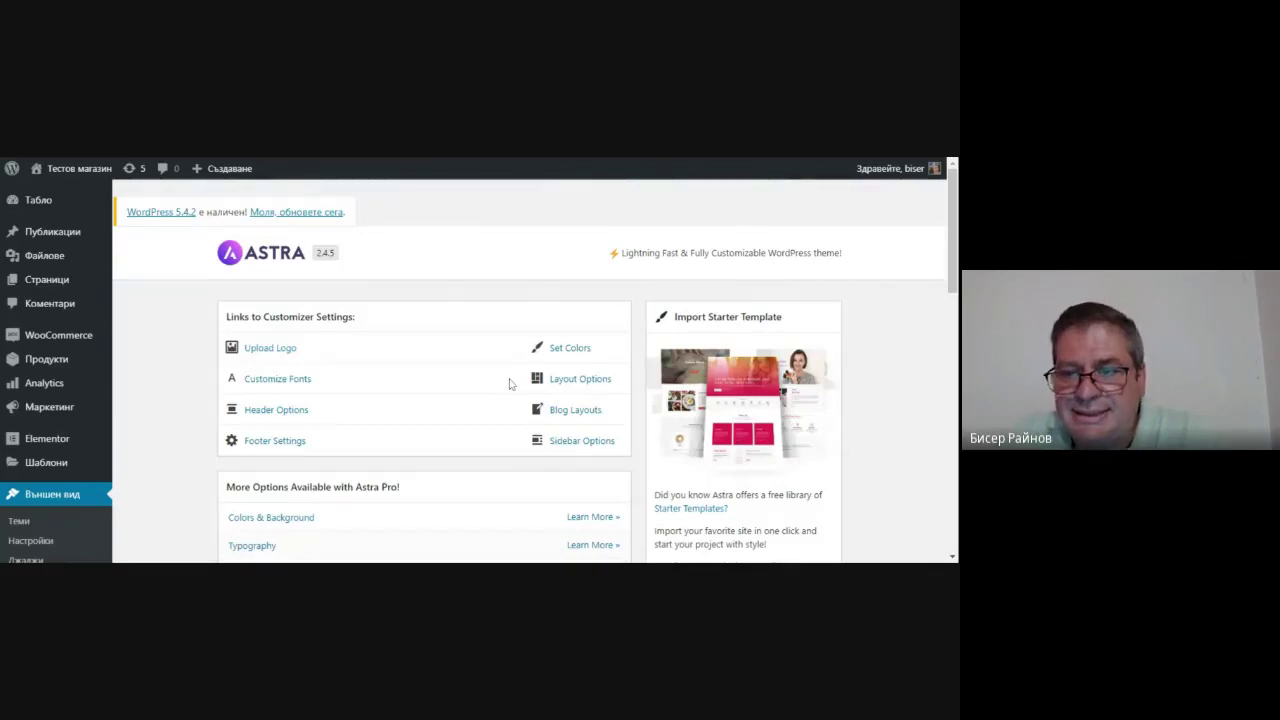
pyautogui.scroll(-1, 743, 408)
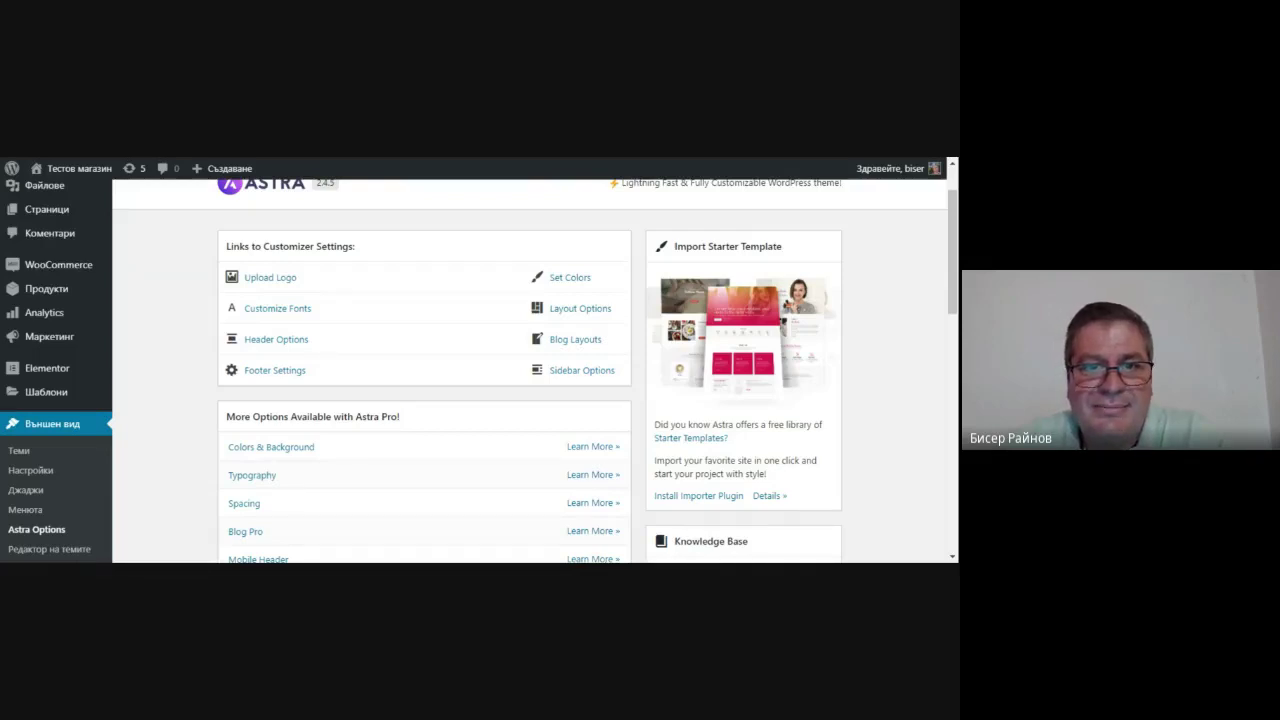
pyautogui.click(690, 437)
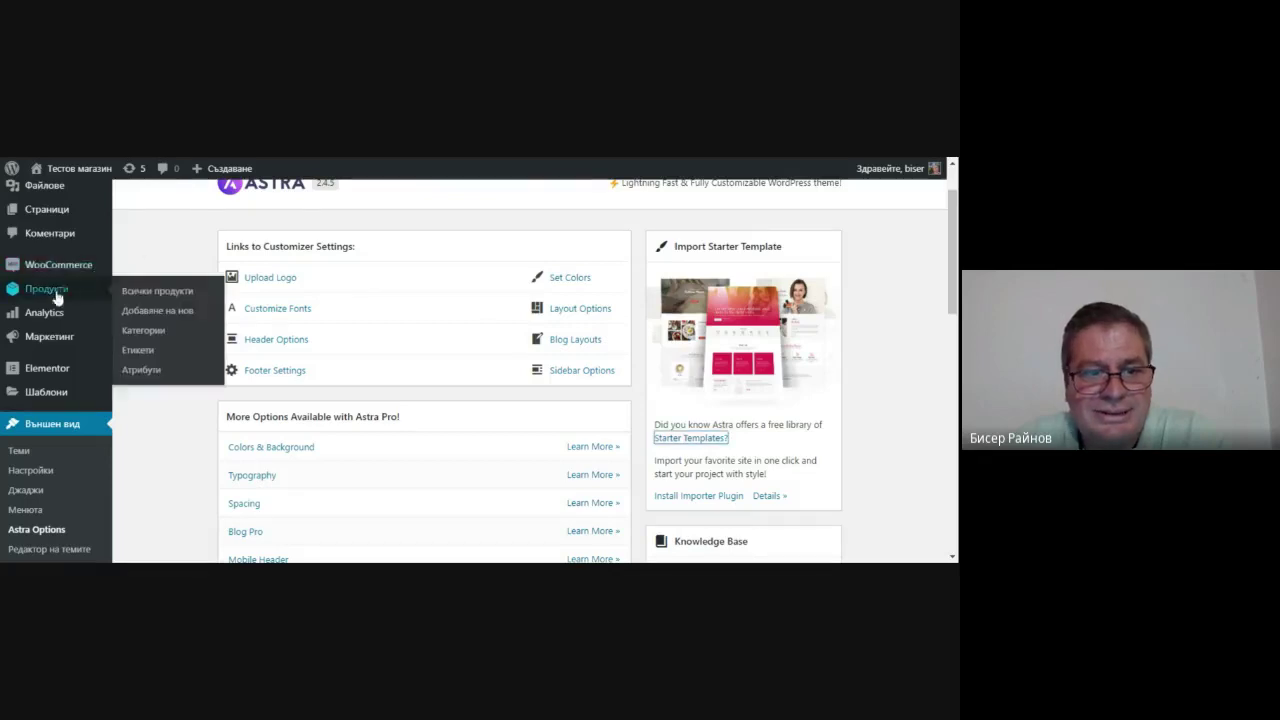
pyautogui.scroll(2, 86, 190)
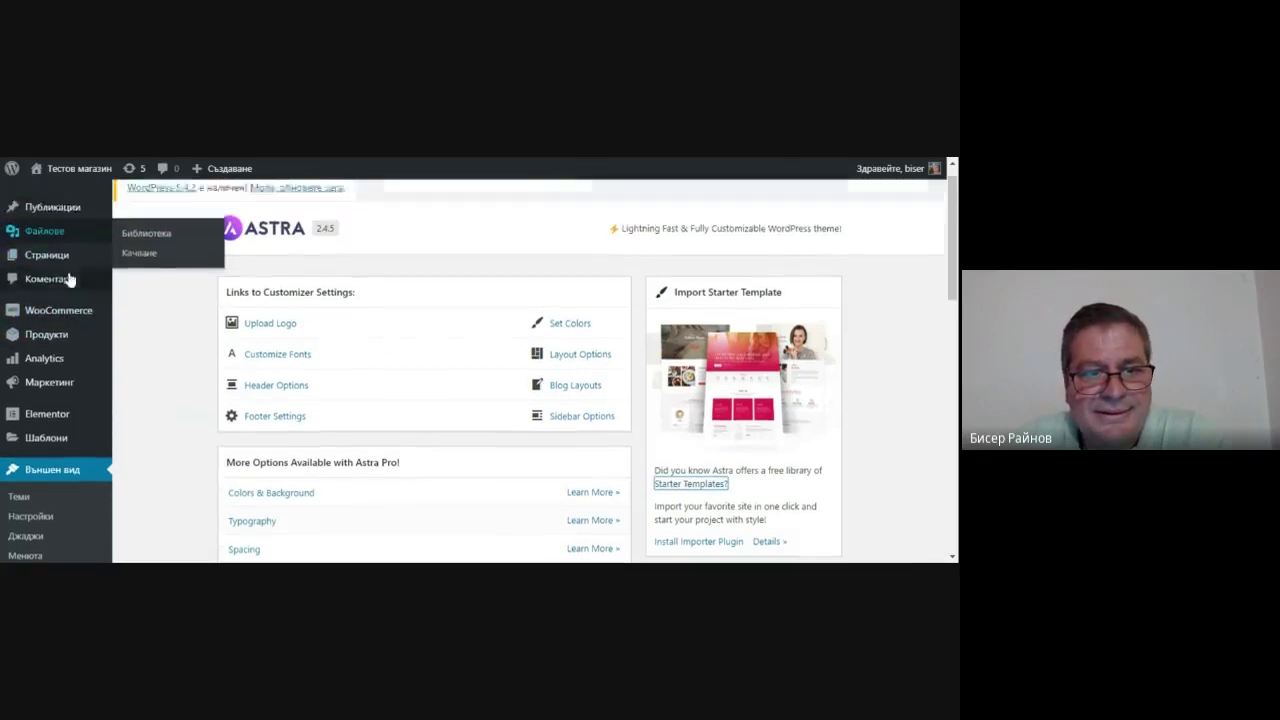
pyautogui.moveTo(88, 205)
pyautogui.click(138, 206)
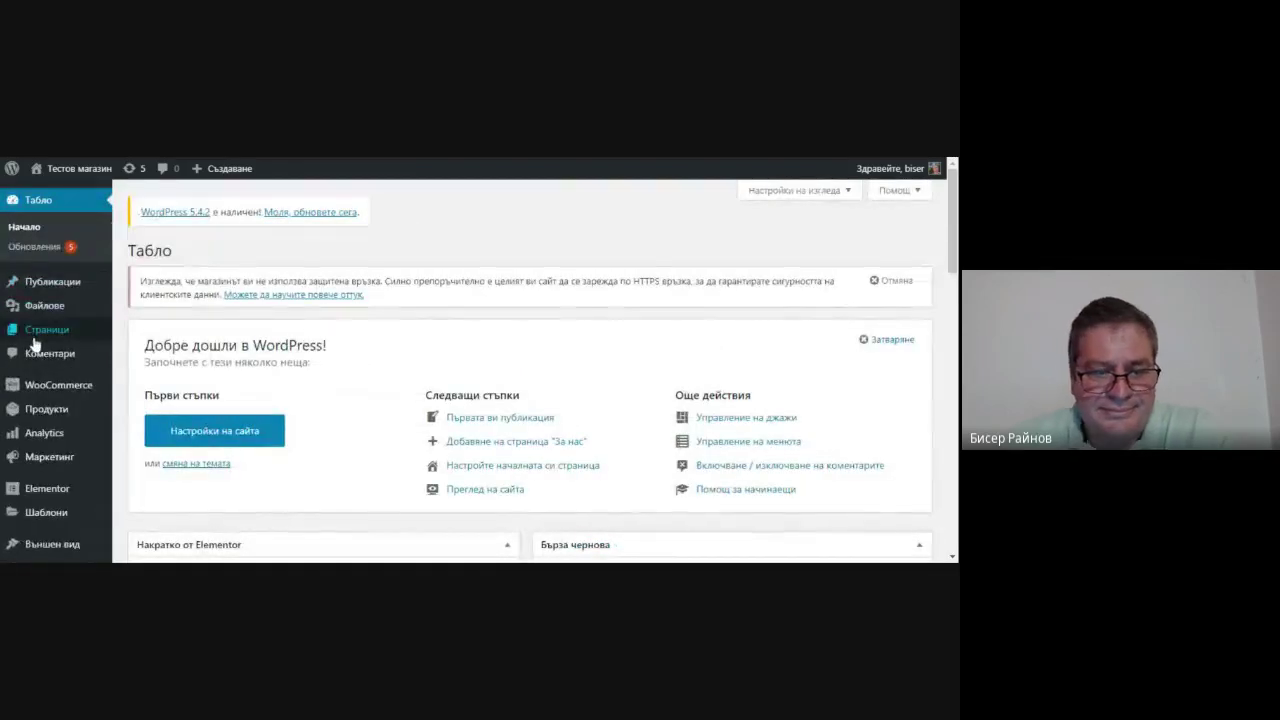
pyautogui.scroll(-3, 39, 350)
pyautogui.moveTo(56, 467)
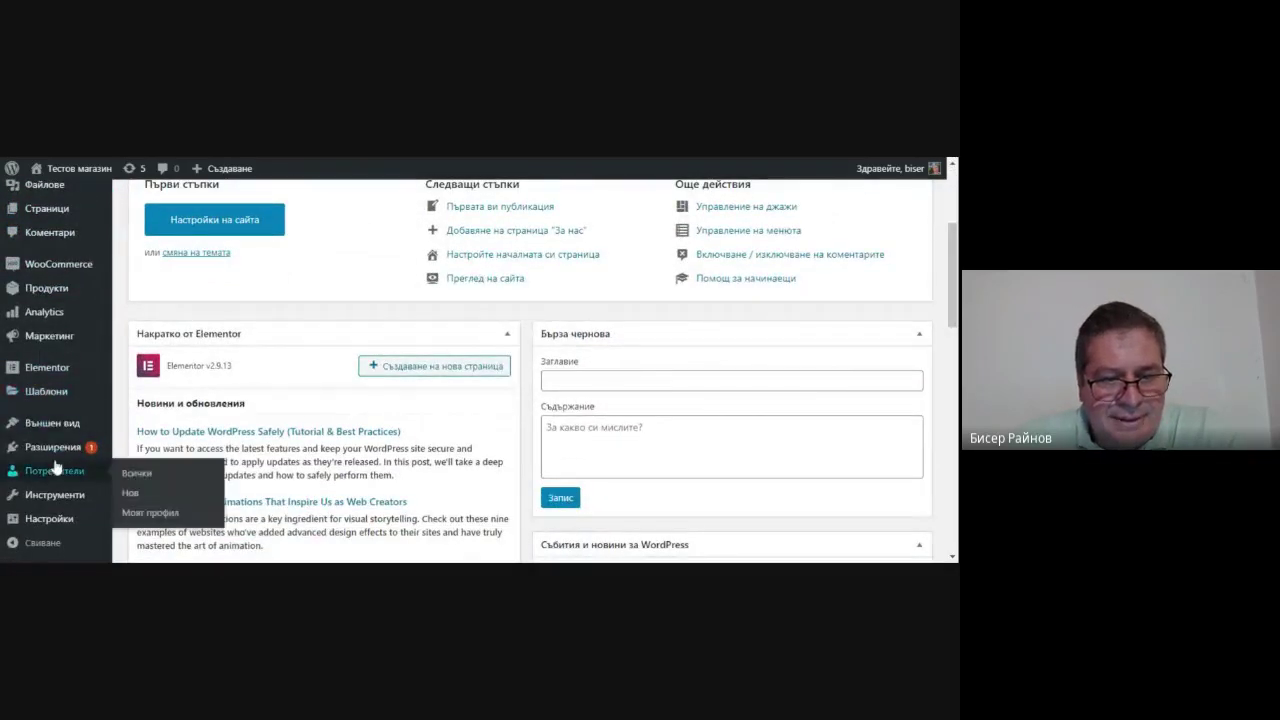
pyautogui.moveTo(55, 400)
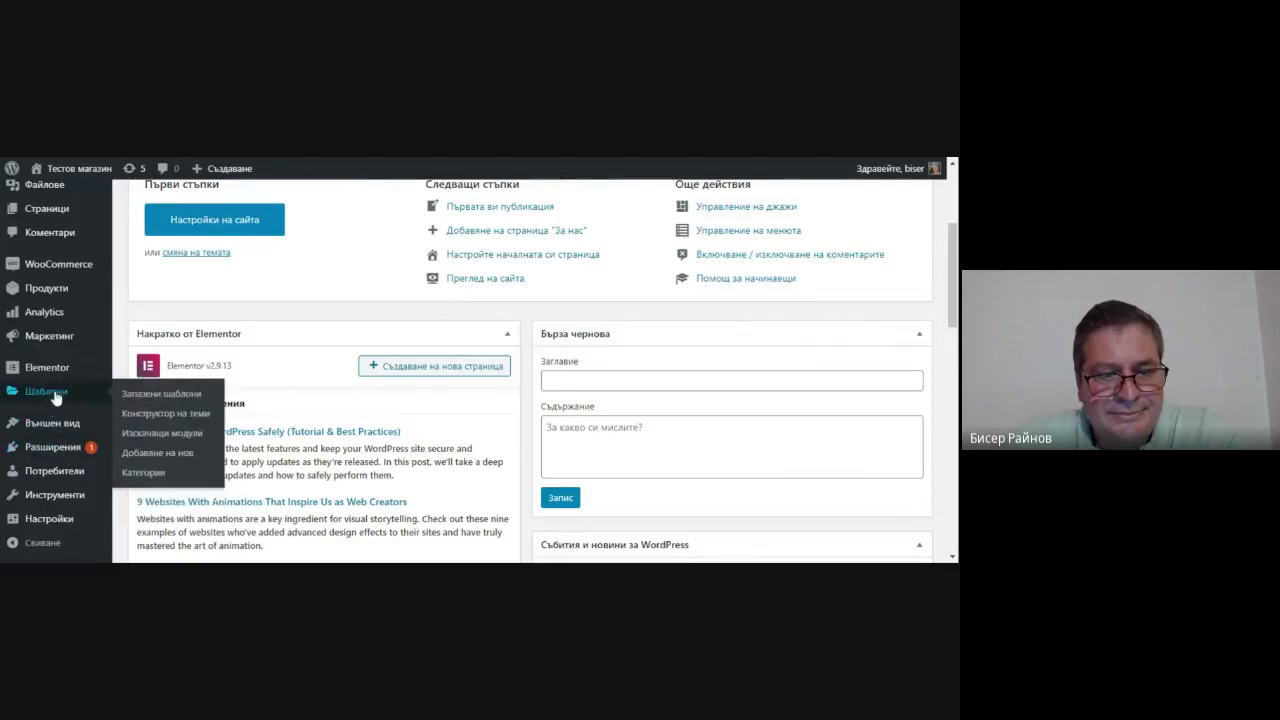
pyautogui.moveTo(55, 378)
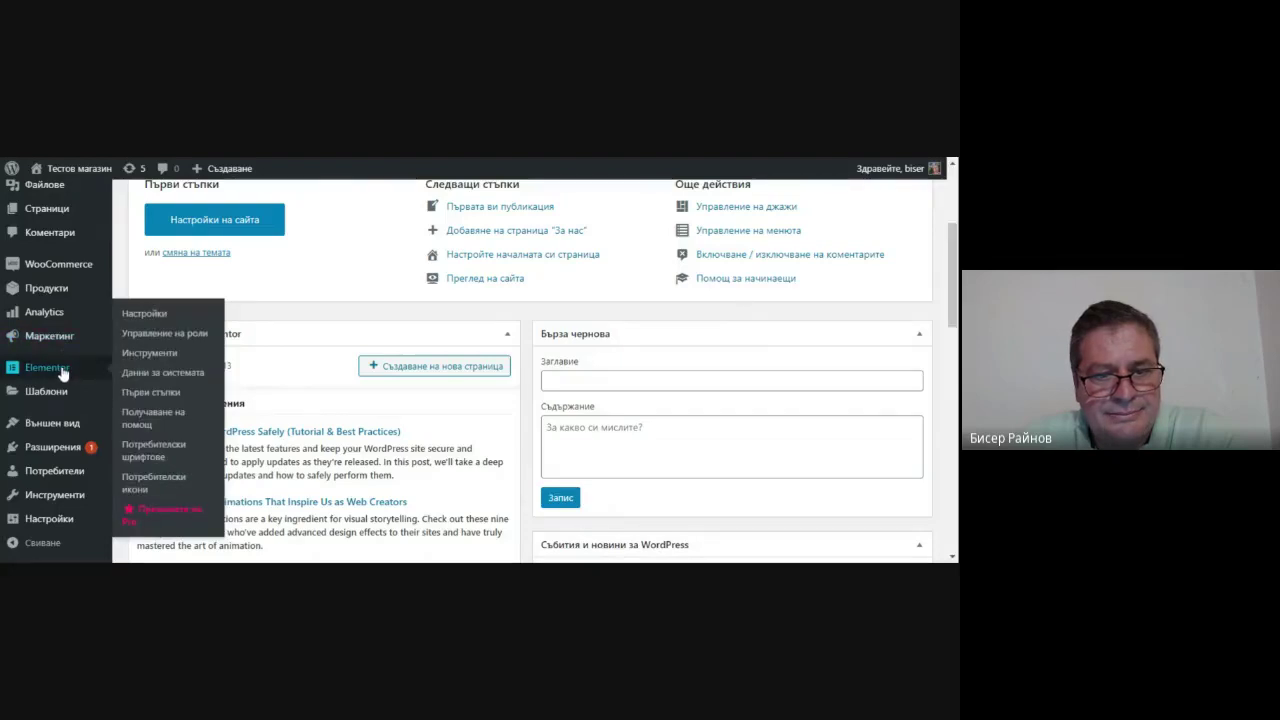
pyautogui.moveTo(98, 428)
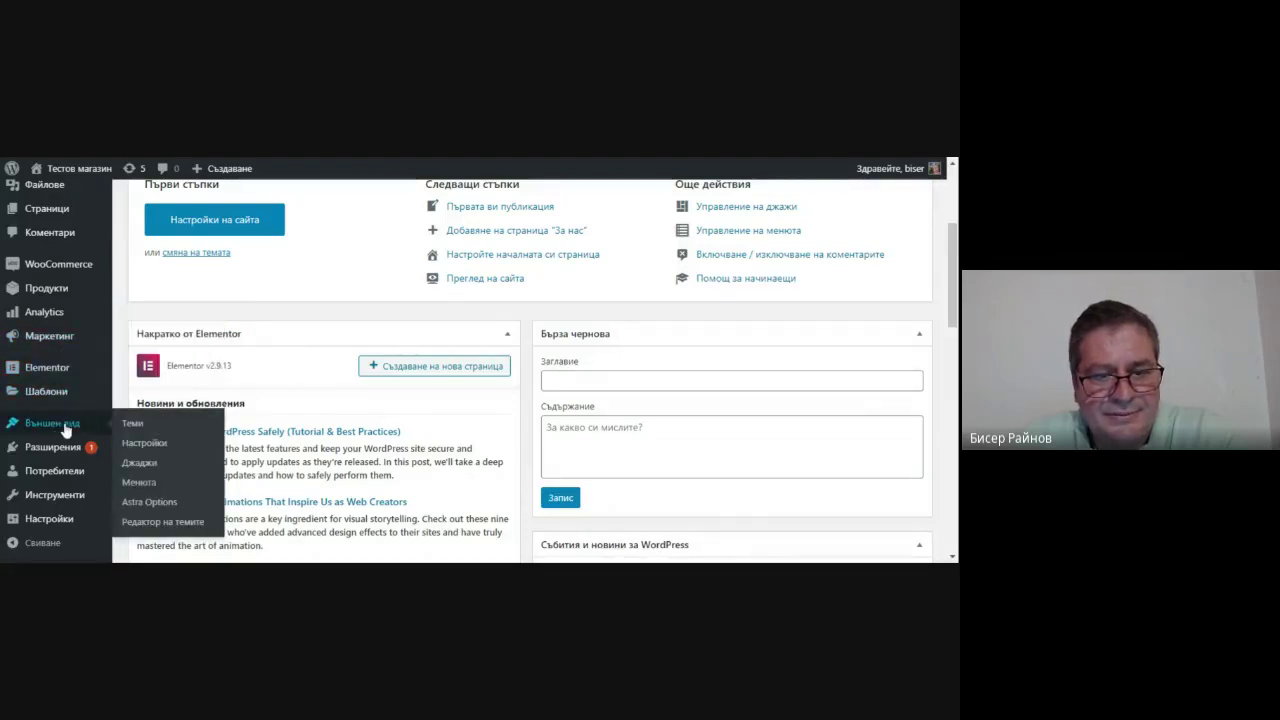
pyautogui.click(148, 503)
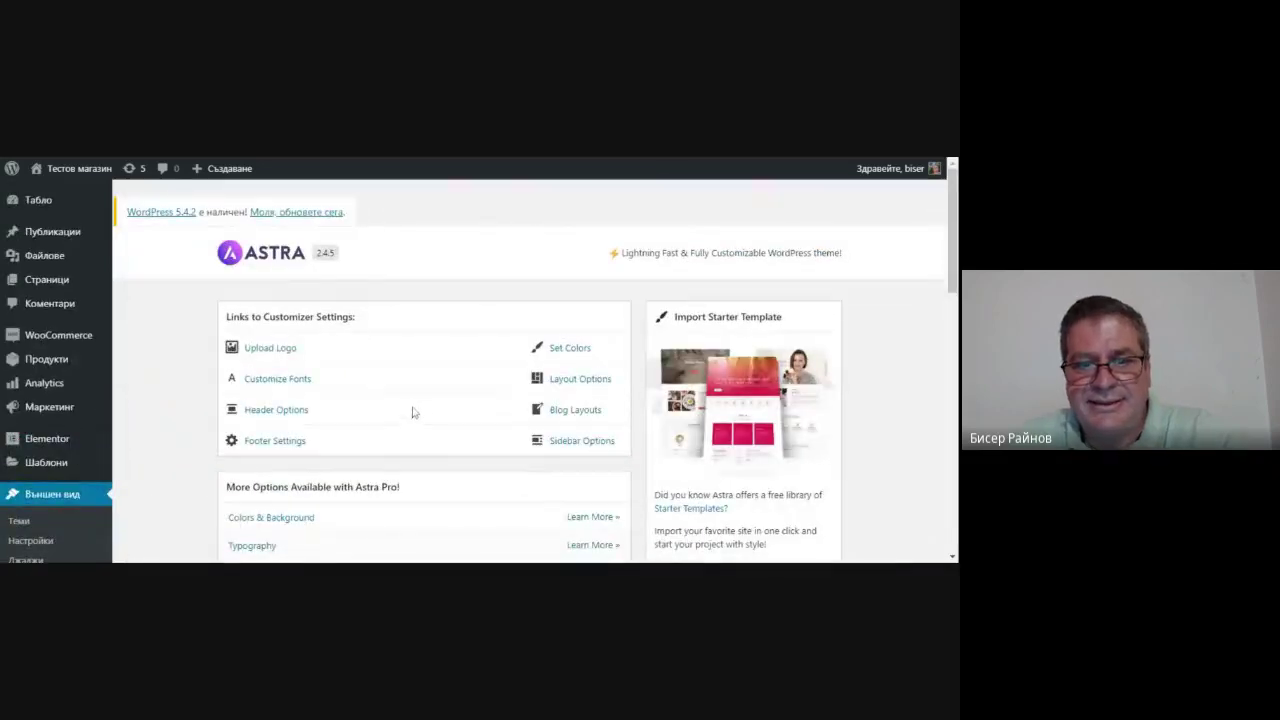
pyautogui.scroll(-2, 408, 415)
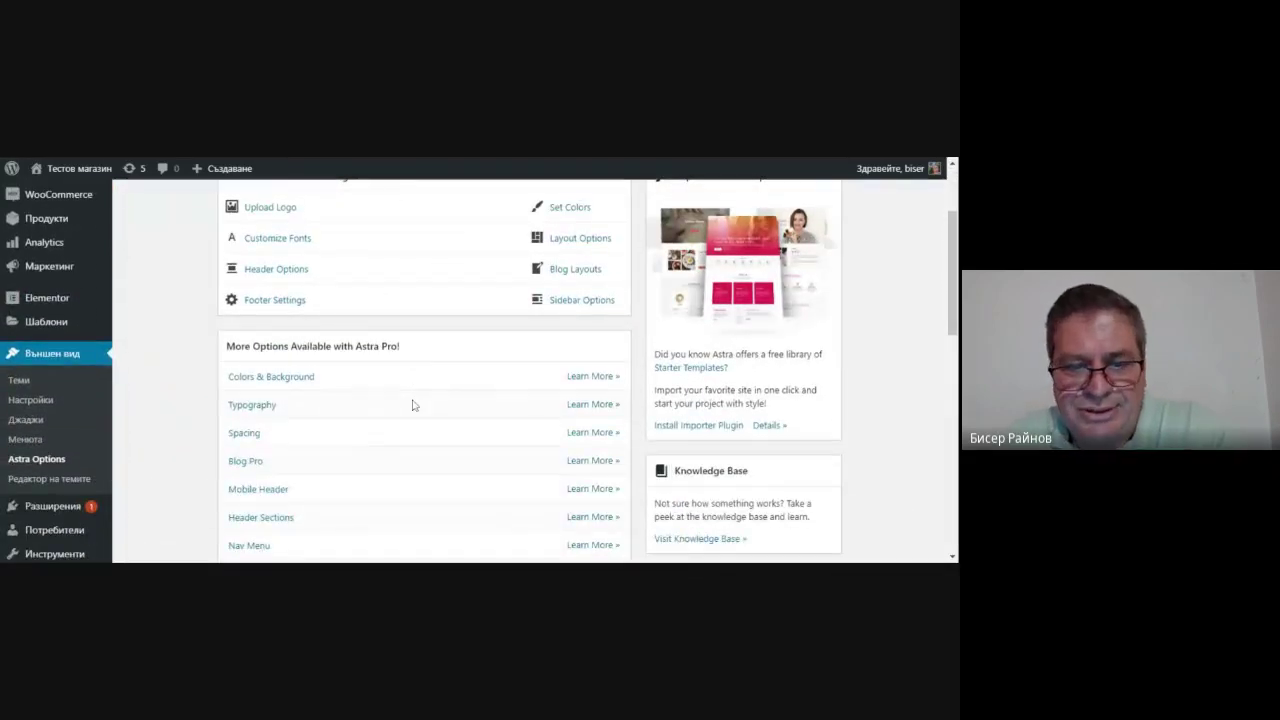
pyautogui.scroll(-3, 413, 405)
pyautogui.scroll(-5, 410, 405)
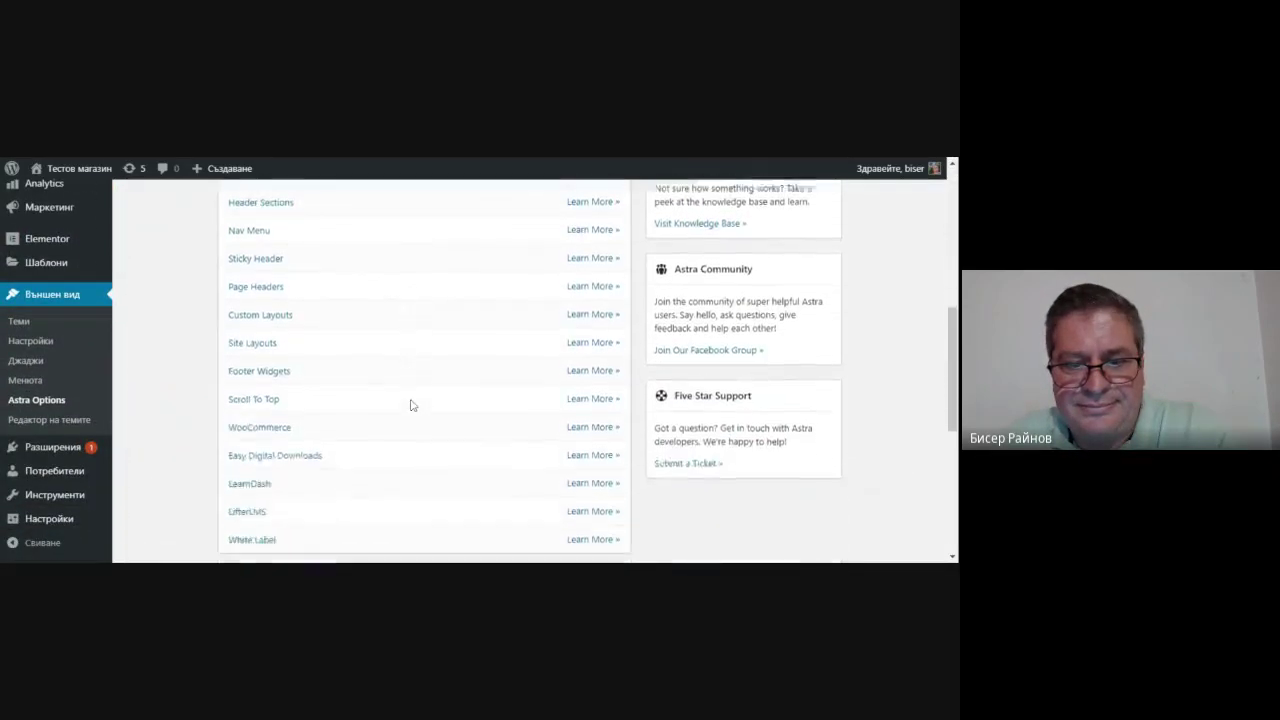
pyautogui.scroll(-3, 410, 405)
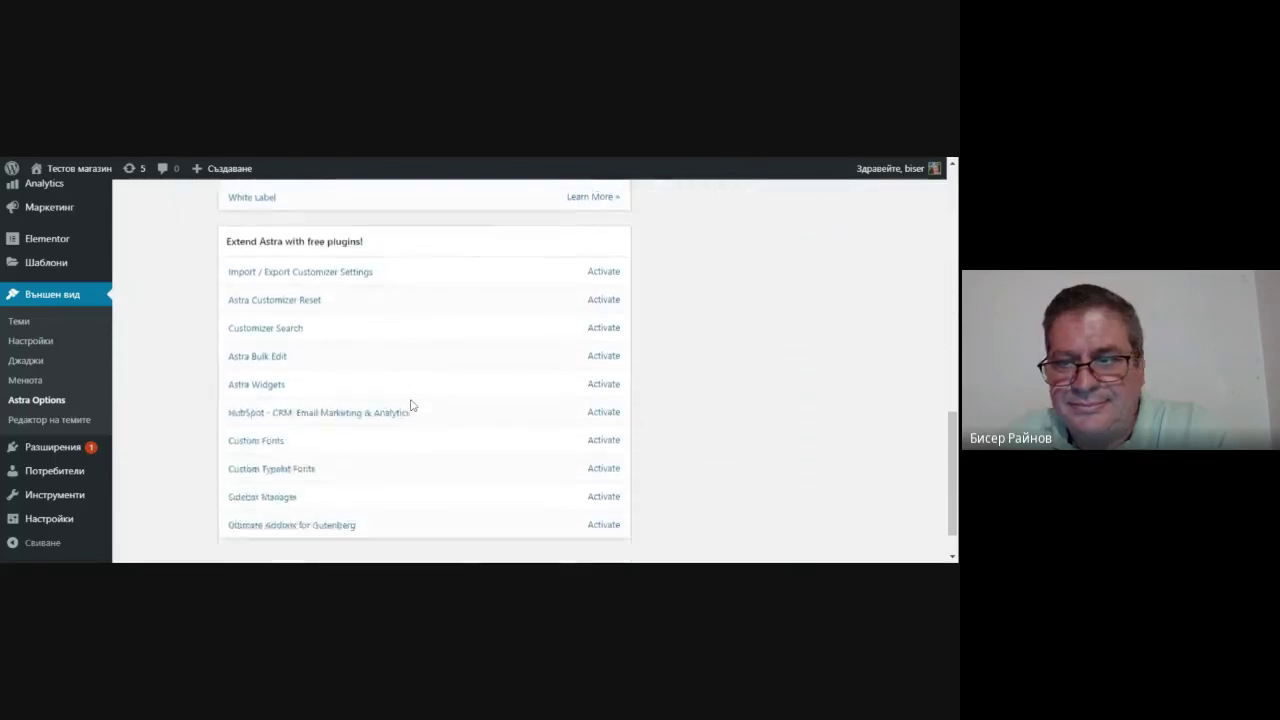
pyautogui.scroll(10, 410, 405)
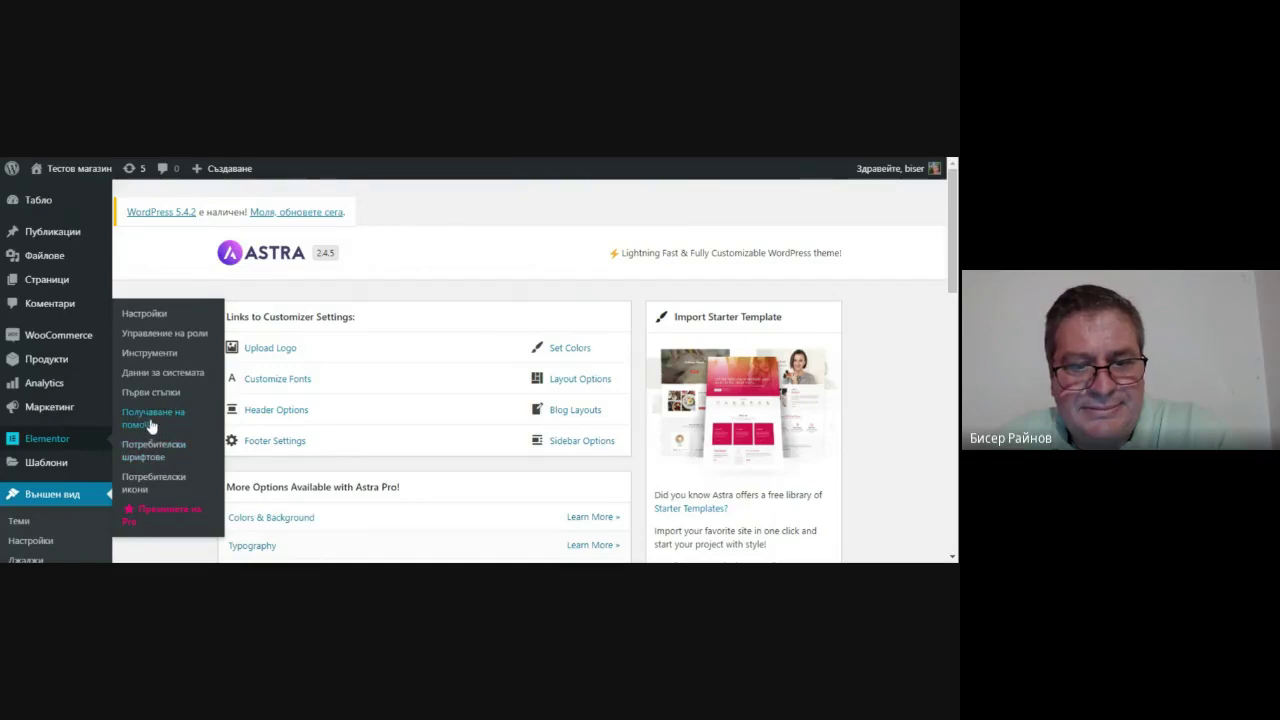
pyautogui.click(75, 443)
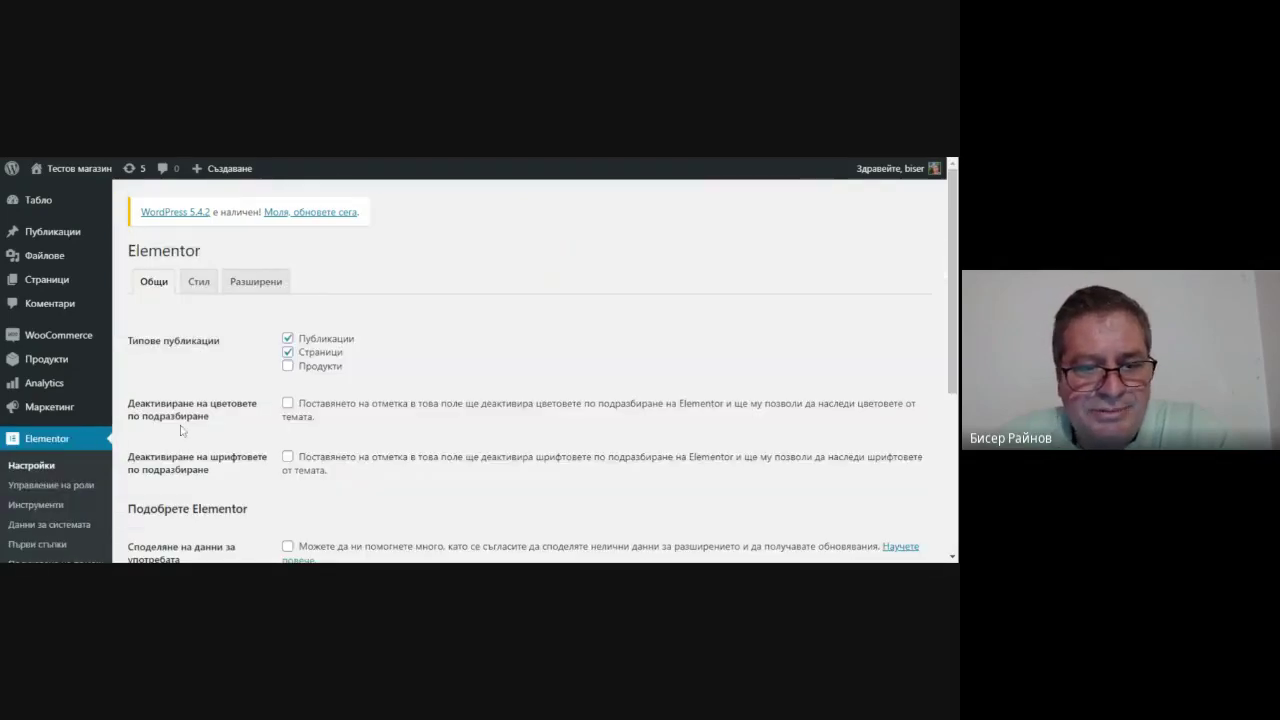
# Review Elementor's Style and Advanced settings tabs.
pyautogui.scroll(-3, 250, 319)
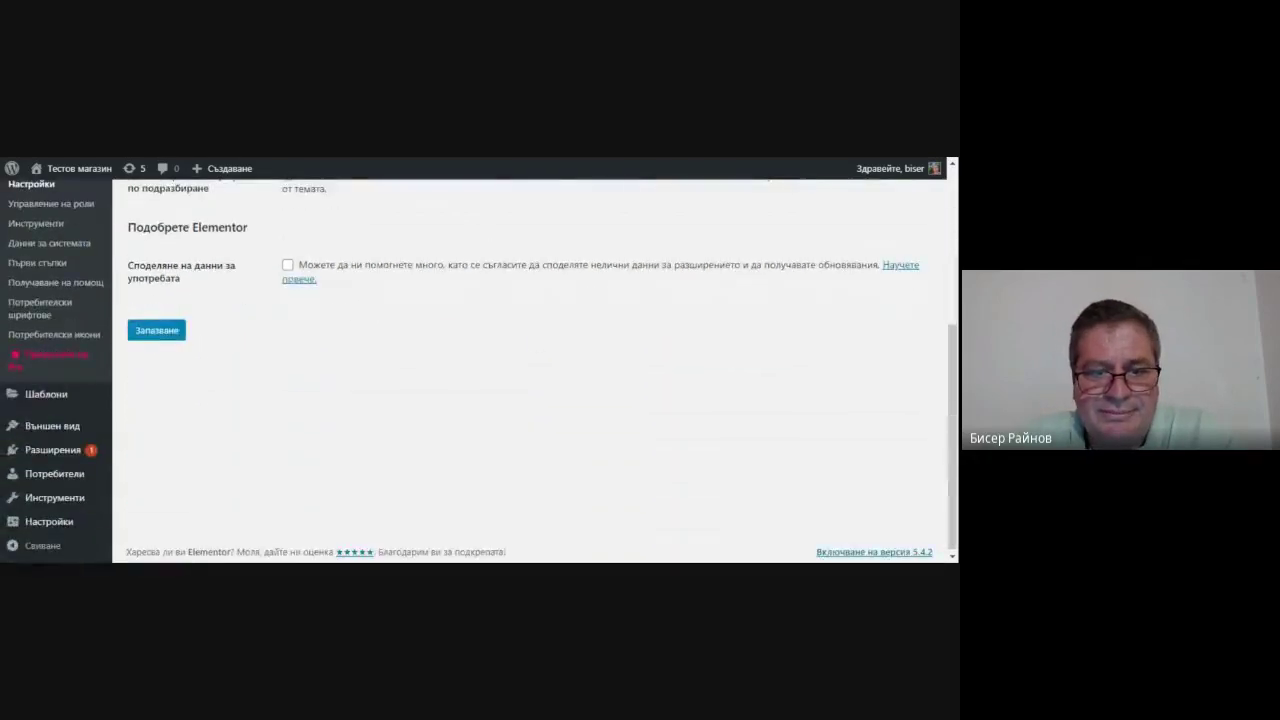
pyautogui.scroll(5, 237, 326)
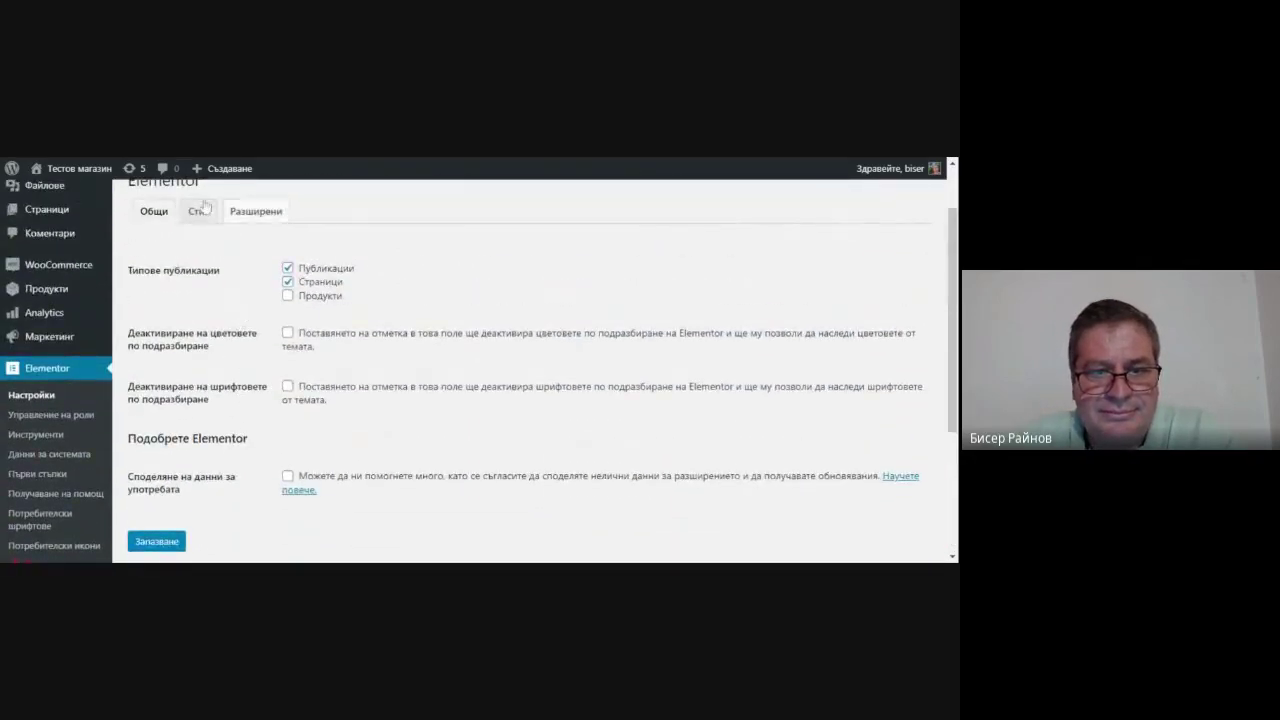
pyautogui.click(197, 213)
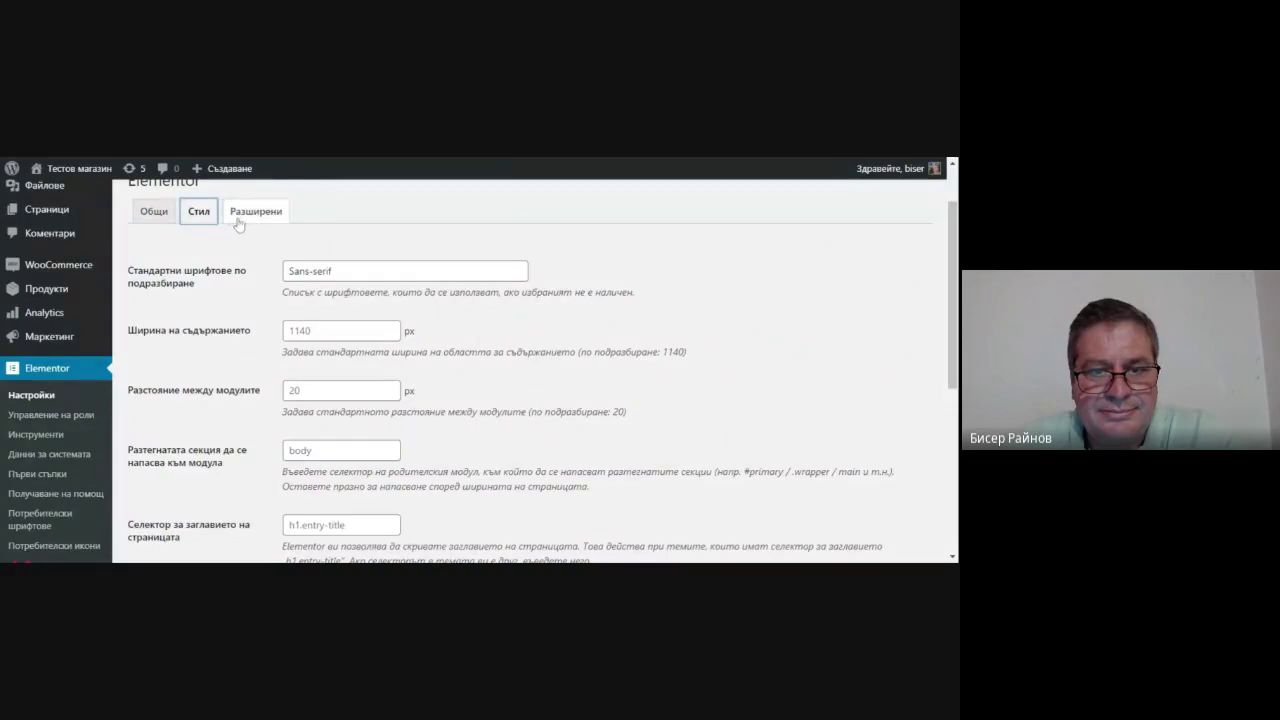
pyautogui.click(240, 222)
pyautogui.scroll(-3, 168, 323)
pyautogui.scroll(5, 160, 340)
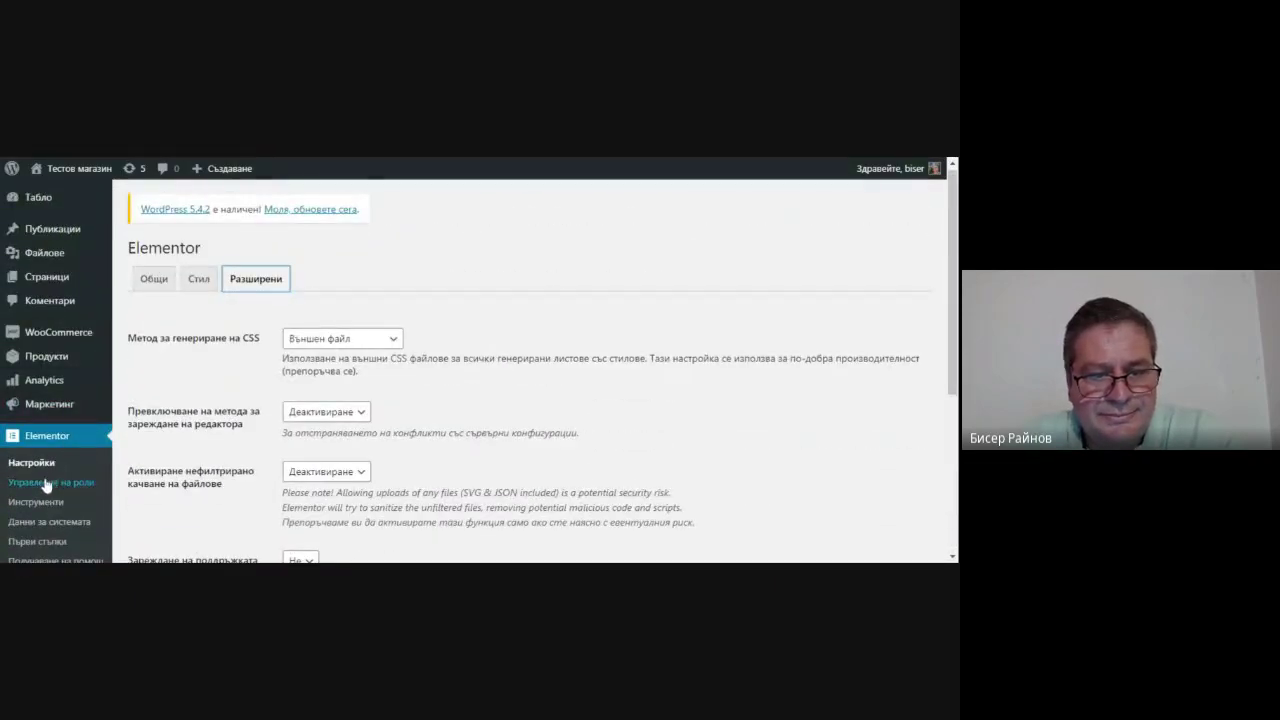
pyautogui.scroll(-1, 52, 480)
# Open Elementor's Getting Started page and create the first page.
pyautogui.click(48, 476)
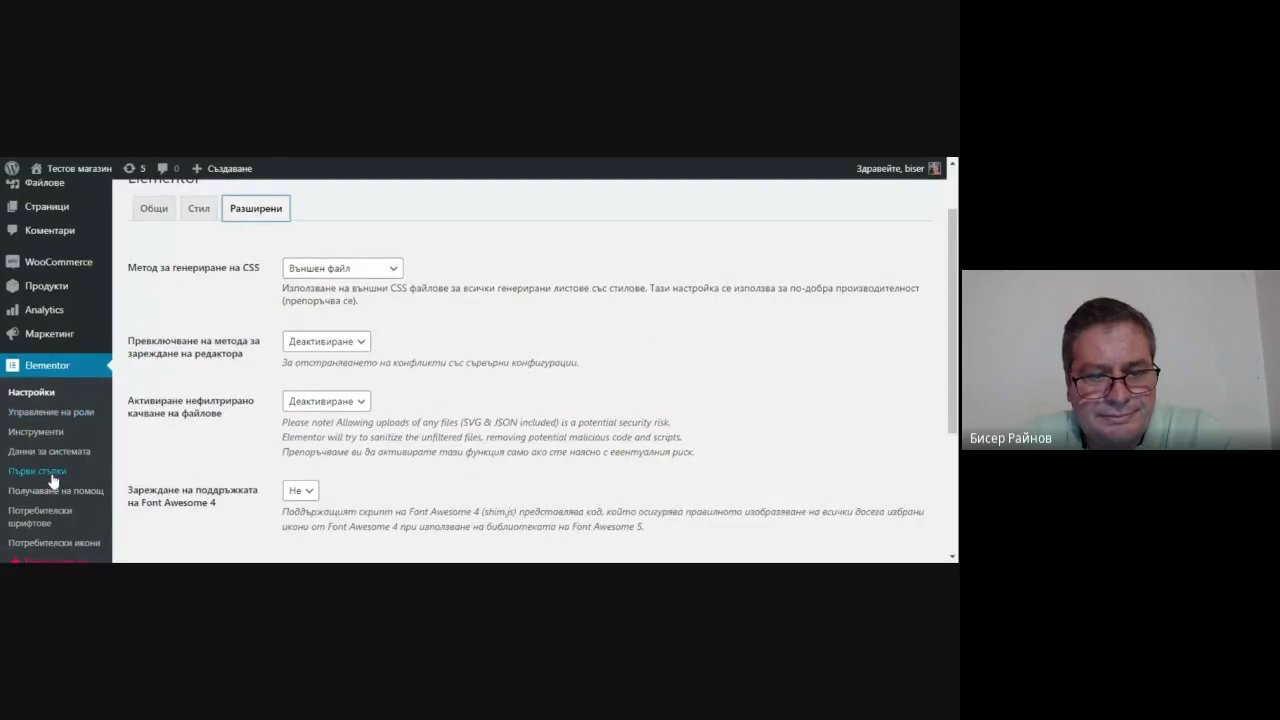
pyautogui.scroll(-5, 246, 363)
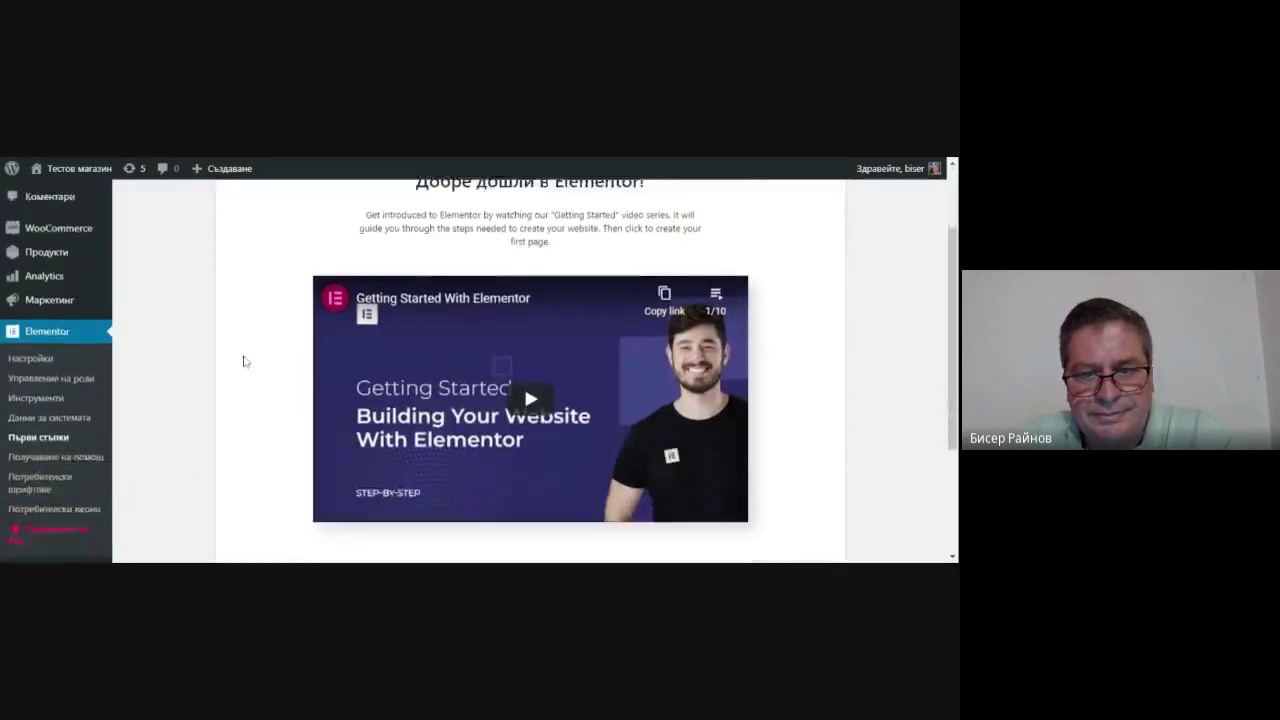
pyautogui.click(477, 400)
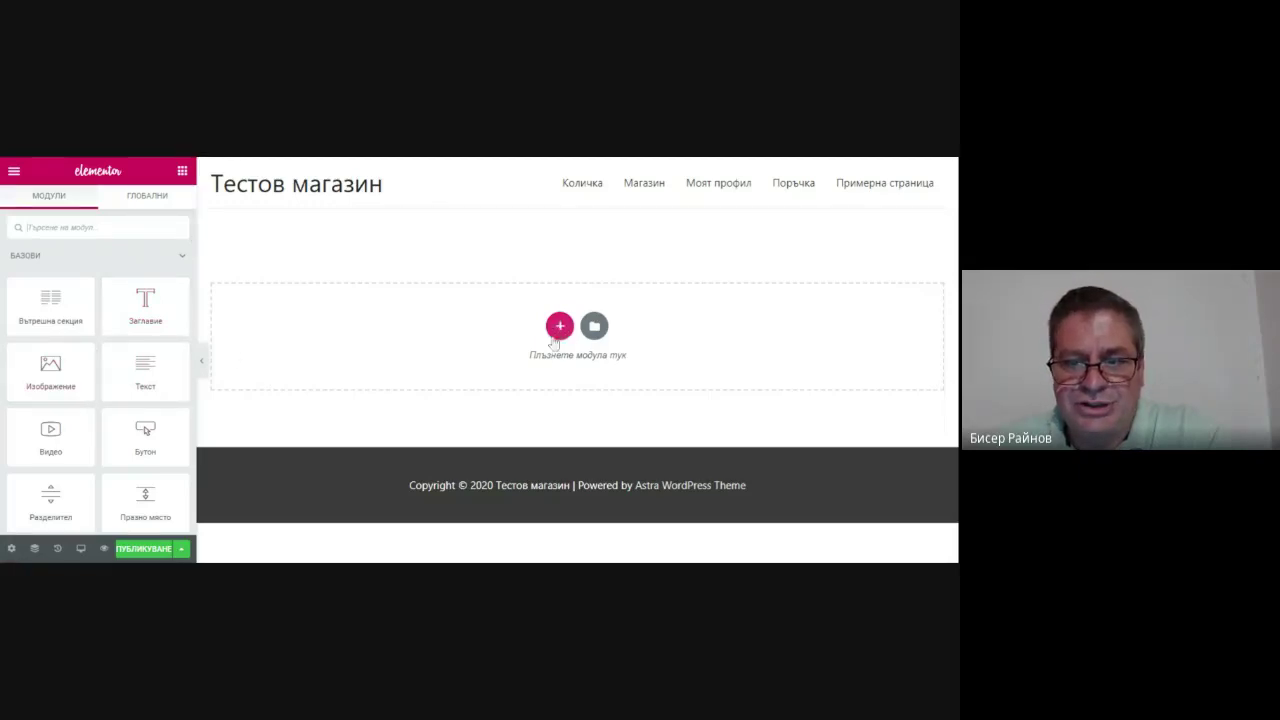
# Open the template library for the new blank page in the Elementor editor.
pyautogui.click(594, 327)
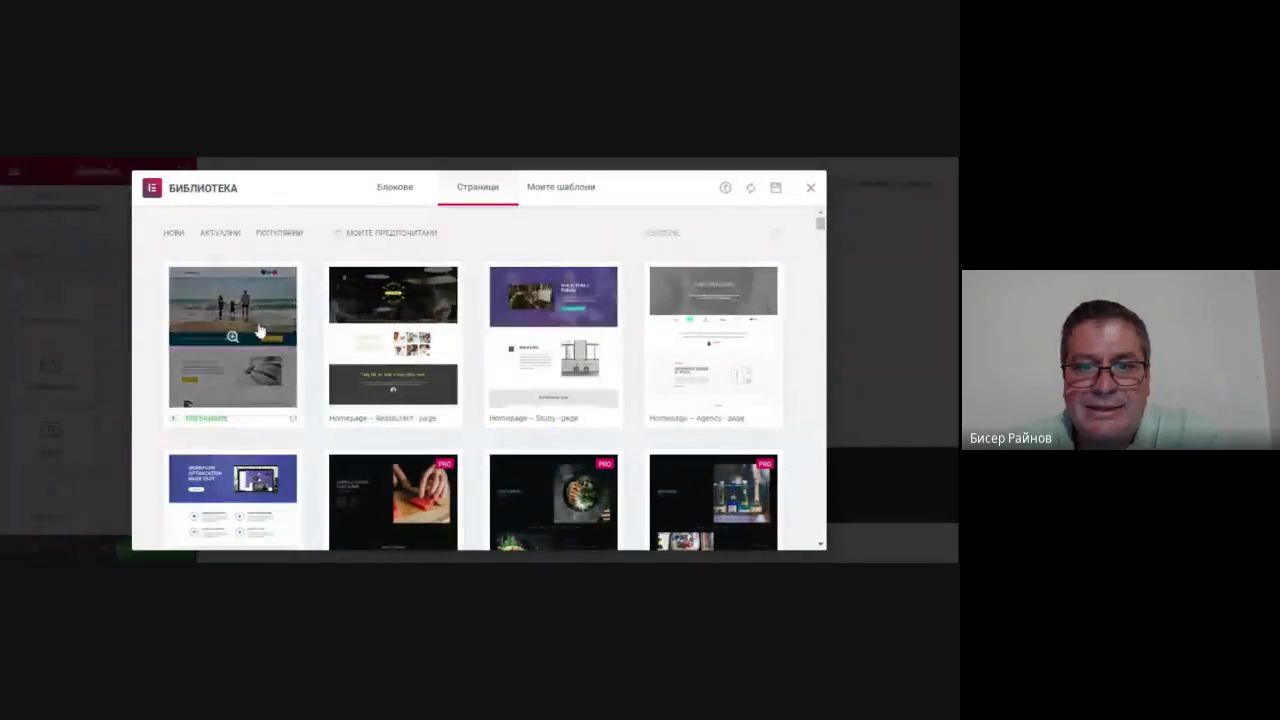
# Close the template library, then reopen it to browse the Pages templates.
pyautogui.click(810, 188)
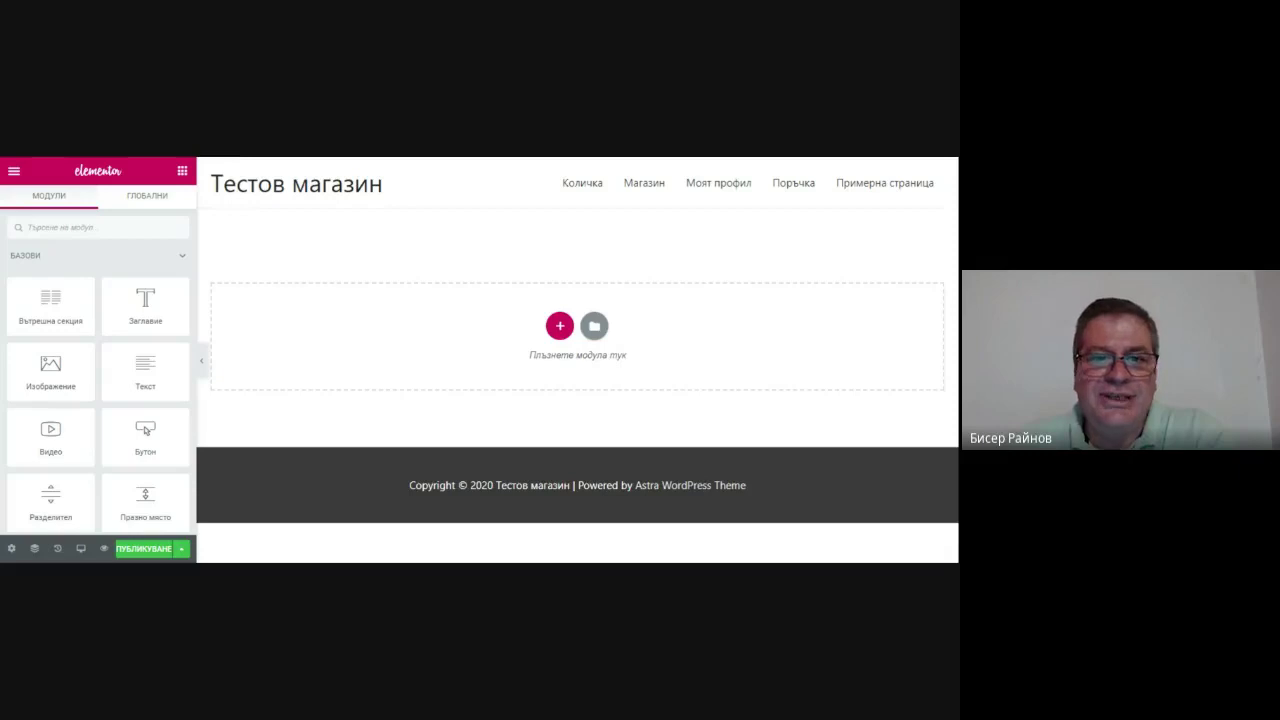
pyautogui.click(594, 327)
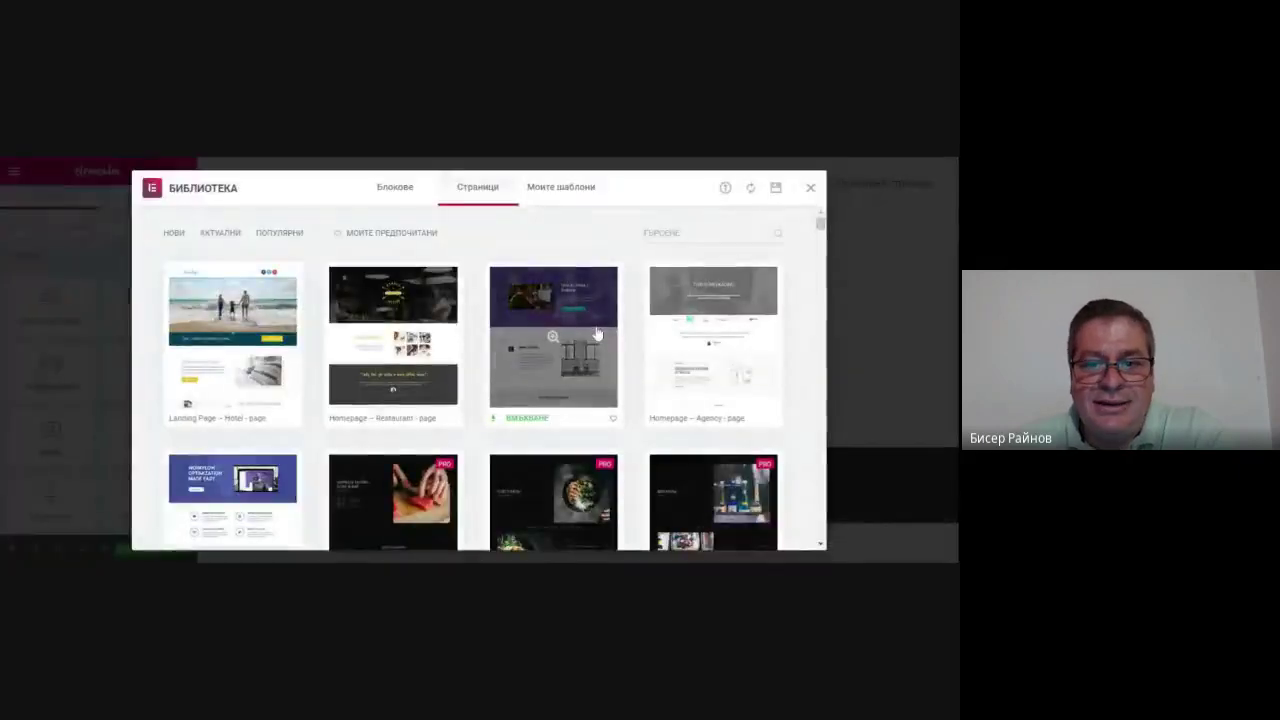